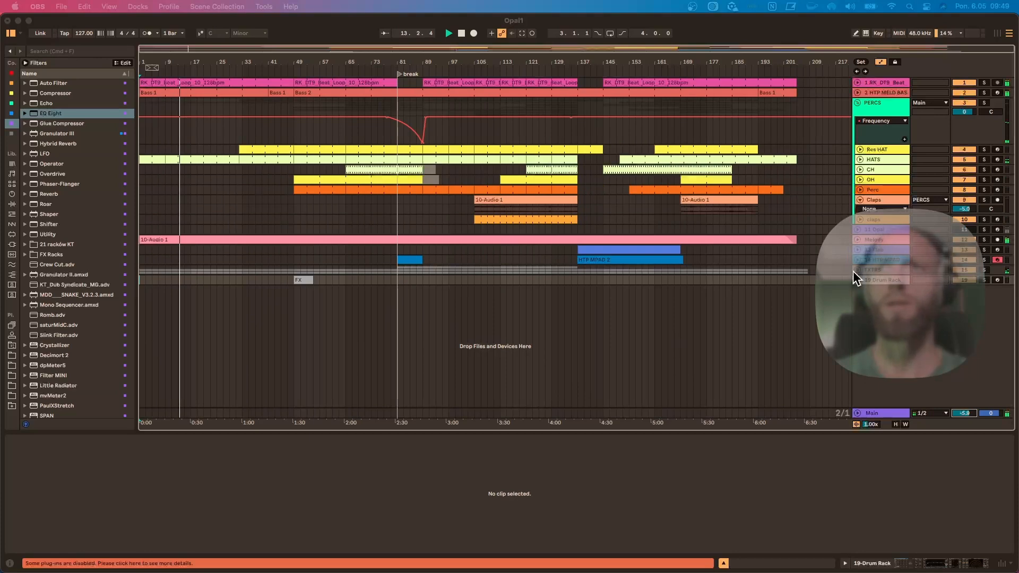
Unfold the TXTRS group to inspect its tracks, and fold it back up.
{"action": "left_click", "coordinate": [854, 270]}
{"action": "left_click", "coordinate": [854, 270]}
{"action": "left_click_drag", "start_coordinate": [867, 330], "coordinate": [871, 359]}
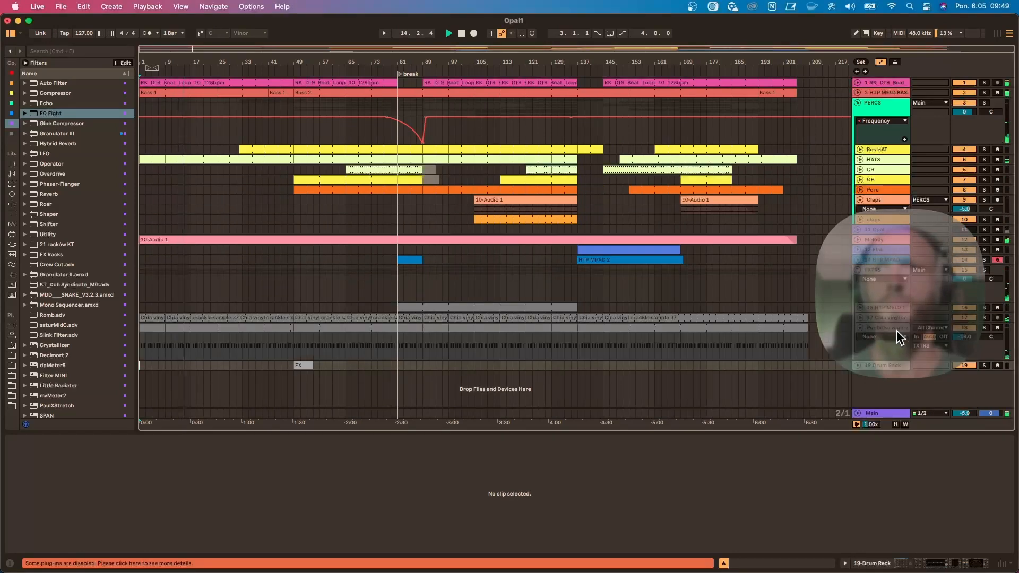
{"action": "left_click_drag", "start_coordinate": [964, 337], "coordinate": [964, 340]}
{"action": "left_click", "coordinate": [855, 268]}
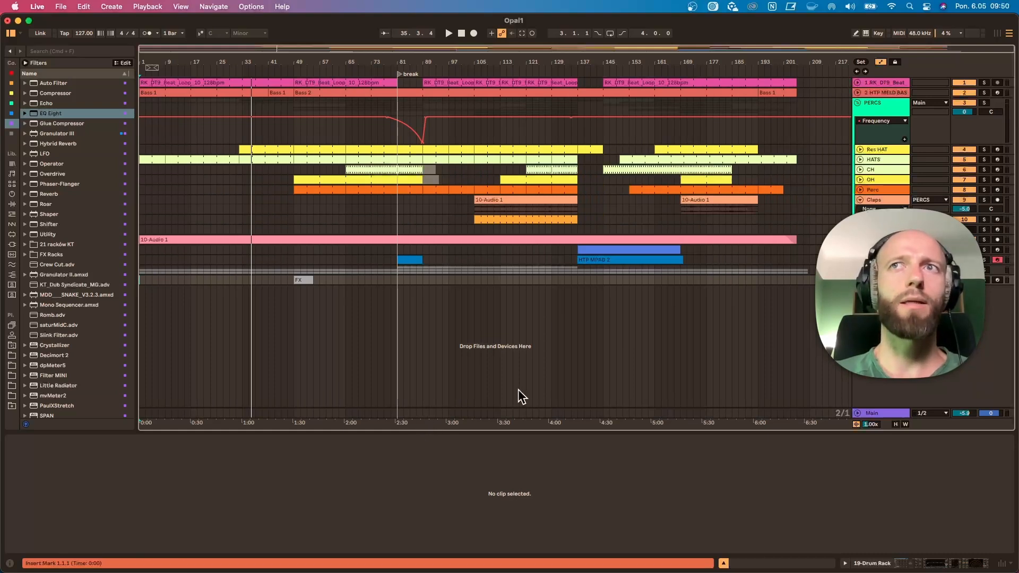
Audition the arrangement from several points, jumping ahead to the section after the break.
{"action": "left_click", "coordinate": [302, 72]}
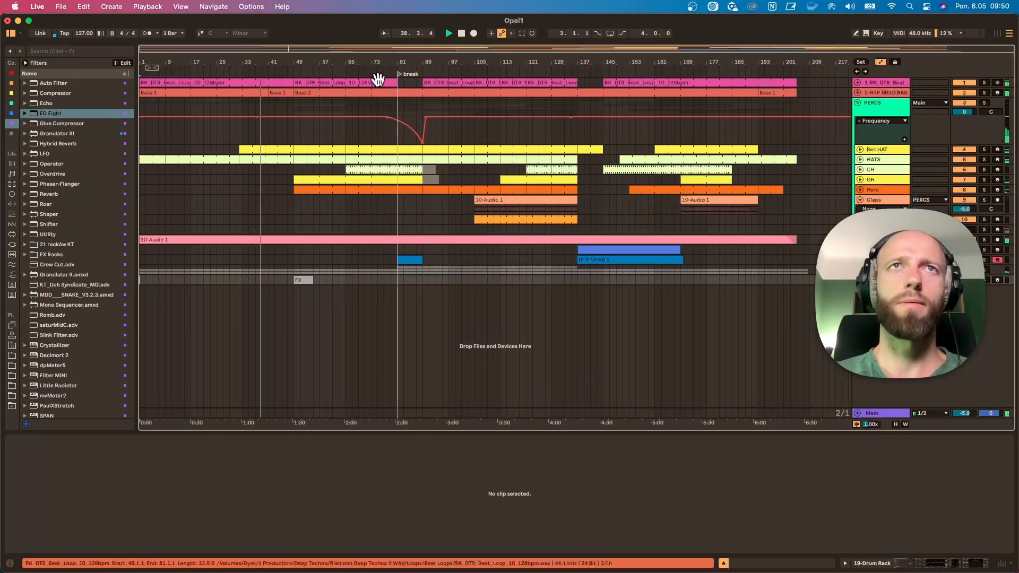
{"action": "left_click", "coordinate": [332, 71]}
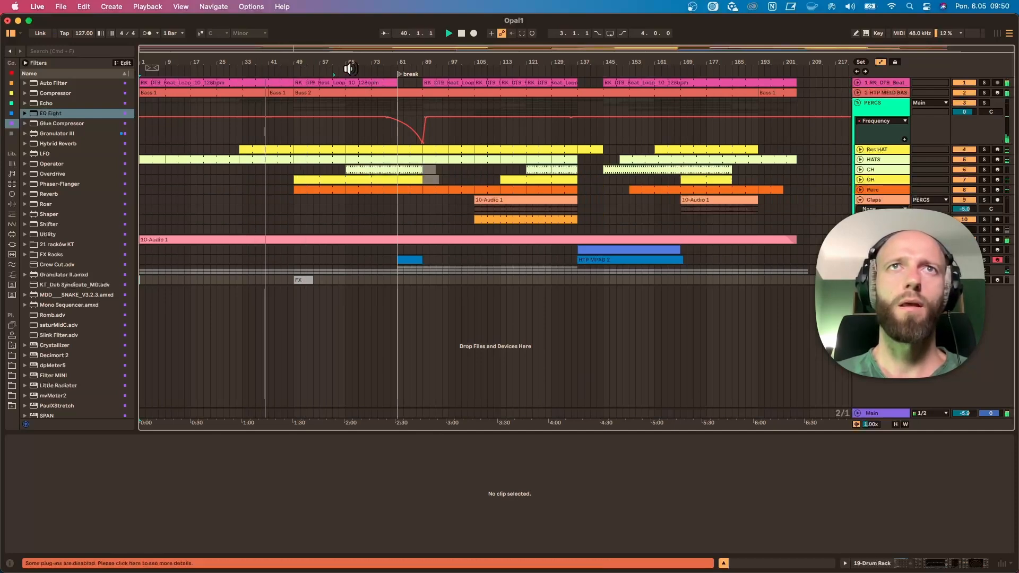
{"action": "left_click", "coordinate": [460, 68]}
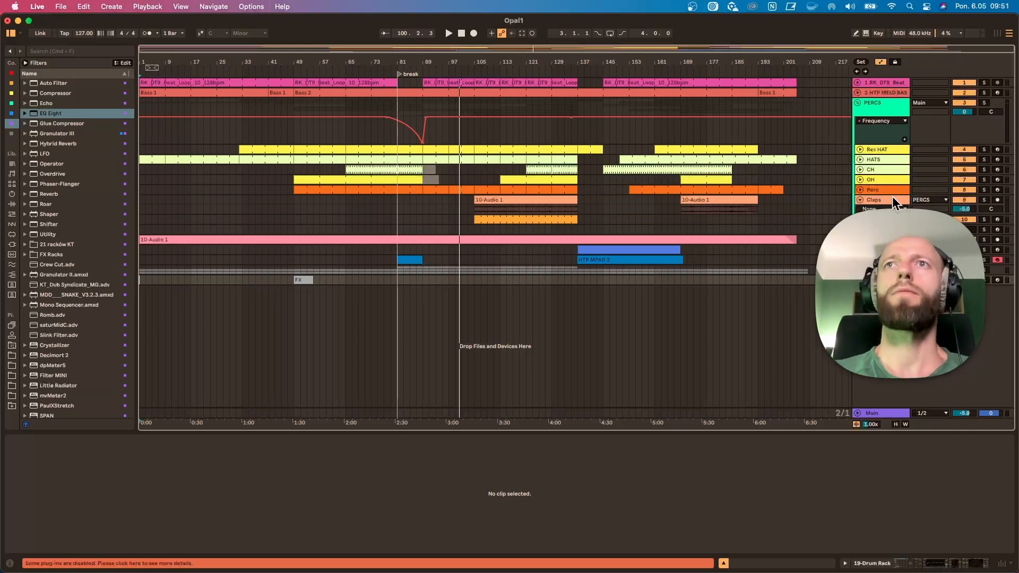
Duplicate the HATS track and select all clips on the copy.
{"action": "left_click", "coordinate": [875, 159]}
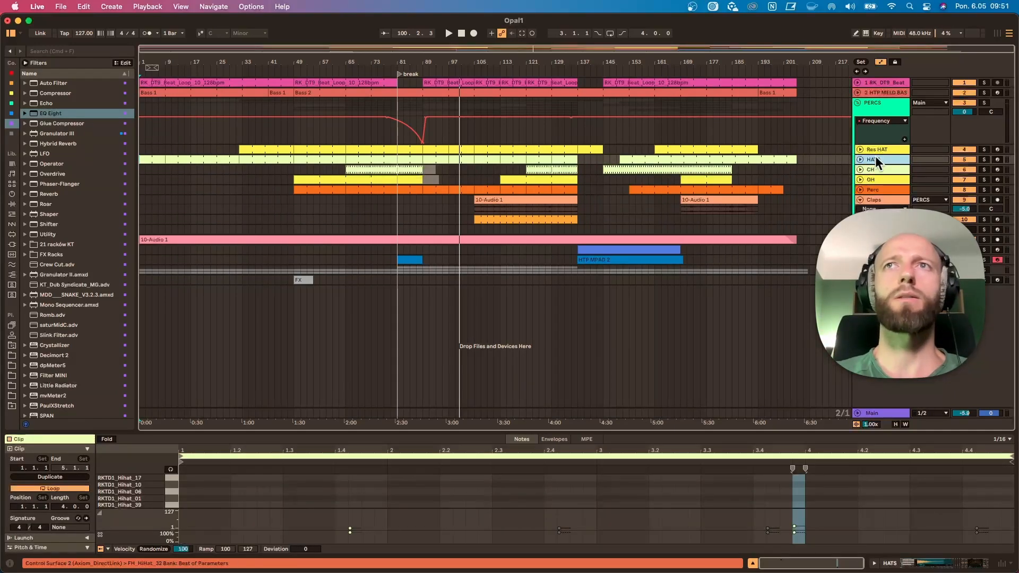
{"action": "left_click", "coordinate": [878, 158]}
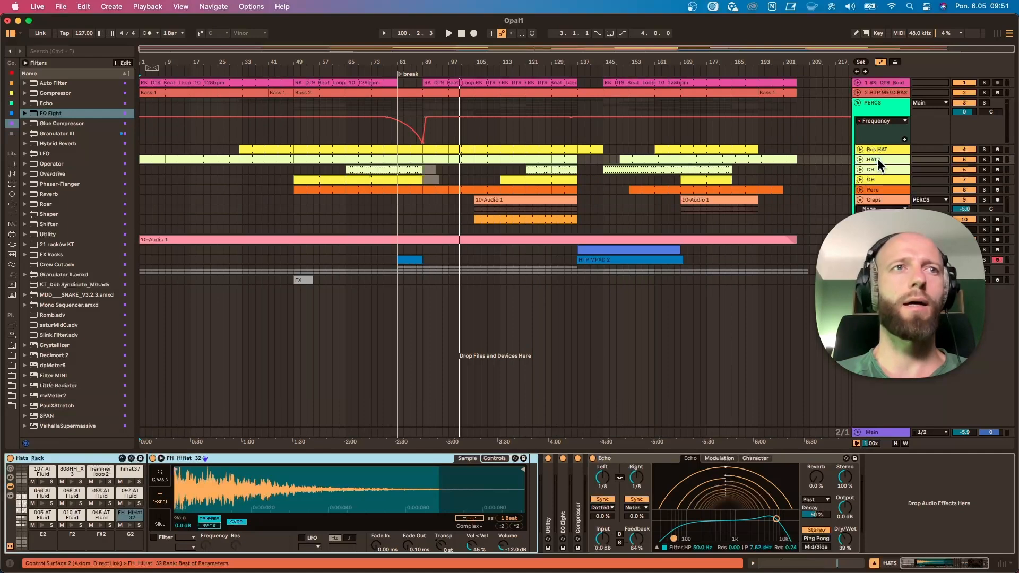
{"action": "left_click", "coordinate": [878, 158]}
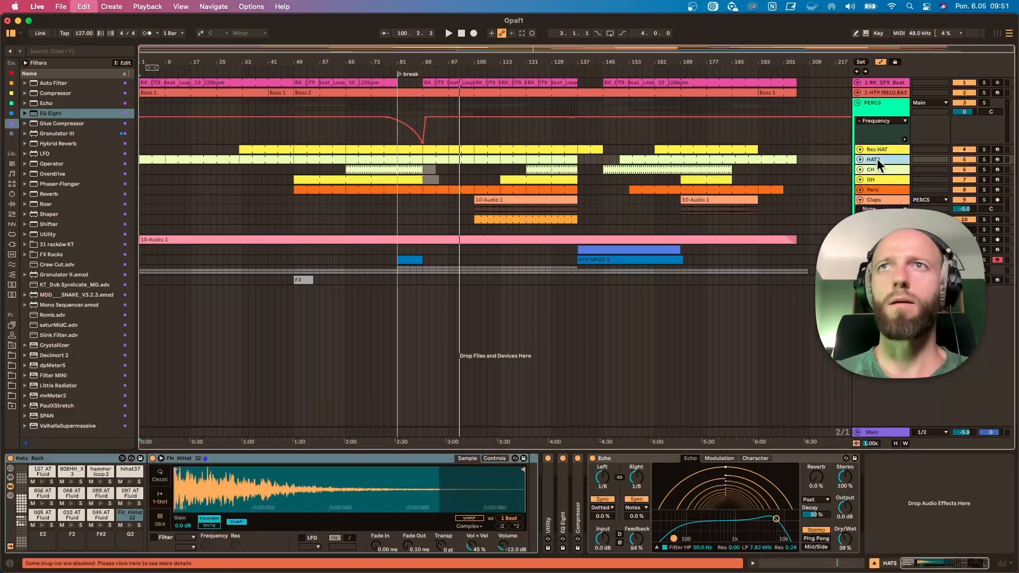
{"action": "key", "text": "super+d"}
{"action": "left_click_drag", "start_coordinate": [827, 174], "coordinate": [133, 176]}
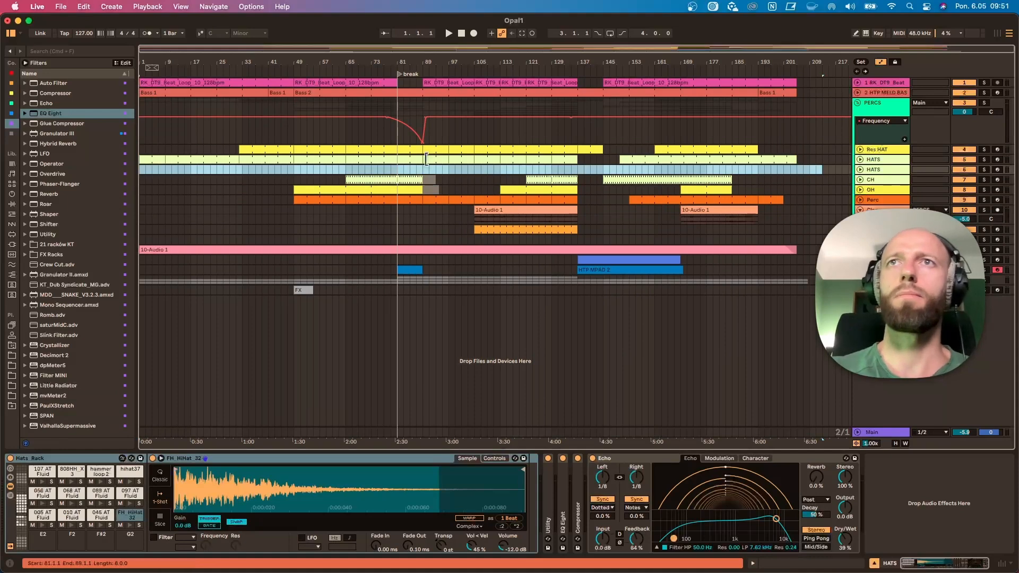
{"action": "left_click", "coordinate": [708, 187]}
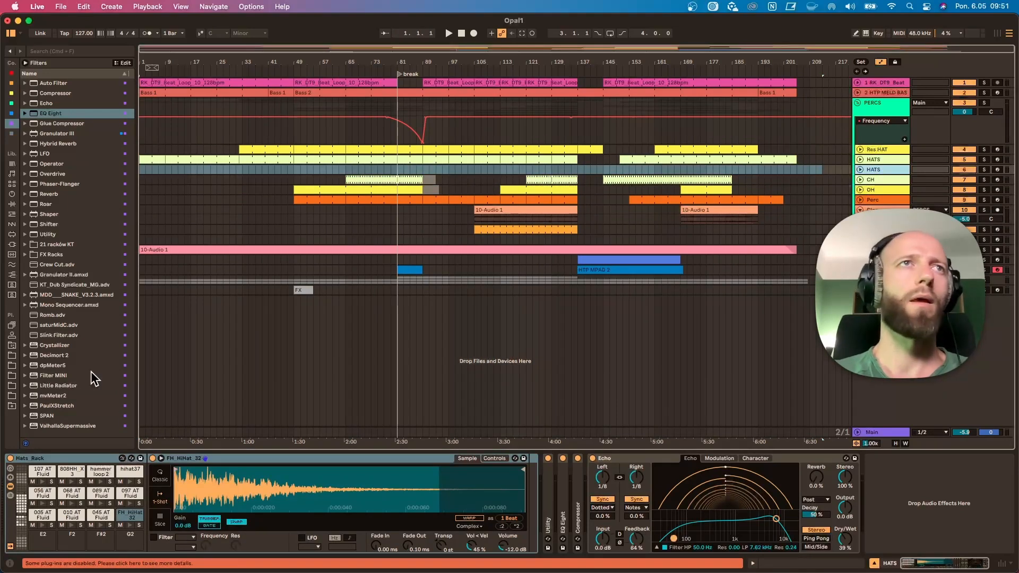
Find the device by searching "snake" and add MDD___SNAKE_V3.2.3 in front of the Hats_Rack on the duplicated track.
{"action": "left_click", "coordinate": [46, 49]}
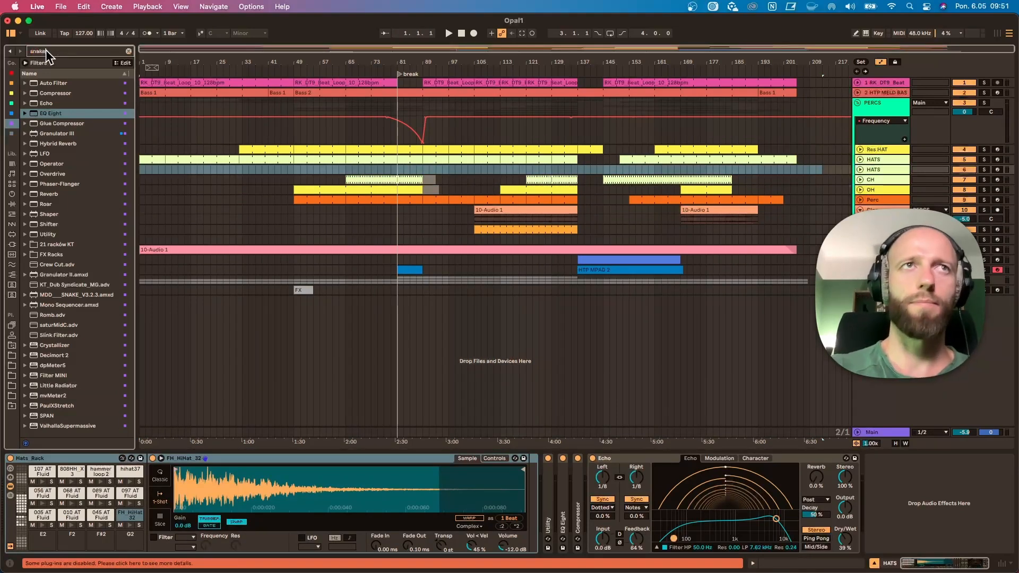
{"action": "type", "text": "snake"}
{"action": "left_click_drag", "start_coordinate": [64, 93], "coordinate": [11, 470]}
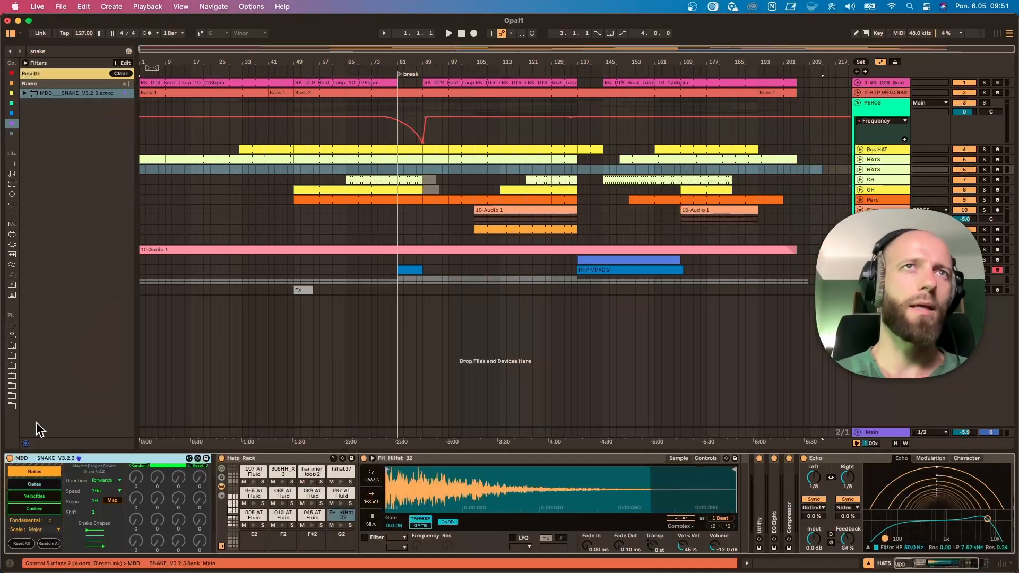
Solo the duplicated HATS track, clear its clips, and play it from bar 17.
{"action": "left_click", "coordinate": [984, 169]}
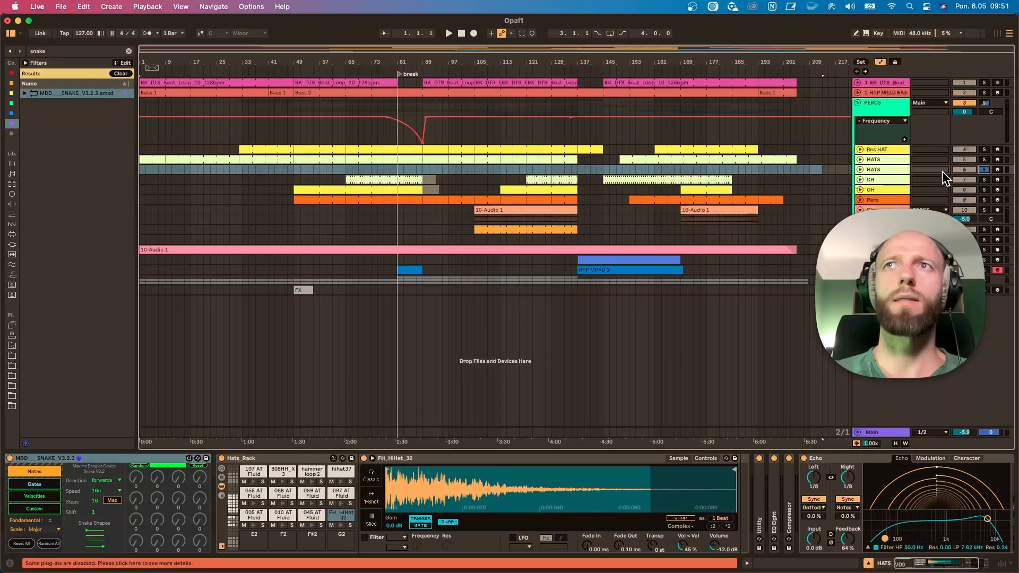
{"action": "left_click", "coordinate": [184, 169]}
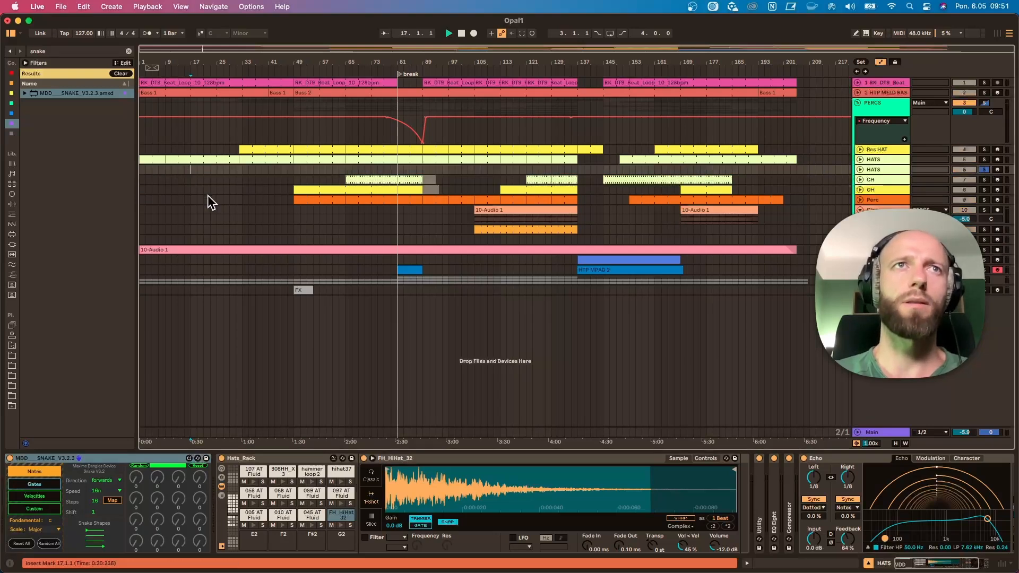
{"action": "key", "text": "space"}
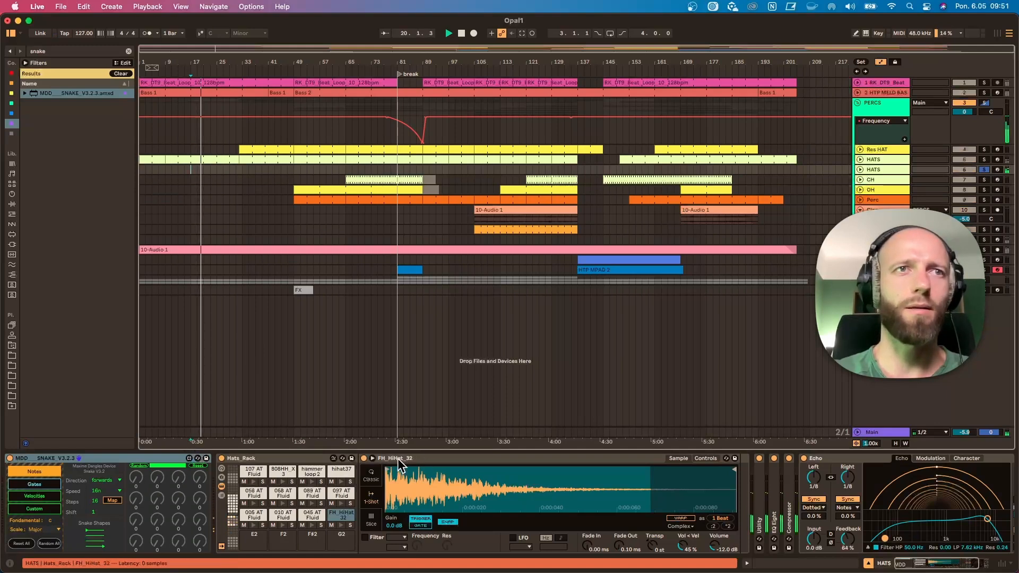
Check the Snake device's gate pattern and randomize its note sequence.
{"action": "left_click", "coordinate": [52, 486]}
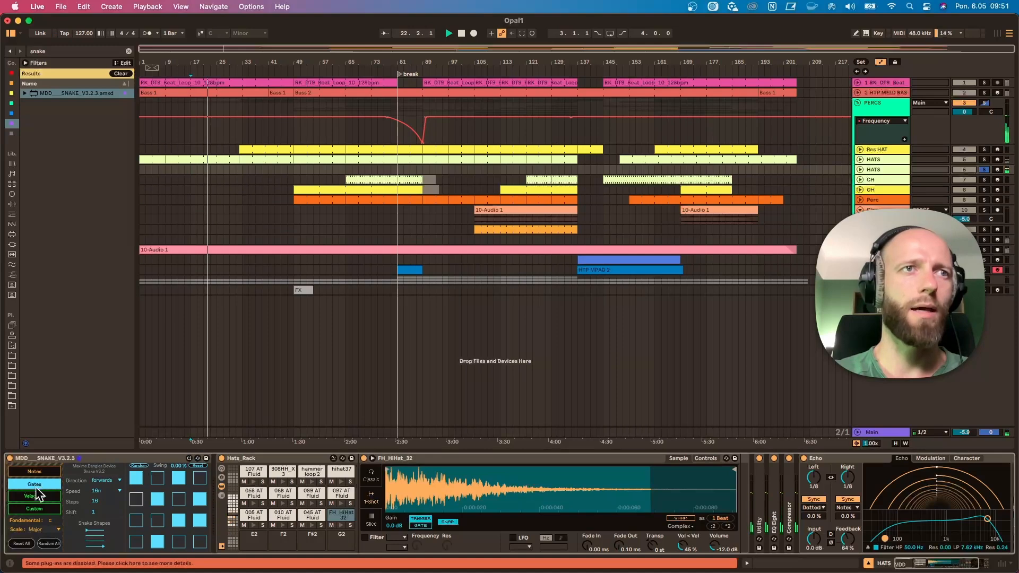
{"action": "left_click", "coordinate": [34, 472]}
{"action": "left_click", "coordinate": [139, 466]}
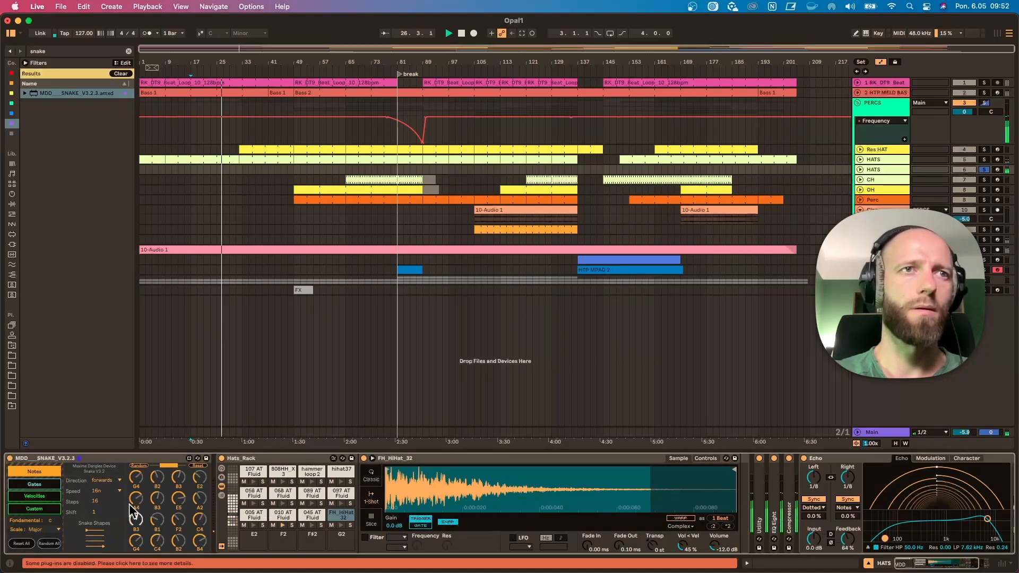
Lower the Echo feedback to 56 % on the duplicated HATS track and show Echo's modulation settings.
{"action": "right_click", "coordinate": [897, 170]}
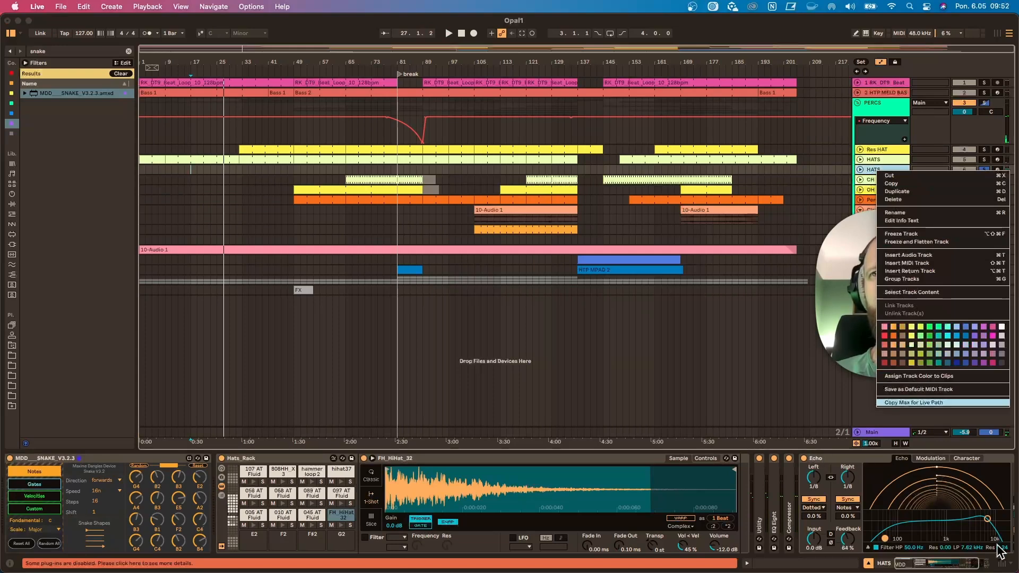
{"action": "left_click", "coordinate": [847, 539]}
{"action": "left_click_drag", "start_coordinate": [847, 540], "coordinate": [848, 547]}
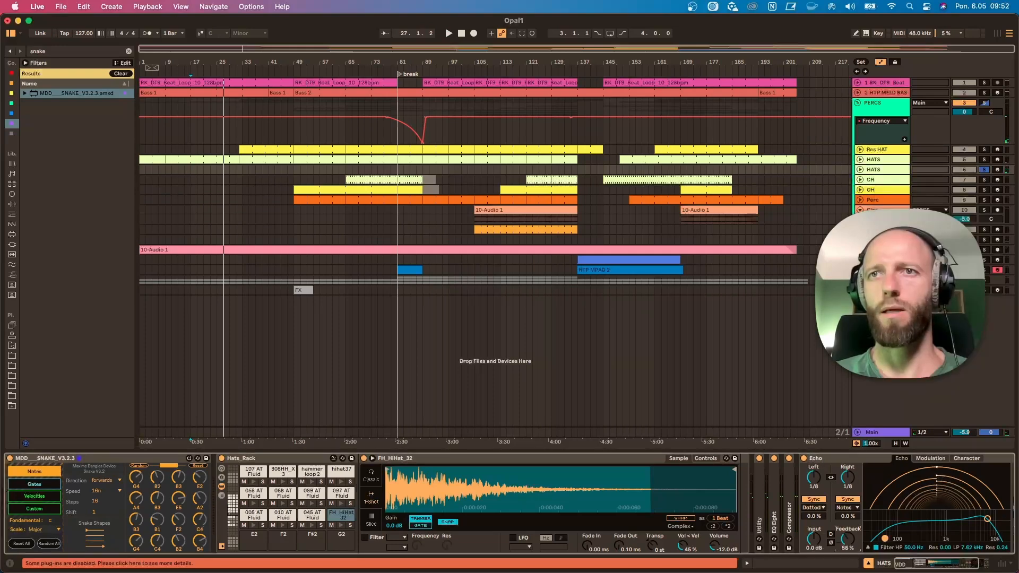
{"action": "left_click_drag", "start_coordinate": [988, 519], "coordinate": [1002, 527]}
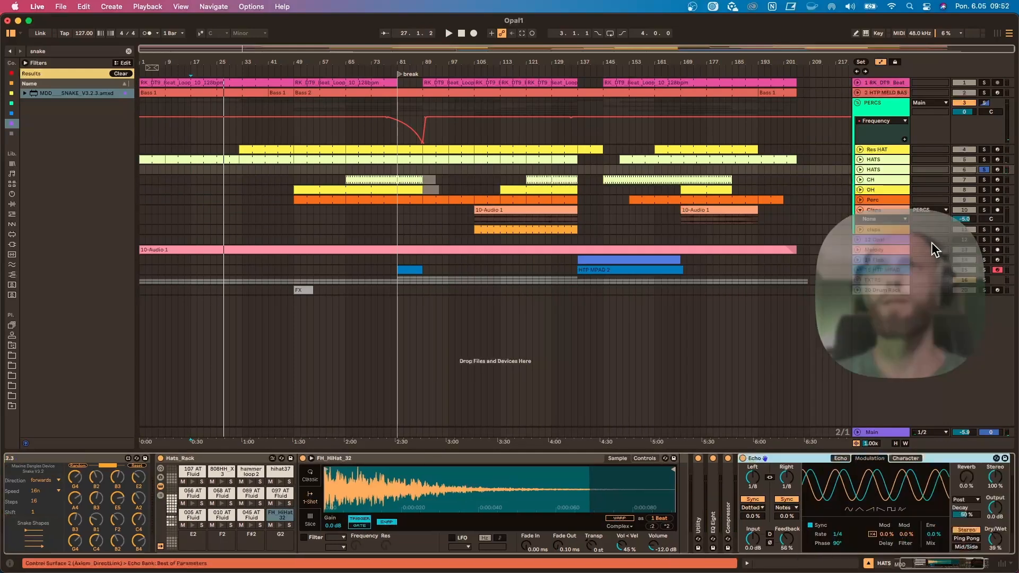
Insert an audio track below the duplicated HATS track and route that track's output into it as the audio source.
{"action": "left_click", "coordinate": [873, 171]}
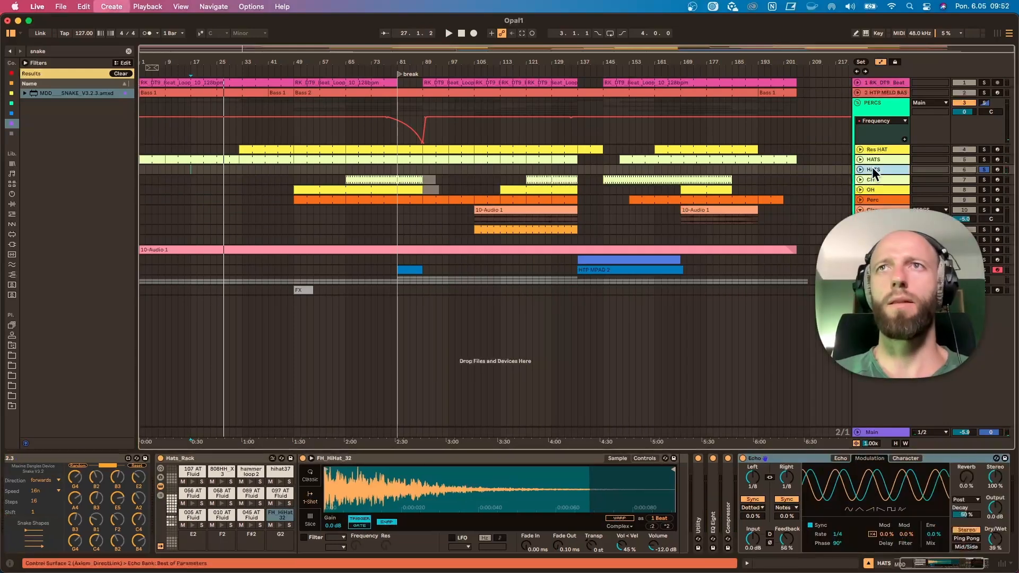
{"action": "key", "text": "super+t"}
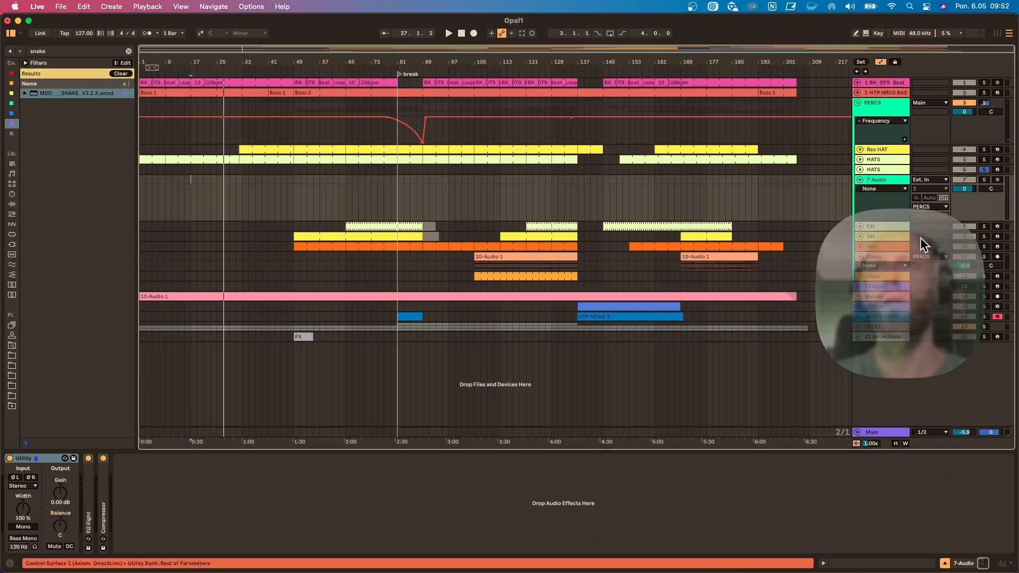
{"action": "left_click", "coordinate": [935, 180]}
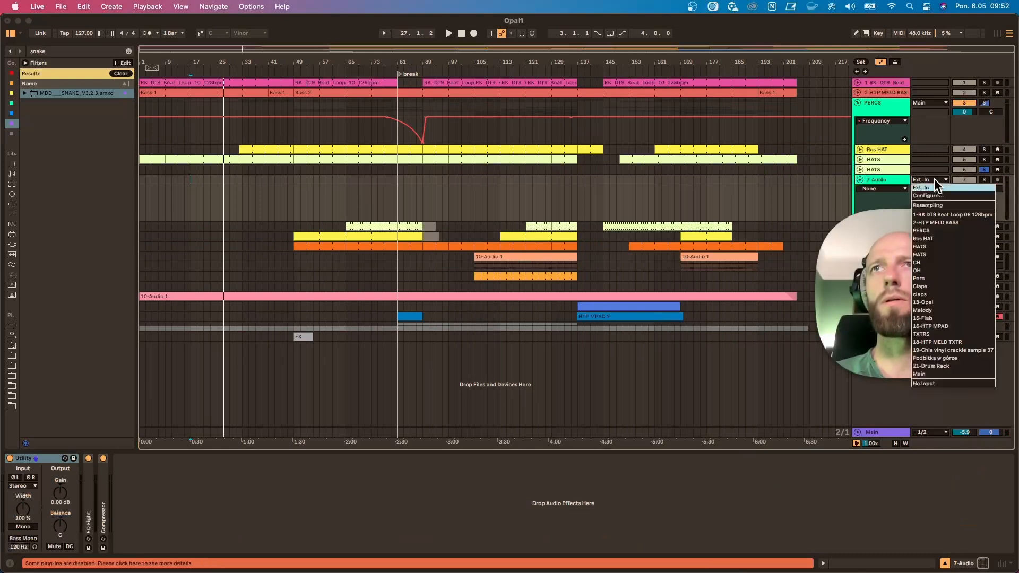
{"action": "left_click", "coordinate": [938, 255]}
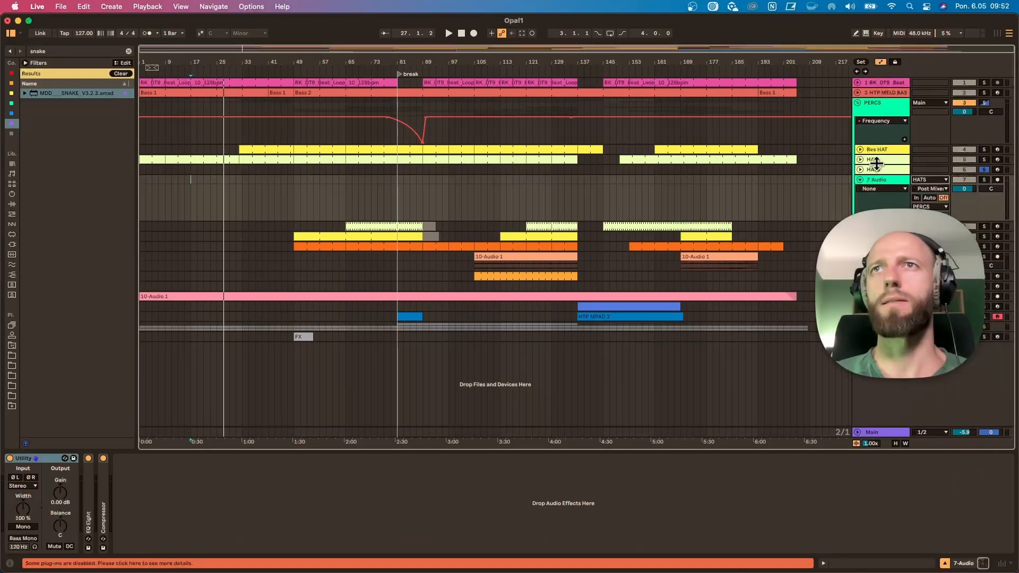
Rename the duplicated HATS track as "Snakre HATS".
{"action": "left_click", "coordinate": [869, 170]}
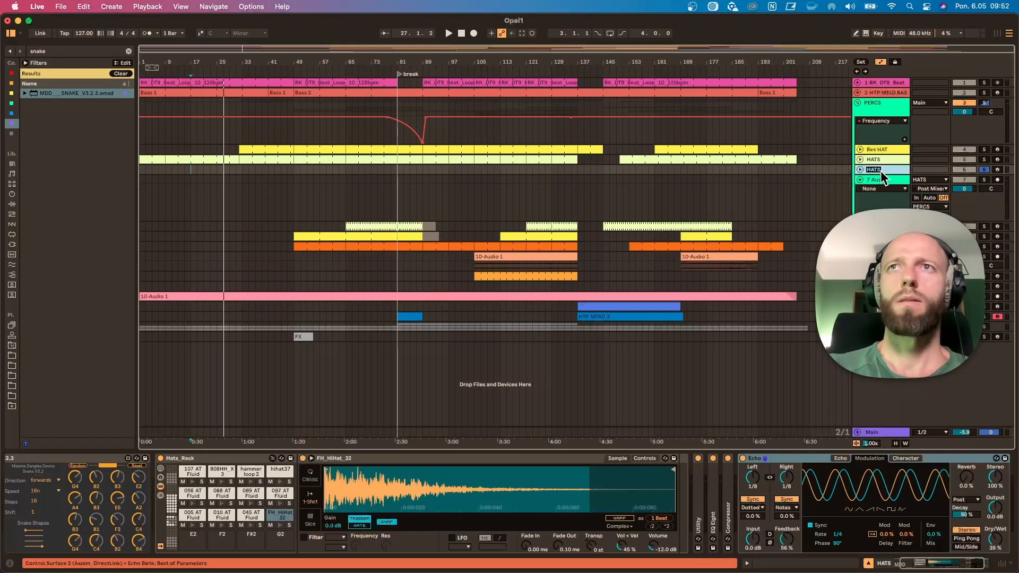
{"action": "type", "text": "Snakre HATS"}
{"action": "key", "text": "Return"}
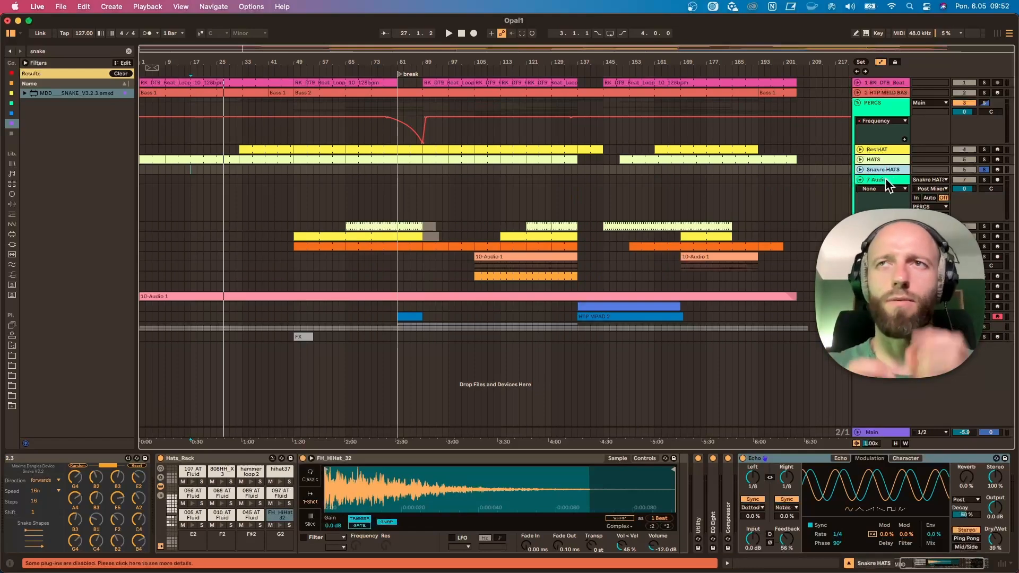
Arm the new audio track and start recording from bar 1 of the arrangement.
{"action": "left_click", "coordinate": [998, 179]}
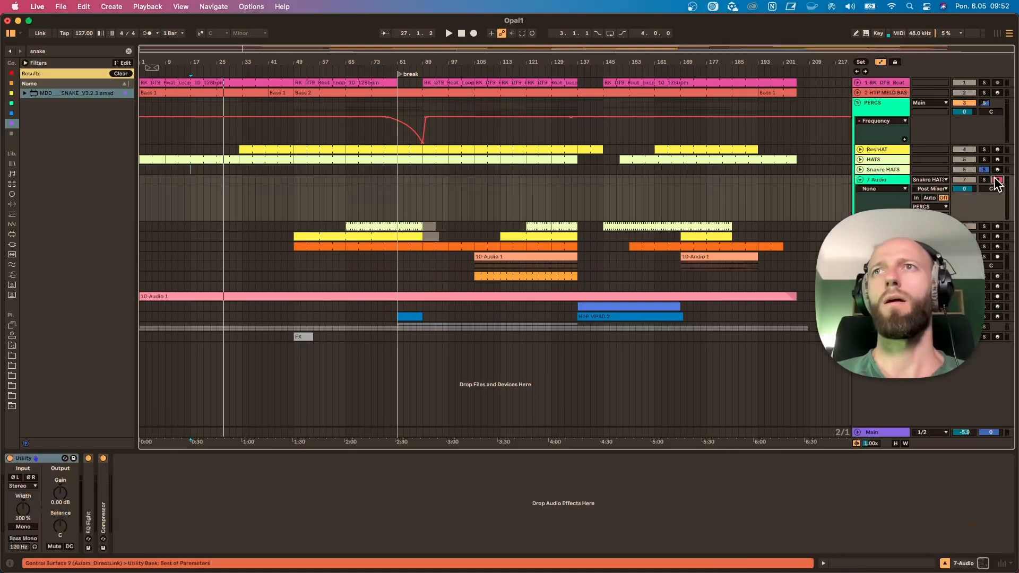
{"action": "left_click", "coordinate": [141, 182]}
{"action": "left_click_drag", "start_coordinate": [161, 63], "coordinate": [161, 69]}
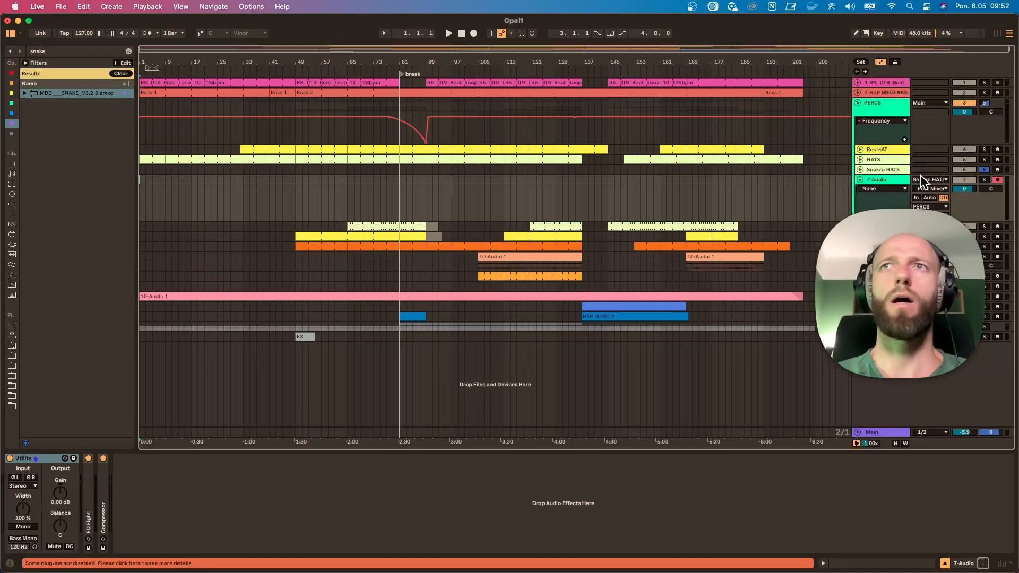
{"action": "left_click", "coordinate": [474, 33]}
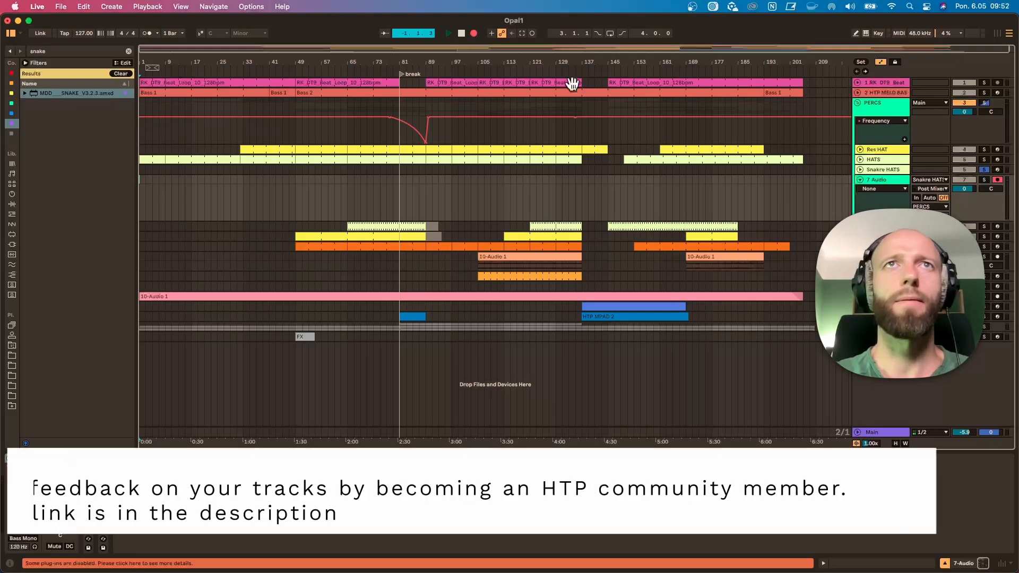
Show the Snakre HATS devices and solo the beat loop and MELD bass tracks alongside the hats.
{"action": "left_click", "coordinate": [888, 170]}
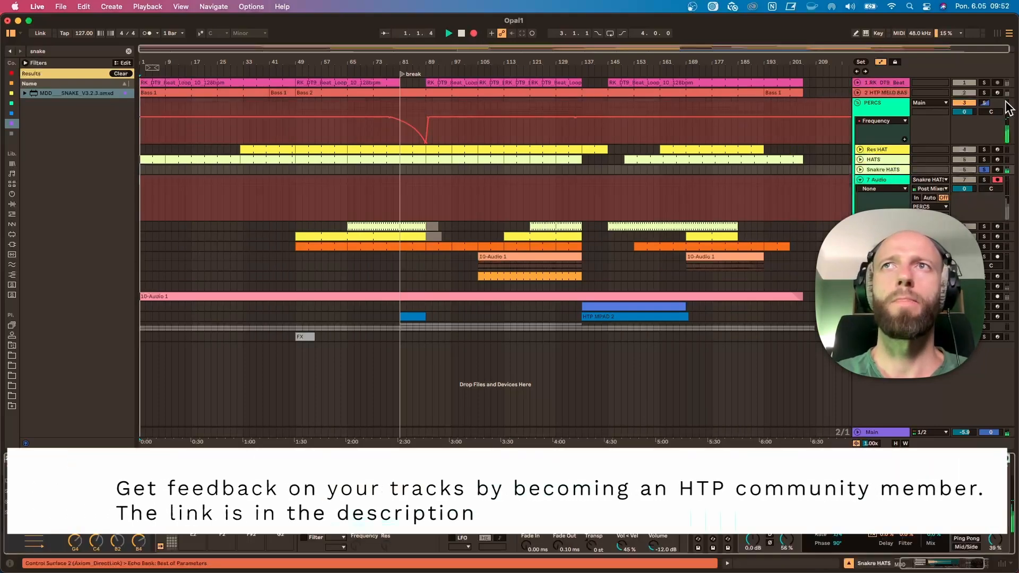
{"action": "left_click", "coordinate": [985, 82]}
{"action": "left_click", "coordinate": [985, 92]}
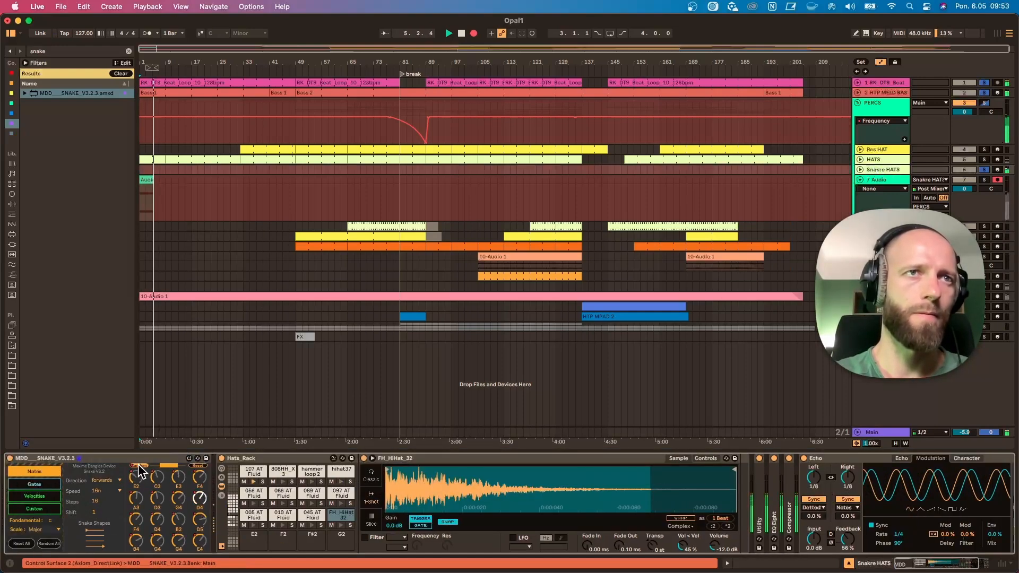
Randomize the Snake note sequence again during the recording and change its snake shape.
{"action": "left_click", "coordinate": [139, 465]}
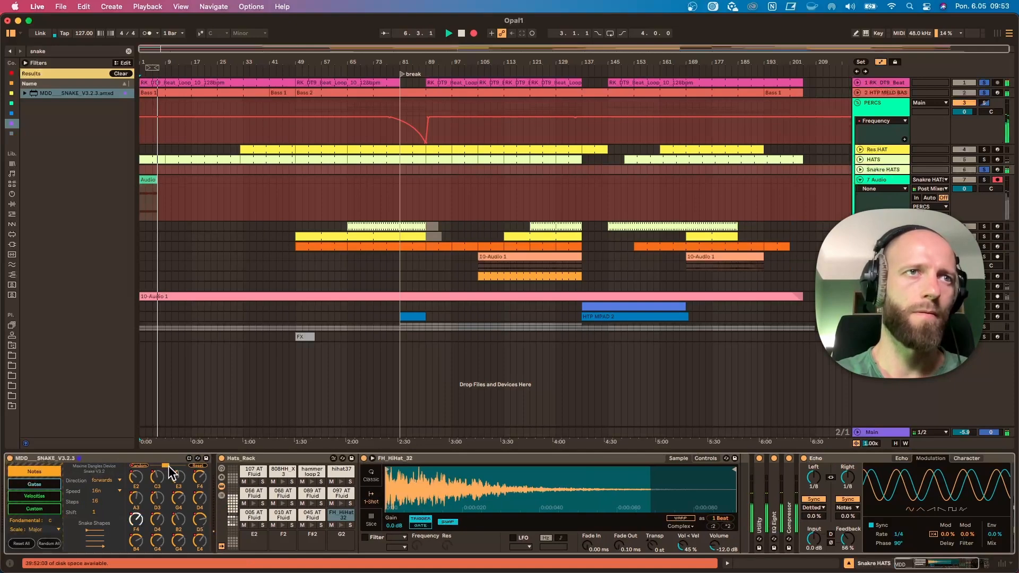
{"action": "left_click", "coordinate": [141, 466]}
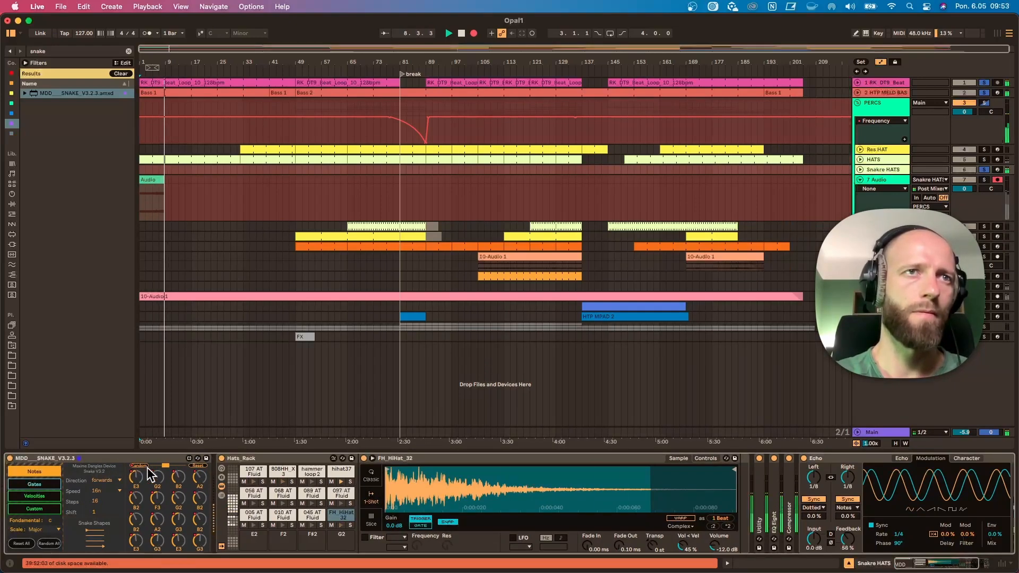
{"action": "left_click_drag", "start_coordinate": [95, 540], "coordinate": [95, 533]}
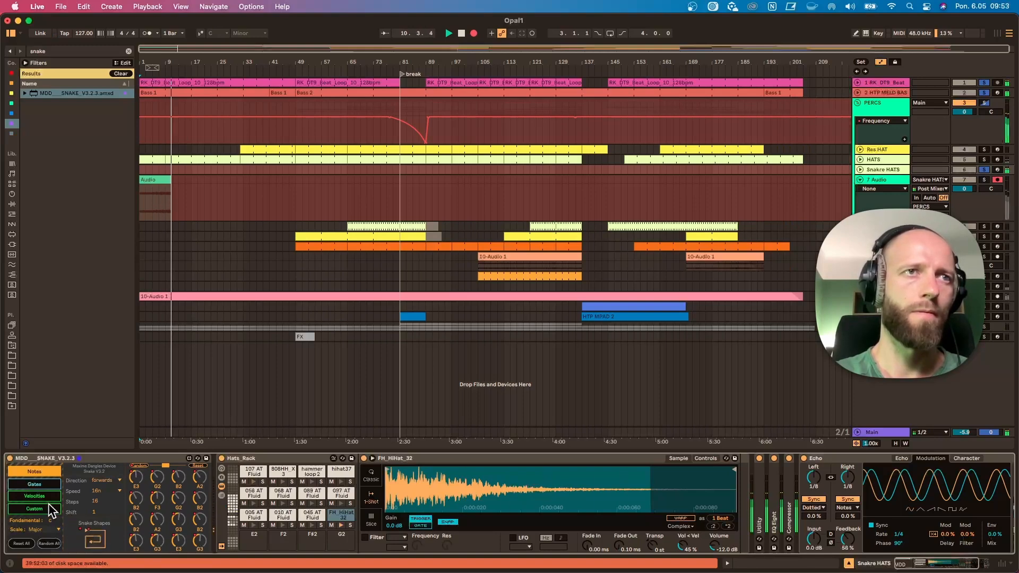
Randomize the Snake step velocities while the hats are recording.
{"action": "left_click", "coordinate": [35, 496]}
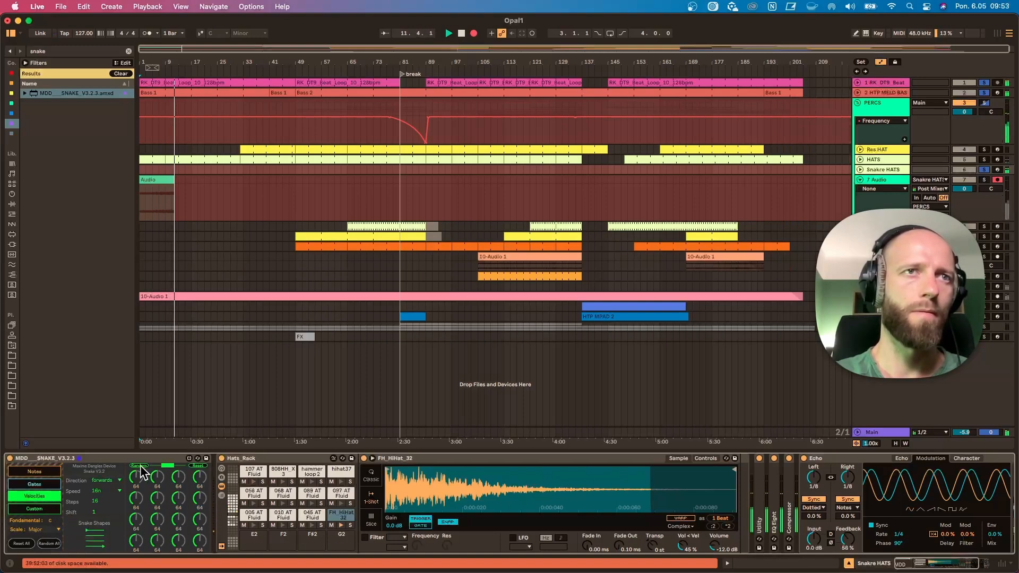
{"action": "left_click", "coordinate": [140, 467]}
{"action": "left_click", "coordinate": [140, 466]}
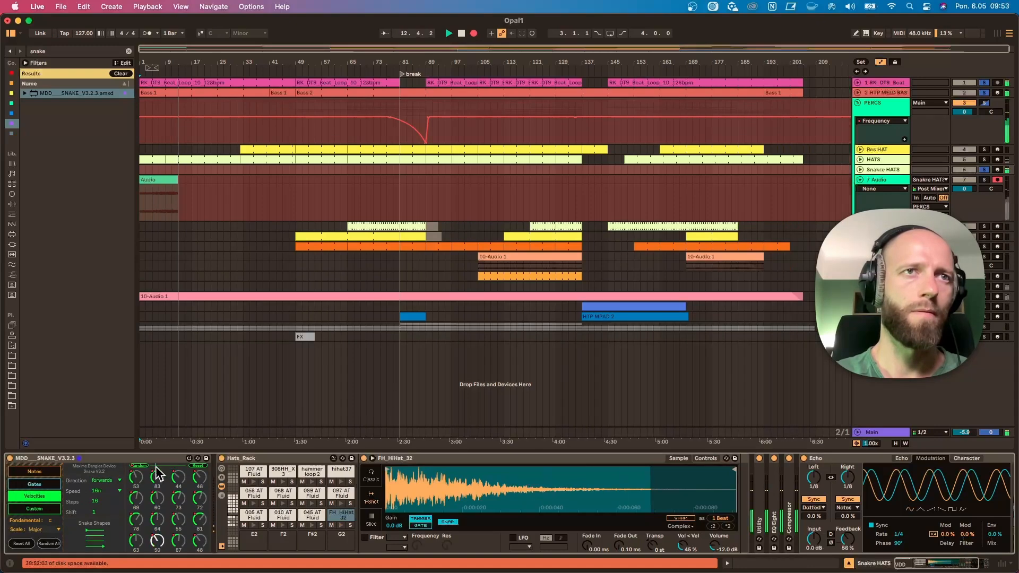
Check the Snake gates and randomize its notes twice, moving the note range lower and then higher.
{"action": "left_click", "coordinate": [43, 485]}
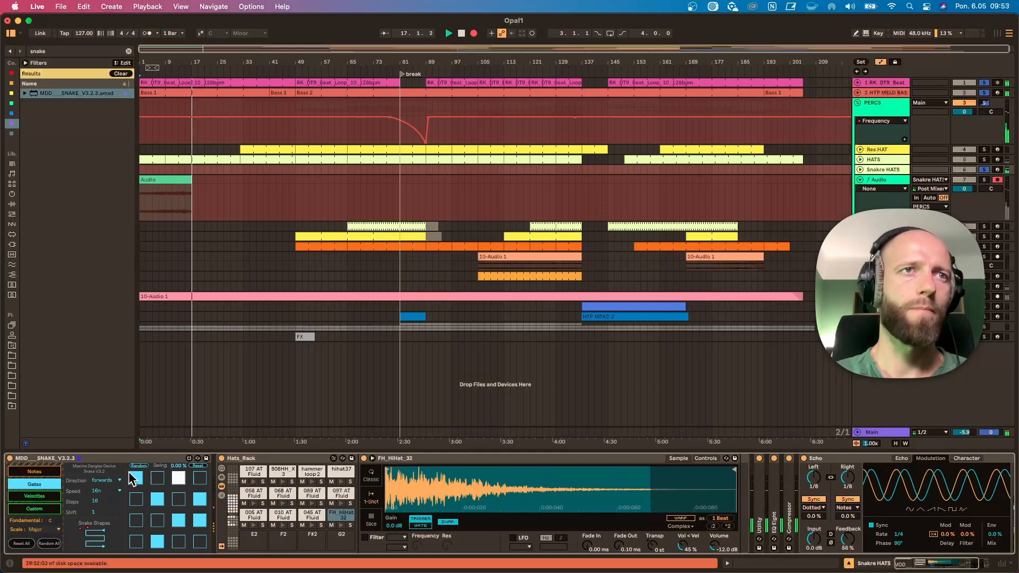
{"action": "left_click", "coordinate": [42, 471]}
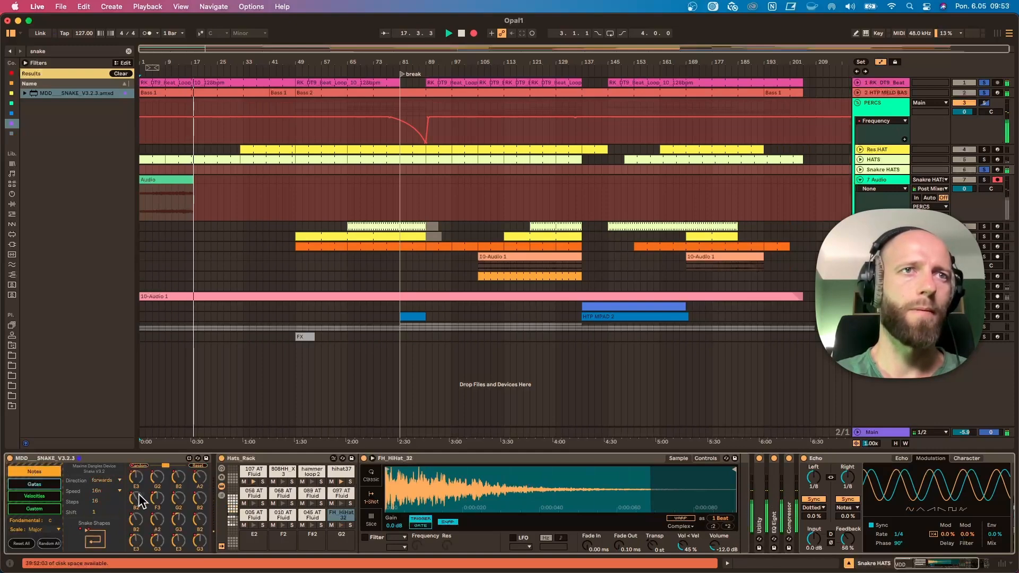
{"action": "left_click", "coordinate": [139, 465]}
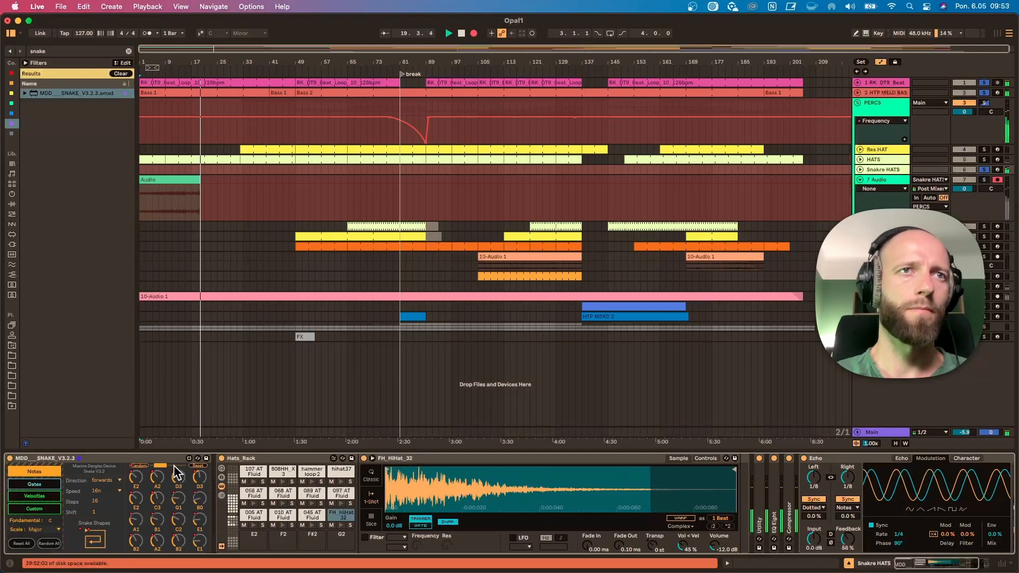
{"action": "left_click", "coordinate": [138, 466]}
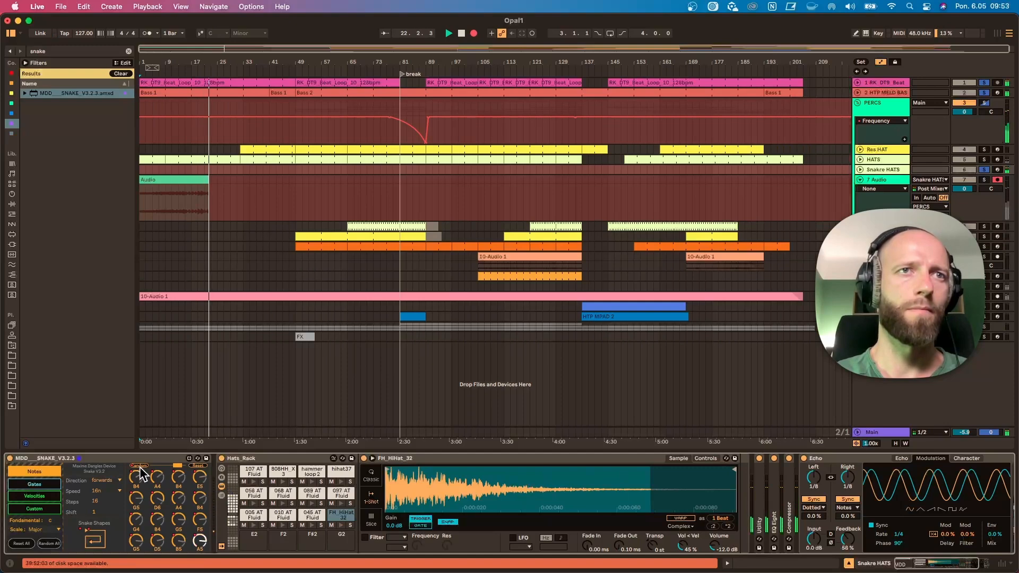
Rework the Snake gate pattern by toggling gates in the second and third rows and swapping the first row's third gate for its second.
{"action": "left_click", "coordinate": [38, 484]}
{"action": "left_click", "coordinate": [159, 519]}
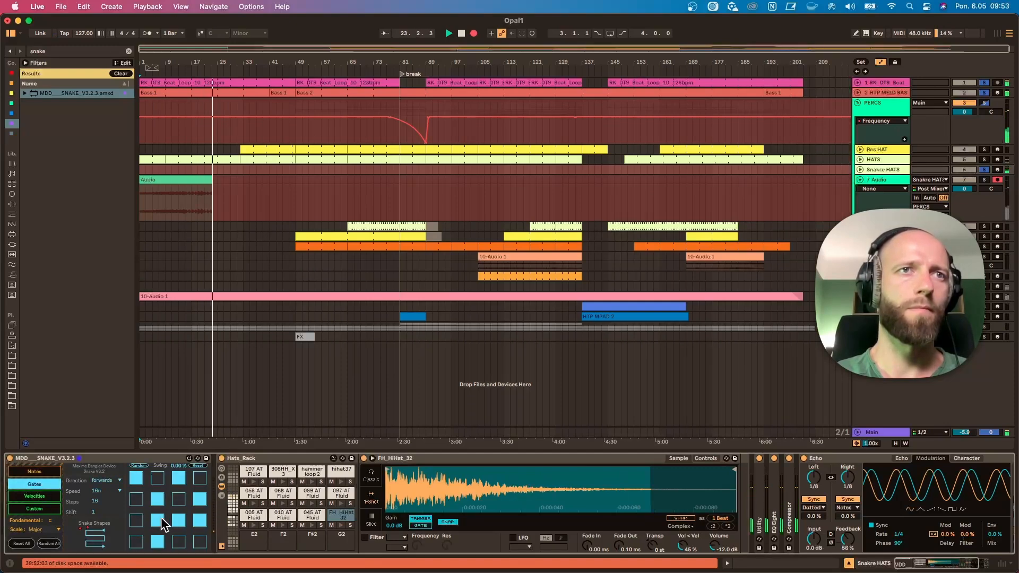
{"action": "left_click", "coordinate": [177, 501]}
{"action": "left_click", "coordinate": [160, 522]}
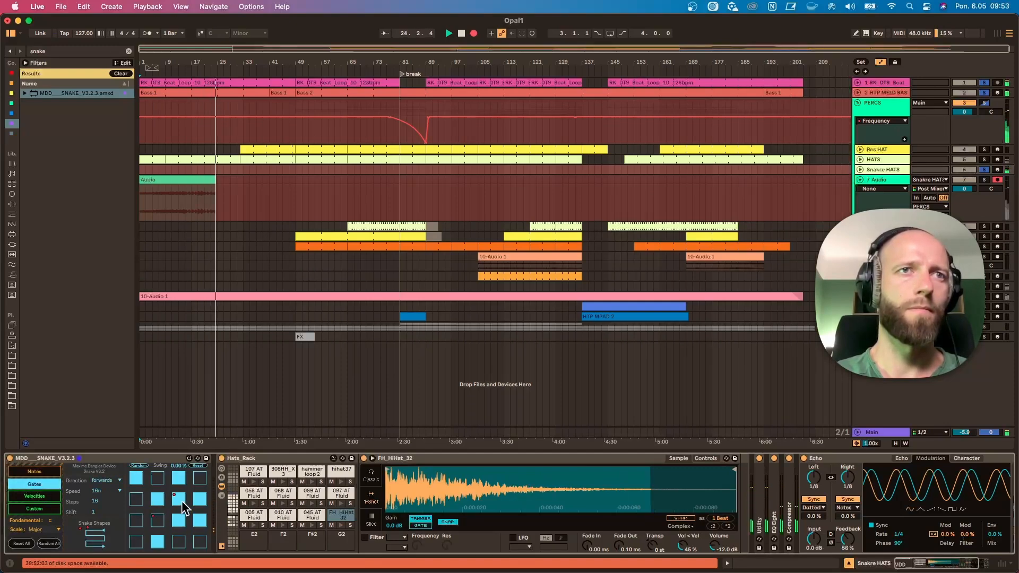
{"action": "left_click", "coordinate": [181, 501]}
{"action": "left_click", "coordinate": [178, 478]}
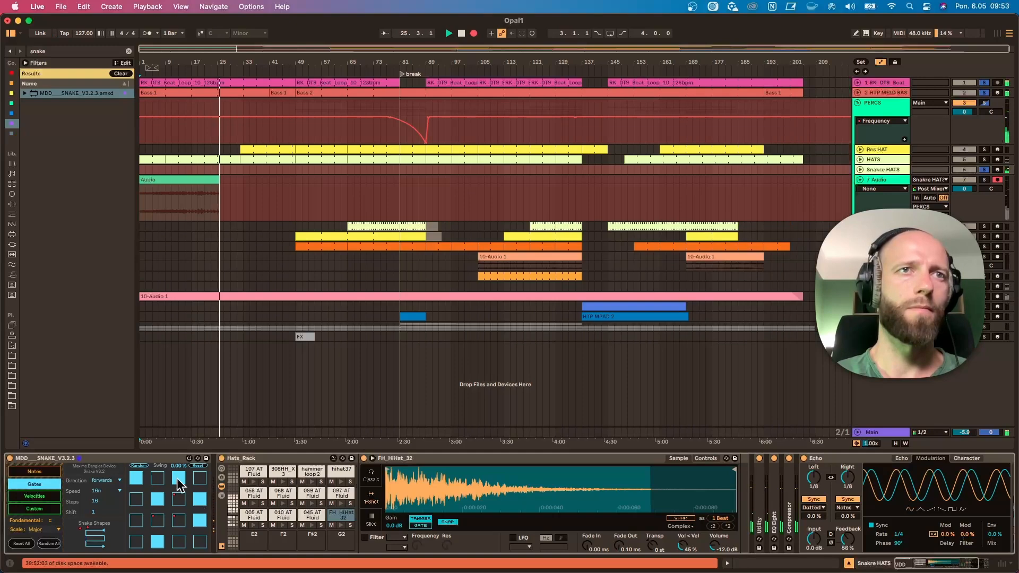
{"action": "left_click", "coordinate": [162, 481]}
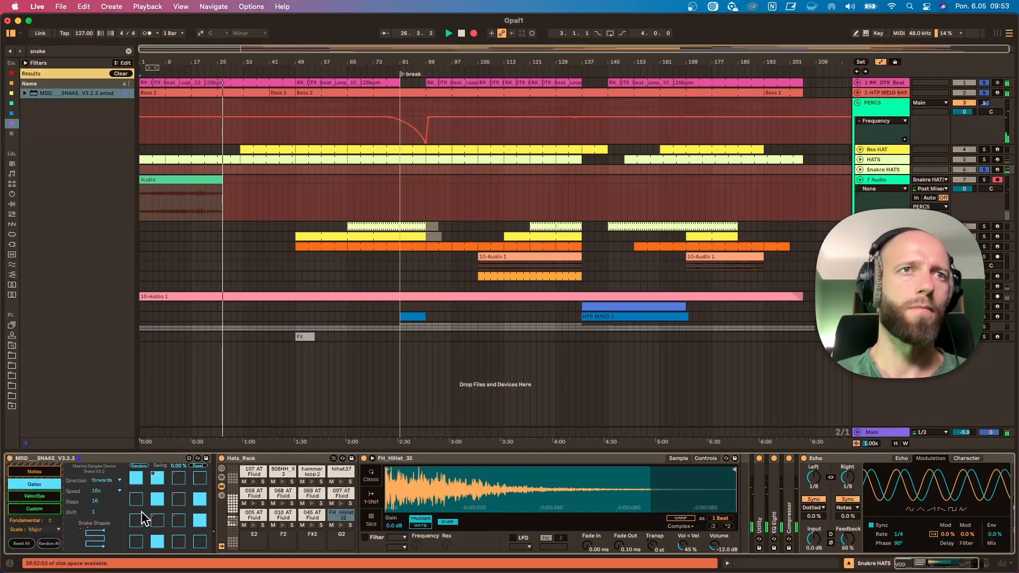
Randomize the Snake notes in a lower range and cycle the snake shape to the up-and-down vertical path.
{"action": "left_click", "coordinate": [28, 470]}
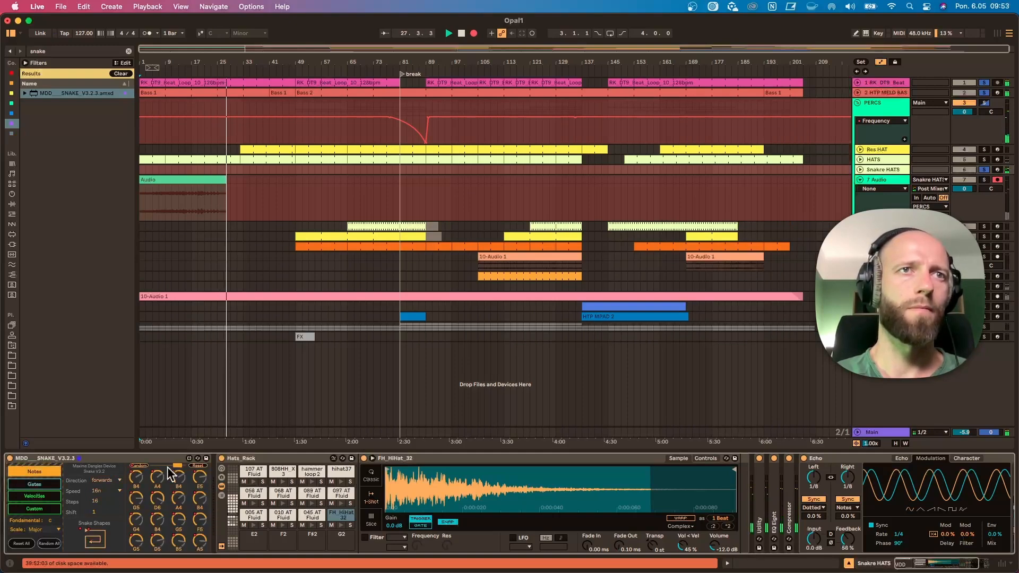
{"action": "left_click", "coordinate": [137, 466]}
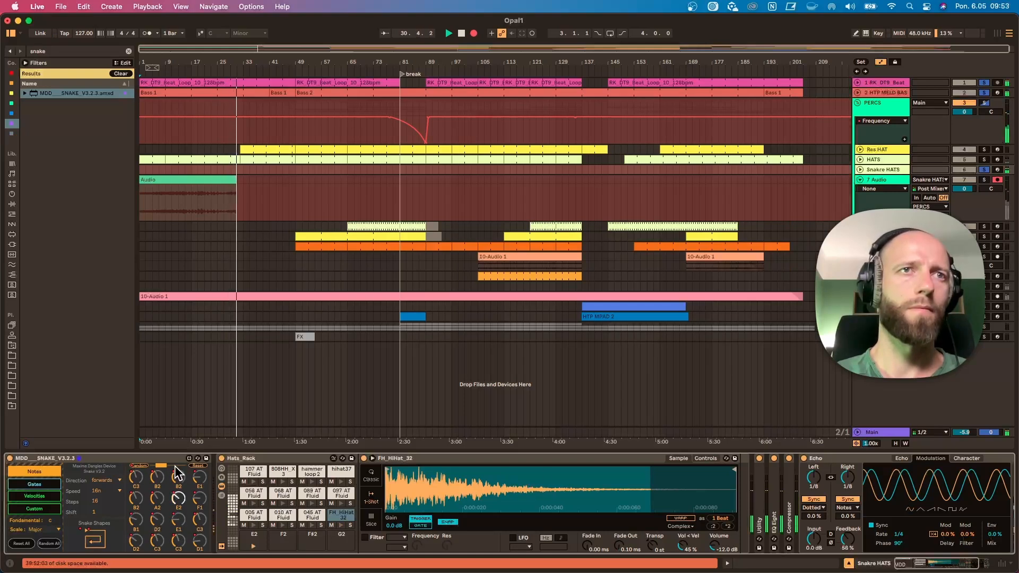
{"action": "left_click", "coordinate": [95, 540]}
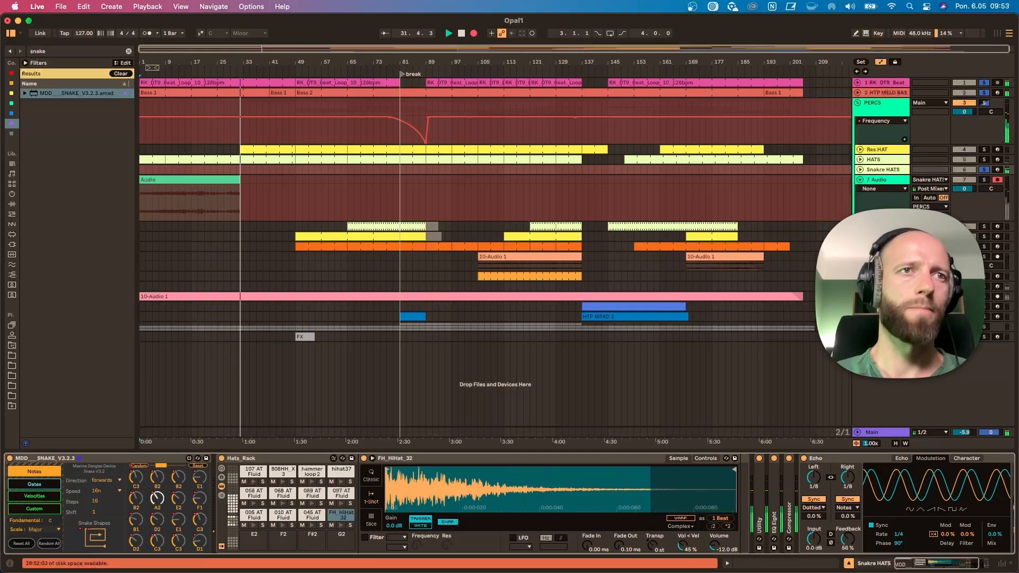
{"action": "left_click", "coordinate": [94, 540]}
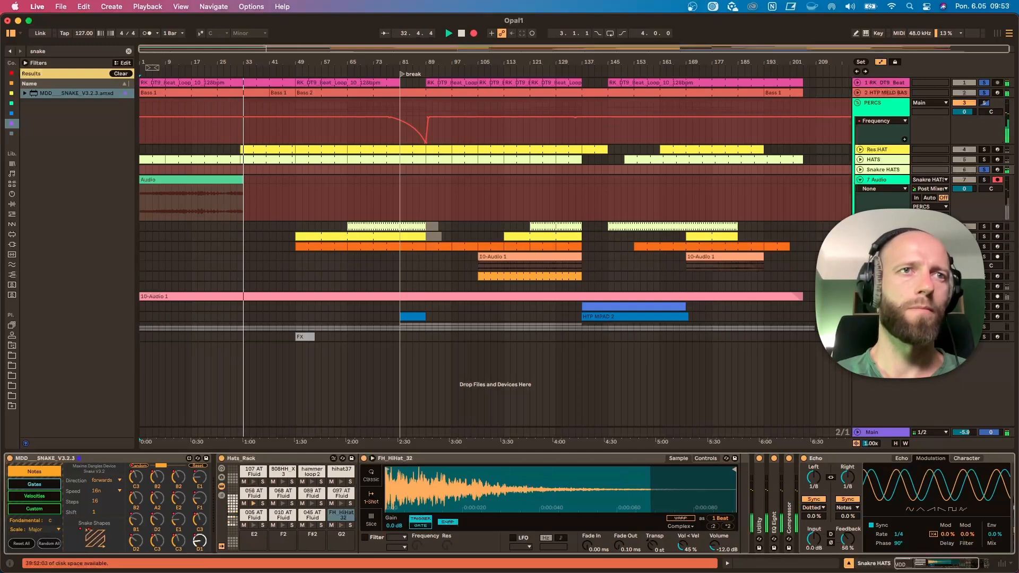
{"action": "left_click", "coordinate": [95, 540]}
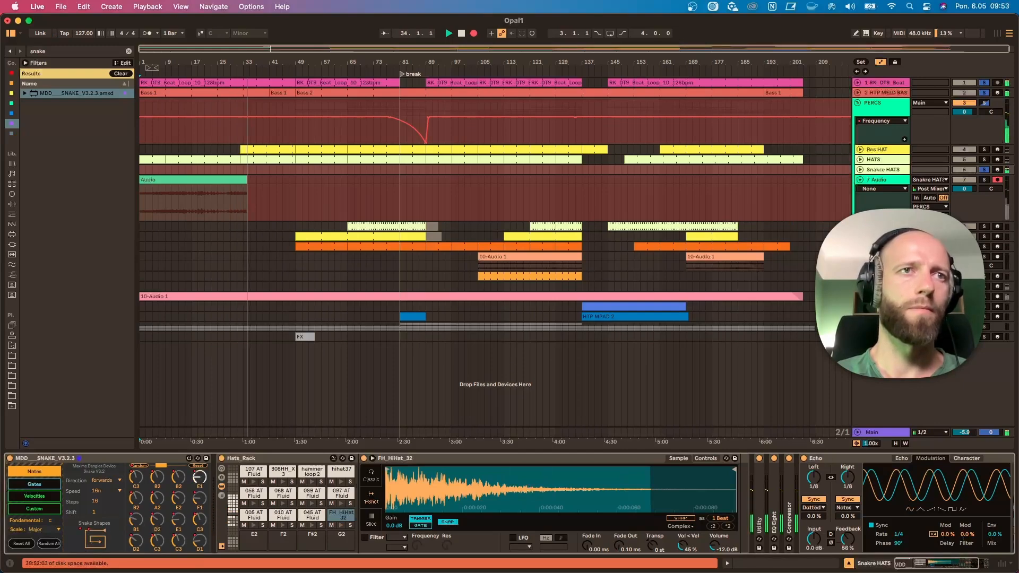
{"action": "left_click", "coordinate": [94, 540]}
{"action": "left_click", "coordinate": [94, 540]}
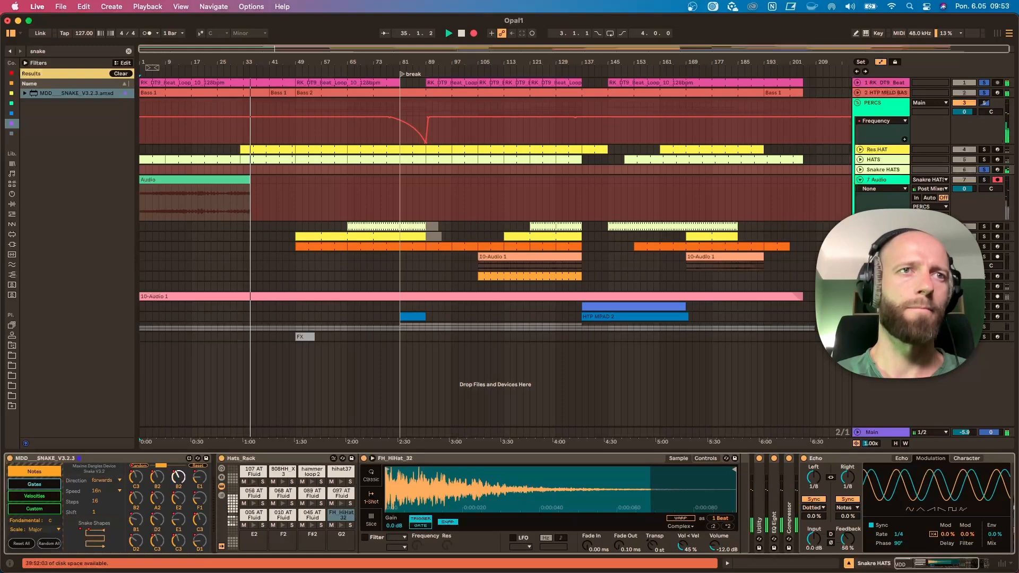
{"action": "left_click", "coordinate": [96, 540]}
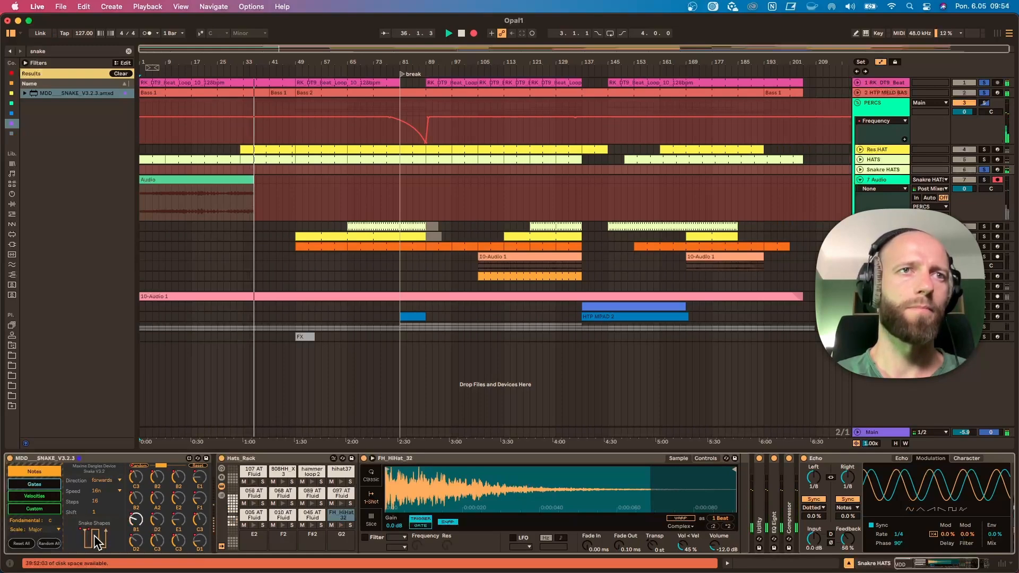
Randomize the Snake notes three more times, varying the note range between passes.
{"action": "left_click", "coordinate": [140, 466]}
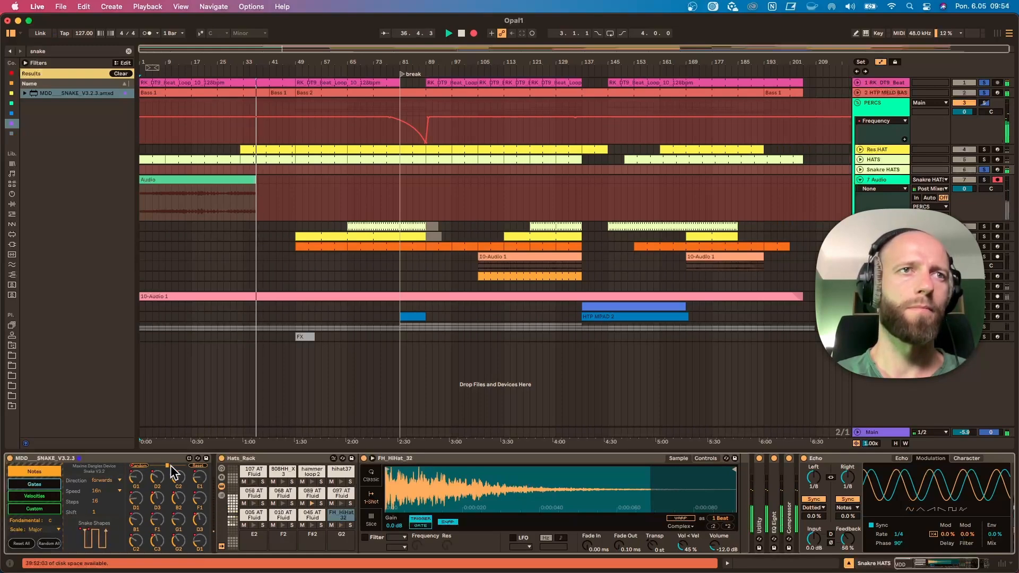
{"action": "left_click", "coordinate": [138, 466]}
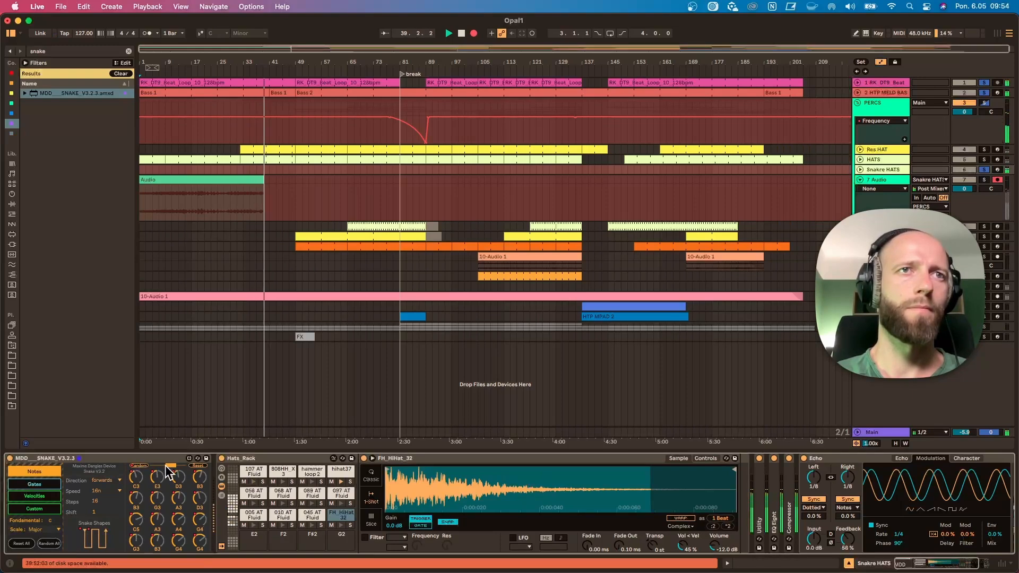
{"action": "left_click", "coordinate": [139, 467]}
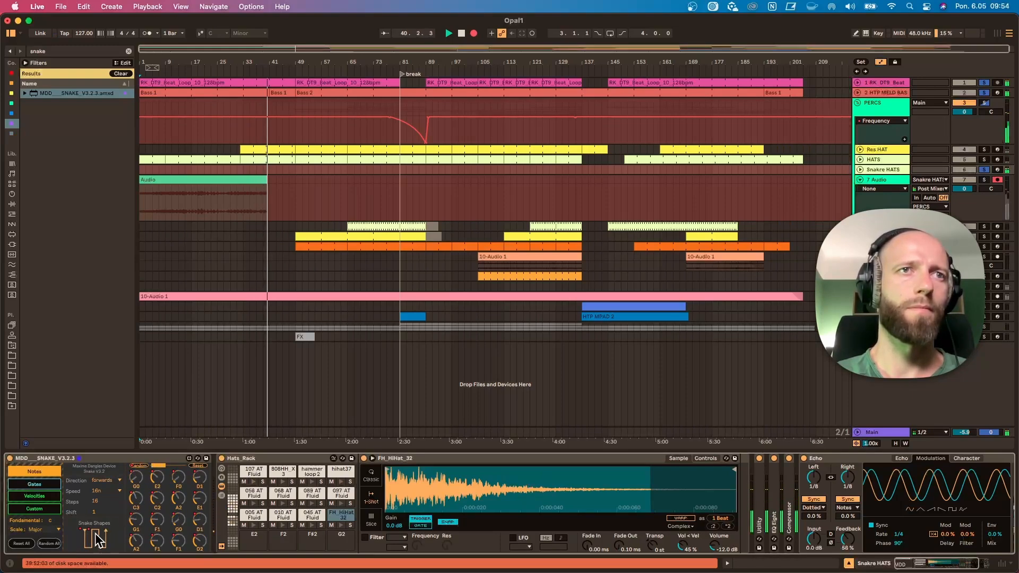
Change the snake shape of the velocity sequence and randomize the velocities again.
{"action": "left_click", "coordinate": [53, 497]}
{"action": "left_click", "coordinate": [97, 543]}
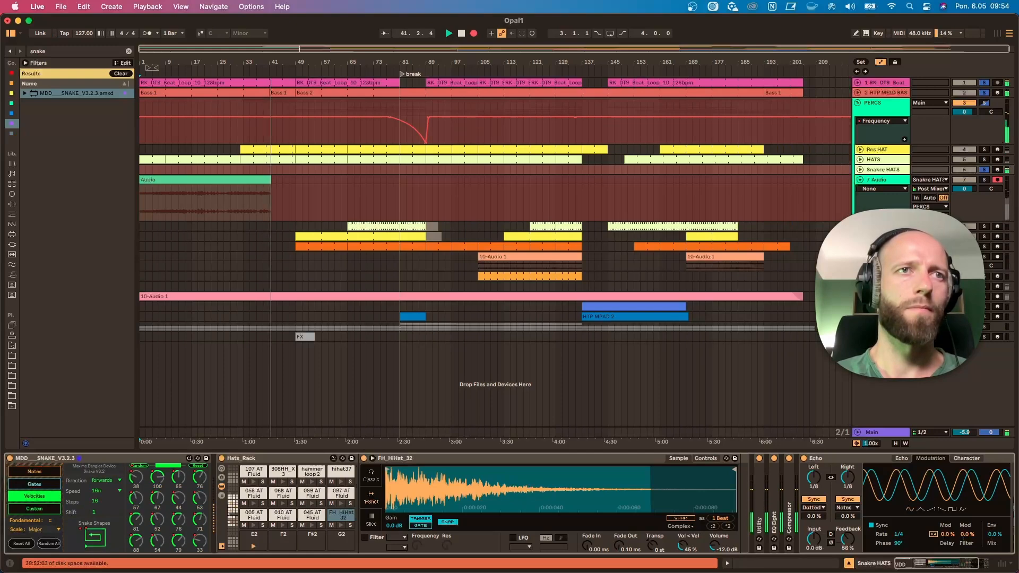
{"action": "left_click", "coordinate": [137, 466]}
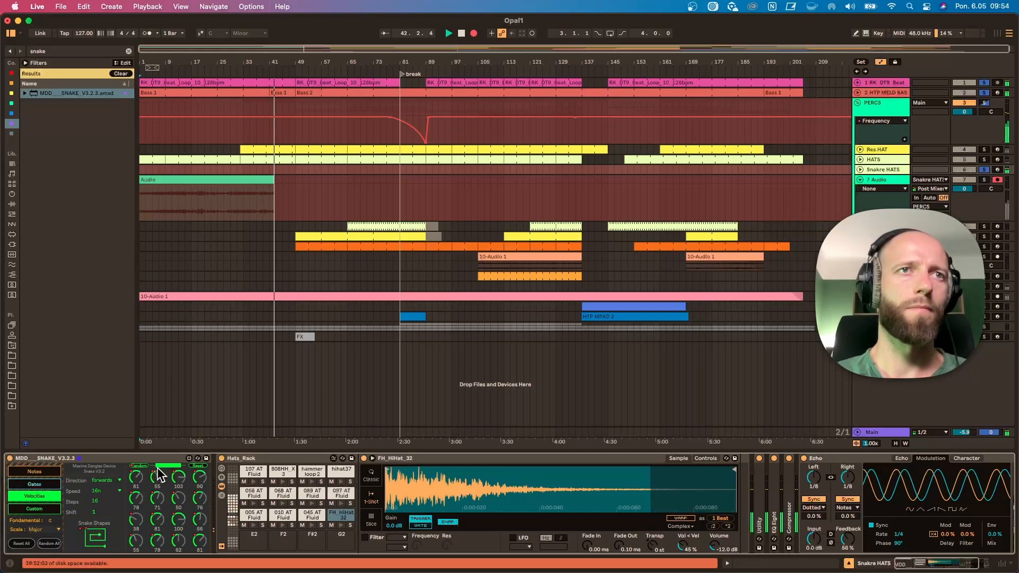
Revisit the Snake gates, then randomize the notes repeatedly while raising the note range.
{"action": "left_click", "coordinate": [34, 484]}
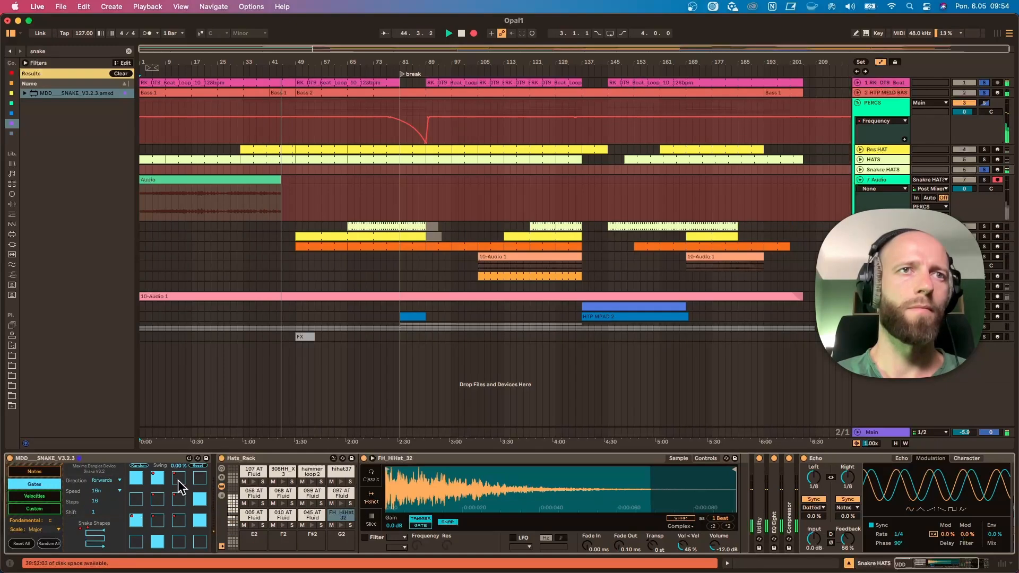
{"action": "left_click", "coordinate": [34, 471]}
{"action": "left_click", "coordinate": [138, 466]}
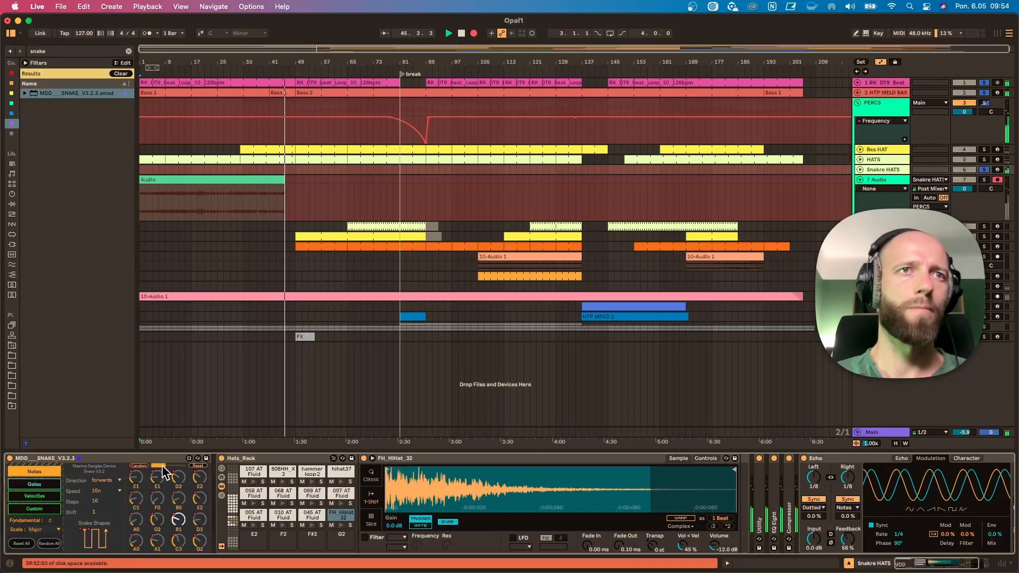
{"action": "left_click", "coordinate": [142, 466]}
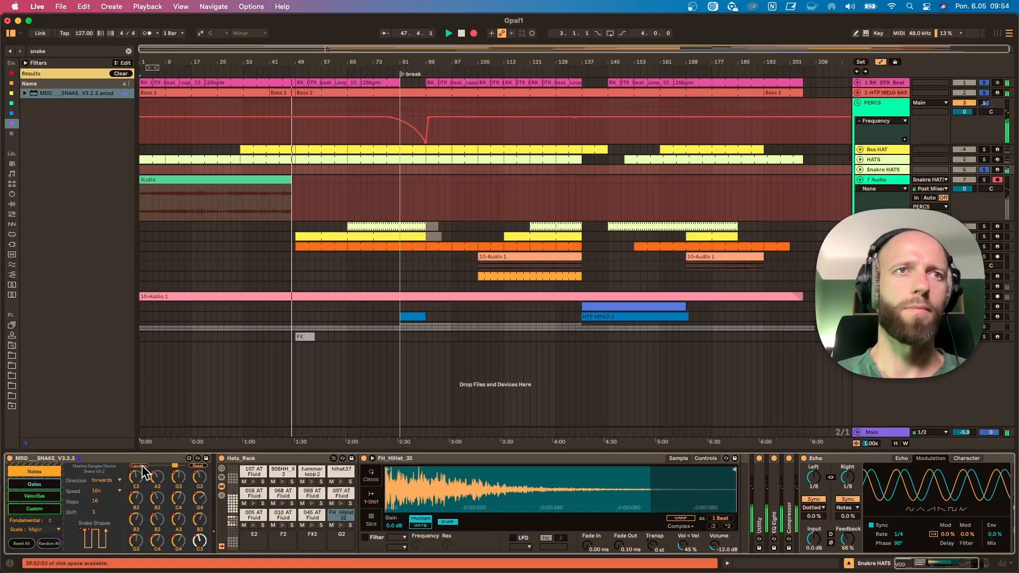
{"action": "left_click", "coordinate": [141, 466]}
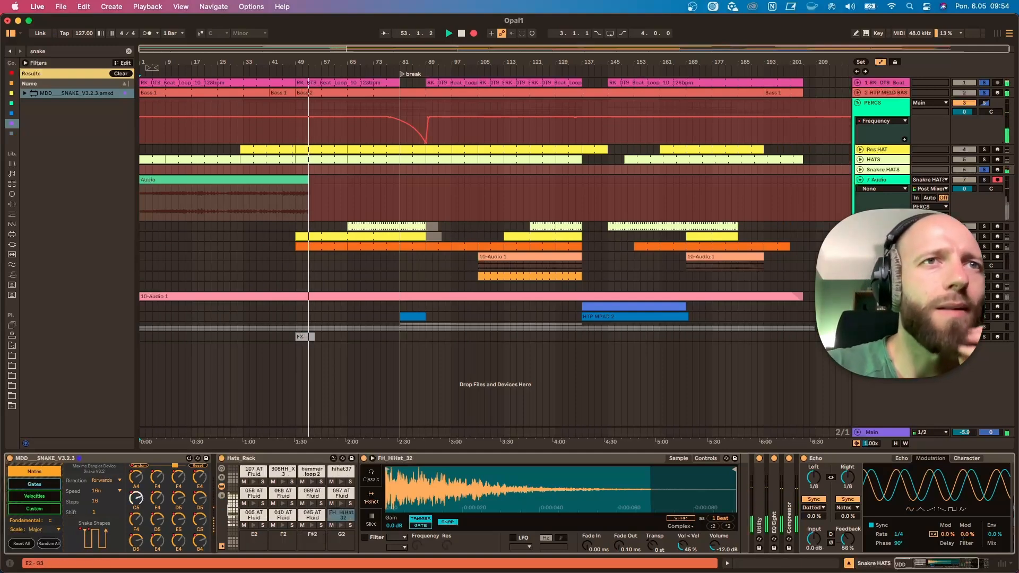
Switch the RKTD1 Hihat 34 pad in Hats_Rack to Classic playback mode and lengthen its decay to about 4.16 s.
{"action": "left_click", "coordinate": [233, 505]}
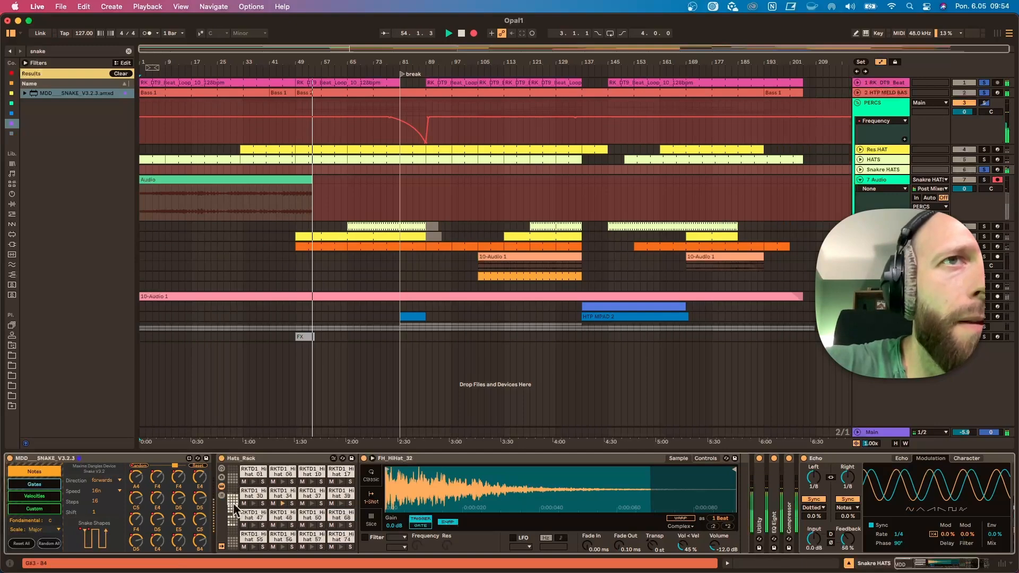
{"action": "left_click", "coordinate": [276, 496]}
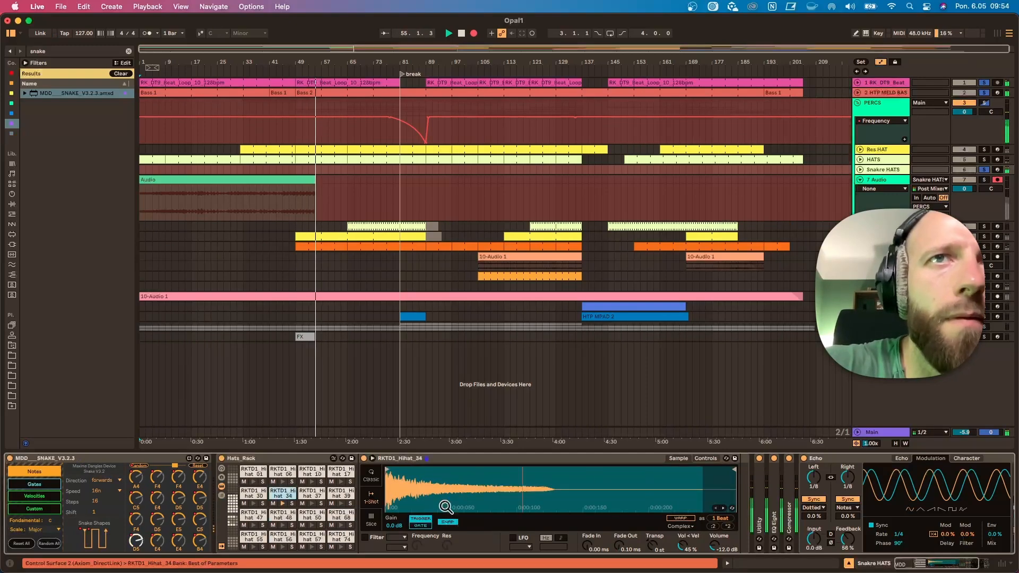
{"action": "left_click", "coordinate": [373, 478]}
{"action": "left_click_drag", "start_coordinate": [652, 550], "coordinate": [619, 538]}
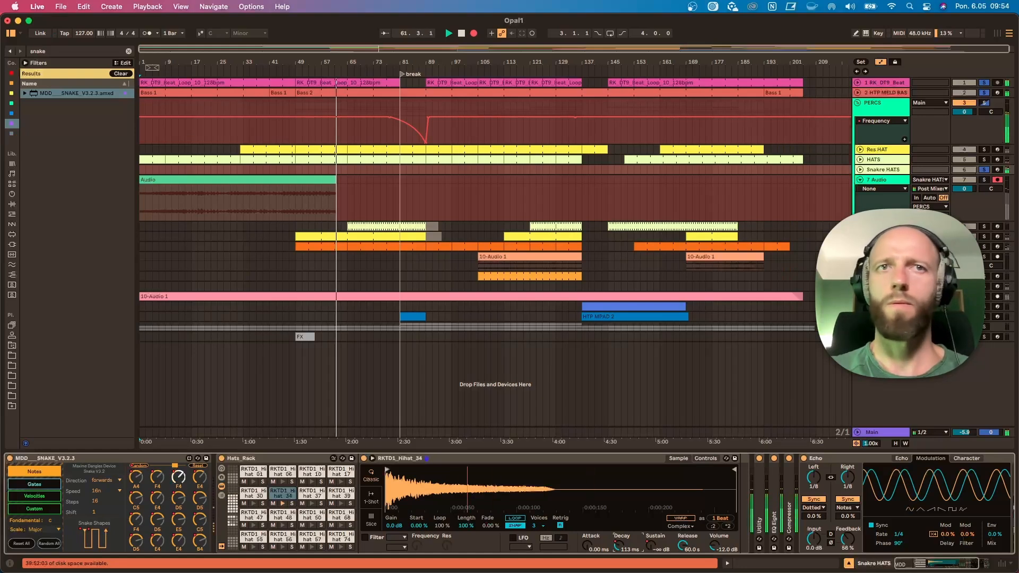
{"action": "left_click_drag", "start_coordinate": [619, 544], "coordinate": [619, 523]}
Stop the recording at bar 65, select the recorded hats clip and unsolo the soloed tracks.
{"action": "key", "text": "space"}
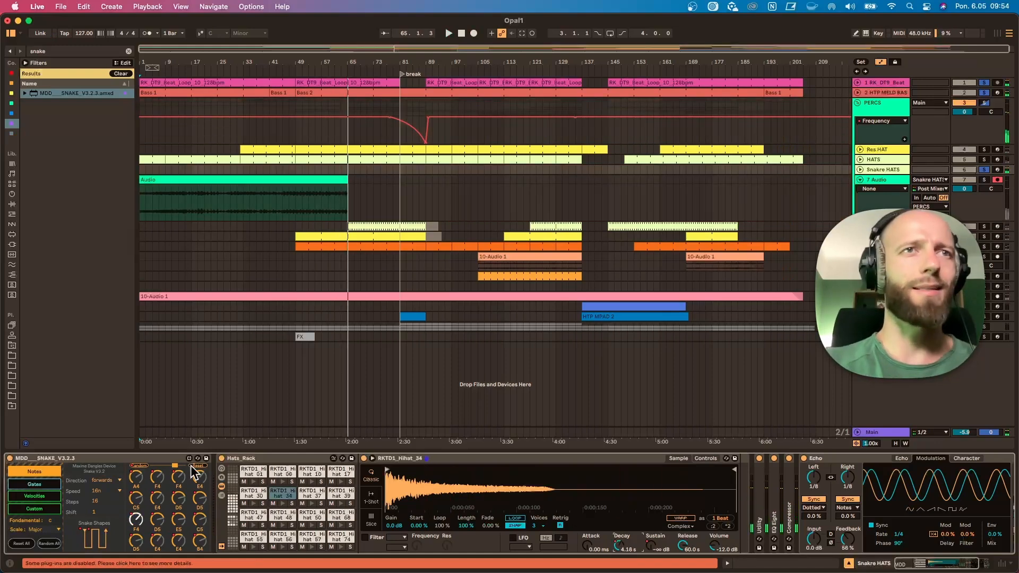
{"action": "left_click", "coordinate": [287, 180]}
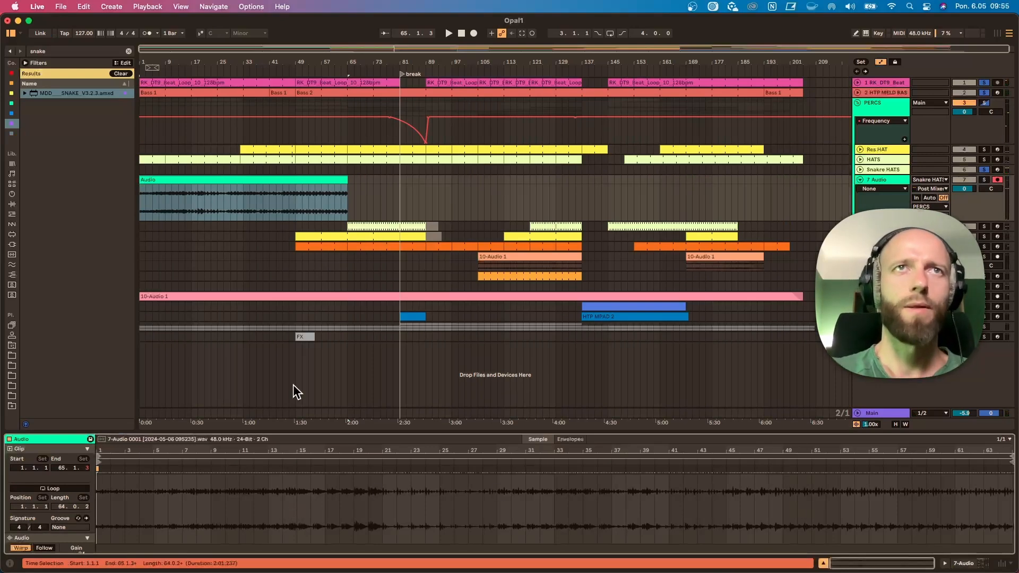
{"action": "left_click", "coordinate": [985, 170]}
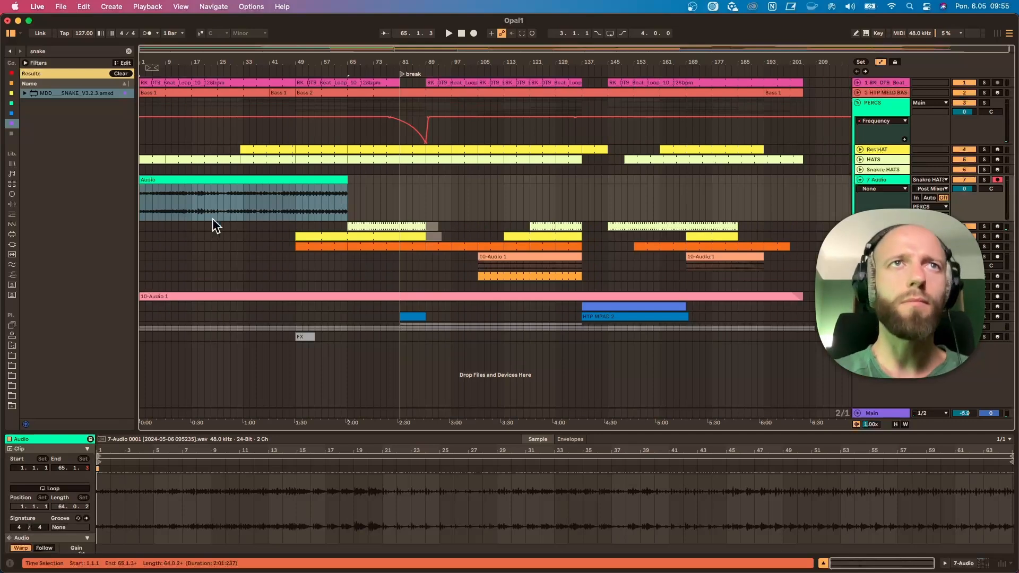
Delete the Snakre HATS track and select the recorded audio clip.
{"action": "left_click", "coordinate": [274, 183]}
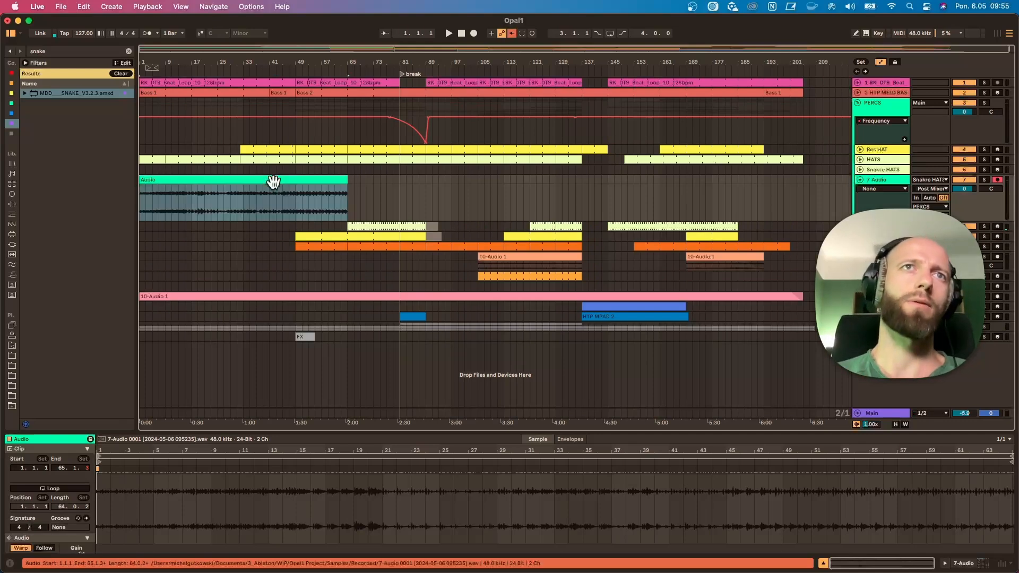
{"action": "left_click", "coordinate": [880, 169]}
{"action": "key", "text": "Delete"}
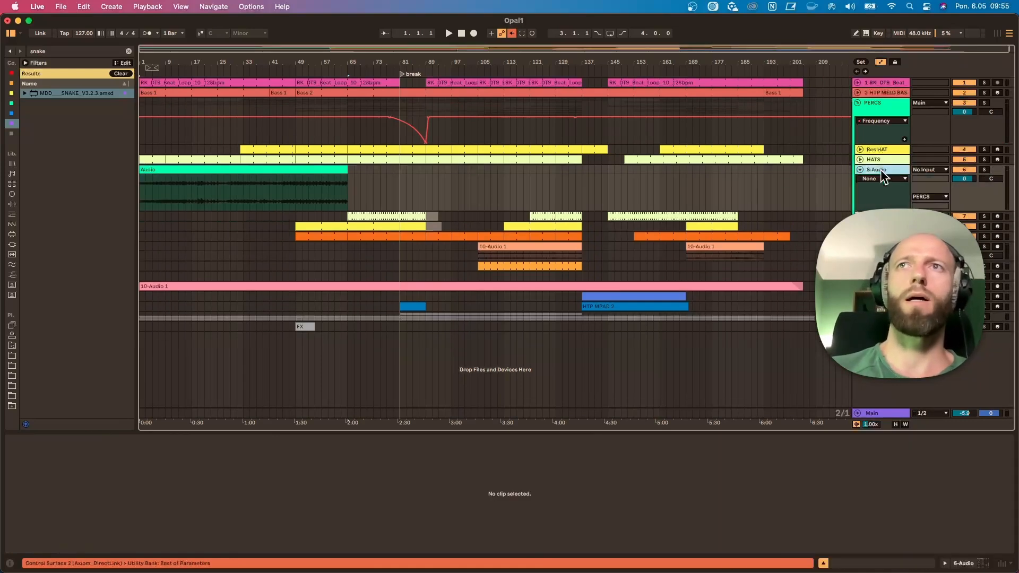
{"action": "left_click", "coordinate": [206, 172]}
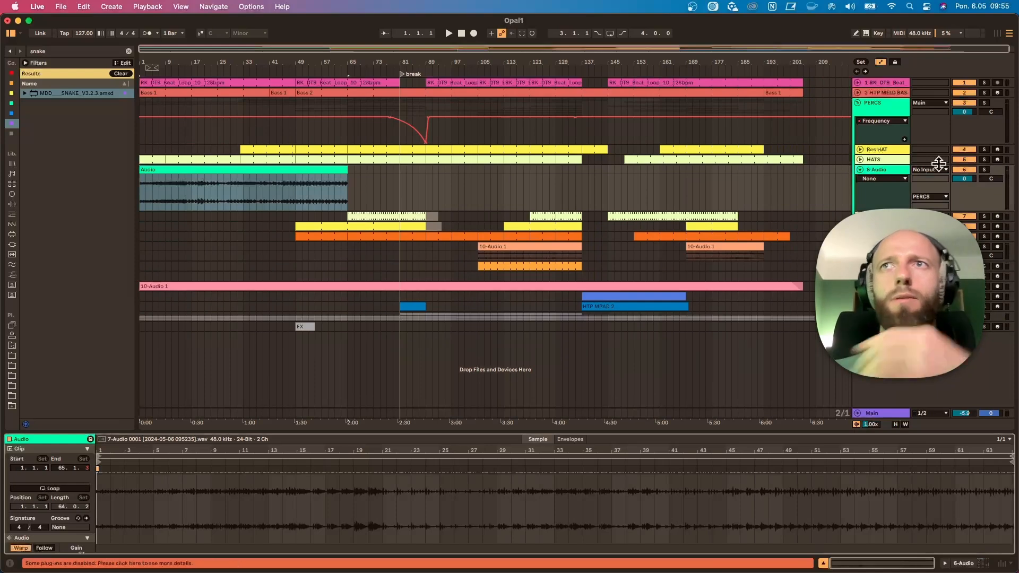
Split the recorded hats clip at 1.1.3 and move the remainder to bar 3.
{"action": "key", "text": "space"}
{"action": "left_click_drag", "start_coordinate": [149, 61], "coordinate": [373, 184]}
{"action": "key", "text": "space"}
{"action": "left_click", "coordinate": [152, 195]}
{"action": "key", "text": "super+e"}
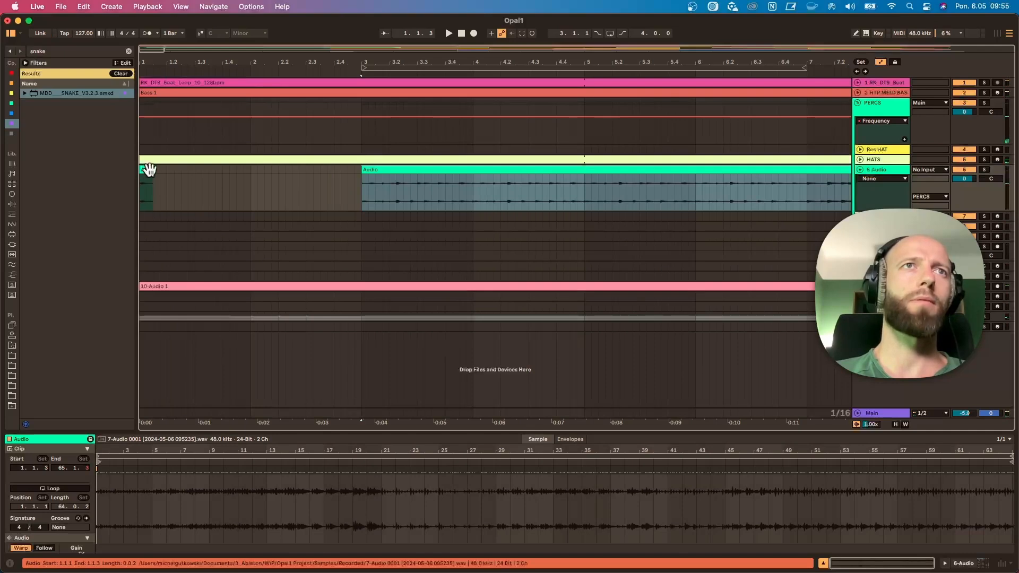
Lengthen the first audio fragment to end at 1.3.3 and fade out its tail.
{"action": "mouse_move", "coordinate": [153, 170]}
{"action": "left_mouse_down"}
{"action": "mouse_move", "coordinate": [207, 171]}
{"action": "mouse_move", "coordinate": [165, 175]}
{"action": "left_mouse_up"}
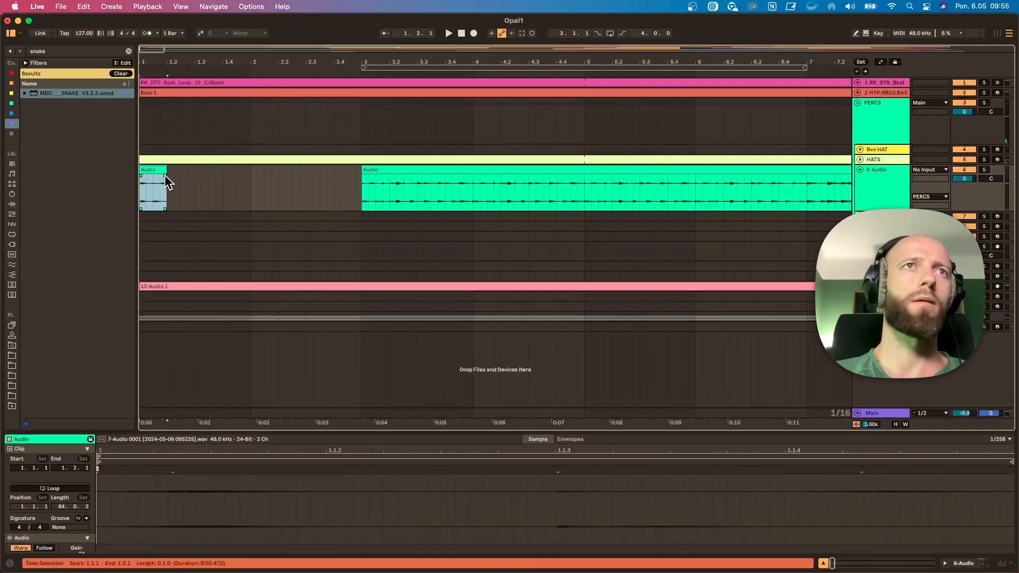
{"action": "key", "text": "space"}
{"action": "key", "text": "super+z"}
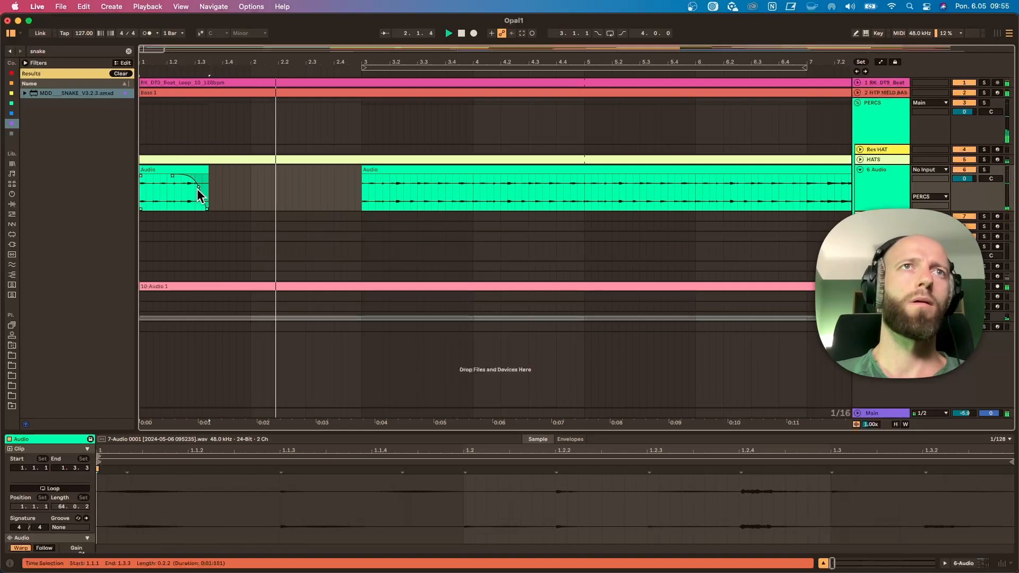
Trim the long hats recording to its last 17 bars, starting at sample position 48.1.3, and place it at bar 17.
{"action": "left_click_drag", "start_coordinate": [284, 64], "coordinate": [285, 5]}
{"action": "left_click", "coordinate": [188, 170]}
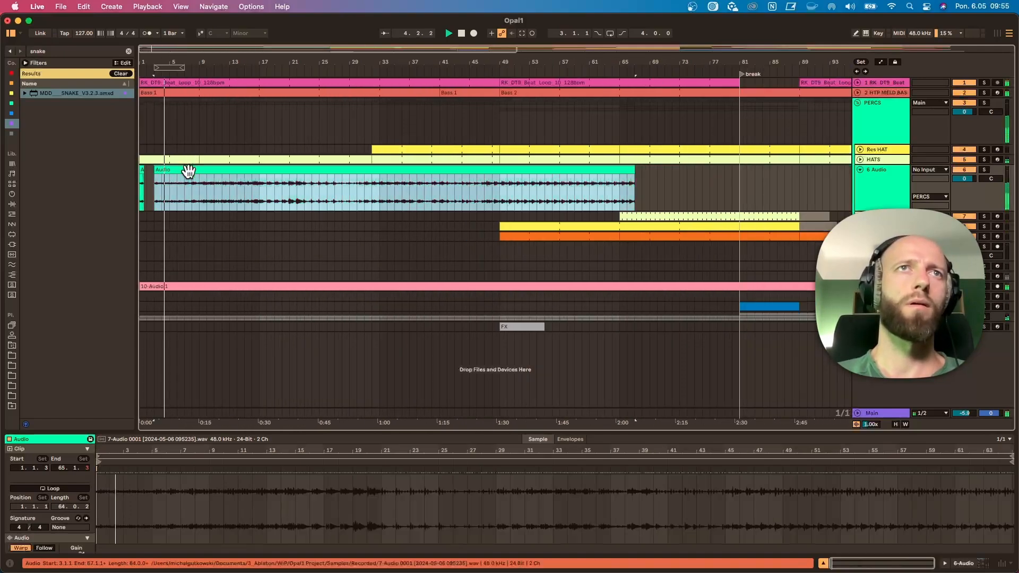
{"action": "left_click", "coordinate": [503, 198]}
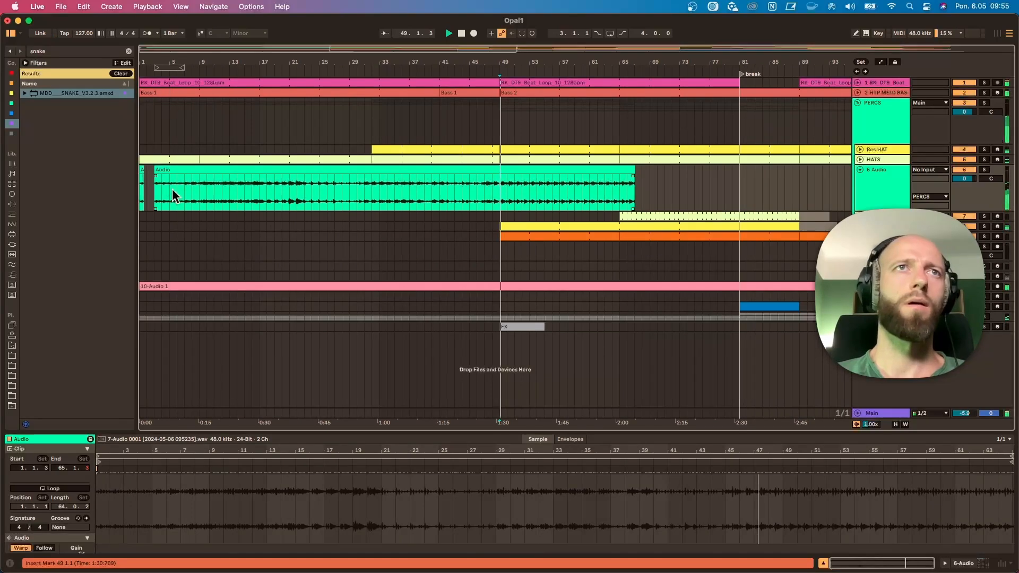
{"action": "left_click_drag", "start_coordinate": [156, 175], "coordinate": [296, 207]}
{"action": "left_click", "coordinate": [350, 191]}
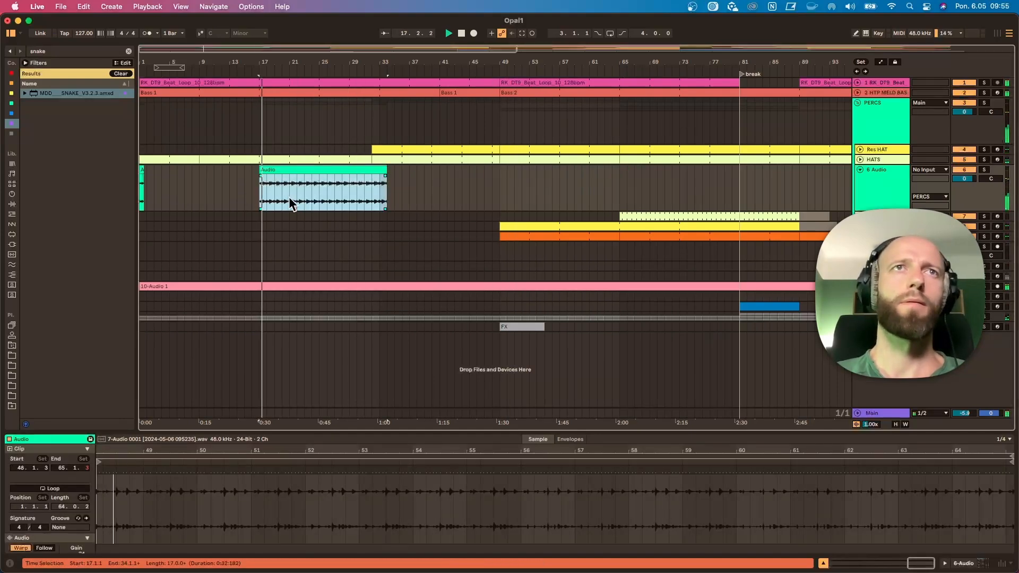
Move the trimmed hats clip to bar 49 and play it back in the arrangement.
{"action": "left_click_drag", "start_coordinate": [306, 59], "coordinate": [239, 61]}
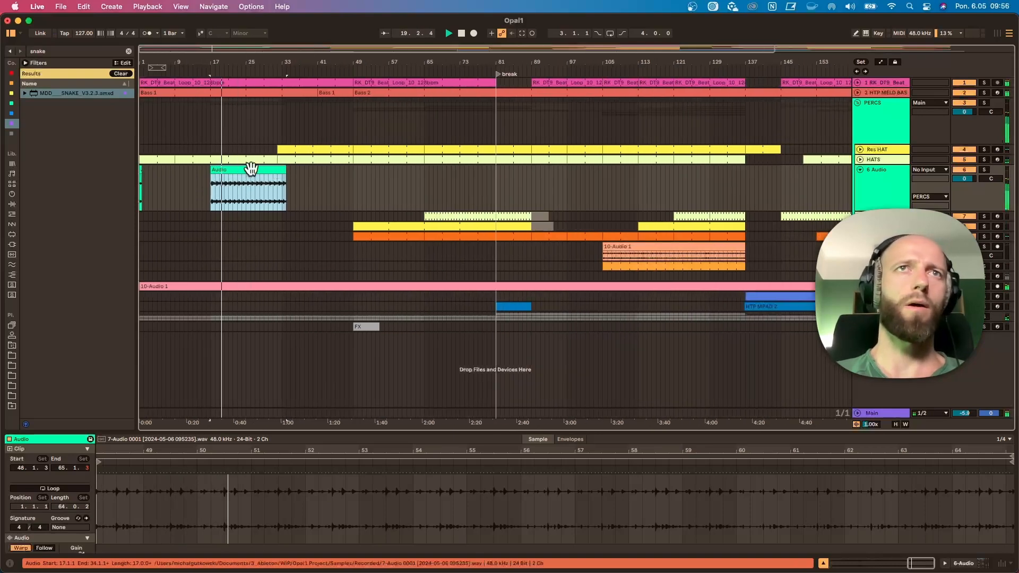
{"action": "key", "text": "space"}
{"action": "left_click_drag", "start_coordinate": [251, 171], "coordinate": [391, 179]}
{"action": "key", "text": "space"}
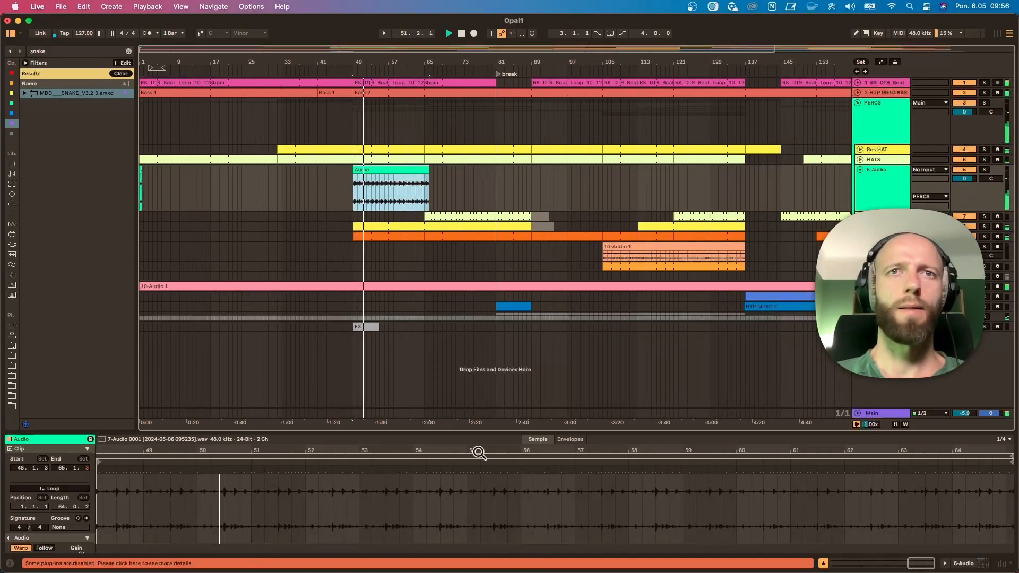
Loop the hats clip's sample from 48.1.1 to 65.1.1, with the clip start at 48.1.1.
{"action": "left_click_drag", "start_coordinate": [478, 451], "coordinate": [566, 452]}
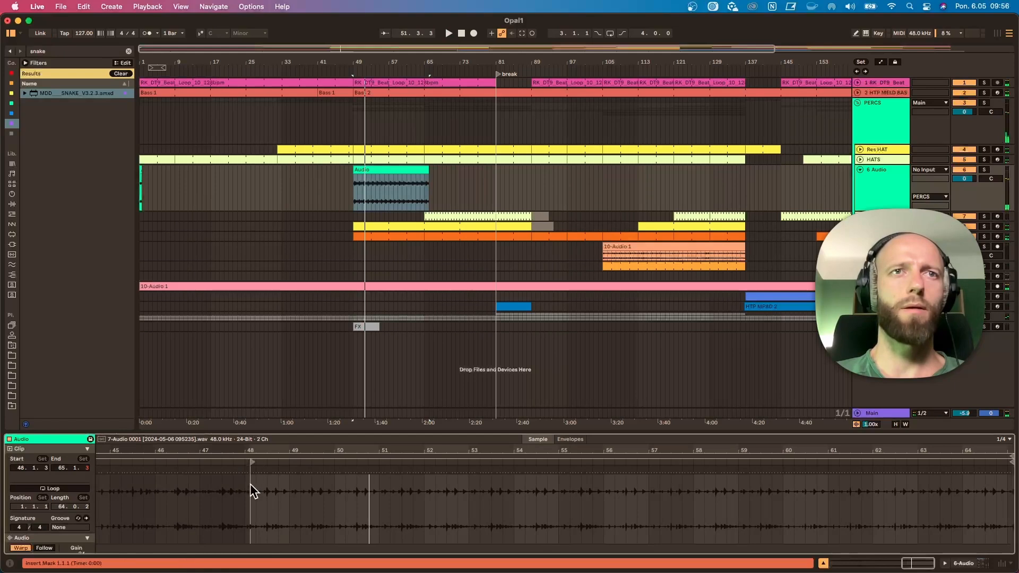
{"action": "mouse_move", "coordinate": [251, 484]}
{"action": "left_mouse_down"}
{"action": "mouse_move", "coordinate": [247, 462]}
{"action": "mouse_move", "coordinate": [553, 489]}
{"action": "mouse_move", "coordinate": [1009, 503]}
{"action": "left_mouse_up"}
{"action": "key", "text": "space"}
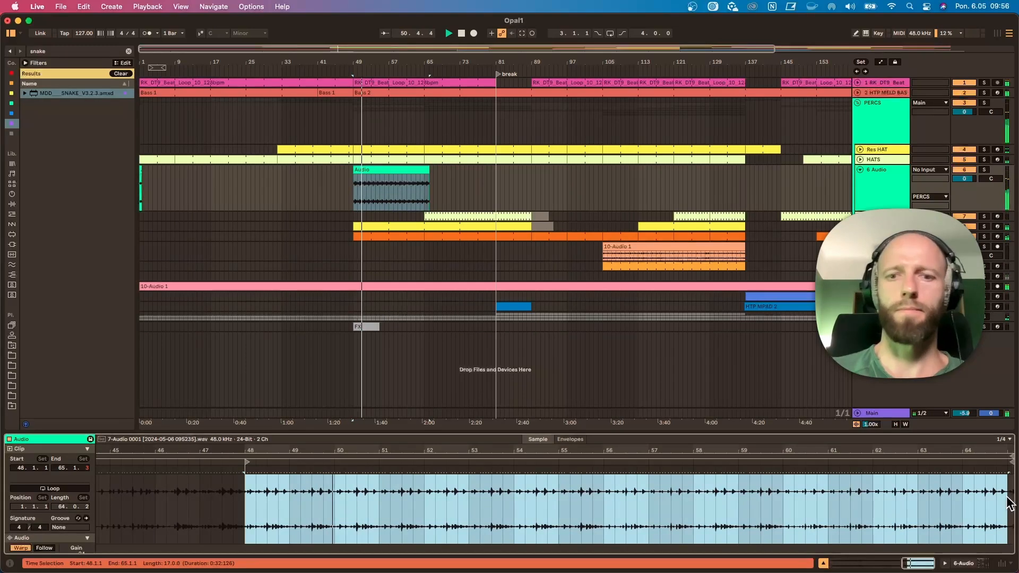
{"action": "key", "text": "super+l"}
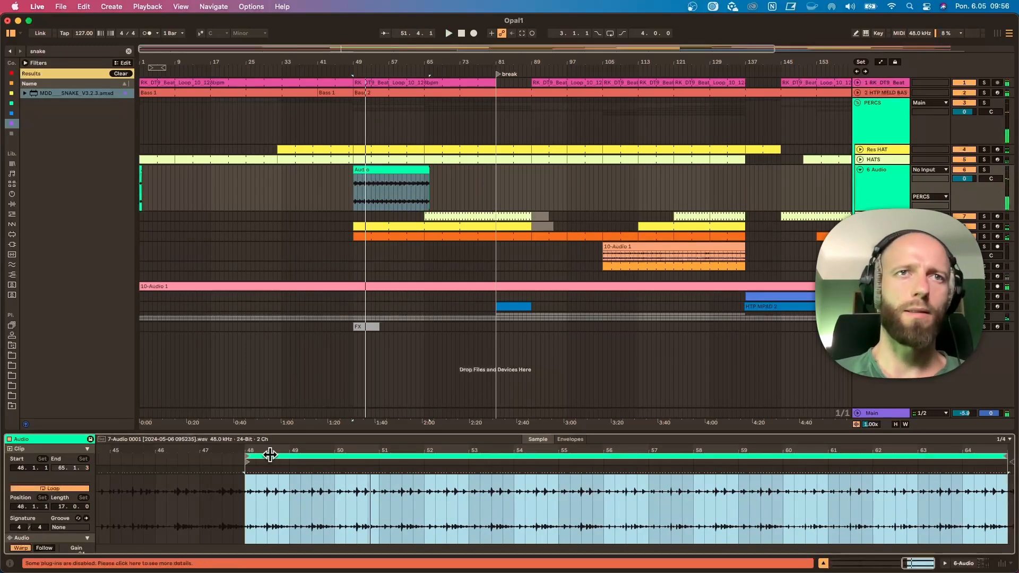
Shift the hats clip's start marker to 56.1.1 inside the loop and audition it.
{"action": "left_click_drag", "start_coordinate": [249, 462], "coordinate": [319, 462]}
{"action": "key", "text": "space"}
{"action": "left_click_drag", "start_coordinate": [517, 479], "coordinate": [606, 481]}
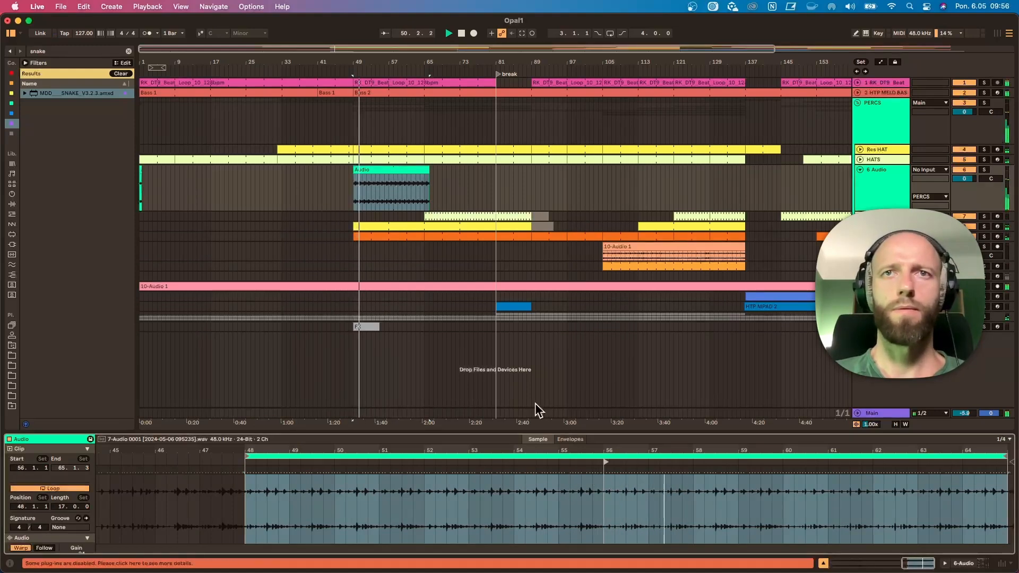
Extend the looped hats clip back to bar 48 with a fade-in and out to 81.3.1 with a fade-out.
{"action": "left_click_drag", "start_coordinate": [357, 63], "coordinate": [387, 64]}
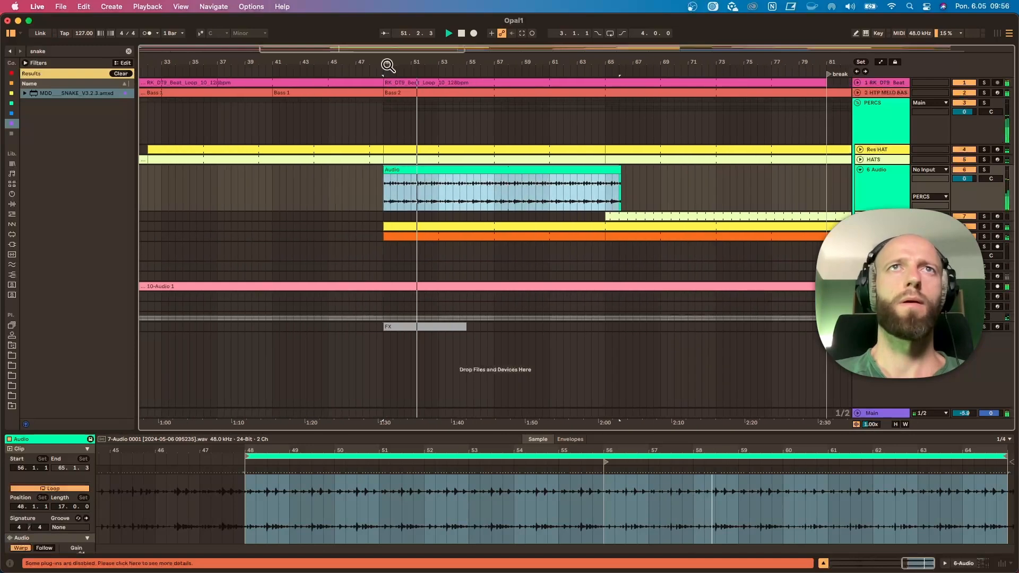
{"action": "left_click_drag", "start_coordinate": [384, 170], "coordinate": [371, 175]}
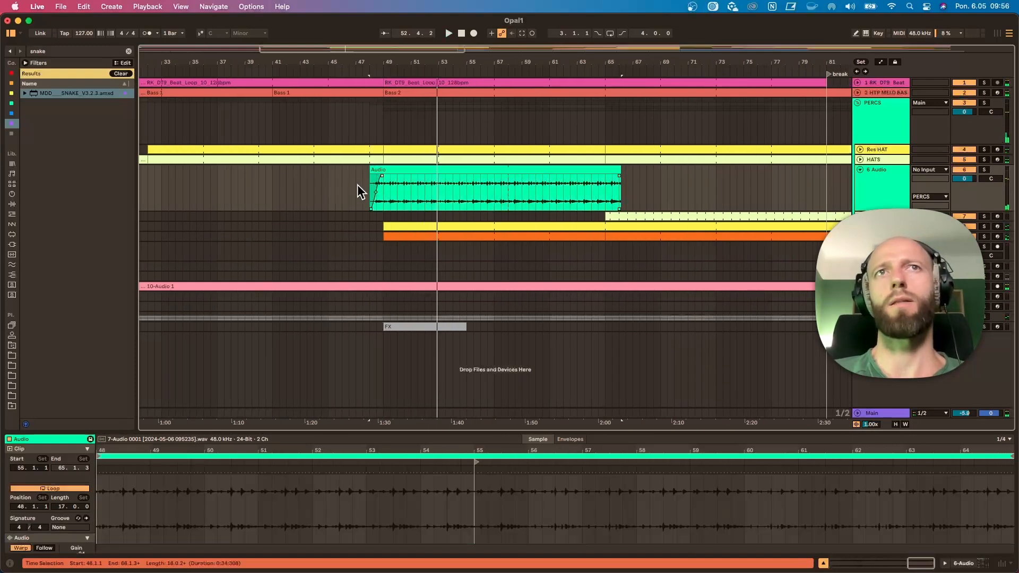
{"action": "left_click", "coordinate": [357, 184]}
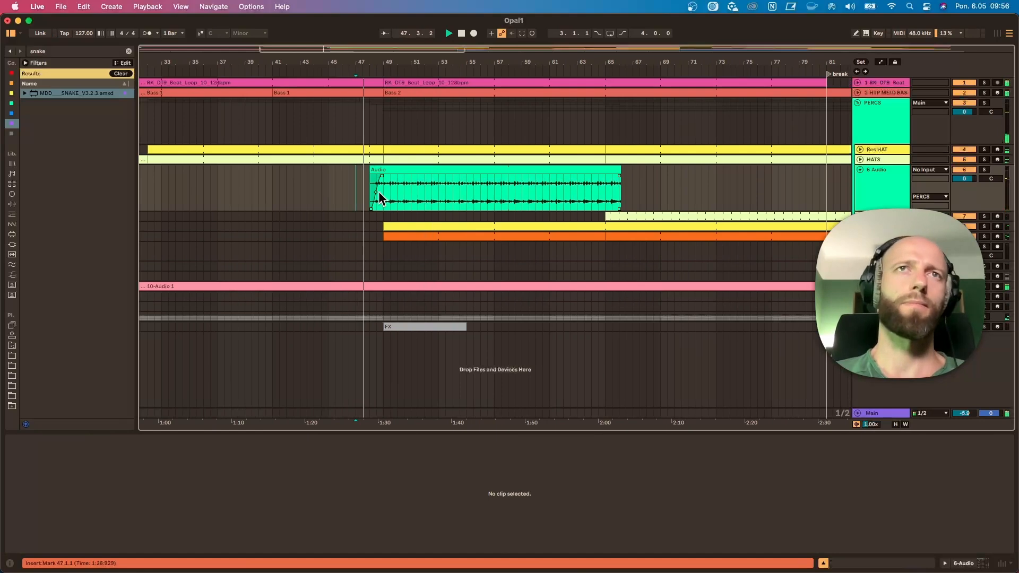
{"action": "left_click", "coordinate": [378, 196]}
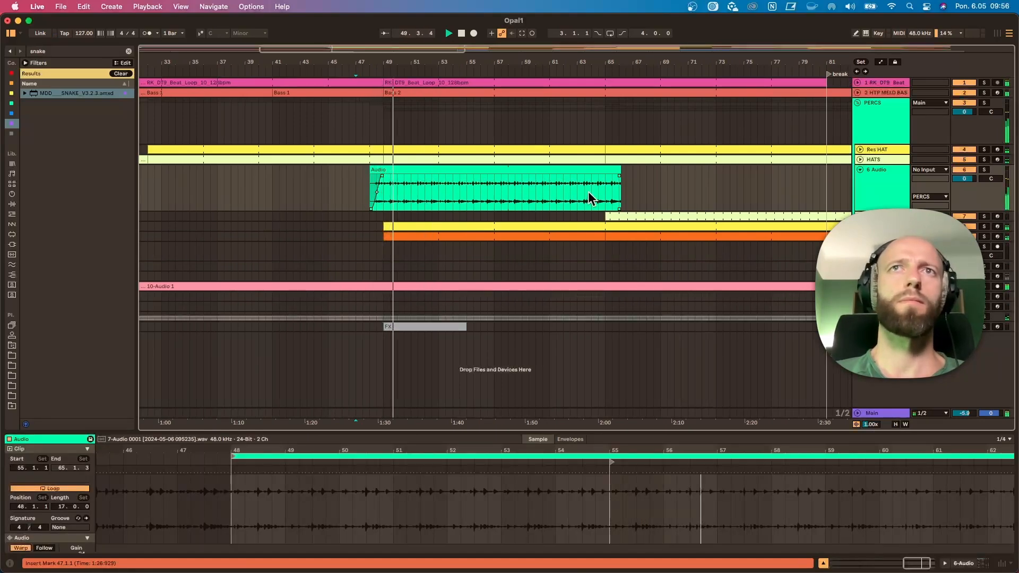
{"action": "left_click_drag", "start_coordinate": [618, 170], "coordinate": [833, 178]}
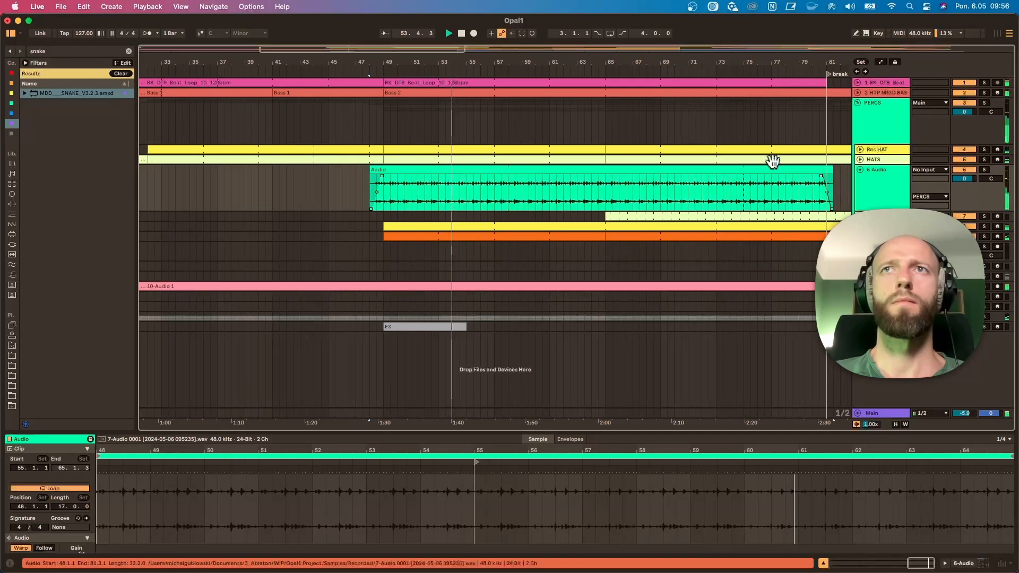
Duplicate the 6 Audio track and move the duplicated hats clip to start at bar 25.
{"action": "left_click_drag", "start_coordinate": [701, 62], "coordinate": [701, 31]}
{"action": "left_click", "coordinate": [878, 190]}
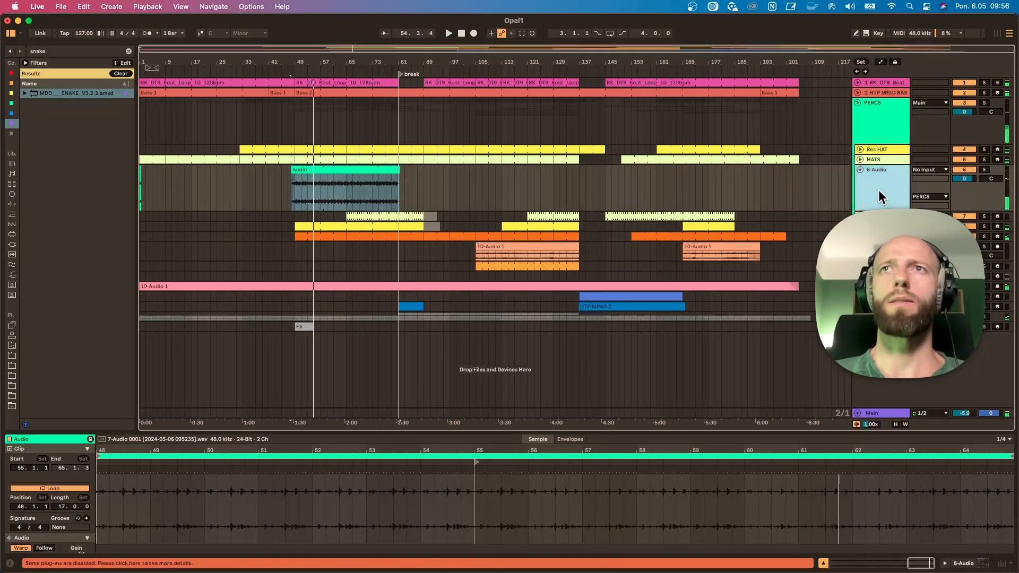
{"action": "key", "text": "super+d"}
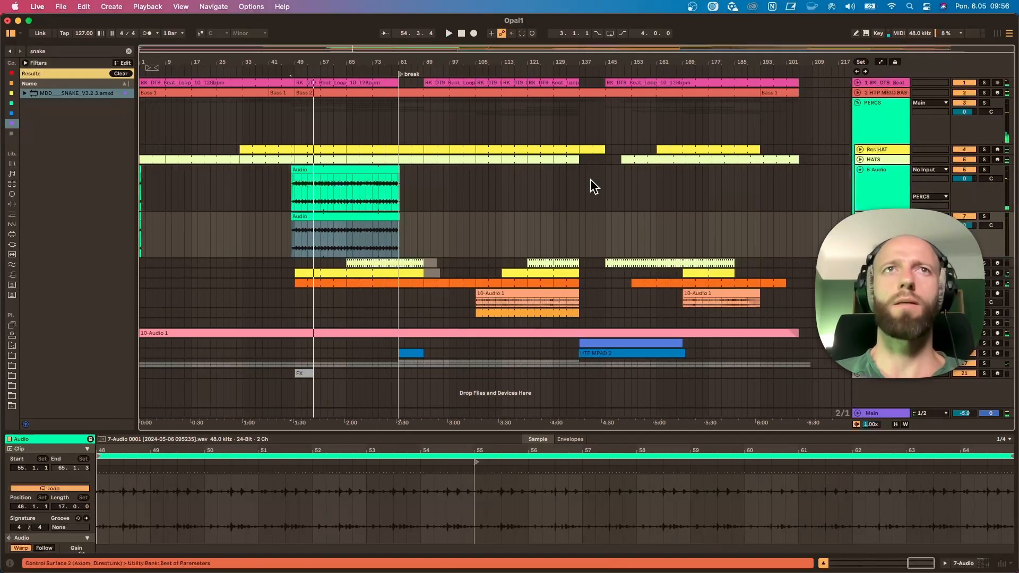
{"action": "left_click", "coordinate": [339, 216]}
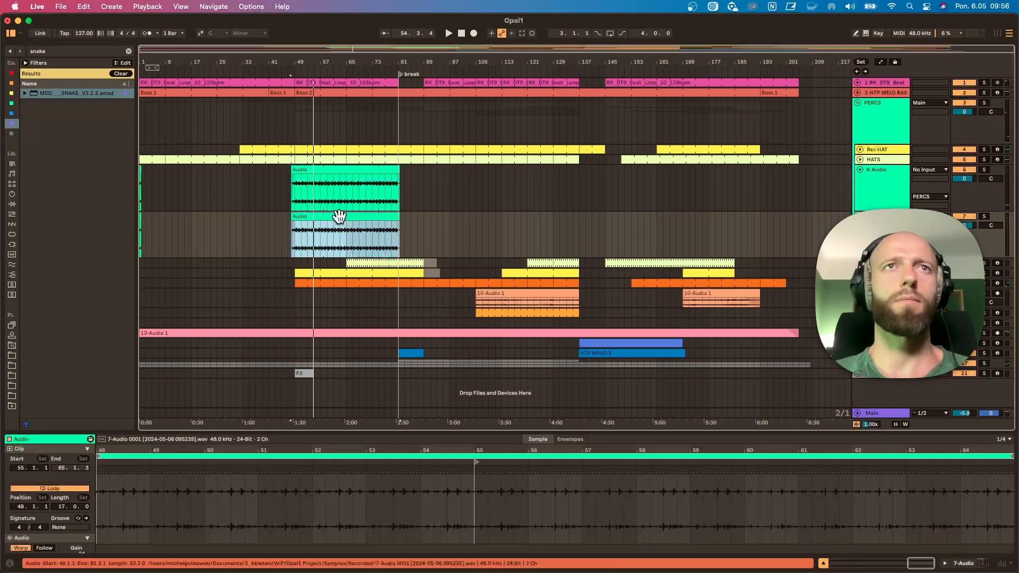
{"action": "left_click_drag", "start_coordinate": [340, 216], "coordinate": [265, 217]}
Try looping the duplicated clip from 21.1.1 for four bars, and from 25.1.1 with the loop length extended to 9.2.3.
{"action": "left_click_drag", "start_coordinate": [305, 446], "coordinate": [304, 409]}
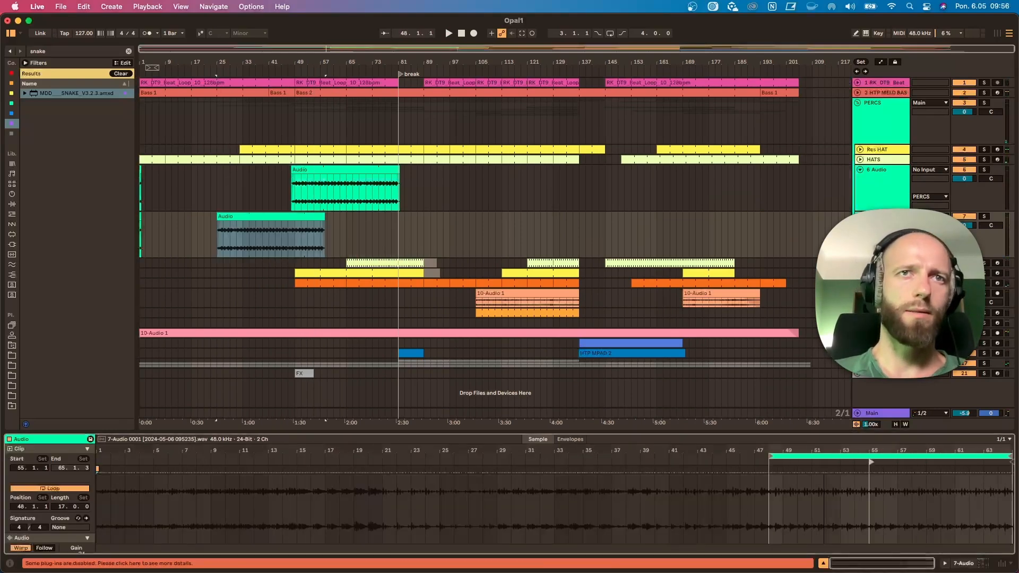
{"action": "left_click_drag", "start_coordinate": [956, 456], "coordinate": [437, 467]}
{"action": "key", "text": "space"}
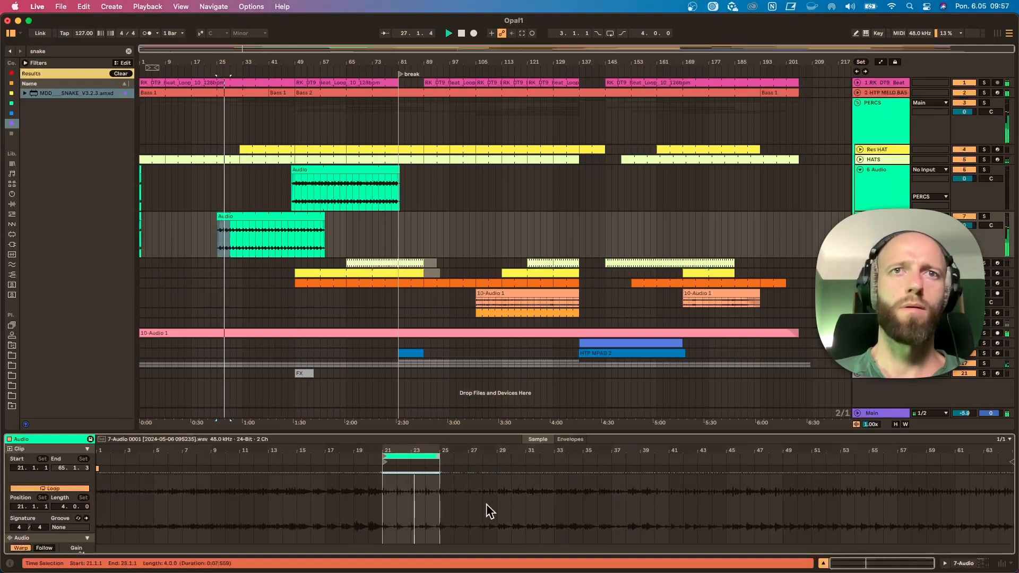
{"action": "left_click_drag", "start_coordinate": [411, 457], "coordinate": [479, 457]}
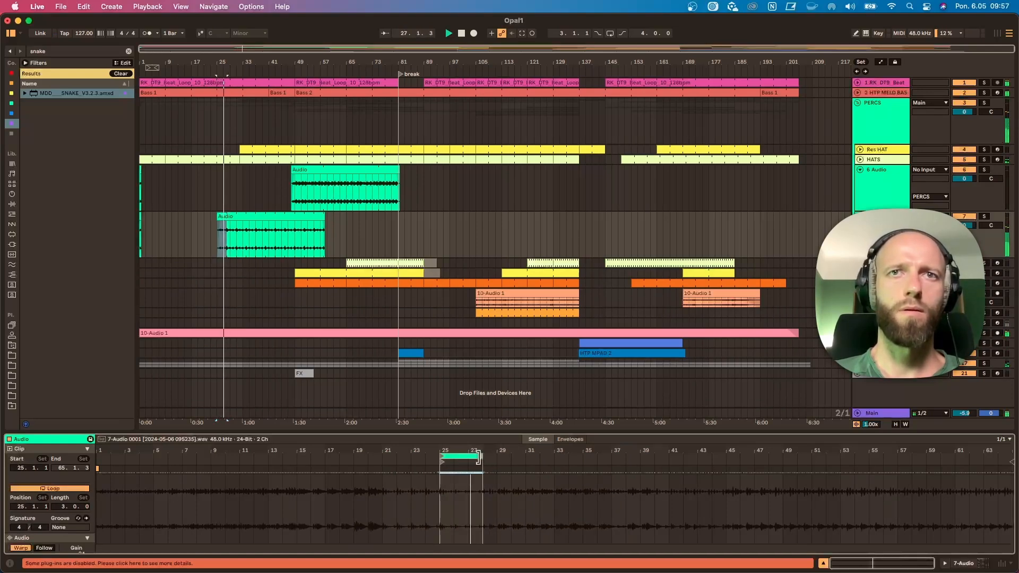
{"action": "left_click_drag", "start_coordinate": [479, 457], "coordinate": [576, 460]}
{"action": "left_click", "coordinate": [469, 466]}
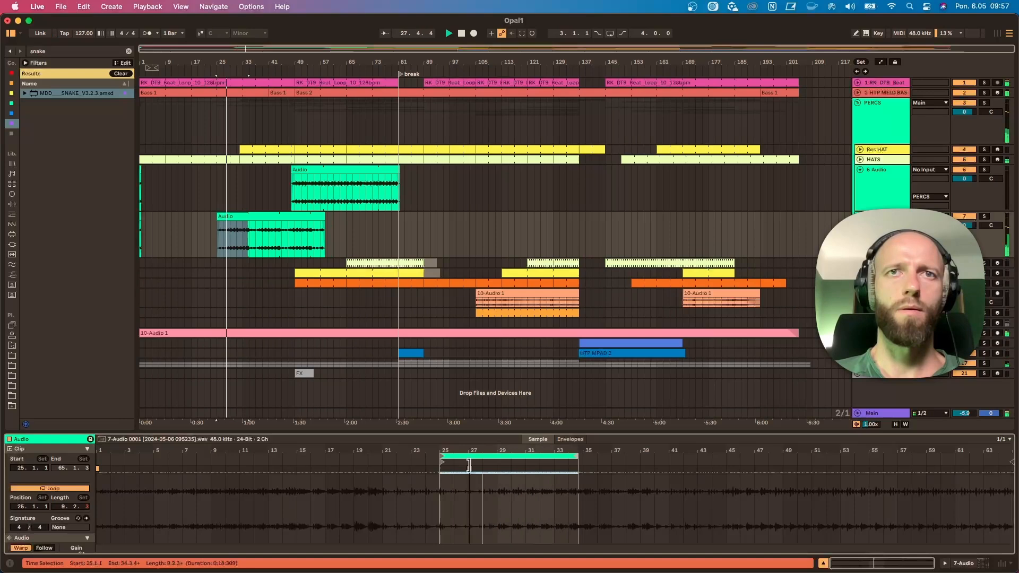
{"action": "left_click", "coordinate": [497, 464]}
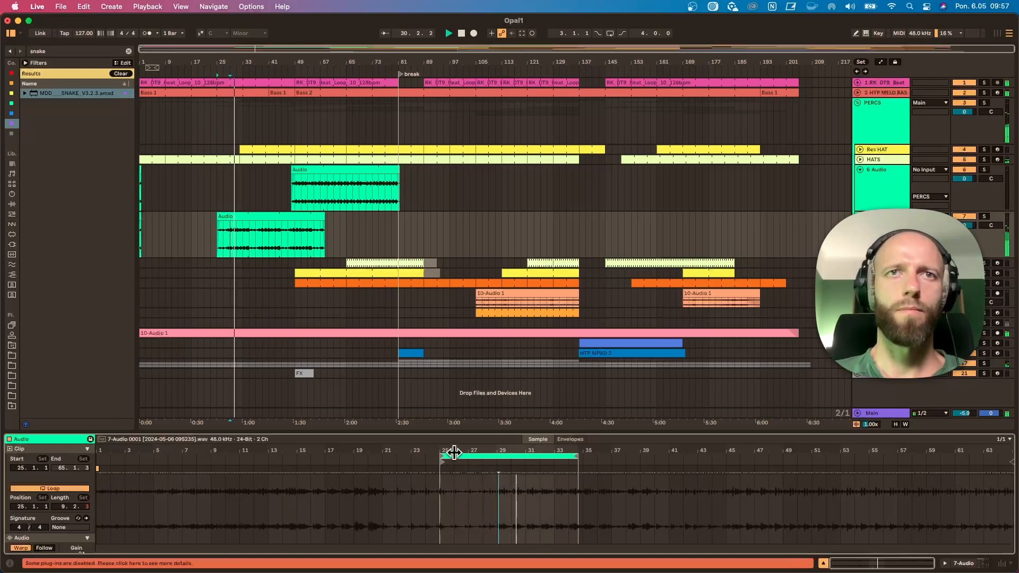
Audition other parts of the recording by shifting the loop to 29.3.4 and to 5.1.1.
{"action": "left_click_drag", "start_coordinate": [460, 454], "coordinate": [564, 453]}
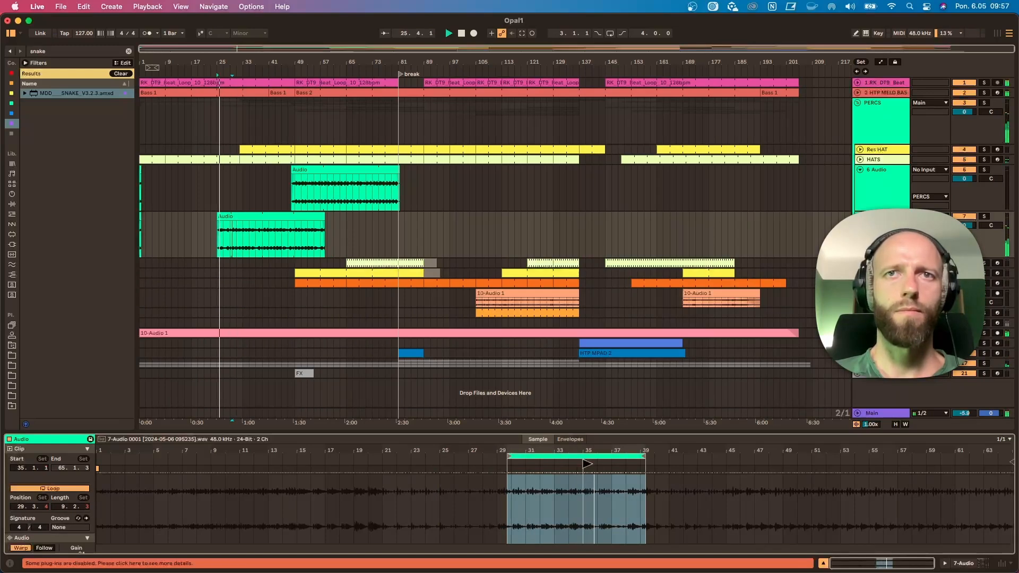
{"action": "left_click_drag", "start_coordinate": [587, 464], "coordinate": [155, 468]}
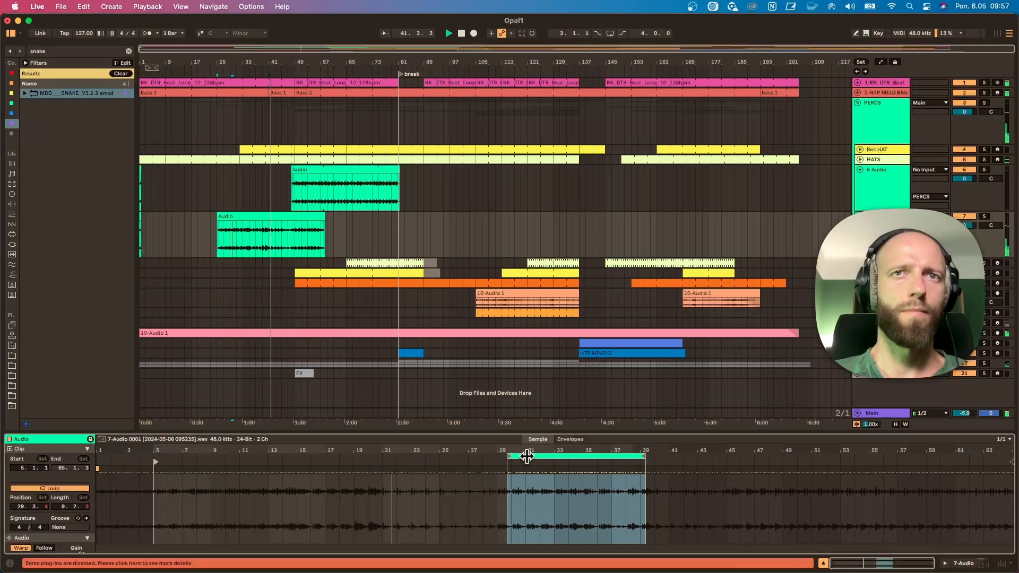
{"action": "mouse_move", "coordinate": [529, 460]}
{"action": "left_mouse_down"}
{"action": "mouse_move", "coordinate": [177, 460]}
{"action": "mouse_move", "coordinate": [249, 450]}
{"action": "mouse_move", "coordinate": [211, 464]}
{"action": "left_mouse_up"}
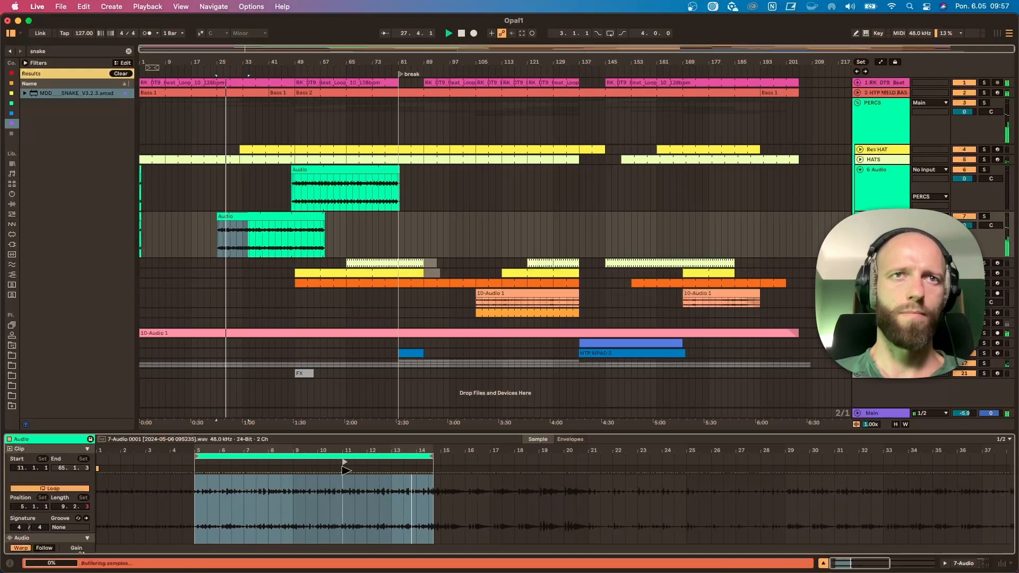
Narrow the duplicated clip's loop to start at 15.3.1 with a length of 2.1.2, with the start marker at 15.3.1.
{"action": "mouse_move", "coordinate": [195, 462]}
{"action": "left_mouse_down"}
{"action": "mouse_move", "coordinate": [354, 463]}
{"action": "mouse_move", "coordinate": [341, 466]}
{"action": "left_mouse_up"}
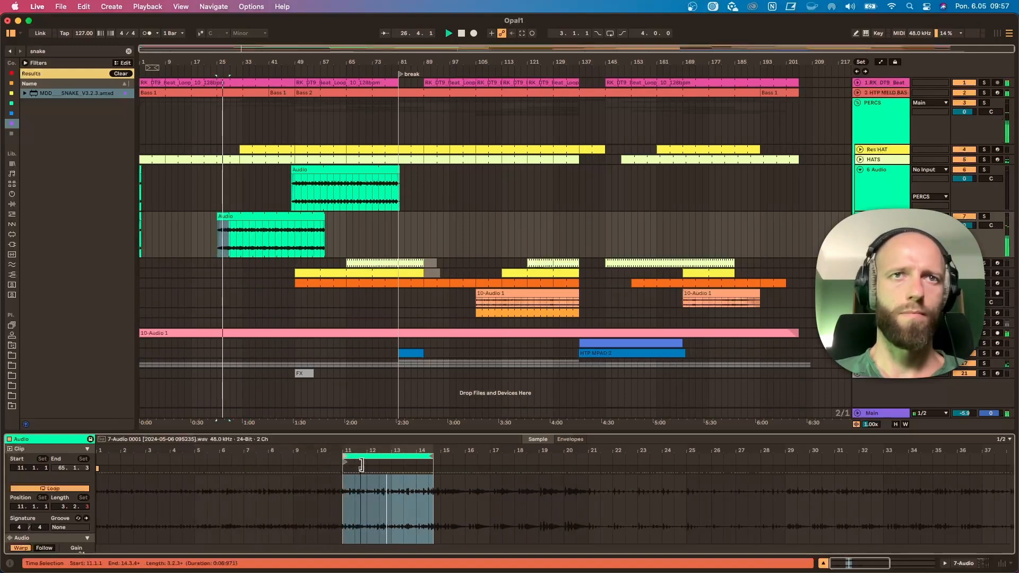
{"action": "mouse_move", "coordinate": [432, 463]}
{"action": "left_mouse_down"}
{"action": "mouse_move", "coordinate": [370, 464]}
{"action": "mouse_move", "coordinate": [373, 452]}
{"action": "mouse_move", "coordinate": [728, 457]}
{"action": "left_mouse_up"}
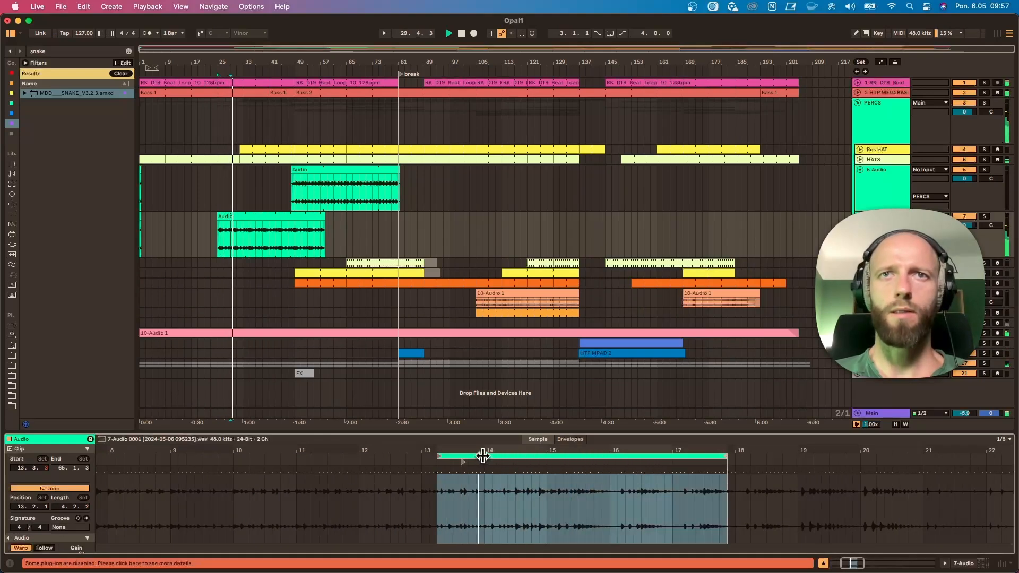
{"action": "left_click_drag", "start_coordinate": [567, 452], "coordinate": [339, 438]}
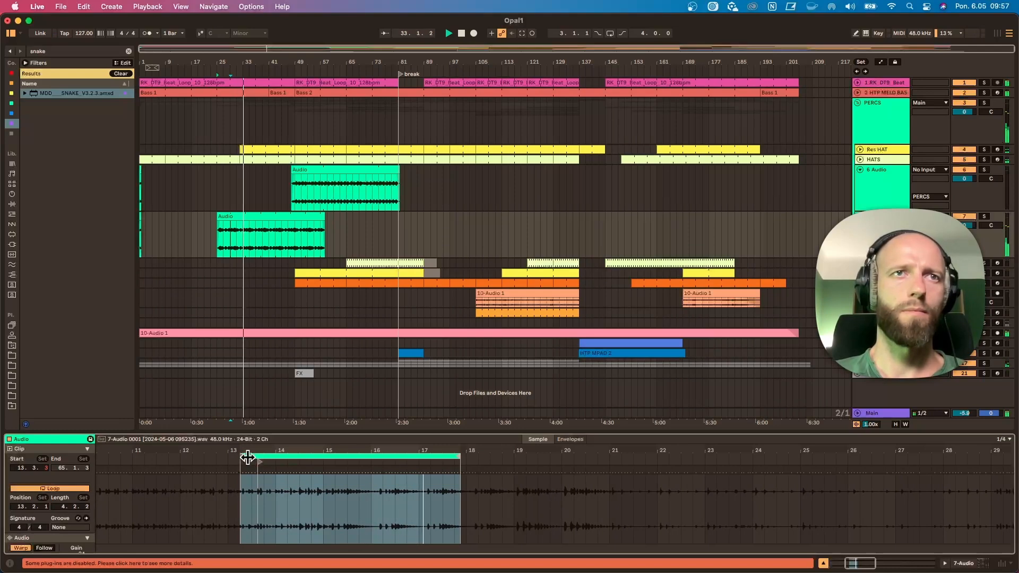
{"action": "left_click_drag", "start_coordinate": [240, 459], "coordinate": [347, 463]}
{"action": "left_click_drag", "start_coordinate": [260, 462], "coordinate": [366, 463]}
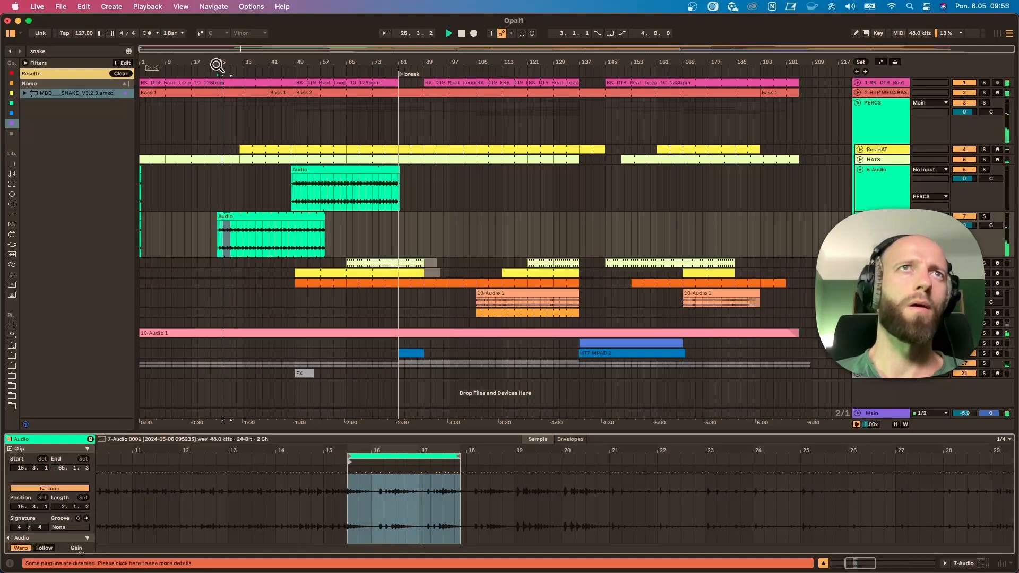
Remove the fade-in from the start of the duplicated hats clip at bar 25 and play it back.
{"action": "left_click_drag", "start_coordinate": [218, 65], "coordinate": [270, 125]}
{"action": "left_click", "coordinate": [313, 215]}
{"action": "key", "text": "space"}
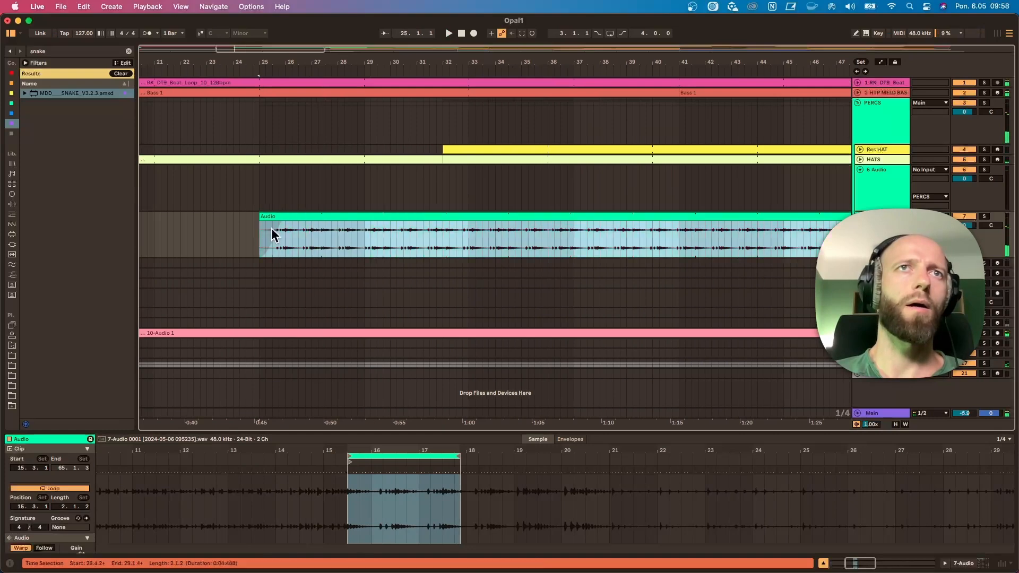
{"action": "left_click_drag", "start_coordinate": [282, 223], "coordinate": [232, 222]}
{"action": "key", "text": "space"}
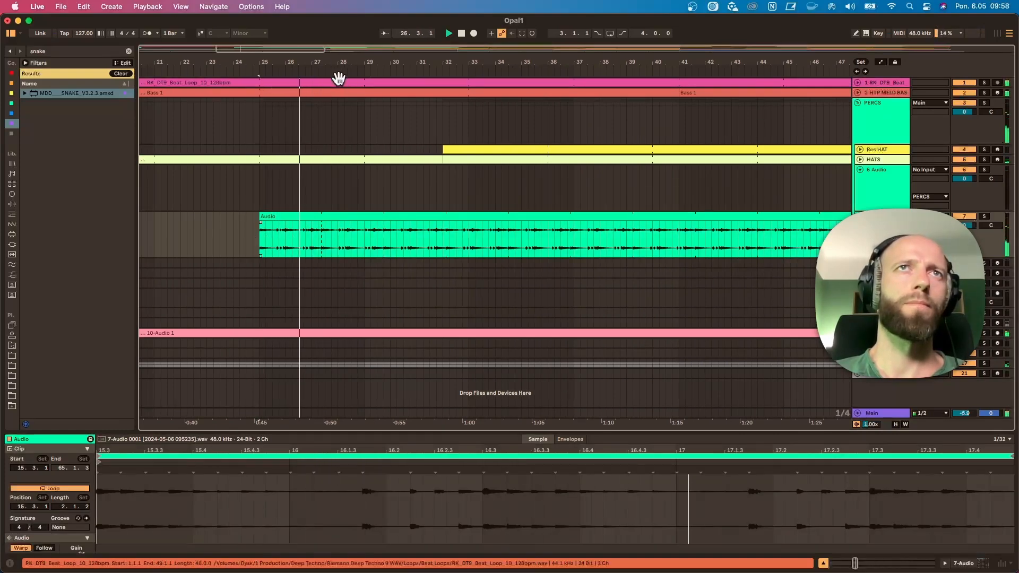
{"action": "left_click_drag", "start_coordinate": [345, 63], "coordinate": [346, 37]}
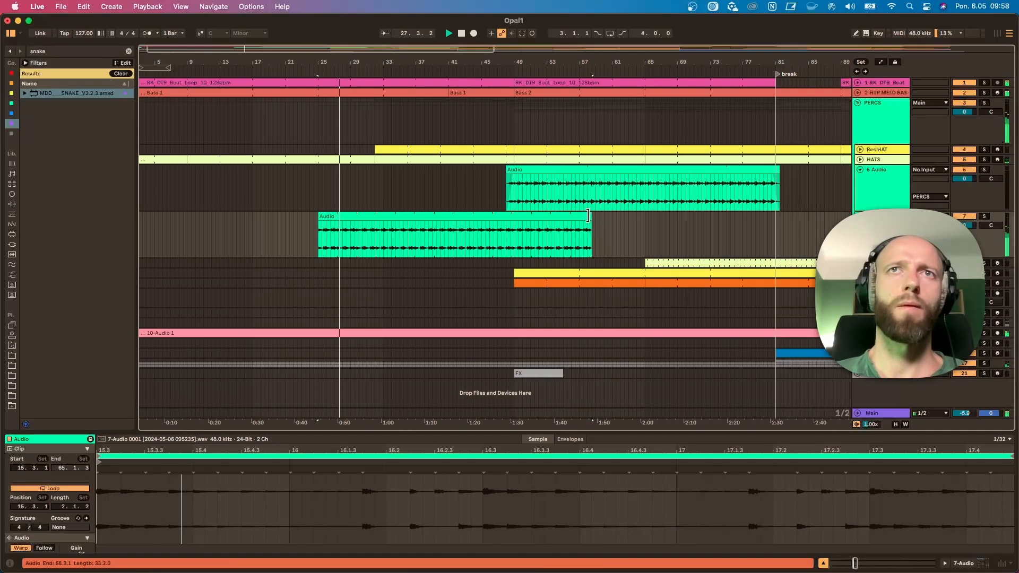
Shorten the duplicated hats clip to end at bar 33 and rename its track FX HATS.
{"action": "left_click_drag", "start_coordinate": [591, 227], "coordinate": [382, 227]}
{"action": "left_click", "coordinate": [891, 238]}
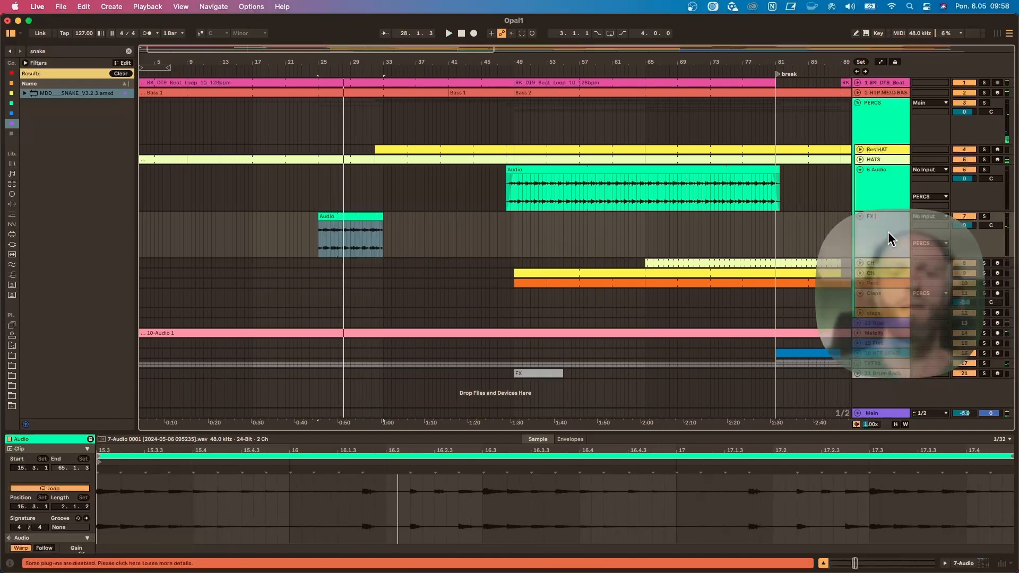
{"action": "right_click", "coordinate": [889, 233]}
{"action": "left_click", "coordinate": [889, 233]}
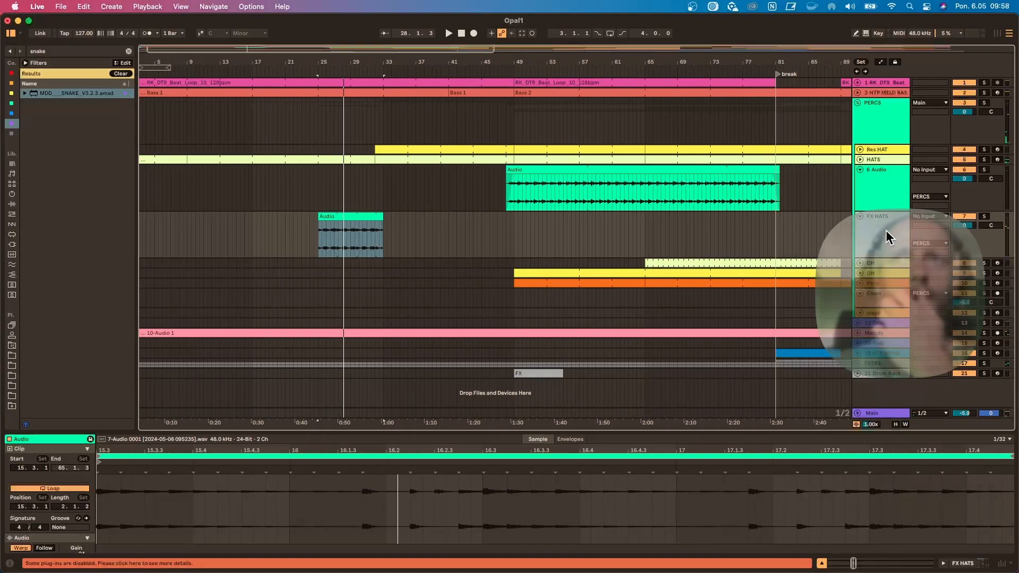
{"action": "double_click", "coordinate": [889, 233]}
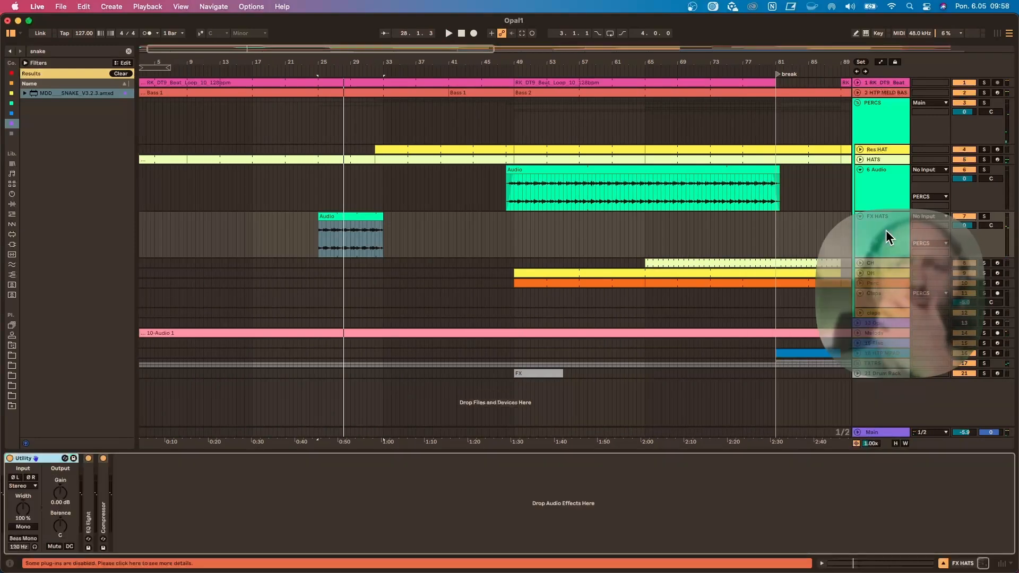
Add the Echo effect after the Compressor on the FX HATS track and set its feedback to 71%.
{"action": "left_click", "coordinate": [128, 51]}
{"action": "left_click_drag", "start_coordinate": [46, 103], "coordinate": [202, 506]}
{"action": "left_click_drag", "start_coordinate": [160, 552], "coordinate": [159, 550]}
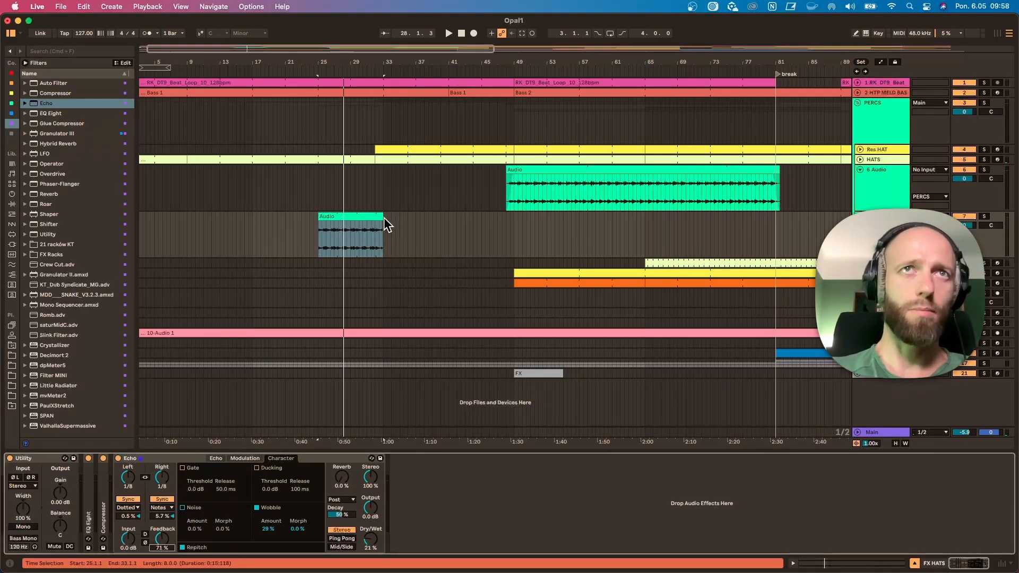
Move the FX HATS clip to 17.1.1, trim it to a length of 0.2.3 with a fade-out, and play it back.
{"action": "left_click_drag", "start_coordinate": [383, 218], "coordinate": [265, 223]}
{"action": "key", "text": "space"}
{"action": "left_click_drag", "start_coordinate": [257, 62], "coordinate": [329, 234]}
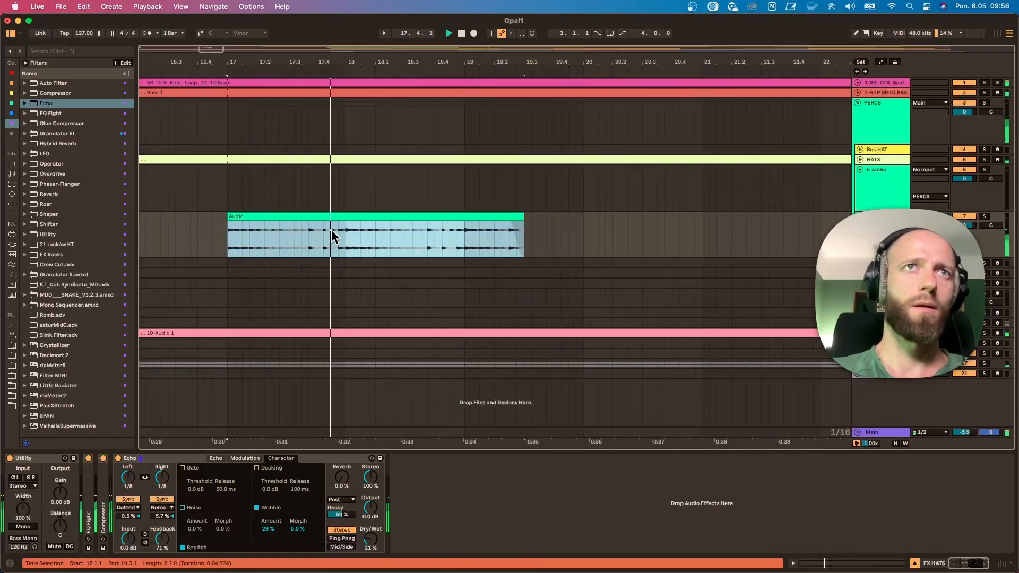
{"action": "left_click_drag", "start_coordinate": [517, 217], "coordinate": [261, 222]}
{"action": "left_click", "coordinate": [152, 240]}
{"action": "key", "text": "space"}
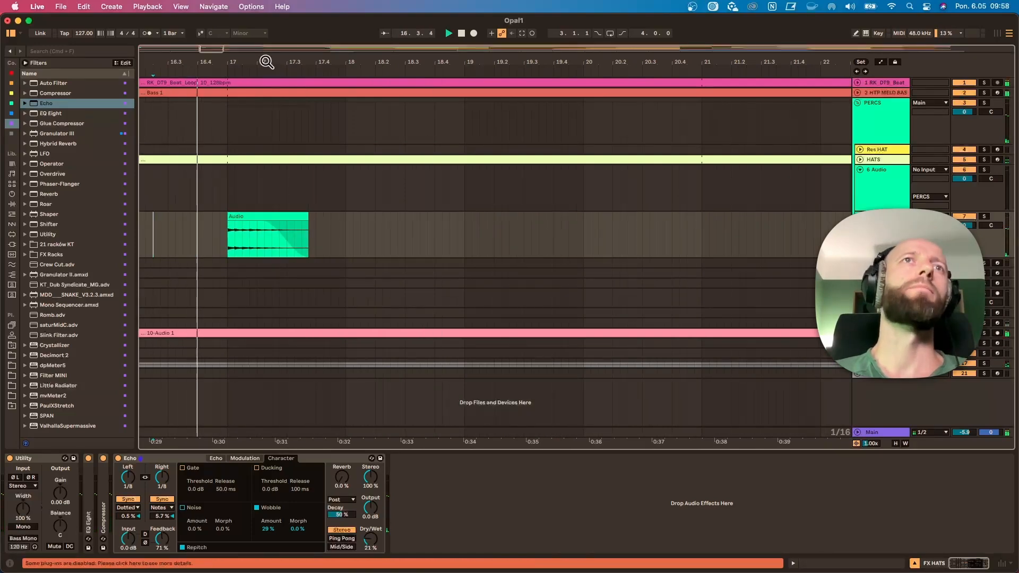
Extend the start of the FX HATS clip back to 16.4.1 with a fade-in up to 17.1.1.
{"action": "left_click_drag", "start_coordinate": [266, 61], "coordinate": [267, 62]}
{"action": "mouse_move", "coordinate": [259, 226]}
{"action": "left_mouse_down"}
{"action": "mouse_move", "coordinate": [238, 226]}
{"action": "mouse_move", "coordinate": [260, 223]}
{"action": "left_mouse_up"}
{"action": "key", "text": "space"}
{"action": "key", "text": "space"}
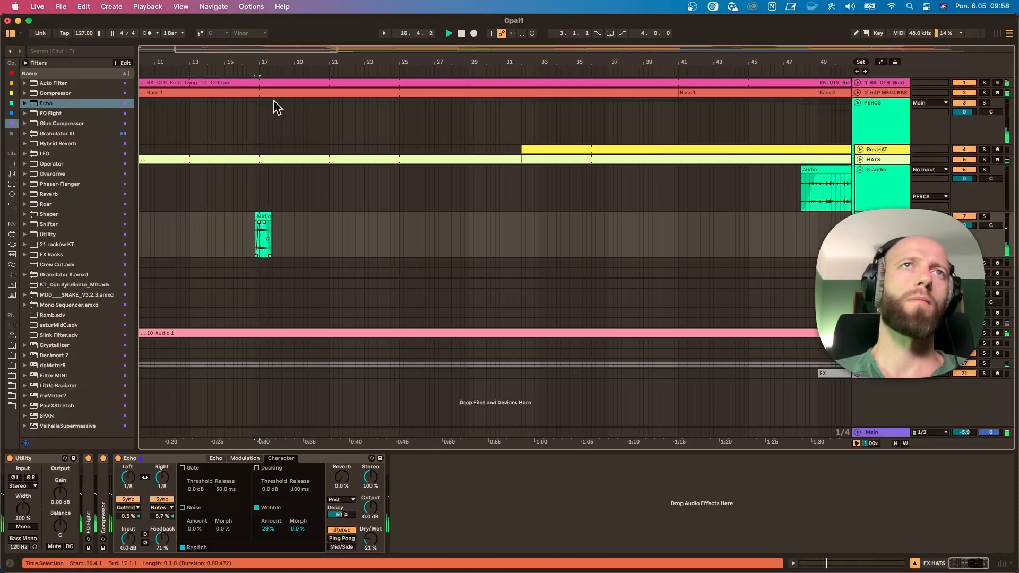
{"action": "key", "text": "z"}
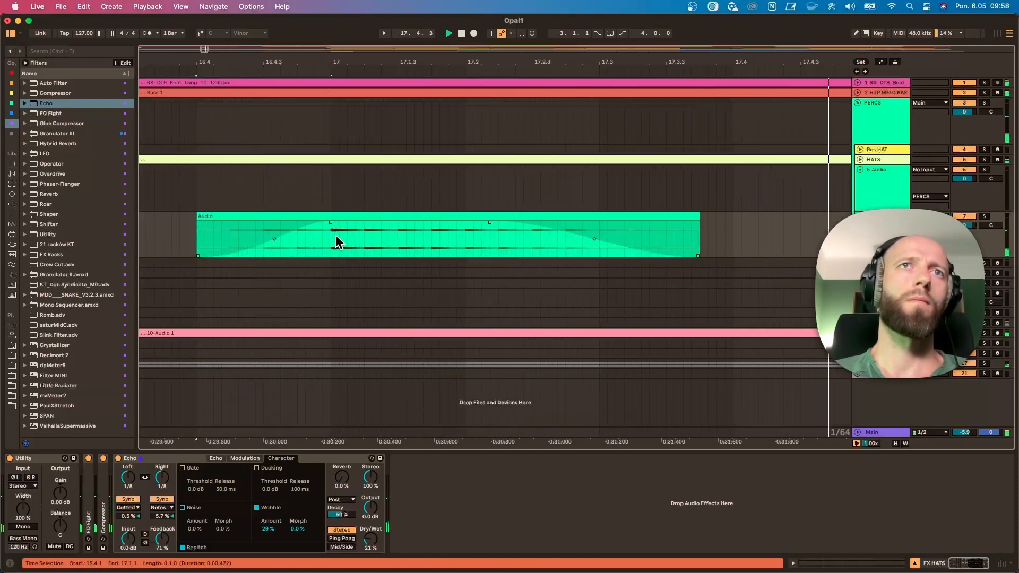
Trim the FX HATS clip's start to 17.1.1, keep the fade-in at its beginning, and play it back.
{"action": "left_click_drag", "start_coordinate": [193, 216], "coordinate": [327, 216]}
{"action": "key", "text": "space"}
{"action": "key", "text": "space"}
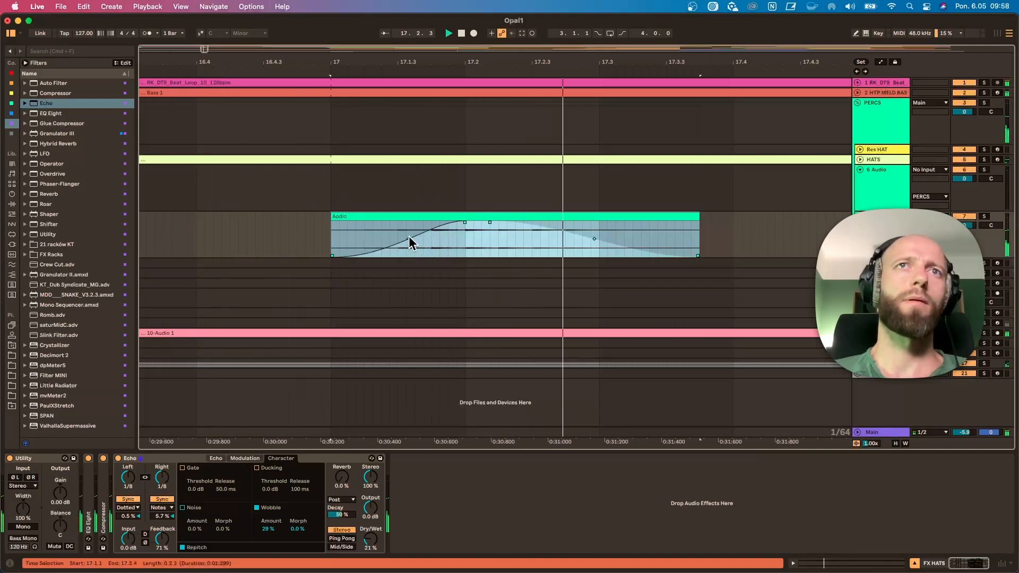
{"action": "key", "text": "space"}
Move the faded FX HATS clip to start at 16.4.1 and audition it in the track.
{"action": "left_click_drag", "start_coordinate": [421, 218], "coordinate": [298, 230]}
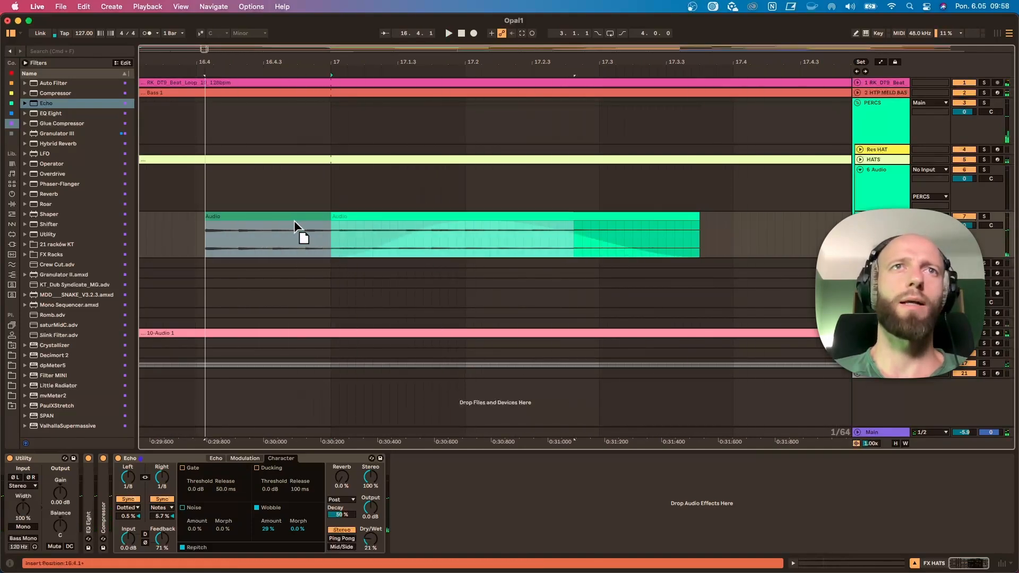
{"action": "left_click_drag", "start_coordinate": [357, 217], "coordinate": [353, 227]}
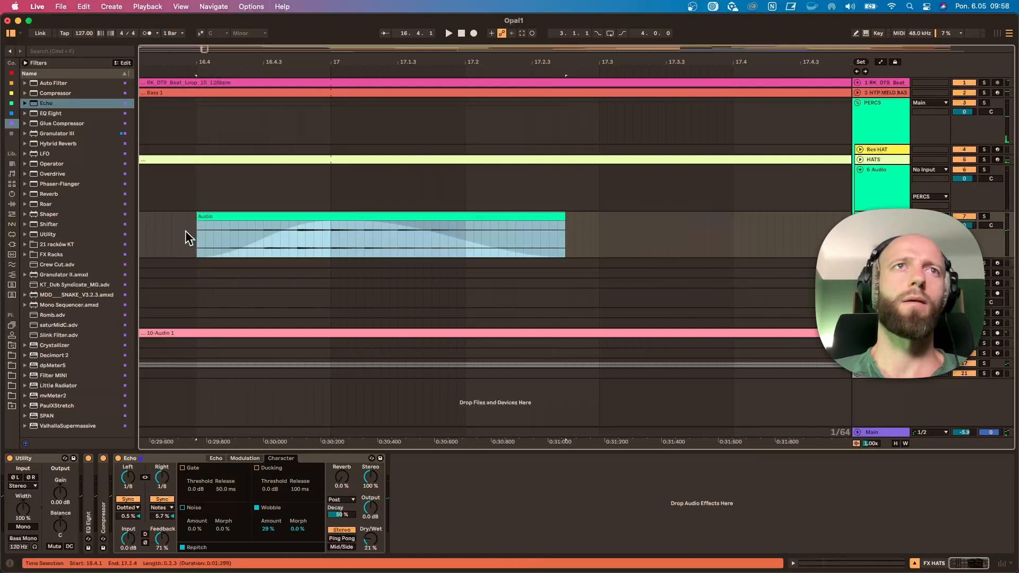
{"action": "key", "text": "space"}
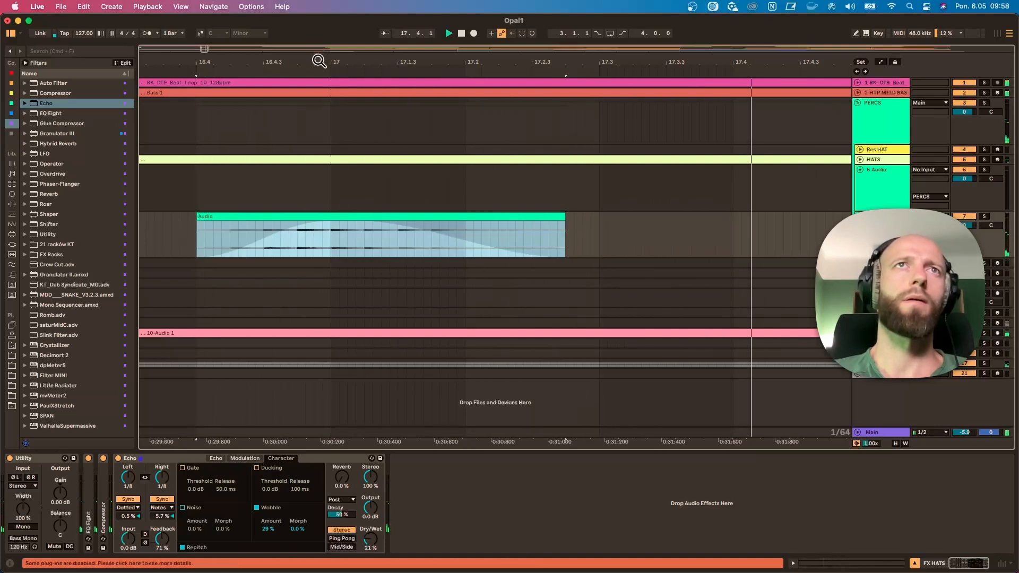
{"action": "left_click_drag", "start_coordinate": [318, 61], "coordinate": [319, 22]}
{"action": "mouse_move", "coordinate": [306, 219]}
{"action": "left_mouse_down"}
{"action": "mouse_move", "coordinate": [276, 220]}
{"action": "mouse_move", "coordinate": [305, 226]}
{"action": "left_mouse_up"}
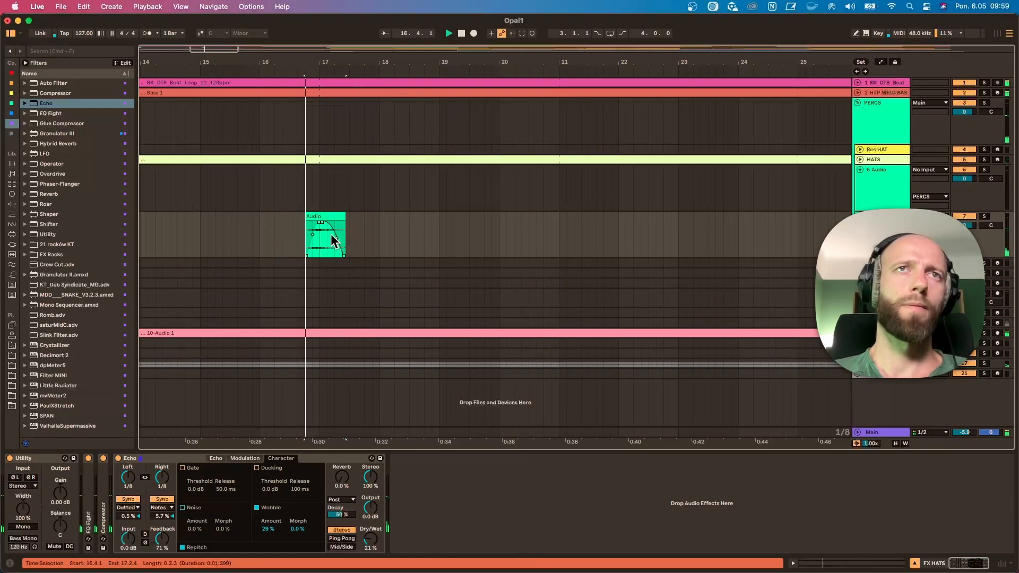
{"action": "key", "text": "space"}
Delete the leftover short clip at bar 1 of the FX HATS track.
{"action": "left_click_drag", "start_coordinate": [347, 64], "coordinate": [238, 62]}
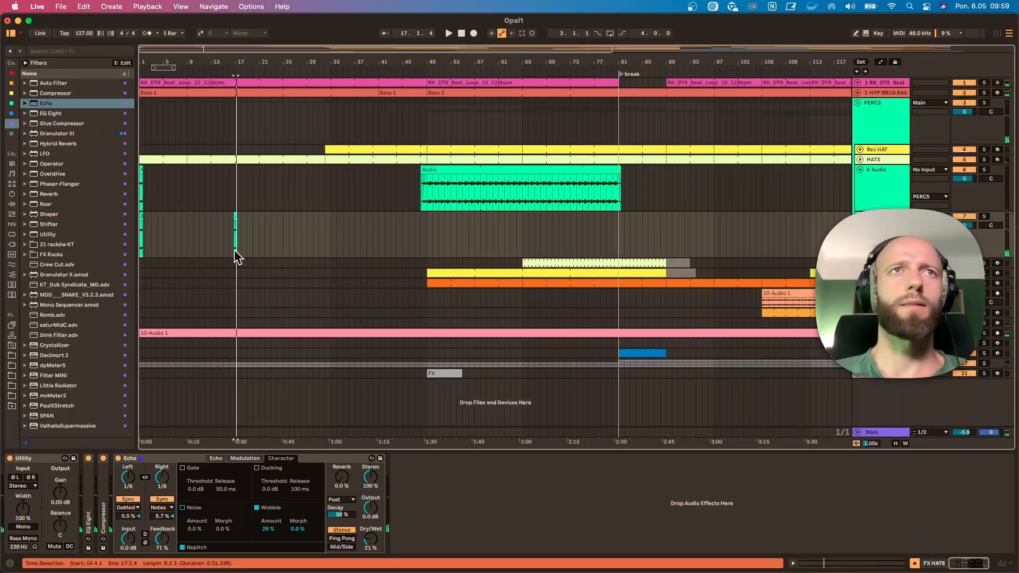
{"action": "left_click_drag", "start_coordinate": [152, 221], "coordinate": [125, 222]}
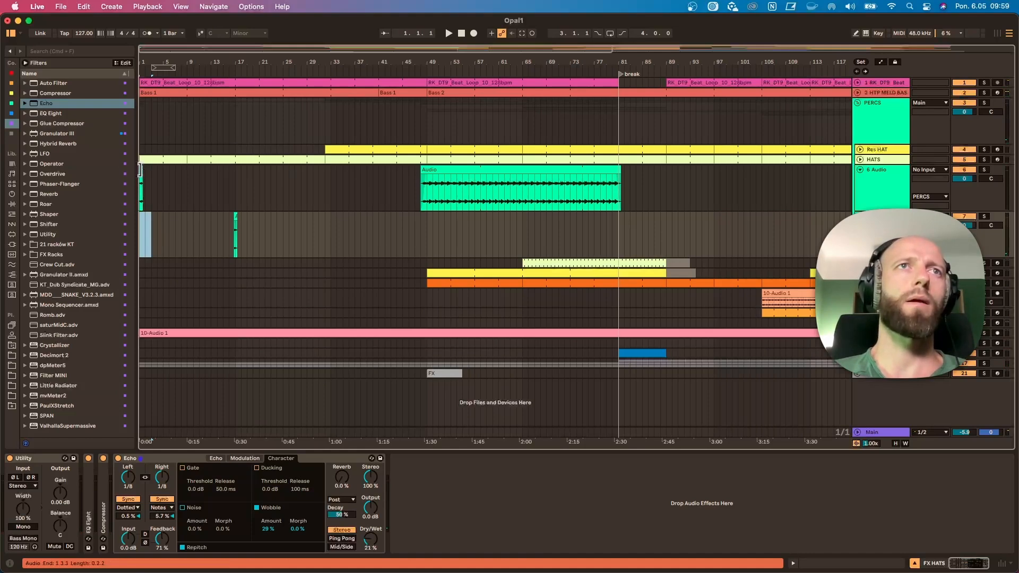
Copy the short clip at bar 1 of the 6 Audio track to 9.1.1, play it, and show its sample.
{"action": "left_click_drag", "start_coordinate": [141, 169], "coordinate": [242, 172]}
{"action": "key", "text": "super+z"}
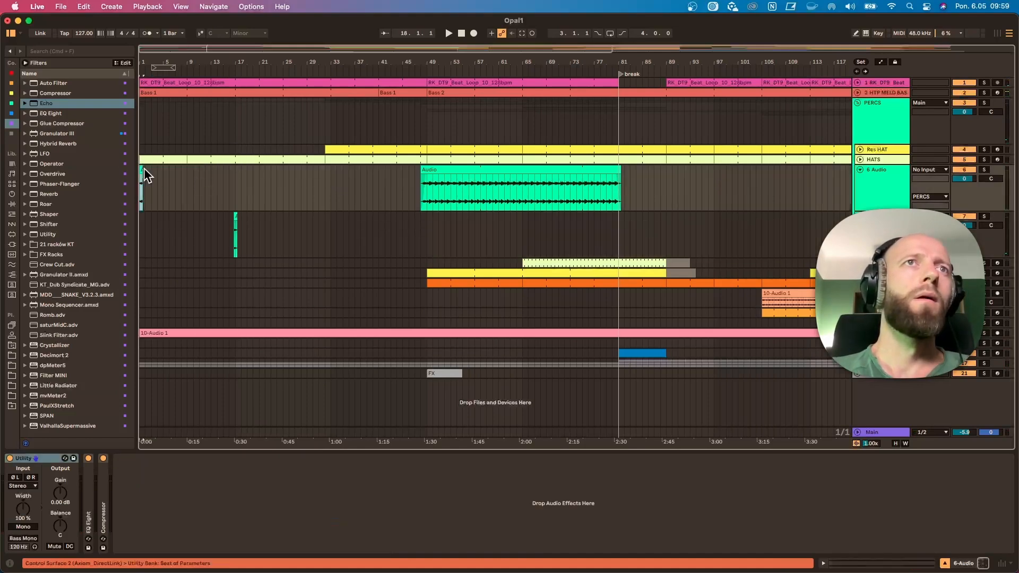
{"action": "double_click", "coordinate": [885, 194]}
{"action": "left_click_drag", "start_coordinate": [144, 54], "coordinate": [156, 81]}
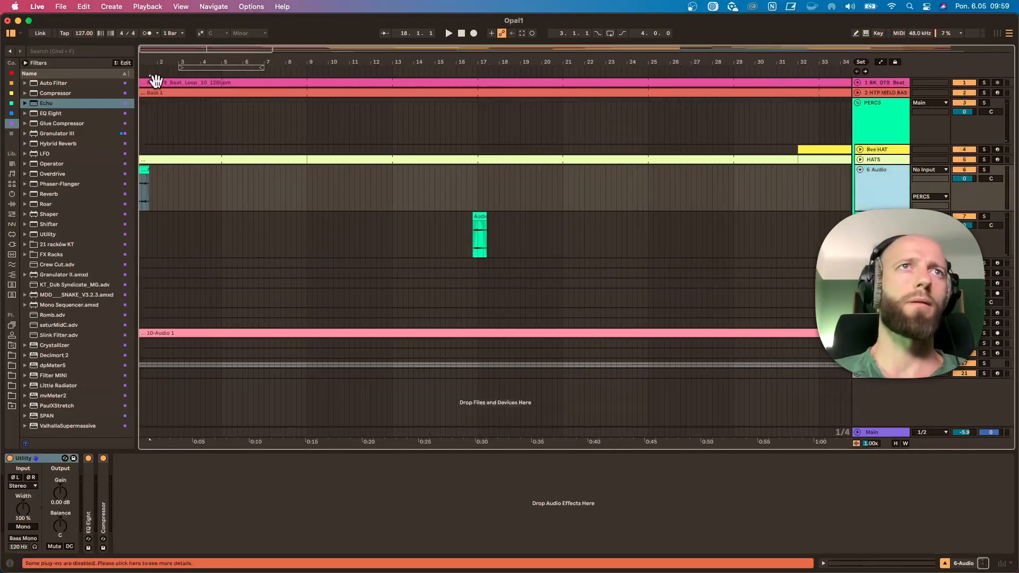
{"action": "left_click_drag", "start_coordinate": [144, 184], "coordinate": [321, 180]}
{"action": "left_click_drag", "start_coordinate": [473, 184], "coordinate": [315, 181]}
{"action": "key", "text": "space"}
{"action": "key", "text": "shift+Tab"}
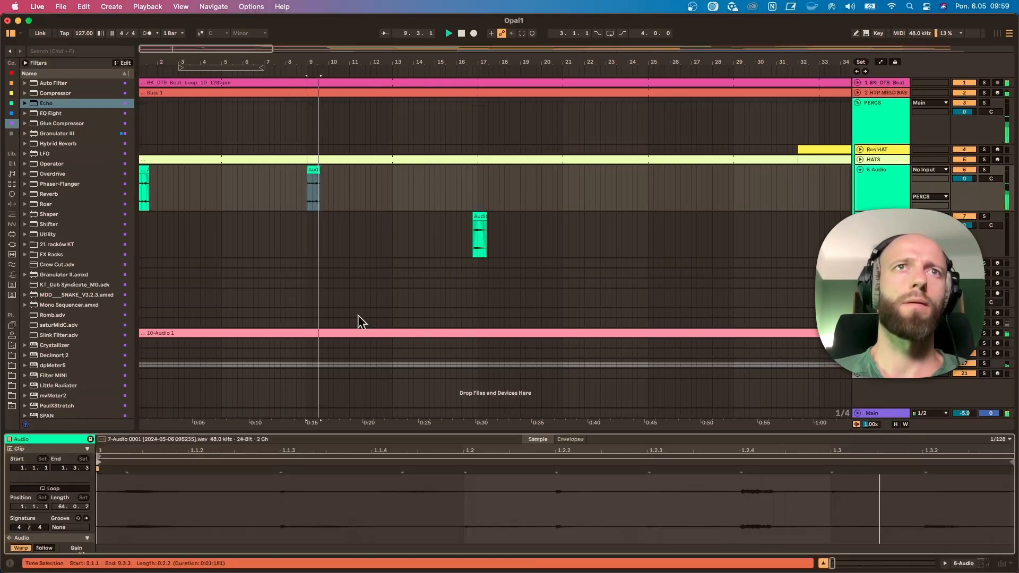
Extend the copied clip's end to 5.1.1 and loop its first four bars from 1.1.1.
{"action": "scroll", "coordinate": [394, 455], "scroll_direction": "down", "scroll_amount": 10}
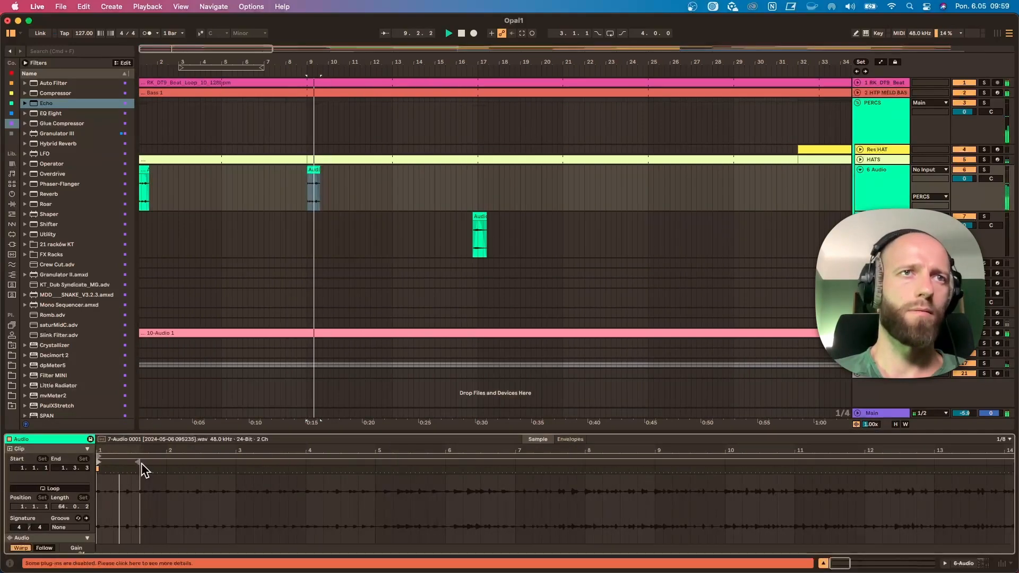
{"action": "left_click_drag", "start_coordinate": [142, 463], "coordinate": [514, 462]}
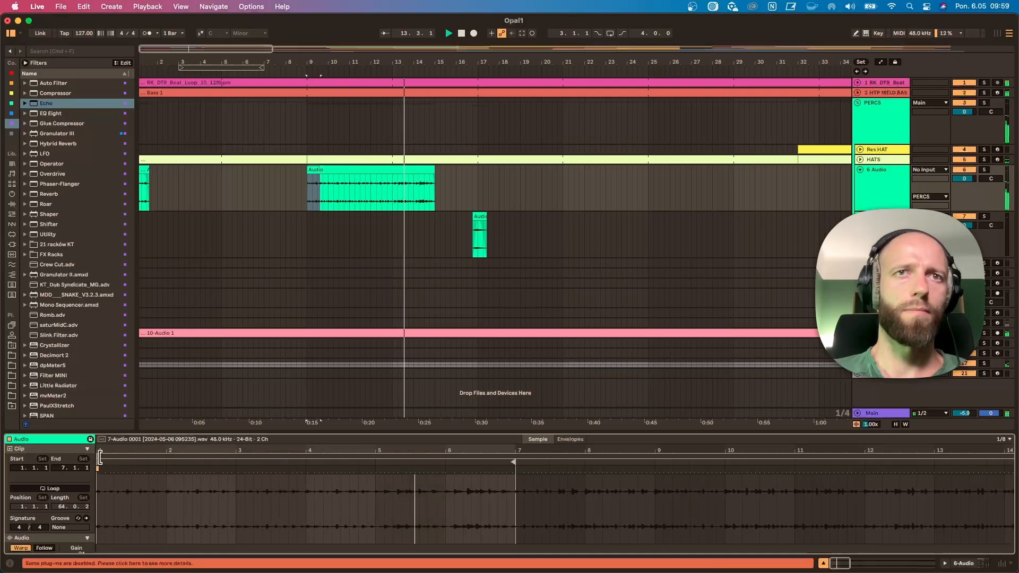
{"action": "left_click_drag", "start_coordinate": [508, 464], "coordinate": [373, 462]}
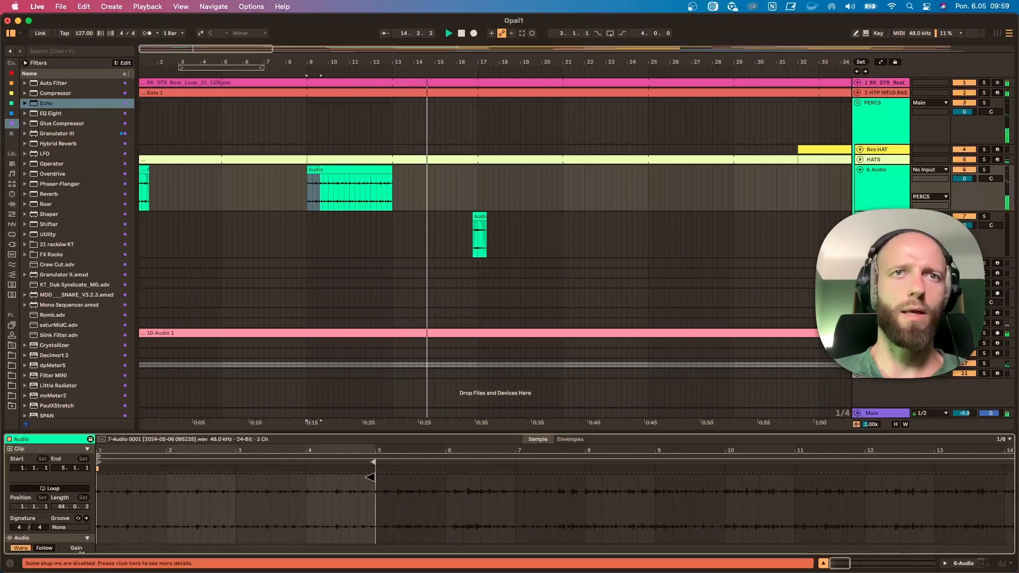
{"action": "left_click_drag", "start_coordinate": [374, 499], "coordinate": [90, 511]}
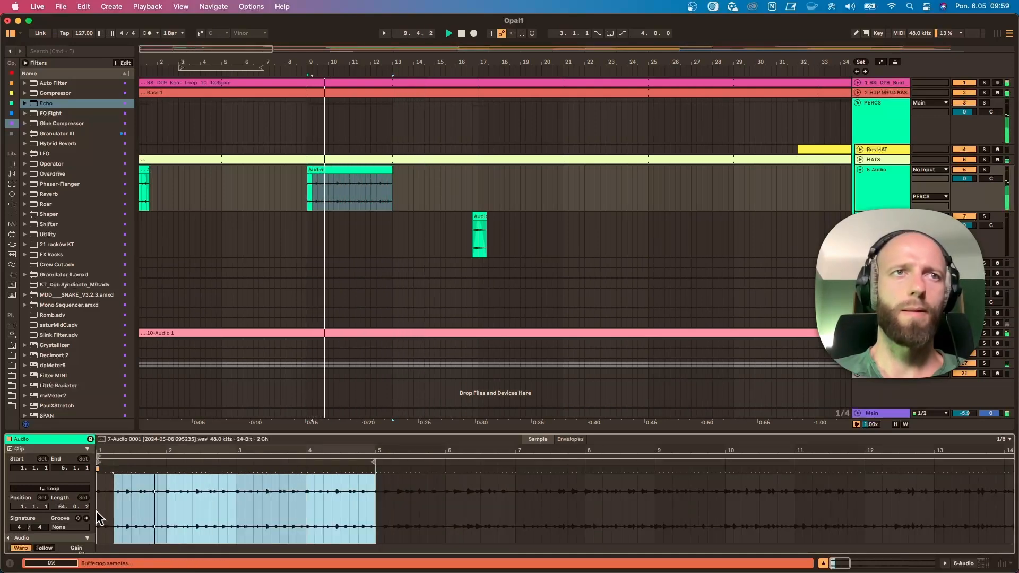
{"action": "key", "text": "super+l"}
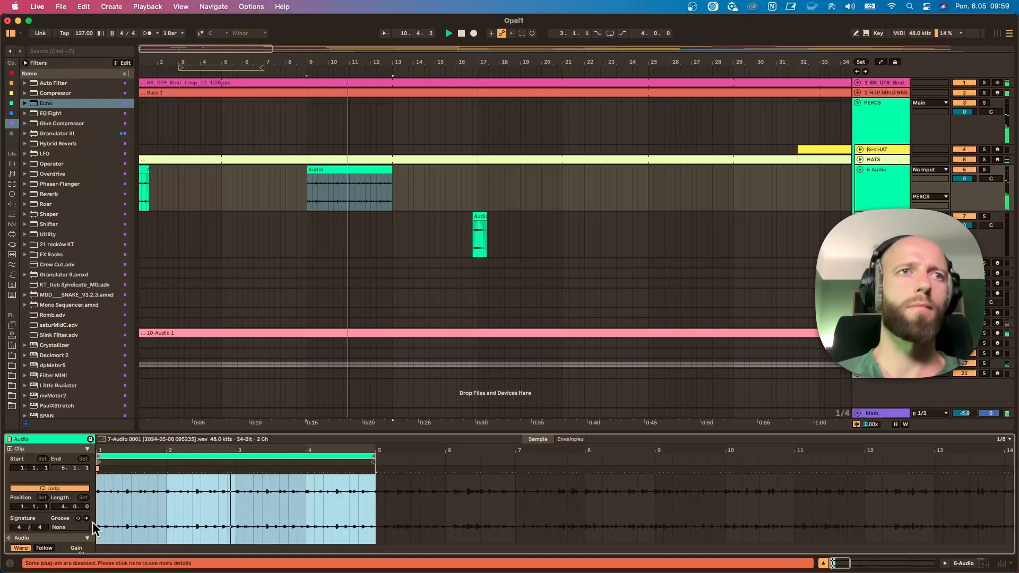
Set the copied clip's warp mode to Beats preserving transients, with transient looping off and envelope 10, and play it.
{"action": "scroll", "coordinate": [42, 494], "scroll_direction": "down", "scroll_amount": 5}
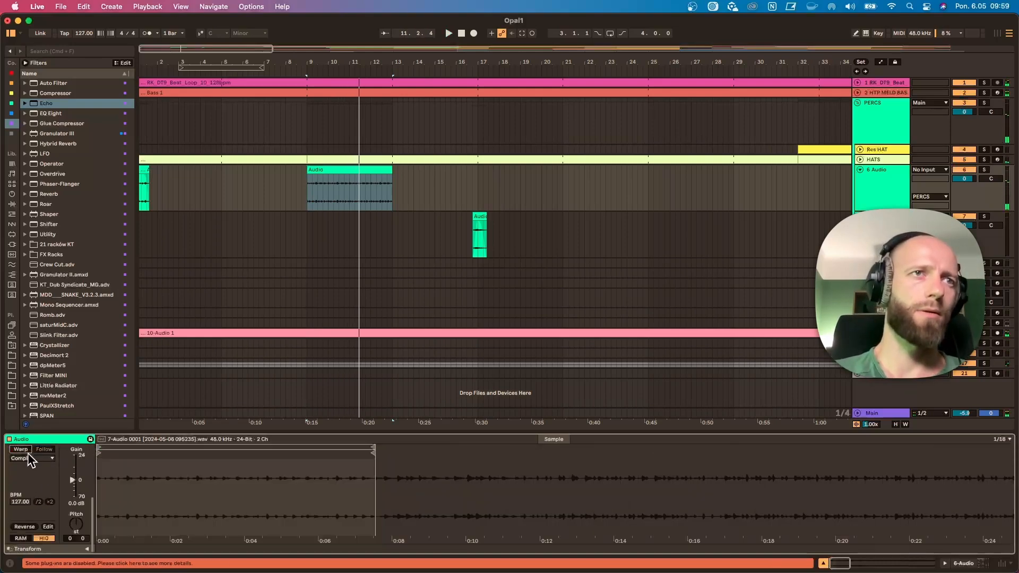
{"action": "left_click", "coordinate": [28, 459]}
{"action": "left_click", "coordinate": [22, 474]}
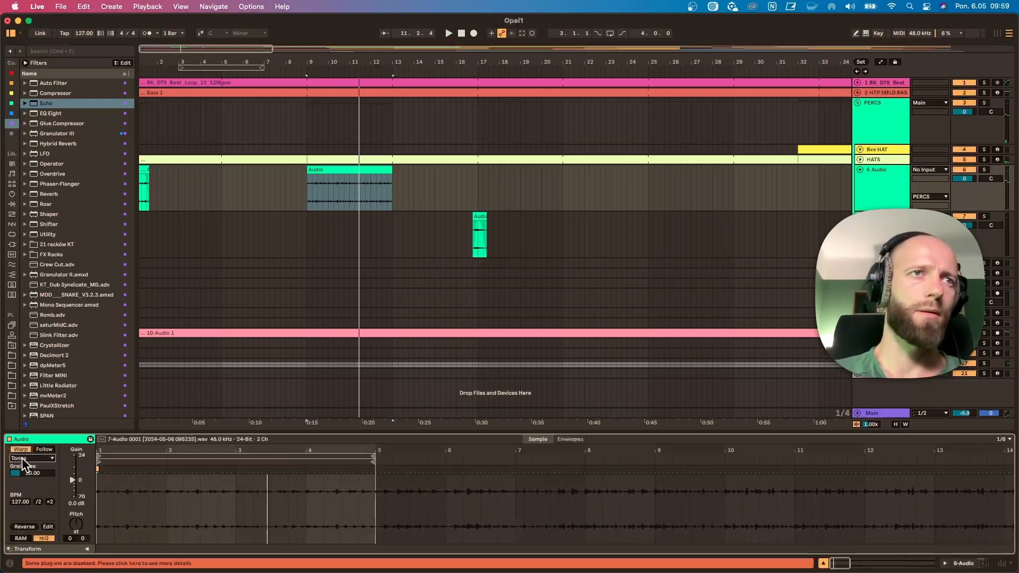
{"action": "left_click", "coordinate": [22, 459]}
{"action": "left_click", "coordinate": [24, 468]}
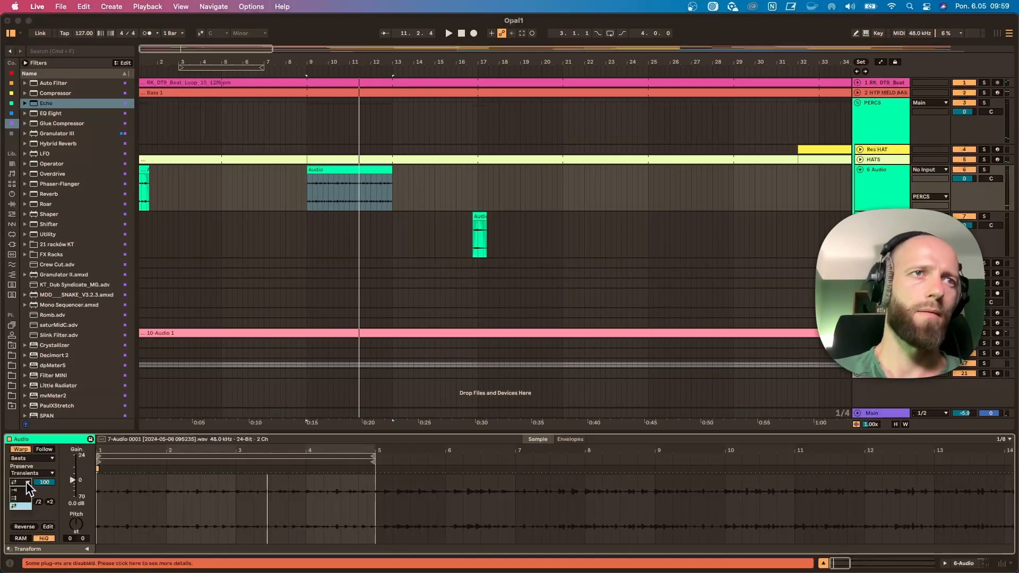
{"action": "left_click", "coordinate": [24, 487]}
{"action": "key", "text": "space"}
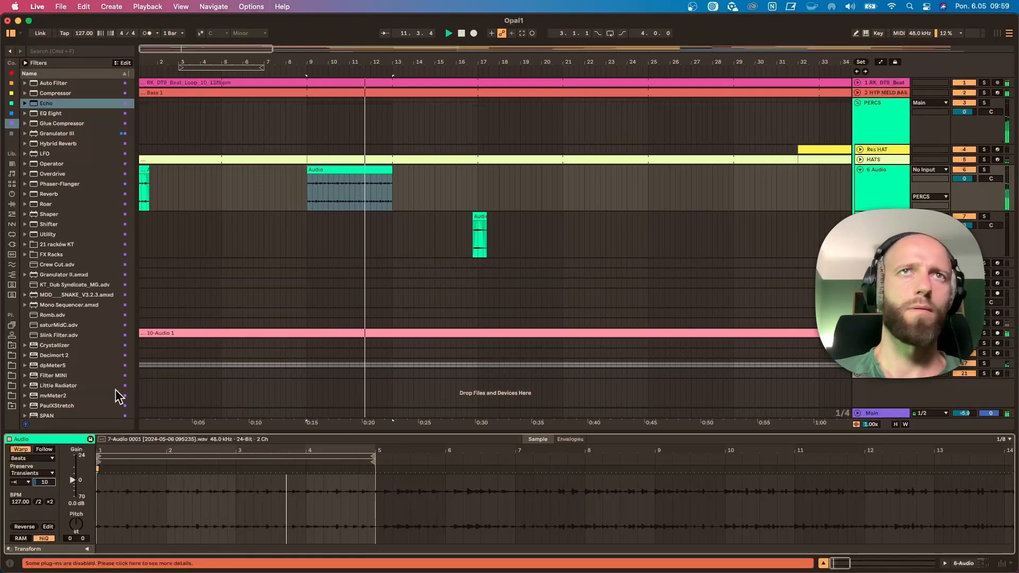
Audition the hats arrangement from near the beginning and from 47.1.1, before the long hats clip.
{"action": "left_click_drag", "start_coordinate": [374, 63], "coordinate": [374, 37]}
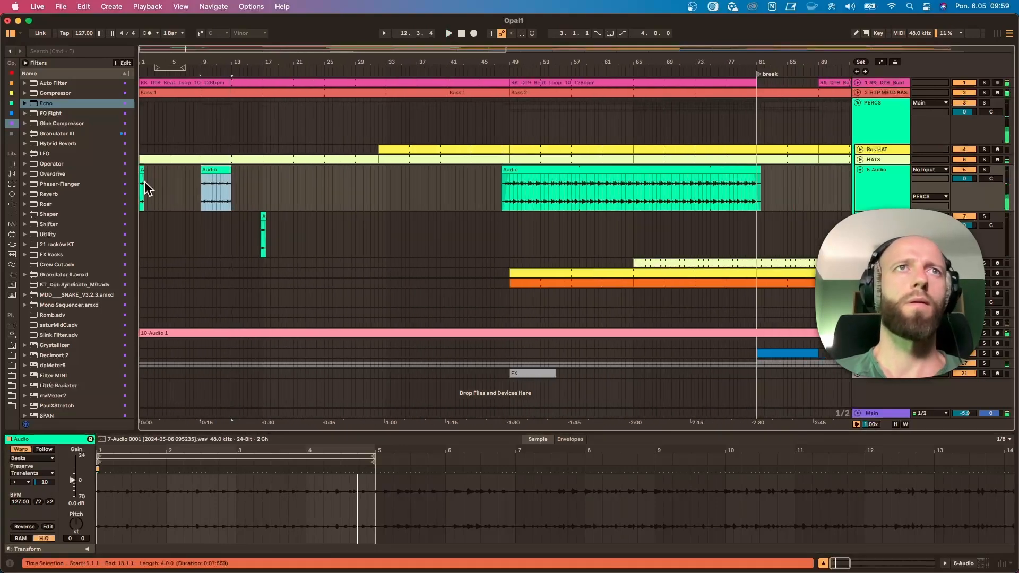
{"action": "left_click", "coordinate": [148, 186]}
{"action": "left_click", "coordinate": [207, 170]}
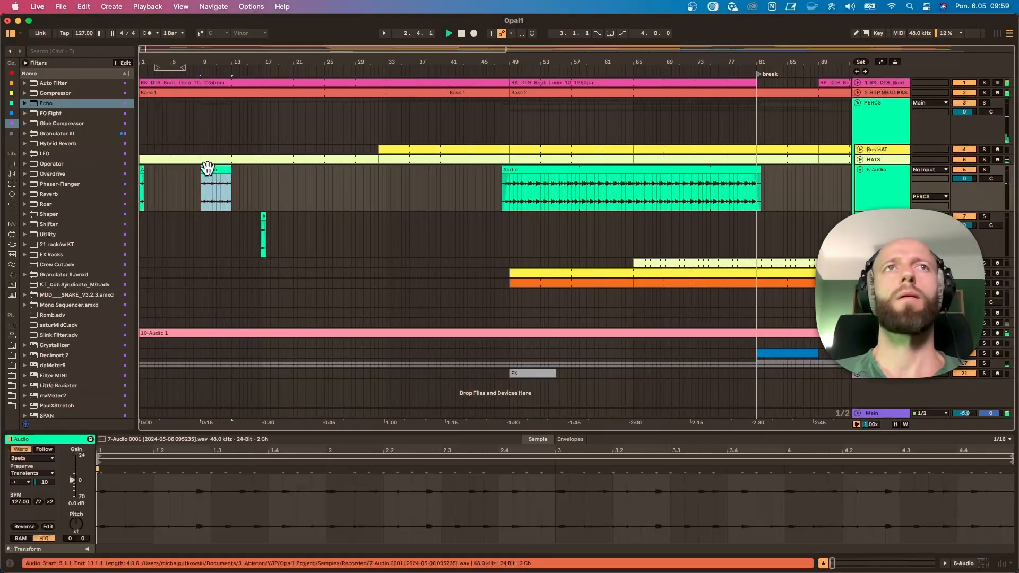
{"action": "left_click", "coordinate": [490, 179]}
{"action": "key", "text": "space"}
Move the four-bar hats clip from bar 9 to 89.1.1 after the break and play from just before it.
{"action": "left_click_drag", "start_coordinate": [584, 63], "coordinate": [582, 37]}
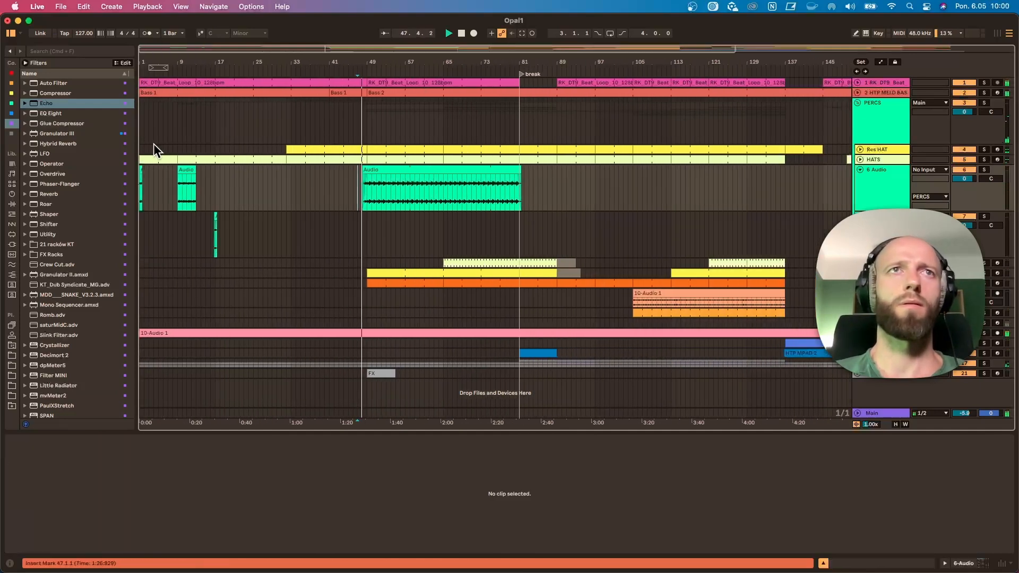
{"action": "mouse_move", "coordinate": [190, 180]}
{"action": "left_mouse_down"}
{"action": "mouse_move", "coordinate": [410, 204]}
{"action": "mouse_move", "coordinate": [569, 197]}
{"action": "left_mouse_up"}
{"action": "left_click", "coordinate": [549, 187]}
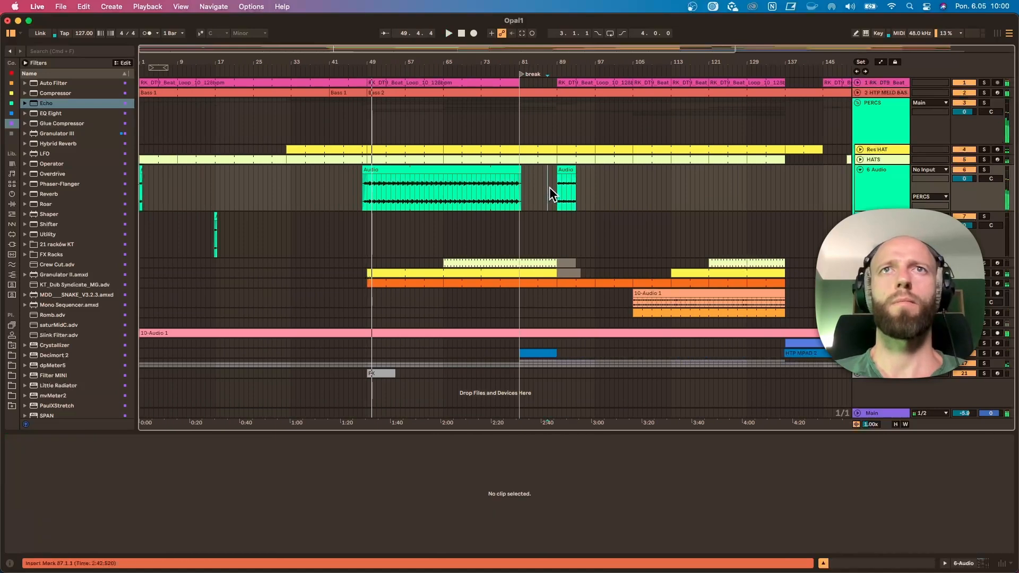
{"action": "left_click_drag", "start_coordinate": [563, 63], "coordinate": [560, 104]}
{"action": "left_click_drag", "start_coordinate": [627, 62], "coordinate": [438, 32]}
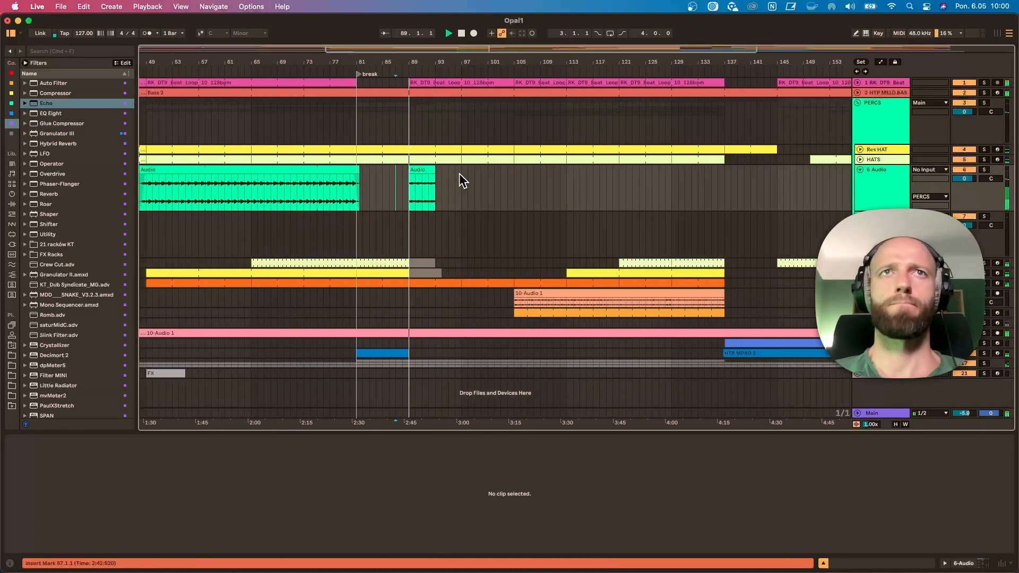
Turn on looping for the clip at 89.1.1, extend it to seven bars, and set its transient envelope to 38.
{"action": "mouse_move", "coordinate": [434, 171]}
{"action": "left_mouse_down"}
{"action": "mouse_move", "coordinate": [515, 172]}
{"action": "mouse_move", "coordinate": [436, 183]}
{"action": "left_mouse_up"}
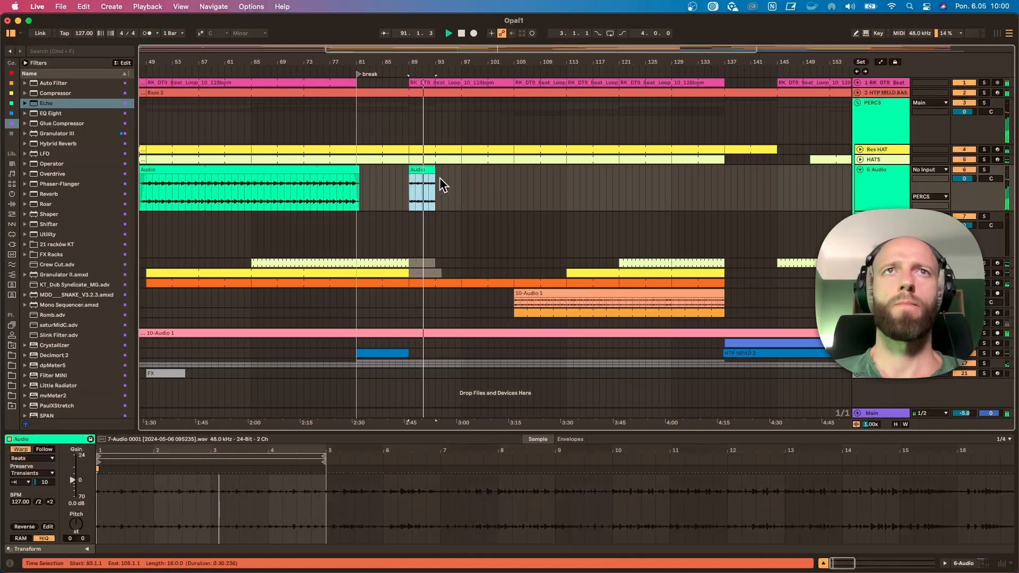
{"action": "left_click", "coordinate": [283, 458]}
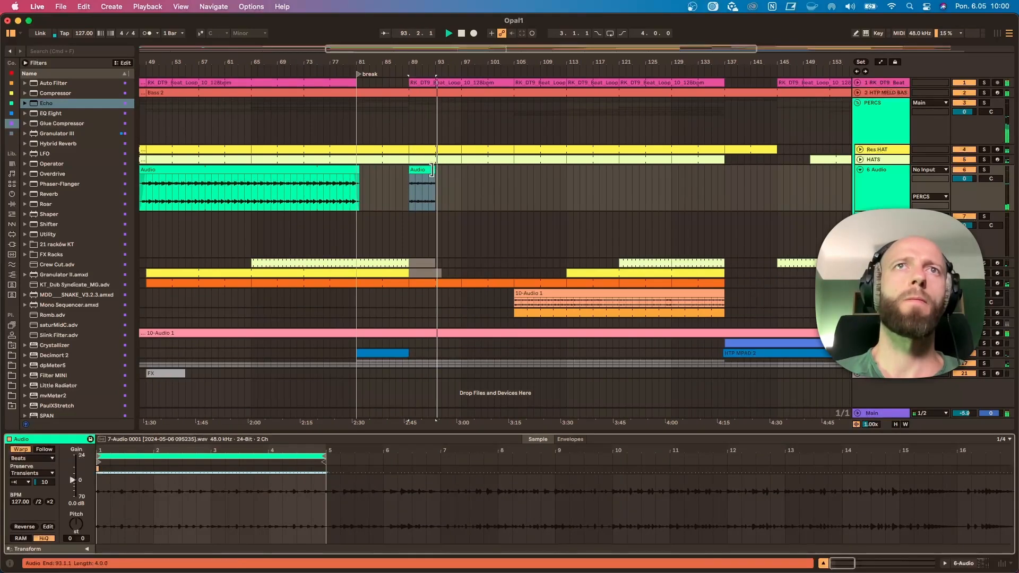
{"action": "left_click_drag", "start_coordinate": [436, 176], "coordinate": [455, 178]}
{"action": "left_click_drag", "start_coordinate": [24, 478], "coordinate": [25, 467]}
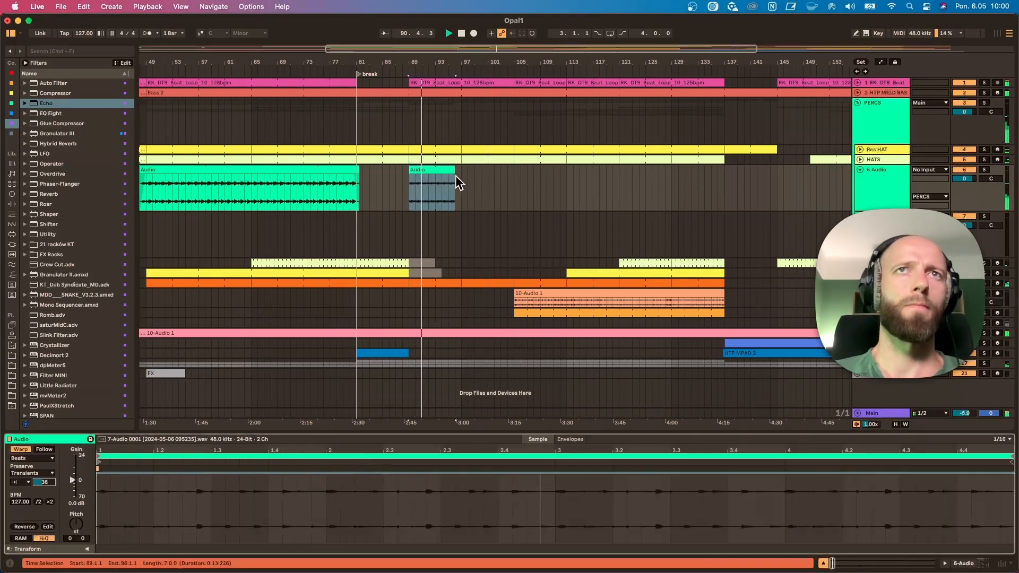
Extend the looping hats clip at 89.1.1 to eight bars, ending at 97.1.1.
{"action": "left_click_drag", "start_coordinate": [458, 183], "coordinate": [462, 179]}
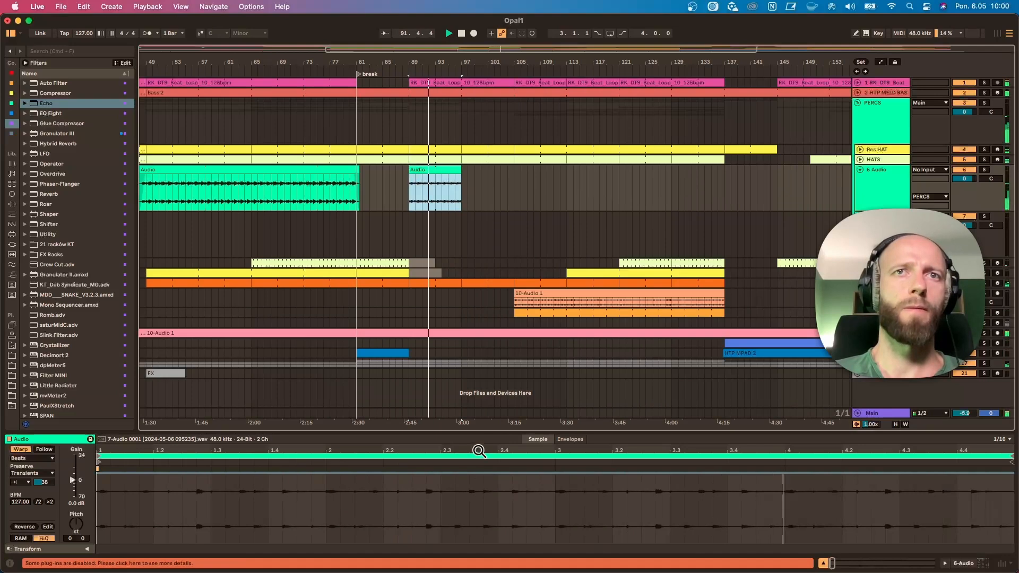
{"action": "left_click_drag", "start_coordinate": [479, 451], "coordinate": [215, 452]}
{"action": "left_click", "coordinate": [108, 461]}
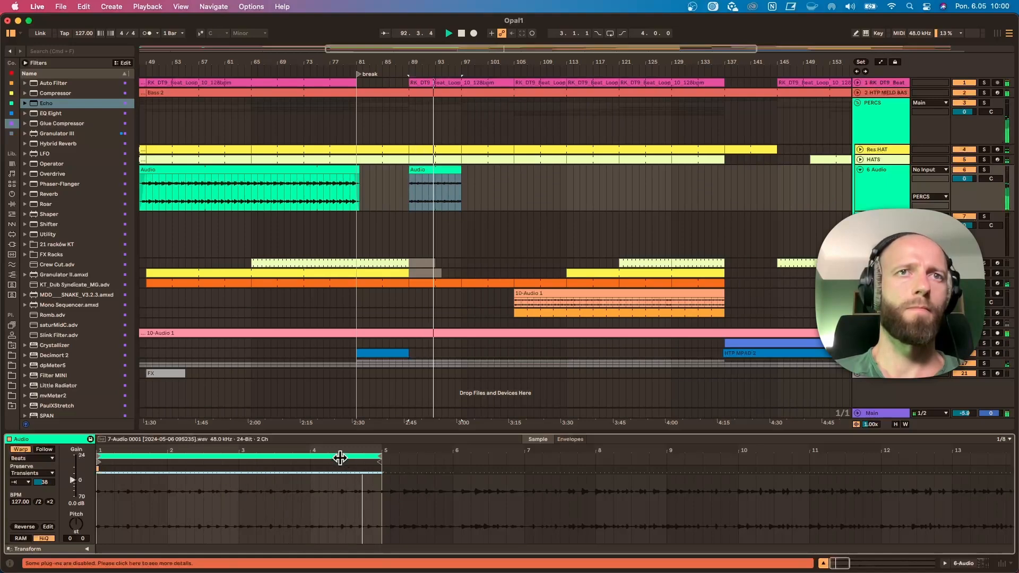
Set the clip's Beats warp mode to preserve 1/16 divisions with an envelope of 9, and replay it from 89.1.1.
{"action": "scroll", "coordinate": [335, 451], "scroll_direction": "down", "scroll_amount": 3}
{"action": "left_click", "coordinate": [26, 481]}
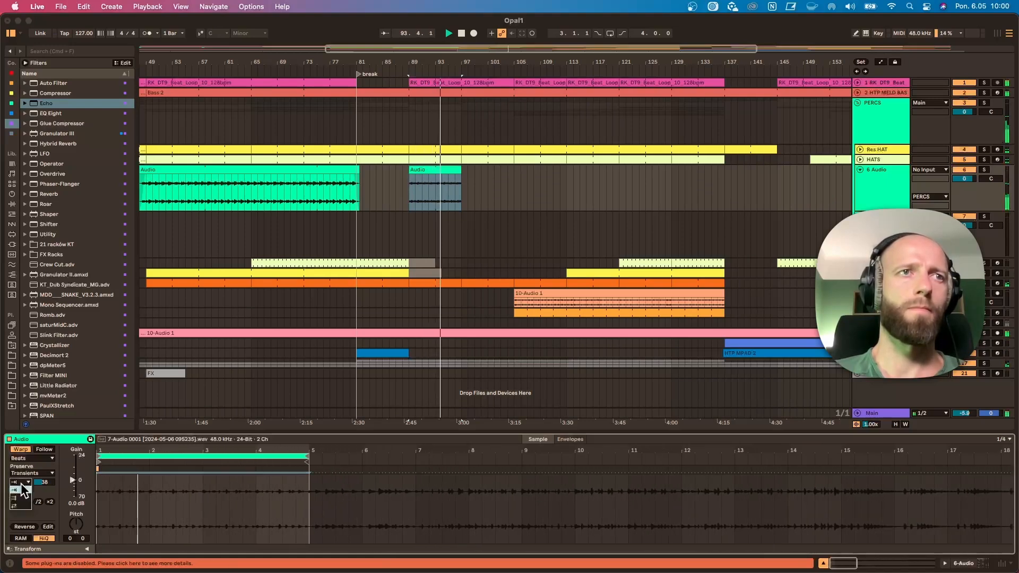
{"action": "left_click", "coordinate": [27, 474]}
{"action": "left_click", "coordinate": [27, 474]}
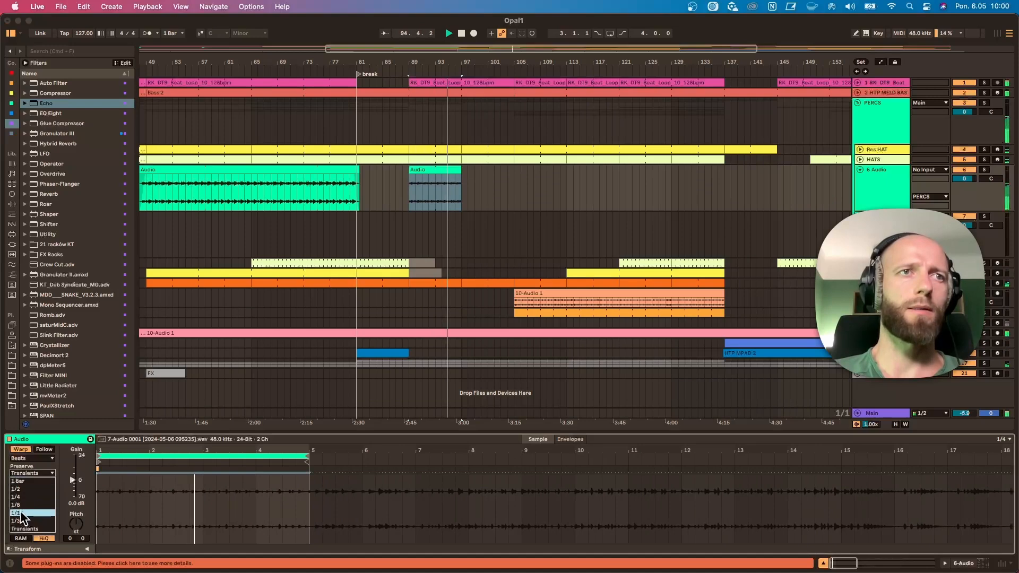
{"action": "left_click", "coordinate": [22, 513]}
{"action": "left_click_drag", "start_coordinate": [44, 482], "coordinate": [44, 498]}
{"action": "key", "text": "space"}
{"action": "key", "text": "space"}
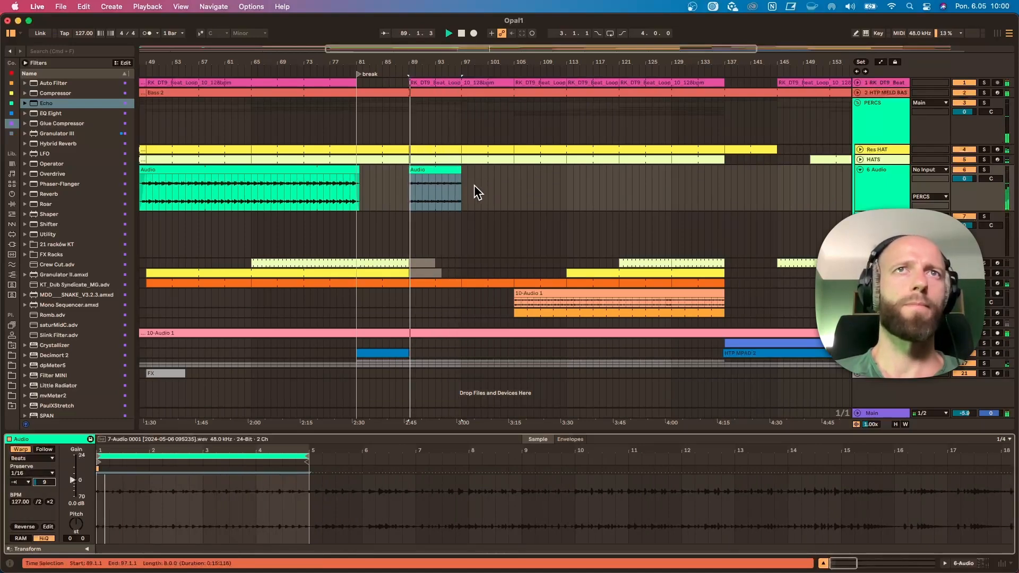
Stretch the looped clip to run from 88.1.1 to 106.1.1, auditioning its entry from 87.1.1.
{"action": "left_click_drag", "start_coordinate": [409, 170], "coordinate": [404, 171]}
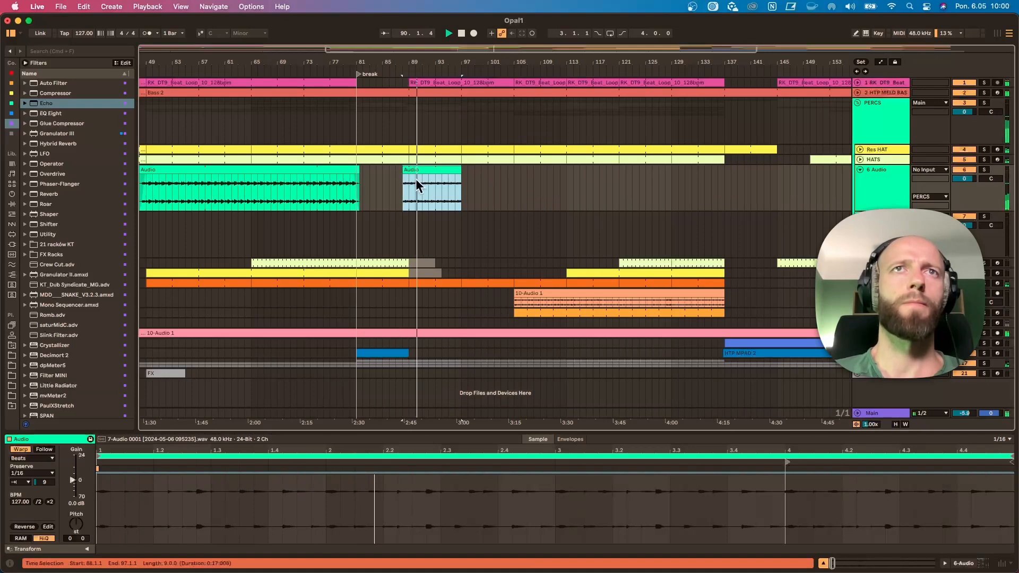
{"action": "left_click", "coordinate": [398, 182]}
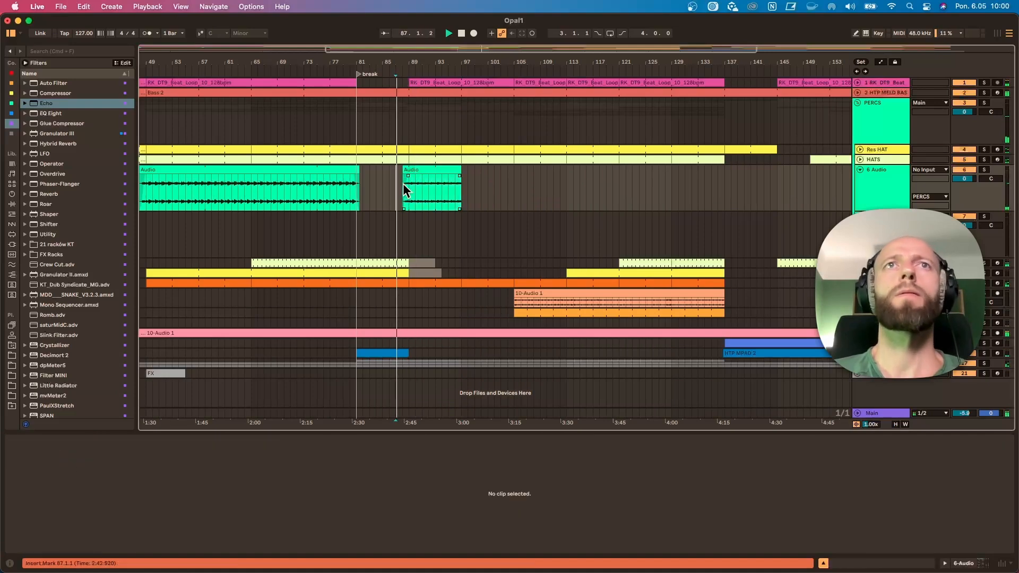
{"action": "left_click", "coordinate": [403, 184]}
{"action": "left_click_drag", "start_coordinate": [461, 171], "coordinate": [518, 177]}
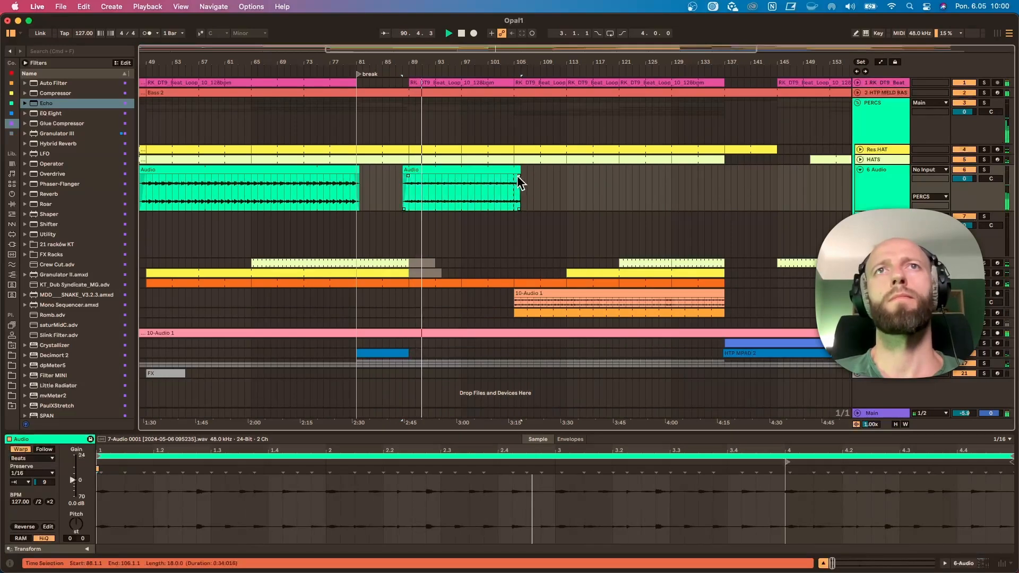
Colour the 6 Audio track light yellow and rename it Hats Audio.
{"action": "left_click", "coordinate": [872, 187]}
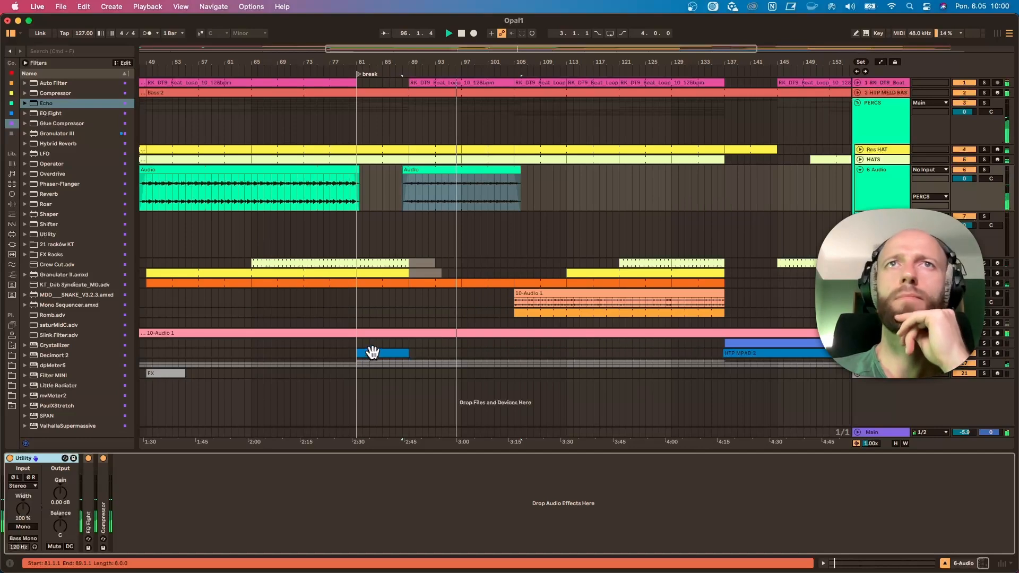
{"action": "right_click", "coordinate": [891, 191]}
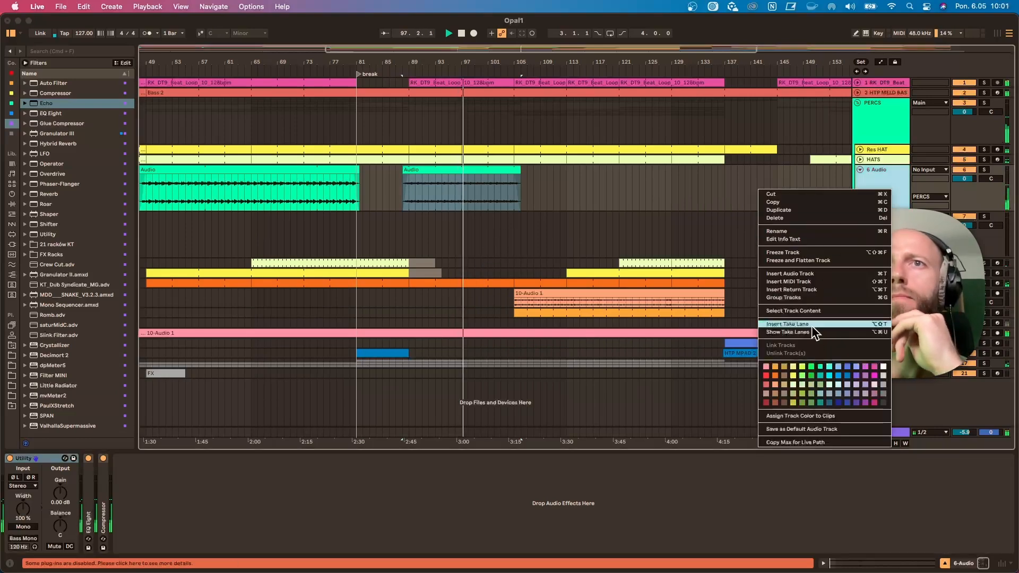
{"action": "left_click", "coordinate": [794, 367]}
{"action": "left_click", "coordinate": [897, 183]}
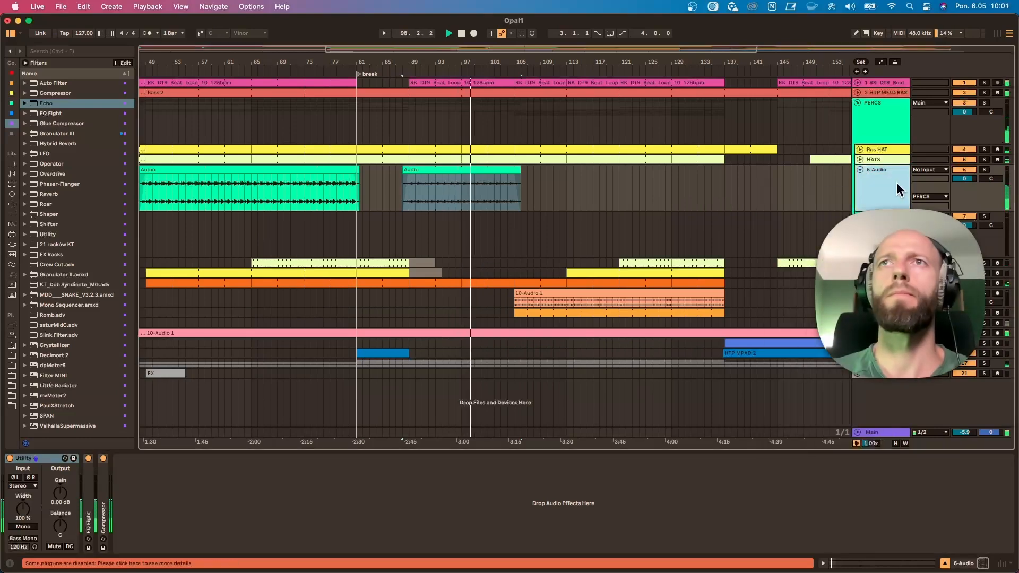
{"action": "key", "text": "super+r"}
{"action": "type", "text": "Hats Aud"}
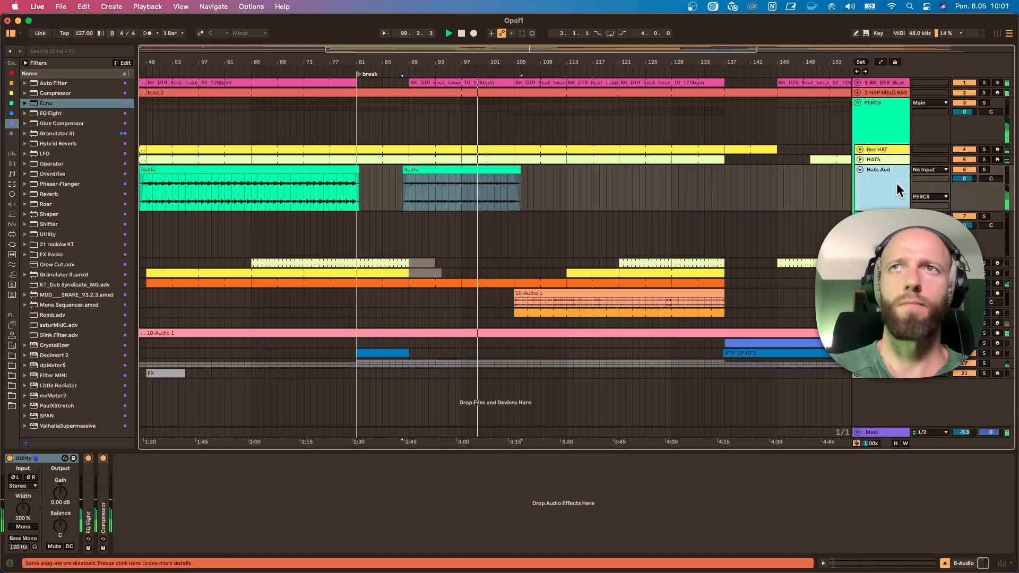
{"action": "type", "text": "io"}
Assign the Hats Audio track's colour to all of its clips.
{"action": "right_click", "coordinate": [899, 168]}
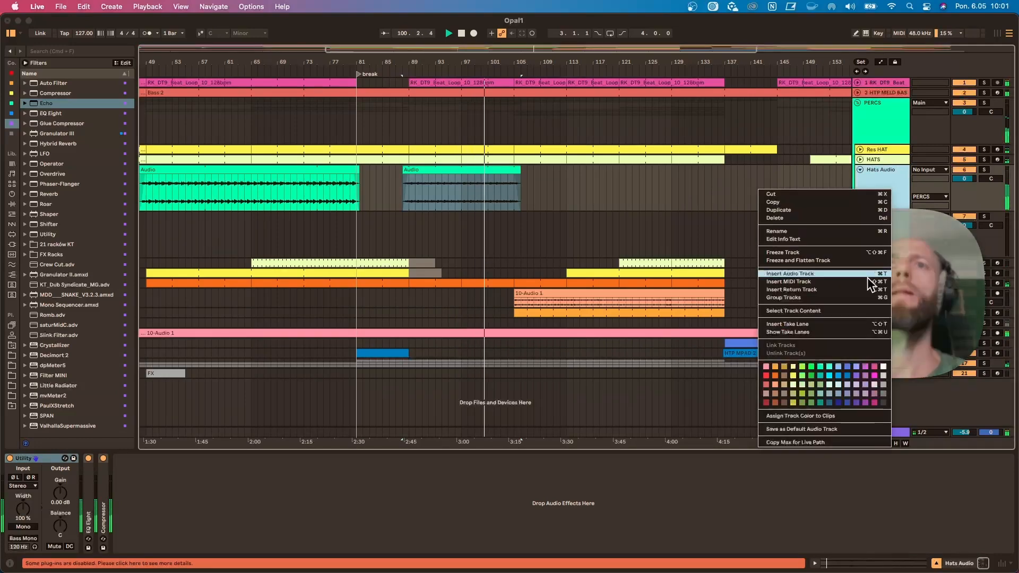
{"action": "left_click", "coordinate": [830, 416]}
{"action": "right_click", "coordinate": [884, 175]}
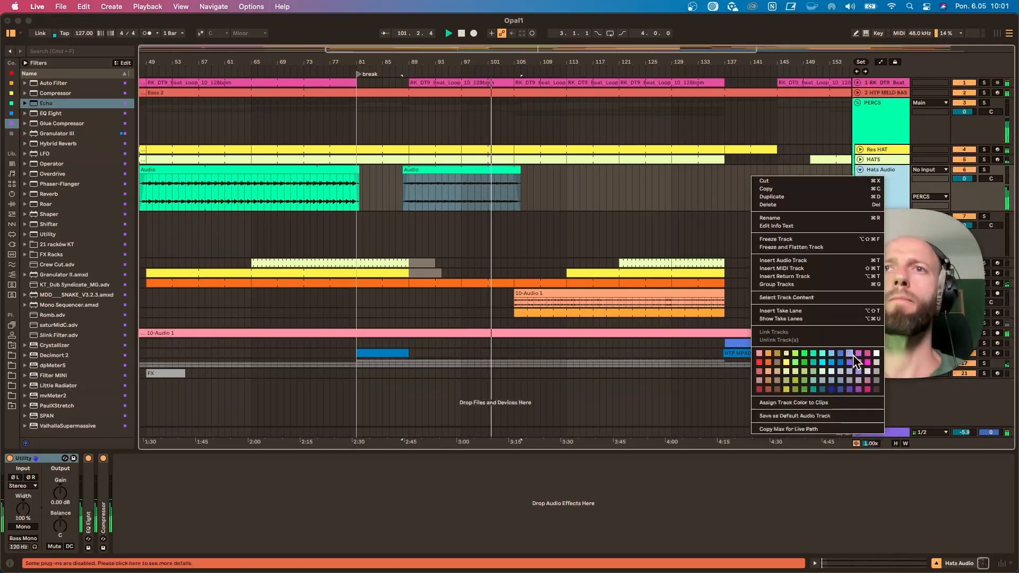
{"action": "left_click", "coordinate": [833, 402]}
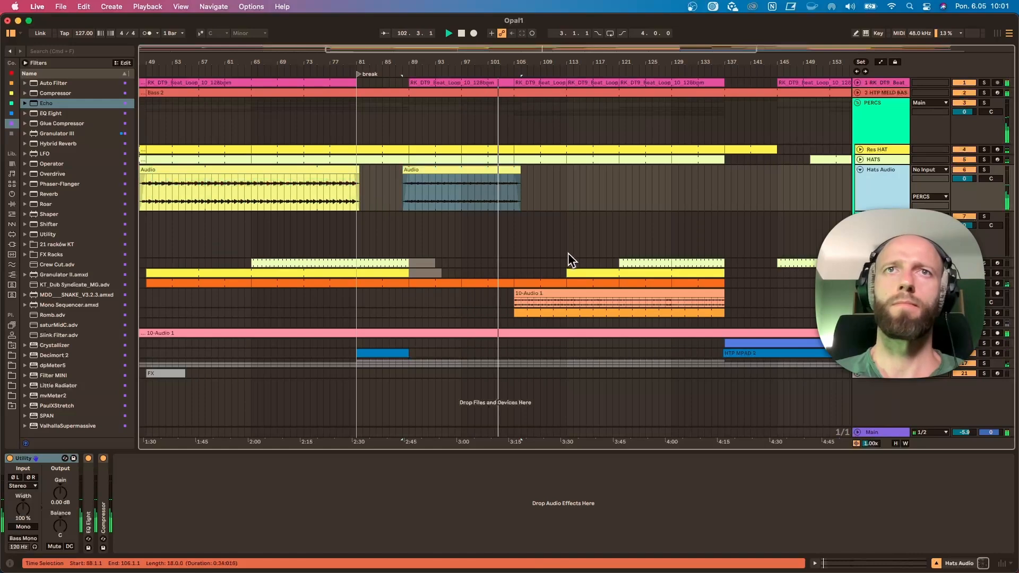
Extend the hats clip after the break to 114.1.1 and split it at 105.1.1.
{"action": "left_click_drag", "start_coordinate": [520, 171], "coordinate": [569, 171]}
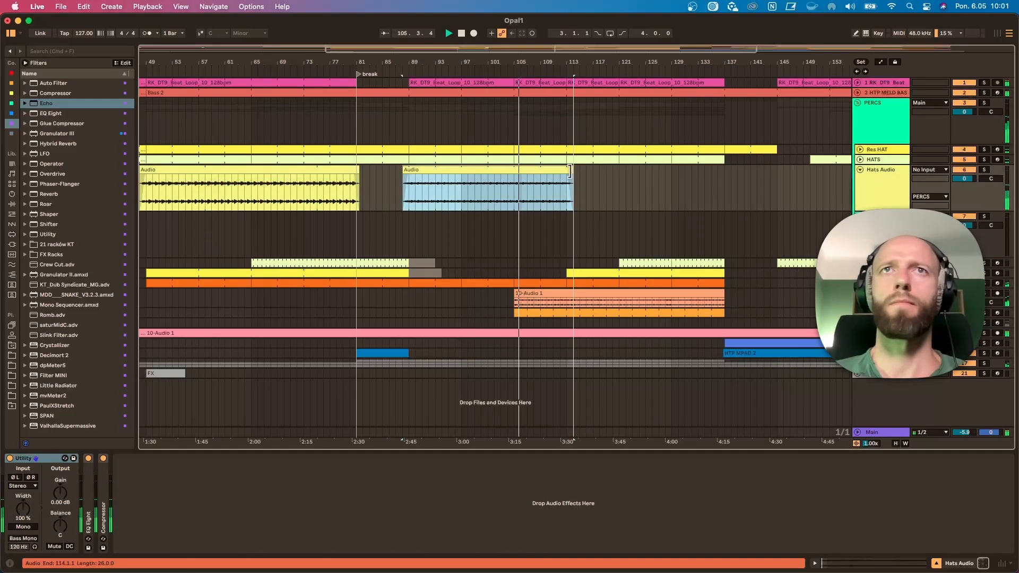
{"action": "key", "text": "space"}
{"action": "left_click", "coordinate": [514, 189]}
{"action": "key", "text": "super+e"}
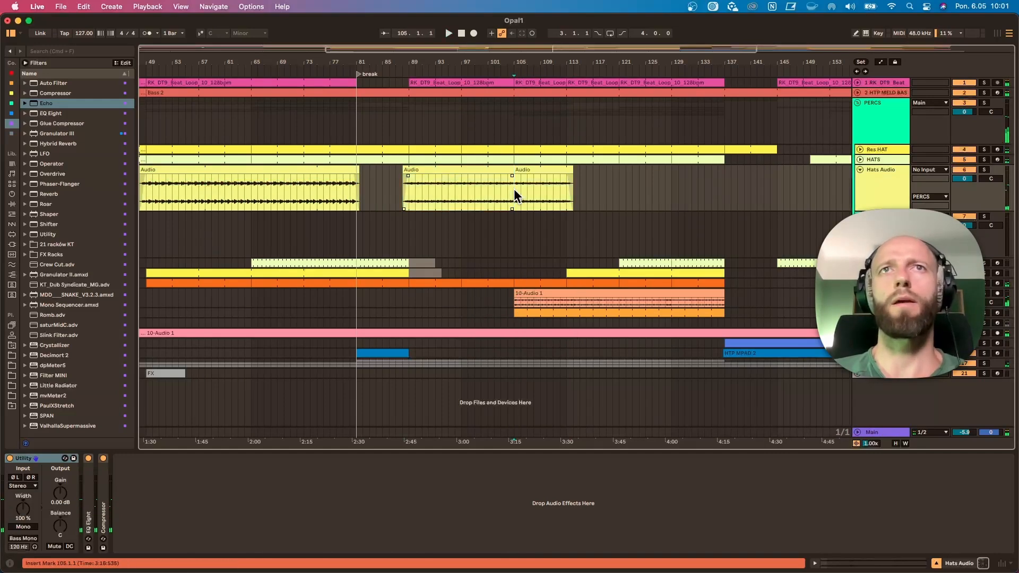
{"action": "left_click", "coordinate": [514, 189]}
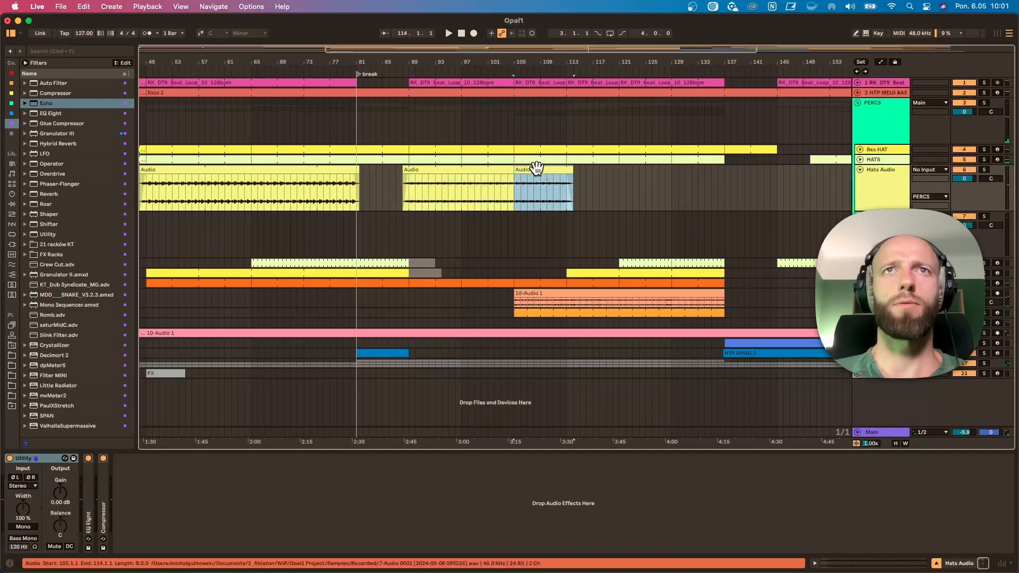
Loop sample bars 10 to 16 in the clip at 105.1.1 and extend that clip to 137.1.1.
{"action": "double_click", "coordinate": [537, 168]}
{"action": "left_click_drag", "start_coordinate": [137, 451], "coordinate": [381, 457]}
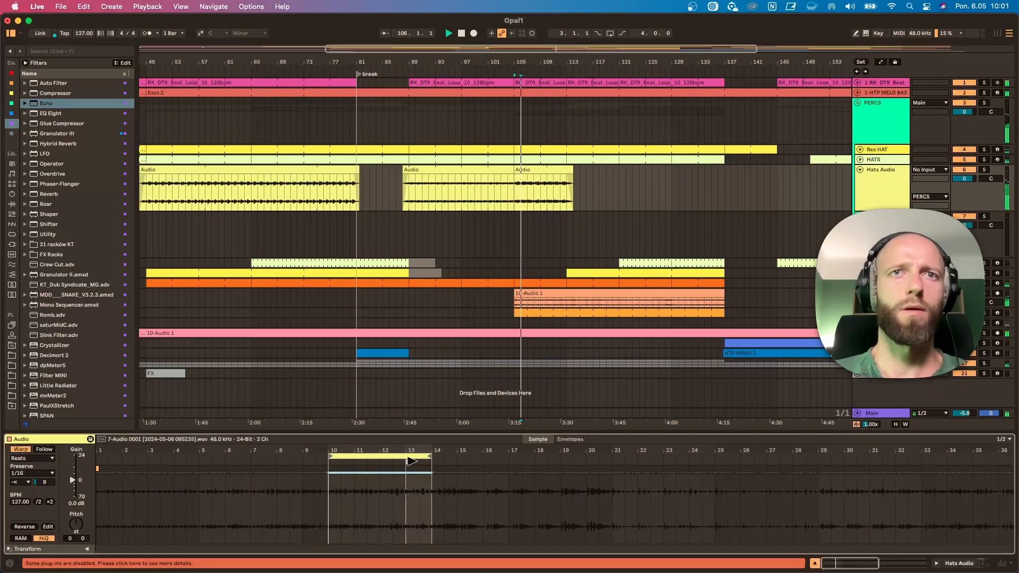
{"action": "left_click_drag", "start_coordinate": [431, 456], "coordinate": [482, 458]}
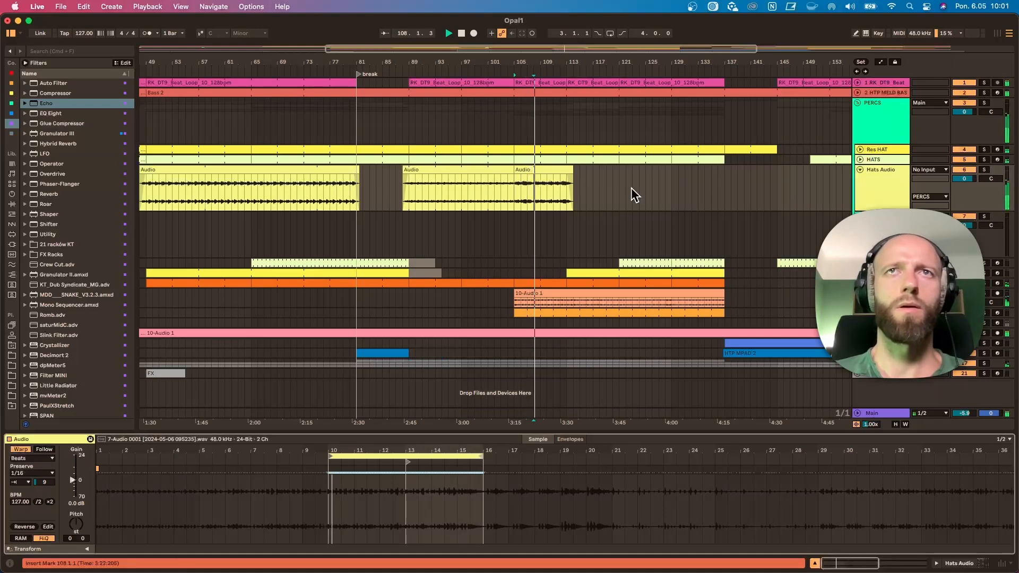
{"action": "left_click_drag", "start_coordinate": [573, 175], "coordinate": [724, 183]}
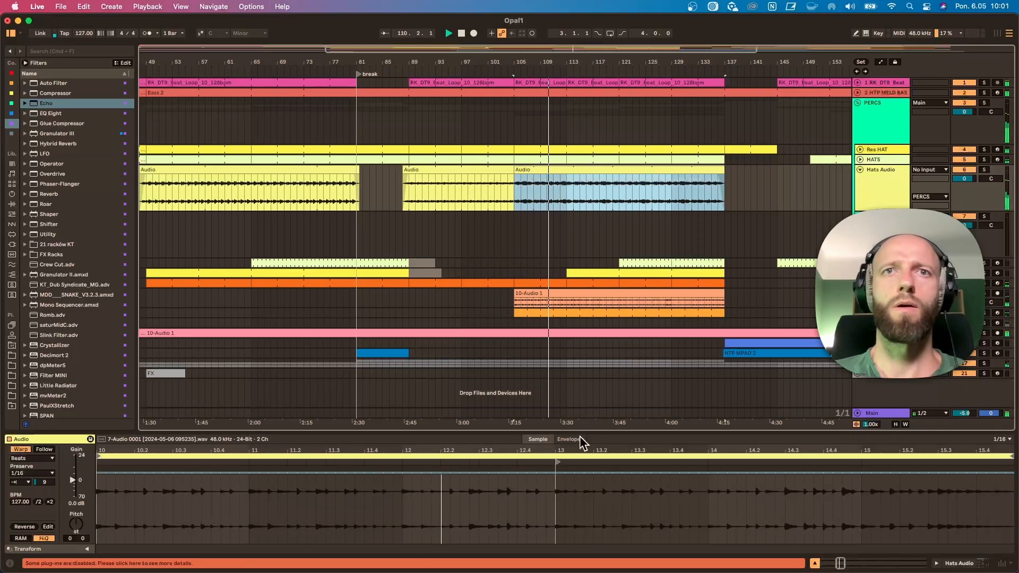
Try extending the clip's sample loop end to bar 25 and audition the Hats Audio track in solo.
{"action": "left_click_drag", "start_coordinate": [571, 451], "coordinate": [571, 383]}
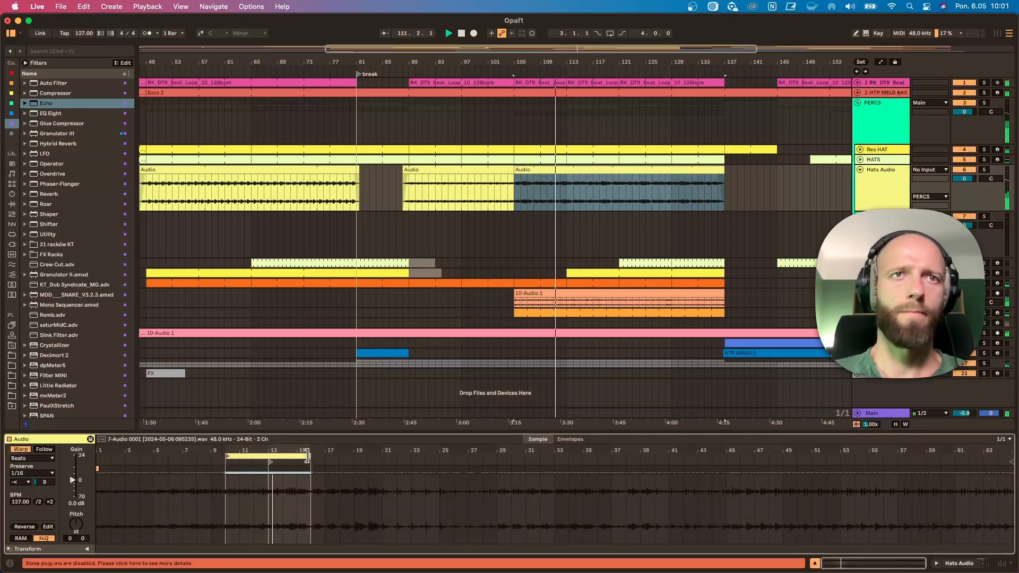
{"action": "left_click_drag", "start_coordinate": [312, 464], "coordinate": [442, 462]}
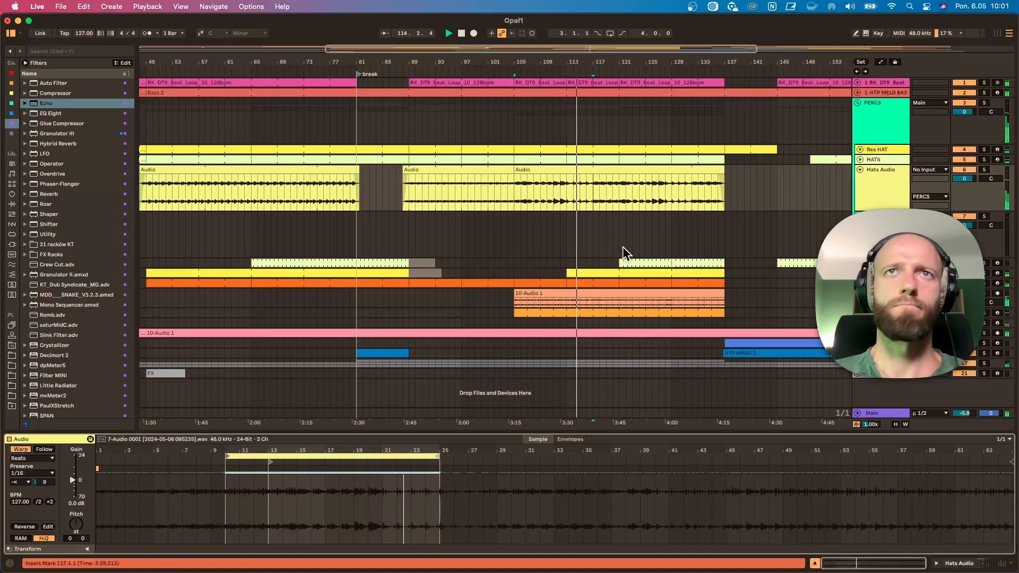
{"action": "left_click", "coordinate": [985, 170]}
{"action": "left_click", "coordinate": [984, 170]}
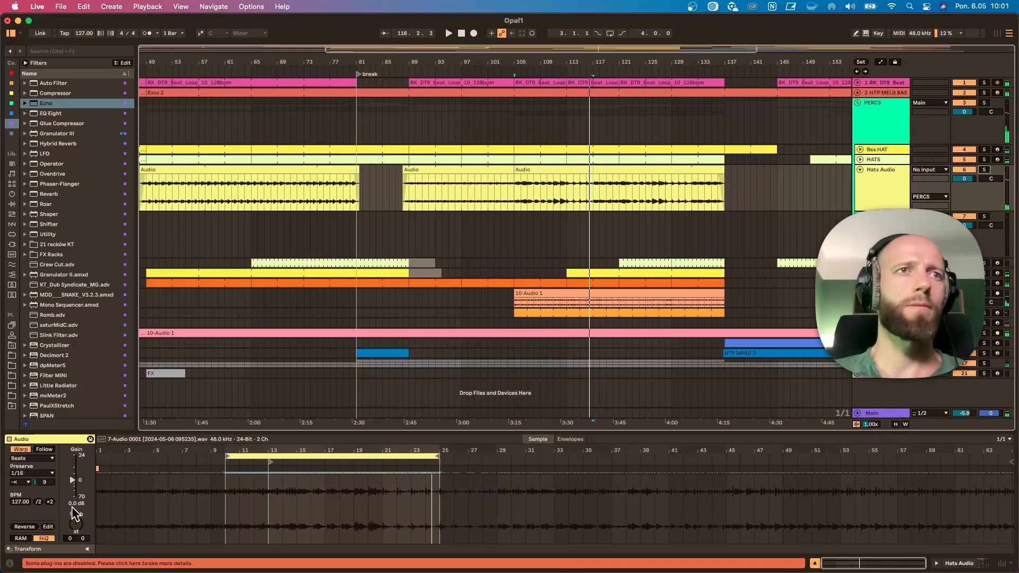
Set the clip's envelope to 30 and its sample loop to run from 8.1.1 to 21.1.1 while playing.
{"action": "left_click_drag", "start_coordinate": [43, 482], "coordinate": [43, 471]}
{"action": "key", "text": "space"}
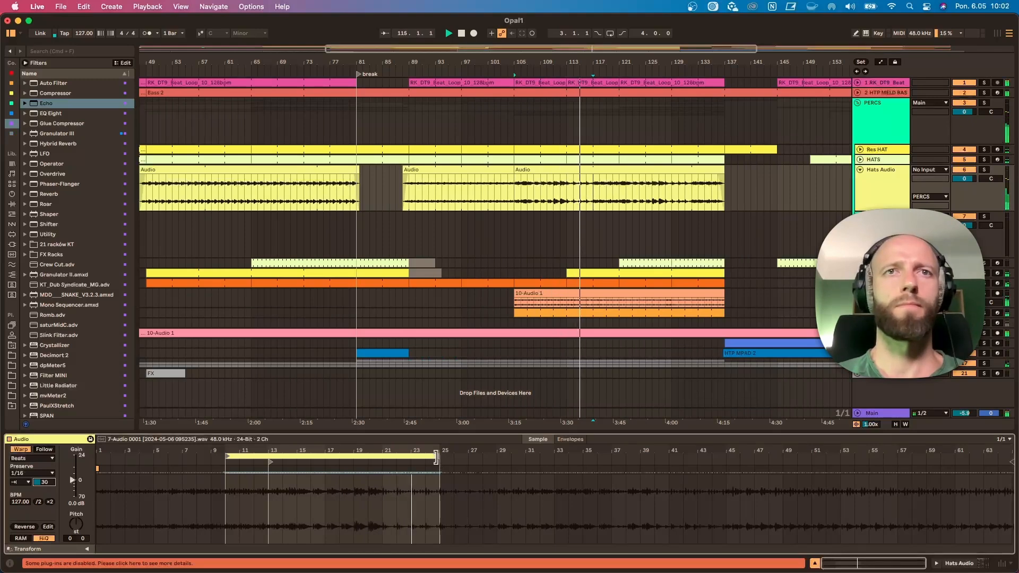
{"action": "left_click_drag", "start_coordinate": [437, 457], "coordinate": [383, 457]}
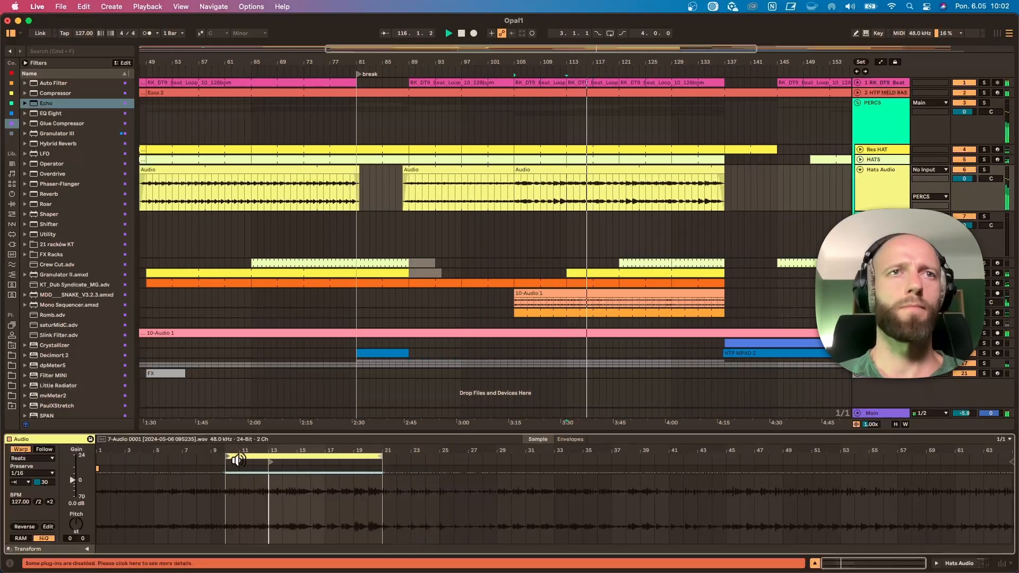
{"action": "left_click_drag", "start_coordinate": [227, 457], "coordinate": [197, 457]}
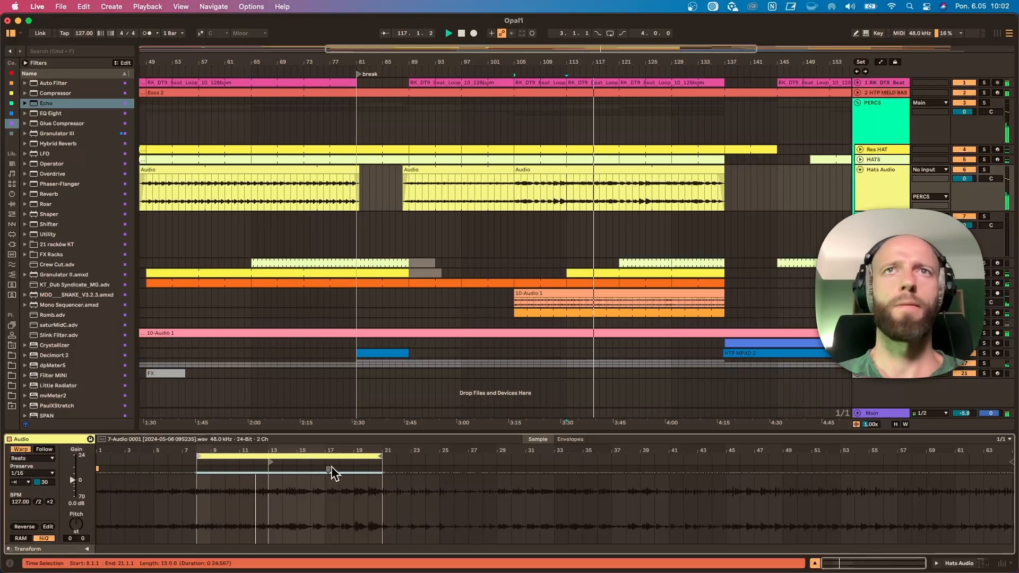
Compare the mix with the Hats Audio track muted, unmuted and soloed during playback.
{"action": "left_click", "coordinate": [971, 169]}
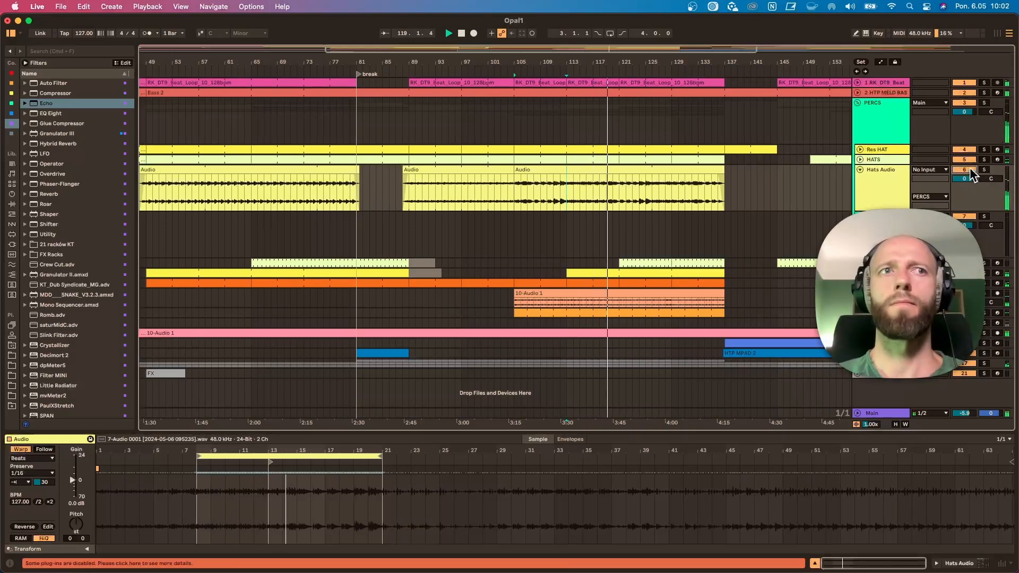
{"action": "left_click", "coordinate": [970, 168]}
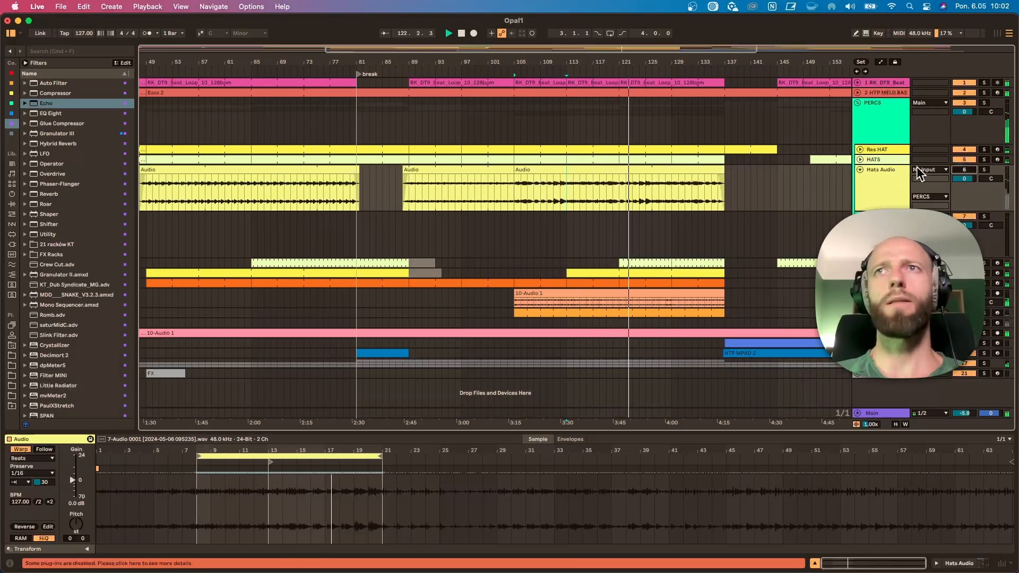
{"action": "left_click", "coordinate": [964, 170]}
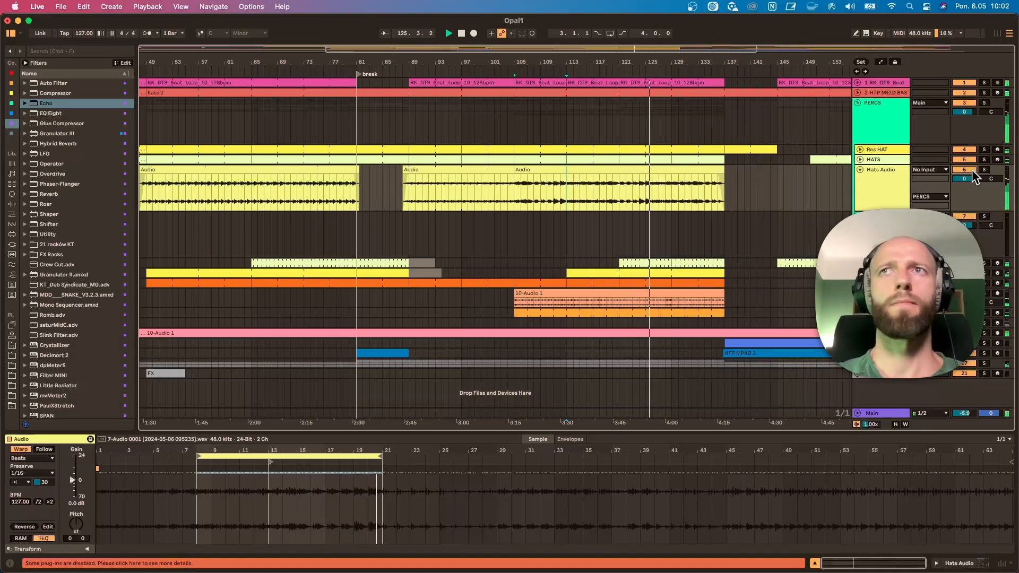
{"action": "left_click", "coordinate": [965, 170]}
{"action": "left_click", "coordinate": [965, 170]}
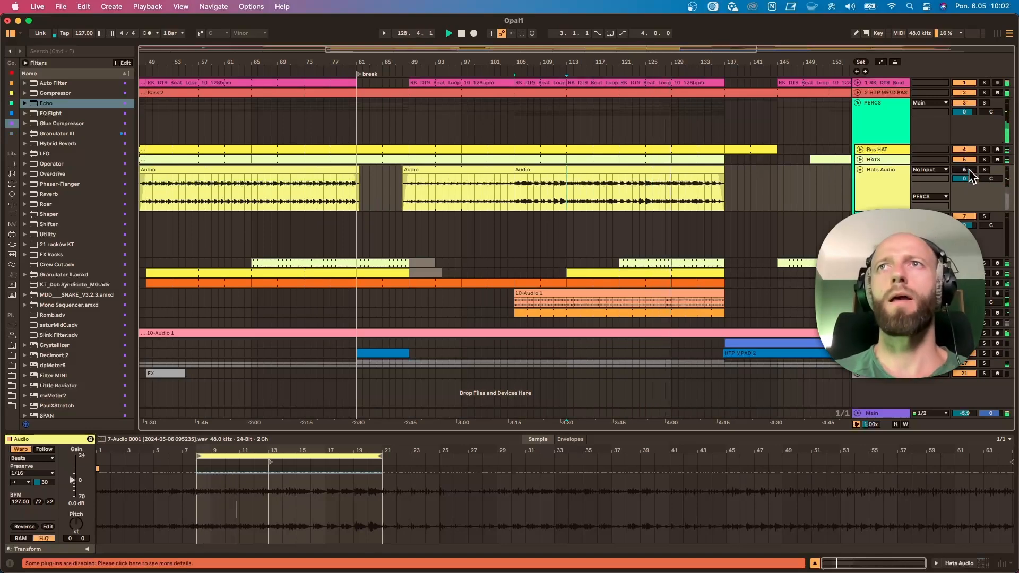
{"action": "left_click", "coordinate": [984, 170]}
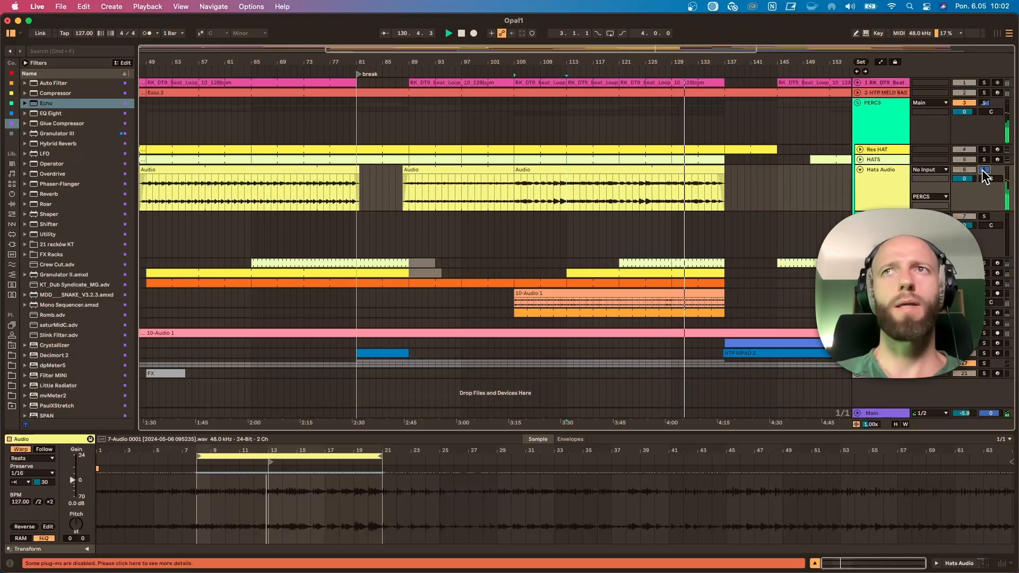
{"action": "left_click", "coordinate": [983, 170]}
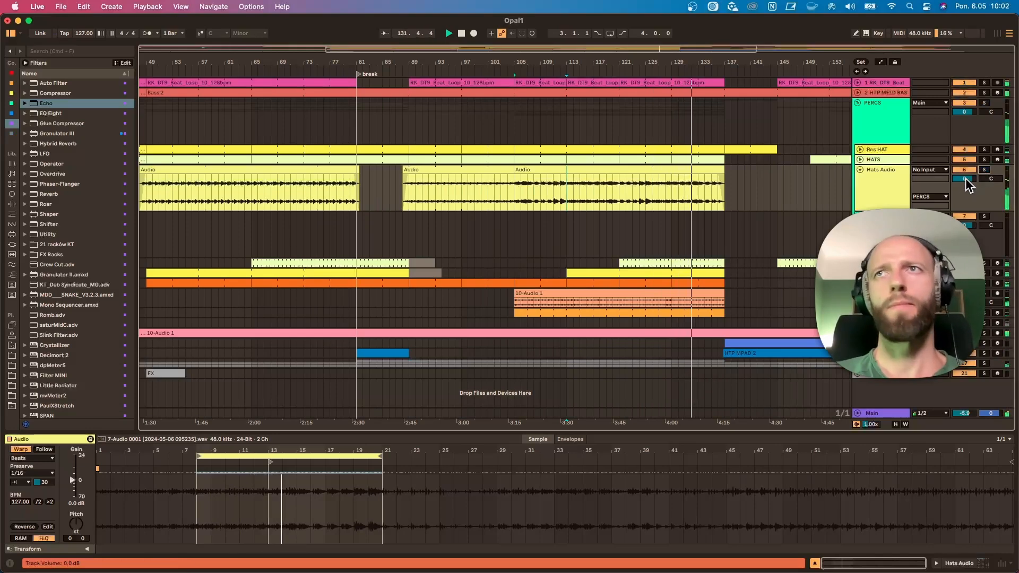
Extend the last hats clip to 138.1.1 and add a fade-out of about one bar at its end.
{"action": "left_click_drag", "start_coordinate": [725, 178], "coordinate": [728, 182]}
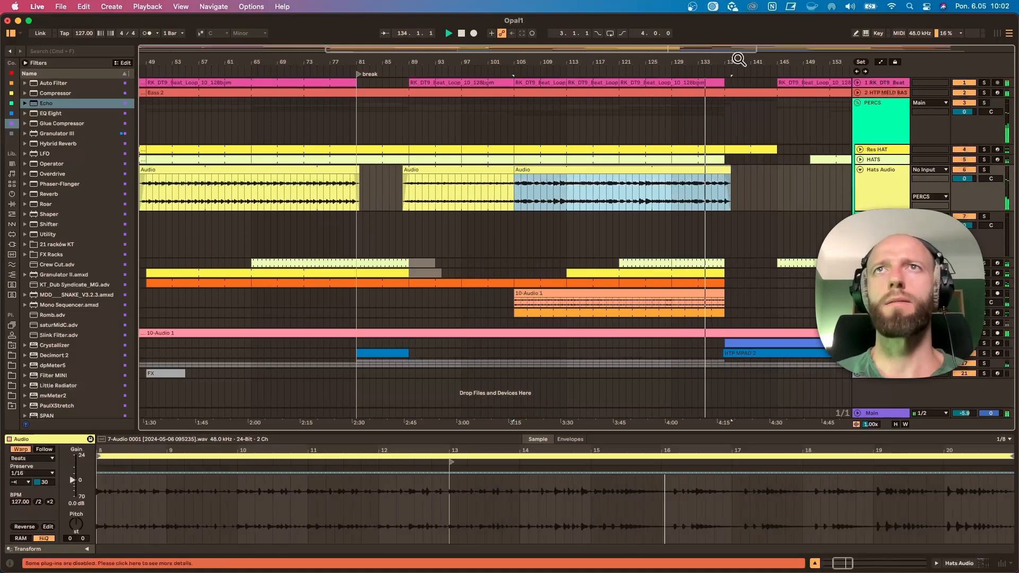
{"action": "left_click_drag", "start_coordinate": [737, 62], "coordinate": [737, 120]}
{"action": "left_click", "coordinate": [649, 176]}
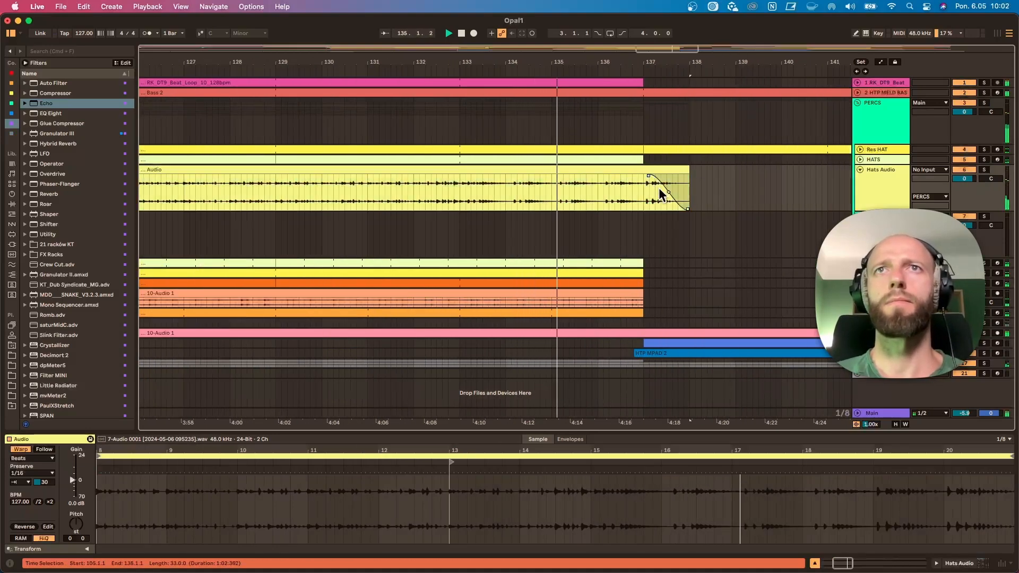
Move the start of the last hats clip's fade-out back to bar 137 and stop playback.
{"action": "left_click_drag", "start_coordinate": [648, 175], "coordinate": [643, 175]}
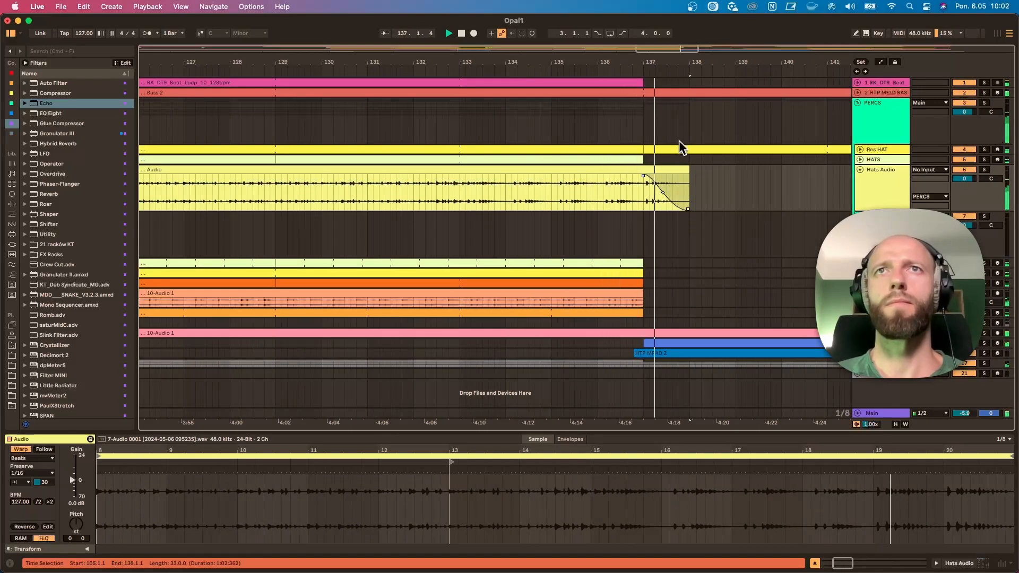
{"action": "left_click_drag", "start_coordinate": [650, 55], "coordinate": [650, 16]}
{"action": "key", "text": "space"}
{"action": "left_click_drag", "start_coordinate": [468, 64], "coordinate": [467, 43]}
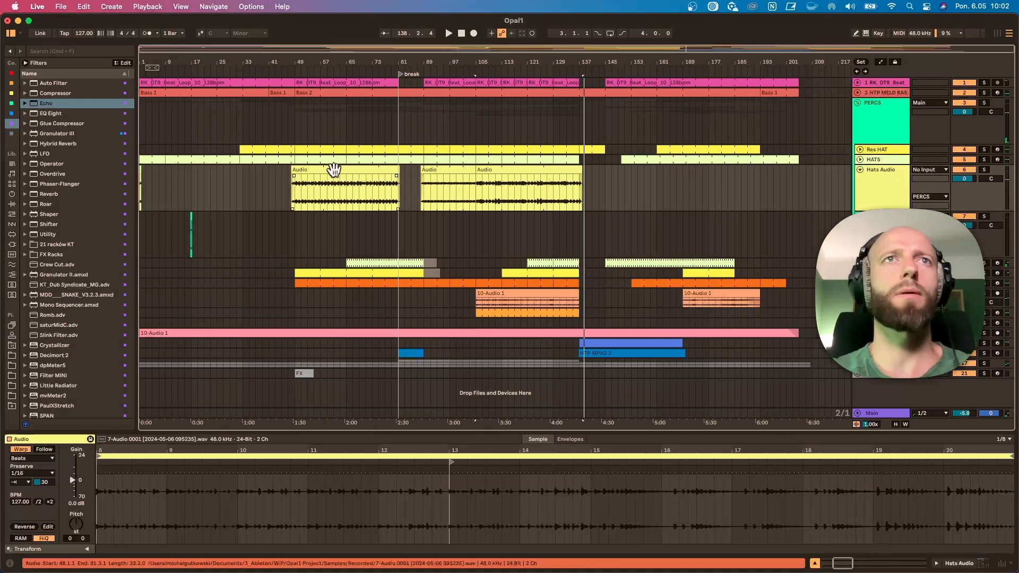
Copy the hats clip that starts at bar 48 to bar 144 on the Hats Audio track and play the transition into it.
{"action": "left_click_drag", "start_coordinate": [330, 166], "coordinate": [648, 187]}
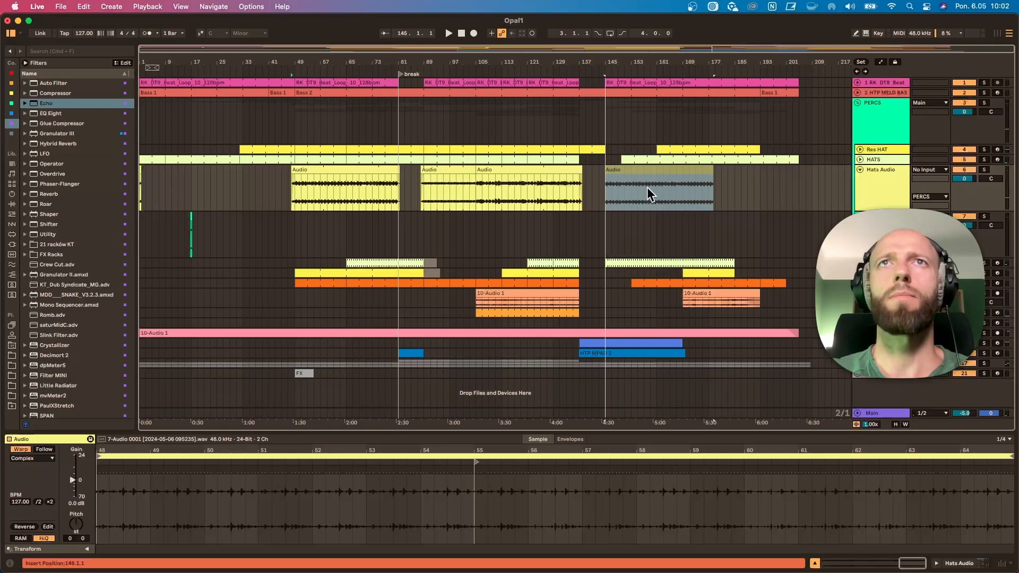
{"action": "left_click", "coordinate": [595, 192]}
{"action": "key", "text": "space"}
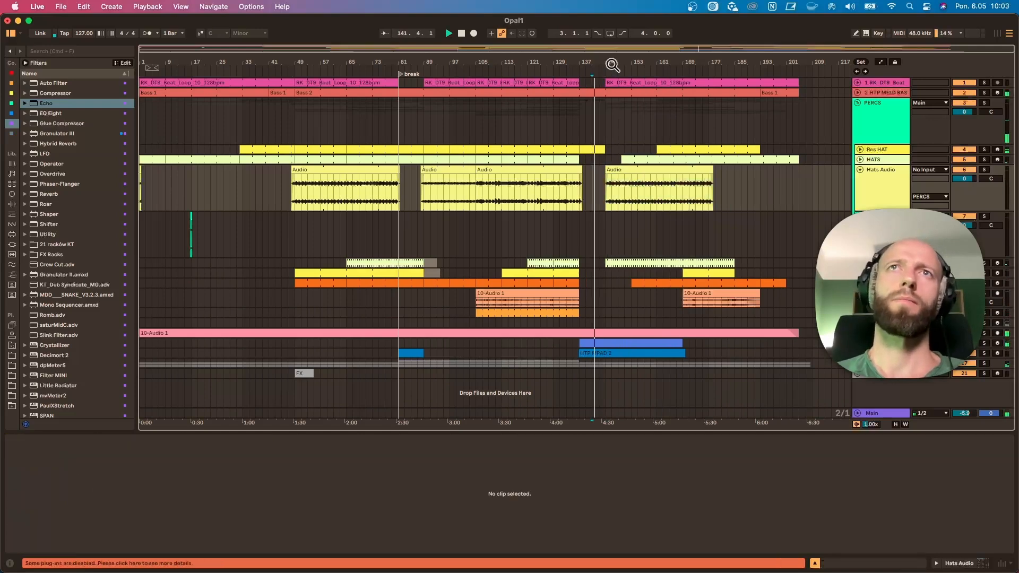
{"action": "left_click_drag", "start_coordinate": [612, 64], "coordinate": [612, 106]}
{"action": "left_click_drag", "start_coordinate": [619, 169], "coordinate": [614, 171]}
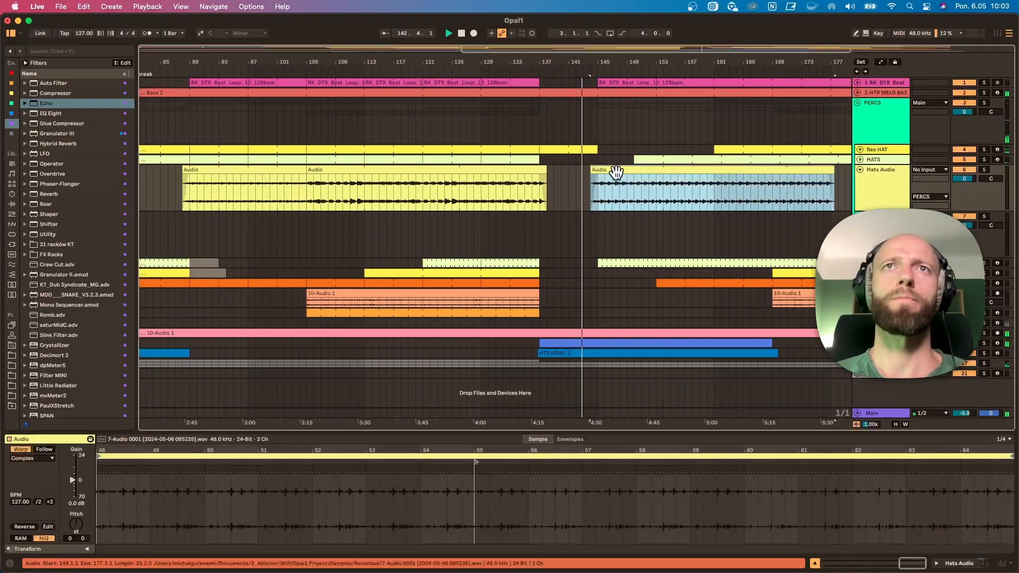
{"action": "left_click_drag", "start_coordinate": [649, 61], "coordinate": [616, 56]}
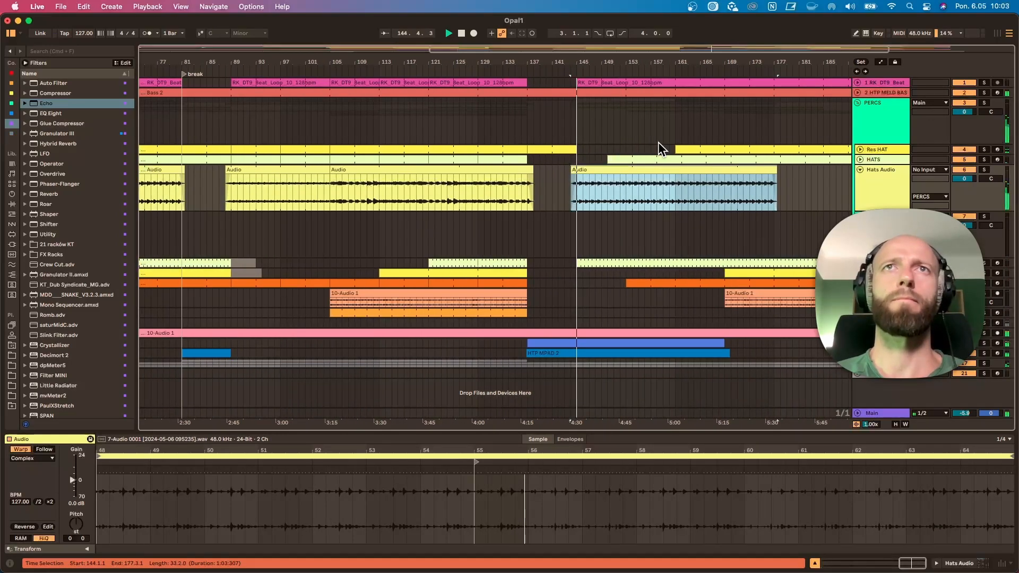
Set the copied hats clip's warp mode to Beats, preserving Transients with an envelope of 14.
{"action": "double_click", "coordinate": [660, 170]}
{"action": "left_click", "coordinate": [31, 458]}
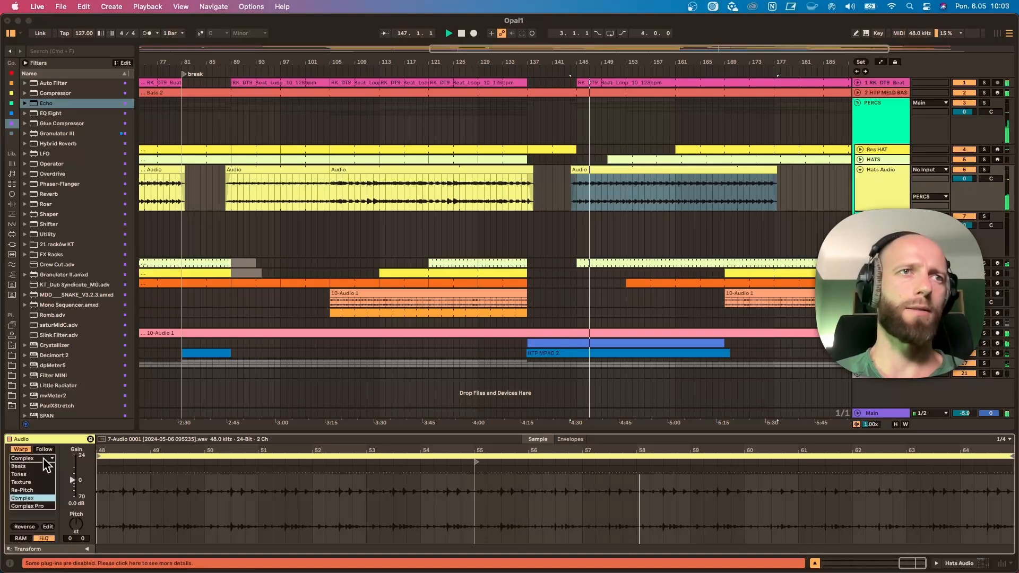
{"action": "left_click", "coordinate": [30, 459]}
{"action": "left_click", "coordinate": [20, 482]}
{"action": "left_click", "coordinate": [25, 490]}
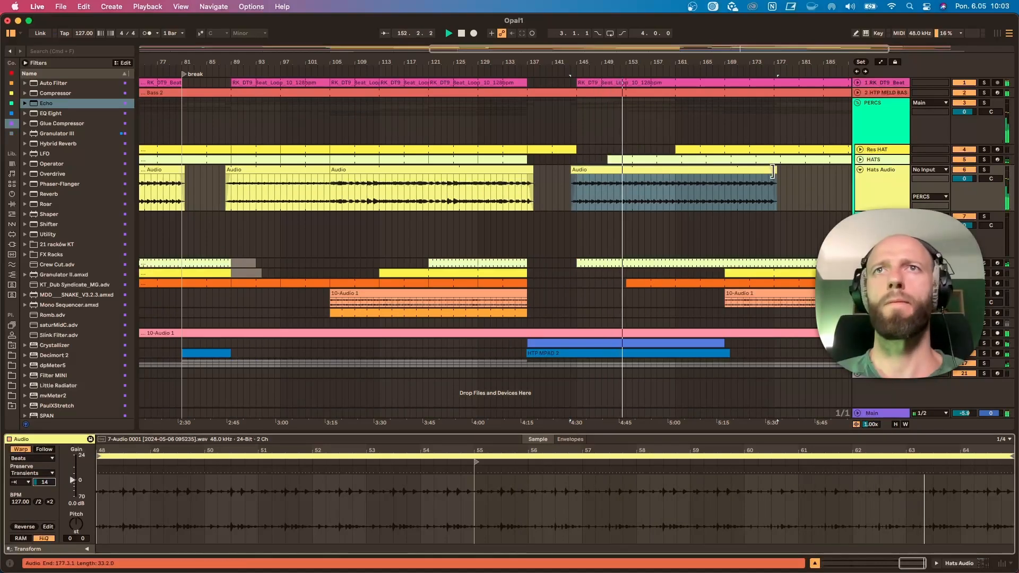
Extend the copied hats clip's end to bar 193 and split the clip at bar 169.
{"action": "mouse_move", "coordinate": [772, 172]}
{"action": "left_mouse_down"}
{"action": "mouse_move", "coordinate": [751, 172]}
{"action": "mouse_move", "coordinate": [777, 172]}
{"action": "left_mouse_up"}
{"action": "left_click_drag", "start_coordinate": [792, 58], "coordinate": [618, 57]}
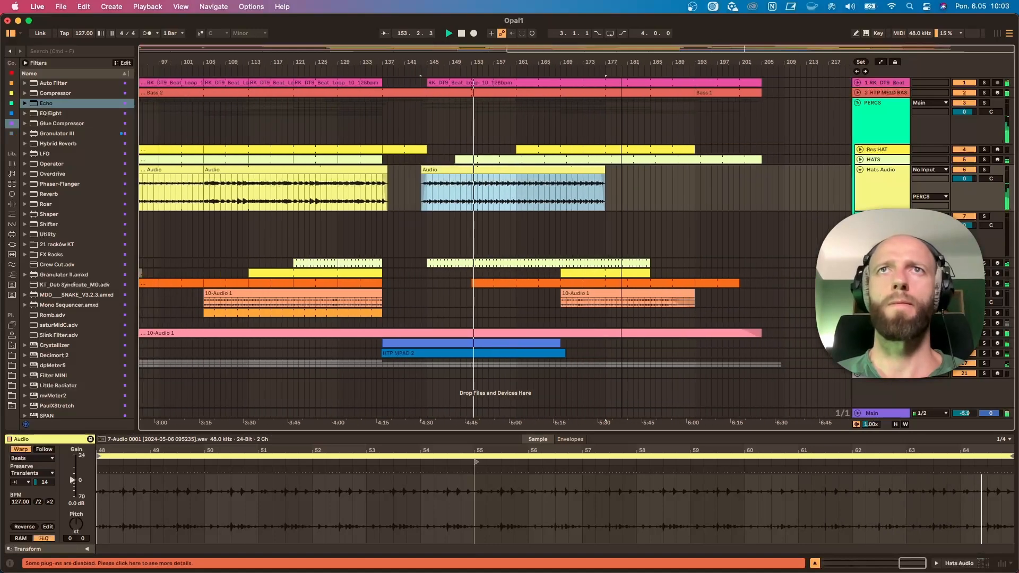
{"action": "left_click_drag", "start_coordinate": [613, 173], "coordinate": [694, 172]}
{"action": "left_click", "coordinate": [559, 193]}
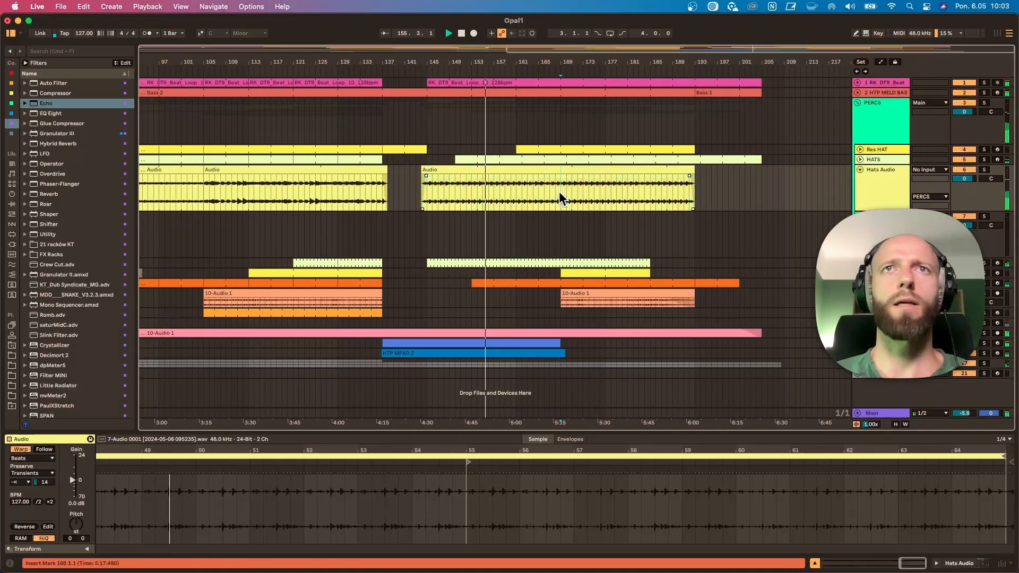
{"action": "key", "text": "super+e"}
Set the envelope of the clip after the split to 42 and extend its start back to bar 161.
{"action": "left_click", "coordinate": [586, 170]}
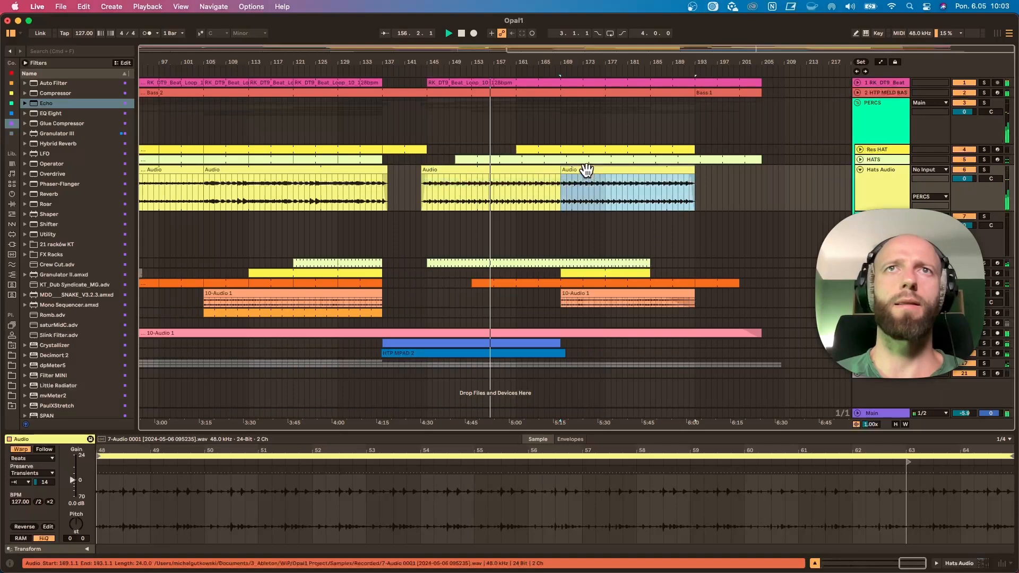
{"action": "left_click", "coordinate": [45, 482]}
{"action": "type", "text": "40"}
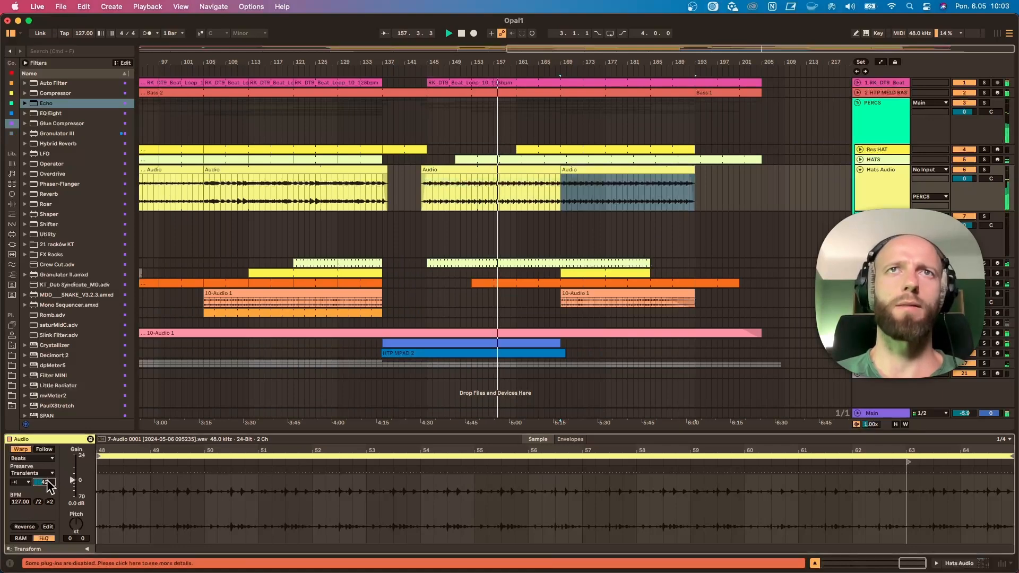
{"action": "left_click_drag", "start_coordinate": [561, 169], "coordinate": [517, 171]}
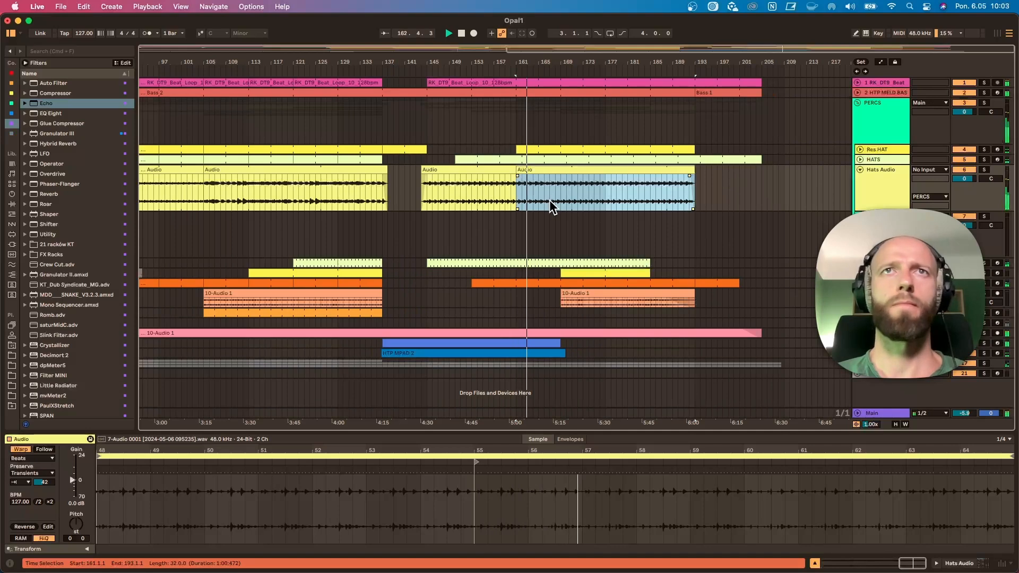
{"action": "left_click_drag", "start_coordinate": [499, 60], "coordinate": [523, 53]}
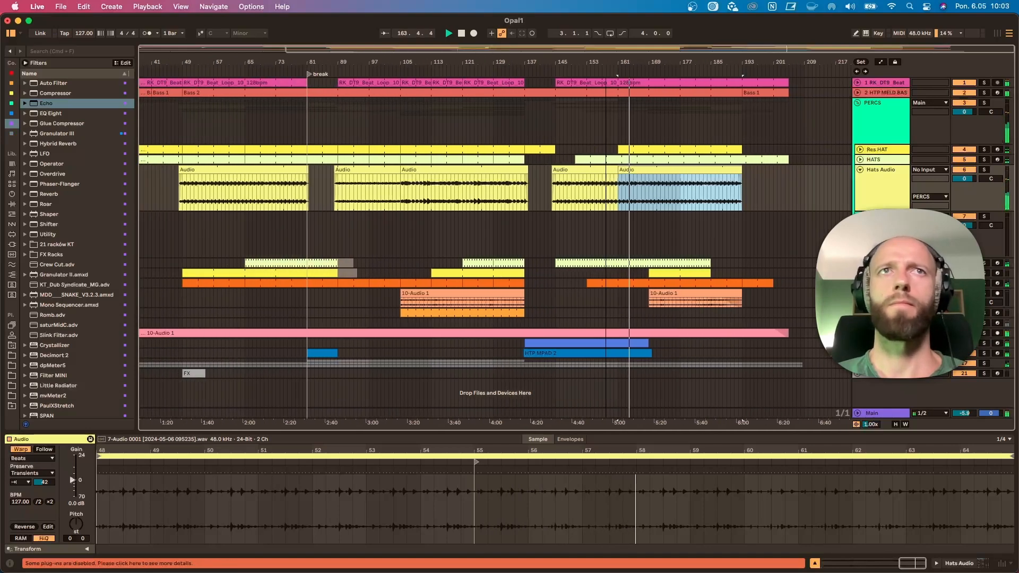
{"action": "left_click", "coordinate": [639, 150]}
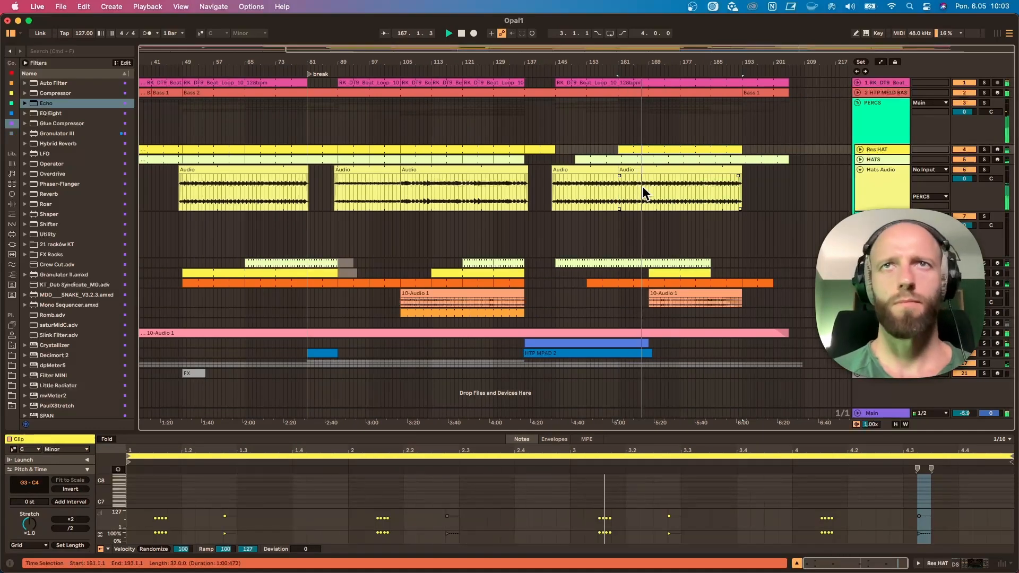
{"action": "left_click", "coordinate": [666, 170]}
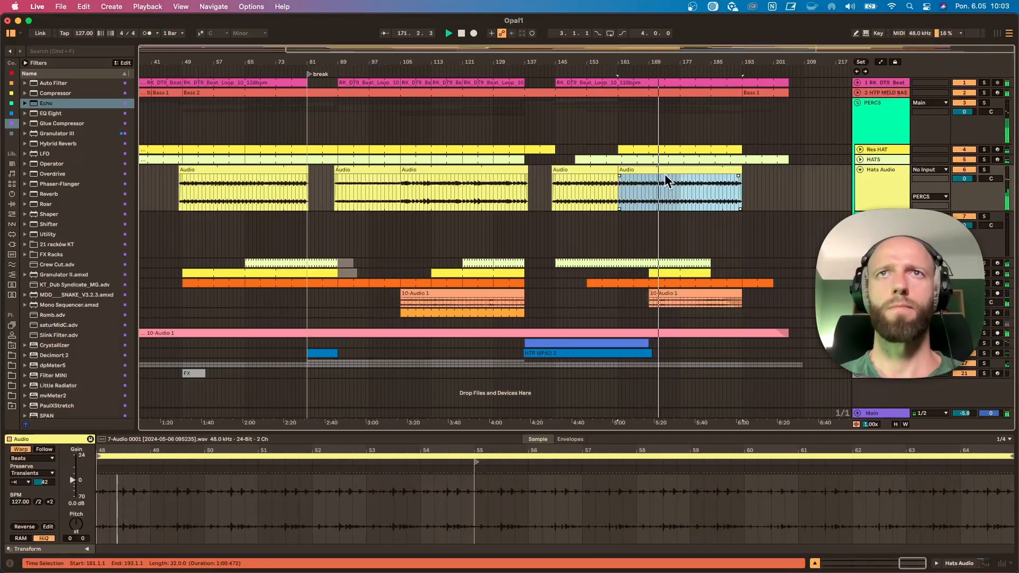
Split the hats clip at bar 169 and set the new clip's envelope to 19.
{"action": "left_click_drag", "start_coordinate": [663, 60], "coordinate": [616, 138]}
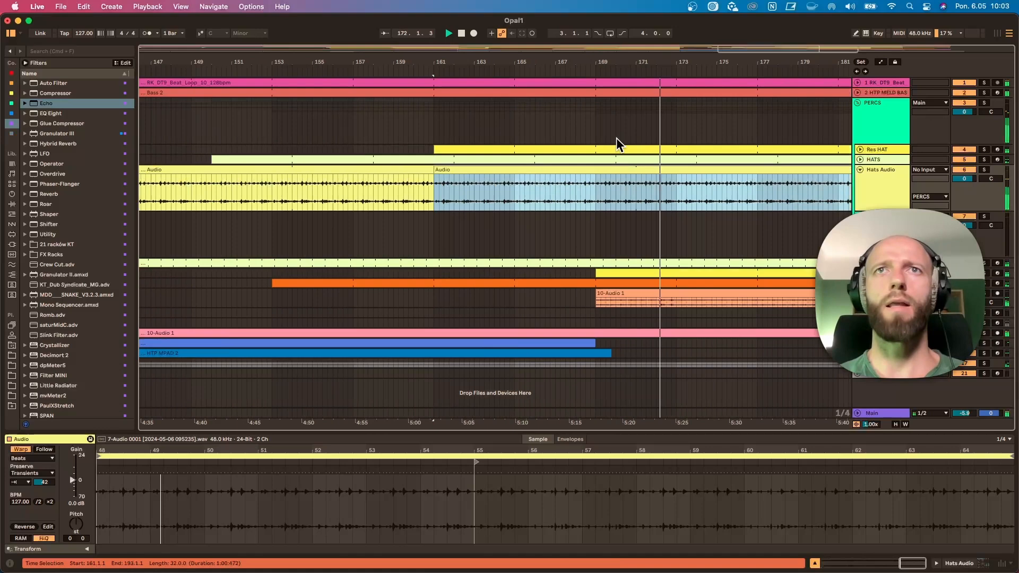
{"action": "left_click", "coordinate": [595, 193]}
{"action": "left_click", "coordinate": [608, 171]}
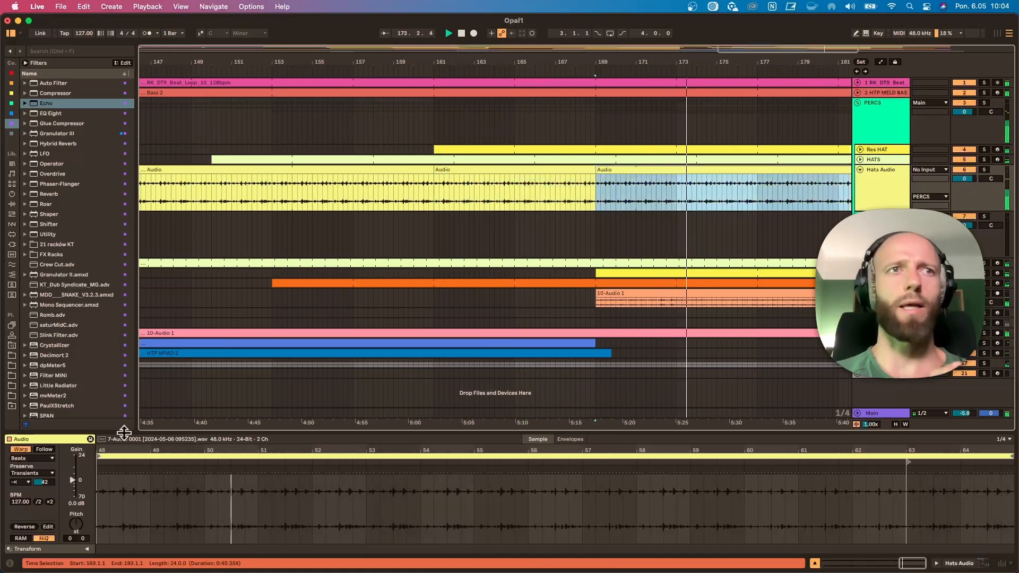
{"action": "left_click_drag", "start_coordinate": [44, 482], "coordinate": [44, 494]}
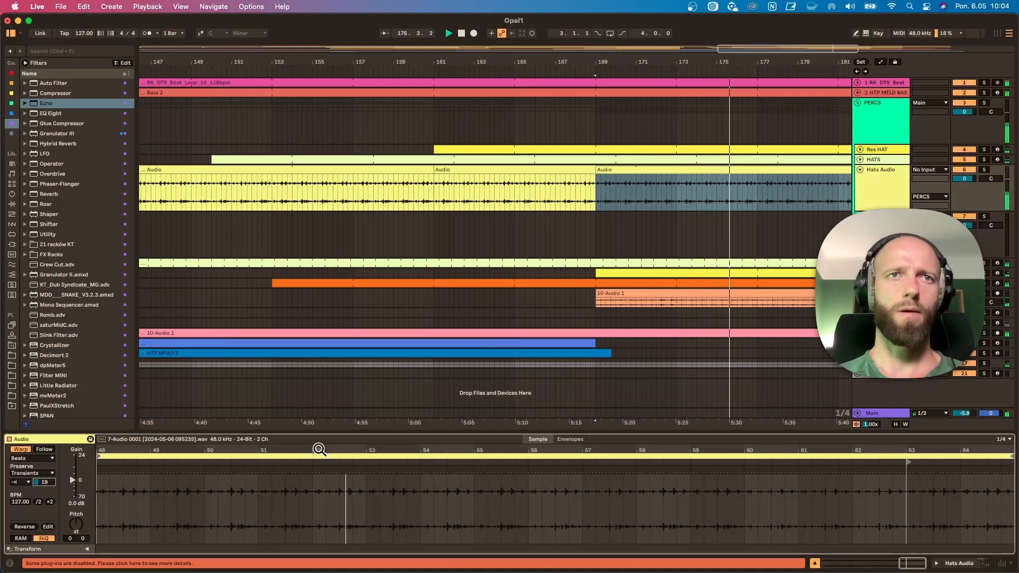
Try running the new clip's sample loop from bar 14 to bar 21 and replay the section.
{"action": "left_click_drag", "start_coordinate": [319, 449], "coordinate": [829, 450]}
{"action": "left_click_drag", "start_coordinate": [890, 456], "coordinate": [418, 471]}
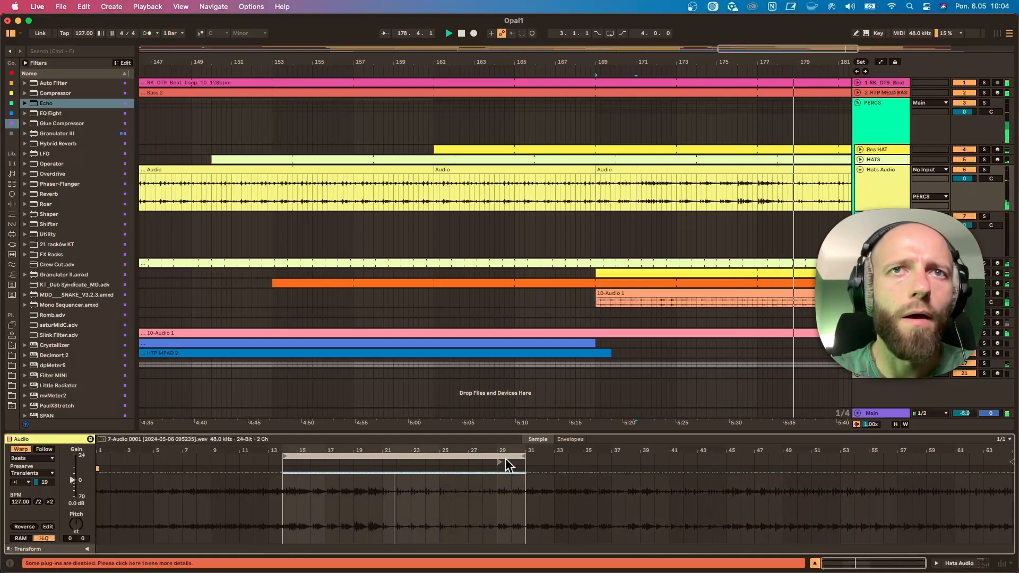
{"action": "left_click_drag", "start_coordinate": [521, 458], "coordinate": [379, 467]}
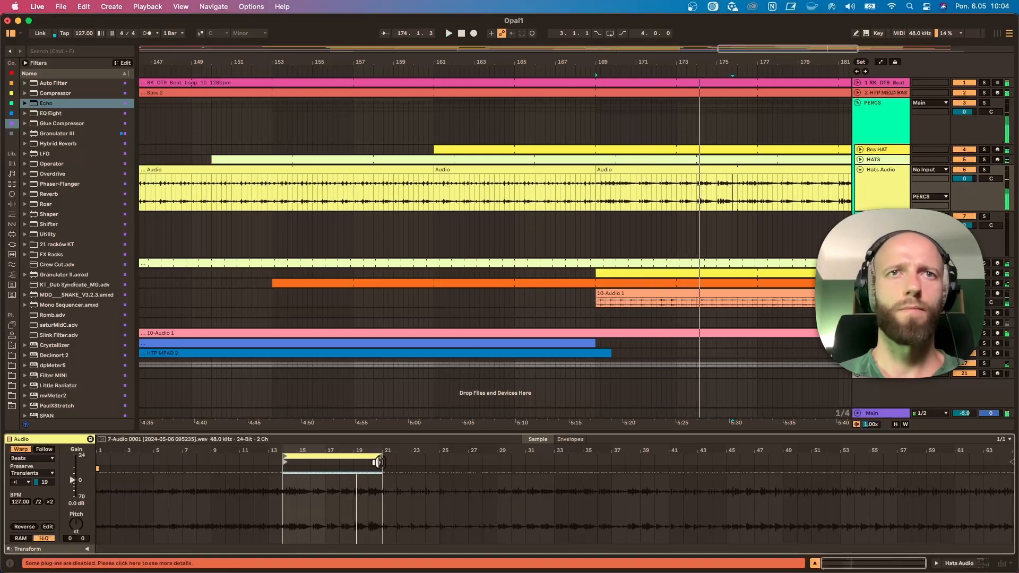
{"action": "key", "text": "space"}
{"action": "key", "text": "space"}
Shorten the sample loop to end at bar 16 and audition the Hats Audio track soloed, muted and in the mix.
{"action": "left_click_drag", "start_coordinate": [380, 464], "coordinate": [310, 466]}
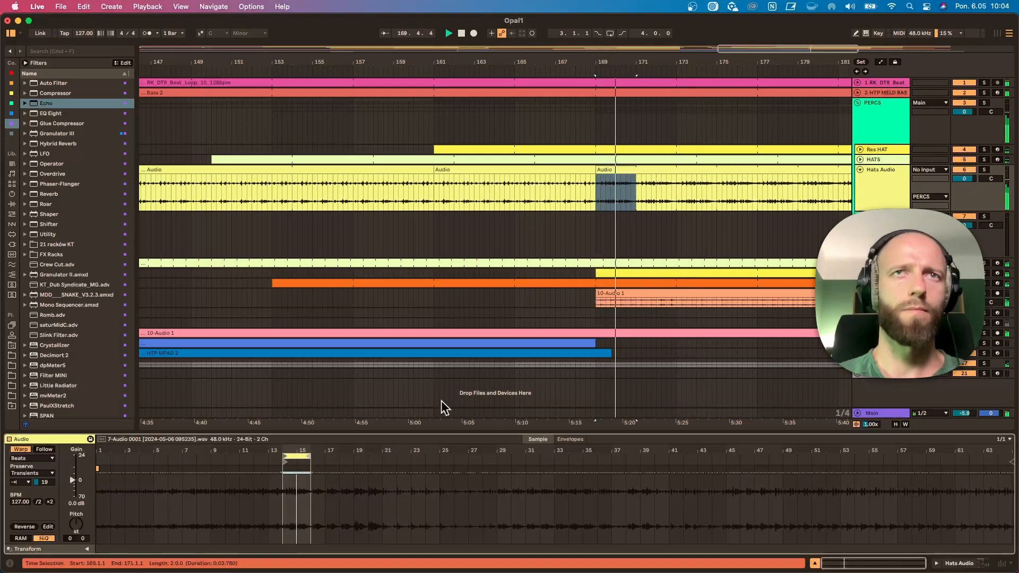
{"action": "key", "text": "space"}
{"action": "key", "text": "space"}
{"action": "left_click", "coordinate": [983, 170]}
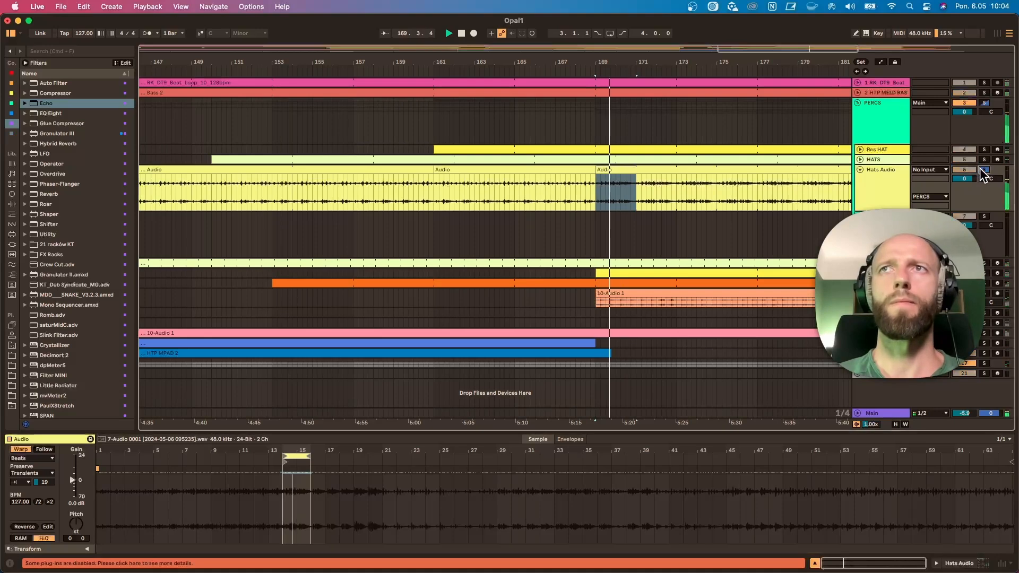
{"action": "left_click", "coordinate": [982, 169]}
{"action": "left_click", "coordinate": [967, 170]}
{"action": "left_click", "coordinate": [967, 170]}
{"action": "key", "text": "space"}
{"action": "key", "text": "space"}
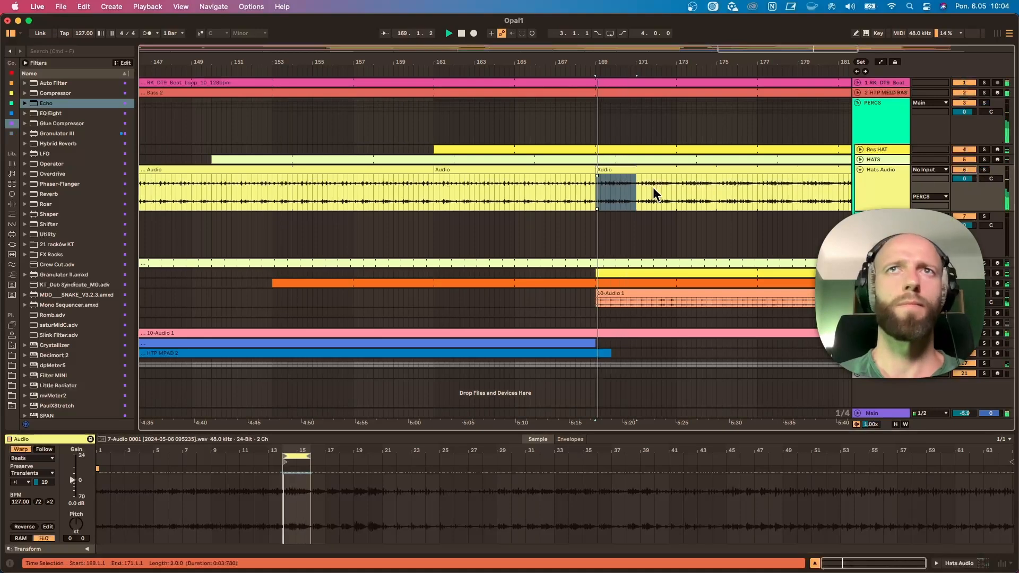
Set the sample loop's start to bar 9 and extend the last hats clip to 193.3.1 with a fade-out of about one bar.
{"action": "left_click_drag", "start_coordinate": [283, 456], "coordinate": [213, 455]}
{"action": "left_click_drag", "start_coordinate": [723, 63], "coordinate": [505, 49]}
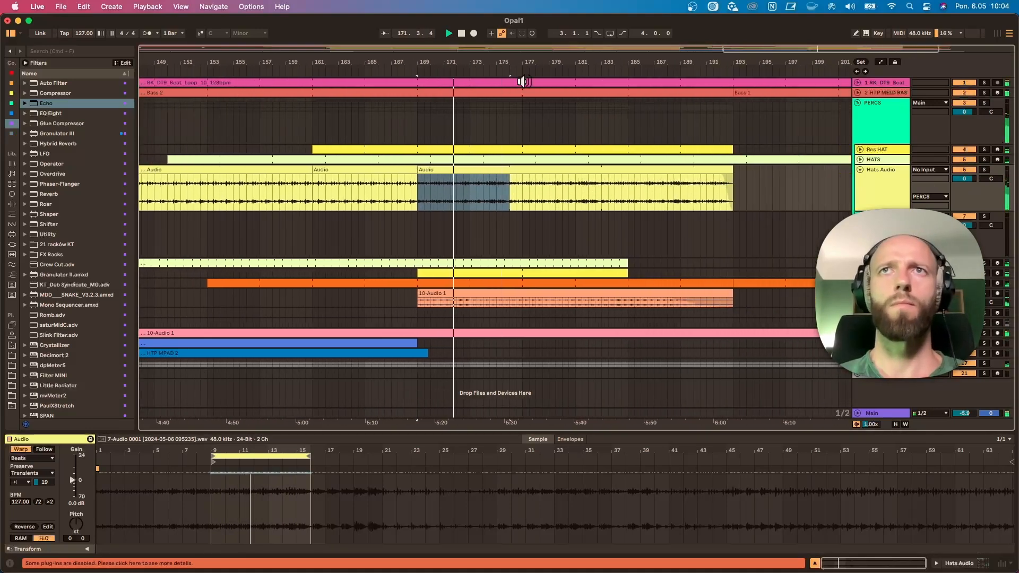
{"action": "left_click", "coordinate": [736, 177], "text": "shift"}
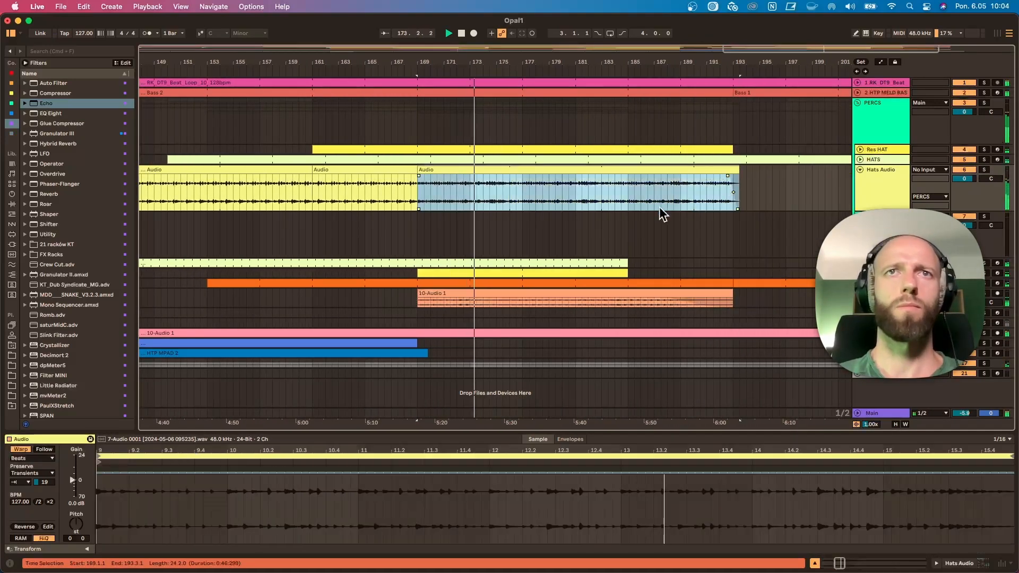
Compare the mix with the Hats Audio track muted and unmuted, collapsing the track and showing the whole arrangement, and stop playback.
{"action": "left_click", "coordinate": [965, 170]}
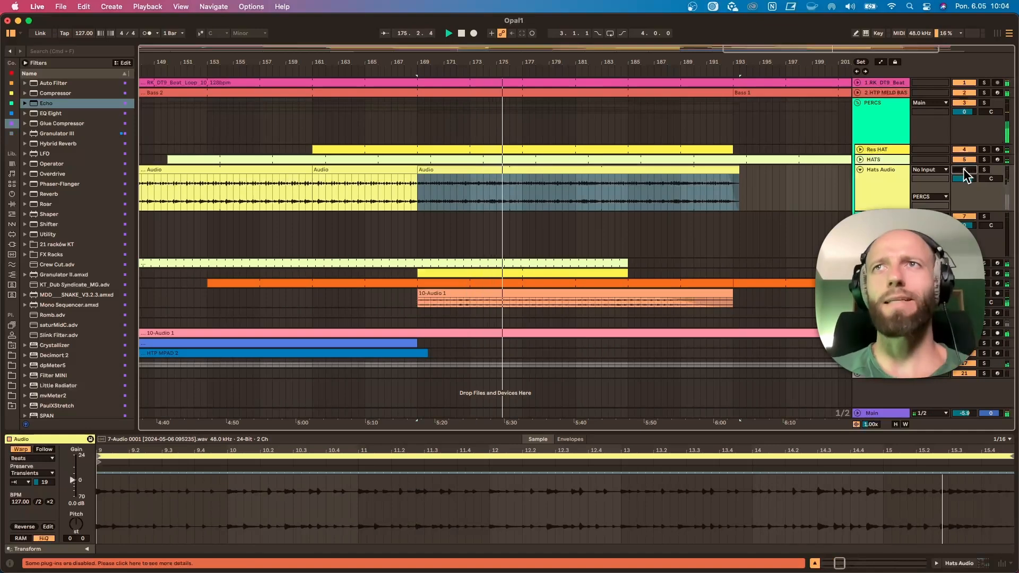
{"action": "left_click", "coordinate": [964, 169]}
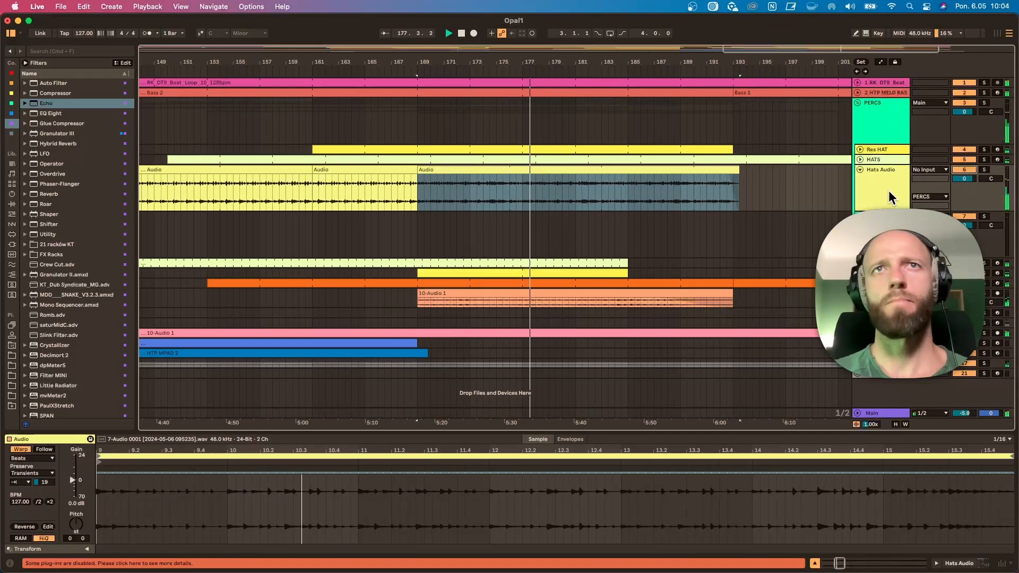
{"action": "left_click", "coordinate": [859, 170]}
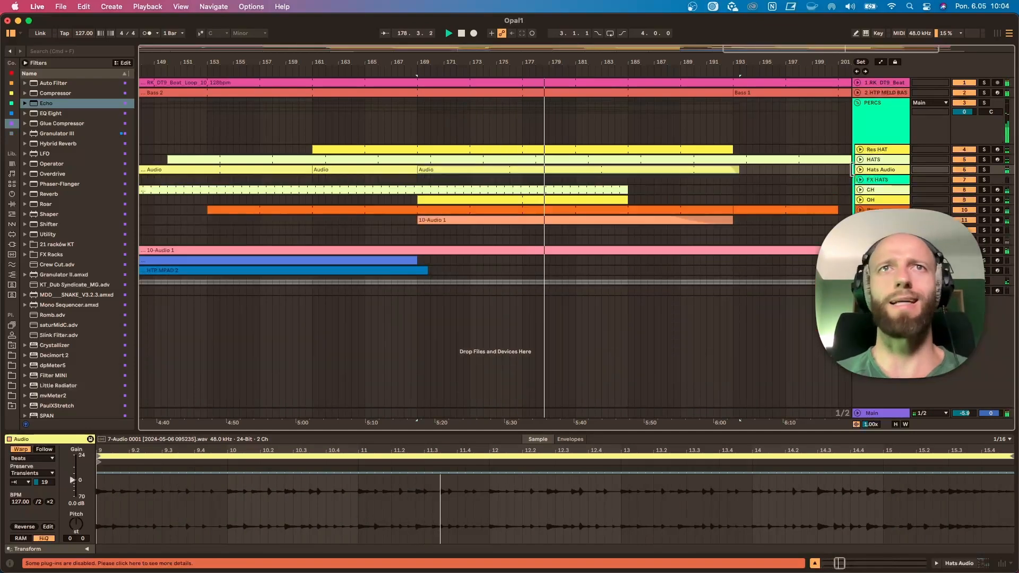
{"action": "double_click", "coordinate": [485, 60]}
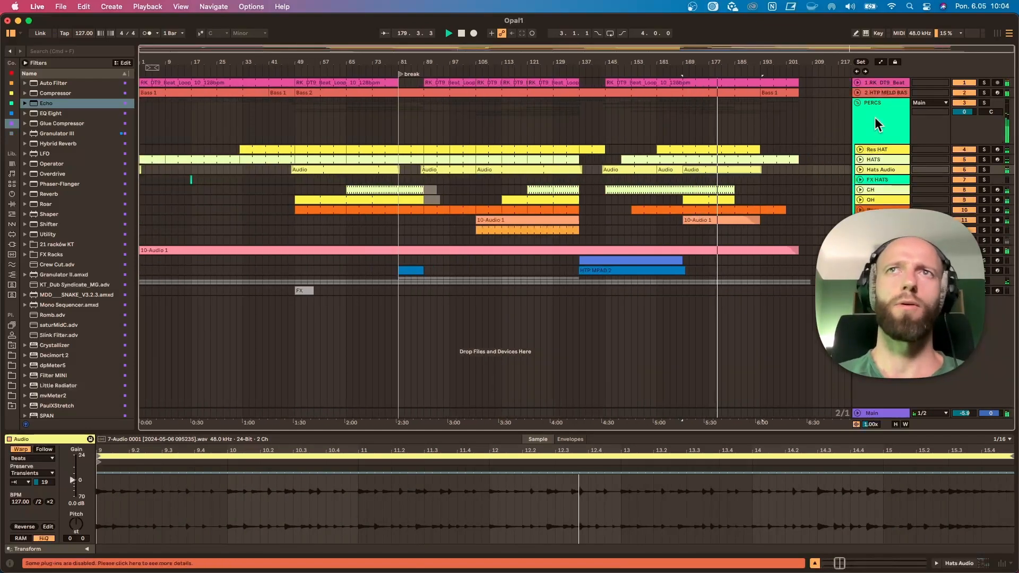
{"action": "left_click", "coordinate": [964, 170]}
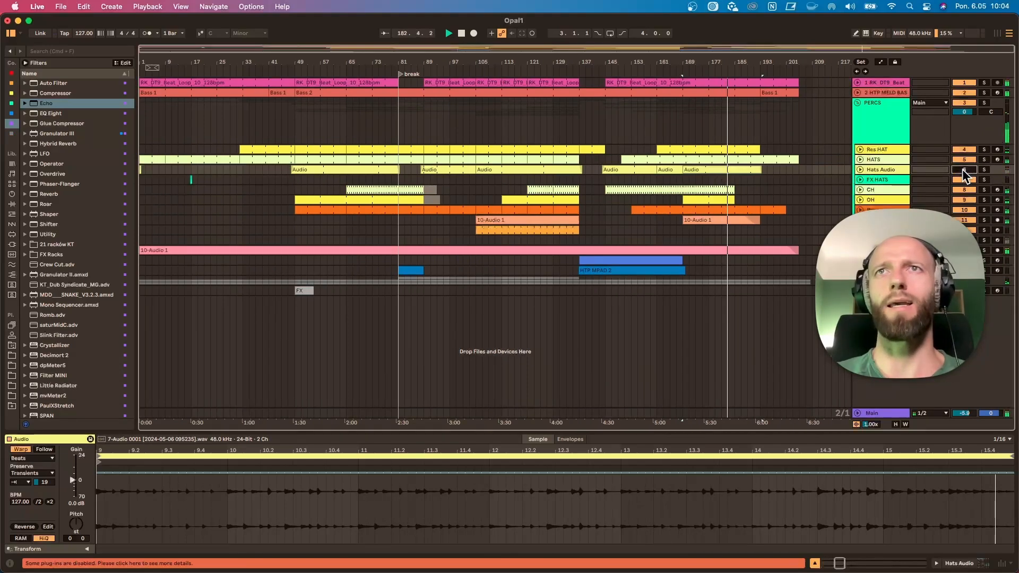
{"action": "left_click", "coordinate": [964, 170]}
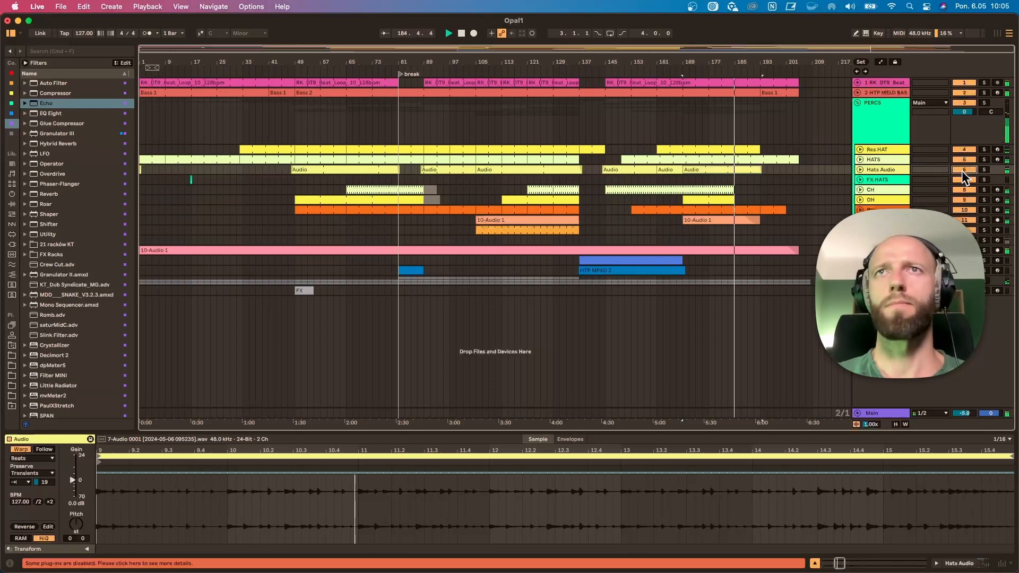
{"action": "key", "text": "space"}
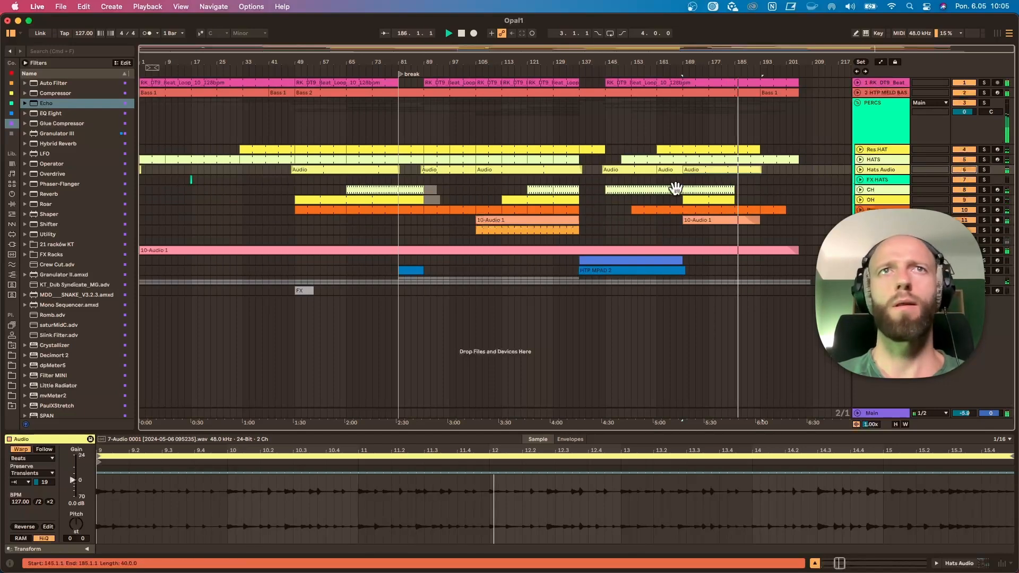
Inspect the CH, FX HATS, Hats Audio and OH lanes and play the OH clip from bar 113.
{"action": "left_click", "coordinate": [302, 190]}
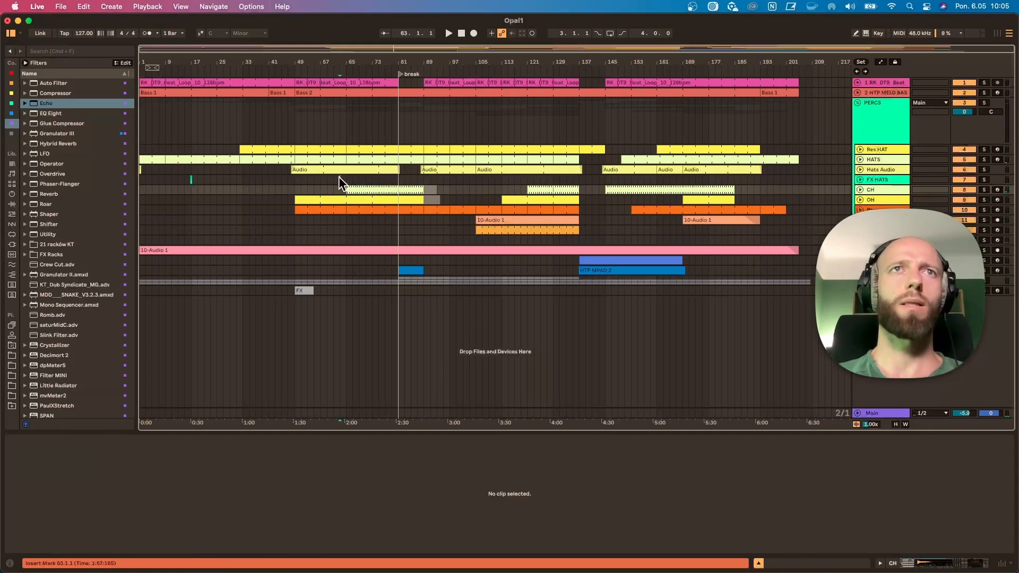
{"action": "left_click", "coordinate": [340, 179]}
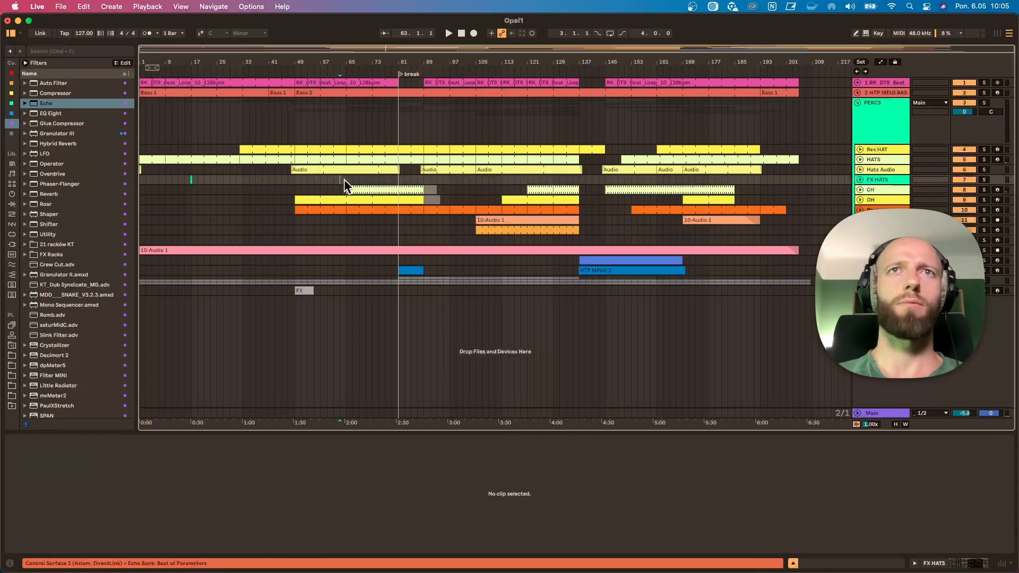
{"action": "left_click", "coordinate": [321, 199]}
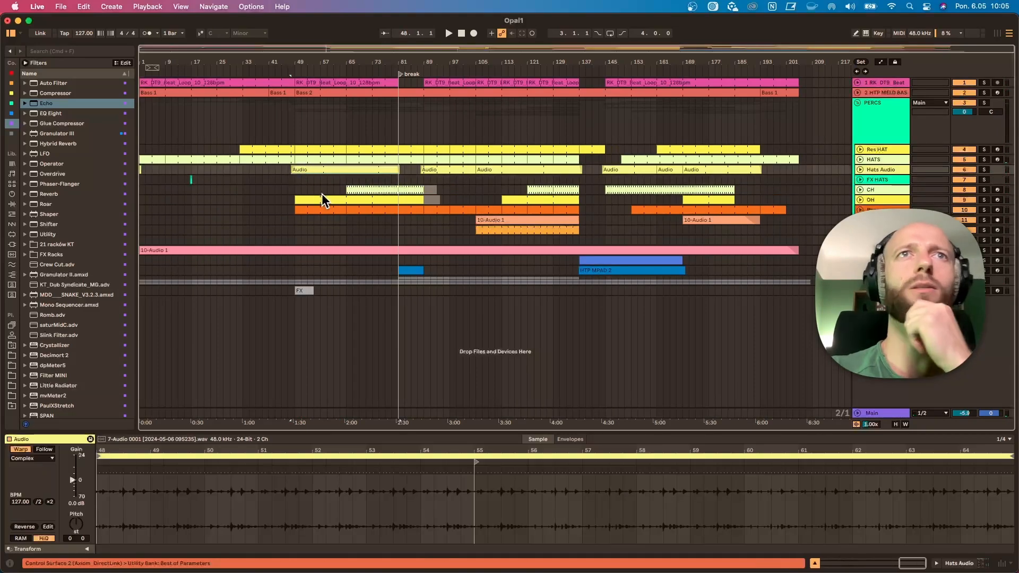
{"action": "left_click", "coordinate": [550, 195]}
{"action": "key", "text": "space"}
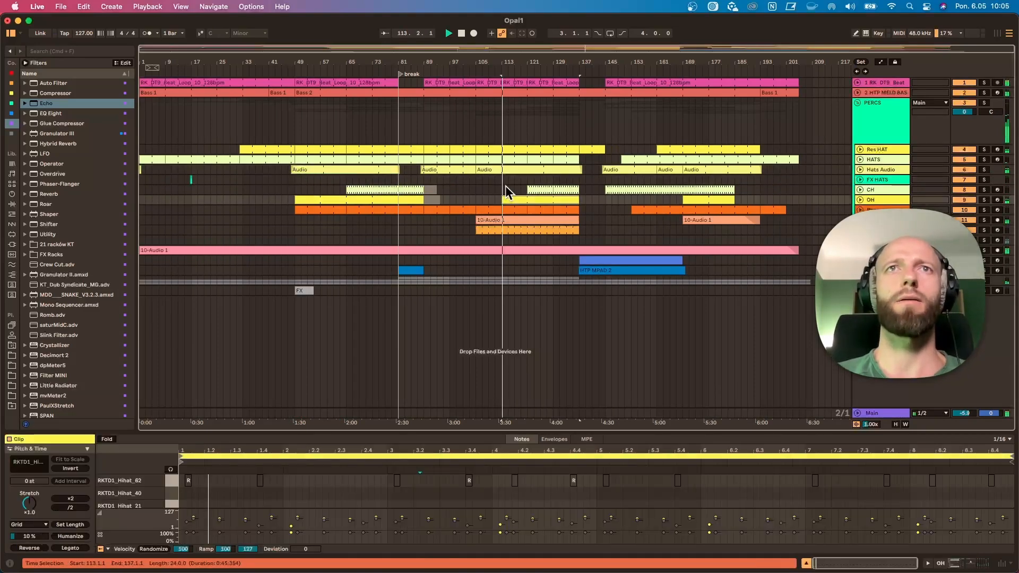
{"action": "left_click", "coordinate": [496, 190]}
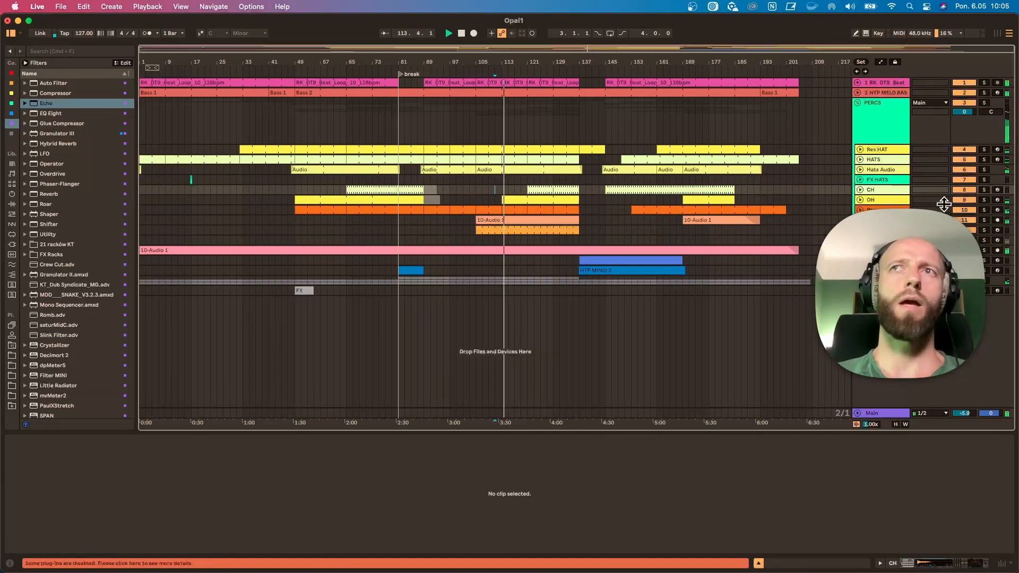
Audition the OH clips in the mix around bar 169 and from bar 49.
{"action": "left_click", "coordinate": [689, 201]}
{"action": "left_click", "coordinate": [680, 203]}
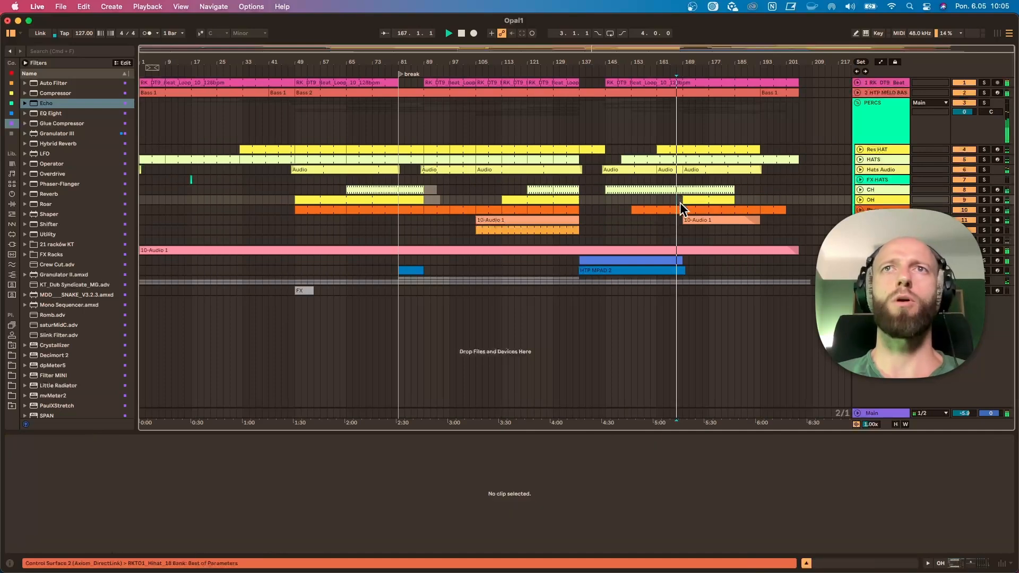
{"action": "left_click", "coordinate": [683, 200]}
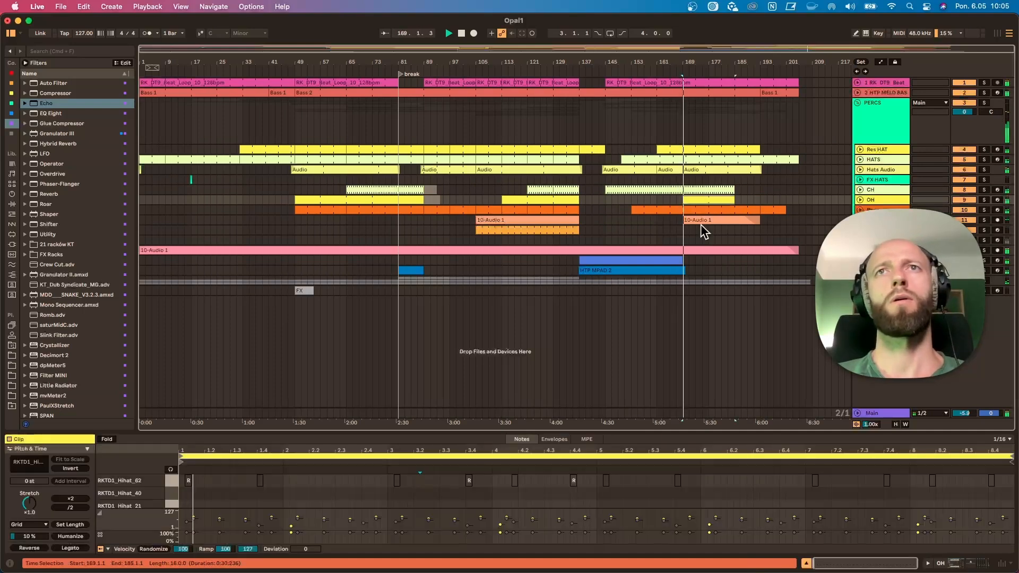
{"action": "left_click", "coordinate": [291, 202]}
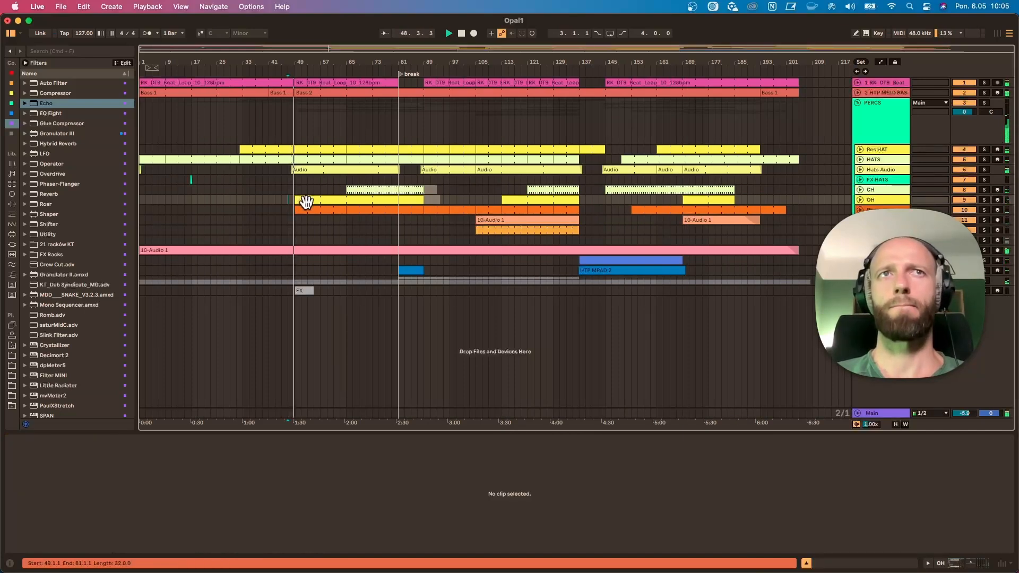
{"action": "left_click", "coordinate": [303, 200]}
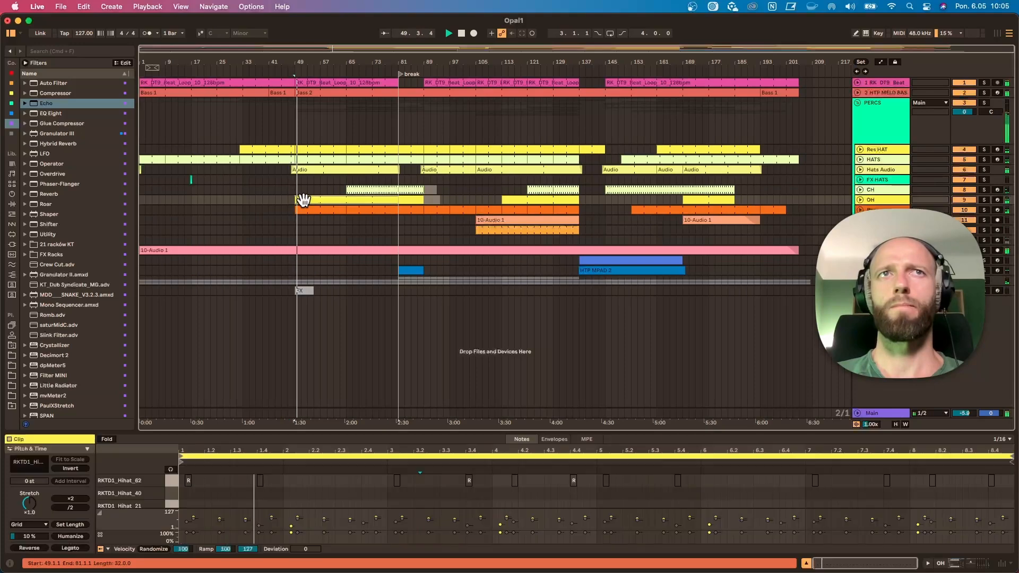
Duplicate the OH track and delete the duplicate's clips from bar 113 onward.
{"action": "left_click", "coordinate": [890, 207]}
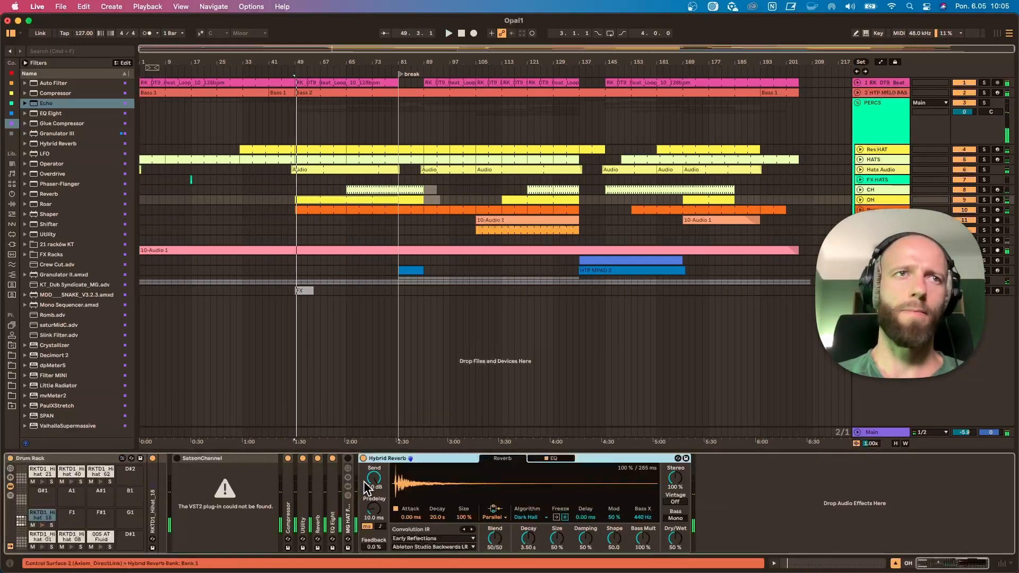
{"action": "left_click", "coordinate": [892, 200]}
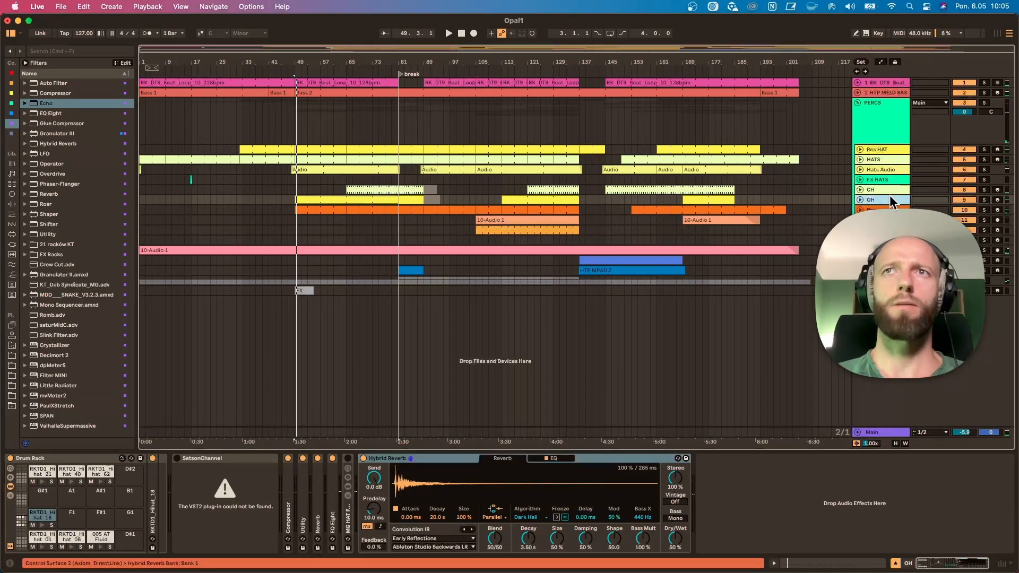
{"action": "key", "text": "super+d"}
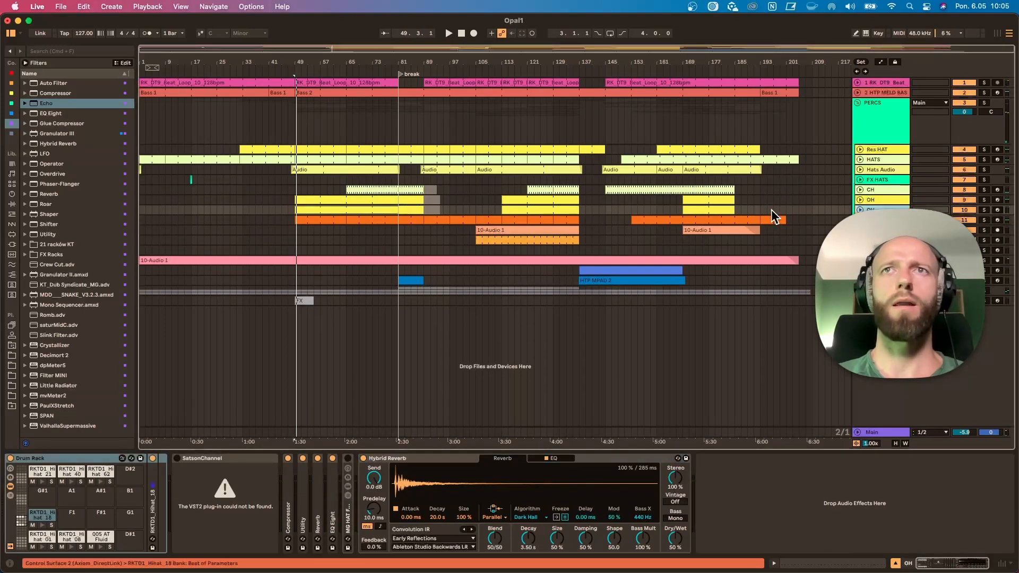
{"action": "left_click_drag", "start_coordinate": [772, 211], "coordinate": [301, 213]}
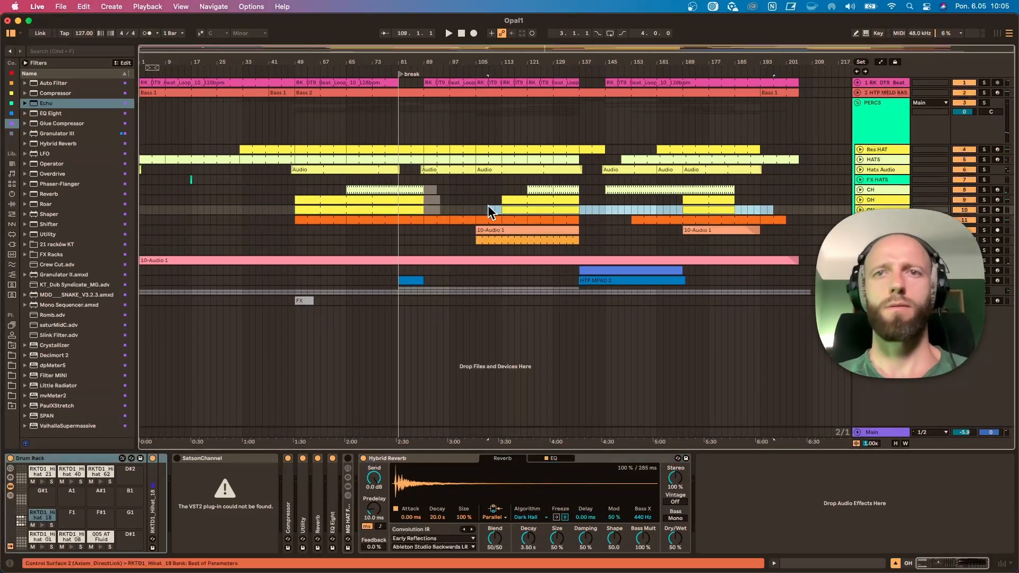
{"action": "key", "text": "Delete"}
Delete the original OH track's clip between bars 49 and 81 and lower its Hybrid Reverb Dry/Wet.
{"action": "left_click", "coordinate": [391, 200]}
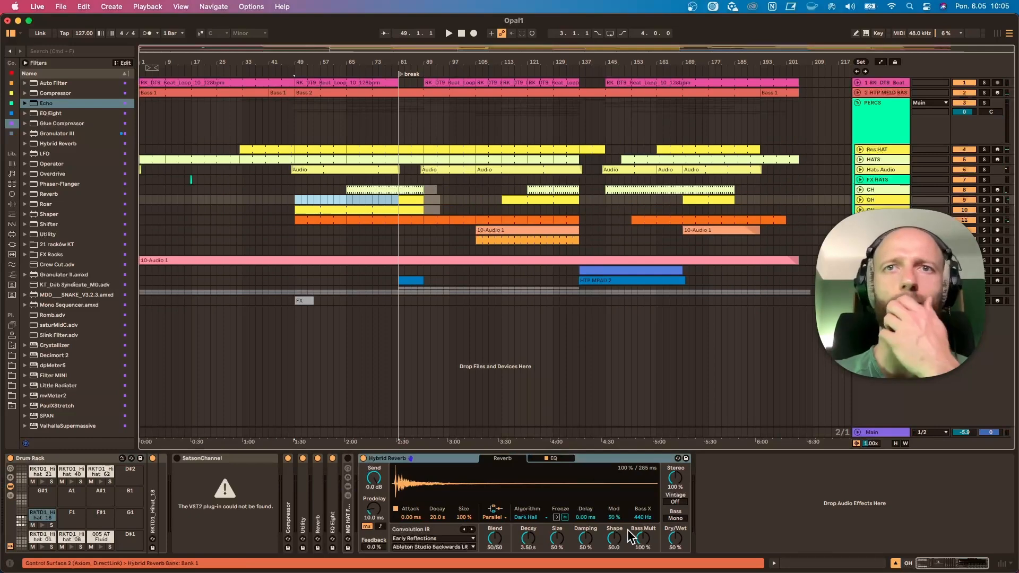
{"action": "left_click_drag", "start_coordinate": [674, 542], "coordinate": [674, 555]}
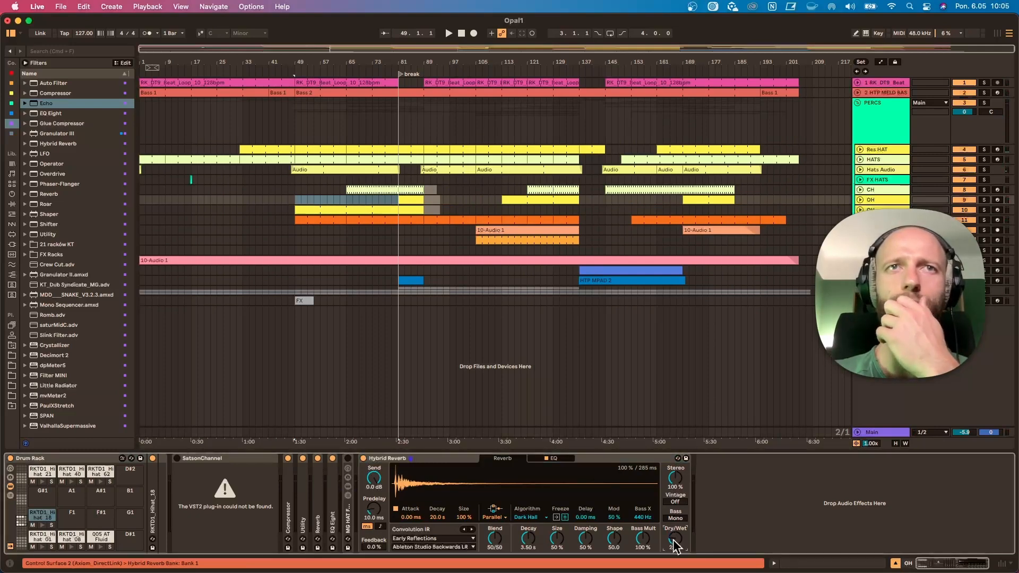
Move all RKTD1_Hihat_18 notes in the duplicated OH clip to RKTD1_Hihat_40 during playback.
{"action": "left_click", "coordinate": [318, 212]}
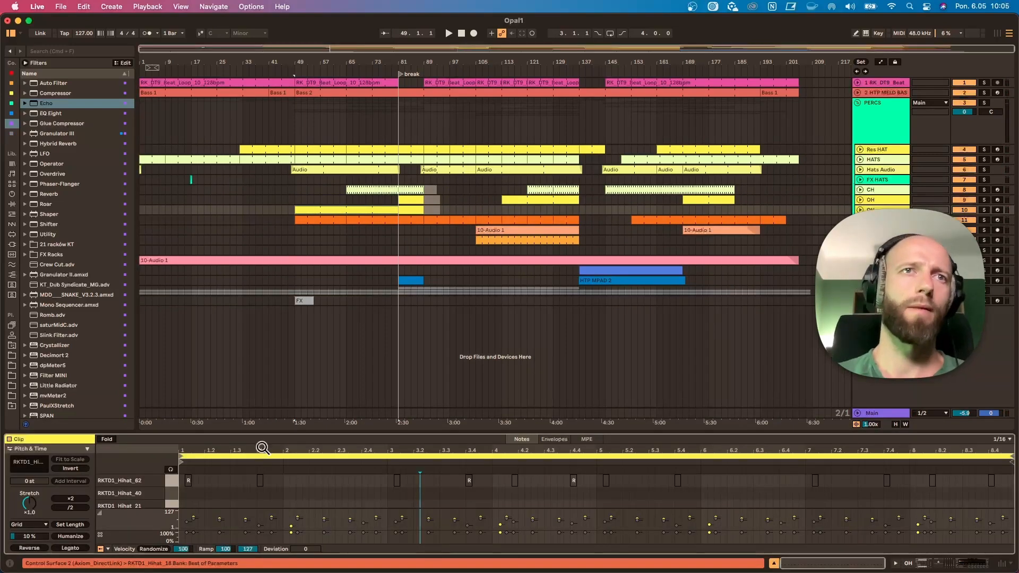
{"action": "left_click_drag", "start_coordinate": [257, 433], "coordinate": [257, 280]}
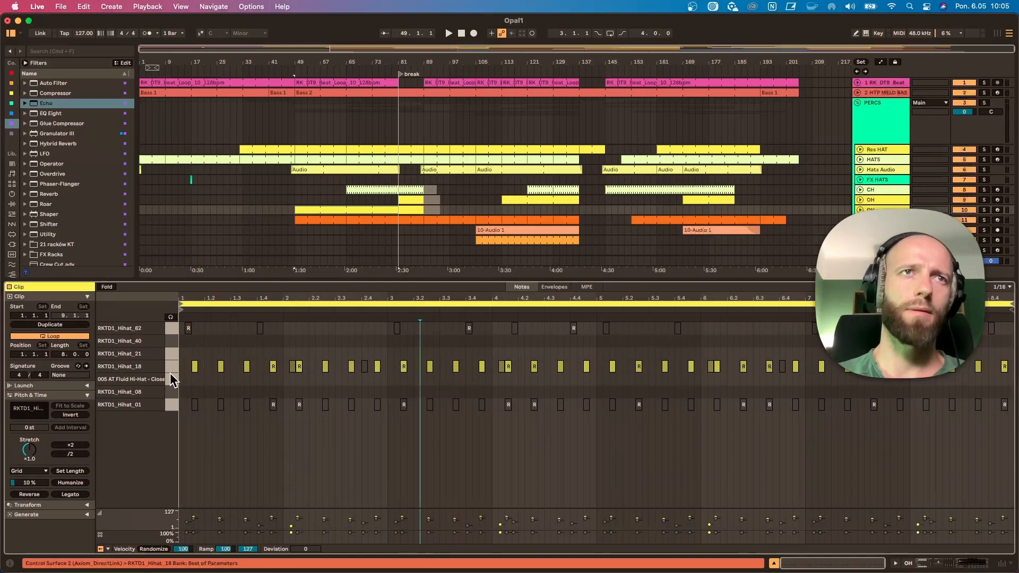
{"action": "left_click", "coordinate": [176, 371]}
{"action": "key", "text": "space"}
{"action": "key", "text": "Up"}
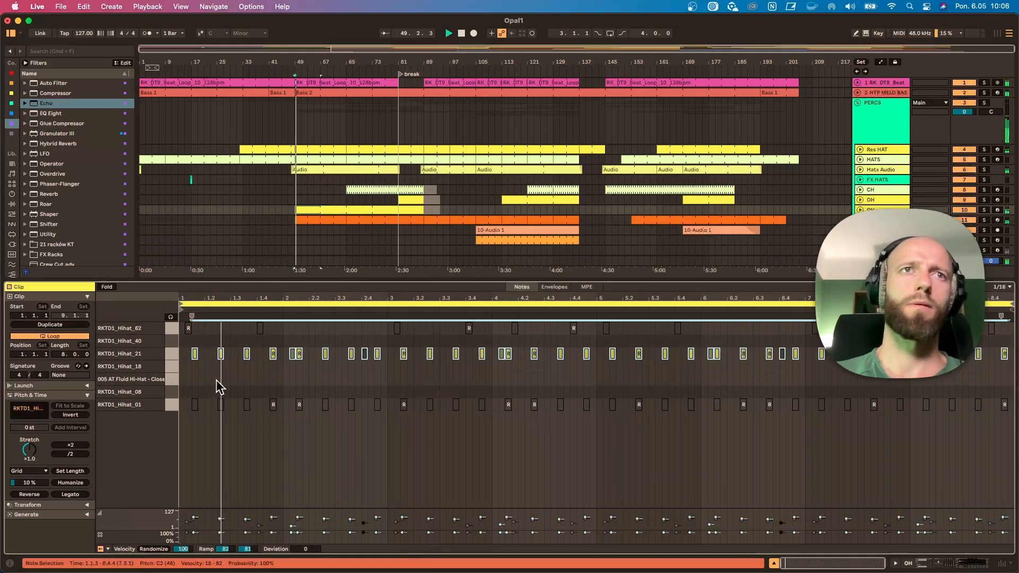
{"action": "key", "text": "Up"}
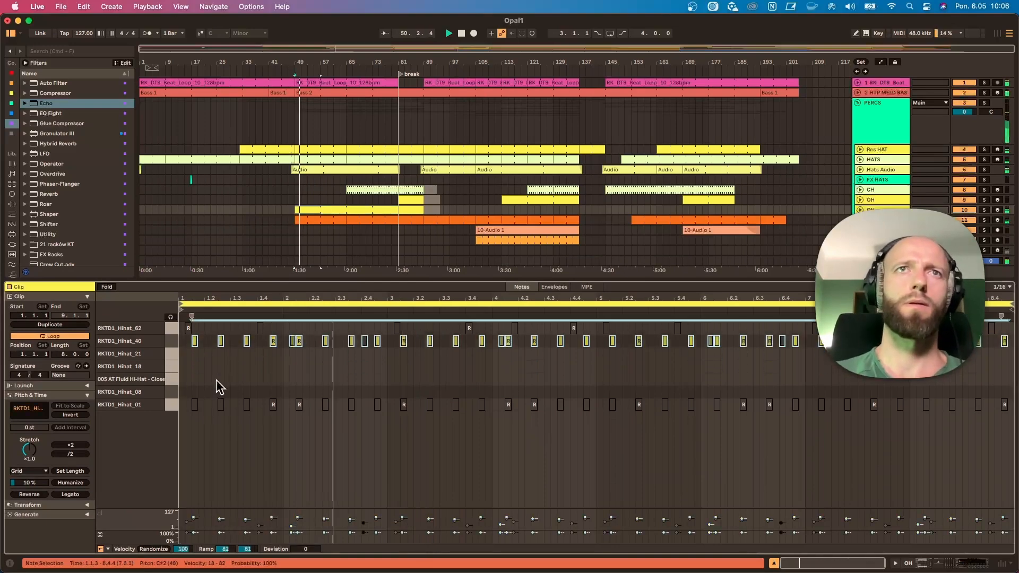
Solo the duplicated OH track, restart playback and set its Hybrid Reverb Dry/Wet to 8.7%.
{"action": "left_click", "coordinate": [984, 211]}
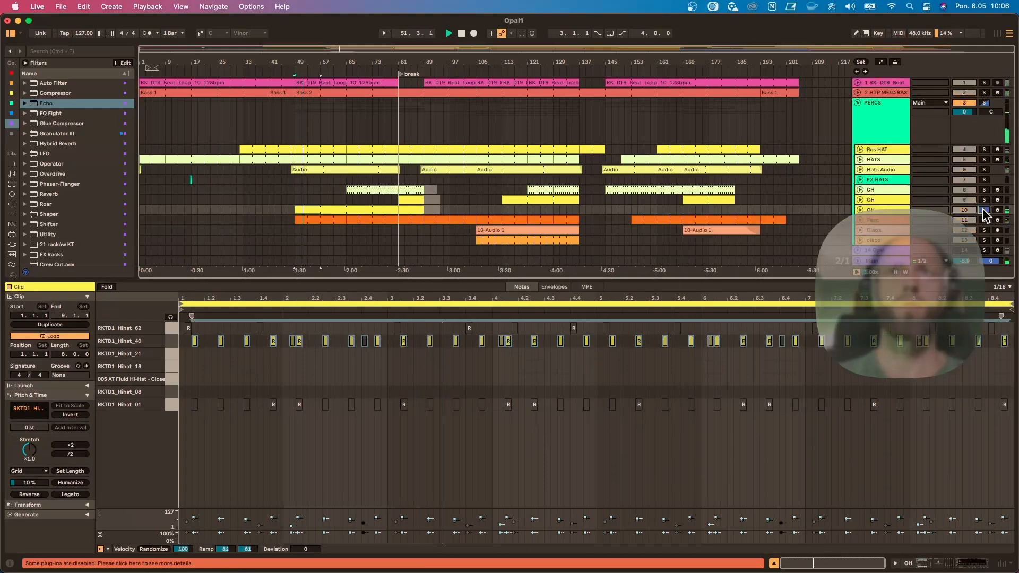
{"action": "double_click", "coordinate": [866, 211]}
{"action": "key", "text": "space"}
{"action": "key", "text": "space"}
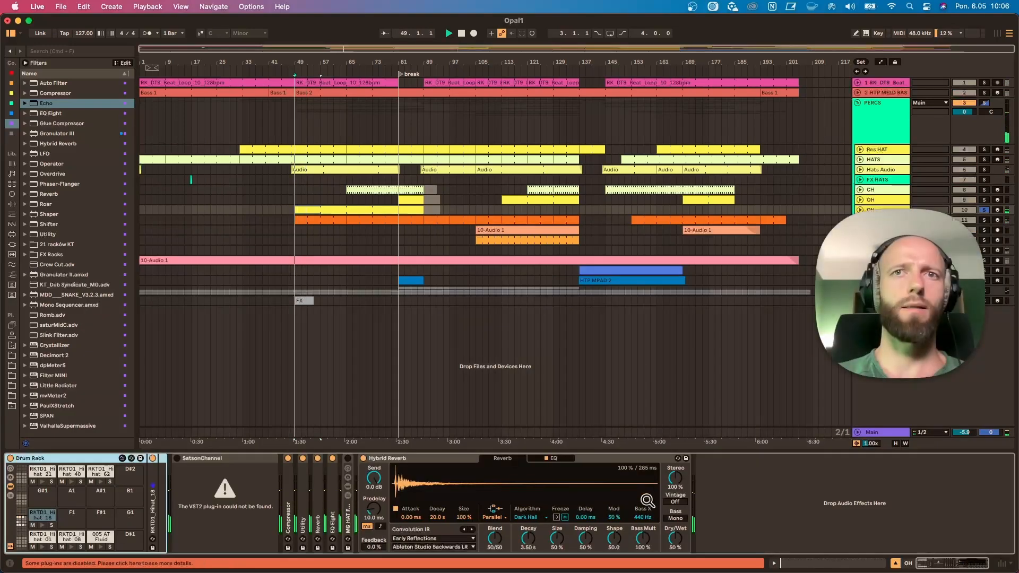
{"action": "left_click_drag", "start_coordinate": [674, 541], "coordinate": [674, 555]}
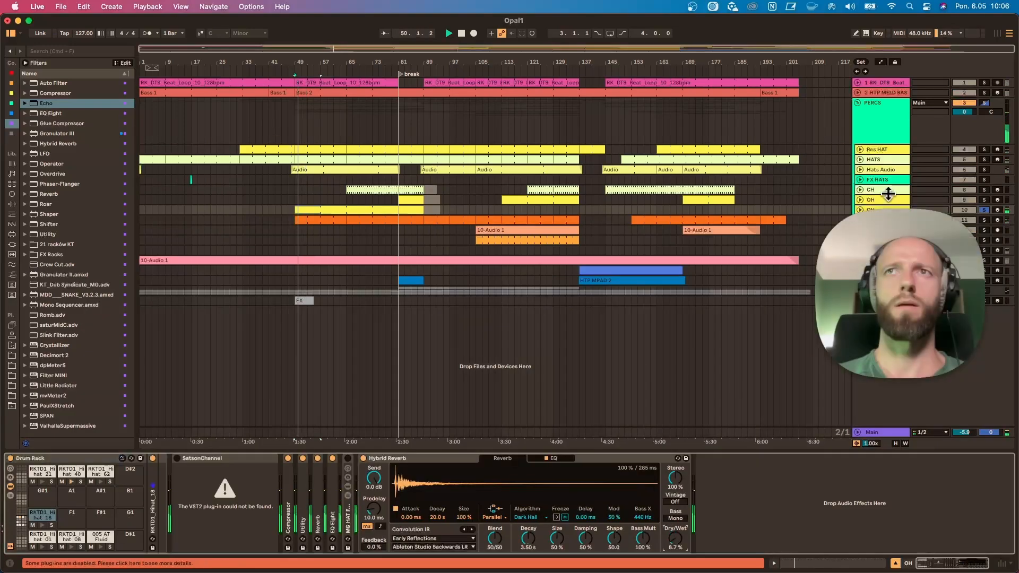
Raise the original OH track's Hybrid Reverb Dry/Wet to 48% and unsolo the duplicated OH track.
{"action": "left_click", "coordinate": [882, 202]}
{"action": "left_click_drag", "start_coordinate": [670, 542], "coordinate": [670, 525]}
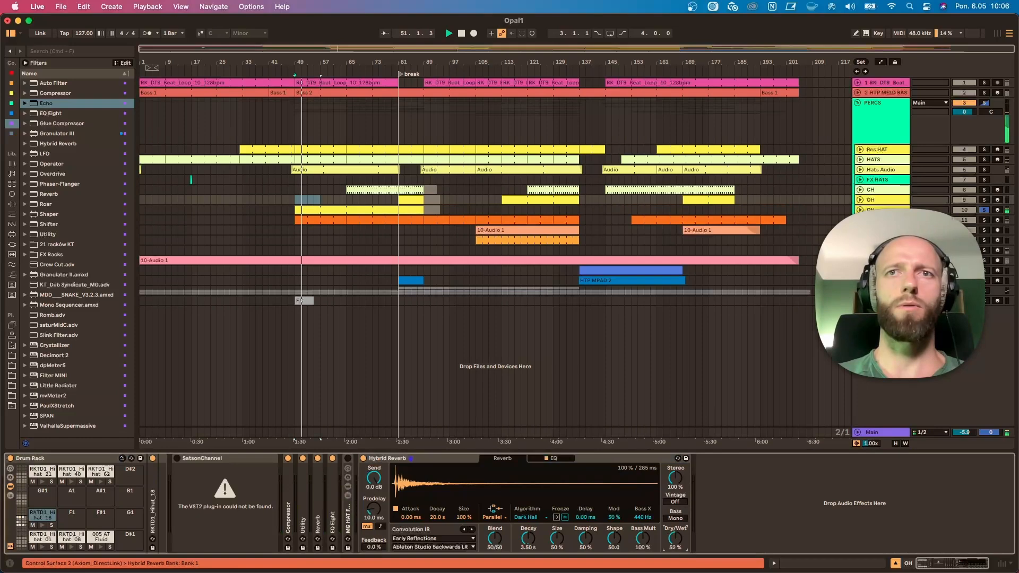
{"action": "left_click", "coordinate": [985, 211]}
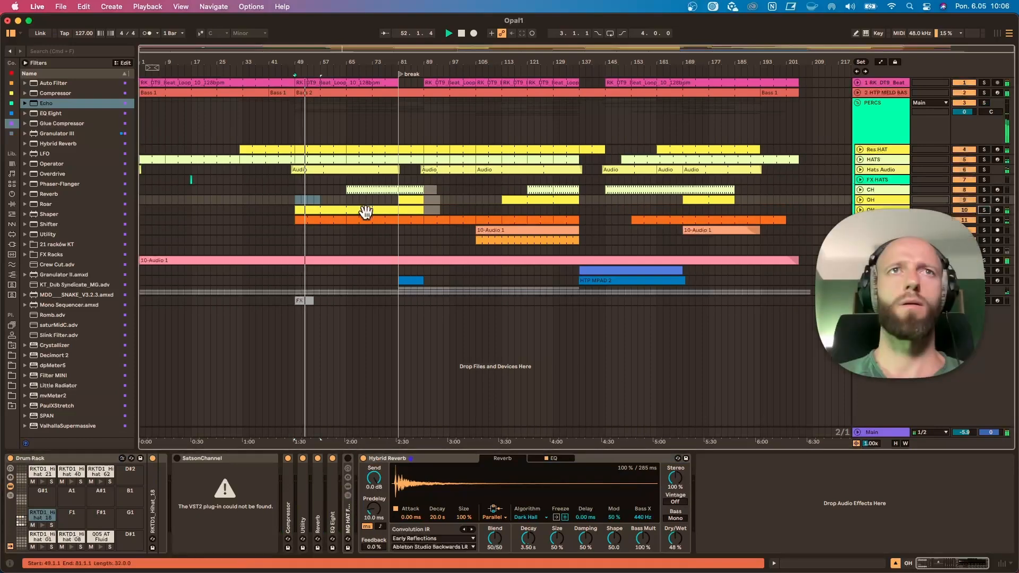
Replay the duplicated OH clip from bar 49 in the mix and soloed, reviewing its notes and devices.
{"action": "left_click", "coordinate": [296, 211]}
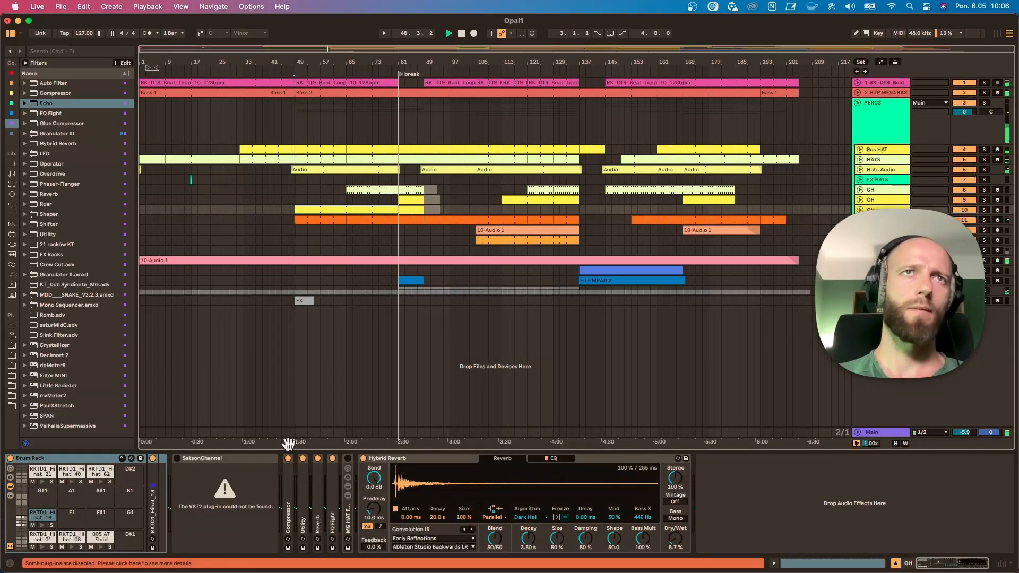
{"action": "left_click", "coordinate": [318, 208]}
{"action": "double_click", "coordinate": [318, 208]}
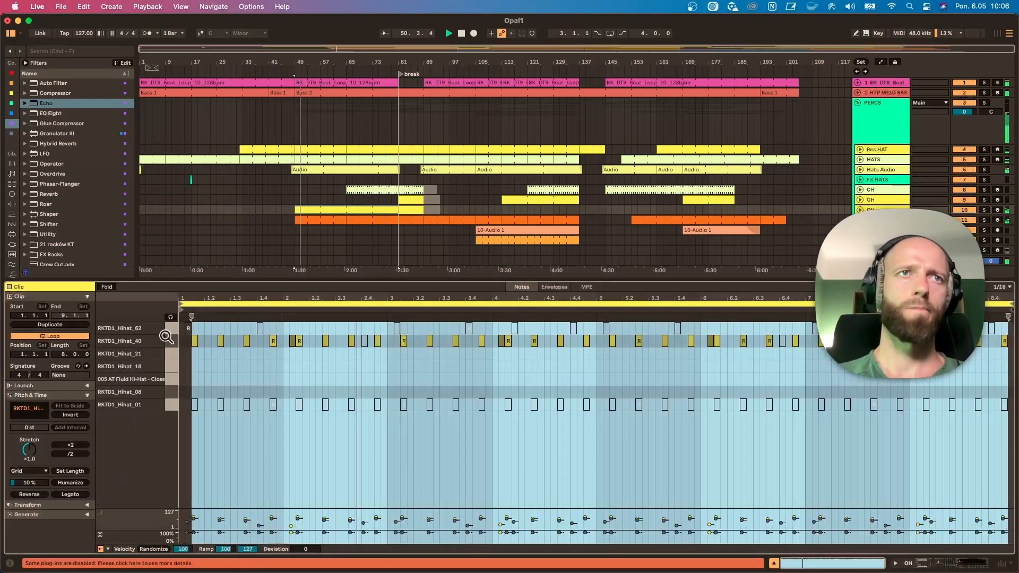
{"action": "left_click", "coordinate": [984, 219]}
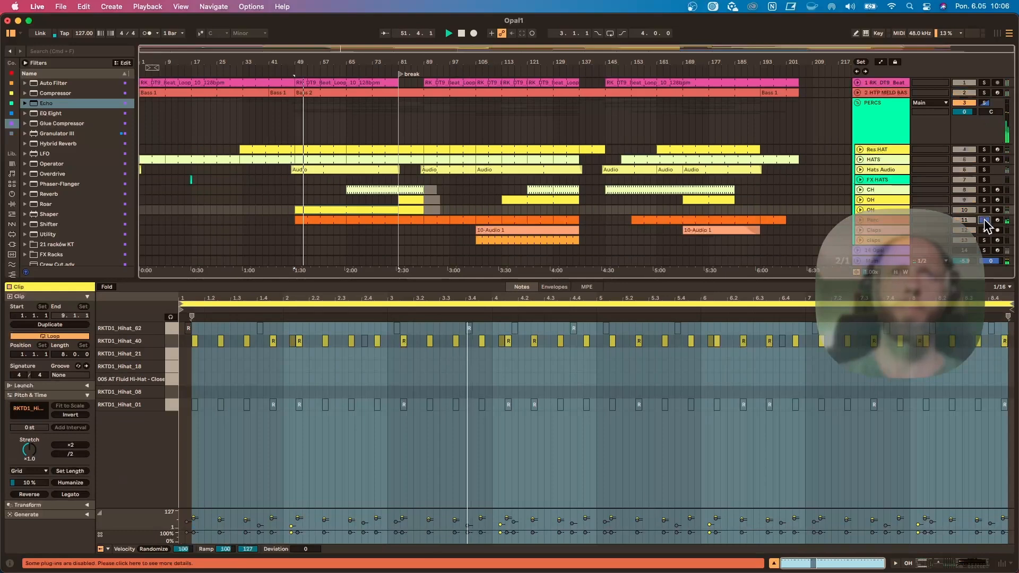
{"action": "left_click", "coordinate": [985, 210]}
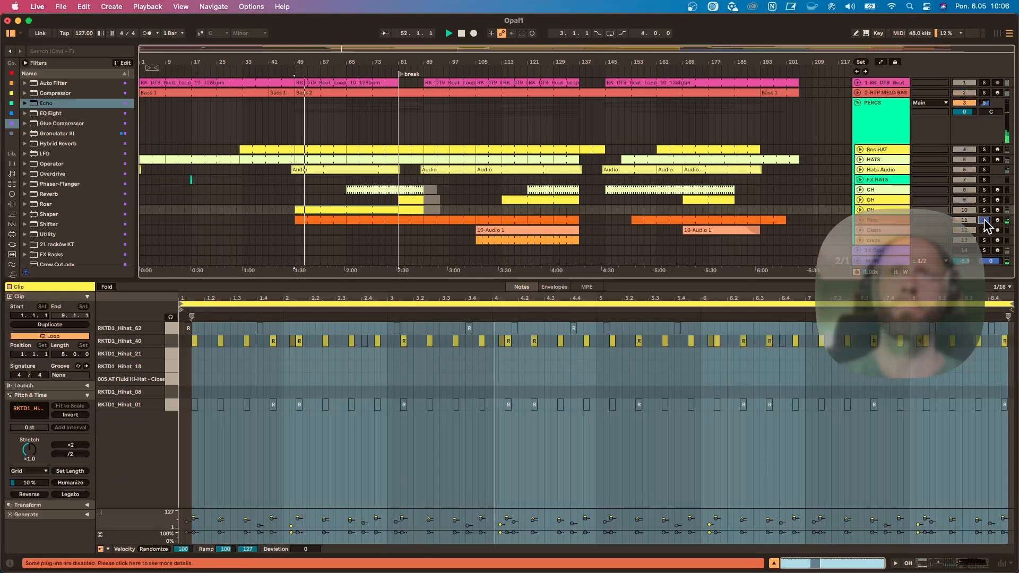
{"action": "left_click", "coordinate": [871, 211]}
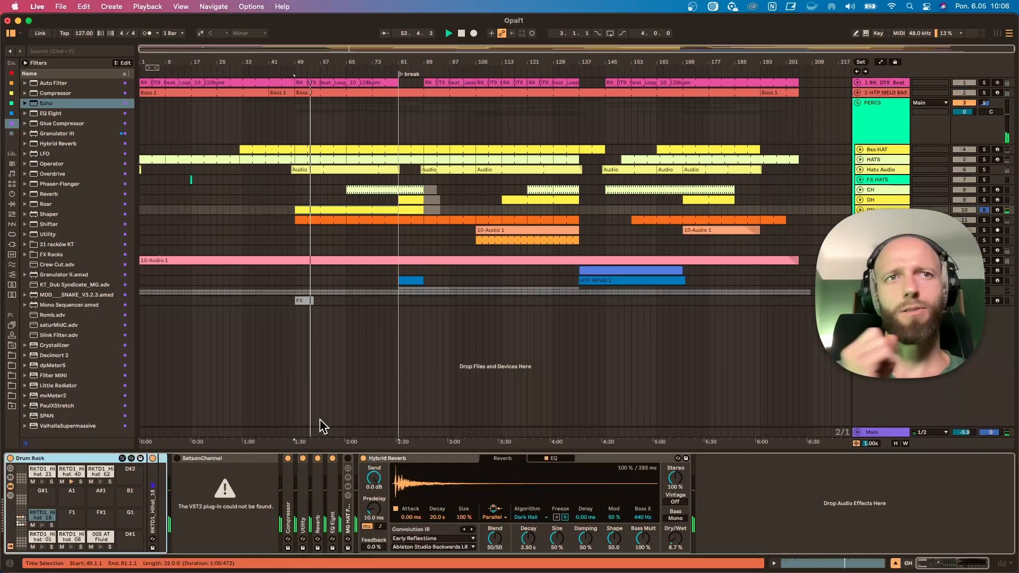
Audition the duplicated OH track's Drum Rack pads, inspect the RKTD1_Hihat_40 sample and replay from bar 49.
{"action": "key", "text": "space"}
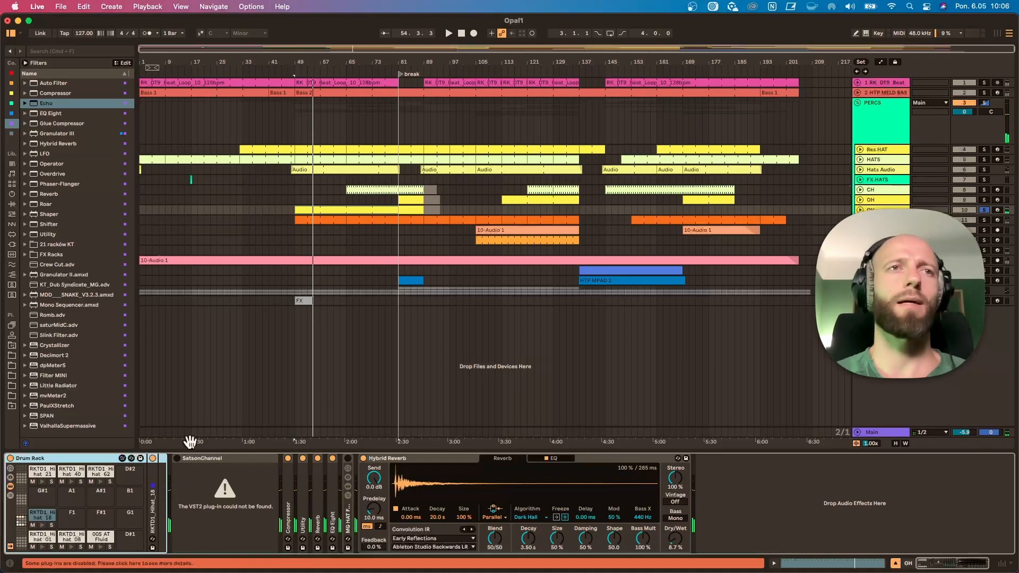
{"action": "left_click", "coordinate": [100, 482]}
{"action": "left_click", "coordinate": [97, 546]}
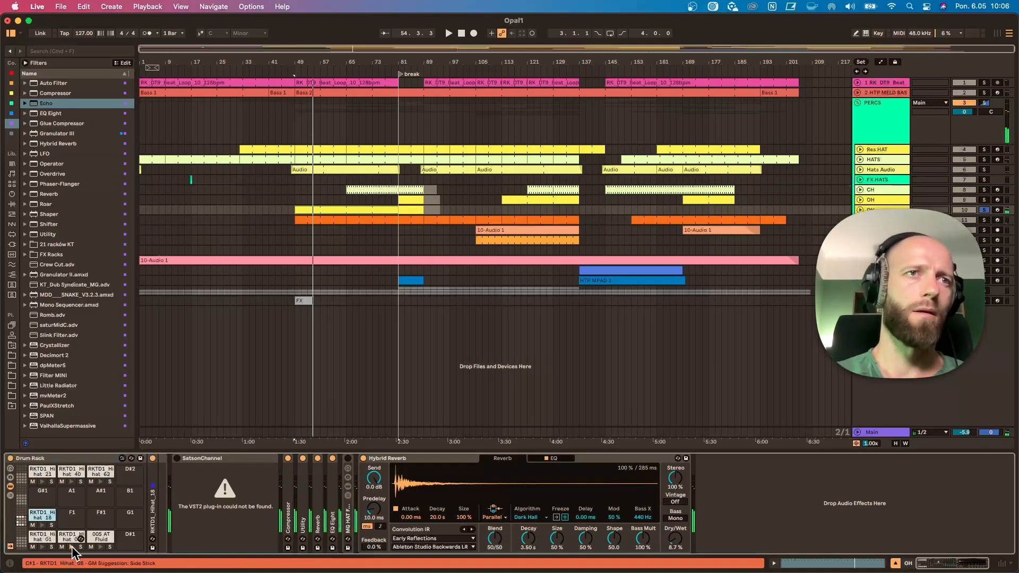
{"action": "left_click", "coordinate": [40, 525]}
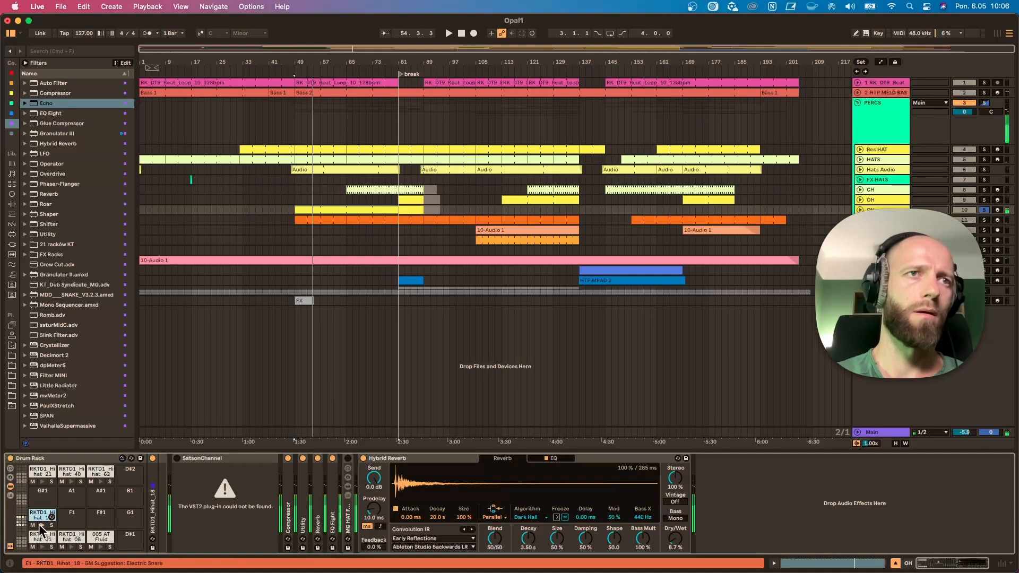
{"action": "key", "text": "space"}
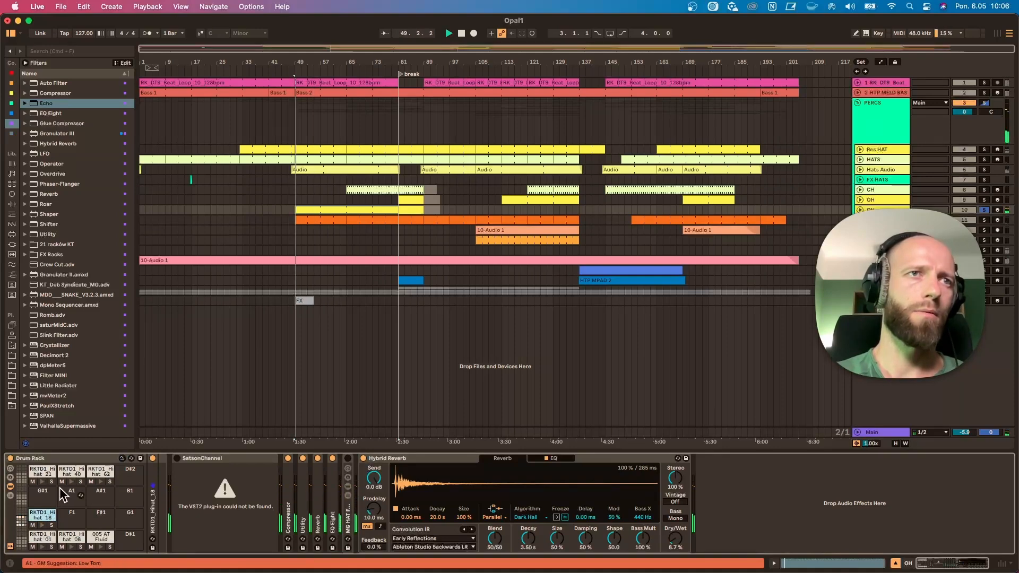
{"action": "left_click", "coordinate": [77, 474]}
{"action": "key", "text": "space"}
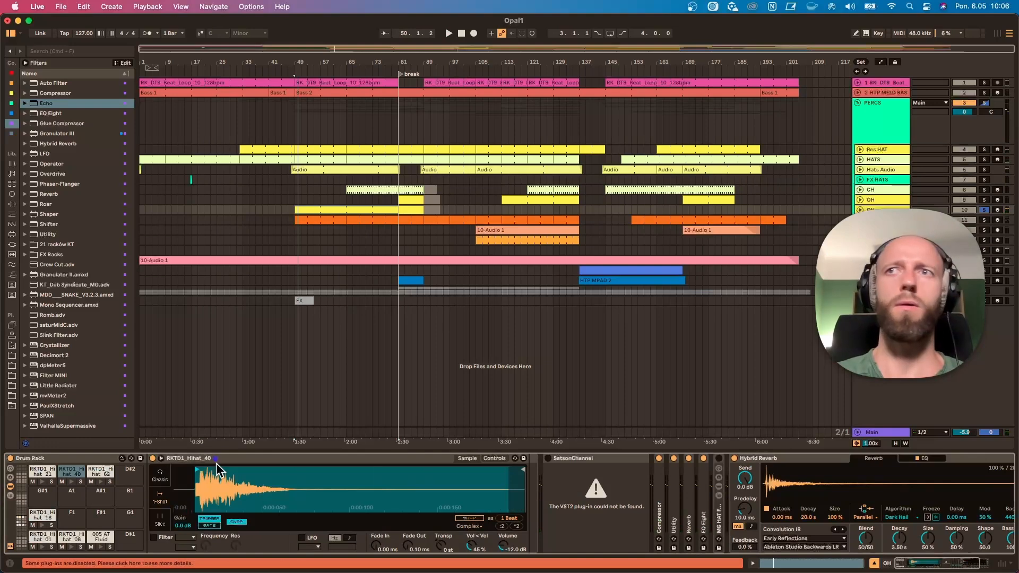
{"action": "left_click", "coordinate": [292, 202]}
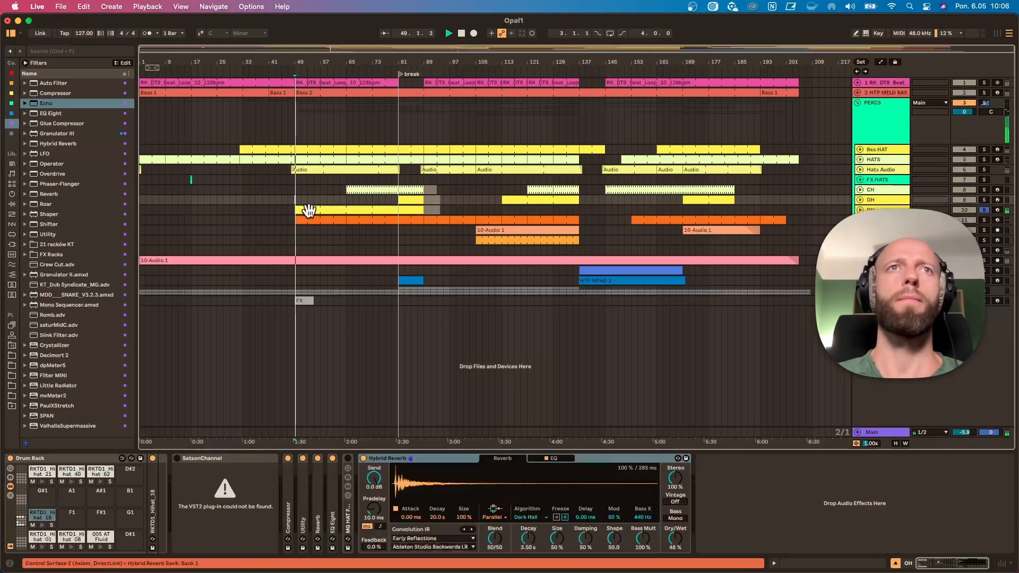
Solo the RK_DT9 beat track and audition the RKTD1_Hihat_62 and 005 AT Fluid pads in the duplicated OH track's Drum Rack.
{"action": "left_click", "coordinate": [984, 83]}
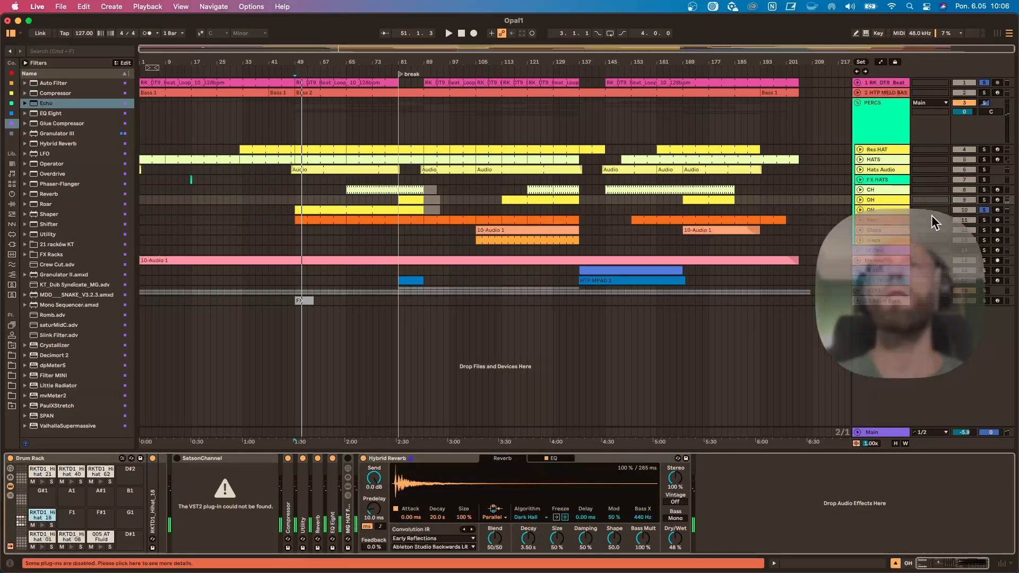
{"action": "left_click", "coordinate": [875, 208]}
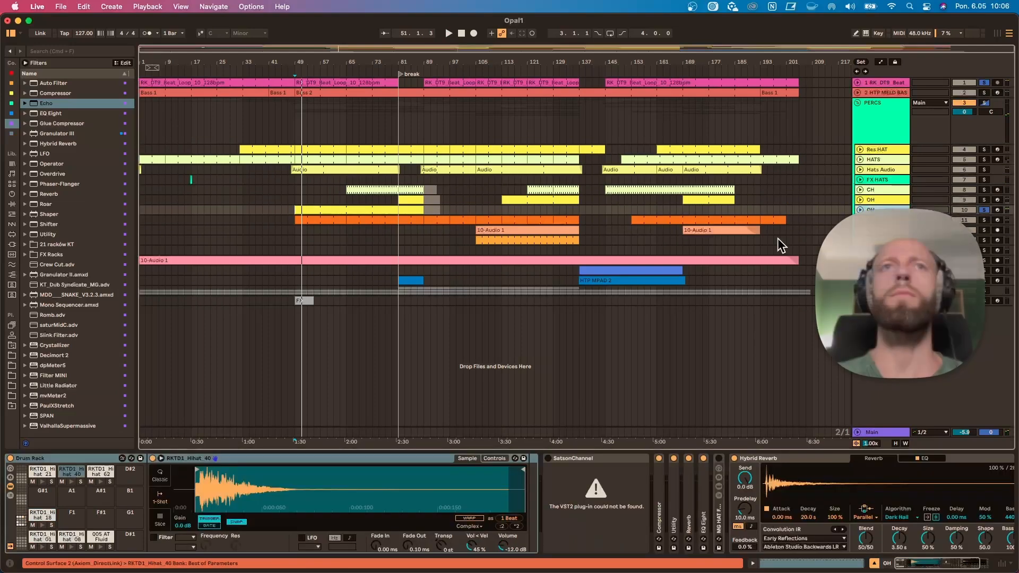
{"action": "left_click", "coordinate": [99, 482]}
{"action": "left_click", "coordinate": [100, 539]}
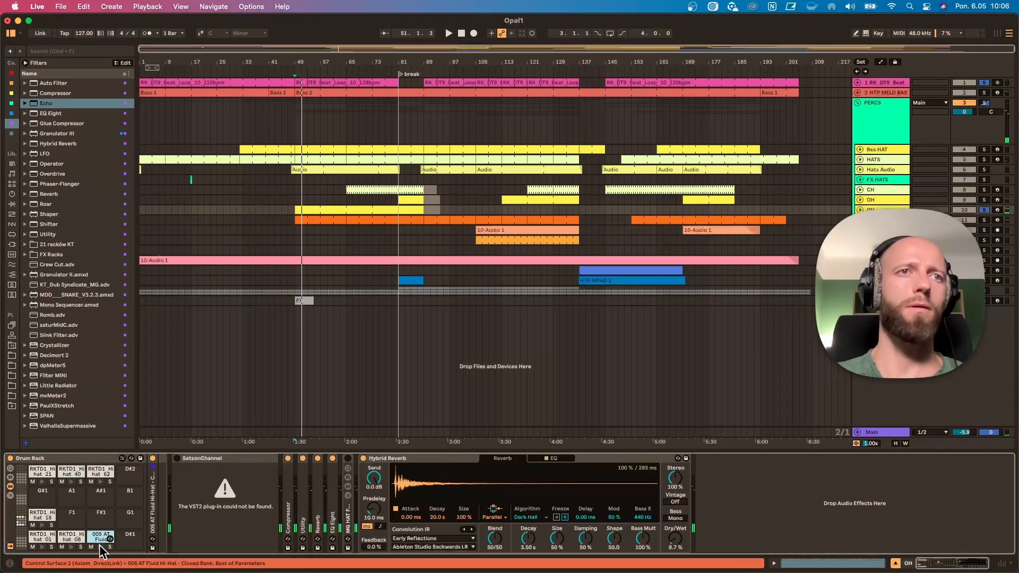
{"action": "left_click", "coordinate": [65, 51]}
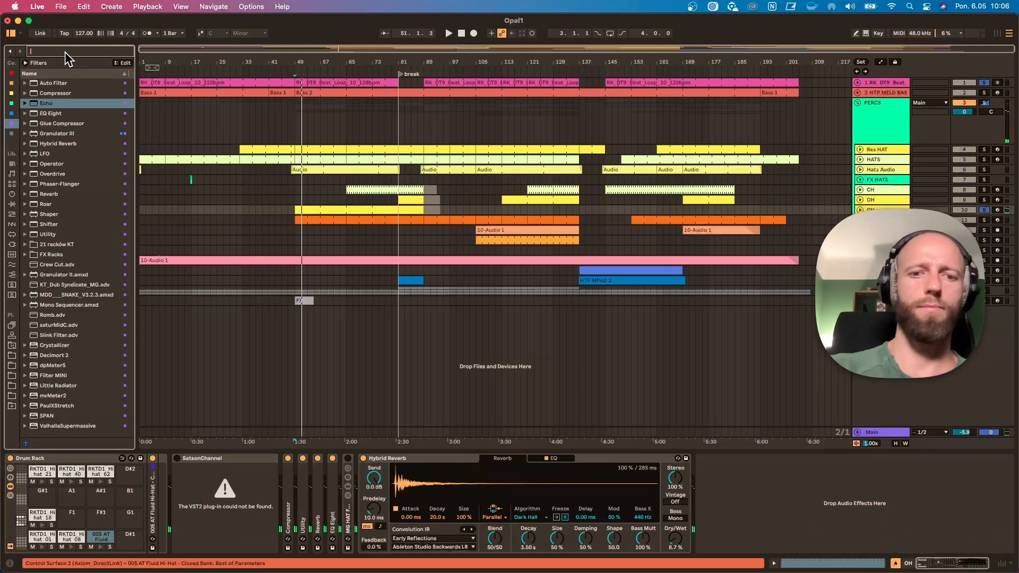
{"action": "type", "text": "open h"}
{"action": "key", "text": "super+a"}
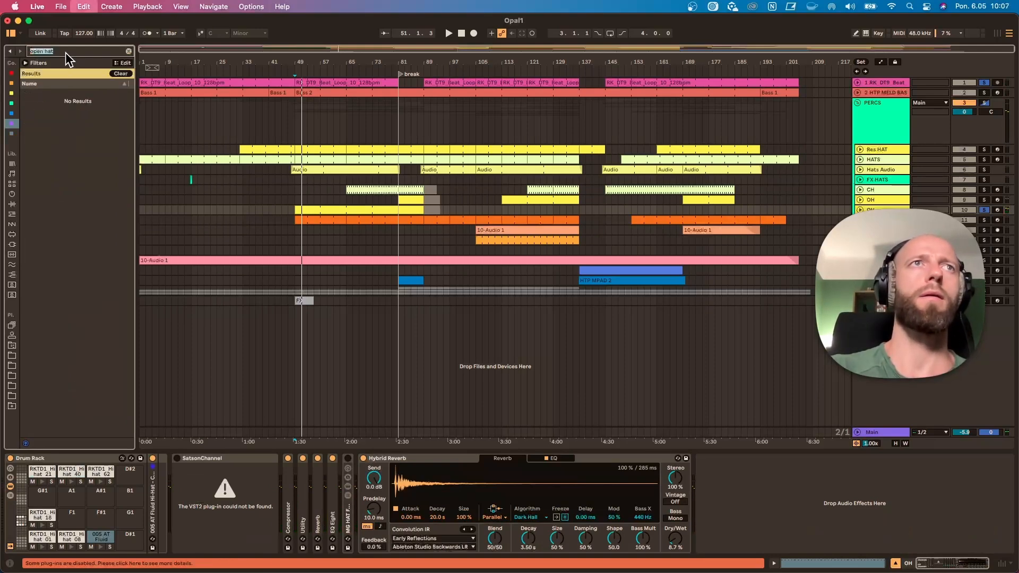
{"action": "key", "text": "BackSpace"}
Browse the library's drum kits and drum hits and search them for "open".
{"action": "left_click", "coordinate": [12, 184]}
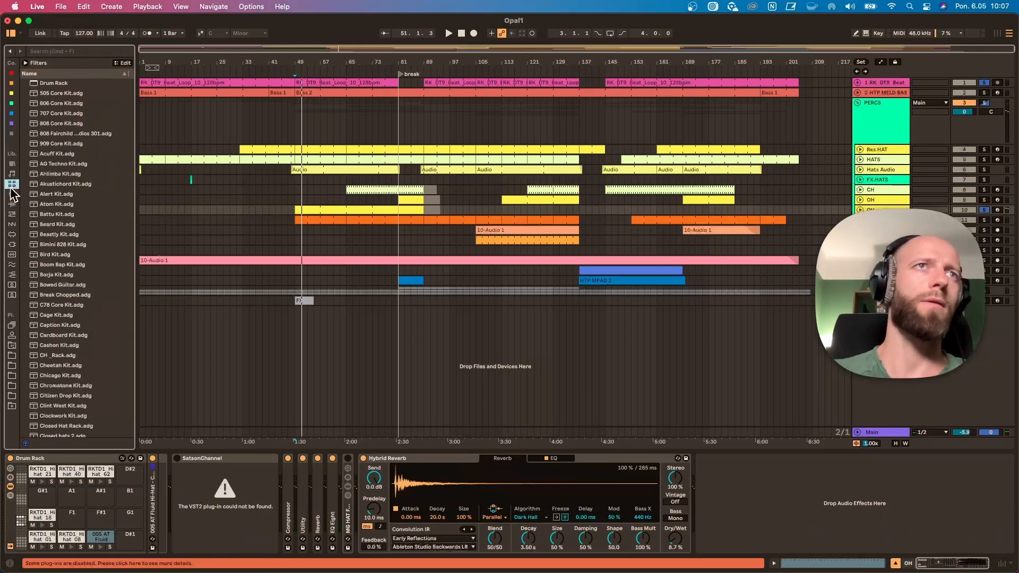
{"action": "scroll", "coordinate": [59, 257], "scroll_direction": "down", "scroll_amount": 10}
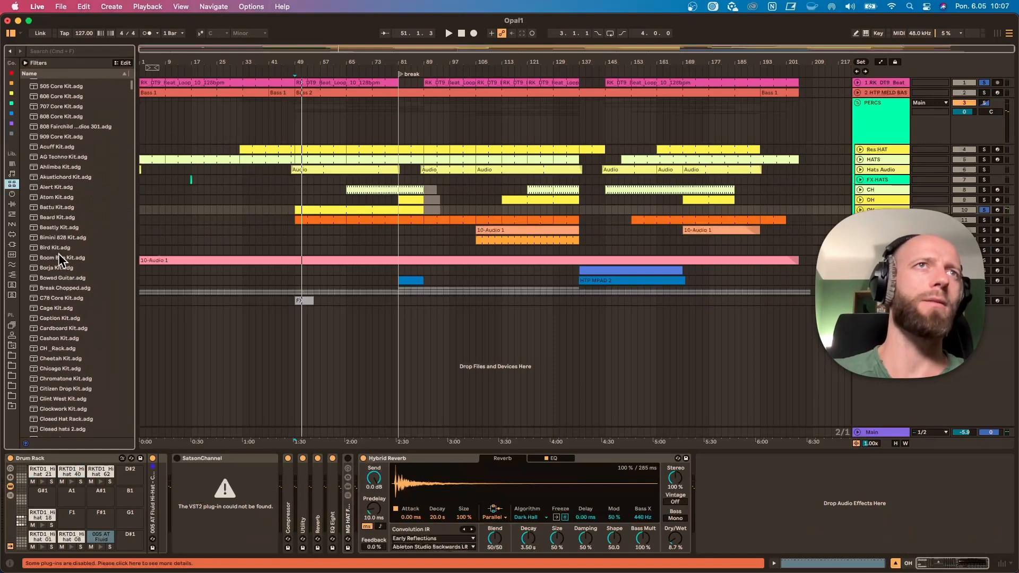
{"action": "scroll", "coordinate": [59, 261], "scroll_direction": "down", "scroll_amount": 15}
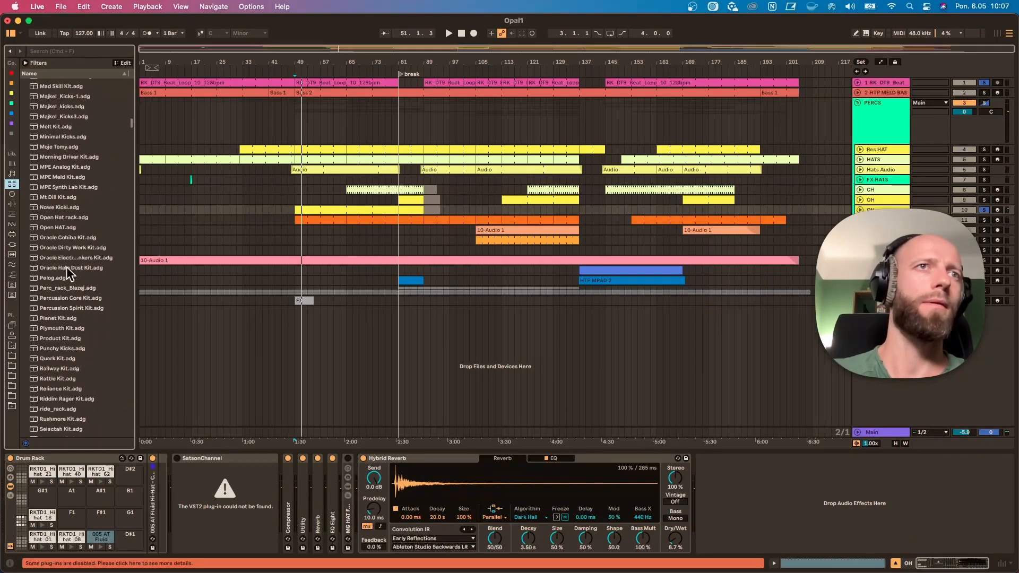
{"action": "scroll", "coordinate": [58, 227], "scroll_direction": "down", "scroll_amount": 12}
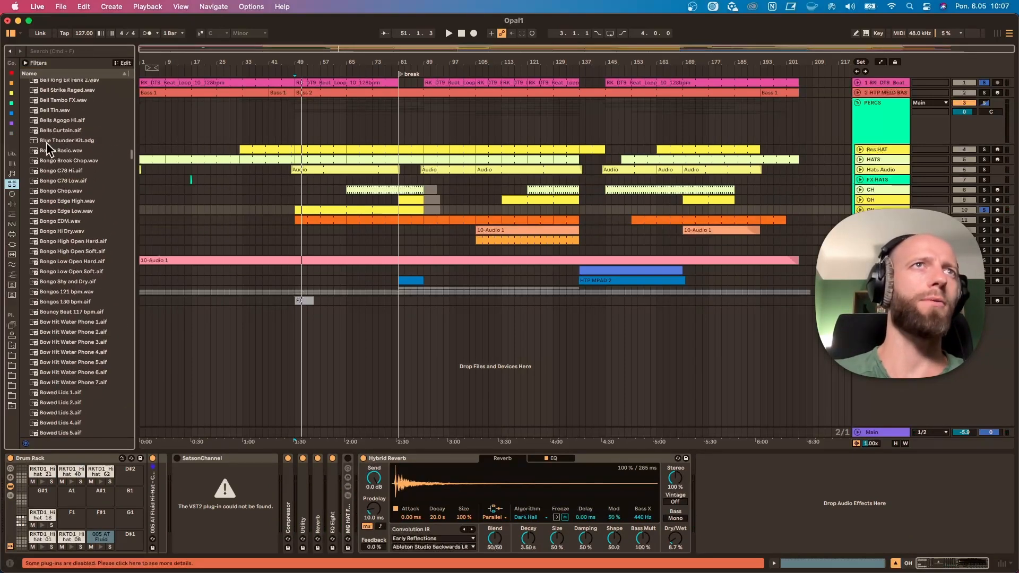
{"action": "type", "text": "open"}
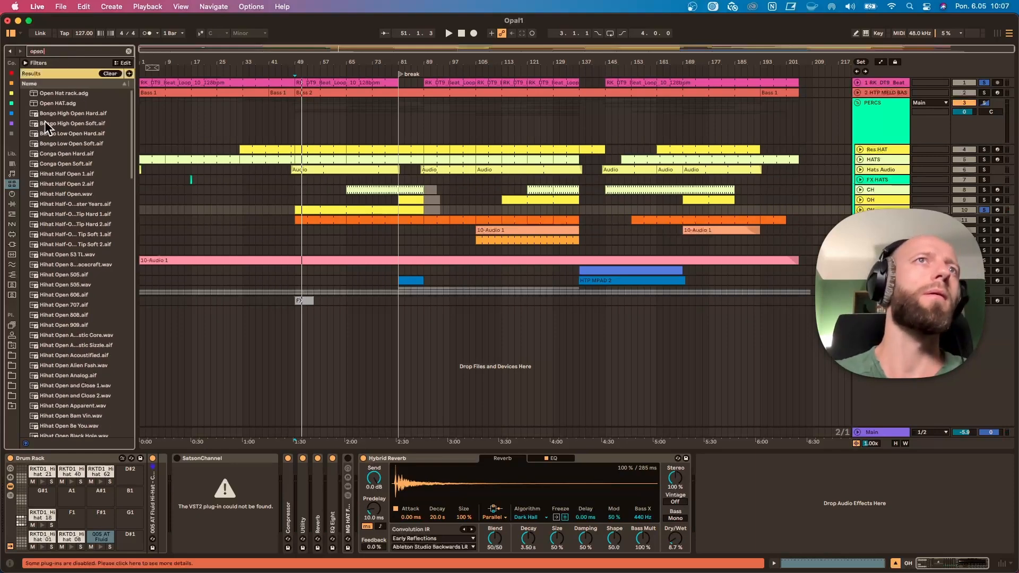
Audition open hi-hat samples from the search results, including Hihat Open Chopped.wav and Hihat Open DMX.wav.
{"action": "left_click", "coordinate": [52, 102]}
{"action": "left_click", "coordinate": [71, 214]}
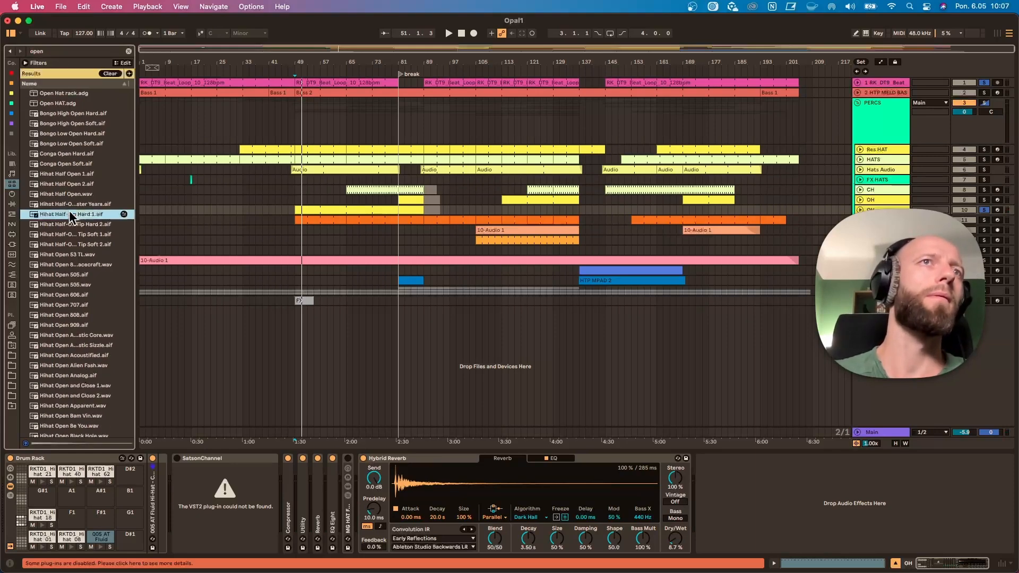
{"action": "left_click", "coordinate": [84, 252]}
{"action": "left_click", "coordinate": [73, 194]}
{"action": "left_click", "coordinate": [46, 346]}
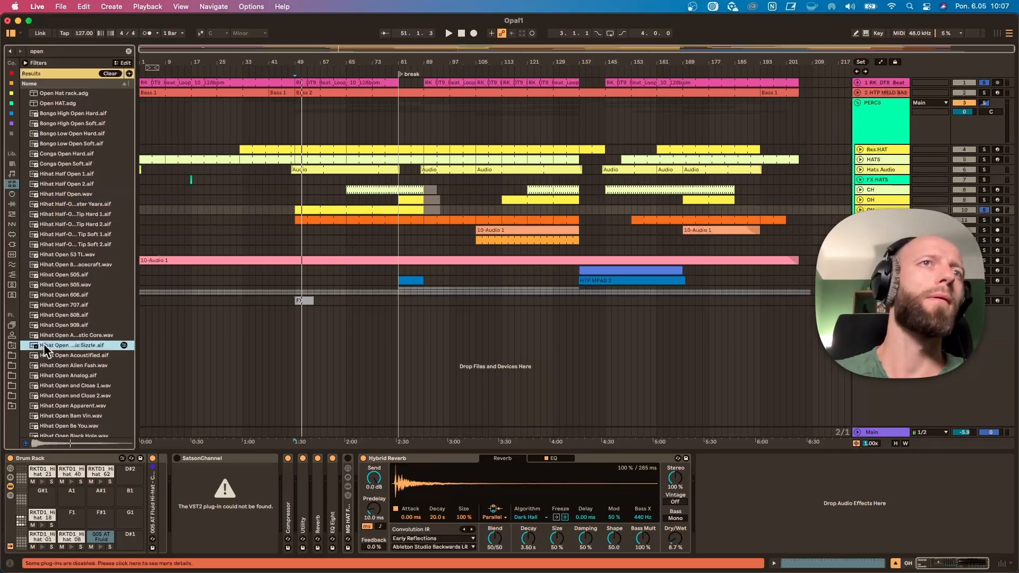
{"action": "scroll", "coordinate": [63, 353], "scroll_direction": "down", "scroll_amount": 7}
{"action": "left_click", "coordinate": [85, 285]}
{"action": "left_click", "coordinate": [85, 325]}
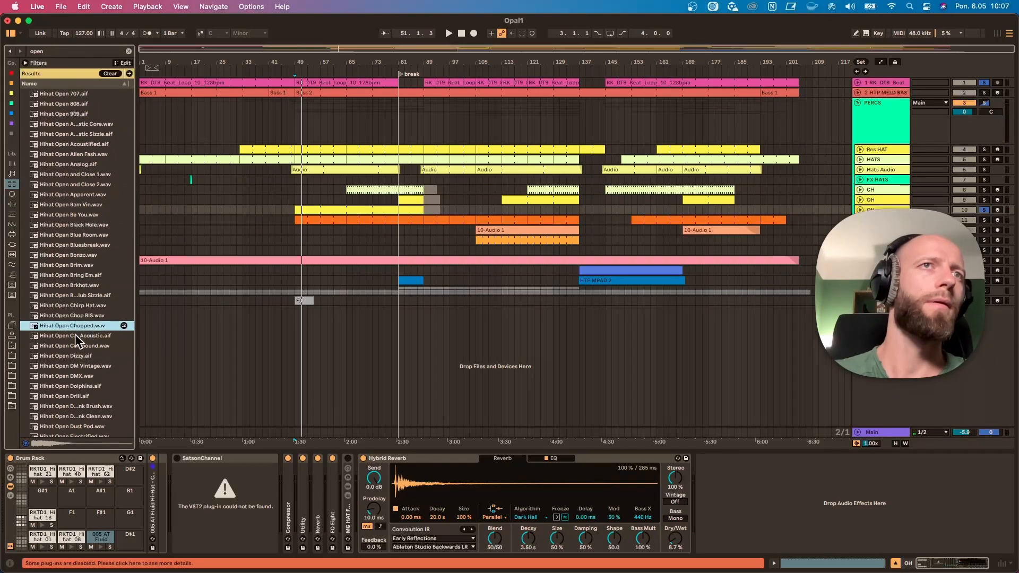
{"action": "left_click", "coordinate": [71, 337]}
{"action": "left_click", "coordinate": [62, 375]}
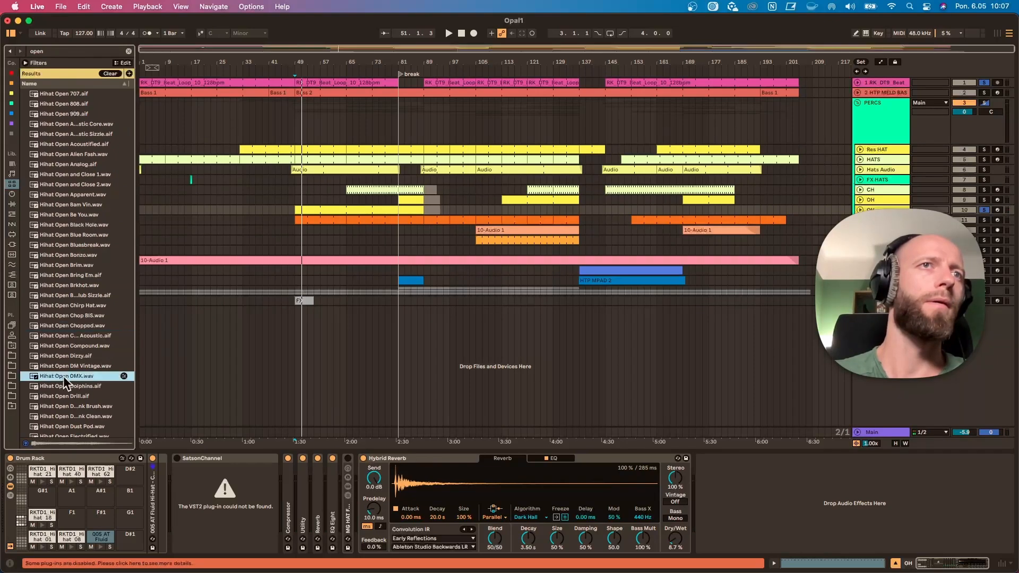
Load all samples from Hihat Open Blue Room through Hihat Open DMX into the duplicated OH track's Drum Rack.
{"action": "left_click", "coordinate": [84, 236], "text": "shift"}
{"action": "left_click_drag", "start_coordinate": [84, 265], "coordinate": [48, 533]}
Copy all RKTD1_Hihat_40 notes in the duplicated OH track's first clip to Hihat Open Chirp Hat during playback.
{"action": "double_click", "coordinate": [308, 209]}
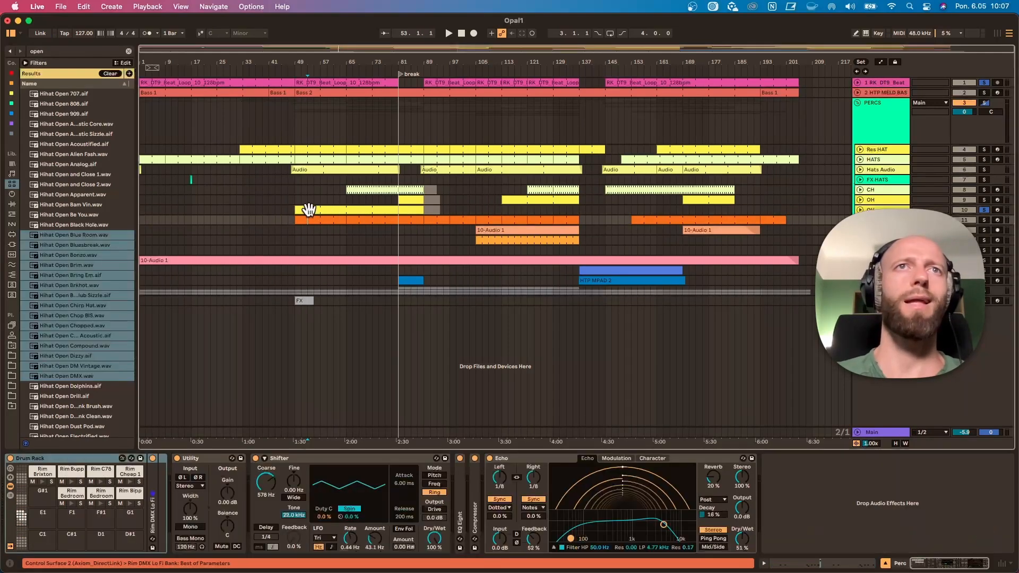
{"action": "key", "text": "space"}
{"action": "left_click", "coordinate": [175, 460]}
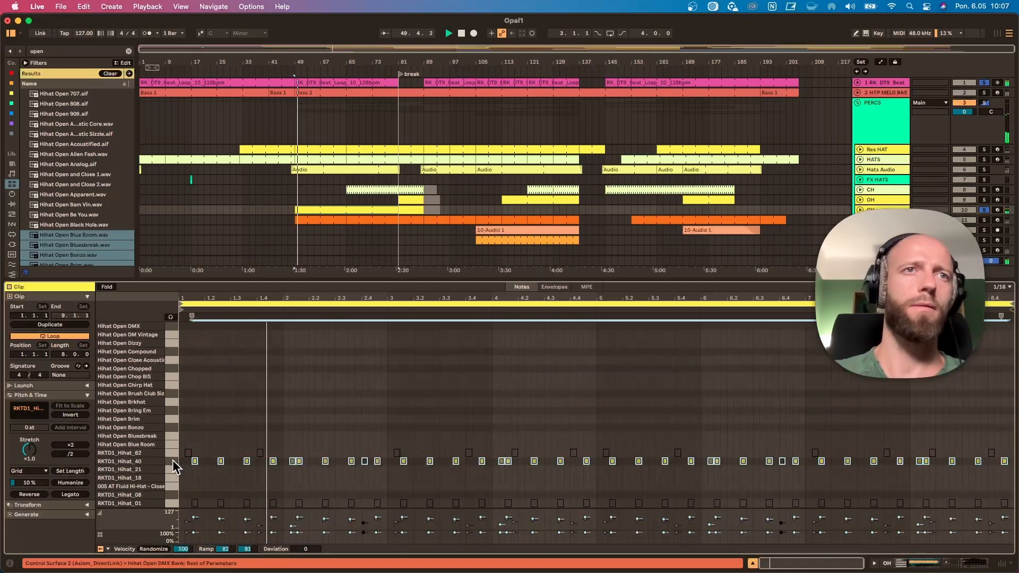
{"action": "left_click_drag", "start_coordinate": [194, 462], "coordinate": [202, 398]}
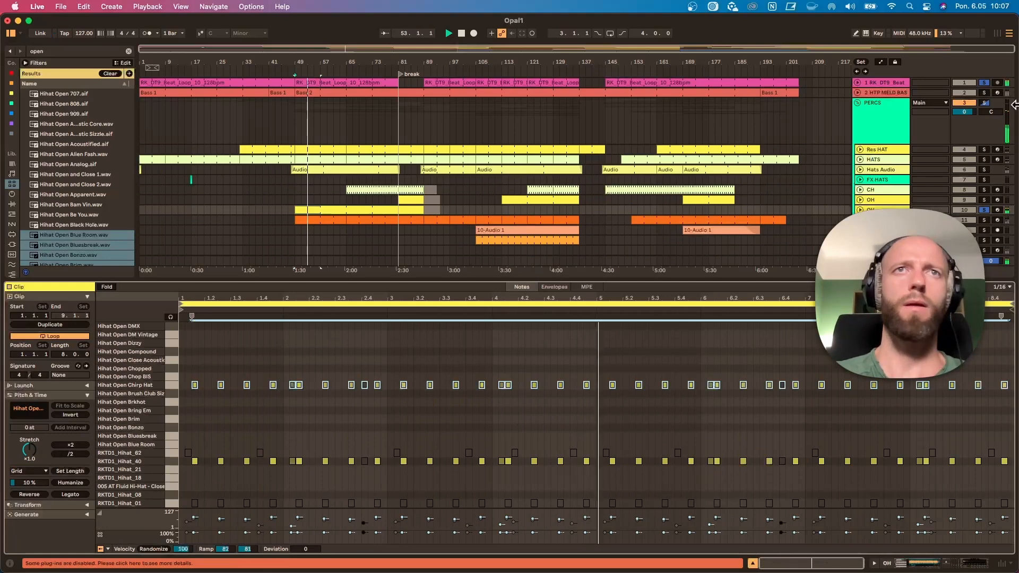
Replay the full mix from just before bar 49 and deactivate the RKTD1_Hihat_40 notes in the duplicated OH track's first clip.
{"action": "left_click", "coordinate": [288, 190]}
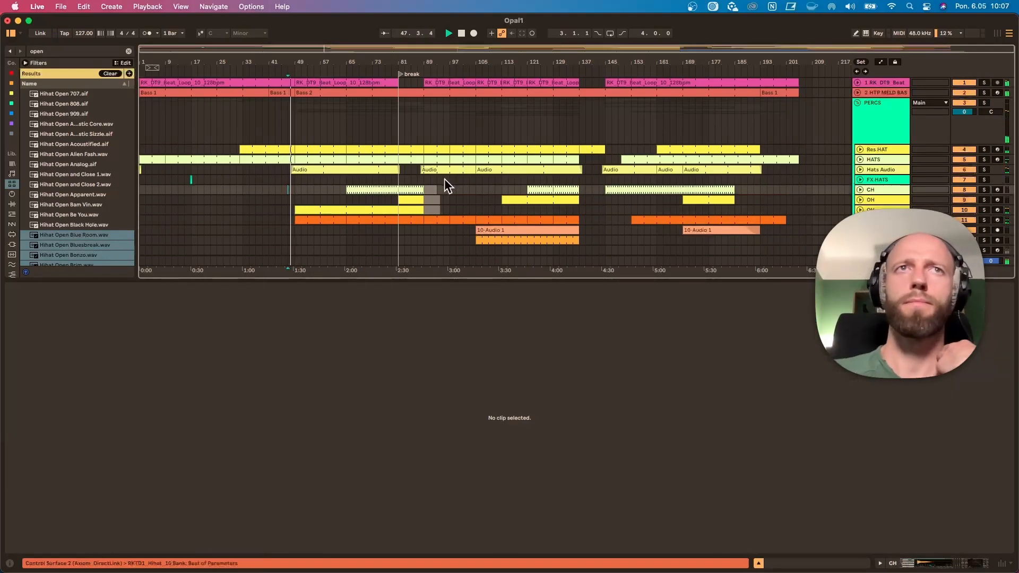
{"action": "left_click", "coordinate": [860, 210]}
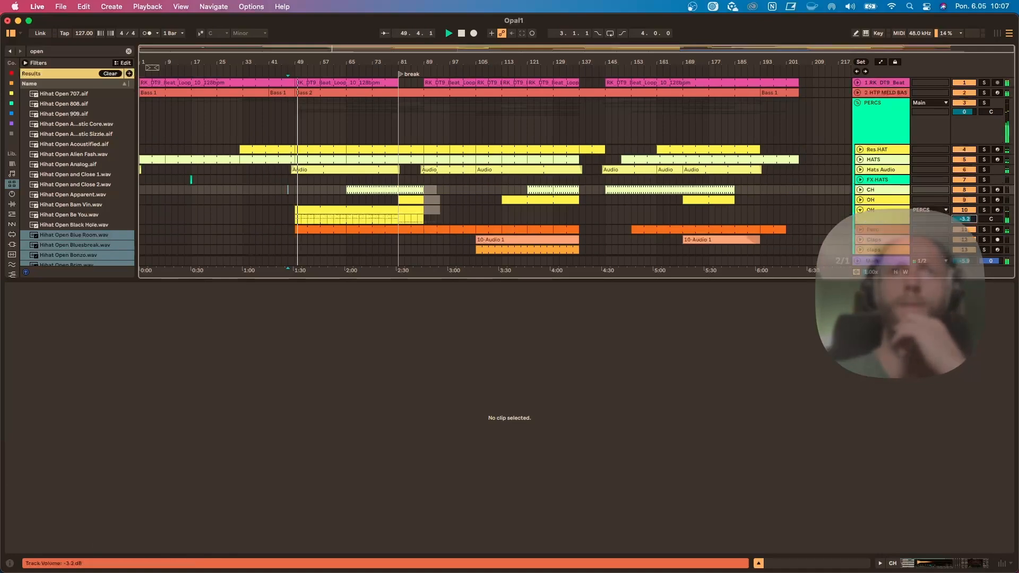
{"action": "left_click", "coordinate": [353, 210]}
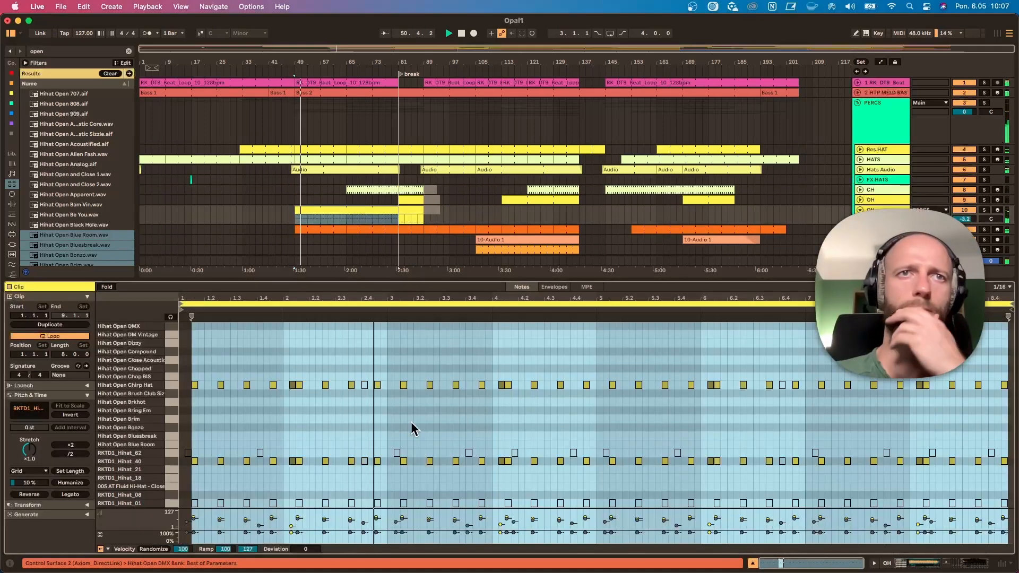
{"action": "left_click", "coordinate": [172, 461]}
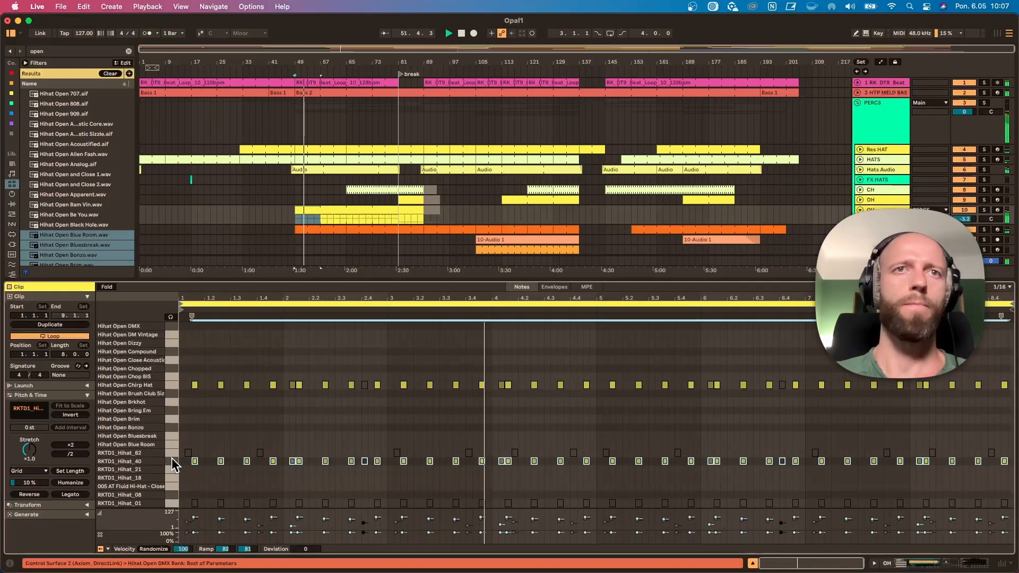
{"action": "key", "text": "0"}
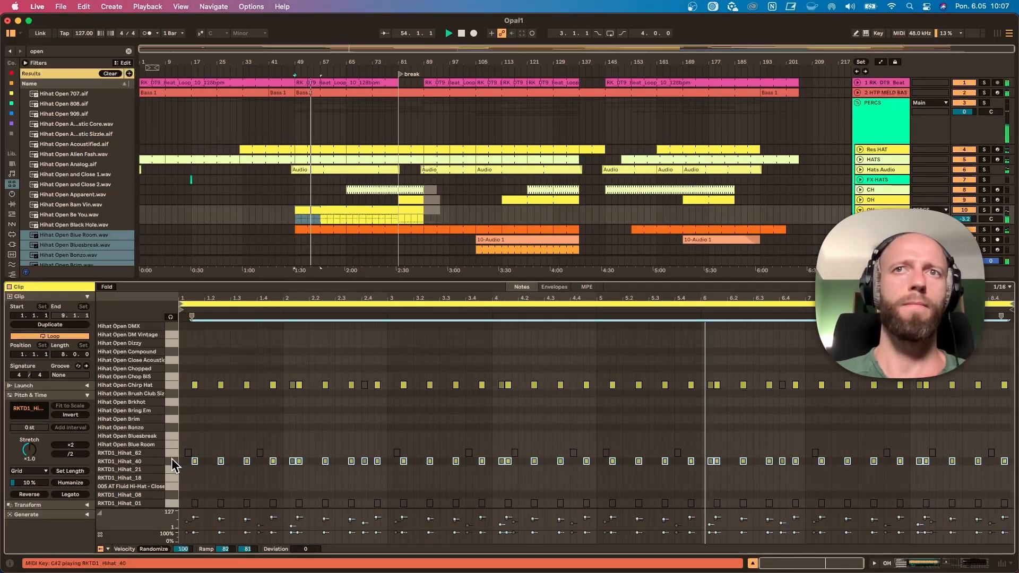
{"action": "key", "text": "0"}
Solo the duplicated OH track with the long pink audio track and set the Hihat Open Chirp Hat pad's Fade In to 31.2 ms.
{"action": "left_click", "coordinate": [891, 212]}
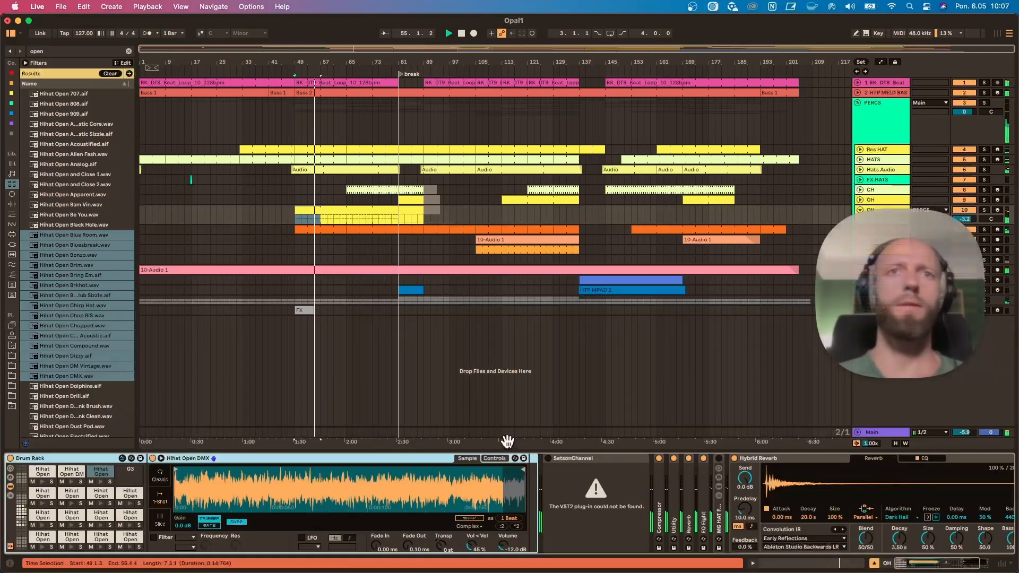
{"action": "left_click", "coordinate": [984, 211]}
{"action": "left_click", "coordinate": [131, 516]}
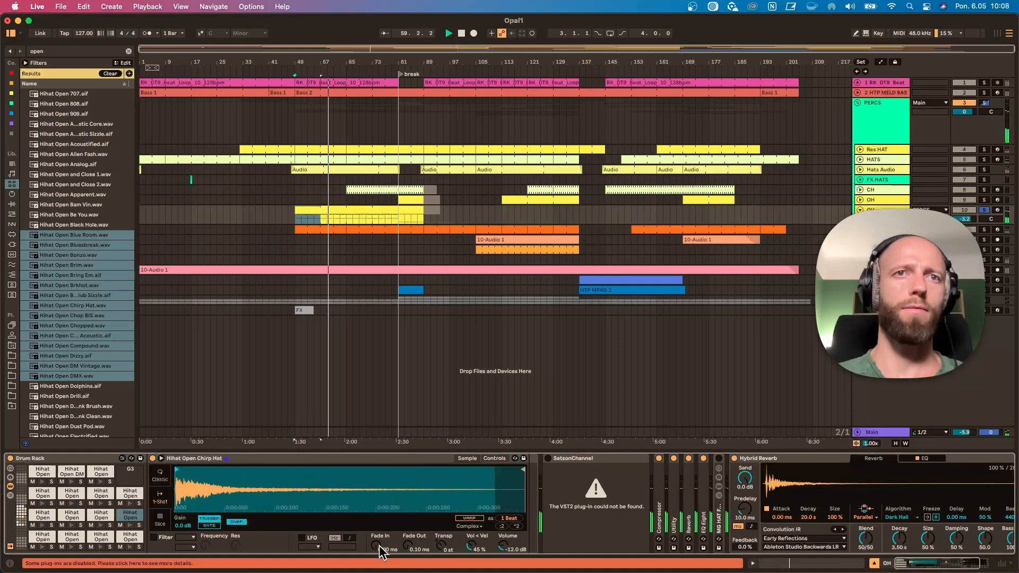
{"action": "left_click_drag", "start_coordinate": [377, 546], "coordinate": [377, 543]}
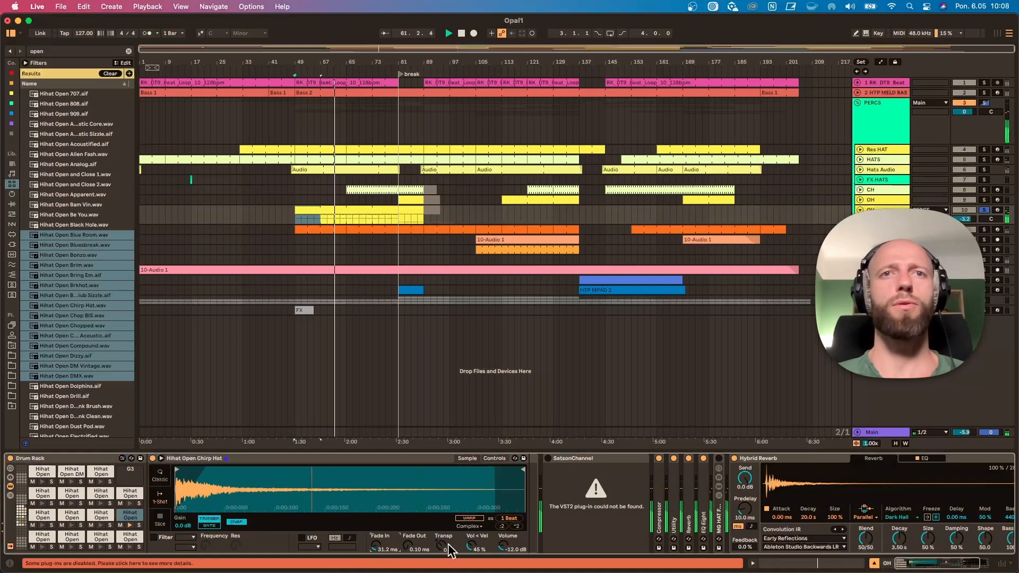
{"action": "left_click_drag", "start_coordinate": [441, 546], "coordinate": [441, 546]}
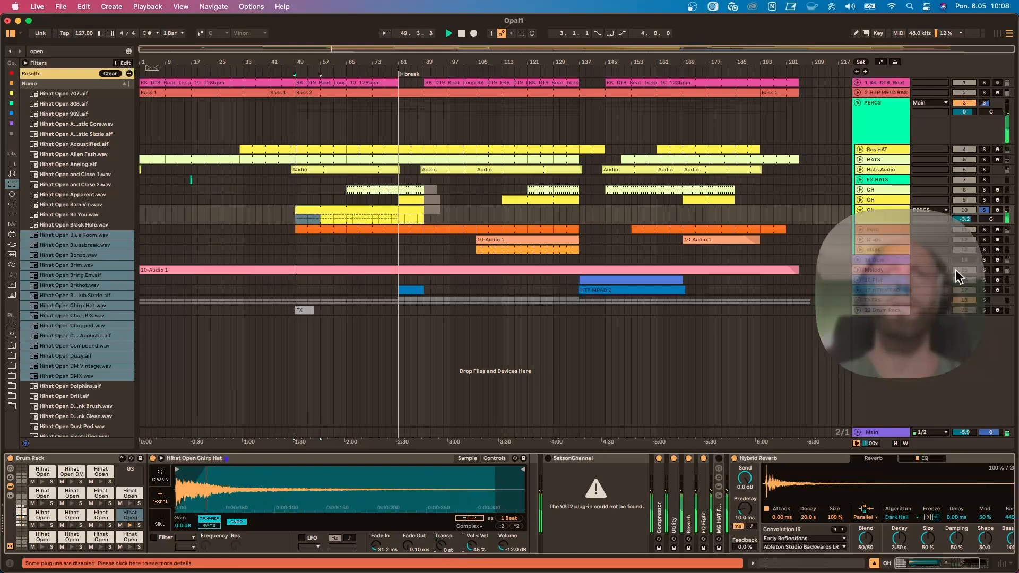
{"action": "left_click", "coordinate": [984, 270]}
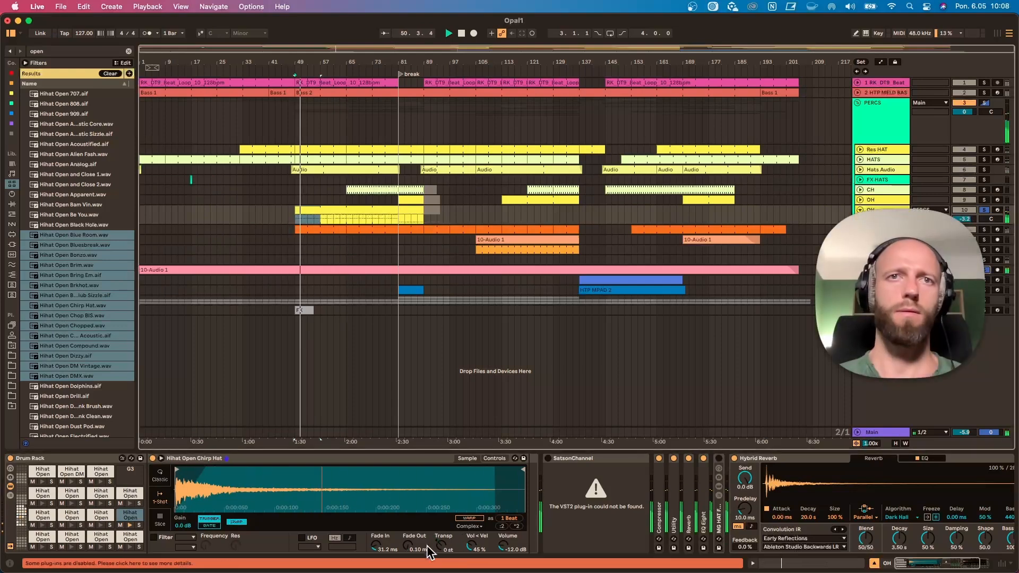
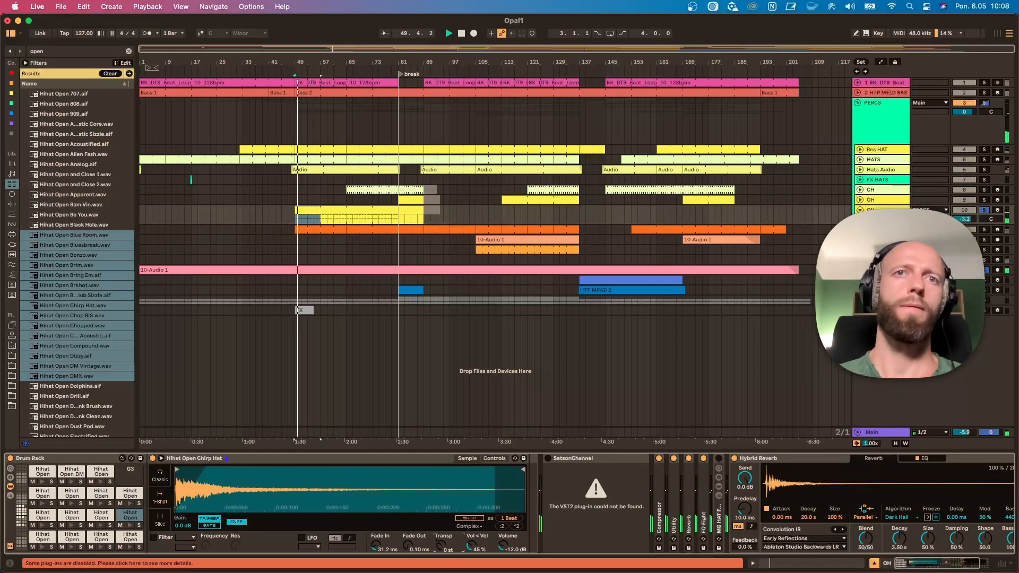
Extend the edited clip on the duplicated OH track from bar 49 through bar 89 and unsolo the track.
{"action": "key", "text": "space"}
{"action": "left_click", "coordinate": [379, 219]}
{"action": "key", "text": "space"}
{"action": "left_click", "coordinate": [390, 208]}
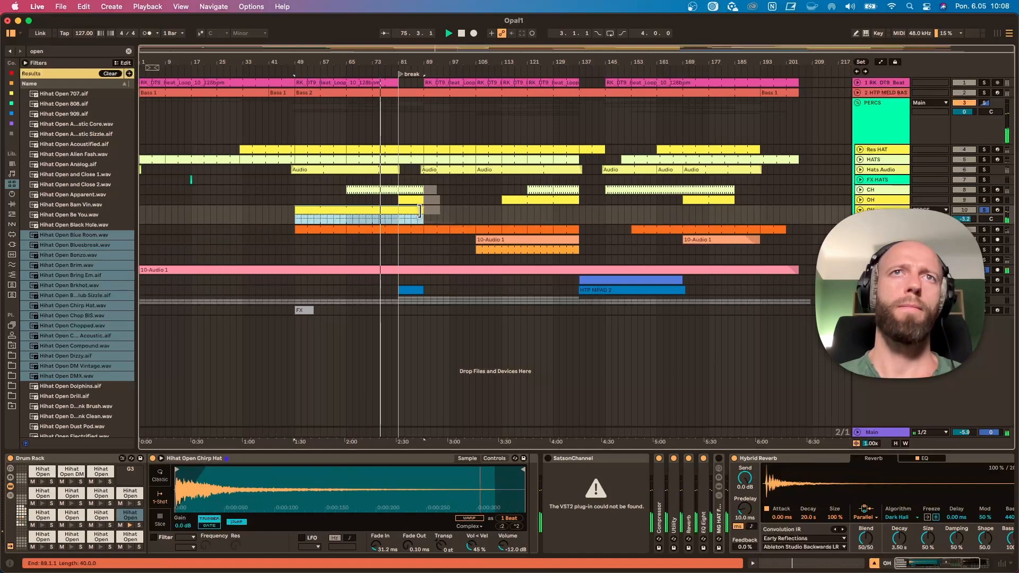
{"action": "left_click", "coordinate": [984, 210]}
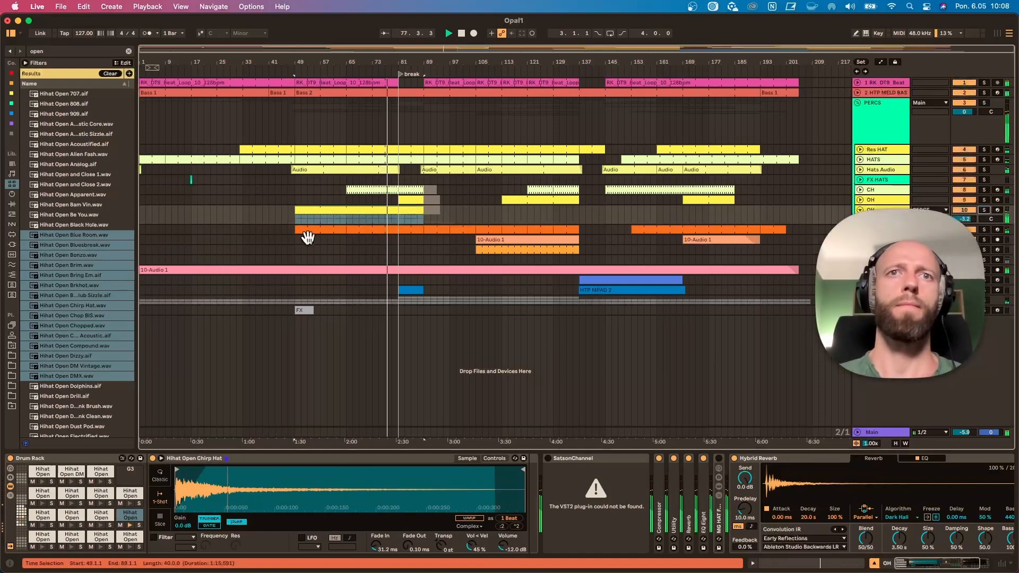
Lower the transposition of the Hihat Open Chirp Hat sample and collapse its device.
{"action": "left_click_drag", "start_coordinate": [441, 546], "coordinate": [441, 550]}
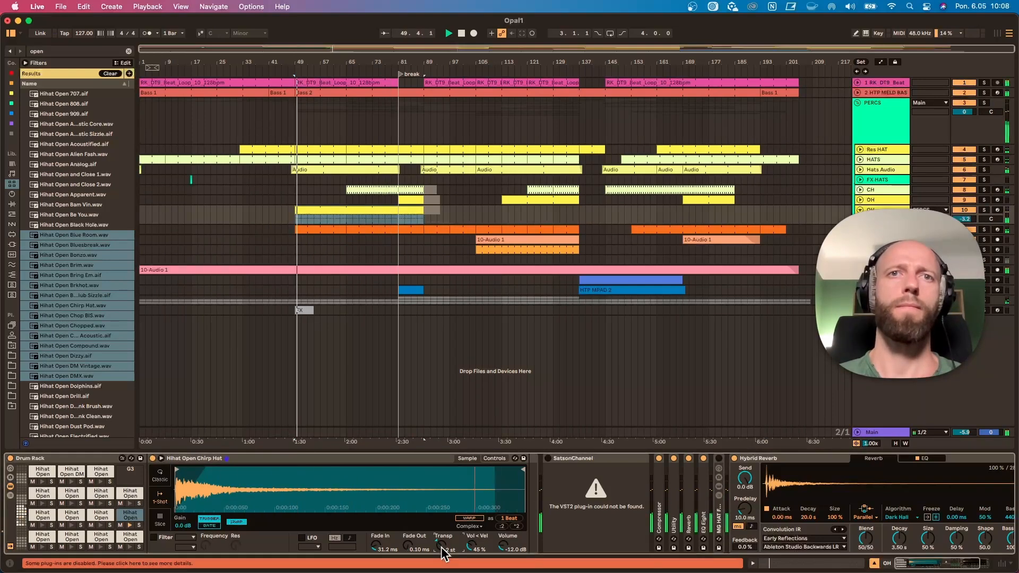
{"action": "left_click_drag", "start_coordinate": [441, 546], "coordinate": [441, 552]}
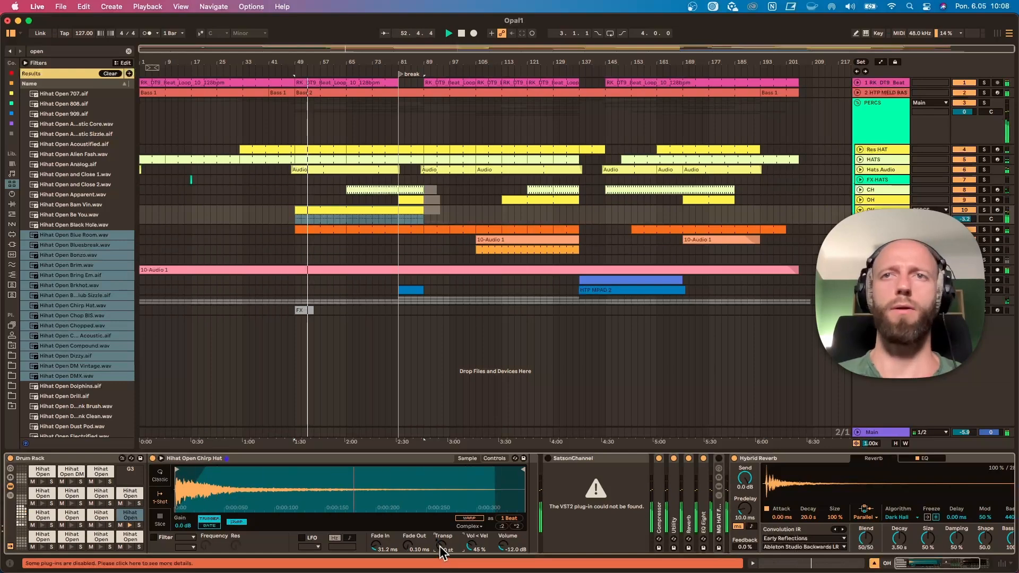
{"action": "double_click", "coordinate": [348, 459]}
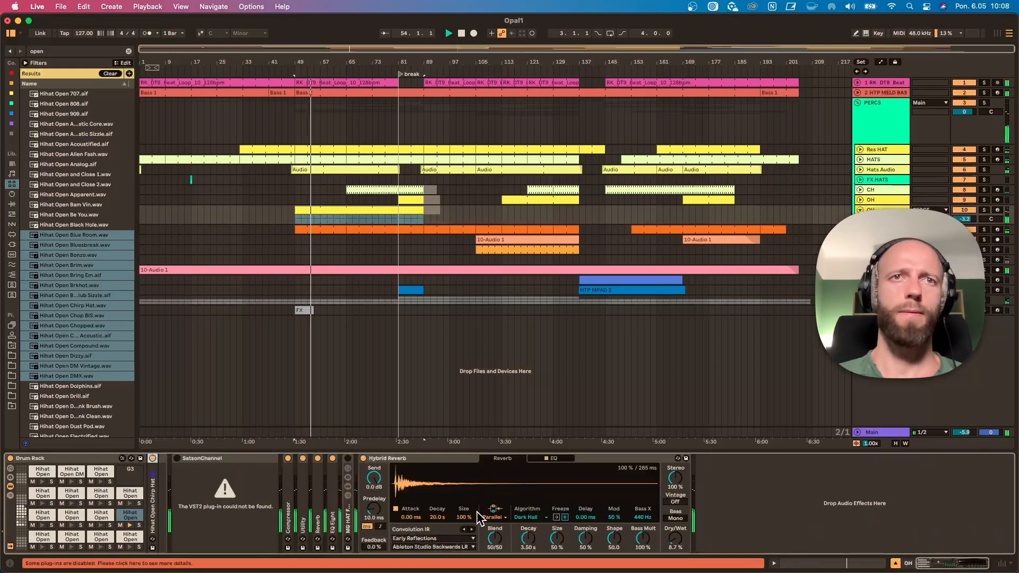
Set the Hybrid Reverb's Dry/Wet to 25% on the lower OH track.
{"action": "left_click_drag", "start_coordinate": [679, 540], "coordinate": [678, 531]}
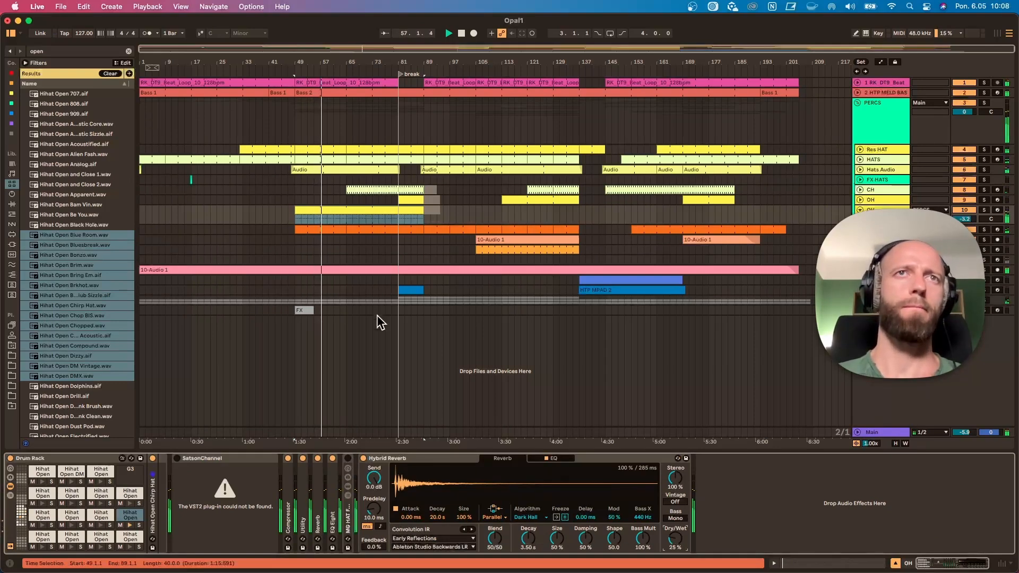
{"action": "left_click", "coordinate": [282, 215]}
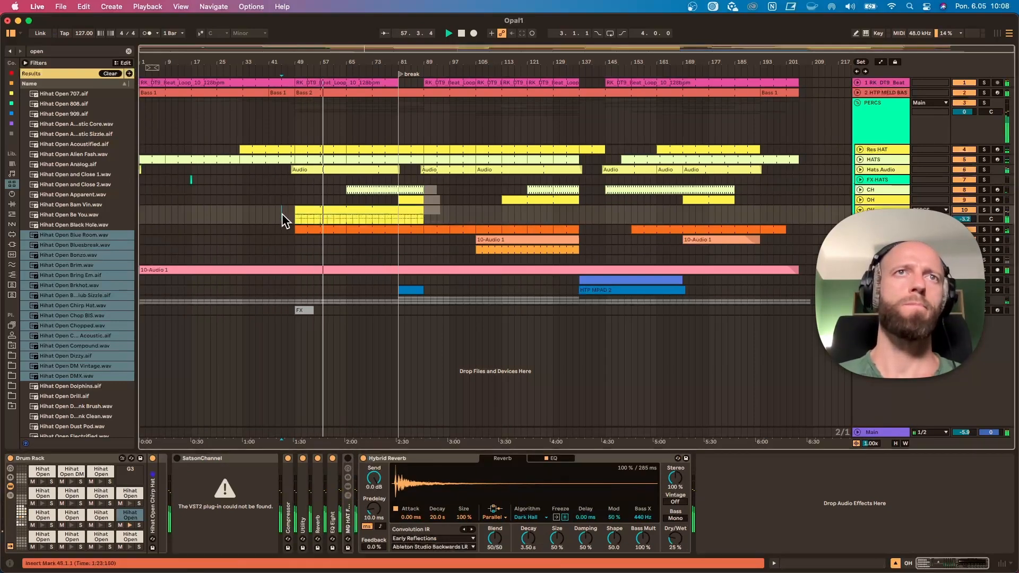
Compare the open and closed hi-hat tracks at several points of the arrangement while listening to playback from bar 49.
{"action": "left_click", "coordinate": [324, 199]}
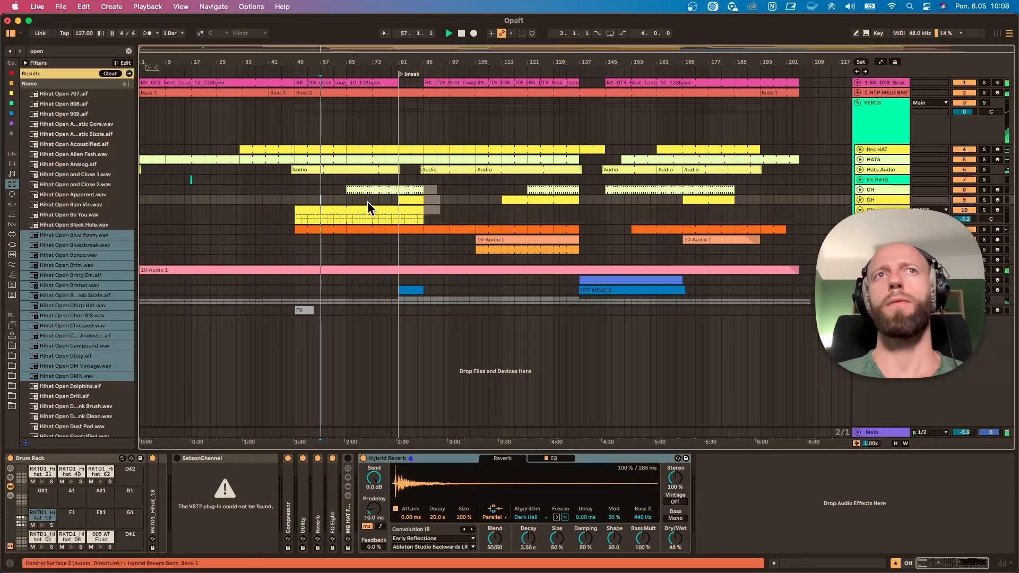
{"action": "left_click", "coordinate": [530, 215]}
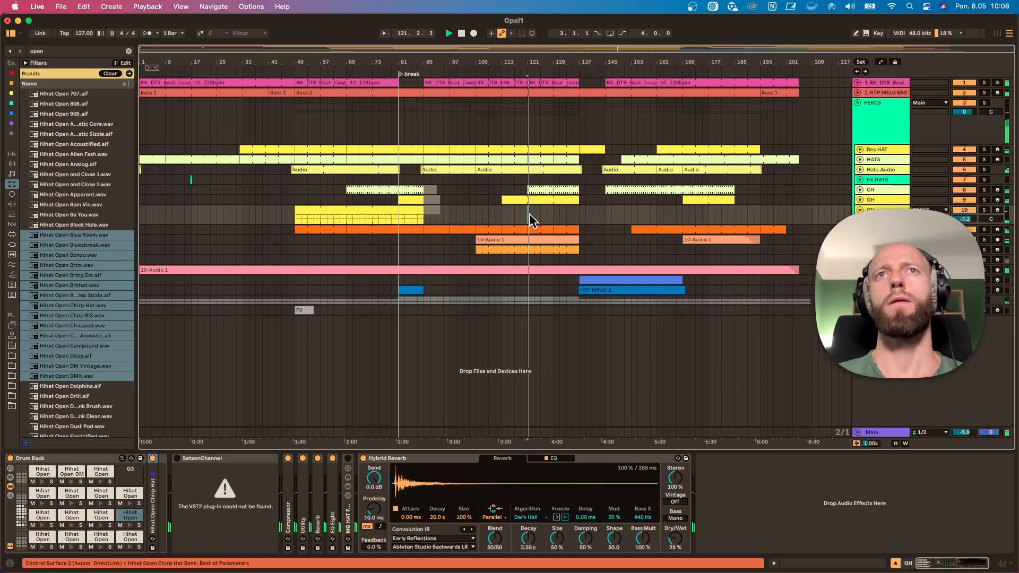
{"action": "left_click", "coordinate": [682, 210]}
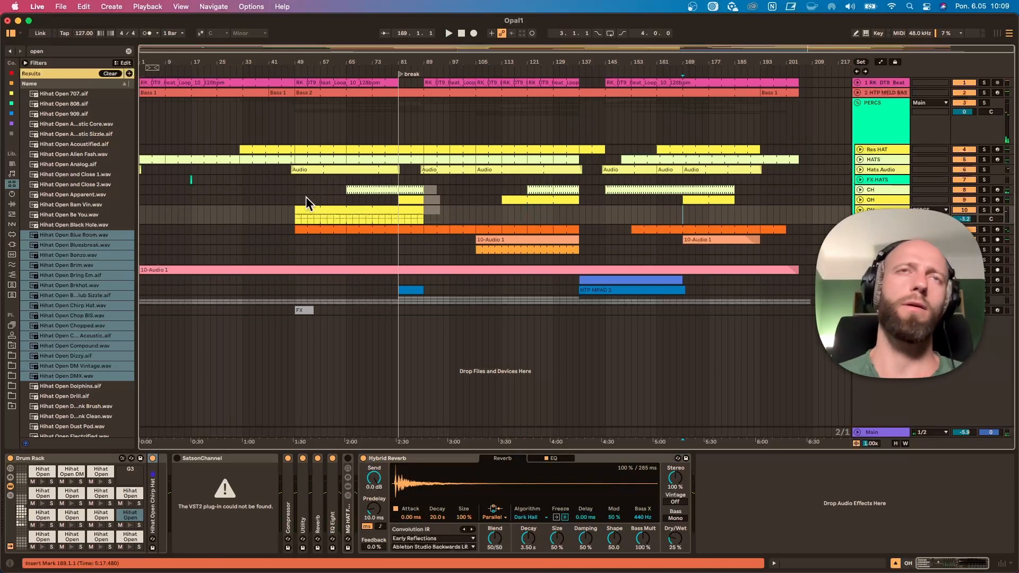
{"action": "left_click", "coordinate": [293, 199]}
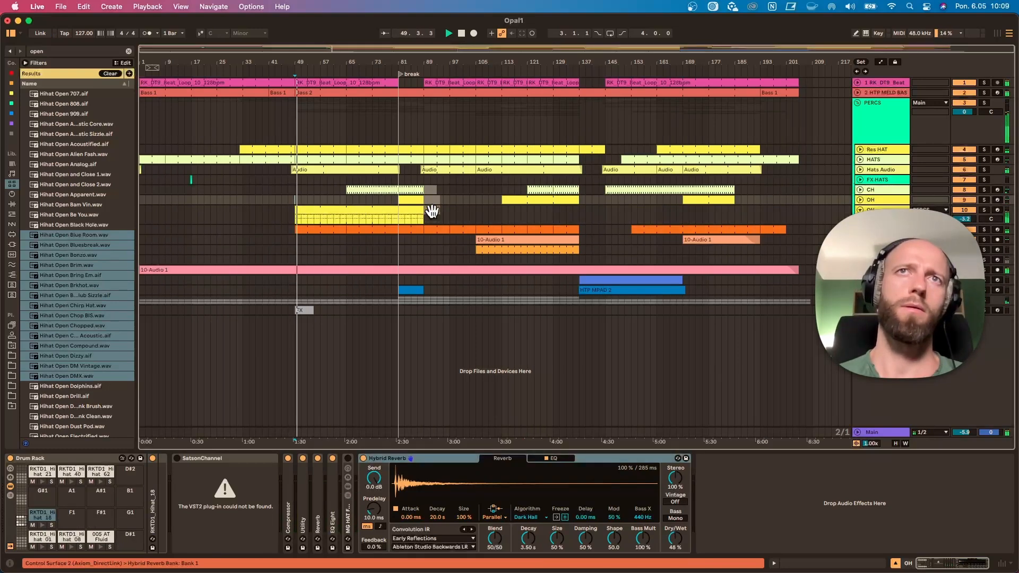
{"action": "left_click", "coordinate": [545, 189]}
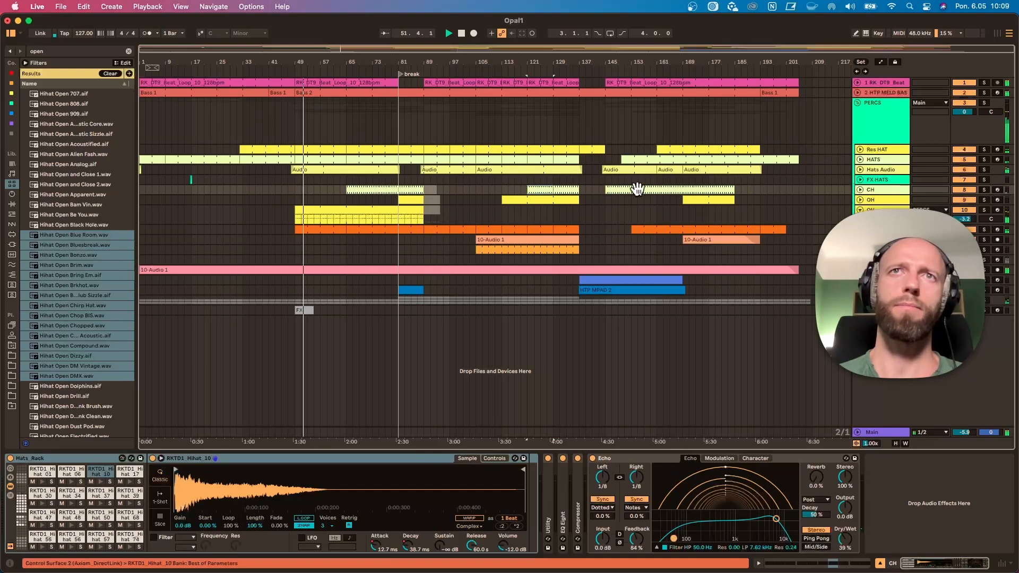
Solo the CH track and listen to its clips from bar 65 and within the bar 145–185 section.
{"action": "key", "text": "space"}
{"action": "key", "text": "space"}
{"action": "left_click", "coordinate": [985, 190]}
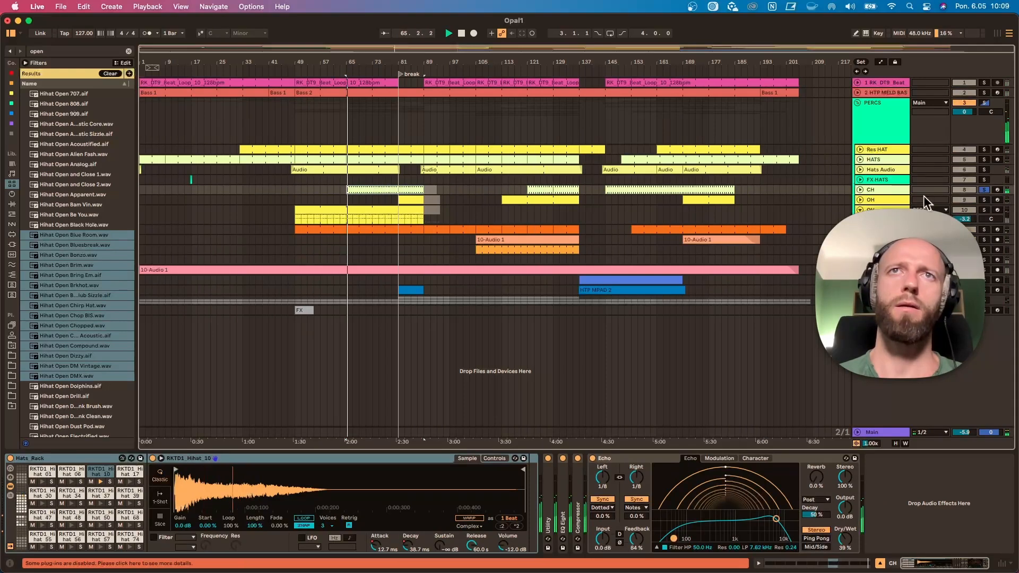
{"action": "left_click", "coordinate": [643, 208]}
{"action": "key", "text": "space"}
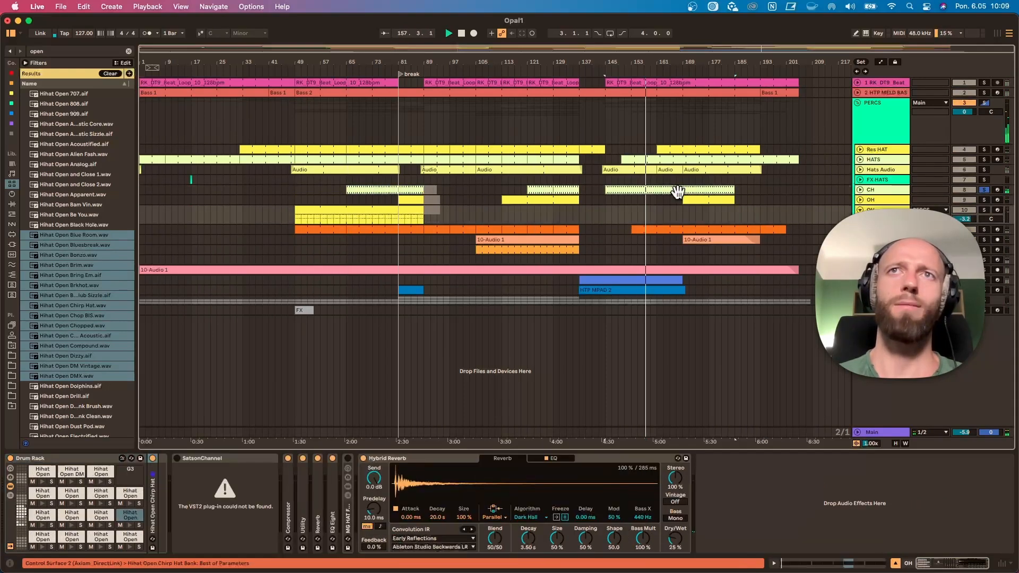
{"action": "left_click", "coordinate": [678, 191]}
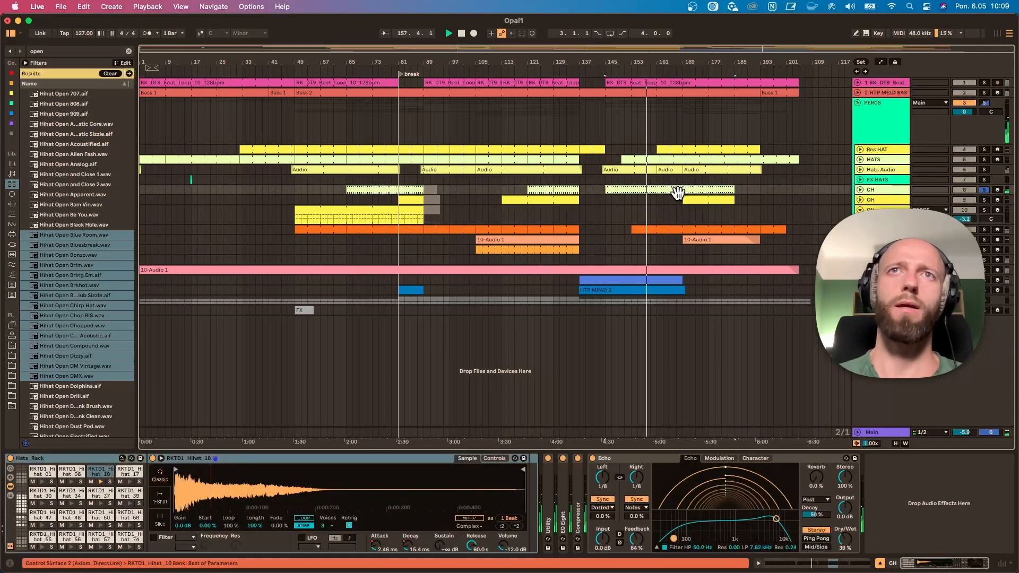
Unfold the CH track and duplicate it together with its devices and clips.
{"action": "left_click", "coordinate": [860, 190]}
{"action": "left_click", "coordinate": [876, 190]}
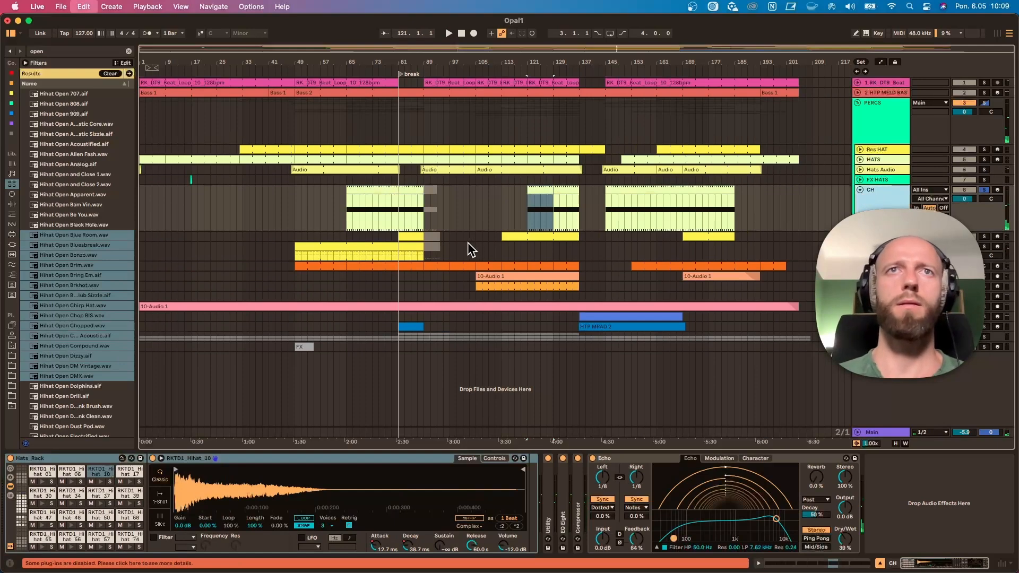
{"action": "key", "text": "super+d"}
Delete the bar 121–137 clips from the original CH track and all clips outside that range from its duplicate.
{"action": "left_click_drag", "start_coordinate": [449, 241], "coordinate": [295, 243]}
{"action": "key", "text": "Delete"}
{"action": "left_click", "coordinate": [514, 209]}
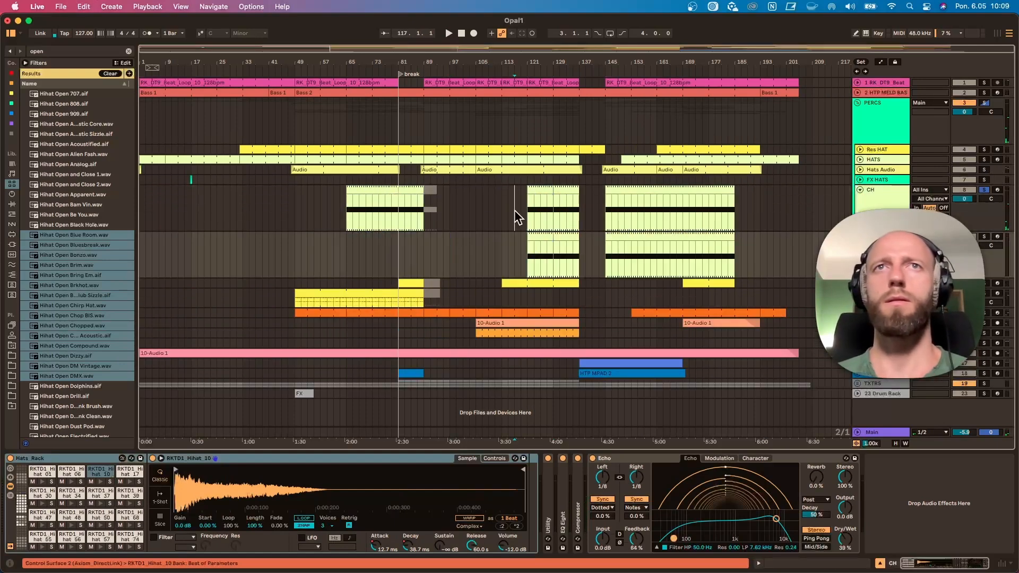
{"action": "left_click_drag", "start_coordinate": [583, 209], "coordinate": [586, 210]}
{"action": "key", "text": "Delete"}
{"action": "left_click_drag", "start_coordinate": [593, 252], "coordinate": [767, 266]}
{"action": "key", "text": "Delete"}
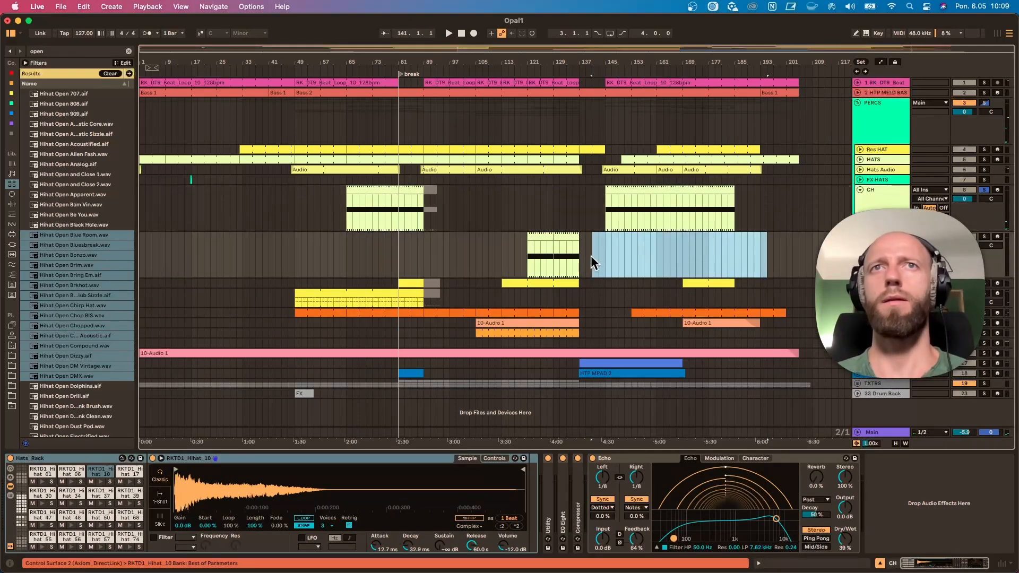
Consolidate the two clips at bars 121–137 on the duplicated CH track into one and select its RKTD1_Hihat_10 notes.
{"action": "left_click", "coordinate": [542, 238]}
{"action": "double_click", "coordinate": [541, 239]}
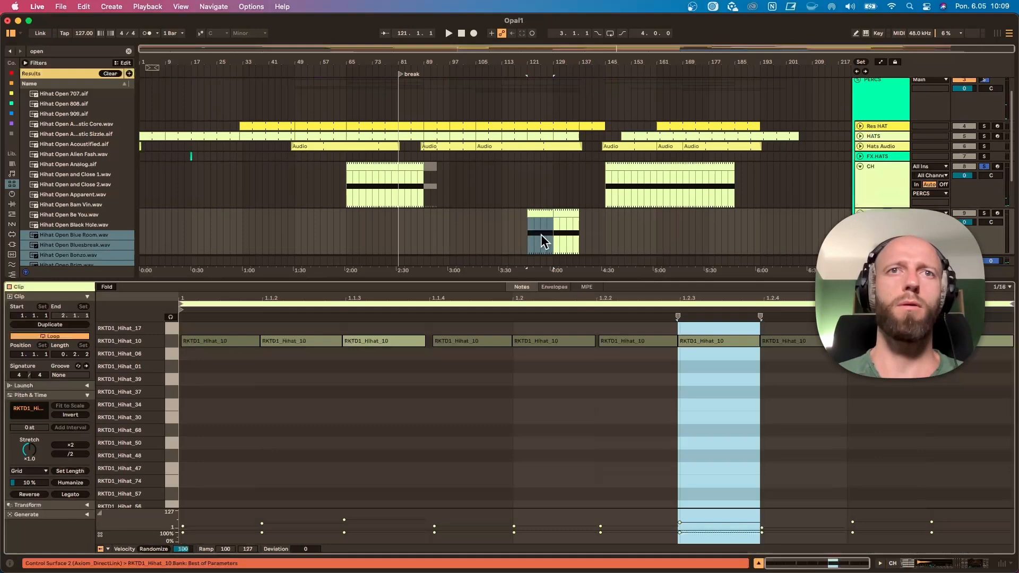
{"action": "left_click", "coordinate": [564, 213], "text": "shift"}
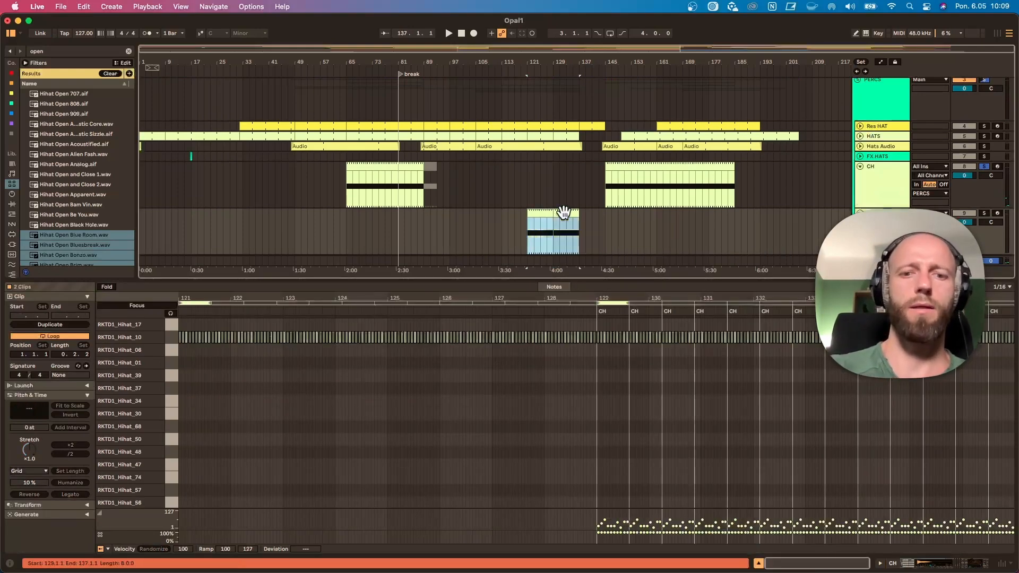
{"action": "left_click", "coordinate": [564, 212]}
{"action": "left_click", "coordinate": [170, 342]}
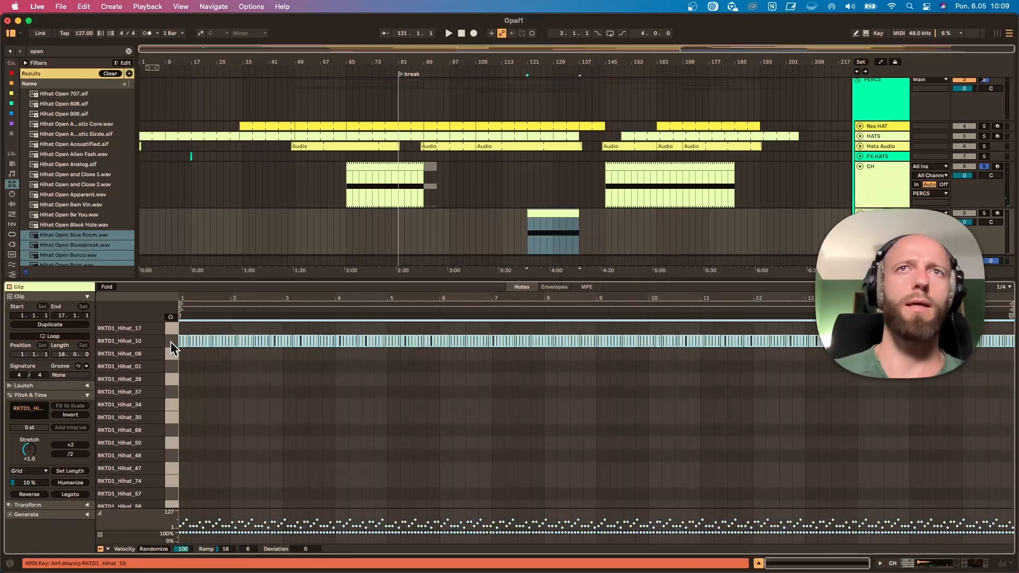
Solo the duplicated CH track and listen to its consolidated clip from bar 121.
{"action": "key", "text": "space"}
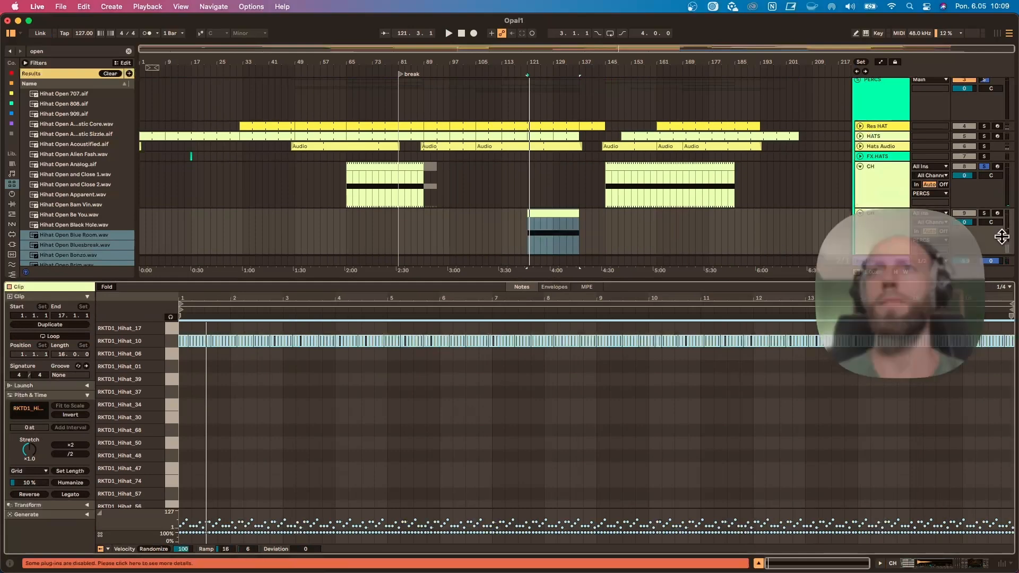
{"action": "left_click", "coordinate": [581, 226]}
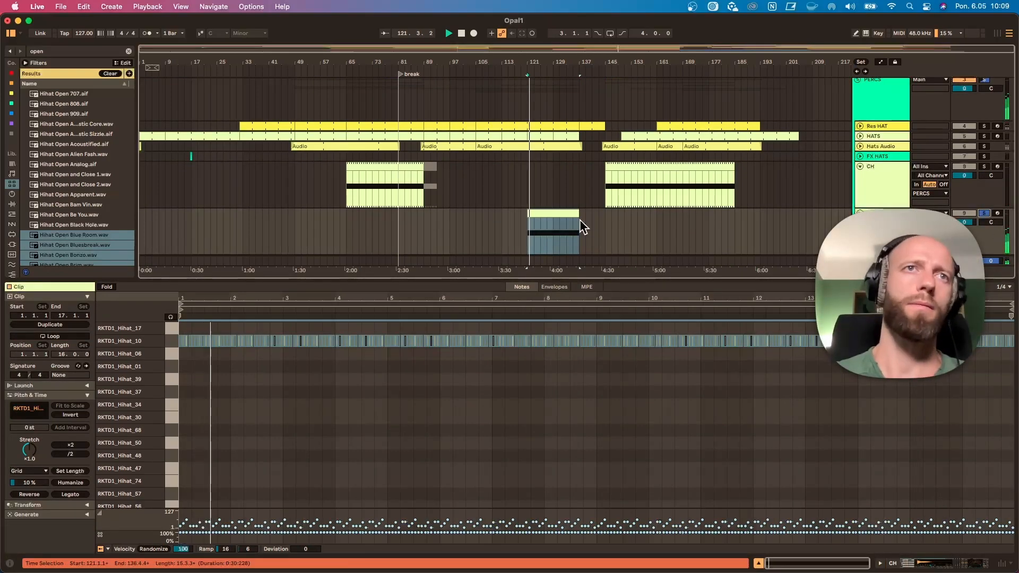
{"action": "key", "text": "space"}
{"action": "key", "text": "space"}
{"action": "key", "text": "space"}
{"action": "left_click", "coordinate": [986, 214]}
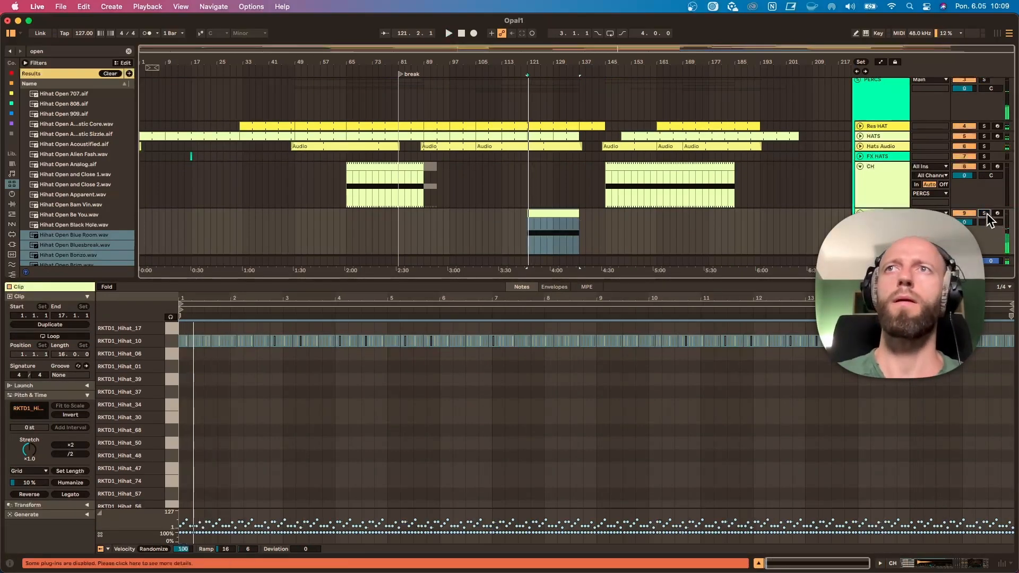
{"action": "left_click", "coordinate": [986, 213]}
{"action": "key", "text": "space"}
Transpose all RKTD1_Hihat_10 notes of the consolidated clip down to RKTD1_Hihat_39.
{"action": "left_click", "coordinate": [164, 342]}
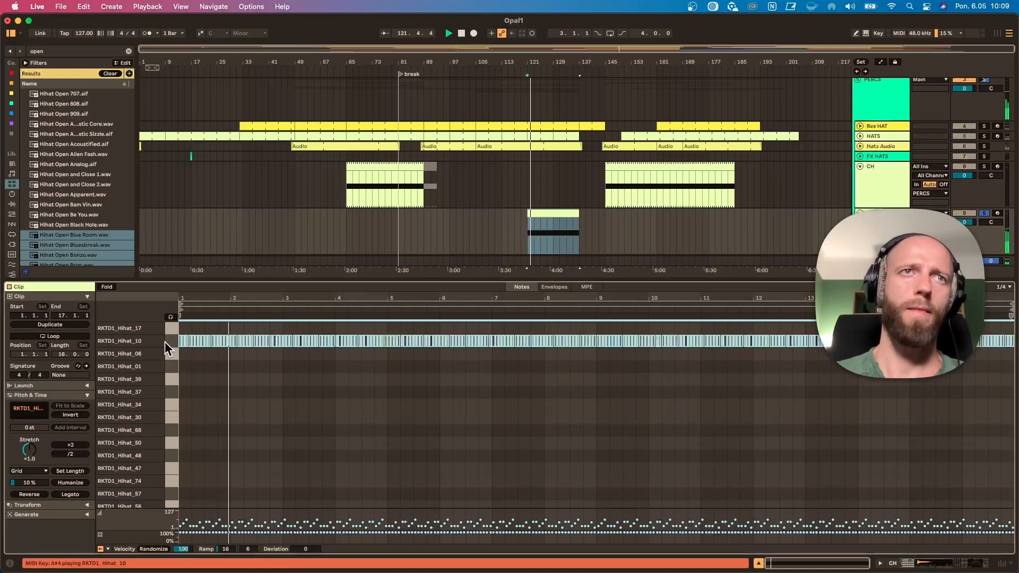
{"action": "key", "text": "Down"}
{"action": "key", "text": "Down"}
{"action": "key", "text": "Down"}
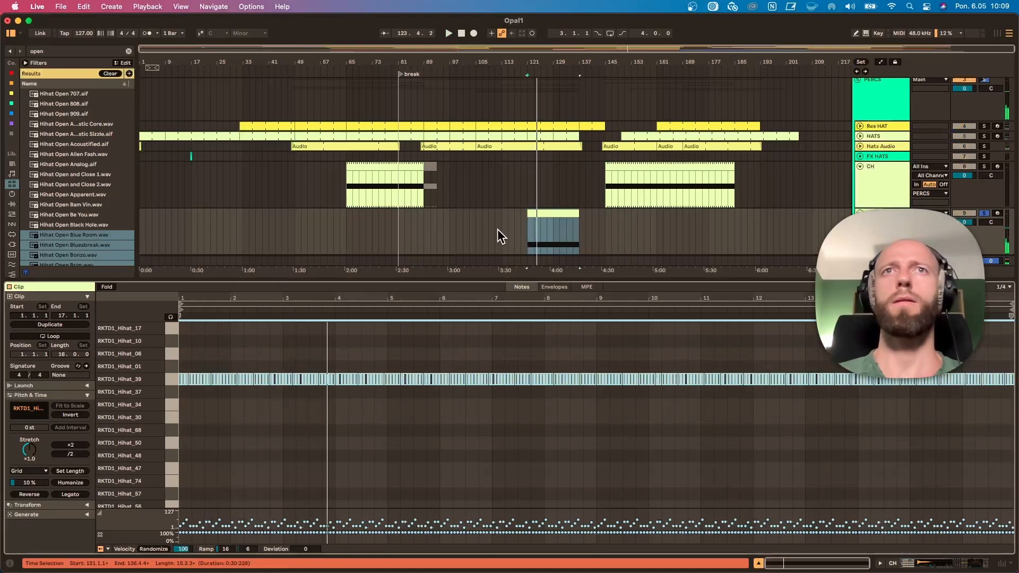
Turn off the duplicated CH track's solo and play the full mix from bar 113.
{"action": "left_click", "coordinate": [525, 229]}
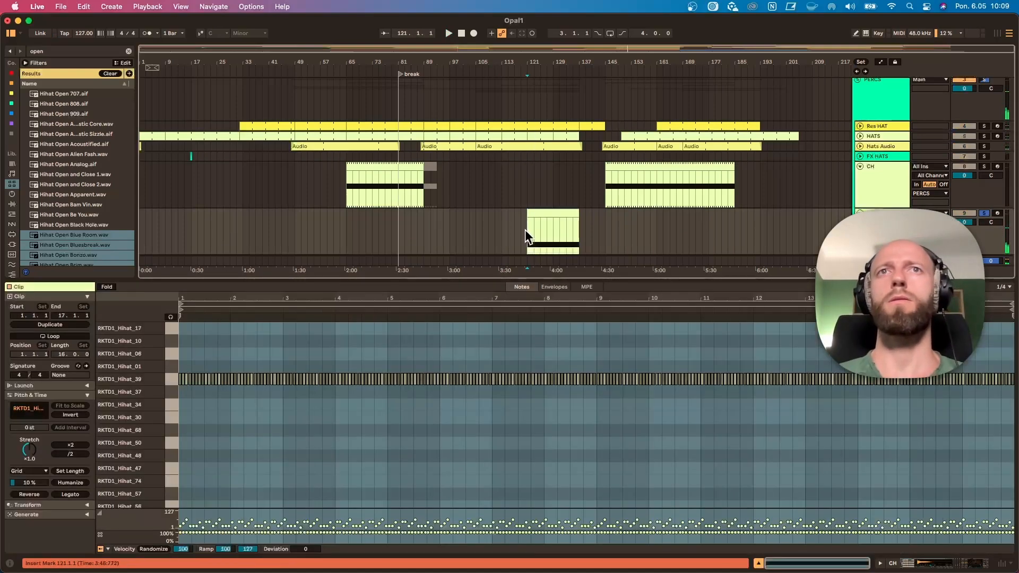
{"action": "left_click", "coordinate": [500, 237]}
{"action": "key", "text": "space"}
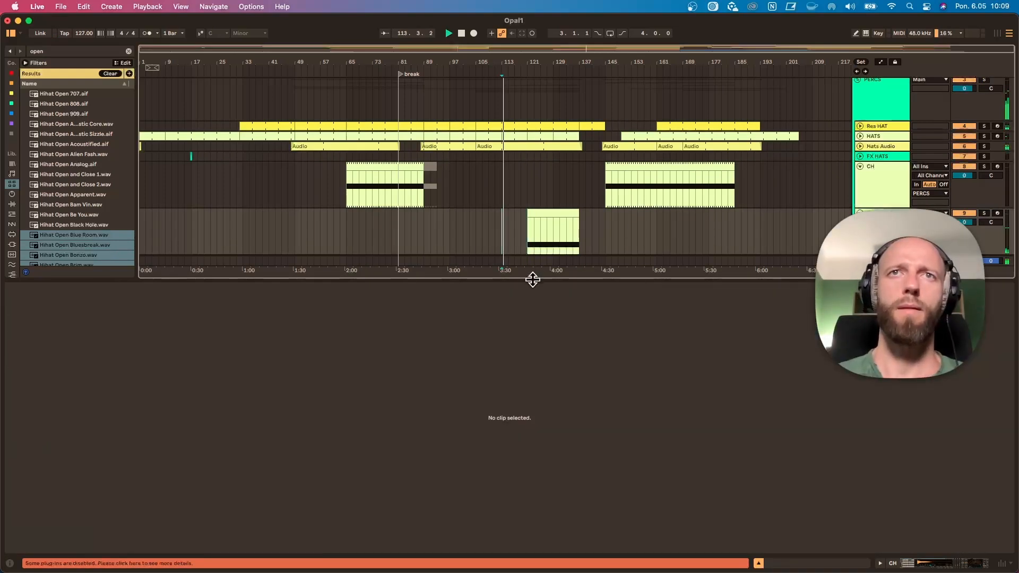
Enlarge the arrangement area, unfold the upper OH track and fold the duplicated CH track.
{"action": "left_click_drag", "start_coordinate": [532, 279], "coordinate": [533, 430]}
{"action": "scroll", "coordinate": [621, 306], "scroll_direction": "up", "scroll_amount": 1}
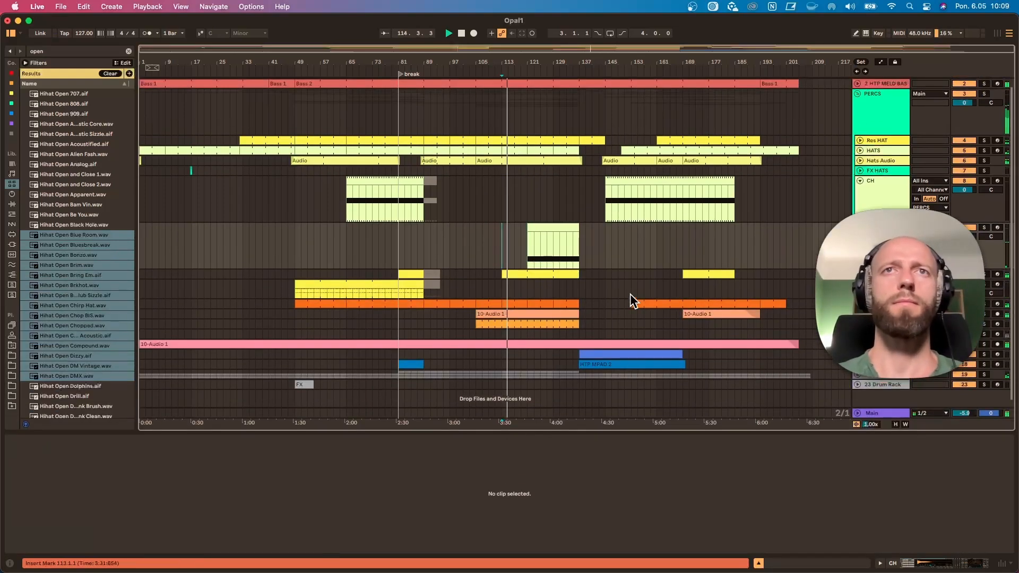
{"action": "left_click", "coordinate": [860, 275]}
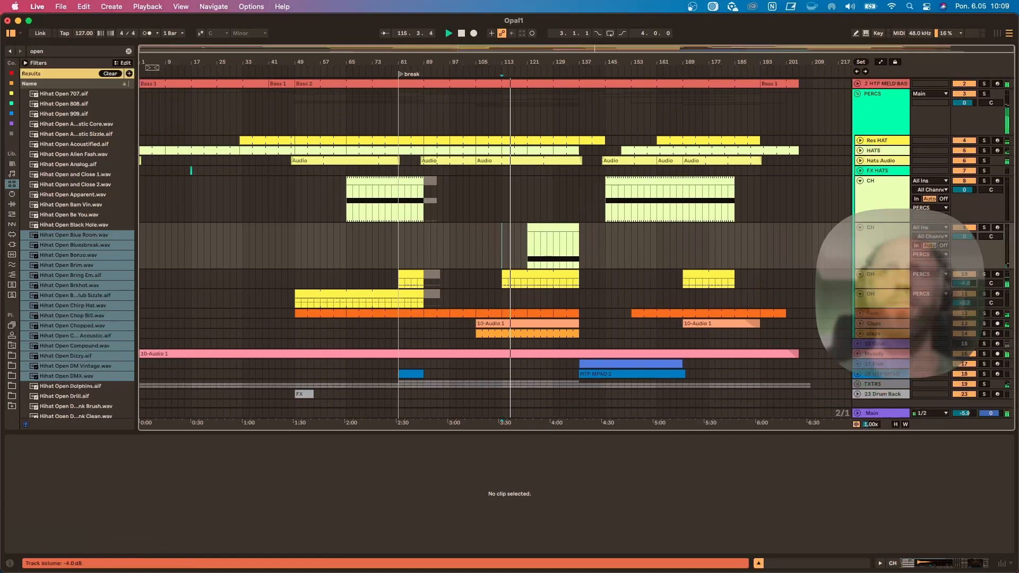
{"action": "left_click", "coordinate": [861, 226]}
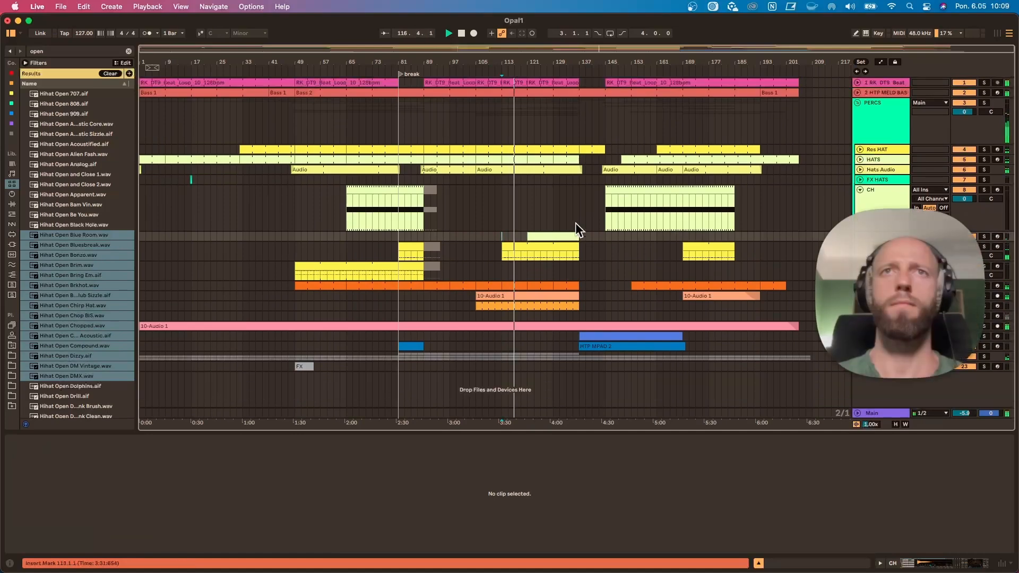
Set the Echo's Feedback to 35% on the duplicated CH track.
{"action": "left_click", "coordinate": [521, 209]}
{"action": "mouse_move", "coordinate": [533, 64]}
{"action": "left_mouse_down"}
{"action": "mouse_move", "coordinate": [533, 114]}
{"action": "mouse_move", "coordinate": [474, 117]}
{"action": "mouse_move", "coordinate": [392, 102]}
{"action": "mouse_move", "coordinate": [394, 85]}
{"action": "left_mouse_up"}
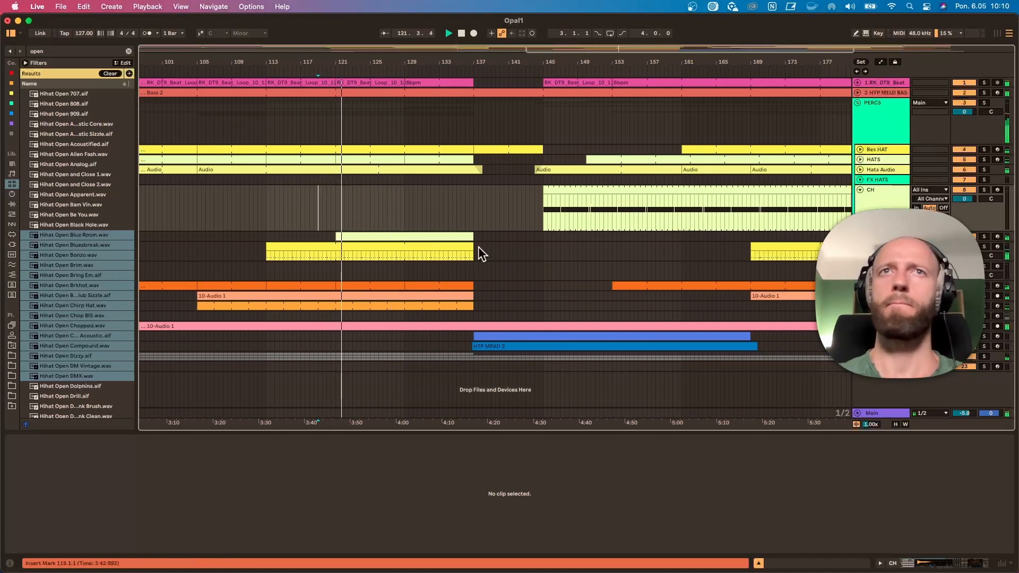
{"action": "left_click", "coordinate": [460, 240]}
{"action": "left_click", "coordinate": [891, 237]}
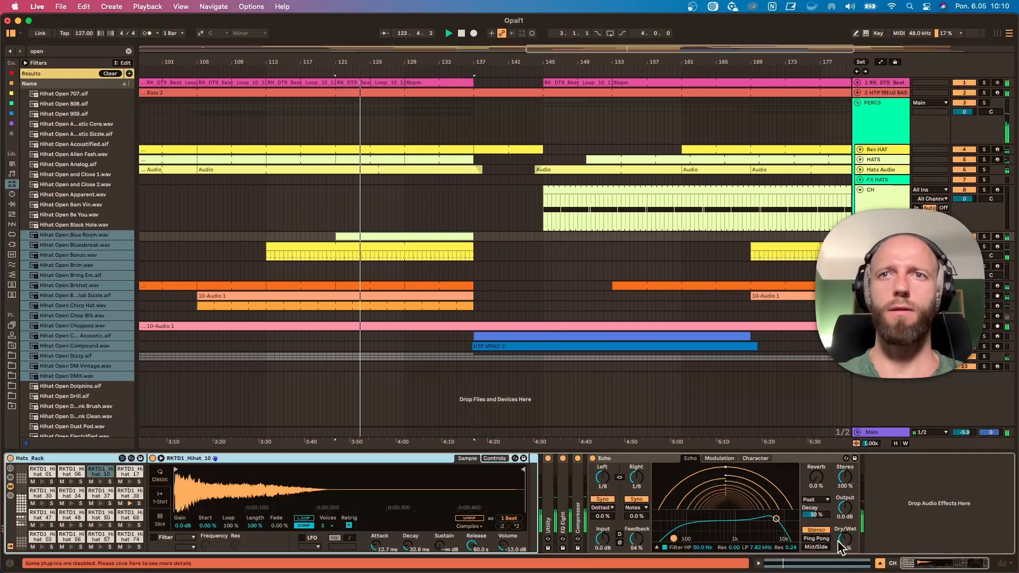
{"action": "left_click_drag", "start_coordinate": [635, 539], "coordinate": [635, 554]}
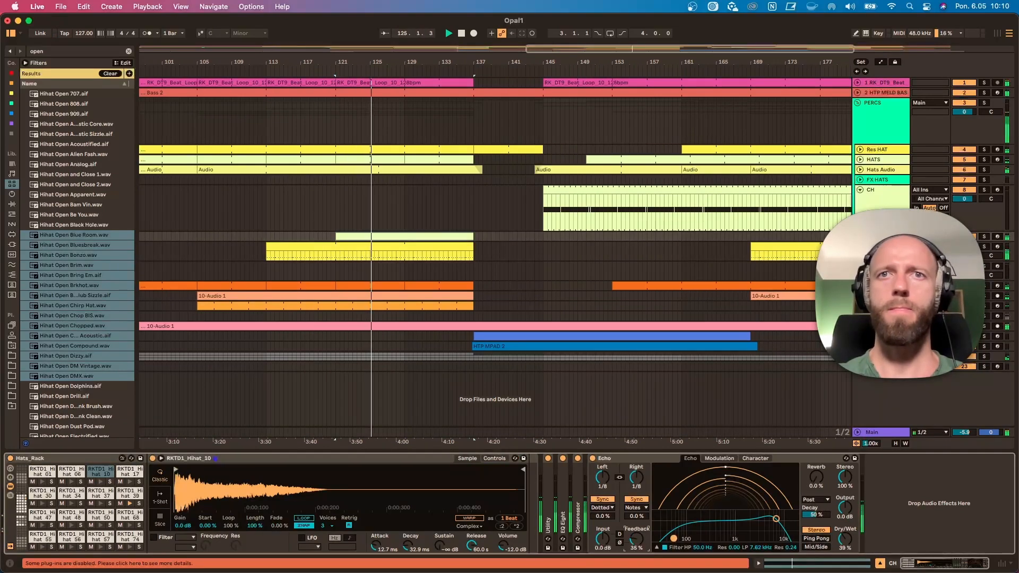
Move the RKTD1_Hihat_39 sample's start past its quiet opening and switch its Simpler to Classic mode.
{"action": "left_click", "coordinate": [128, 494]}
{"action": "left_click_drag", "start_coordinate": [176, 469], "coordinate": [239, 469]}
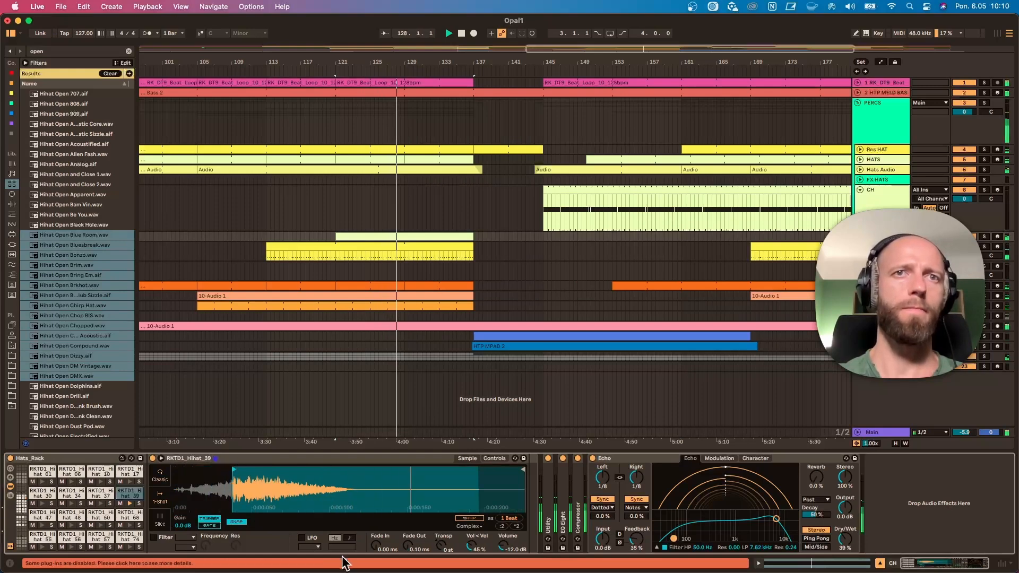
{"action": "left_click", "coordinate": [163, 476]}
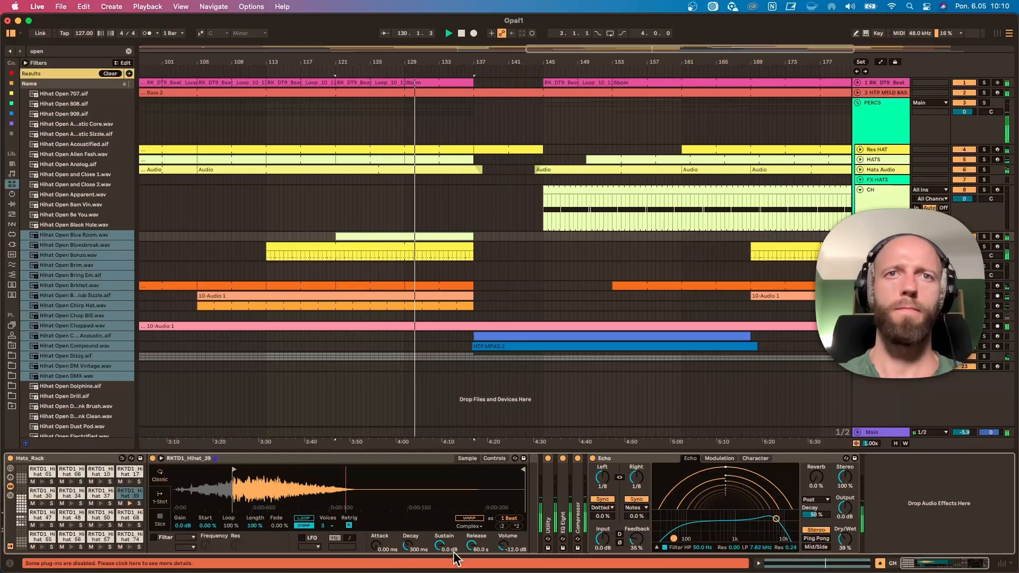
Set RKTD1_Hihat_39's Sustain to -41 dB and Decay to 225 ms, and the Echo's low-pass filter to 7.82 kHz with resonance 0.17.
{"action": "left_click_drag", "start_coordinate": [454, 555], "coordinate": [454, 570]}
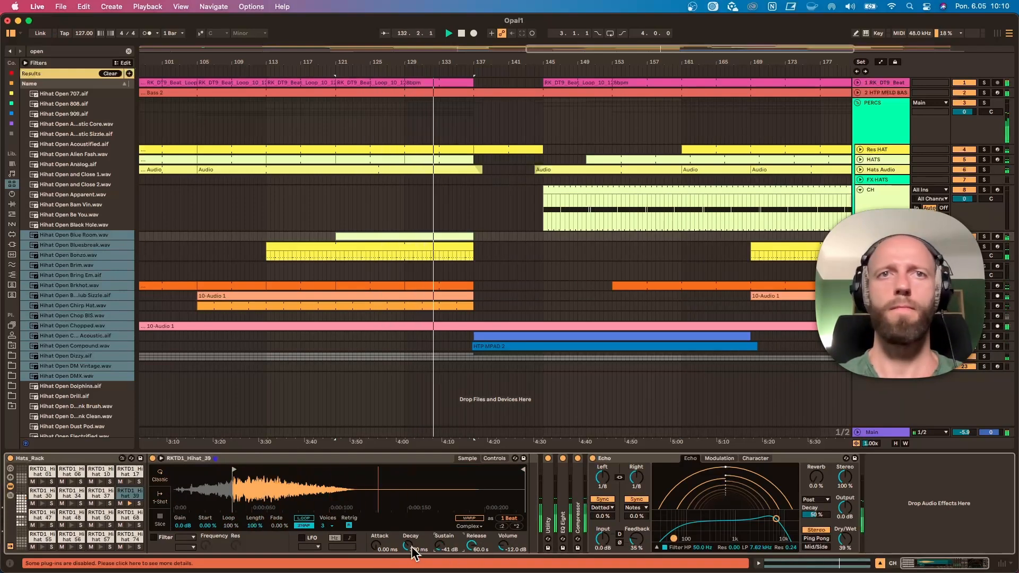
{"action": "left_click_drag", "start_coordinate": [776, 520], "coordinate": [776, 524]}
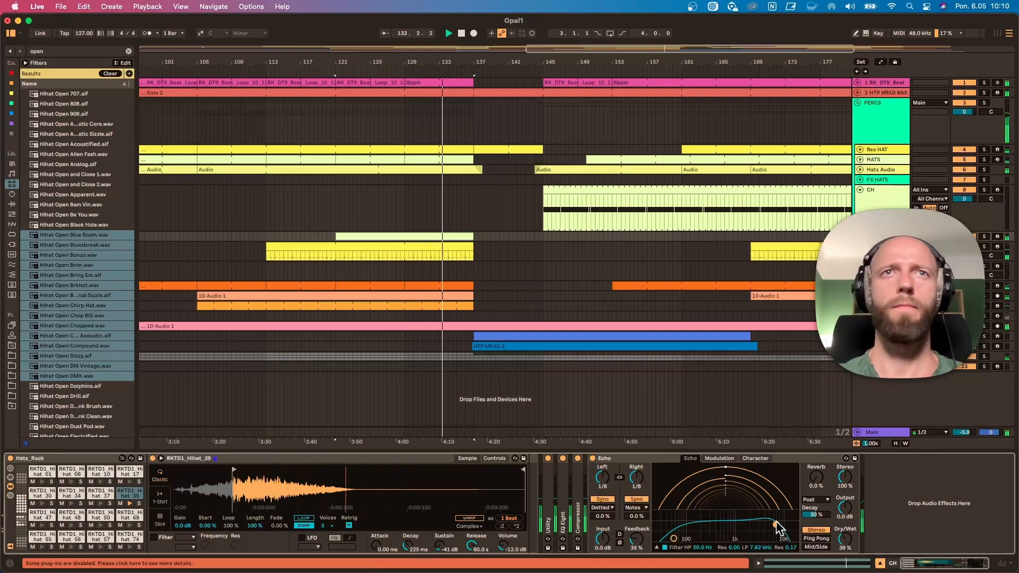
{"action": "left_click", "coordinate": [249, 228]}
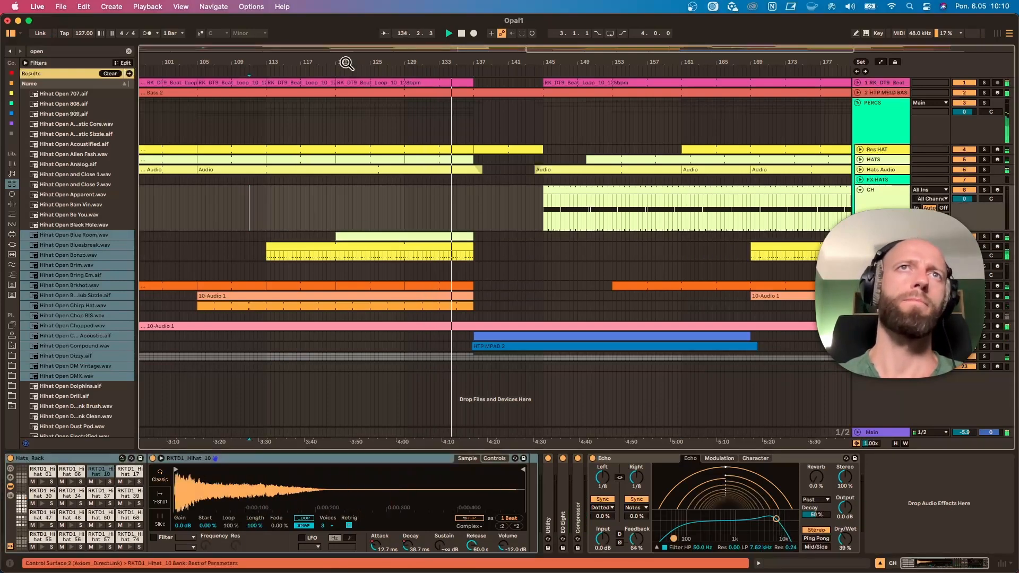
{"action": "left_click_drag", "start_coordinate": [346, 63], "coordinate": [346, 31]}
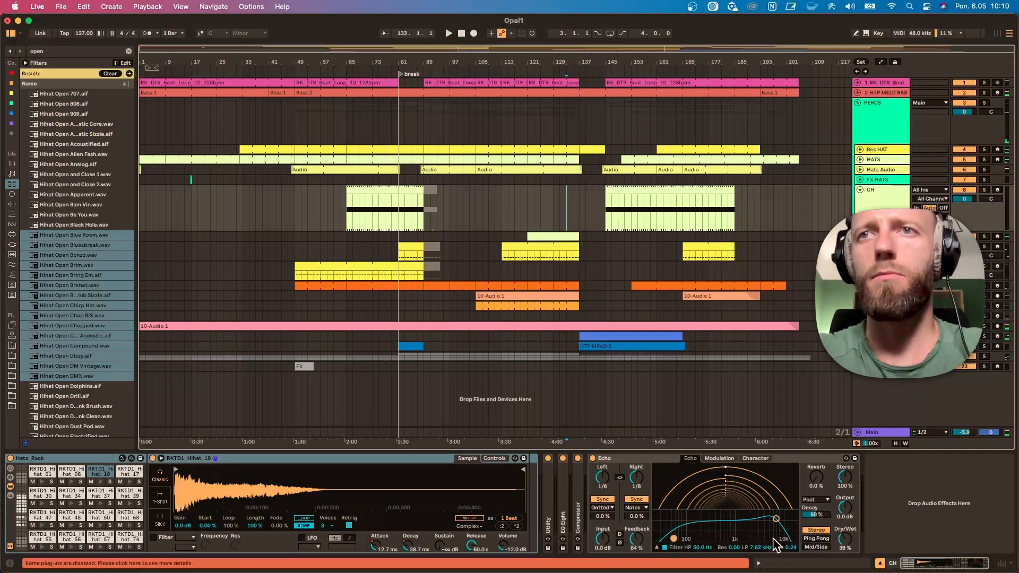
Automate the Echo's Feedback on the duplicated CH track to rise from bar 135, peak at bar 137 and ease through 67% near bar 139.
{"action": "left_click", "coordinate": [880, 238]}
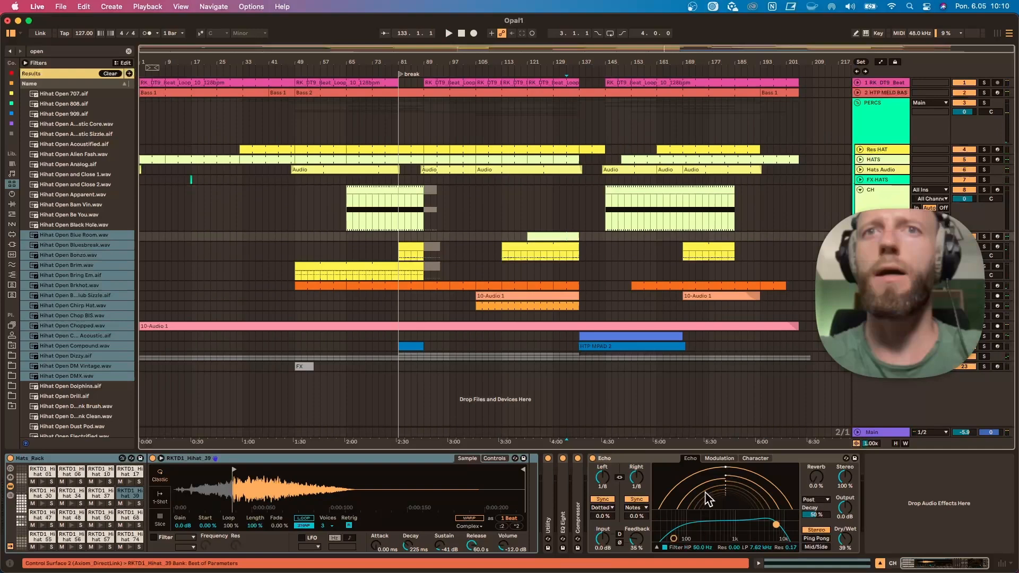
{"action": "right_click", "coordinate": [636, 541]}
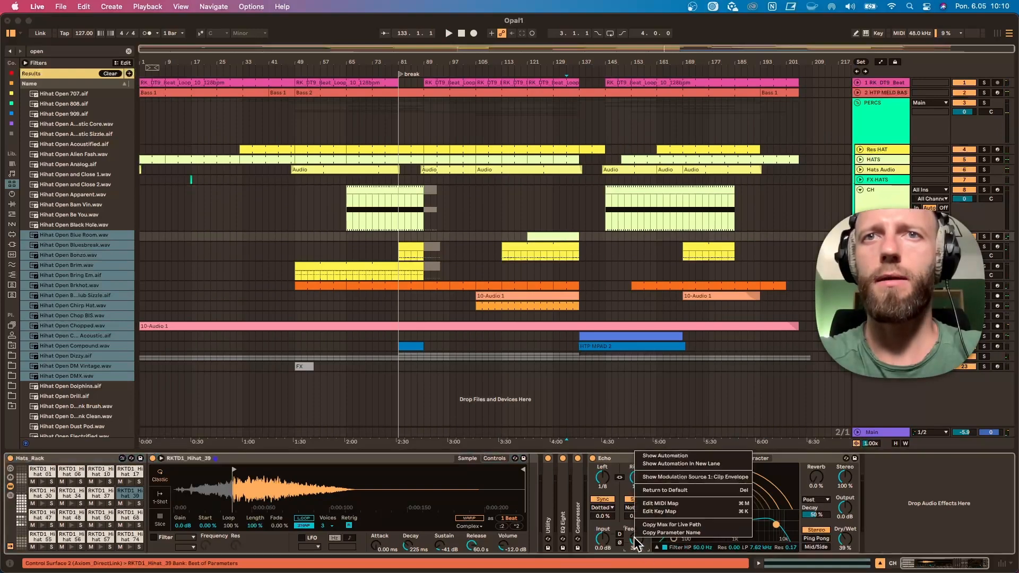
{"action": "left_click", "coordinate": [667, 455]}
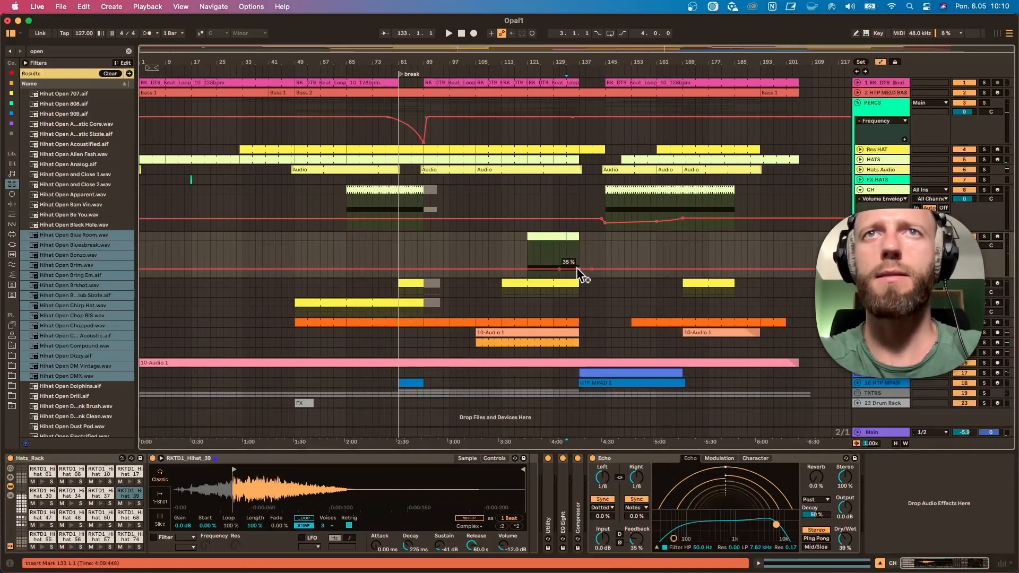
{"action": "left_click_drag", "start_coordinate": [578, 69], "coordinate": [587, 125]}
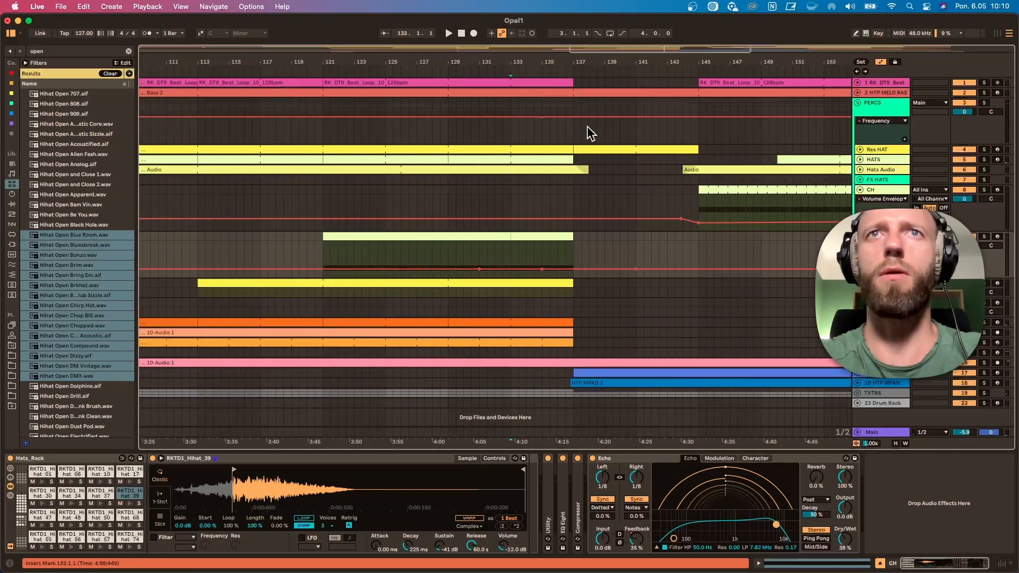
{"action": "left_click_drag", "start_coordinate": [573, 268], "coordinate": [573, 257]}
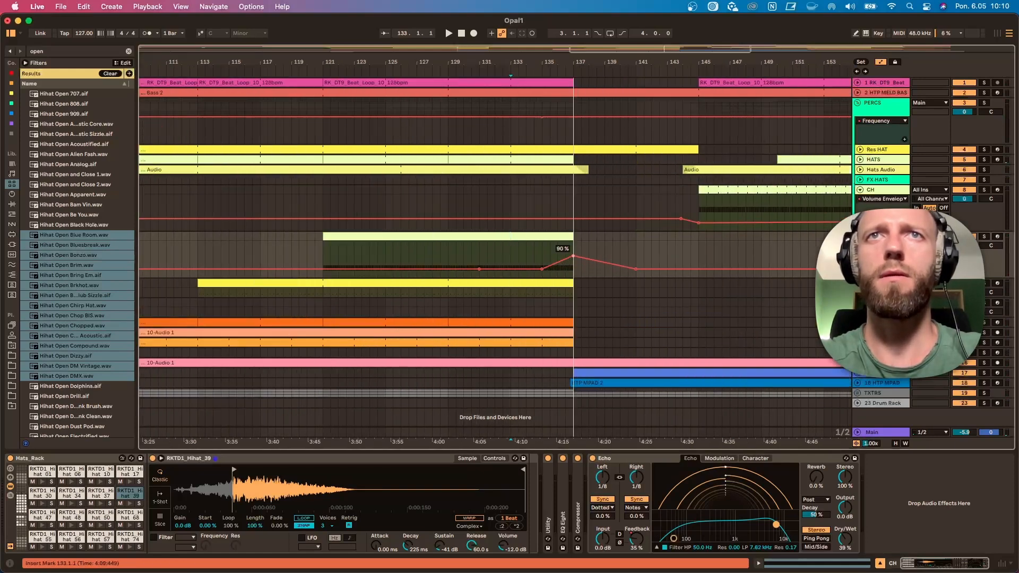
{"action": "left_click", "coordinate": [542, 250]}
{"action": "key", "text": "space"}
{"action": "left_click", "coordinate": [609, 260]}
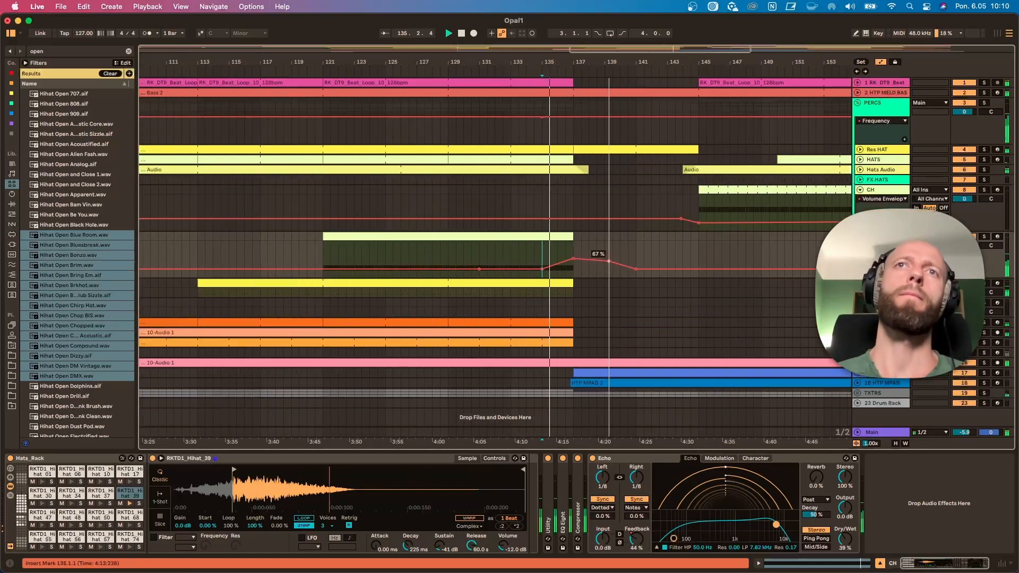
Automate the Echo's Dry/Wet on the duplicated CH track to curve up towards bar 137 and hold at 69% from there.
{"action": "right_click", "coordinate": [846, 540]}
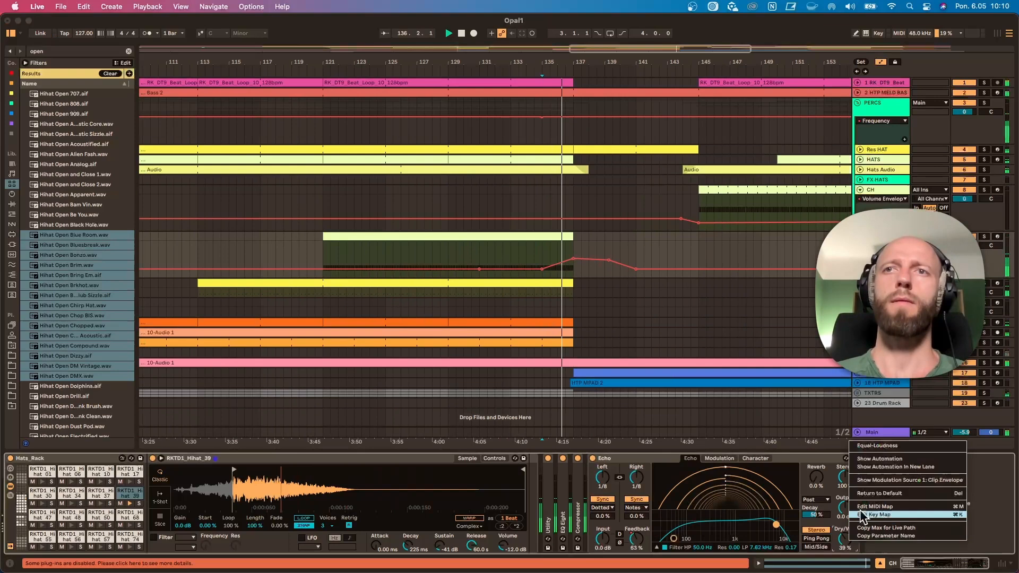
{"action": "left_click", "coordinate": [868, 459]}
{"action": "left_click", "coordinate": [535, 263]}
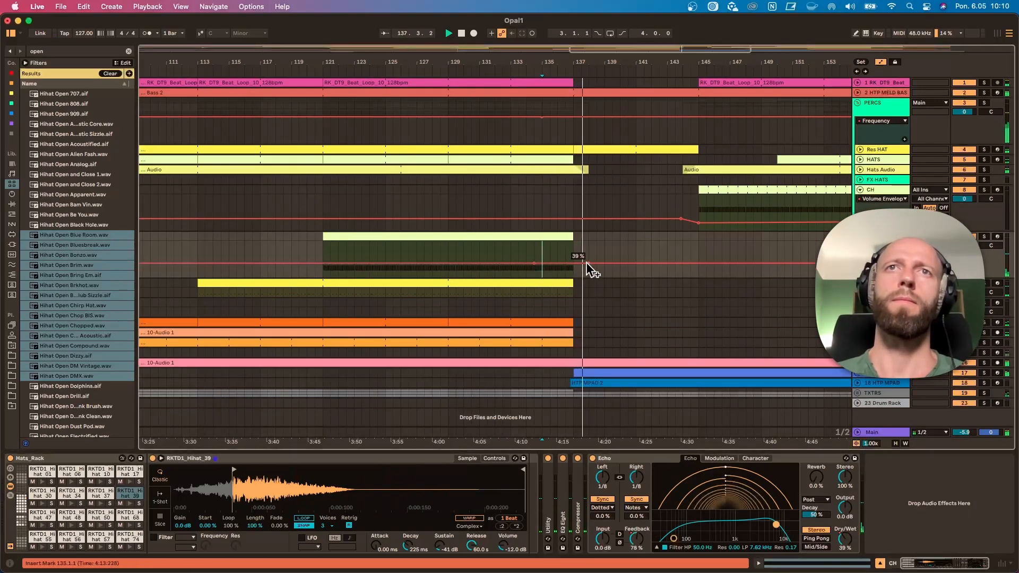
{"action": "key", "text": "space"}
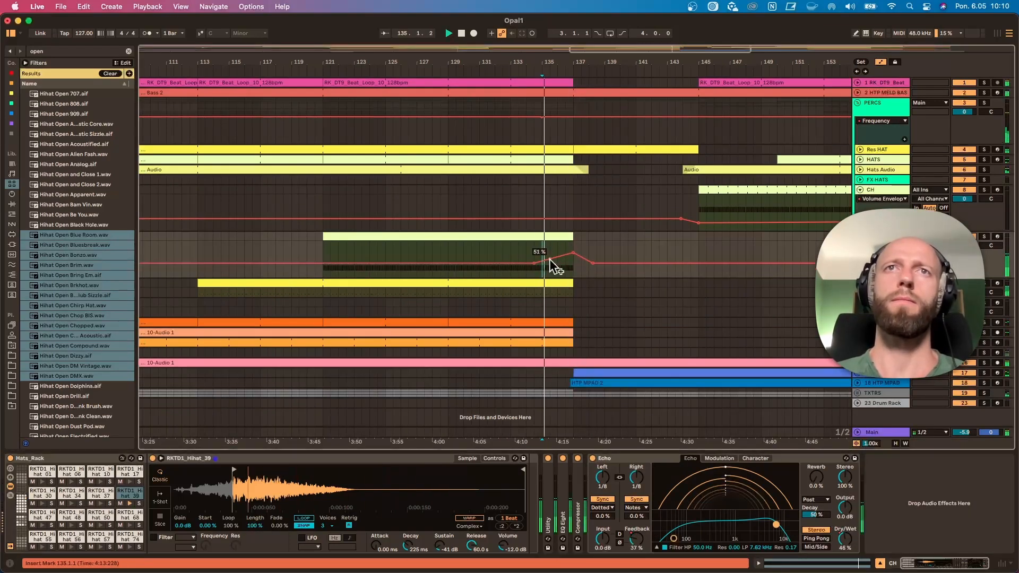
{"action": "left_click_drag", "start_coordinate": [565, 259], "coordinate": [565, 271]}
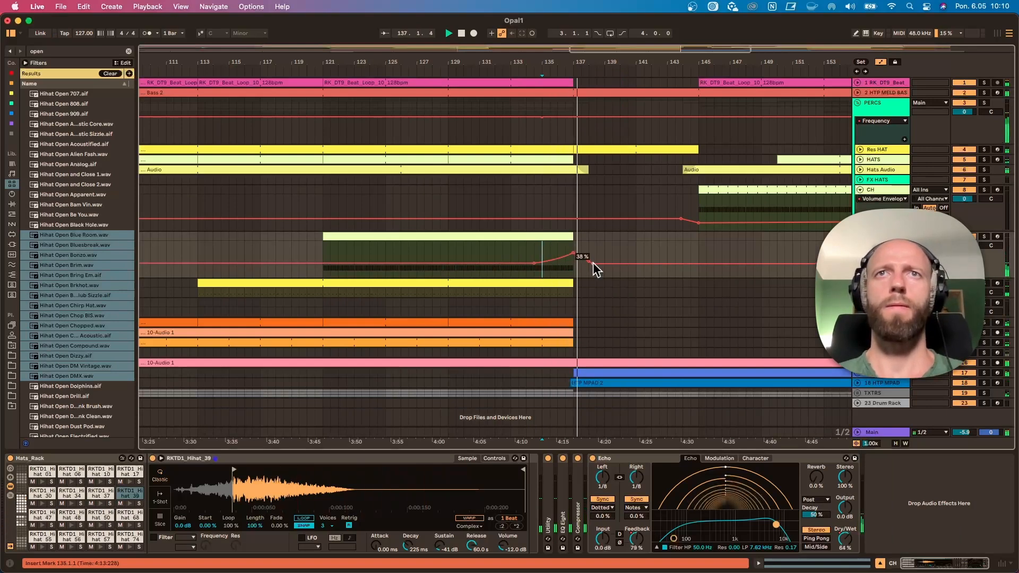
{"action": "left_click", "coordinate": [592, 263]}
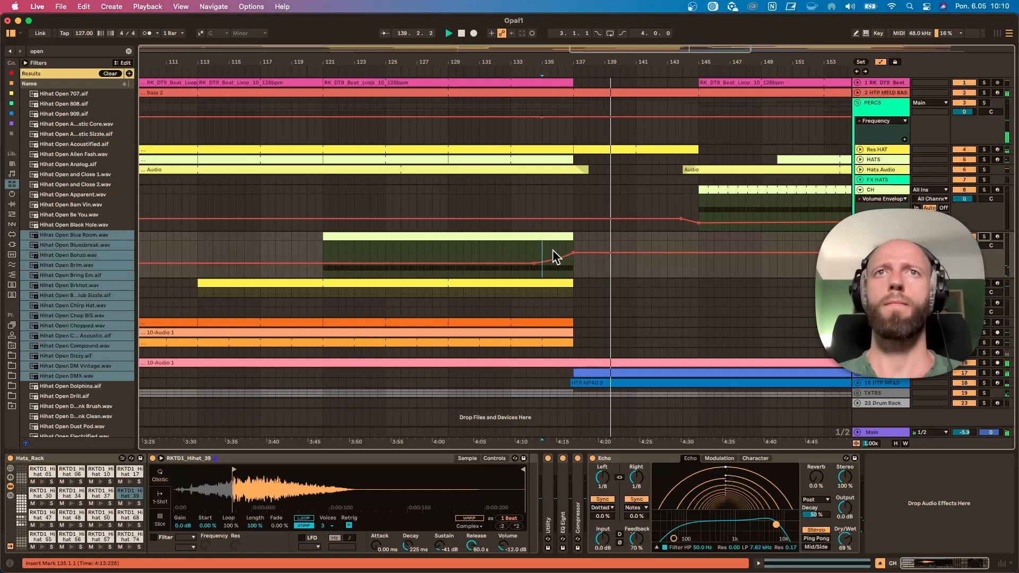
Fold the RKTD1_Hihat_39 Simpler, show the whole arrangement and hide the automation curves.
{"action": "double_click", "coordinate": [376, 459]}
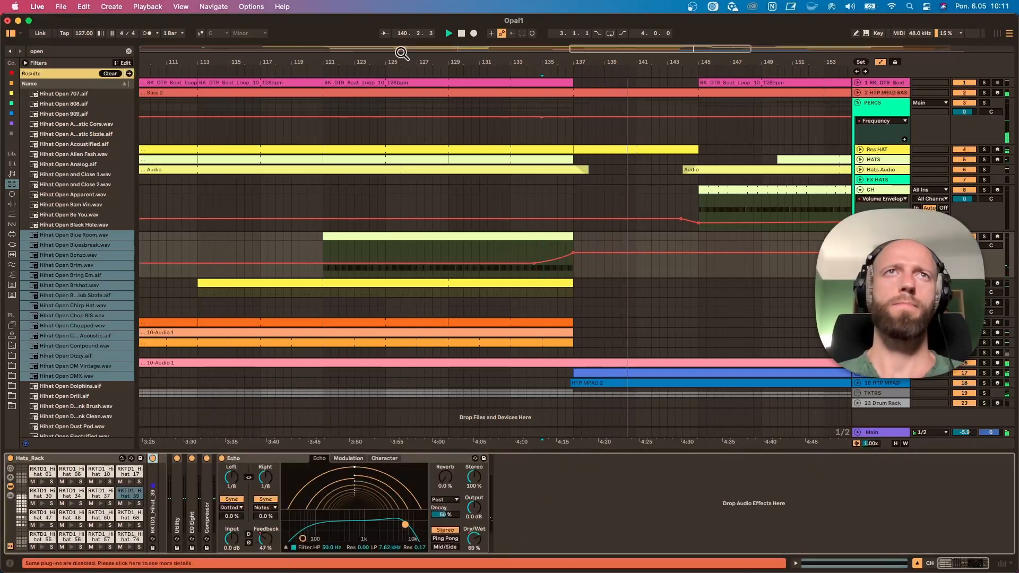
{"action": "left_click_drag", "start_coordinate": [393, 62], "coordinate": [543, 63]}
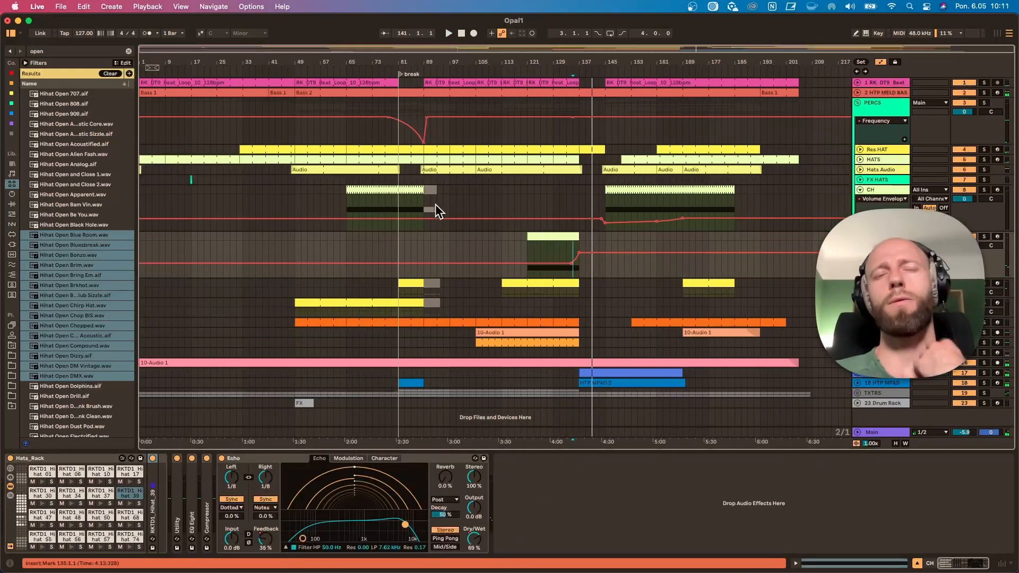
{"action": "key", "text": "a"}
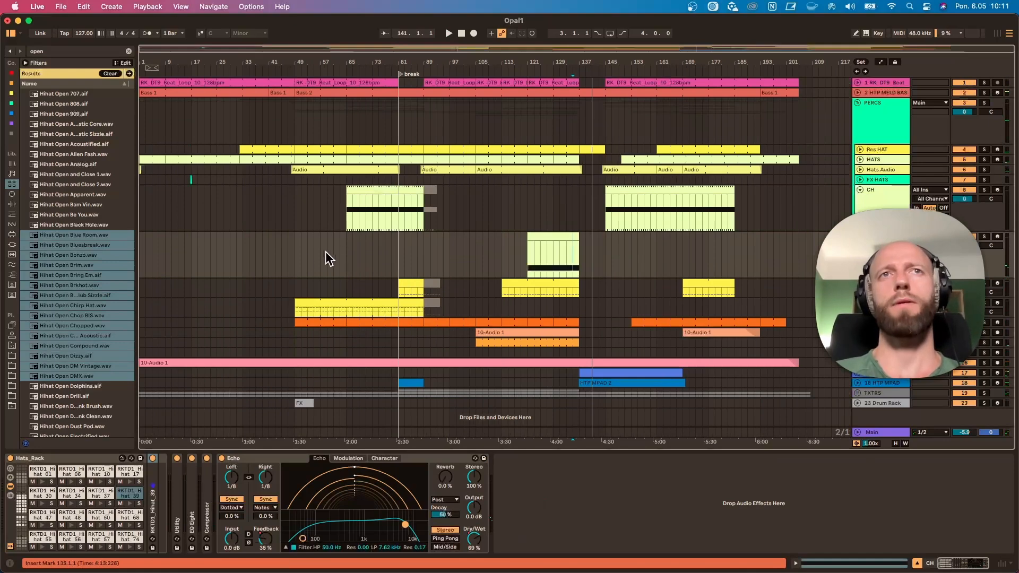
Play the arrangement from bars 65, 121 and 169 to compare how the hi-hats sound in each section.
{"action": "left_click_drag", "start_coordinate": [297, 255], "coordinate": [416, 244]}
{"action": "left_click", "coordinate": [348, 247]}
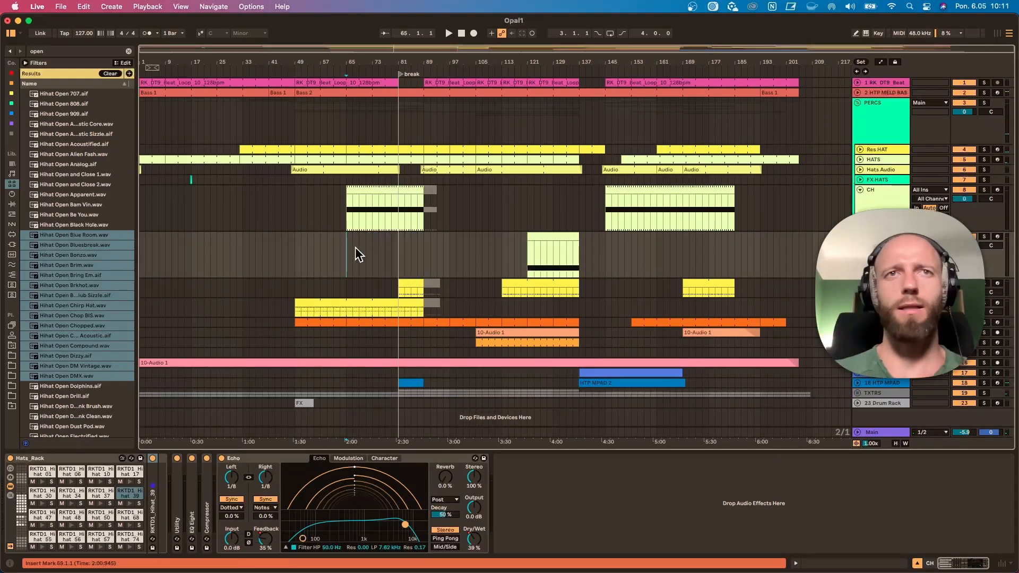
{"action": "key", "text": "space"}
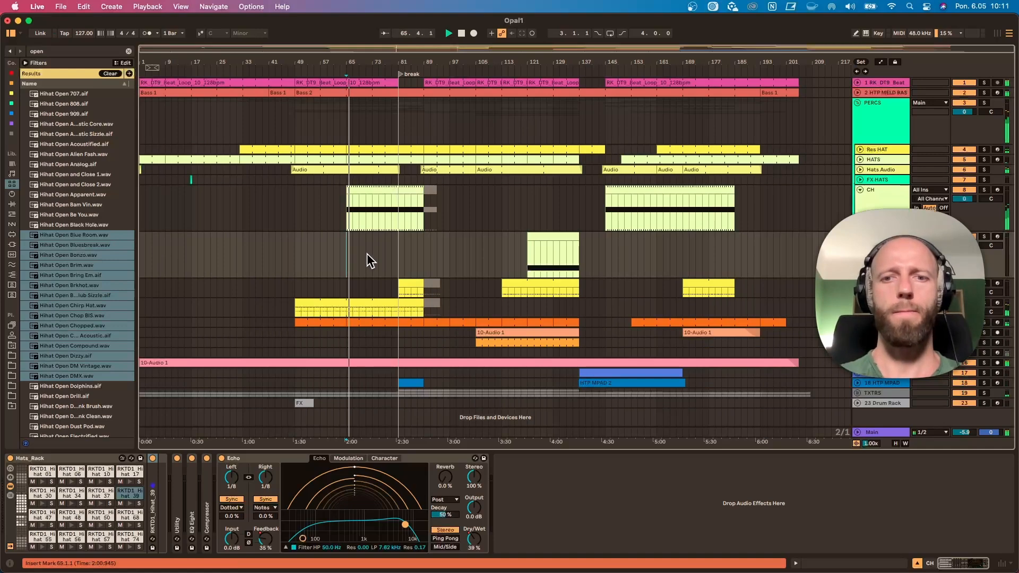
{"action": "left_click", "coordinate": [527, 249]}
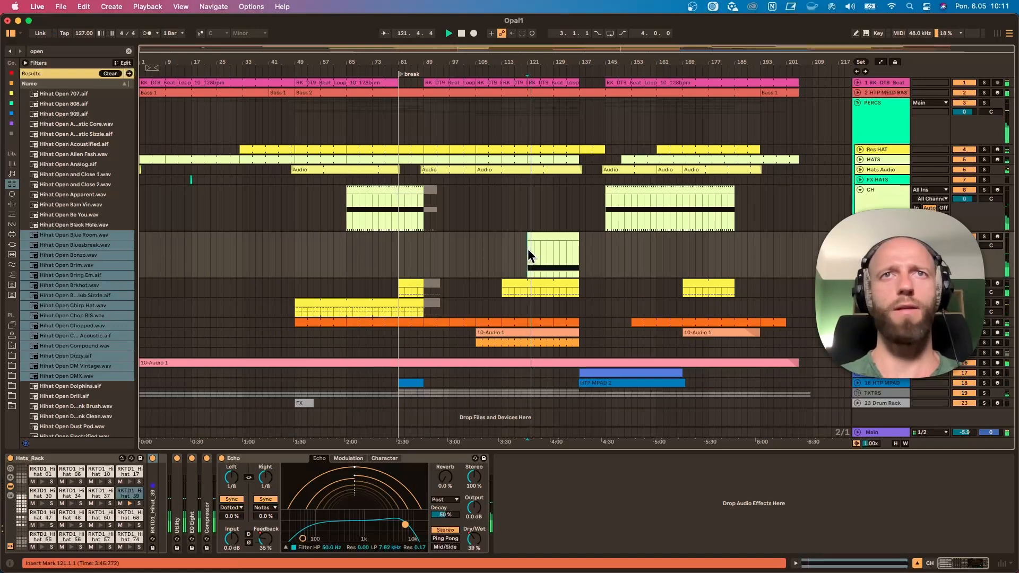
{"action": "left_click", "coordinate": [685, 249]}
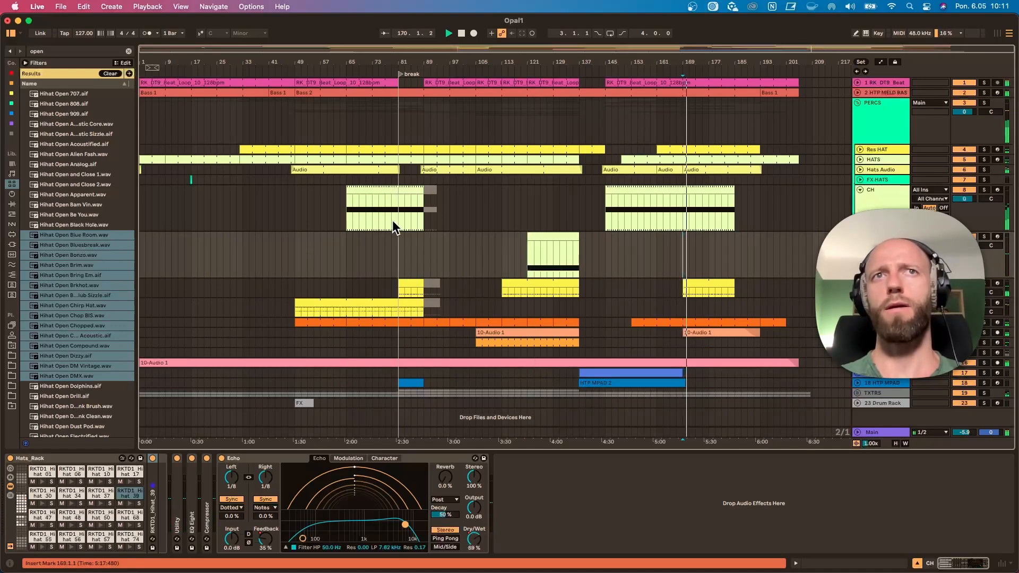
Split off an eight-bar section of the lower OH track's first clip and copy it to bars 177–185.
{"action": "left_click", "coordinate": [320, 311]}
{"action": "key", "text": "super+e"}
{"action": "left_click_drag", "start_coordinate": [308, 301], "coordinate": [718, 301]}
Deactivate all RKTD1_Hihat_40 notes in the OH clip at bars 177–185.
{"action": "double_click", "coordinate": [718, 303]}
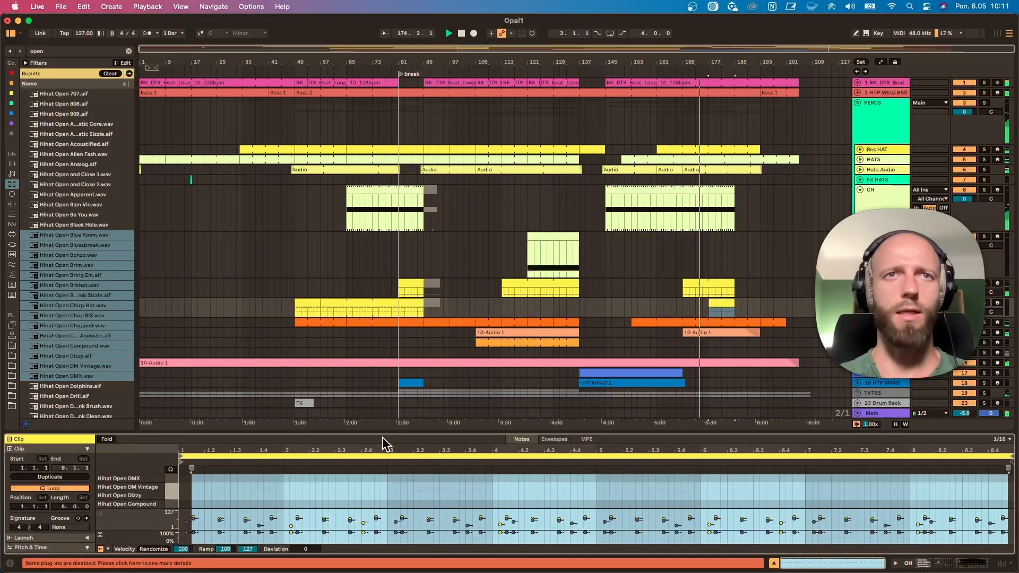
{"action": "left_click_drag", "start_coordinate": [385, 434], "coordinate": [380, 276]}
{"action": "left_click", "coordinate": [171, 462]}
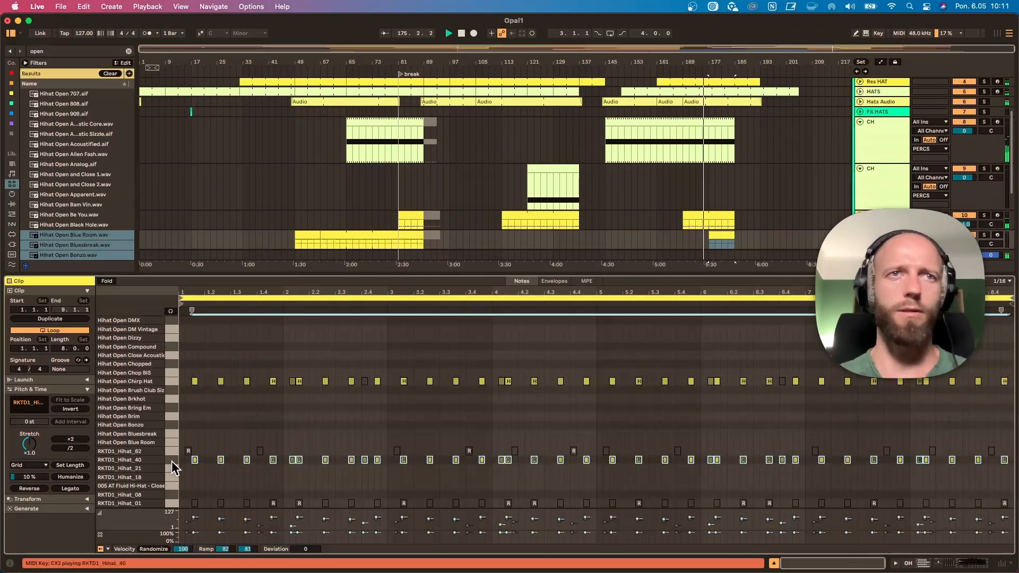
{"action": "left_click", "coordinate": [723, 235]}
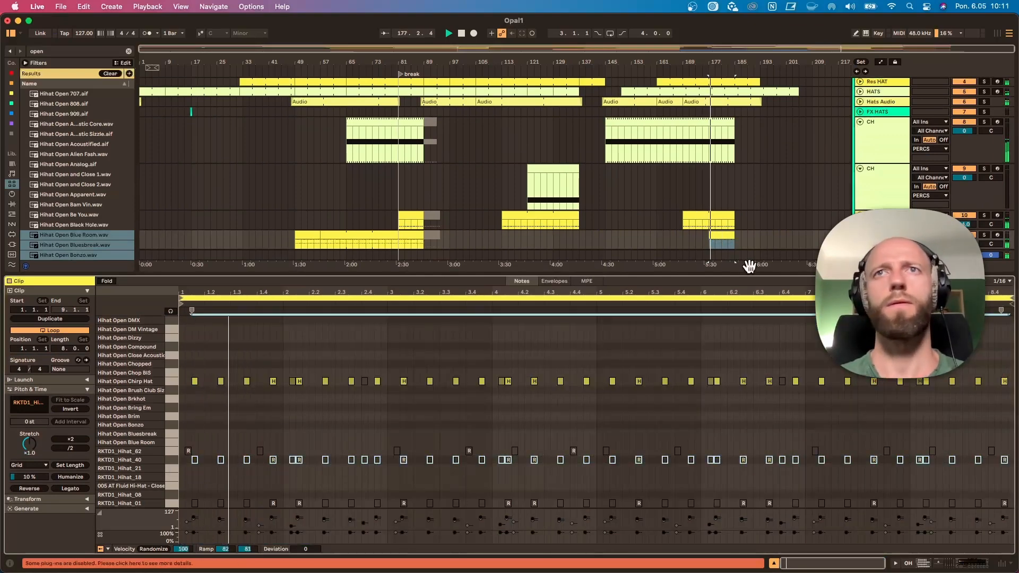
{"action": "left_click_drag", "start_coordinate": [675, 275], "coordinate": [682, 399]}
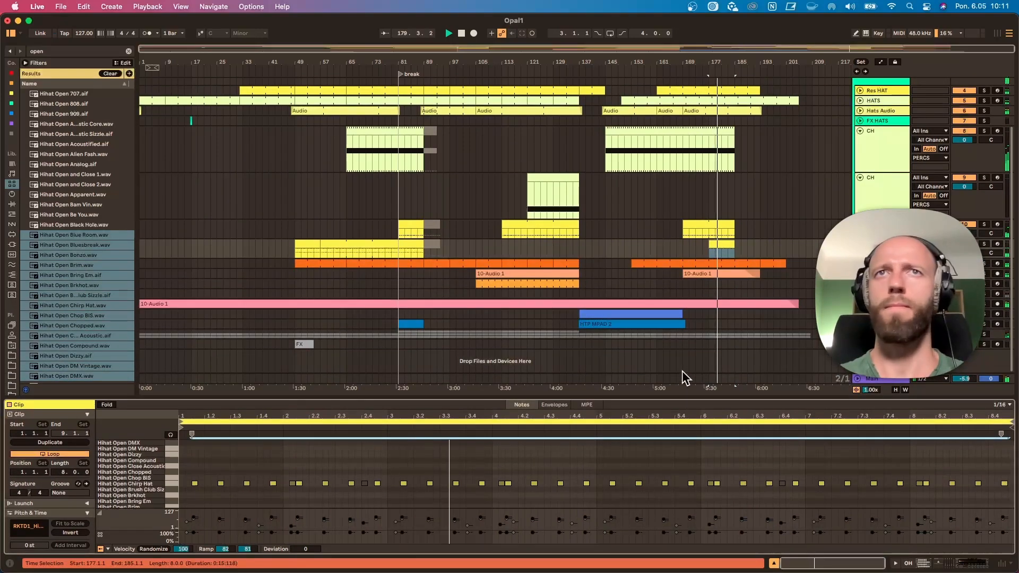
Fold both CH tracks and enlarge the arrangement area.
{"action": "scroll", "coordinate": [738, 313], "scroll_direction": "up", "scroll_amount": 3}
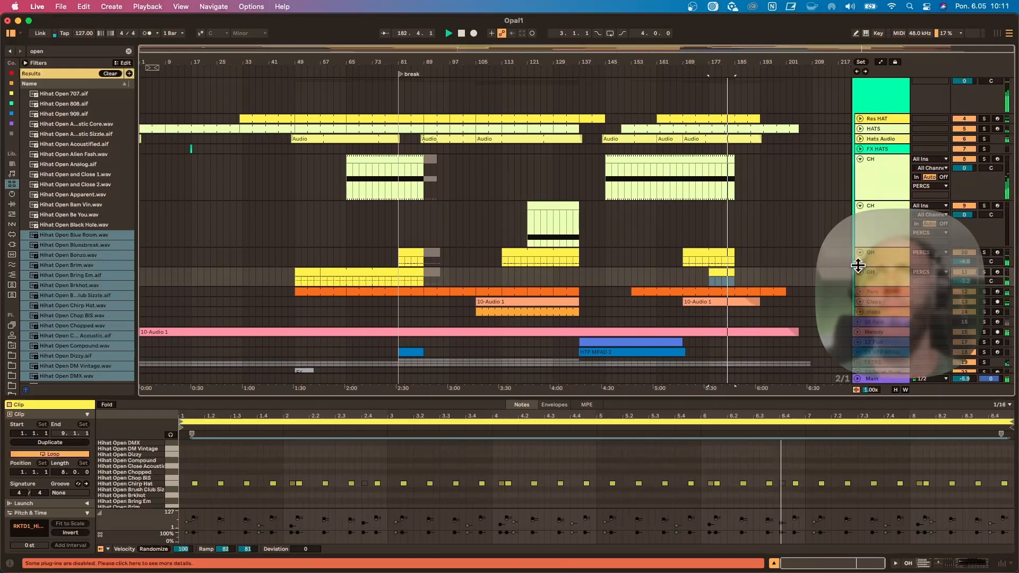
{"action": "left_click_drag", "start_coordinate": [872, 247], "coordinate": [871, 214]}
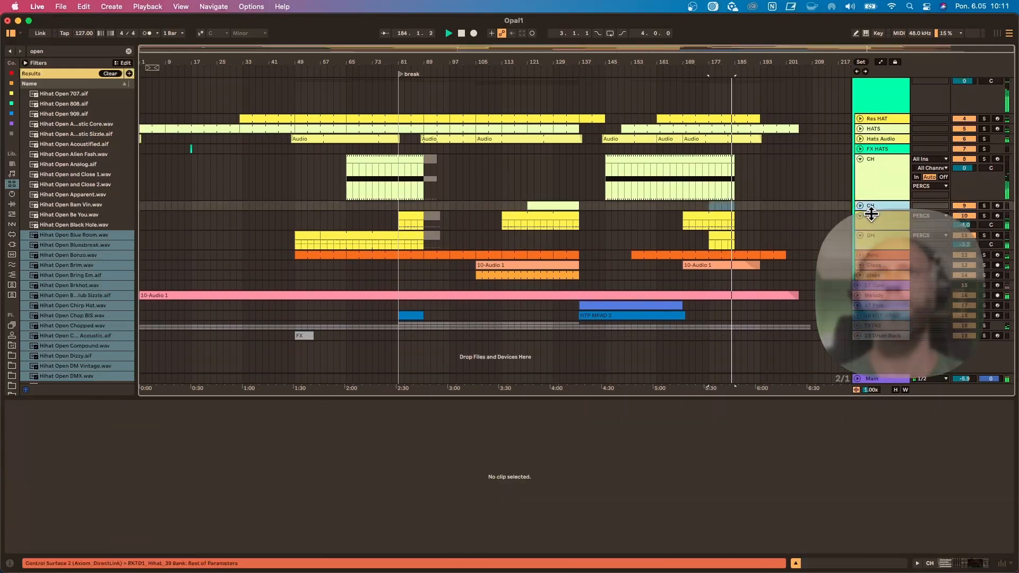
{"action": "left_click", "coordinate": [860, 158]}
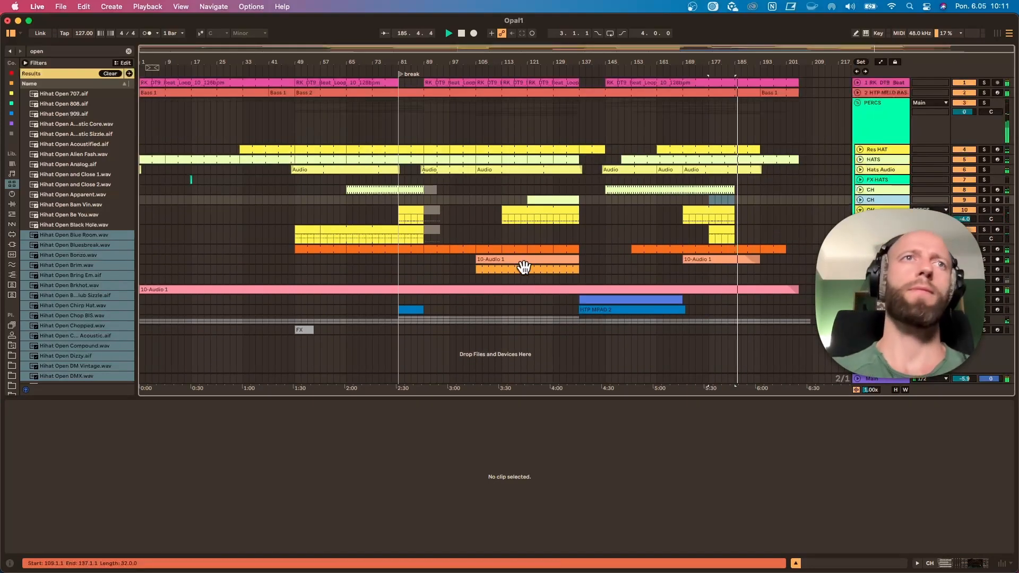
{"action": "left_click_drag", "start_coordinate": [465, 398], "coordinate": [467, 428]}
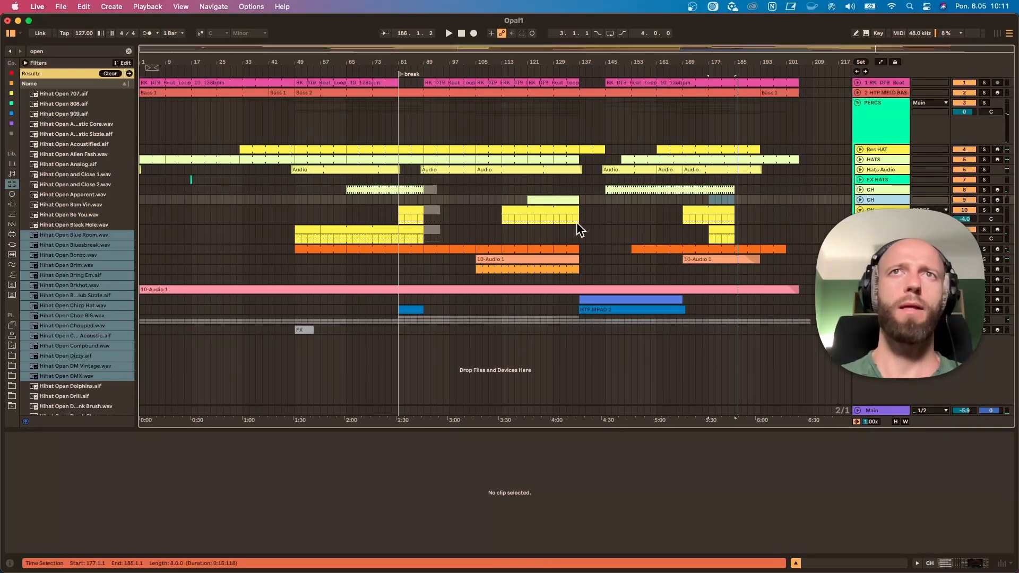
Unfold the Res HAT track and play the arrangement from about bar 35.
{"action": "left_click", "coordinate": [861, 150]}
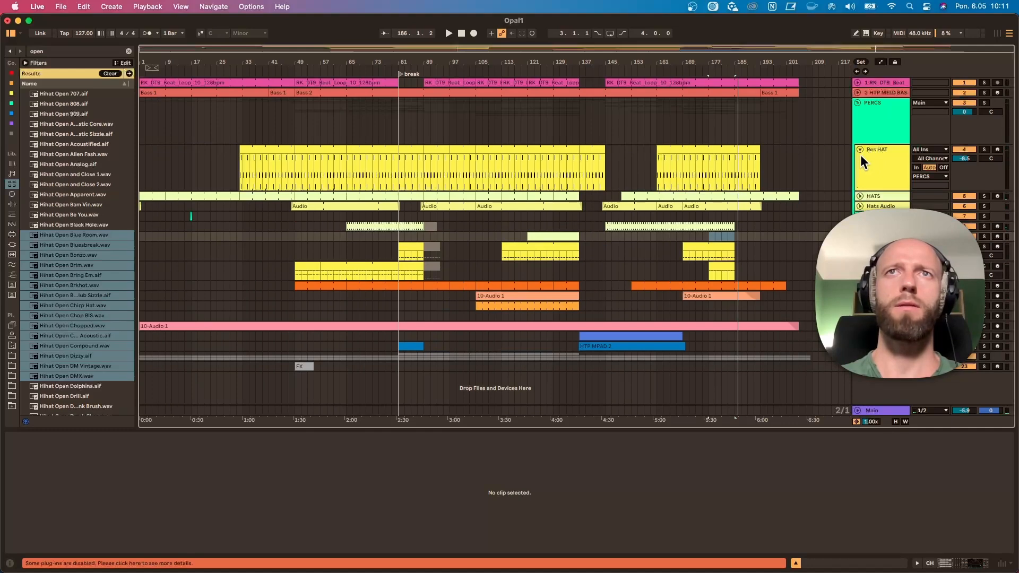
{"action": "left_click", "coordinate": [249, 165]}
{"action": "key", "text": "space"}
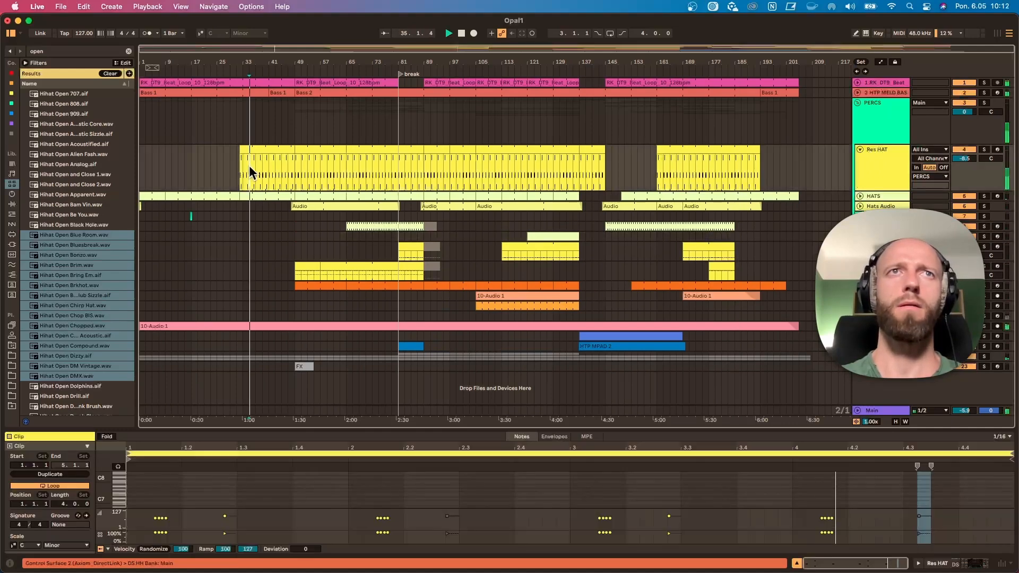
Insert an audio track below Res HAT and set its audio input to Res HAT.
{"action": "right_click", "coordinate": [872, 155]}
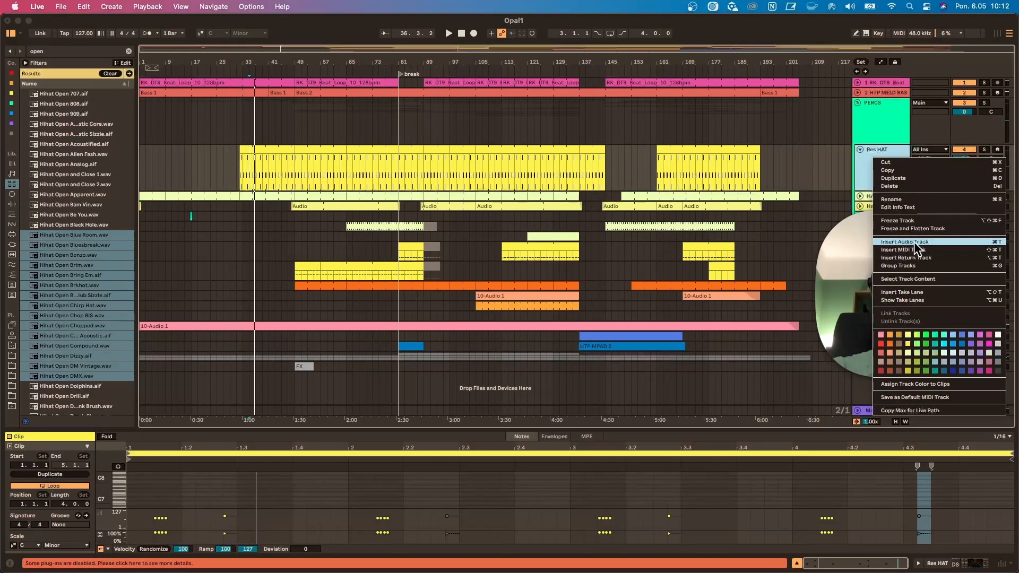
{"action": "left_click", "coordinate": [914, 242]}
{"action": "left_click", "coordinate": [939, 205]}
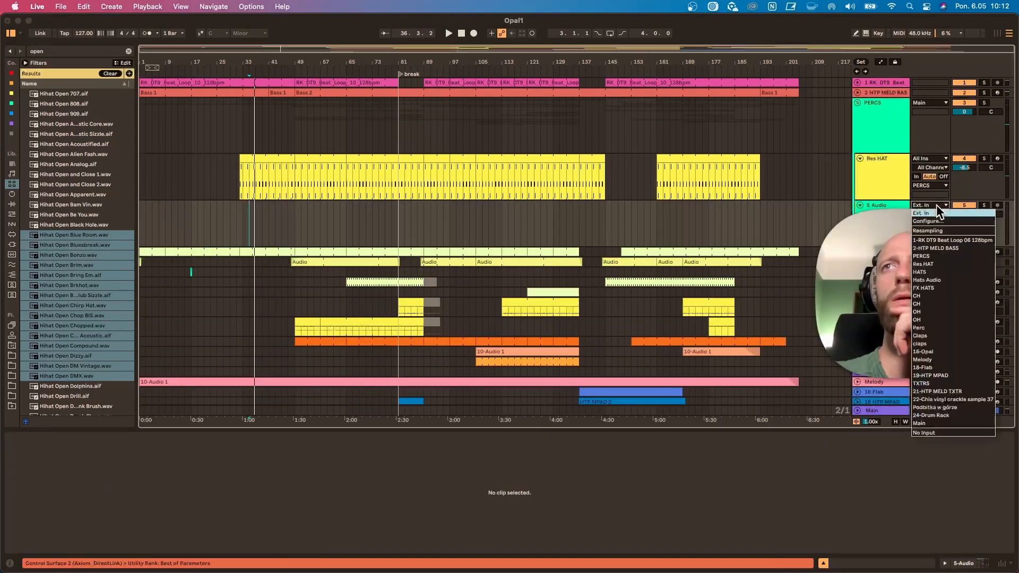
{"action": "left_click", "coordinate": [929, 264]}
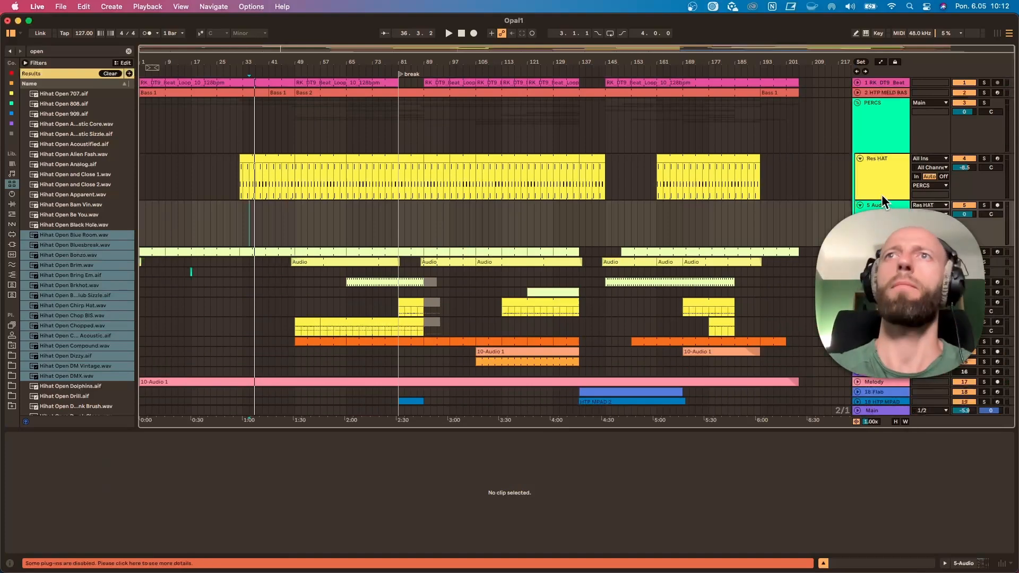
Clear the browser search and add the Romb.adv effect after the Echo on the Res HAT track.
{"action": "left_click", "coordinate": [883, 197]}
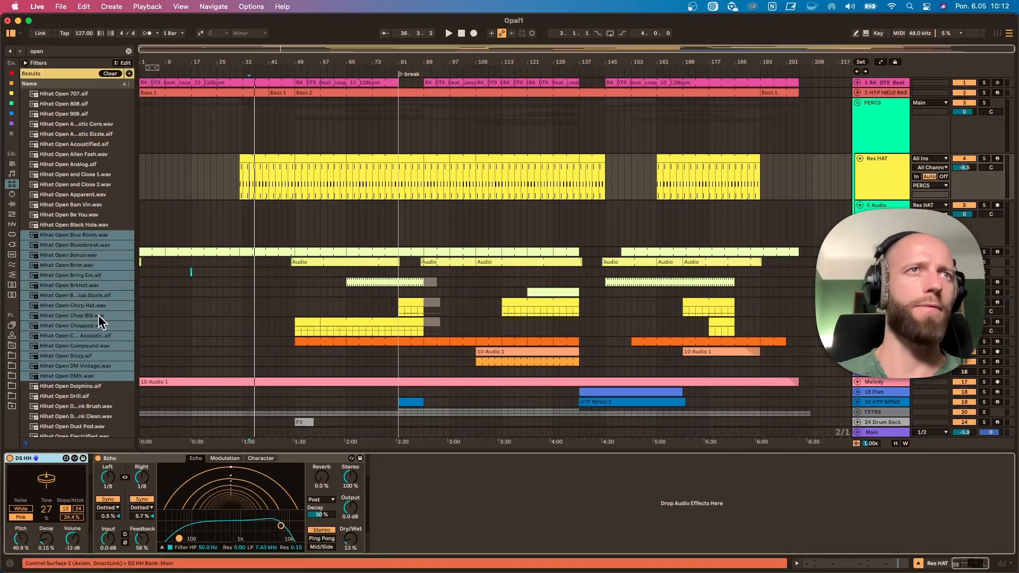
{"action": "left_click", "coordinate": [128, 51]}
{"action": "left_click", "coordinate": [12, 123]}
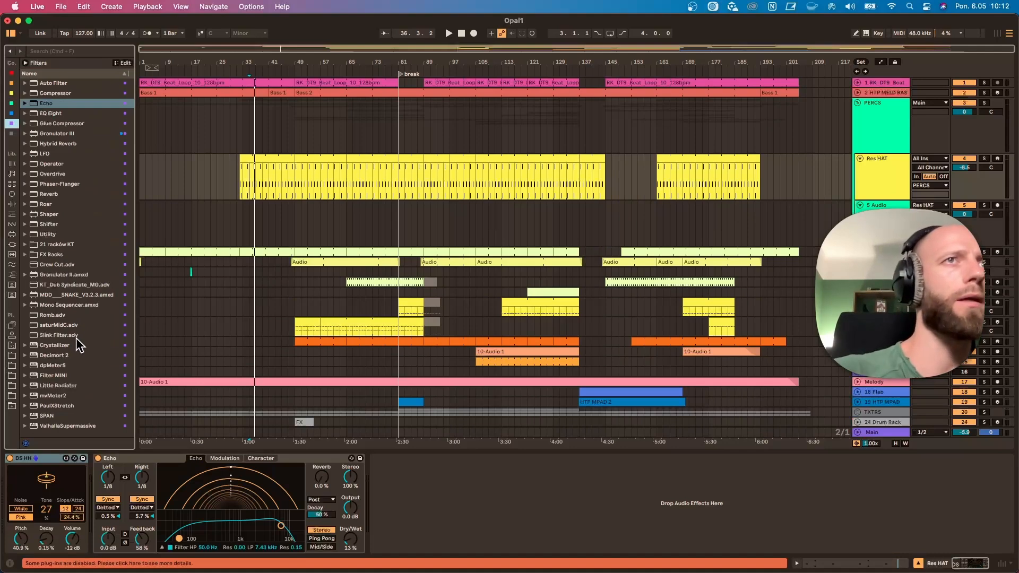
{"action": "left_click", "coordinate": [31, 315]}
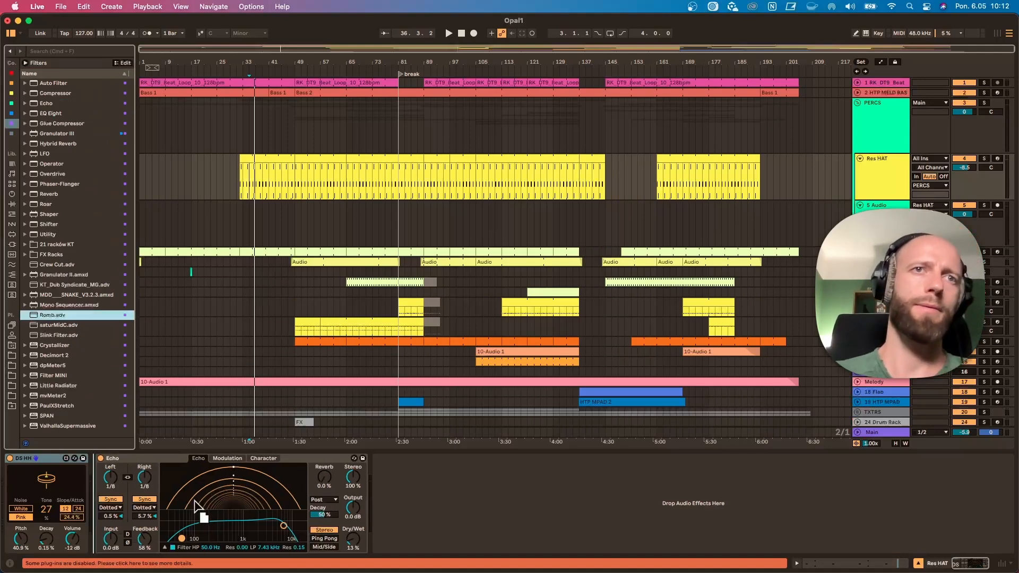
{"action": "left_click_drag", "start_coordinate": [195, 501], "coordinate": [441, 524]}
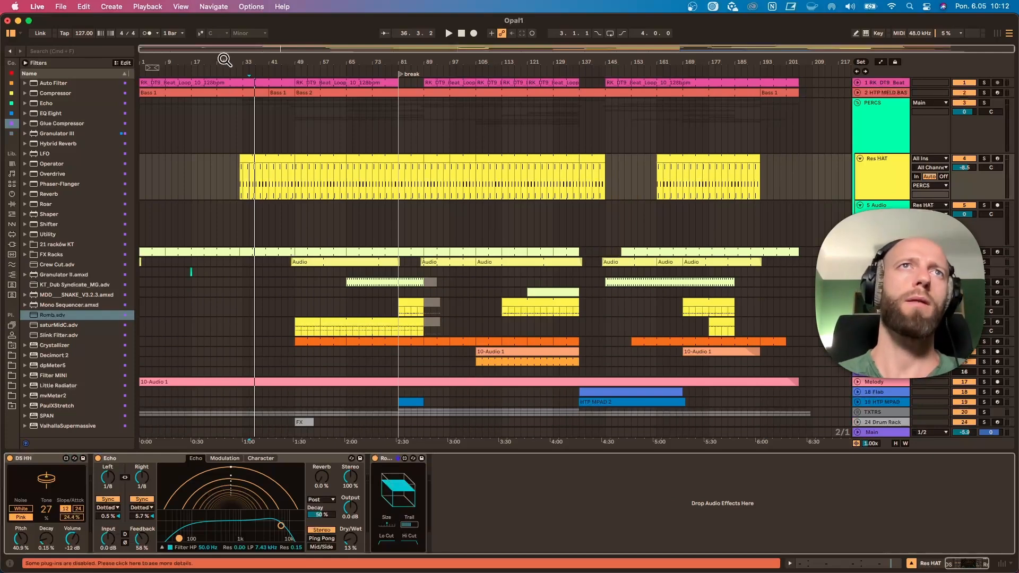
Copy a one-bar piece of the Res HAT clip to bar 21 and play it.
{"action": "left_click_drag", "start_coordinate": [225, 60], "coordinate": [418, 61]}
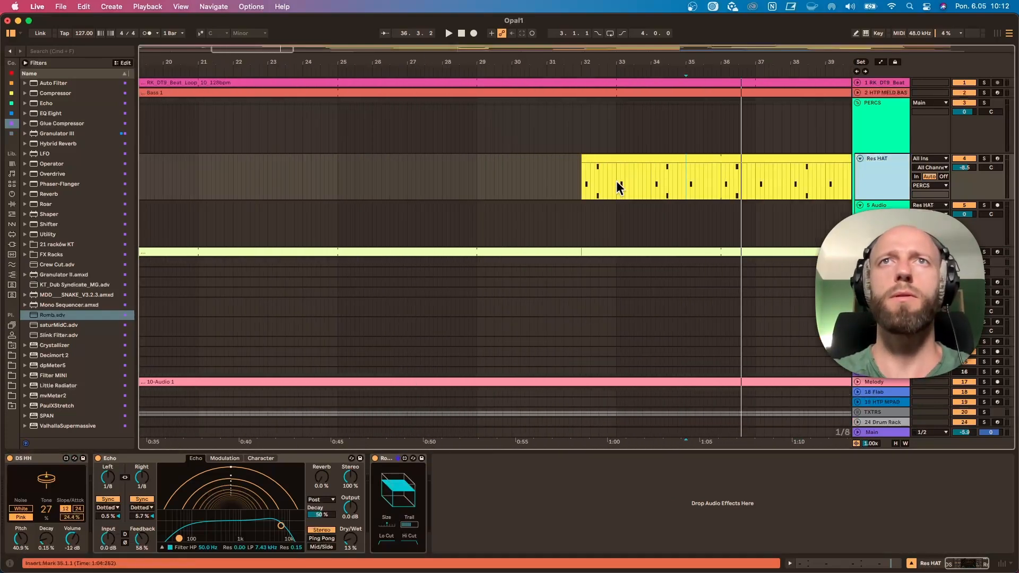
{"action": "left_click_drag", "start_coordinate": [617, 184], "coordinate": [217, 190]}
{"action": "left_click", "coordinate": [652, 183]}
{"action": "key", "text": "space"}
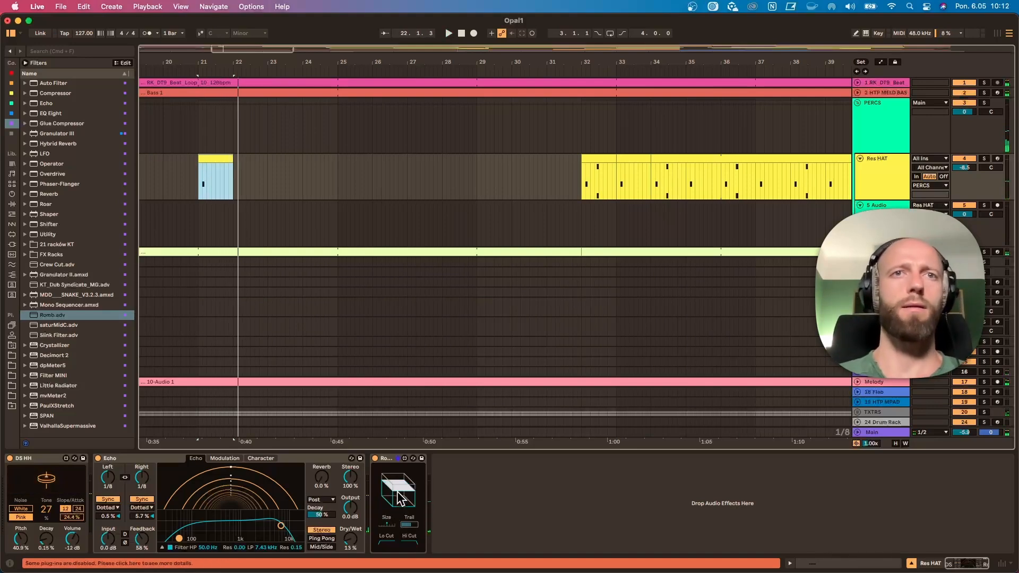
Adjust the Size of the Romb effect on Res HAT while auditioning the copied hat at bar 21.
{"action": "key", "text": "space"}
{"action": "mouse_move", "coordinate": [397, 492]}
{"action": "left_mouse_down"}
{"action": "mouse_move", "coordinate": [398, 541]}
{"action": "mouse_move", "coordinate": [398, 511]}
{"action": "left_mouse_up"}
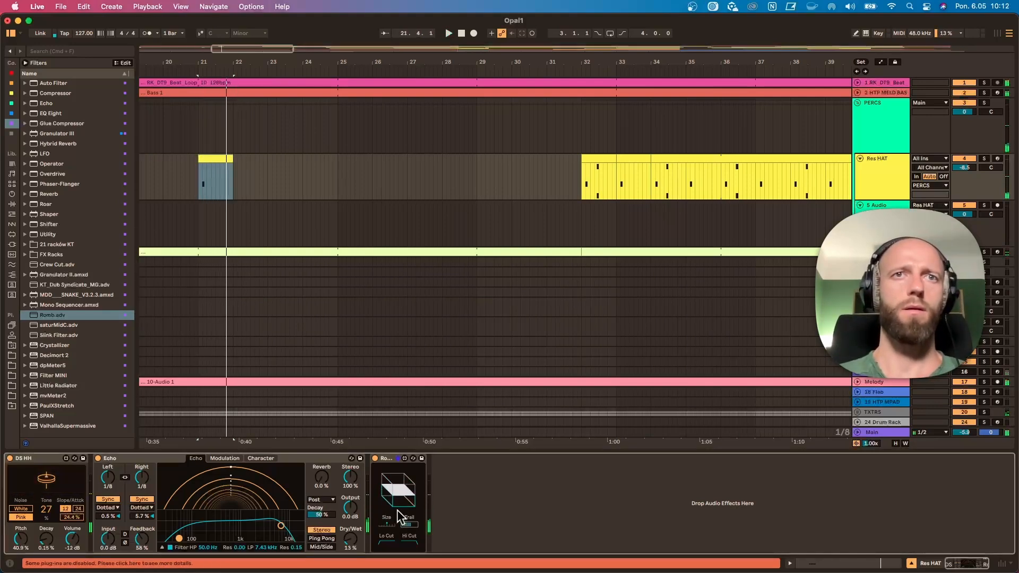
{"action": "key", "text": "space"}
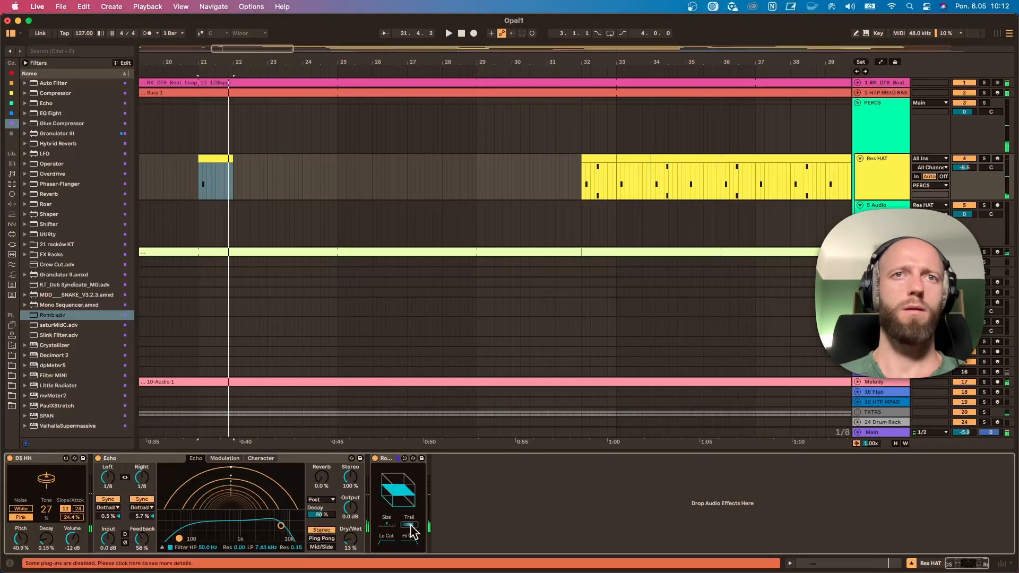
{"action": "key", "text": "space"}
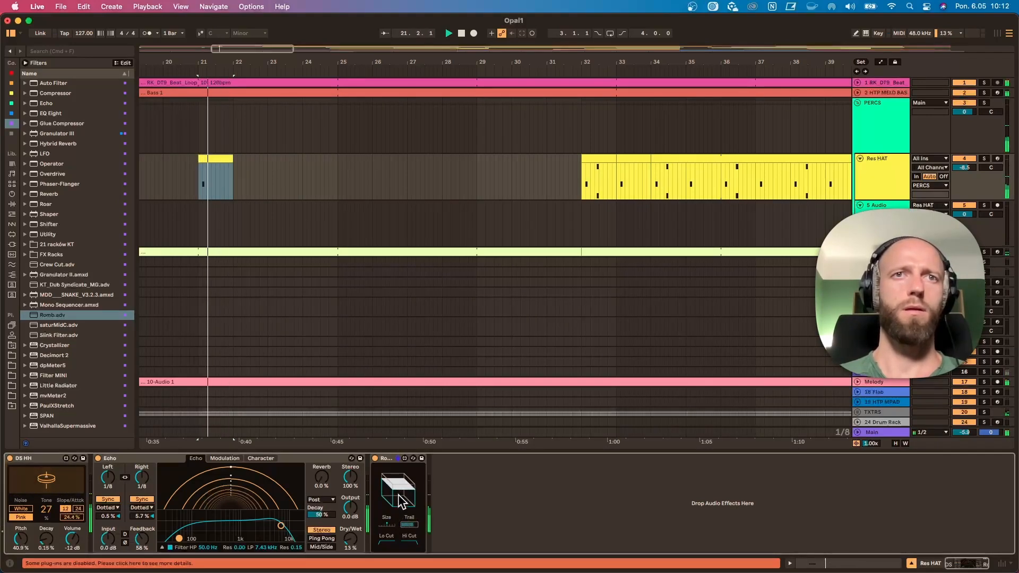
{"action": "left_click_drag", "start_coordinate": [387, 524], "coordinate": [387, 524]}
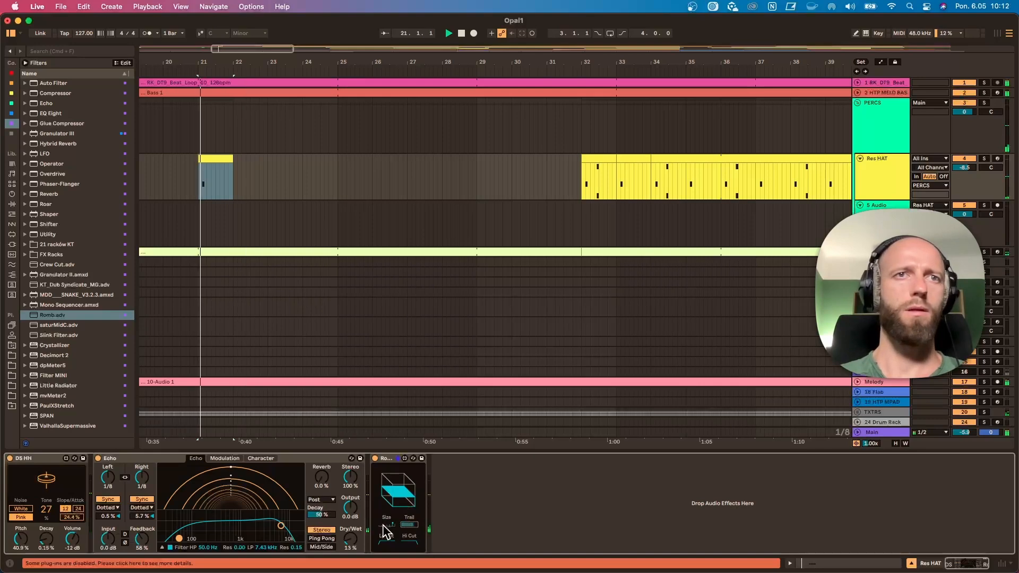
Turn off the Echo on Res HAT, try DS HH attack at 90.6% and pitch at 98.4%, and undo the pitch change.
{"action": "left_click", "coordinate": [98, 459]}
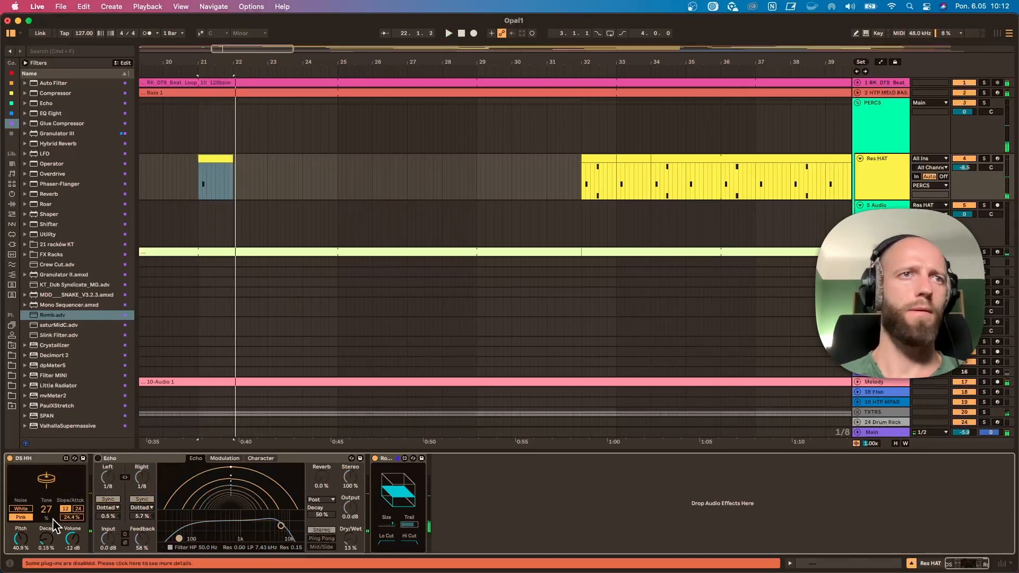
{"action": "mouse_move", "coordinate": [51, 514]}
{"action": "left_mouse_down"}
{"action": "mouse_move", "coordinate": [50, 488]}
{"action": "mouse_move", "coordinate": [49, 518]}
{"action": "left_mouse_up"}
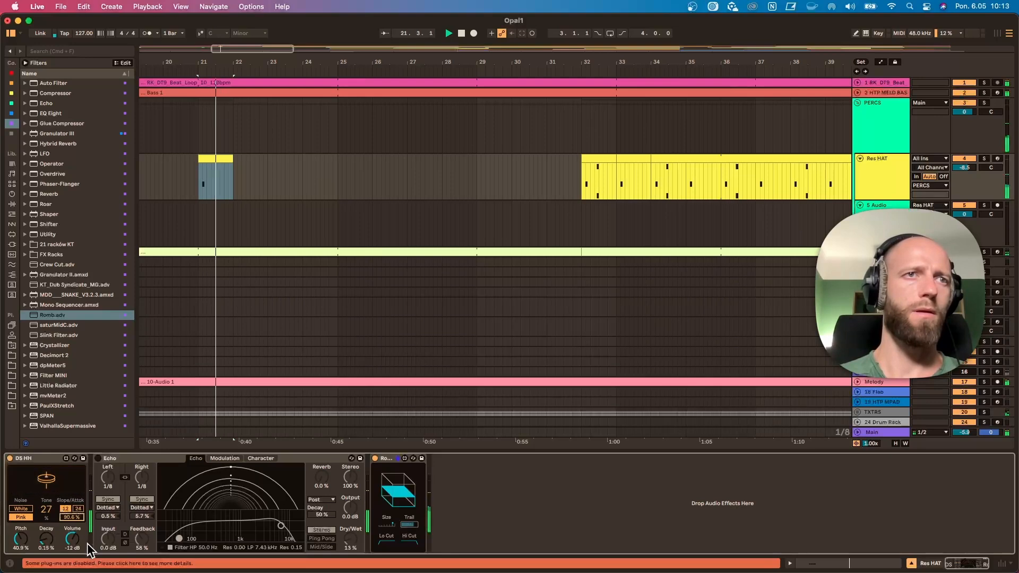
{"action": "left_click_drag", "start_coordinate": [27, 541], "coordinate": [27, 523]}
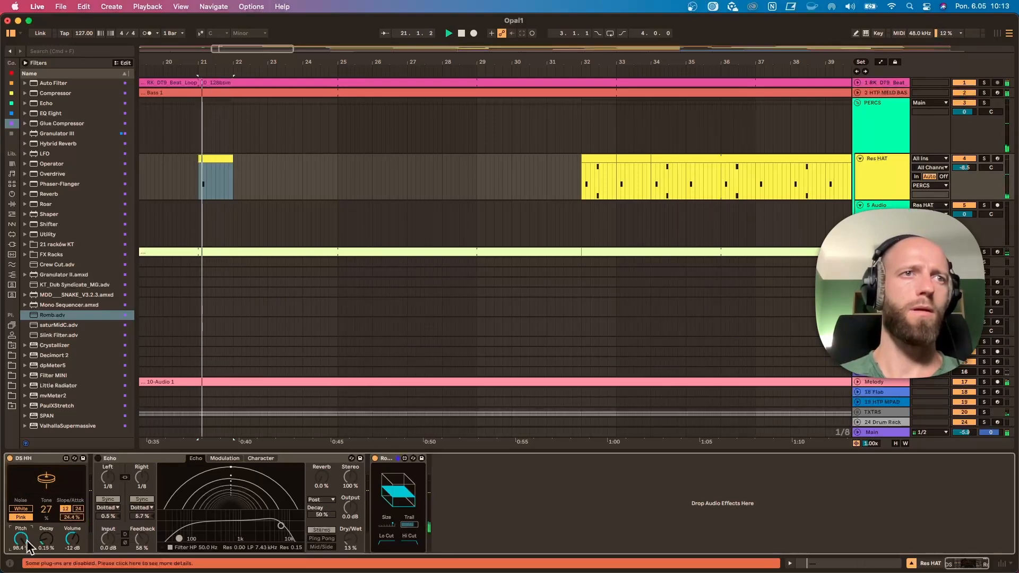
{"action": "key", "text": "super+z"}
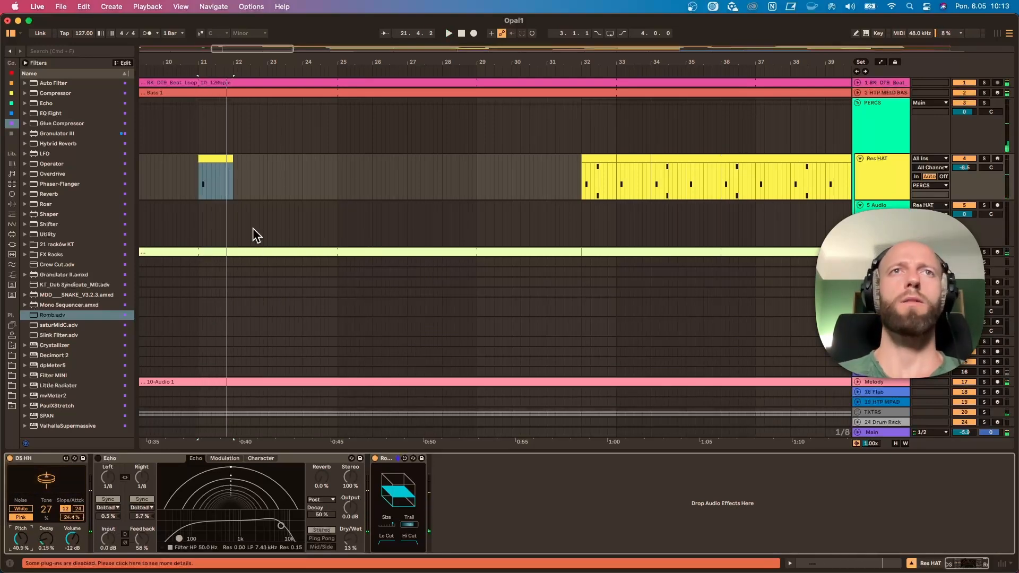
Loop bars 21 to 25, arm the 5 Audio track and start recording the Res HAT output.
{"action": "left_click_drag", "start_coordinate": [200, 206], "coordinate": [344, 224]}
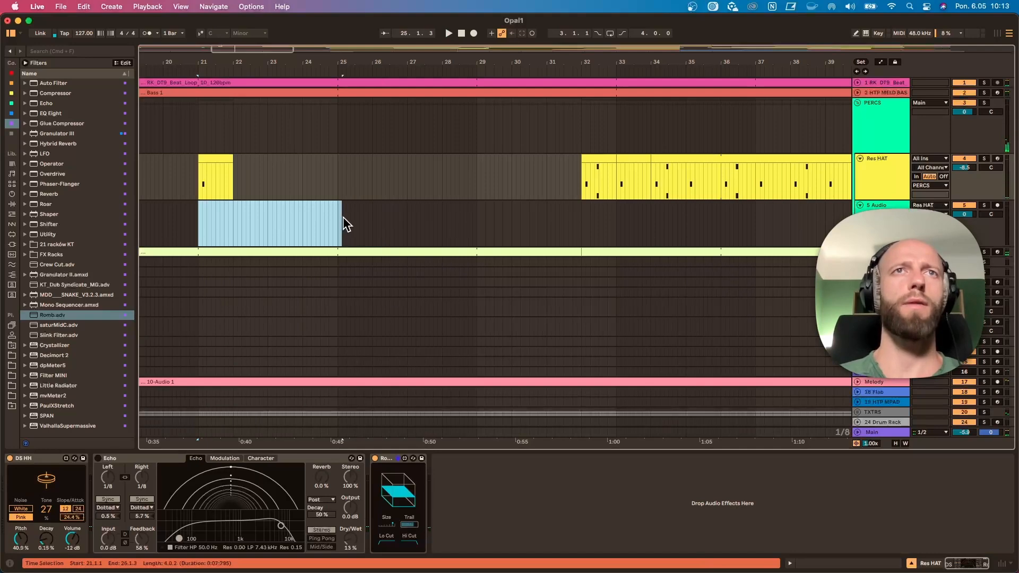
{"action": "key", "text": "super+l"}
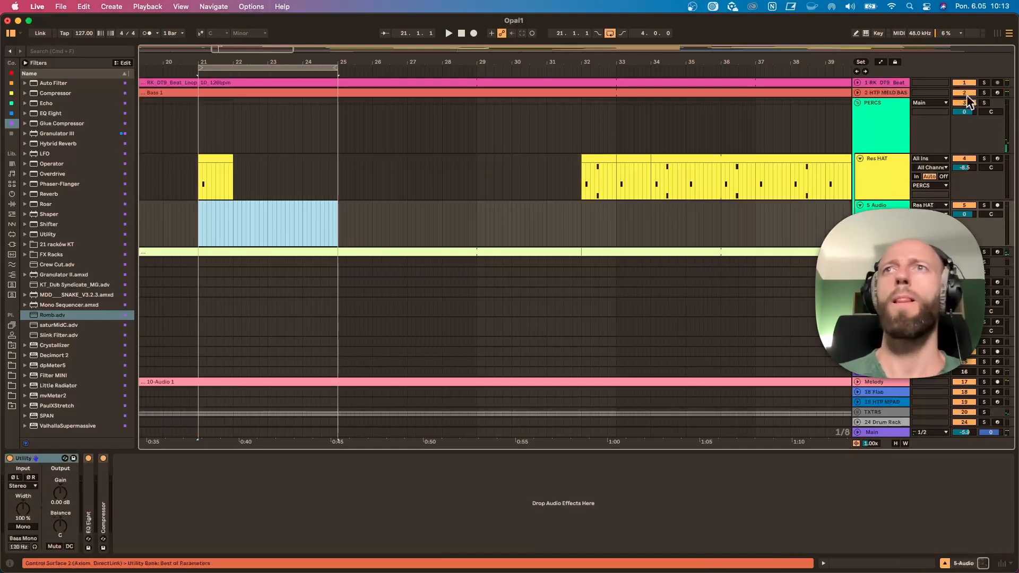
{"action": "left_click", "coordinate": [998, 205]}
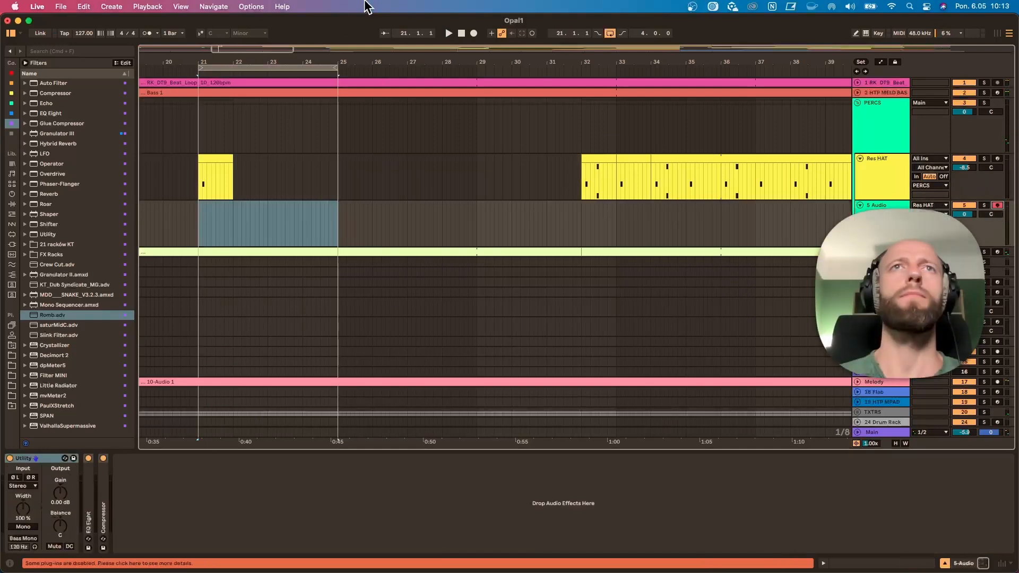
{"action": "left_click", "coordinate": [897, 183]}
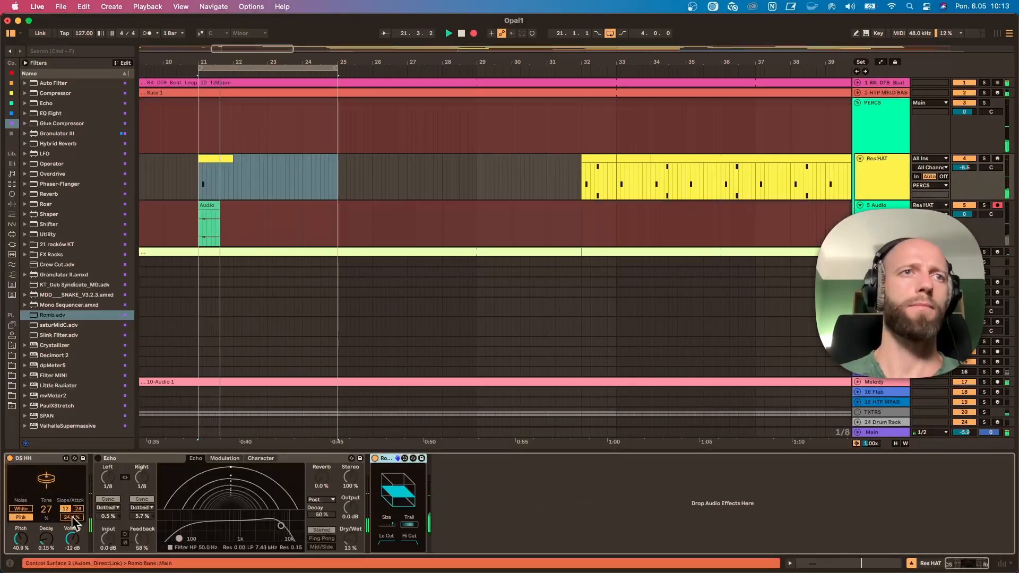
Vary the DS HH decay, attack, tone and pitch while recording, including attack at 29.1% and tone at 81%.
{"action": "mouse_move", "coordinate": [47, 541]}
{"action": "left_mouse_down"}
{"action": "mouse_move", "coordinate": [47, 519]}
{"action": "mouse_move", "coordinate": [48, 536]}
{"action": "left_mouse_up"}
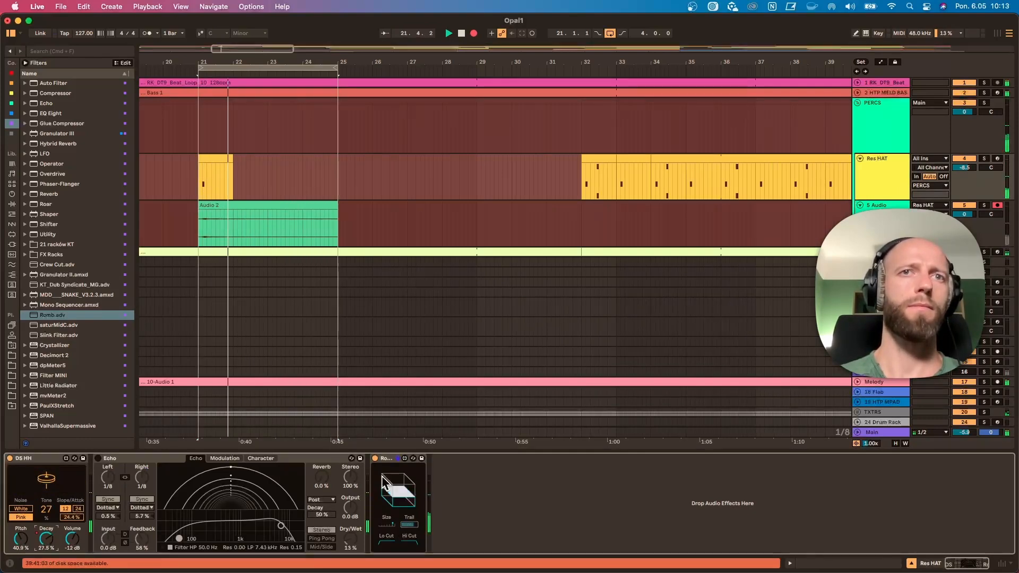
{"action": "left_click_drag", "start_coordinate": [46, 538], "coordinate": [47, 547]}
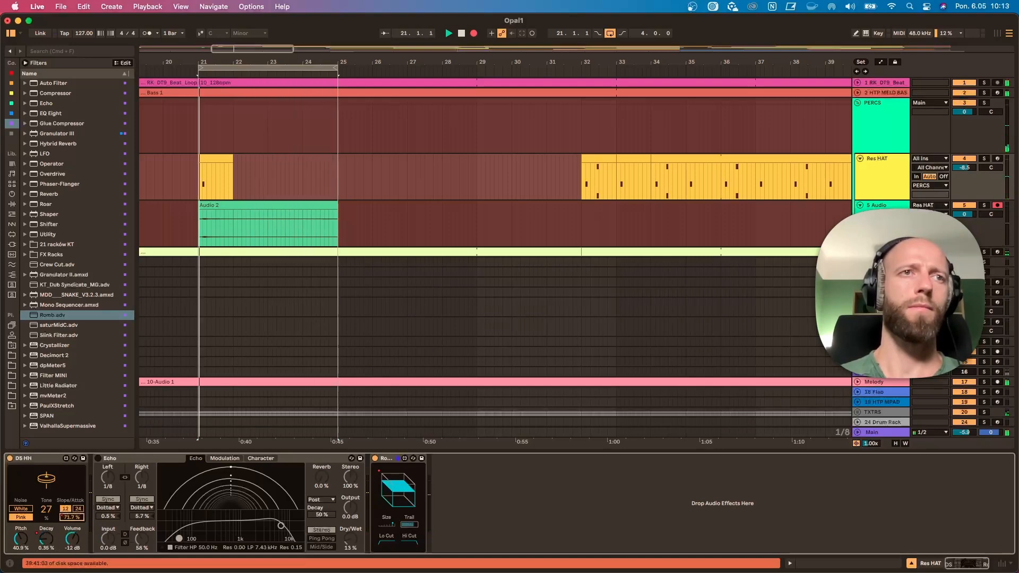
{"action": "left_click_drag", "start_coordinate": [72, 518], "coordinate": [46, 509]}
{"action": "left_click_drag", "start_coordinate": [20, 541], "coordinate": [21, 537]}
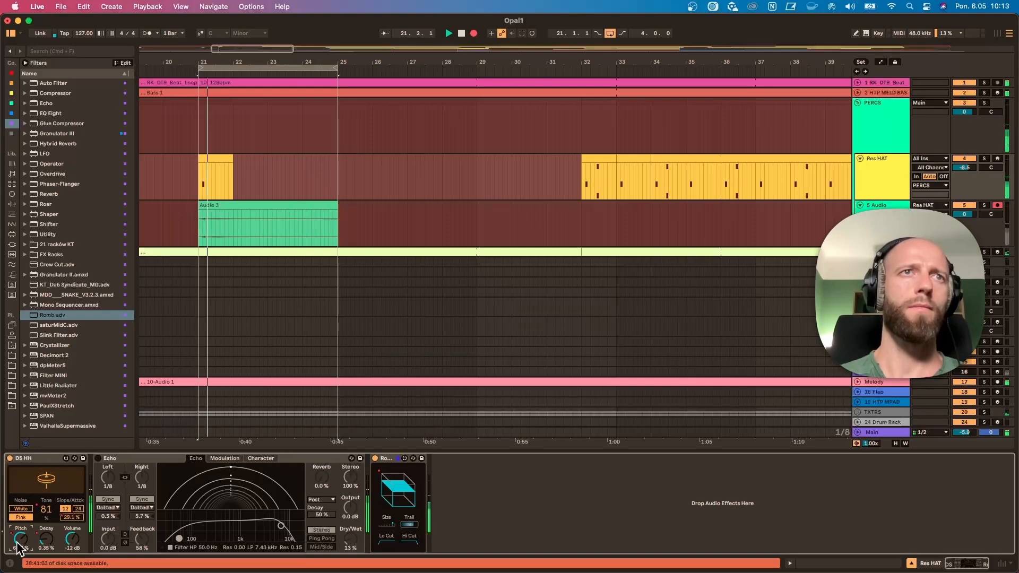
Undo the DS HH pitch, tone and attack changes, raise the decay to 24.4%, and stop recording.
{"action": "key", "text": "super+z"}
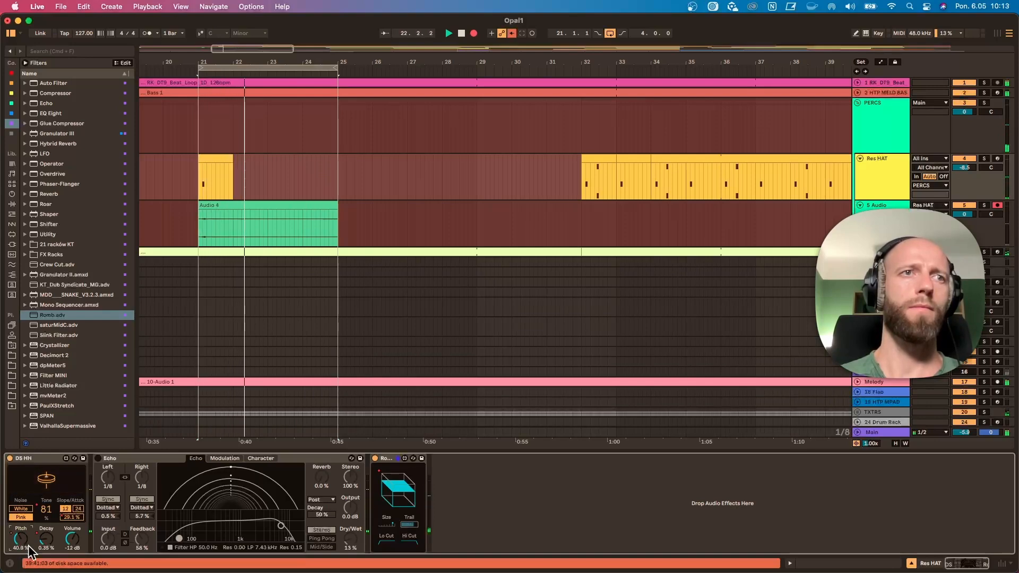
{"action": "key", "text": "super+z"}
{"action": "key", "text": "super+z"}
{"action": "left_click_drag", "start_coordinate": [47, 540], "coordinate": [47, 528]}
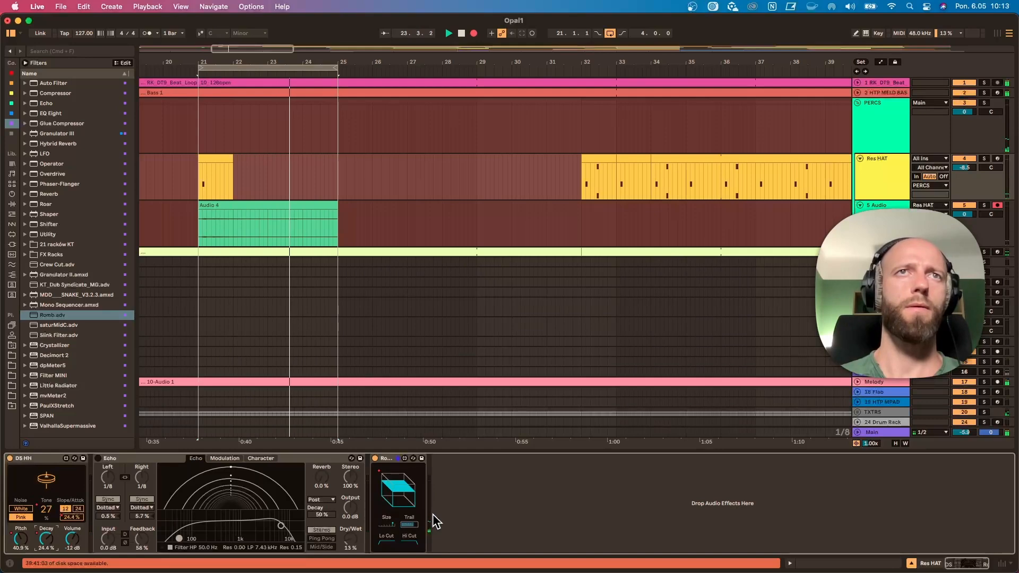
{"action": "key", "text": "space"}
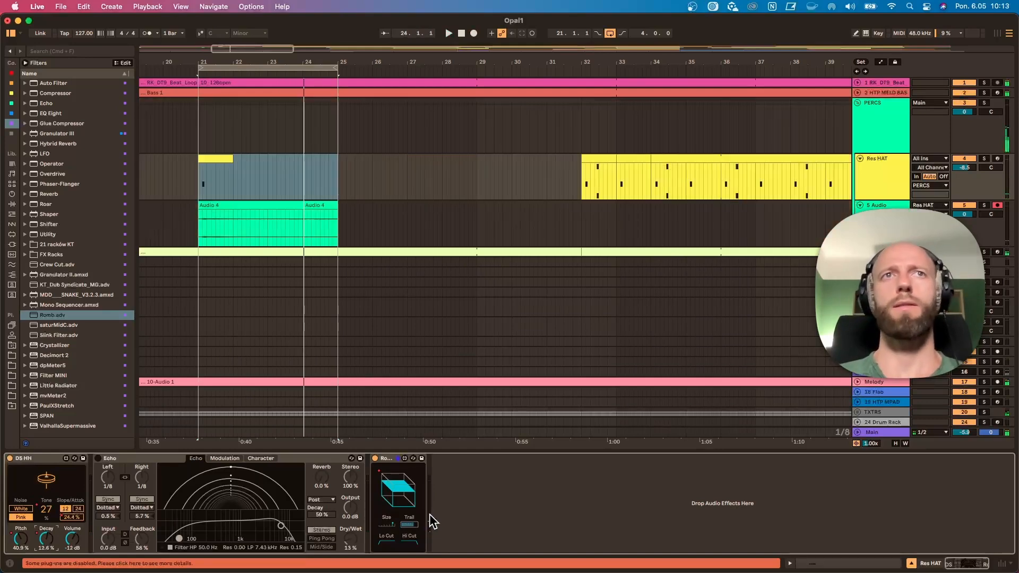
Delete the automation of the DS HH Pitch, Decay and Attack parameters on the Res HAT track.
{"action": "left_click", "coordinate": [231, 208]}
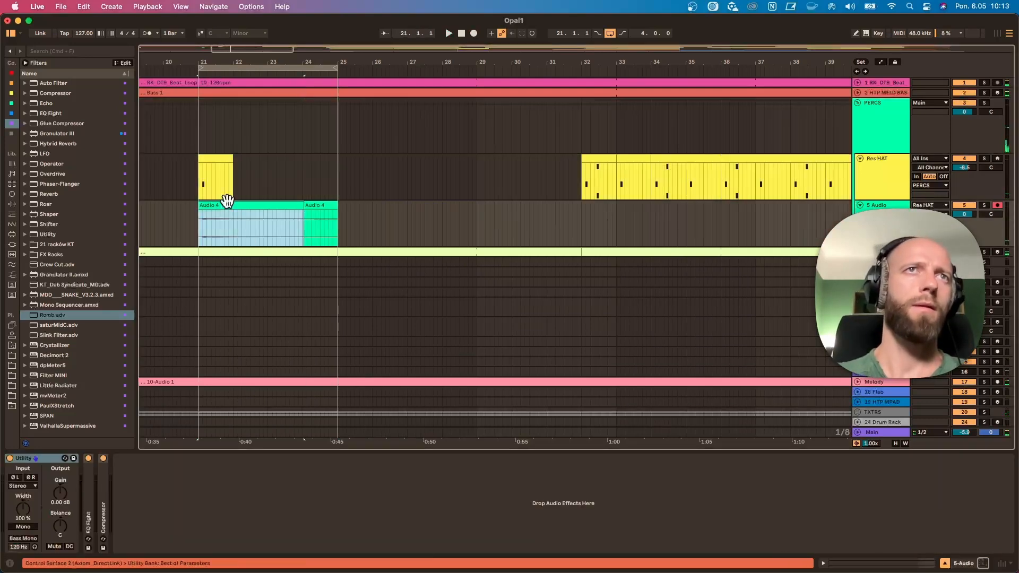
{"action": "left_click", "coordinate": [889, 178]}
{"action": "right_click", "coordinate": [19, 538]}
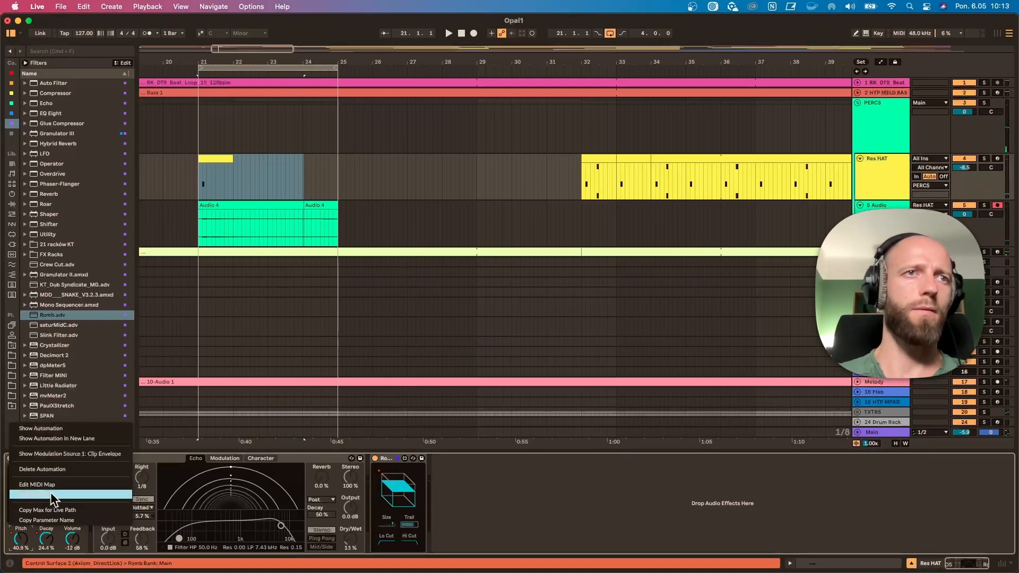
{"action": "left_click", "coordinate": [61, 469]}
{"action": "right_click", "coordinate": [42, 542]}
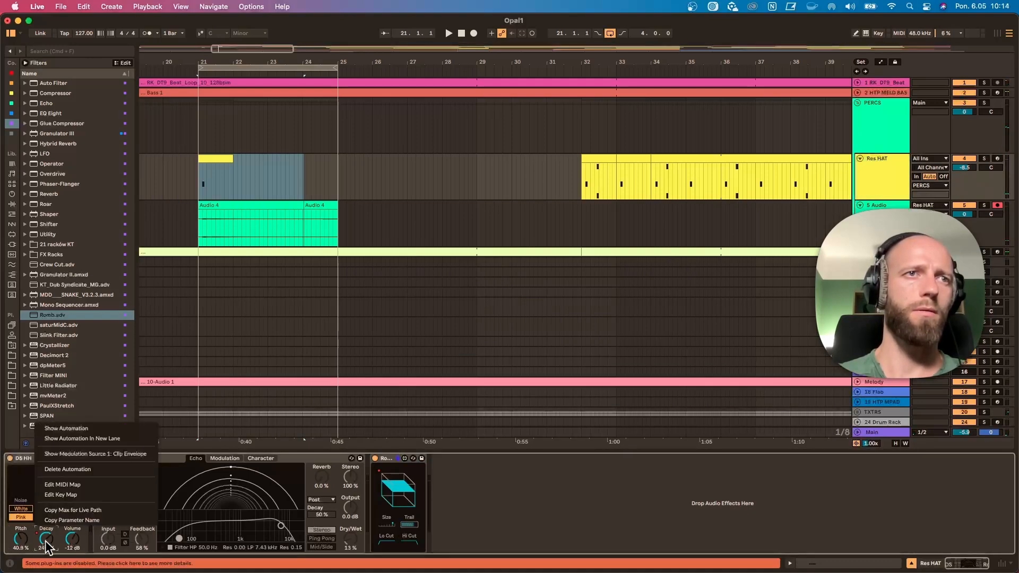
{"action": "left_click", "coordinate": [63, 468]}
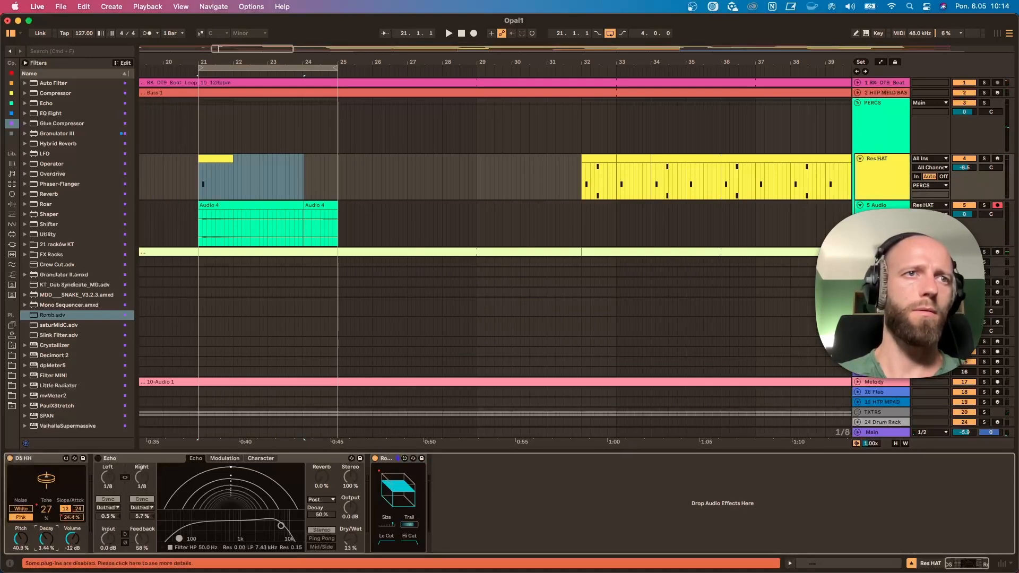
{"action": "right_click", "coordinate": [73, 518]}
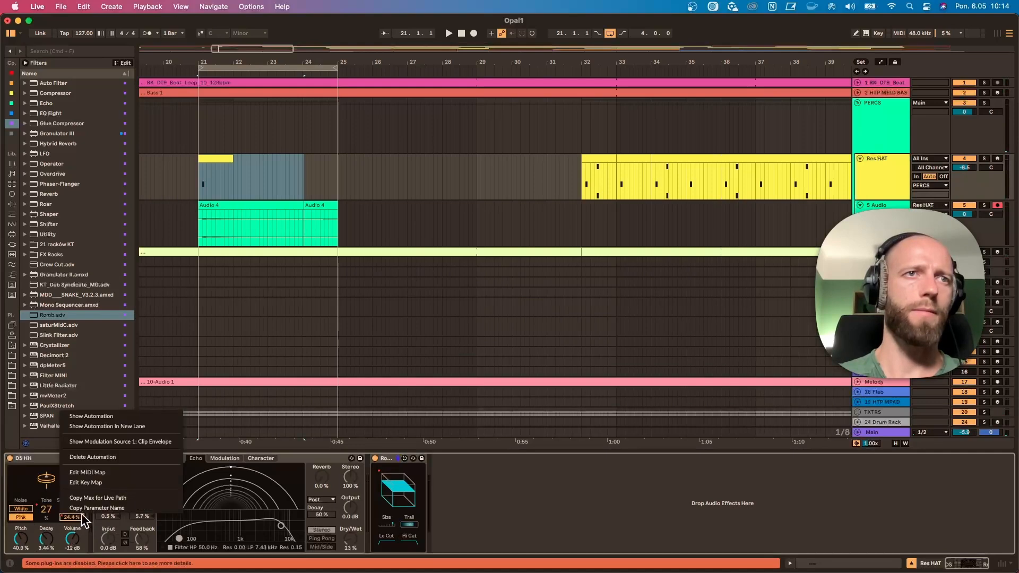
{"action": "left_click", "coordinate": [110, 454]}
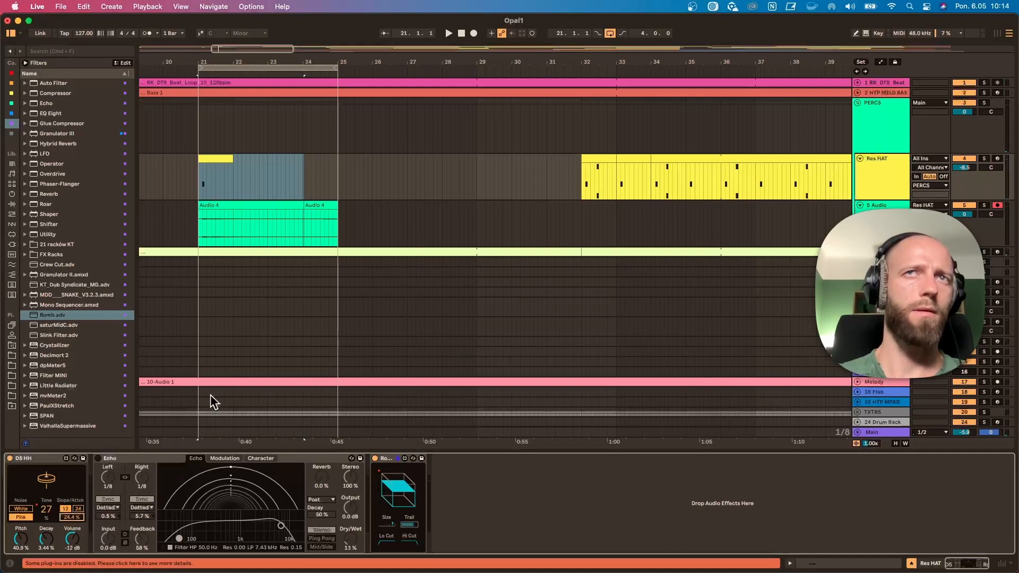
Play from bar 33, turn off Romb, turn the Echo back on, and set its feedback to 67% and Dry/Wet to 20%.
{"action": "left_click", "coordinate": [620, 166]}
{"action": "key", "text": "space"}
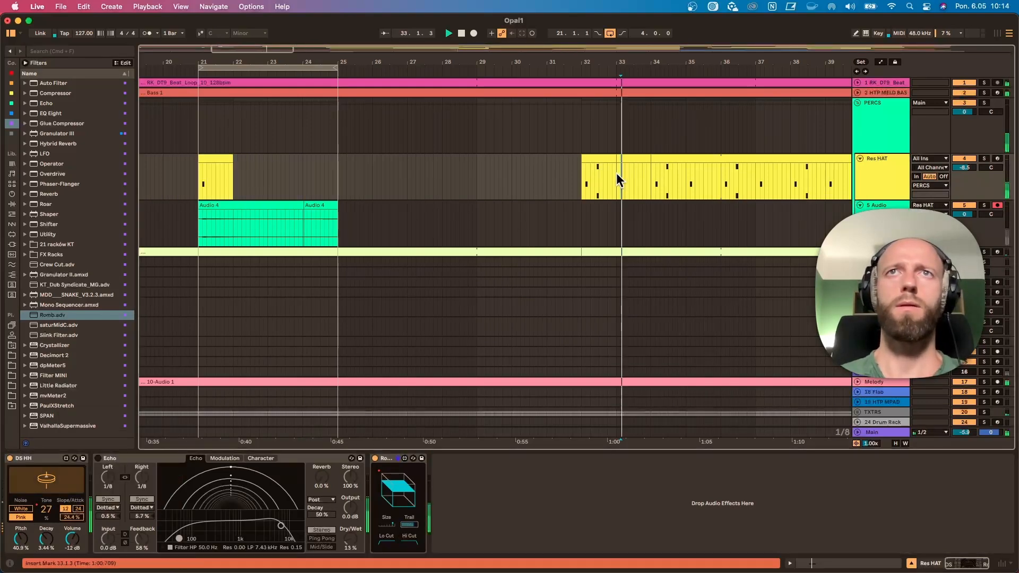
{"action": "left_click", "coordinate": [375, 458]}
{"action": "left_click", "coordinate": [97, 459]}
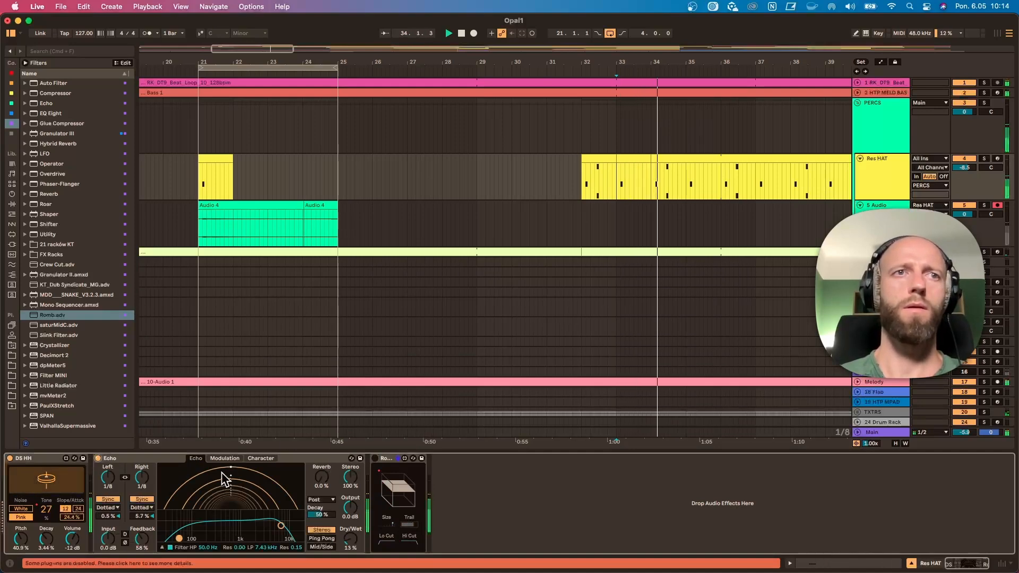
{"action": "left_click_drag", "start_coordinate": [141, 539], "coordinate": [142, 532]}
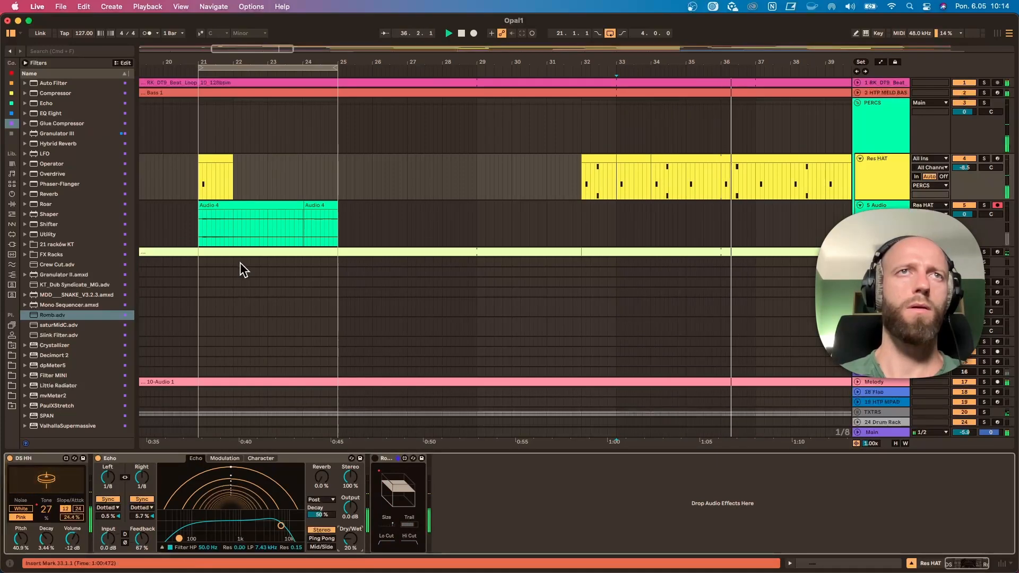
Stop playback and delete the Res HAT material before bar 25, including the copied clip at bar 21.
{"action": "left_click", "coordinate": [257, 207]}
{"action": "key", "text": "space"}
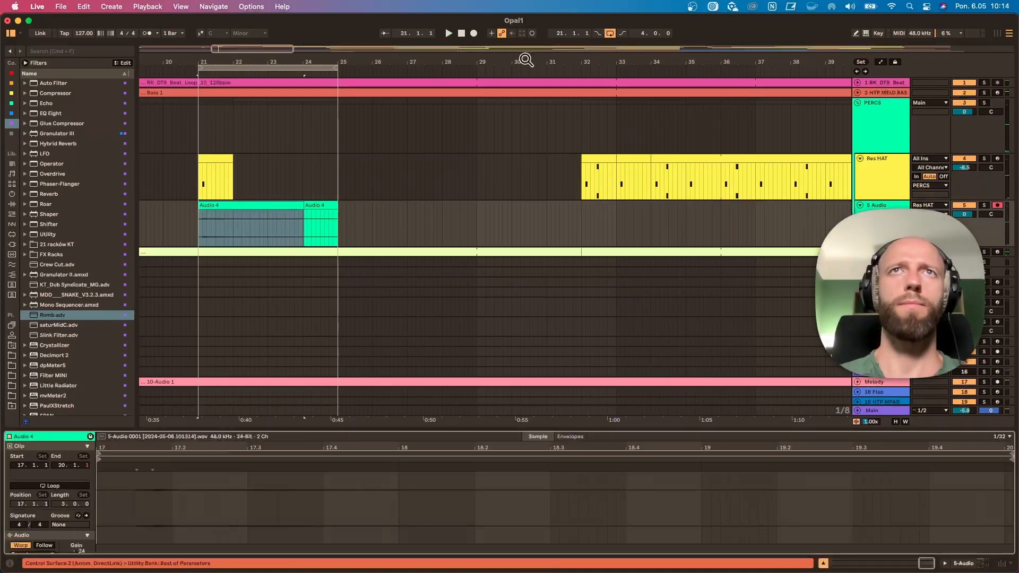
{"action": "left_click_drag", "start_coordinate": [524, 51], "coordinate": [524, 16]}
{"action": "left_click_drag", "start_coordinate": [211, 177], "coordinate": [136, 176]}
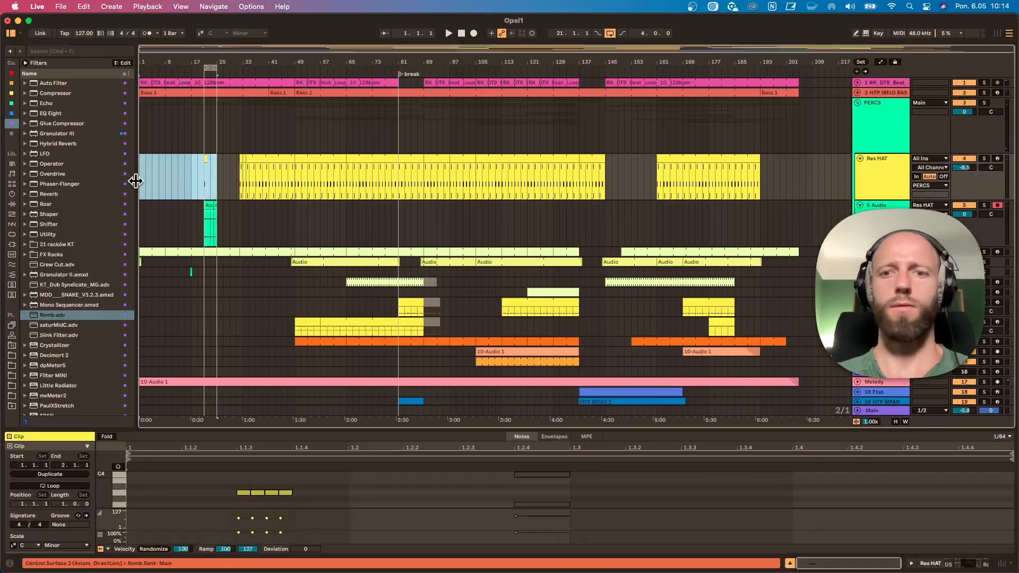
{"action": "left_click_drag", "start_coordinate": [204, 58], "coordinate": [243, 171]}
Turn off the arrangement loop and extend the recorded Audio 4 clip's loop region to position 1.1.1 with a length of 19 bars.
{"action": "left_click", "coordinate": [228, 207]}
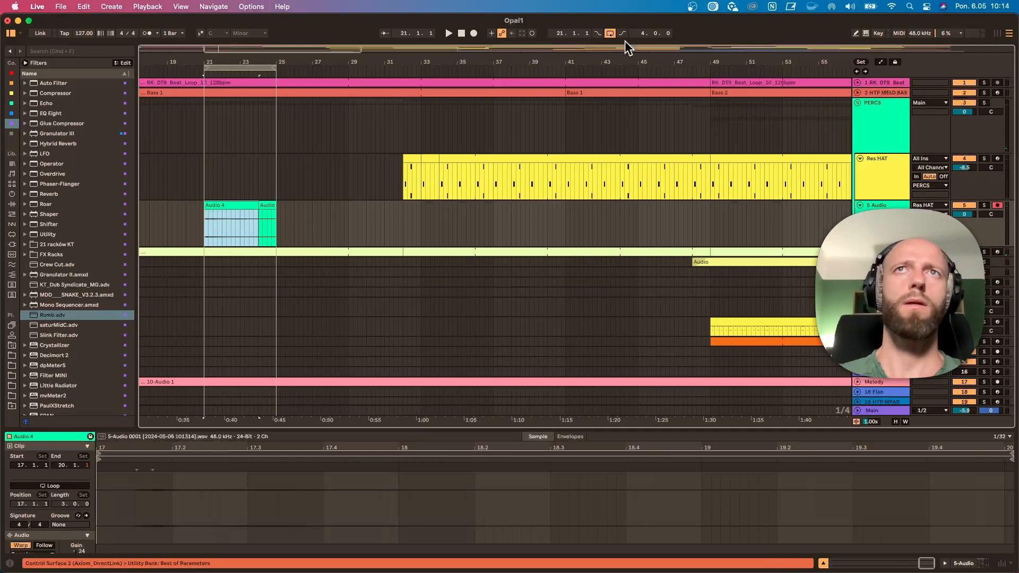
{"action": "left_click", "coordinate": [611, 33]}
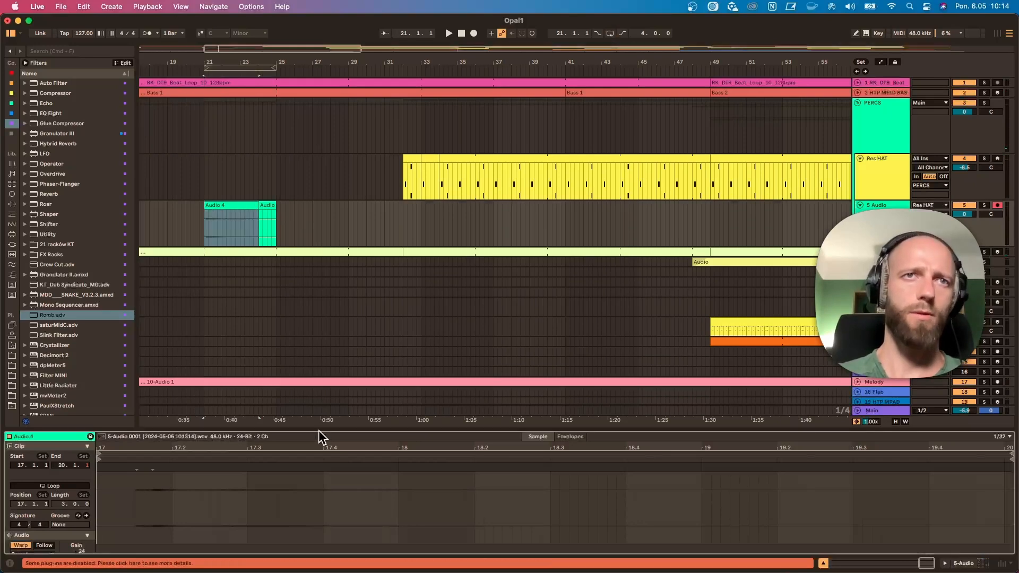
{"action": "left_click_drag", "start_coordinate": [319, 447], "coordinate": [320, 478]}
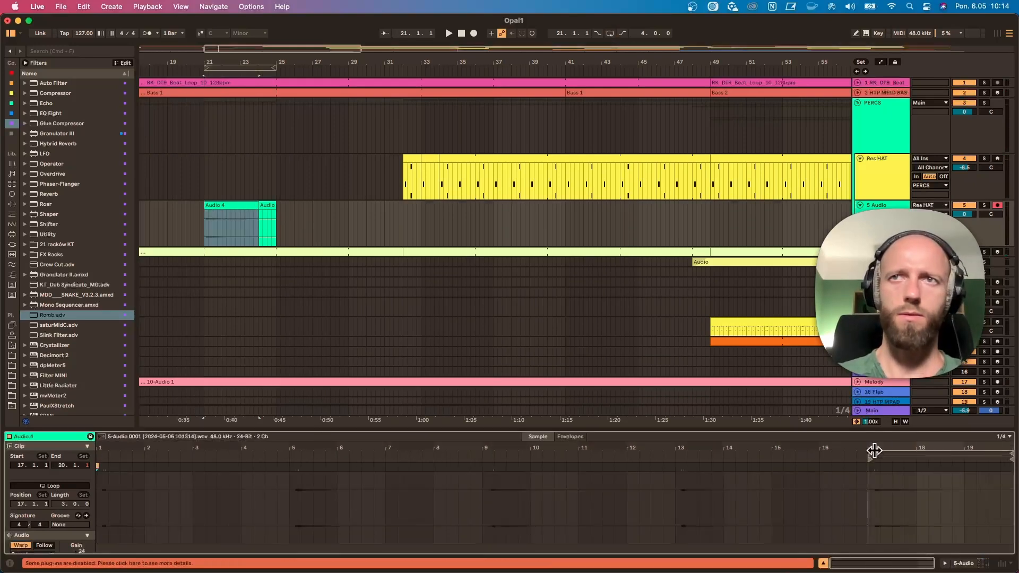
{"action": "left_click_drag", "start_coordinate": [872, 452], "coordinate": [131, 459]}
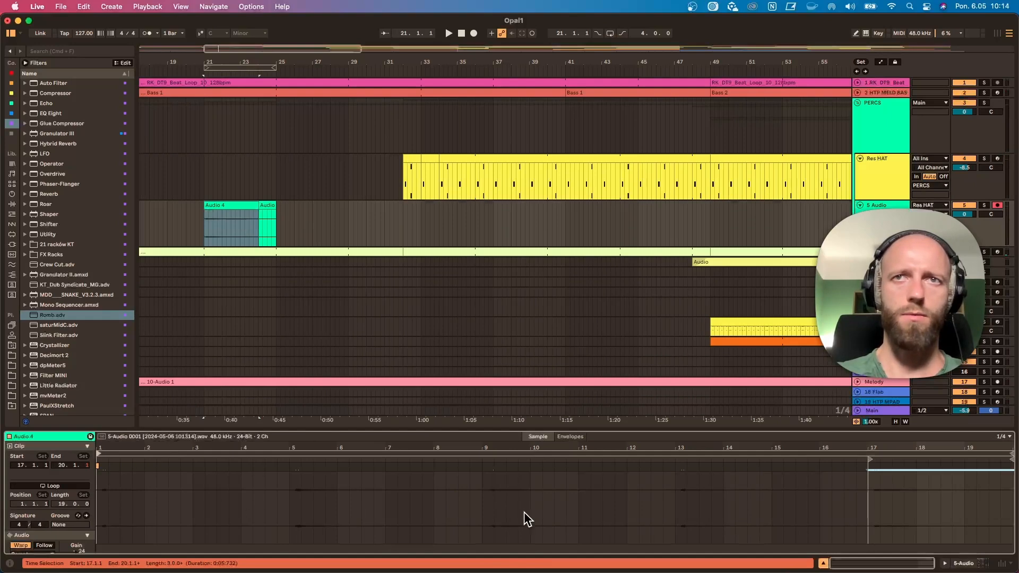
Delete the leftover audio piece between bars 24 and 25, directly after the Audio 4 clip.
{"action": "left_click_drag", "start_coordinate": [258, 206], "coordinate": [278, 208]}
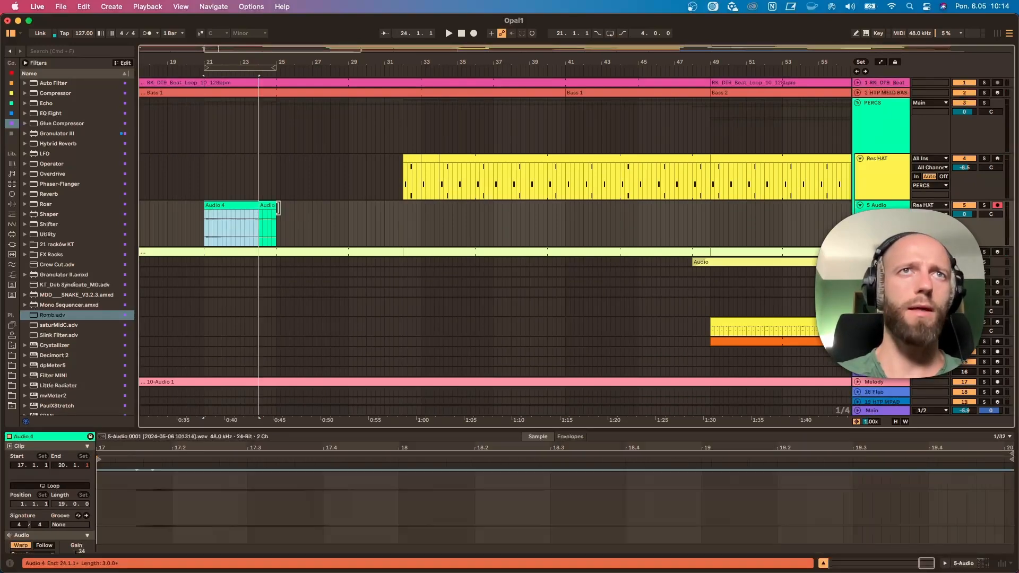
{"action": "left_click", "coordinate": [267, 206]}
{"action": "key", "text": "Delete"}
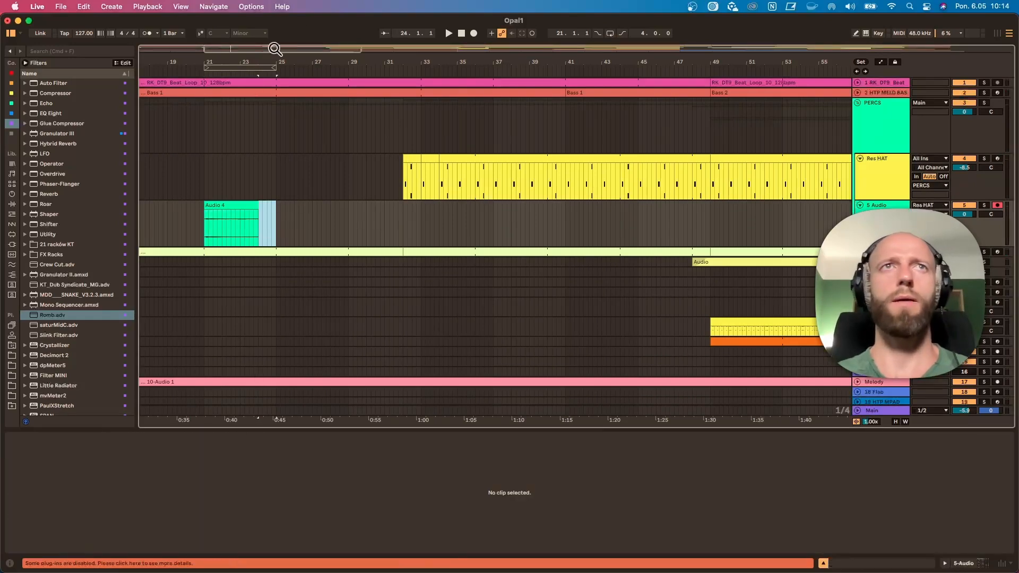
Trim the Audio 4 clip by one beat, move it to bar 16, and place a copy at about bar 24.
{"action": "left_click_drag", "start_coordinate": [273, 62], "coordinate": [215, 32]}
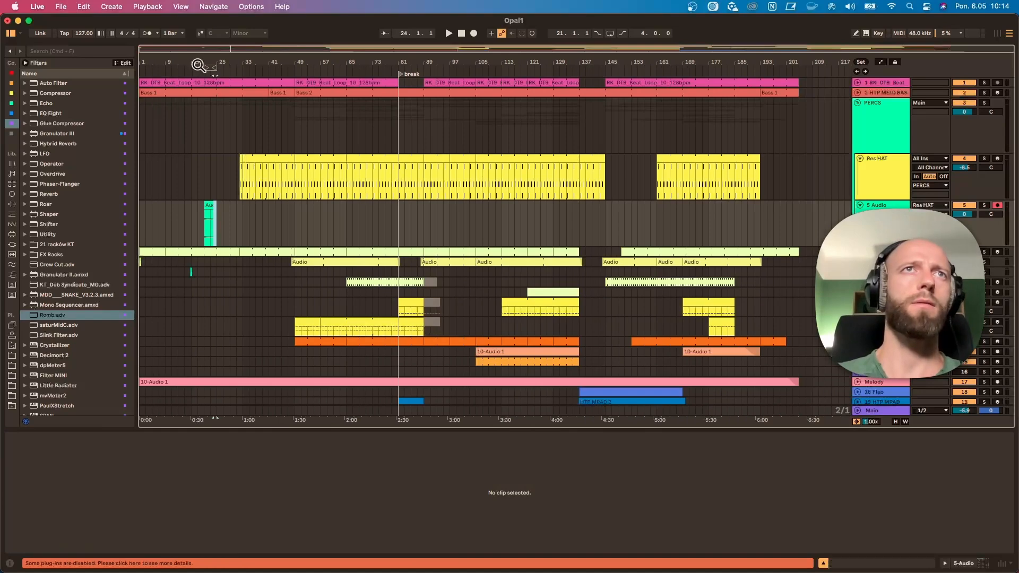
{"action": "left_click_drag", "start_coordinate": [191, 65], "coordinate": [261, 101]}
{"action": "left_click_drag", "start_coordinate": [372, 206], "coordinate": [299, 223]}
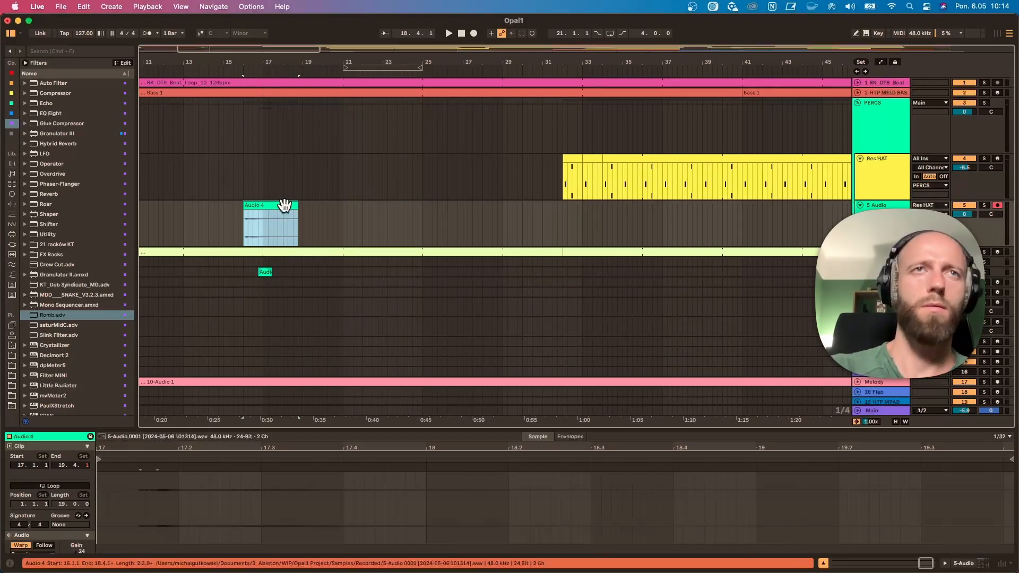
{"action": "left_click_drag", "start_coordinate": [286, 206], "coordinate": [449, 215], "text": "alt"}
Reverse the Audio 4 clip at bar 16, add a long fade-in, and shift it so it ends at 17.1.1.
{"action": "left_click", "coordinate": [281, 208]}
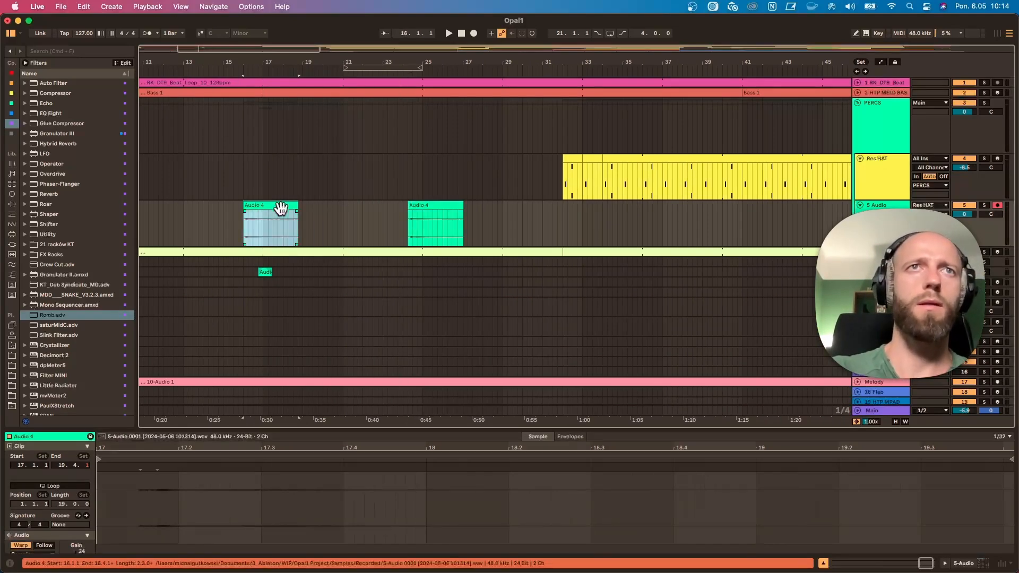
{"action": "key", "text": "r"}
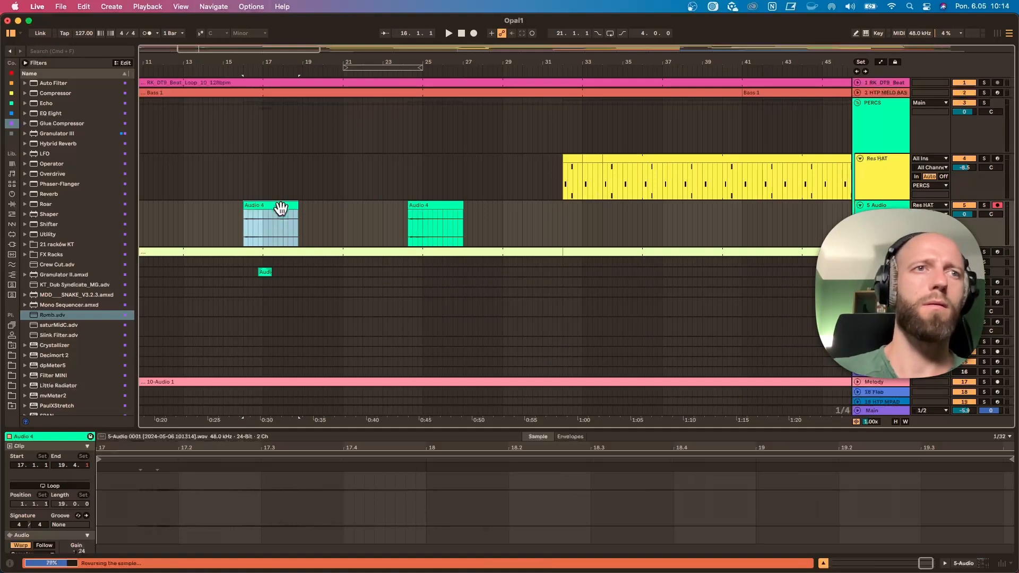
{"action": "key", "text": "space"}
{"action": "mouse_move", "coordinate": [269, 207]}
{"action": "left_mouse_down"}
{"action": "mouse_move", "coordinate": [212, 211]}
{"action": "mouse_move", "coordinate": [250, 212]}
{"action": "left_mouse_up"}
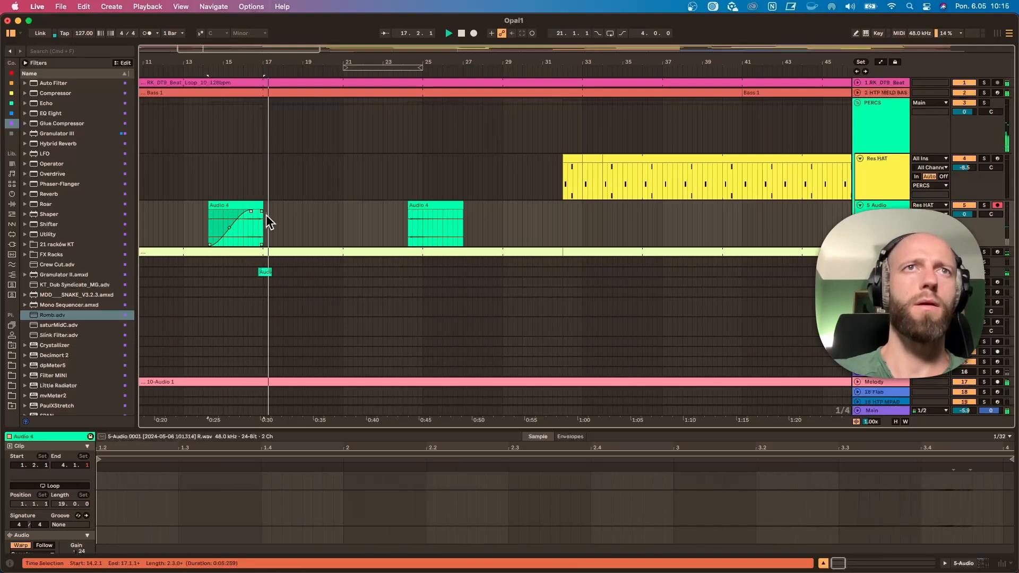
{"action": "key", "text": "space"}
Shorten the end of the reversed clip by one beat, add a short fade-out, and play from 15.4.1.
{"action": "left_click_drag", "start_coordinate": [257, 64], "coordinate": [260, 77]}
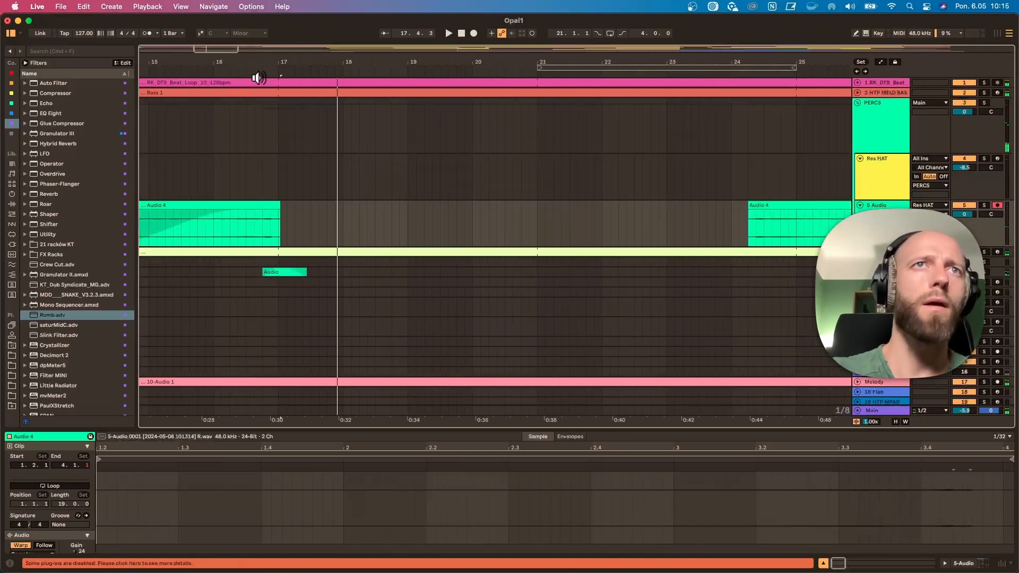
{"action": "mouse_move", "coordinate": [256, 204]}
{"action": "left_mouse_down"}
{"action": "mouse_move", "coordinate": [280, 209]}
{"action": "mouse_move", "coordinate": [258, 212]}
{"action": "left_mouse_up"}
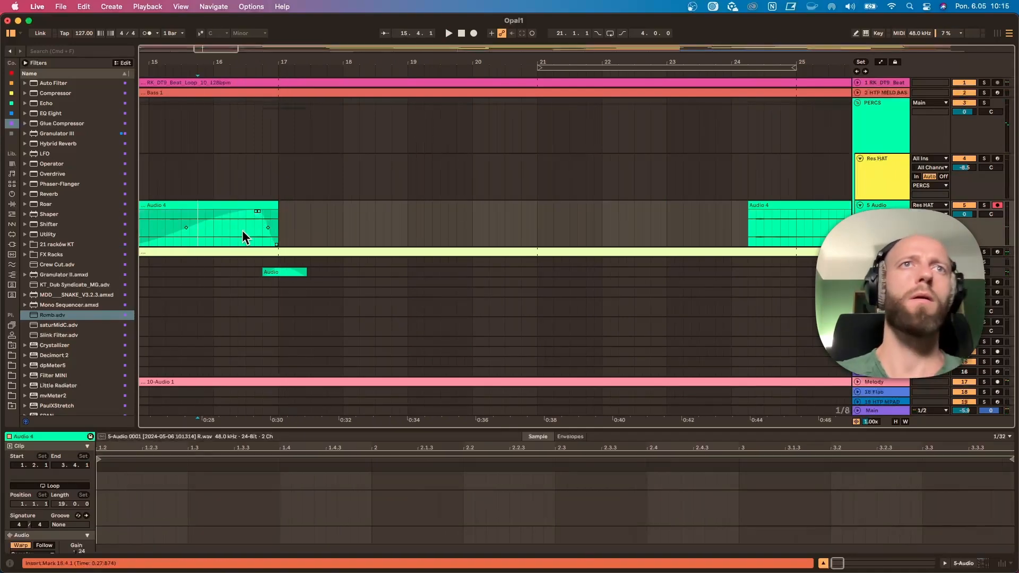
{"action": "left_click", "coordinate": [198, 232]}
{"action": "key", "text": "space"}
{"action": "left_click_drag", "start_coordinate": [295, 59], "coordinate": [287, 42]}
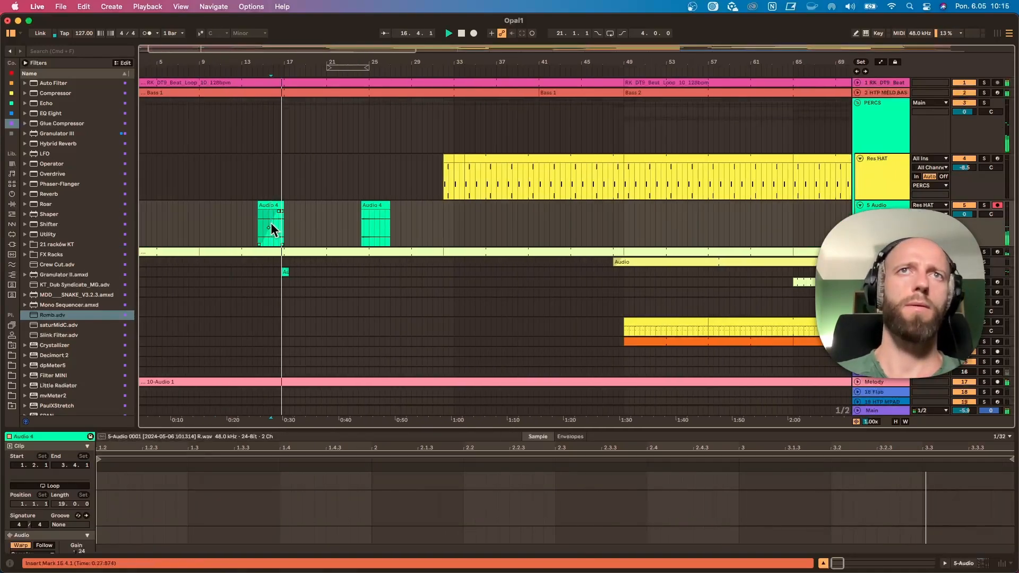
Move the reversed clip to 30.3.1, play it with the Res HAT entry, and extend its end by two beats.
{"action": "left_click_drag", "start_coordinate": [269, 207], "coordinate": [438, 221]}
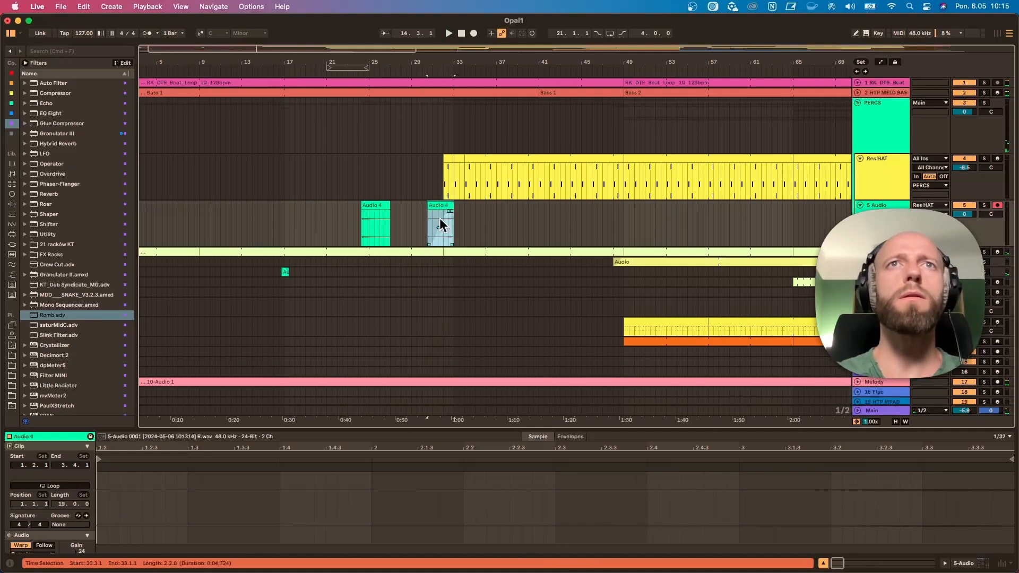
{"action": "left_click", "coordinate": [449, 160]}
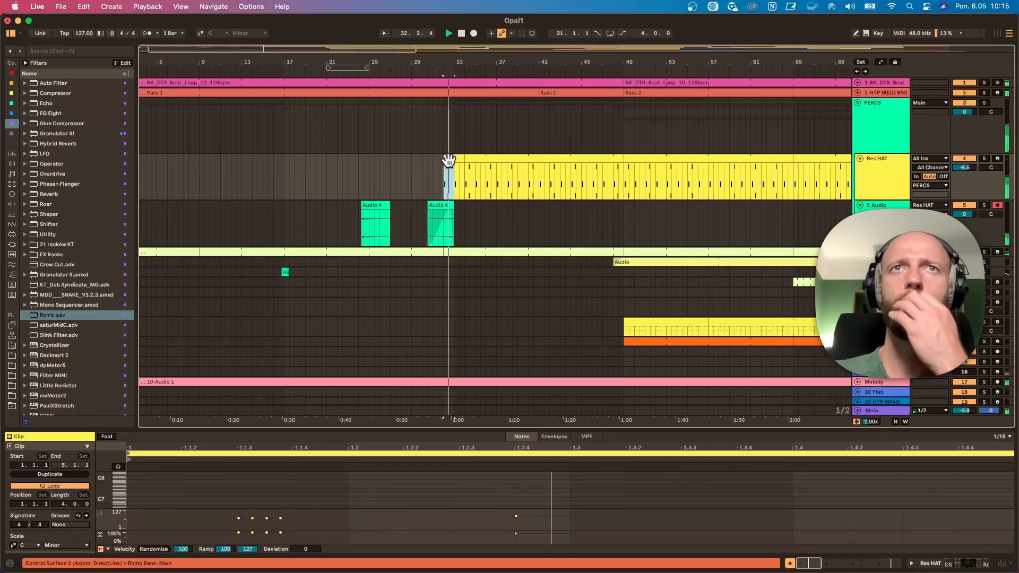
{"action": "left_click", "coordinate": [456, 215]}
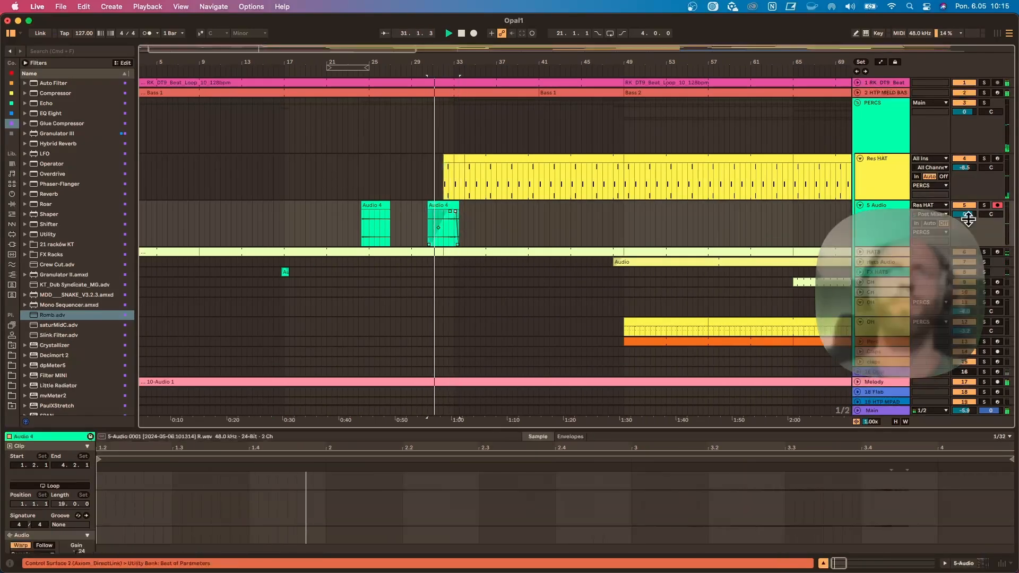
Add Echo to the 5 Audio track, raise its feedback to 74%, and replay the reversed clip.
{"action": "left_click", "coordinate": [887, 217]}
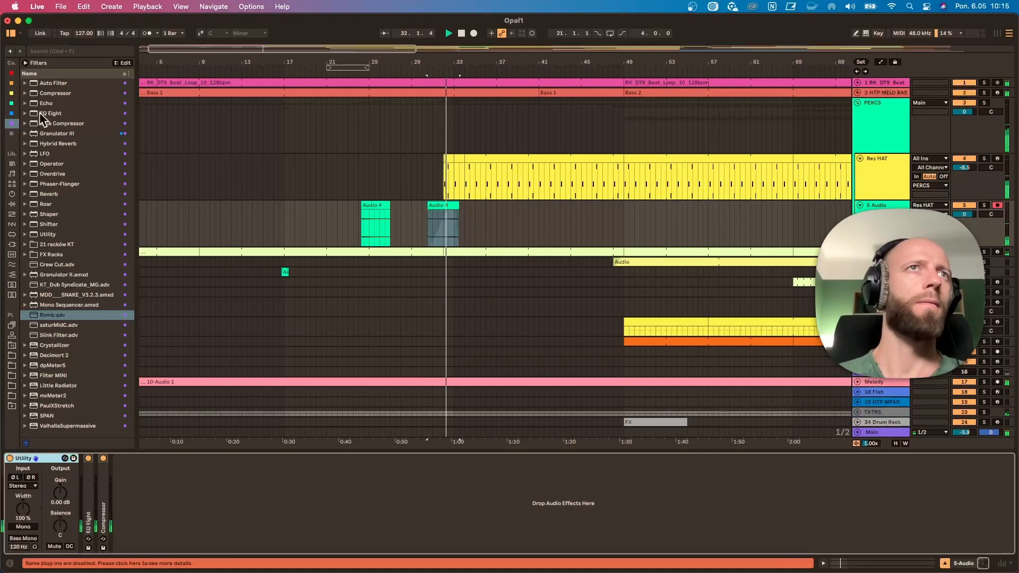
{"action": "left_click_drag", "start_coordinate": [43, 103], "coordinate": [373, 533]}
{"action": "key", "text": "space"}
{"action": "left_click_drag", "start_coordinate": [162, 540], "coordinate": [162, 525]}
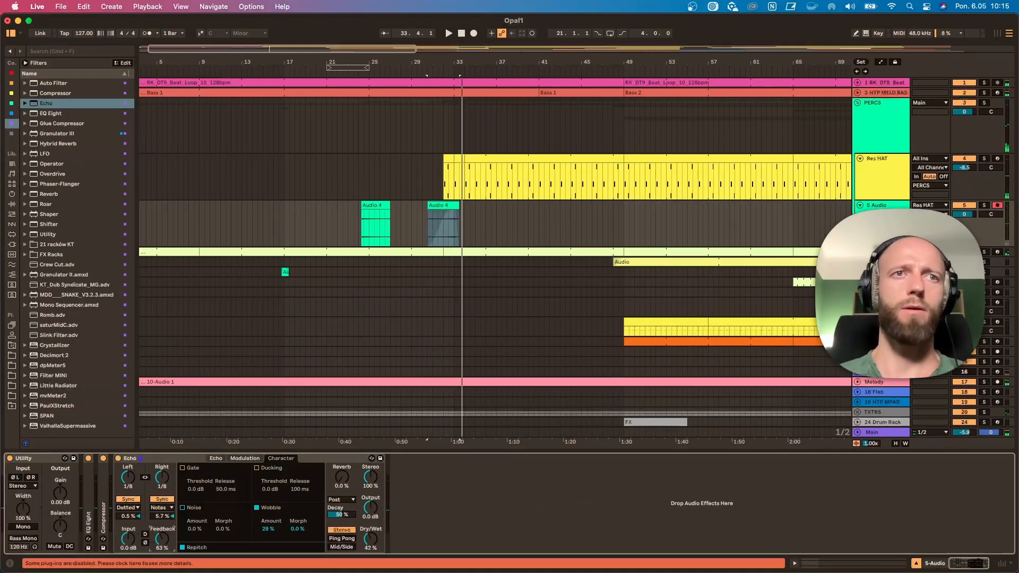
{"action": "key", "text": "space"}
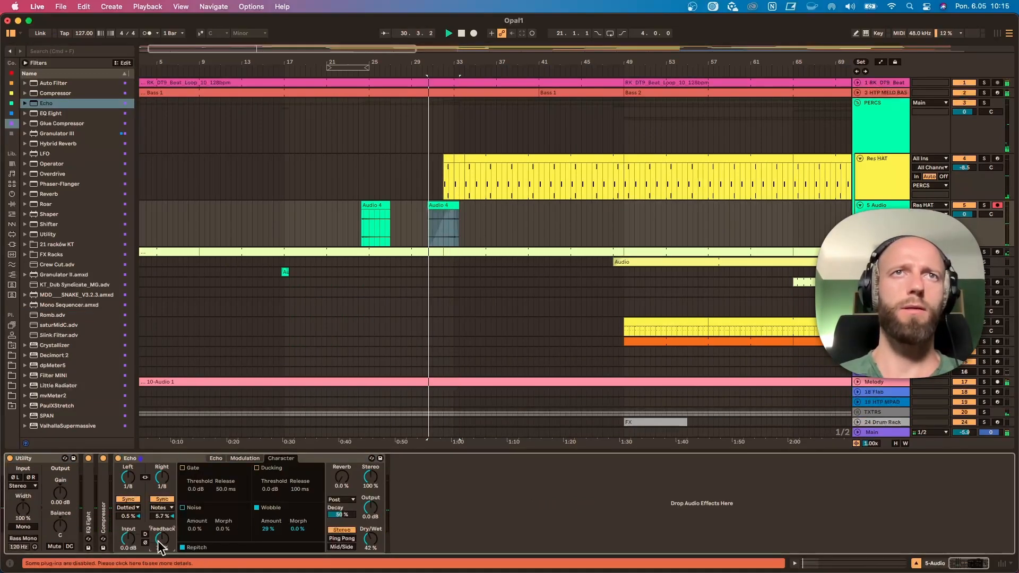
Move the unreversed Audio 4 copy to 87.1.1 in the break.
{"action": "left_click", "coordinate": [504, 64]}
{"action": "left_click", "coordinate": [443, 66]}
{"action": "scroll", "coordinate": [342, 162], "scroll_direction": "down", "scroll_amount": 3}
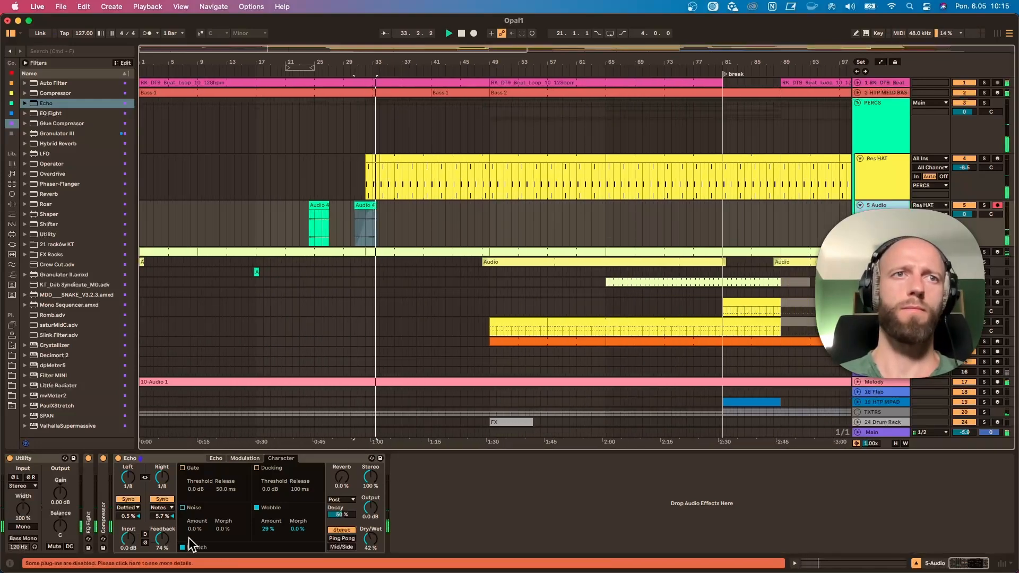
{"action": "left_click_drag", "start_coordinate": [321, 207], "coordinate": [598, 207]}
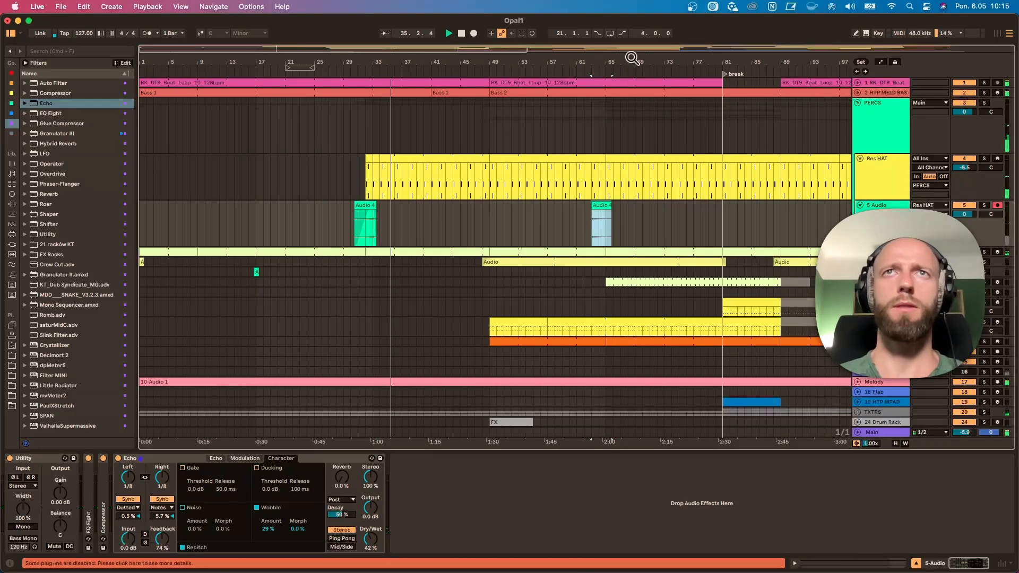
{"action": "scroll", "coordinate": [598, 207], "scroll_direction": "down", "scroll_amount": 3}
{"action": "left_click_drag", "start_coordinate": [357, 203], "coordinate": [446, 207]}
{"action": "left_click_drag", "start_coordinate": [454, 64], "coordinate": [432, 218]}
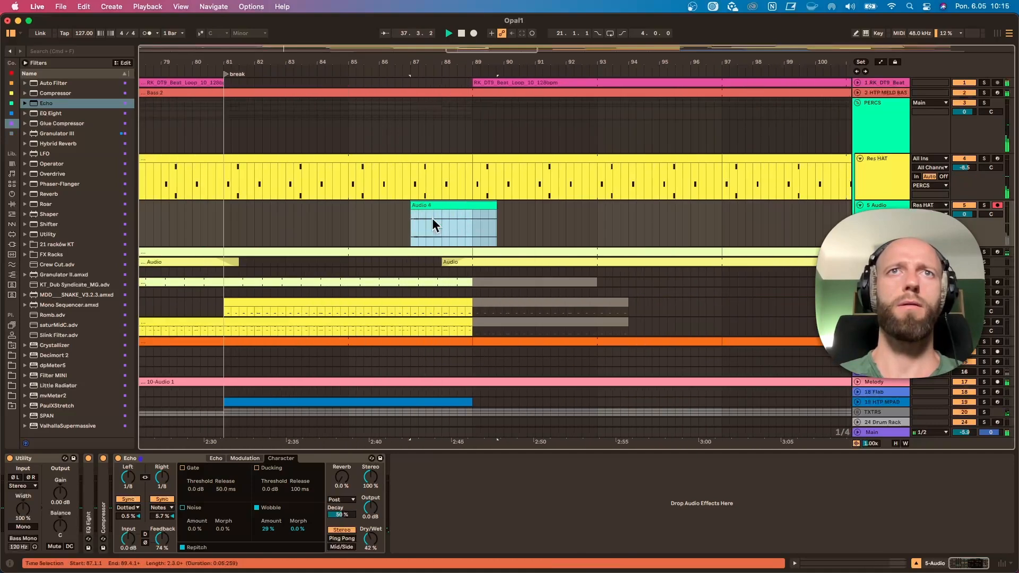
Set the bar 87 clip's start marker to 9.1.1, trim its extended end, and position it to finish at bar 89.
{"action": "double_click", "coordinate": [432, 205]}
{"action": "left_click_drag", "start_coordinate": [491, 449], "coordinate": [926, 450]}
{"action": "mouse_move", "coordinate": [869, 460]}
{"action": "left_mouse_down"}
{"action": "mouse_move", "coordinate": [509, 475]}
{"action": "mouse_move", "coordinate": [484, 488]}
{"action": "left_mouse_up"}
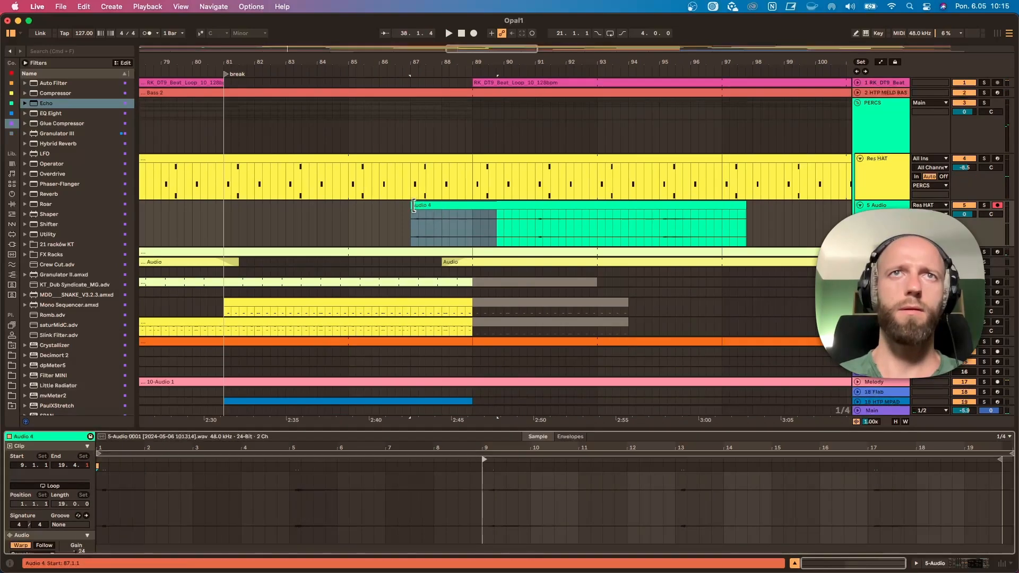
{"action": "left_click", "coordinate": [744, 203]}
{"action": "left_click_drag", "start_coordinate": [743, 204], "coordinate": [471, 221]}
Reverse the break clip, add a long fade-in and short fade-out, and shift it to 86.3.1 while listening.
{"action": "key", "text": "r"}
{"action": "key", "text": "space"}
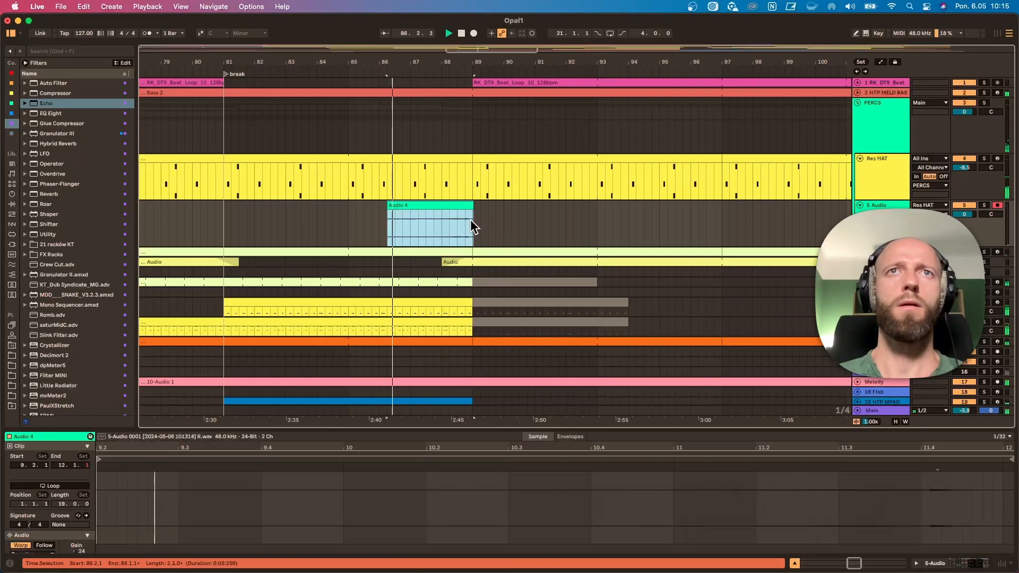
{"action": "left_click_drag", "start_coordinate": [389, 211], "coordinate": [474, 203]}
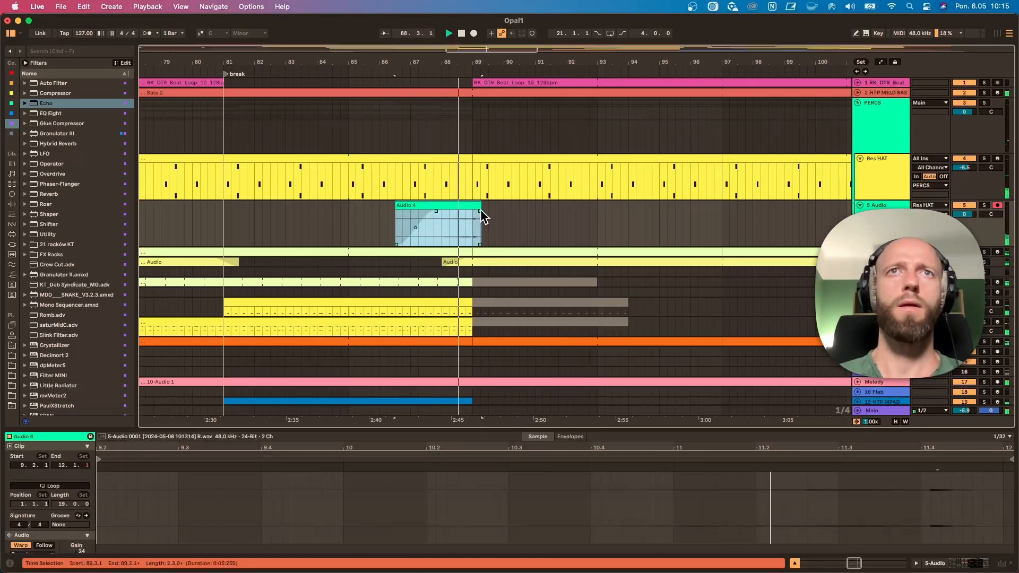
{"action": "key", "text": "space"}
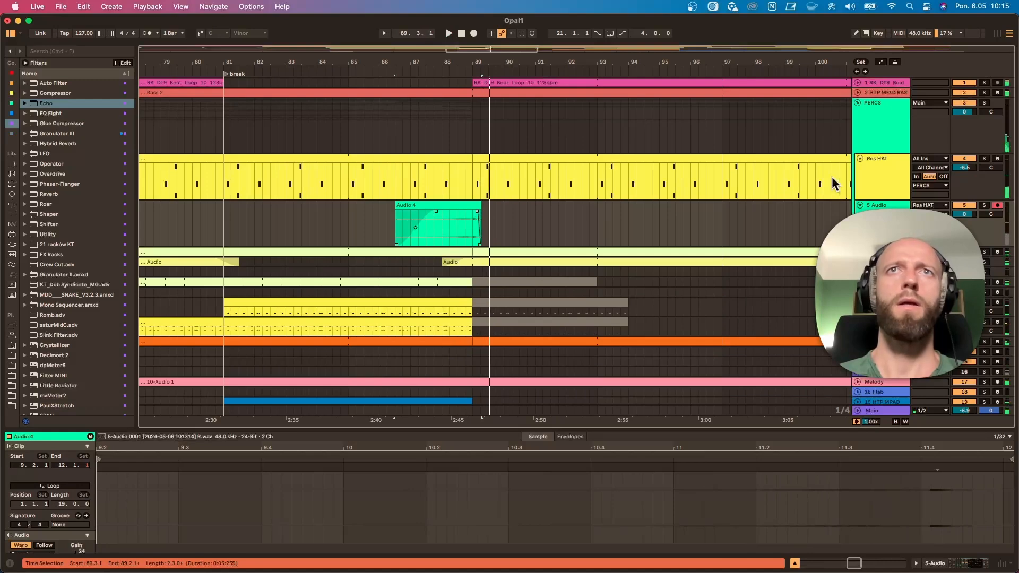
Move the 5 Audio track out of the PERCS group to directly above it and play the reversed clip.
{"action": "left_click", "coordinate": [889, 138]}
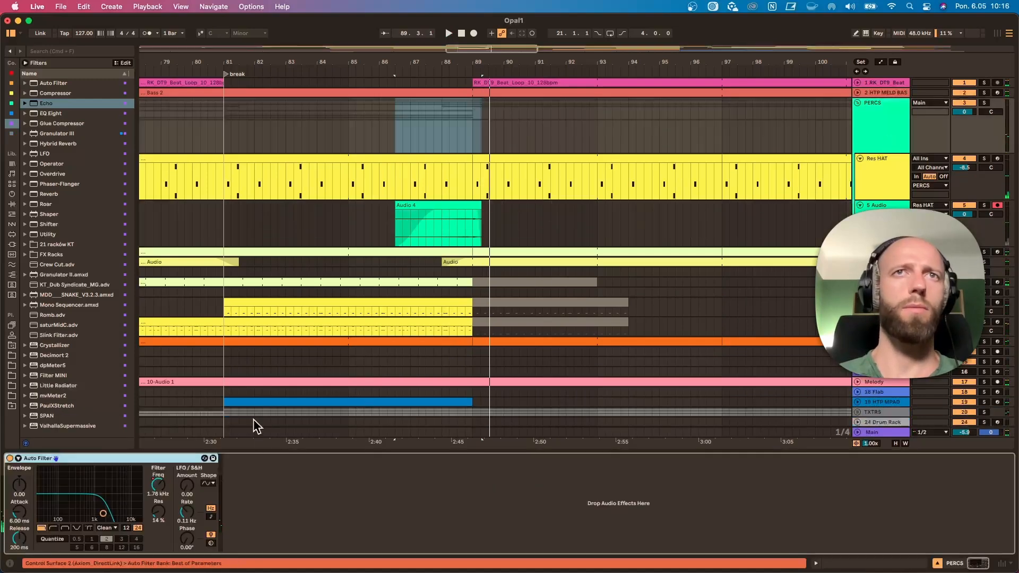
{"action": "left_click_drag", "start_coordinate": [879, 217], "coordinate": [881, 109]}
{"action": "key", "text": "space"}
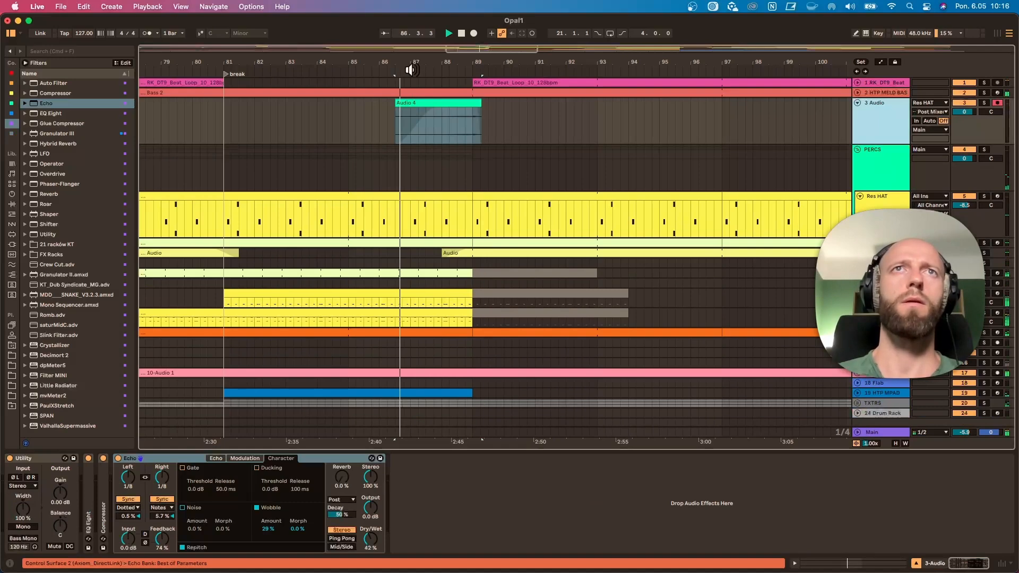
{"action": "left_click_drag", "start_coordinate": [451, 62], "coordinate": [451, 47]}
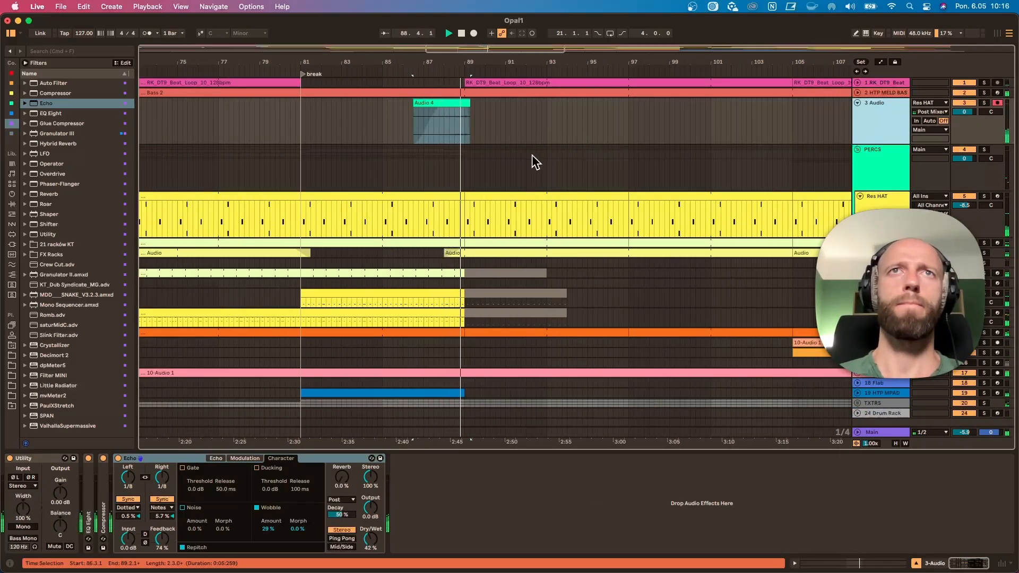
Play from the middle of the break clip and set the Echo output to 4.8 dB.
{"action": "left_click", "coordinate": [466, 110]}
{"action": "left_click", "coordinate": [440, 129]}
{"action": "key", "text": "space"}
{"action": "key", "text": "space"}
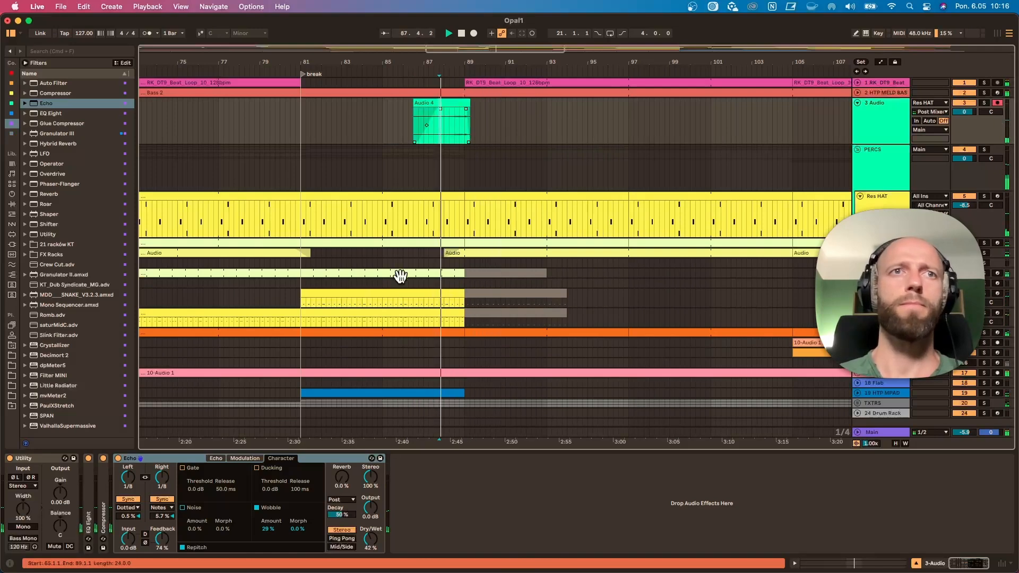
{"action": "left_click", "coordinate": [367, 510]}
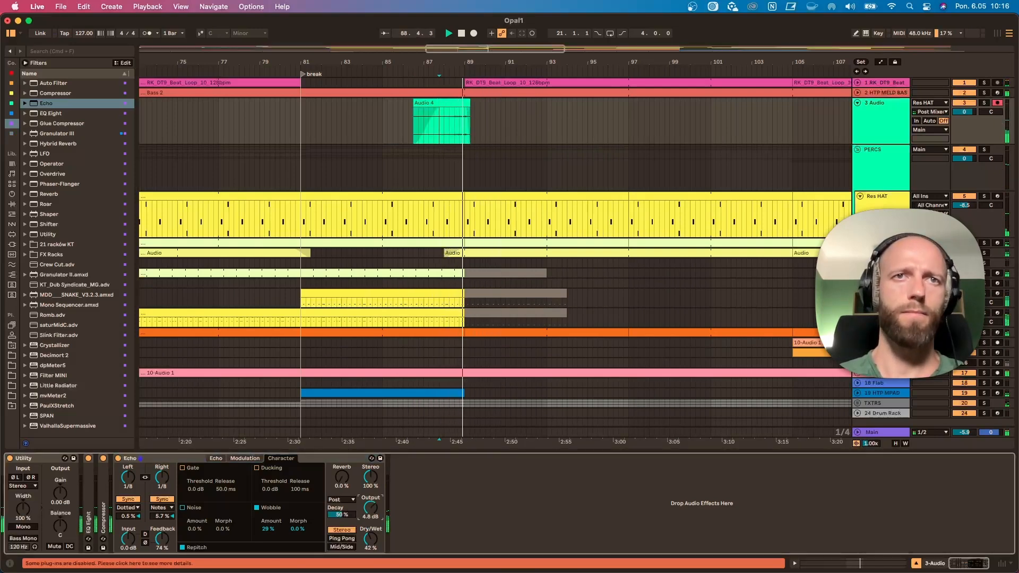
Open the break clip's sample, set its start marker to 5.3.1, and play the result.
{"action": "double_click", "coordinate": [456, 110]}
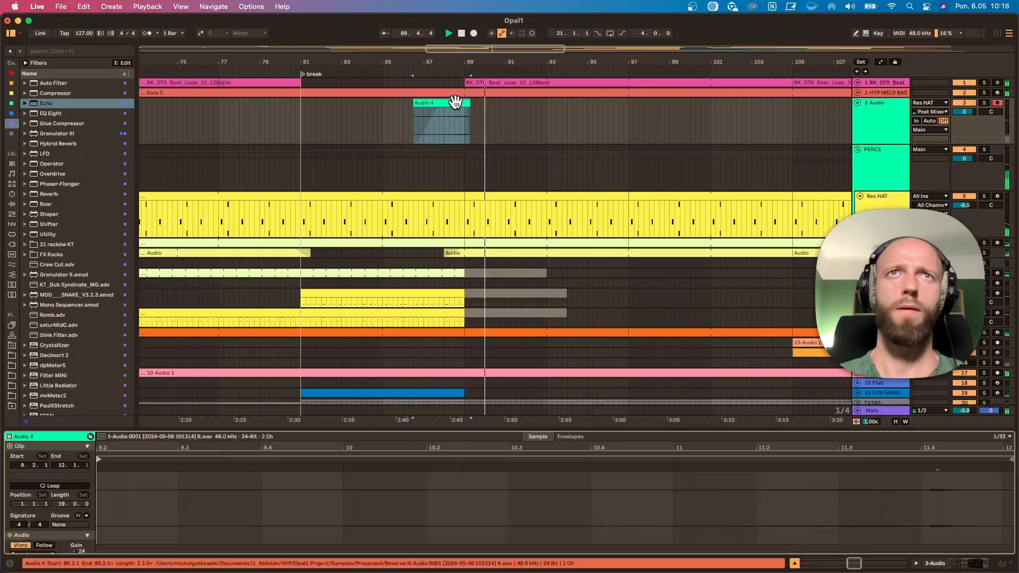
{"action": "key", "text": "space"}
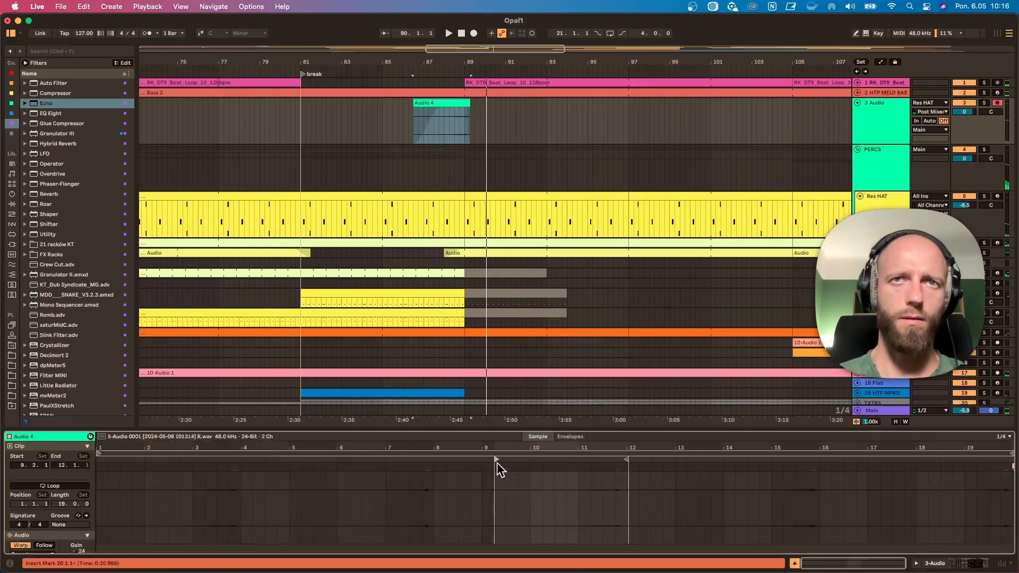
{"action": "left_click_drag", "start_coordinate": [497, 463], "coordinate": [317, 481]}
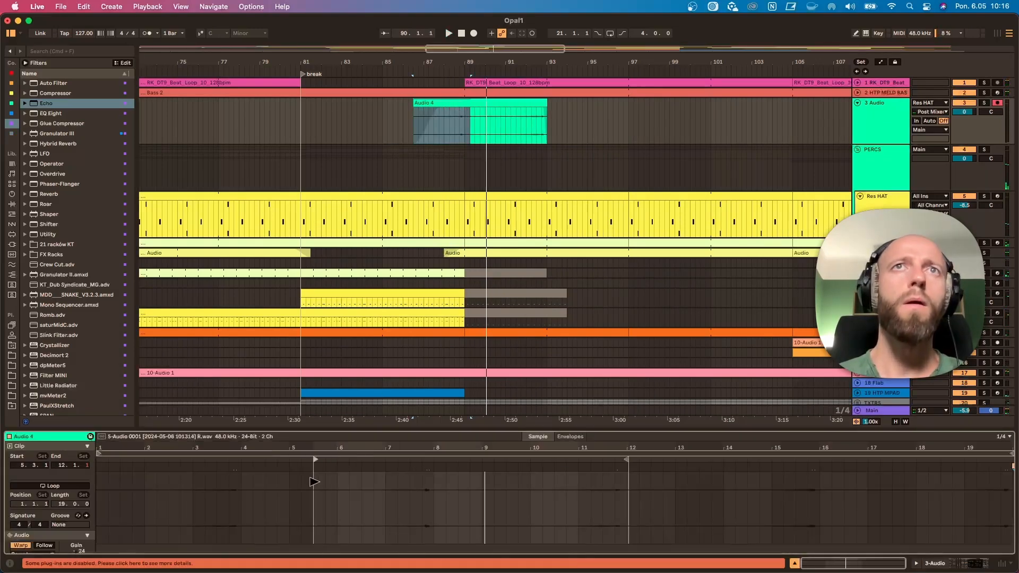
{"action": "left_click", "coordinate": [314, 482]}
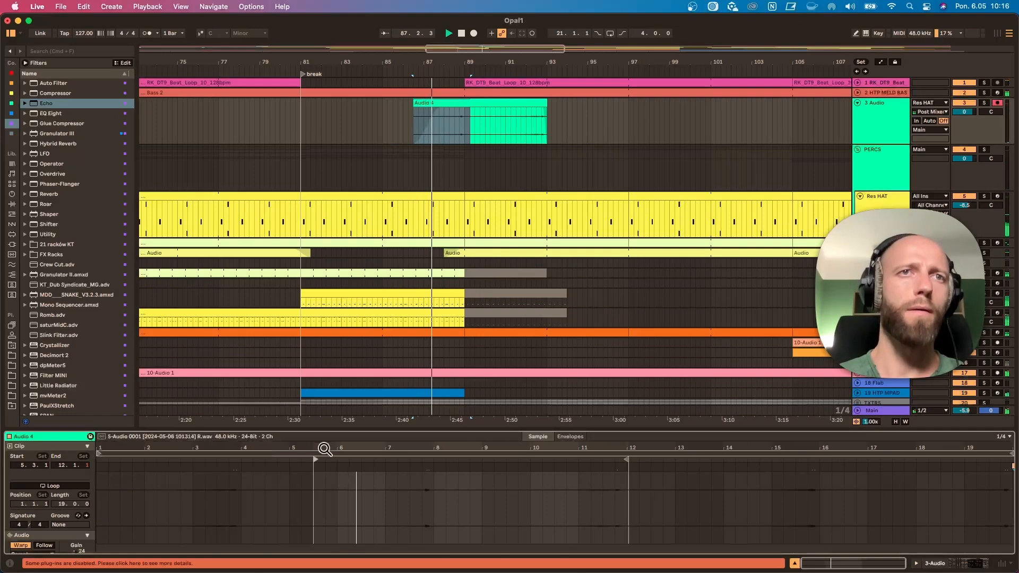
Try an end marker of 8.1.1 and a start marker of 7.4.1 on the break clip, then undo both changes.
{"action": "left_click_drag", "start_coordinate": [629, 466], "coordinate": [431, 466]}
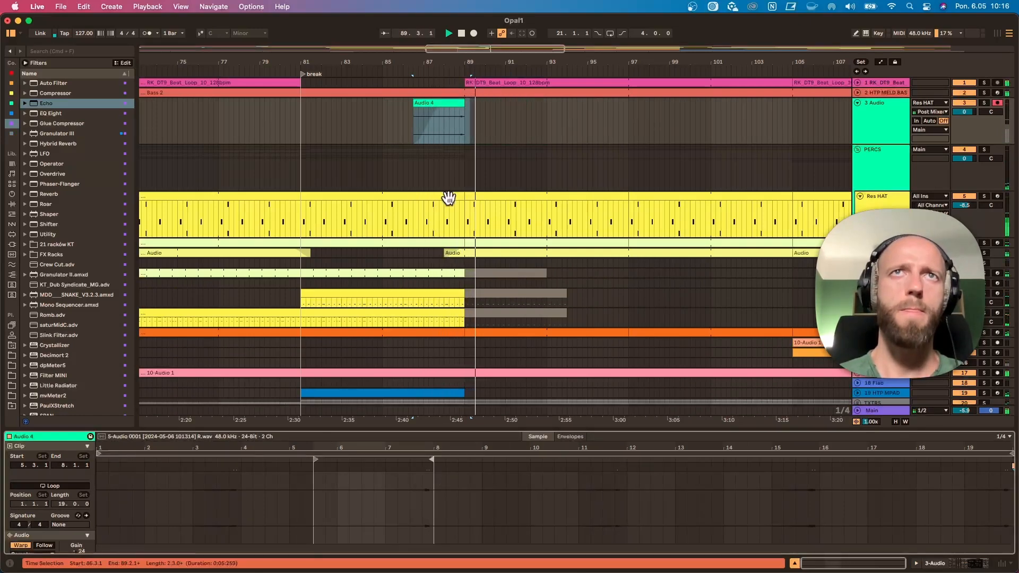
{"action": "left_click_drag", "start_coordinate": [317, 460], "coordinate": [766, 466]}
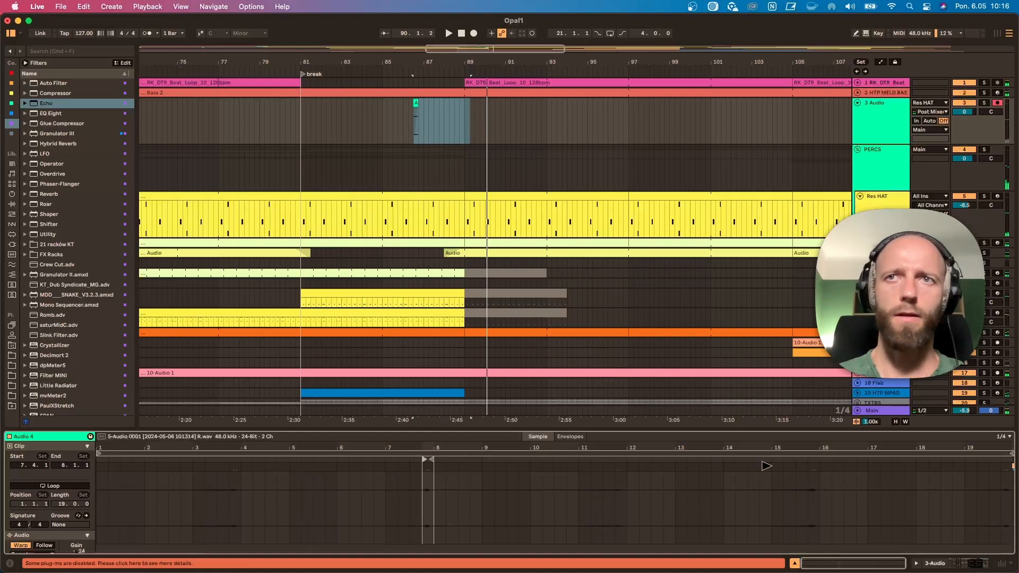
{"action": "key", "text": "super+z"}
{"action": "key", "text": "super+z"}
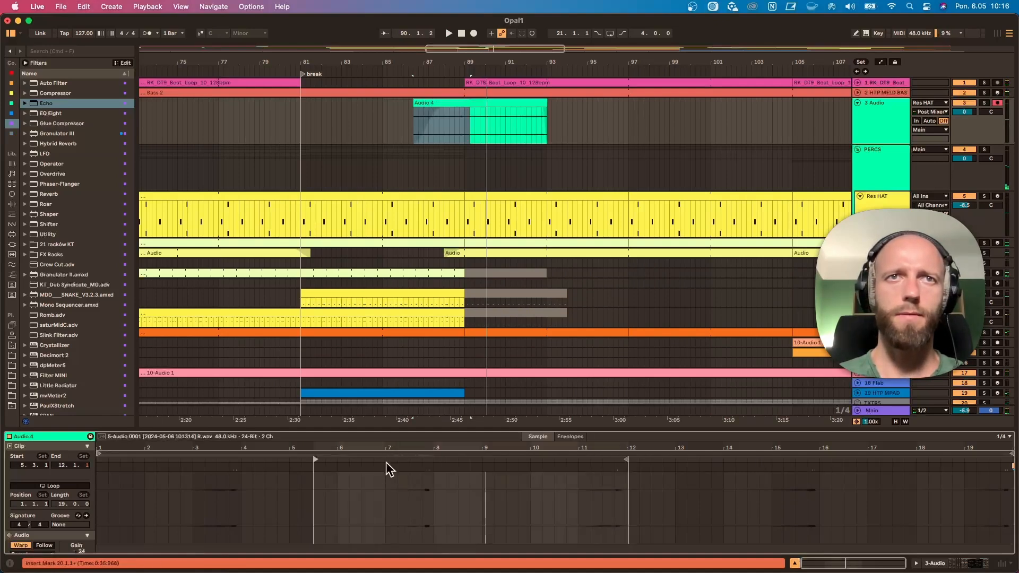
Undo the last end marker change, set the break clip's start marker to 13.1.1, and play the result.
{"action": "key", "text": "super+z"}
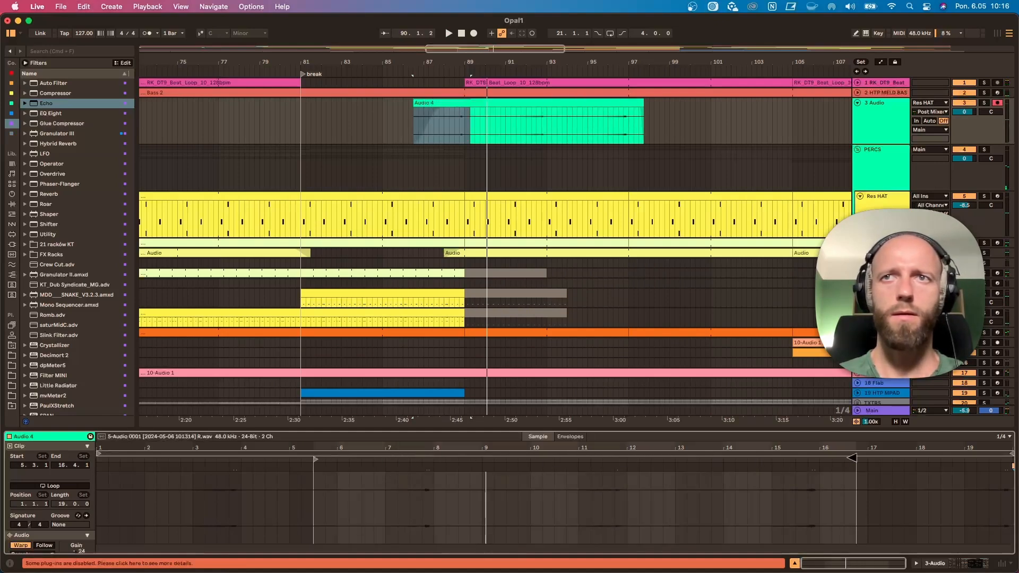
{"action": "mouse_move", "coordinate": [318, 459]}
{"action": "left_mouse_down"}
{"action": "mouse_move", "coordinate": [714, 460]}
{"action": "mouse_move", "coordinate": [640, 460]}
{"action": "mouse_move", "coordinate": [677, 460]}
{"action": "left_mouse_up"}
{"action": "key", "text": "space"}
Shorten the break clip's tail to make it three bars long and place it to end at bar 89.
{"action": "left_click", "coordinate": [475, 103]}
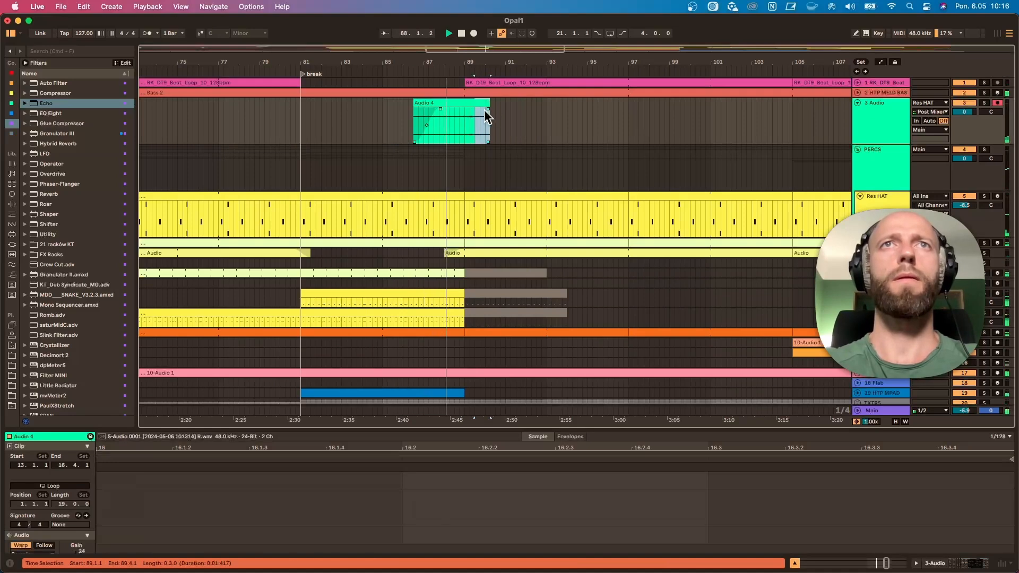
{"action": "left_click", "coordinate": [462, 102]}
{"action": "mouse_move", "coordinate": [455, 103]}
{"action": "left_mouse_down"}
{"action": "mouse_move", "coordinate": [445, 112]}
{"action": "mouse_move", "coordinate": [477, 104]}
{"action": "mouse_move", "coordinate": [465, 105]}
{"action": "left_mouse_up"}
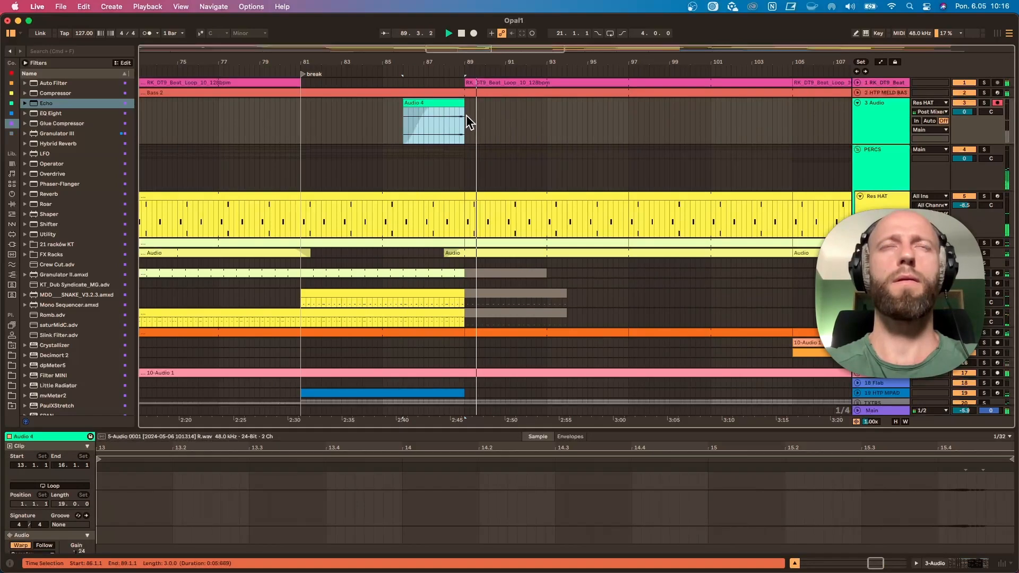
Copy the transition clip before bar 33 to bars 190–193 on 3 Audio and play that passage.
{"action": "left_click_drag", "start_coordinate": [684, 57], "coordinate": [421, 64]}
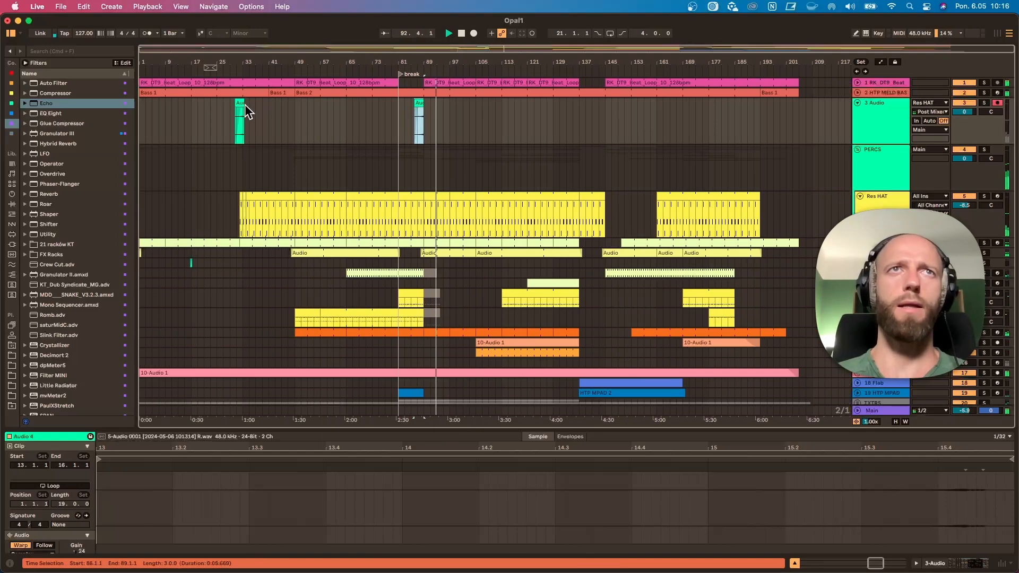
{"action": "left_click_drag", "start_coordinate": [240, 106], "coordinate": [758, 119]}
{"action": "left_click", "coordinate": [753, 70]}
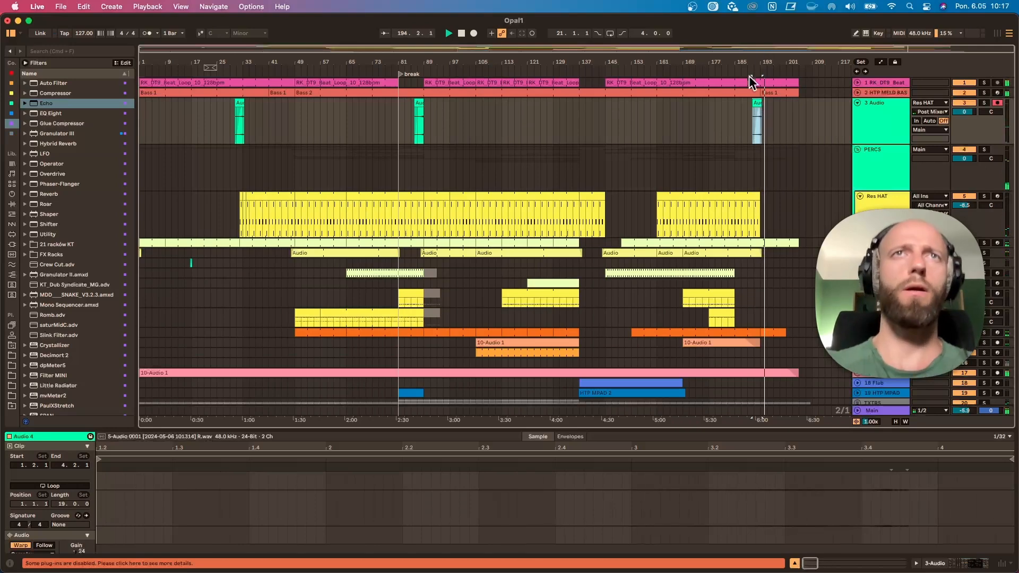
Reduce the heights of the 3 Audio and Res HAT tracks and enlarge the 19 HTP MPAD track.
{"action": "scroll", "coordinate": [521, 217], "scroll_direction": "down", "scroll_amount": 1}
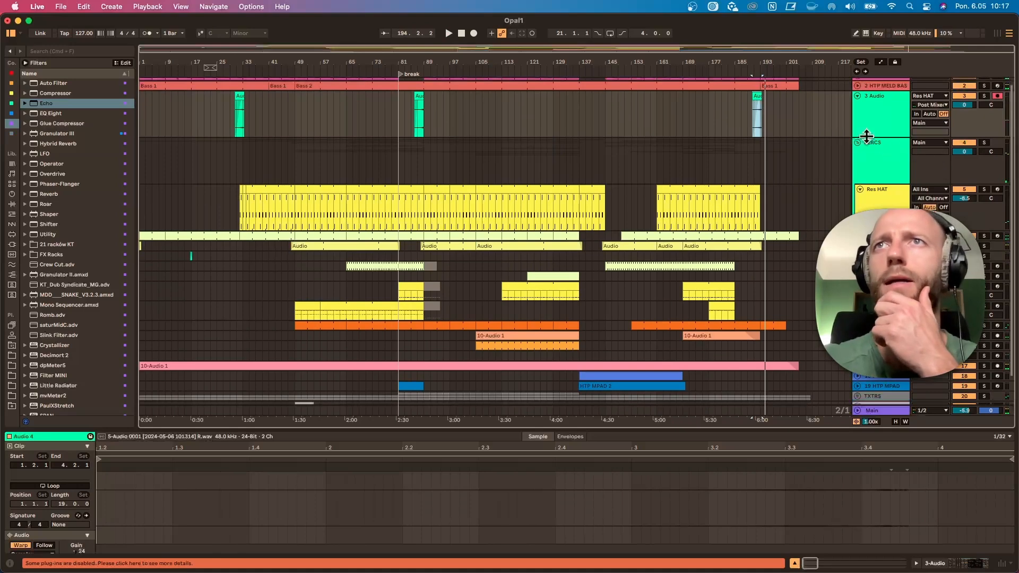
{"action": "left_click_drag", "start_coordinate": [859, 137], "coordinate": [858, 110]}
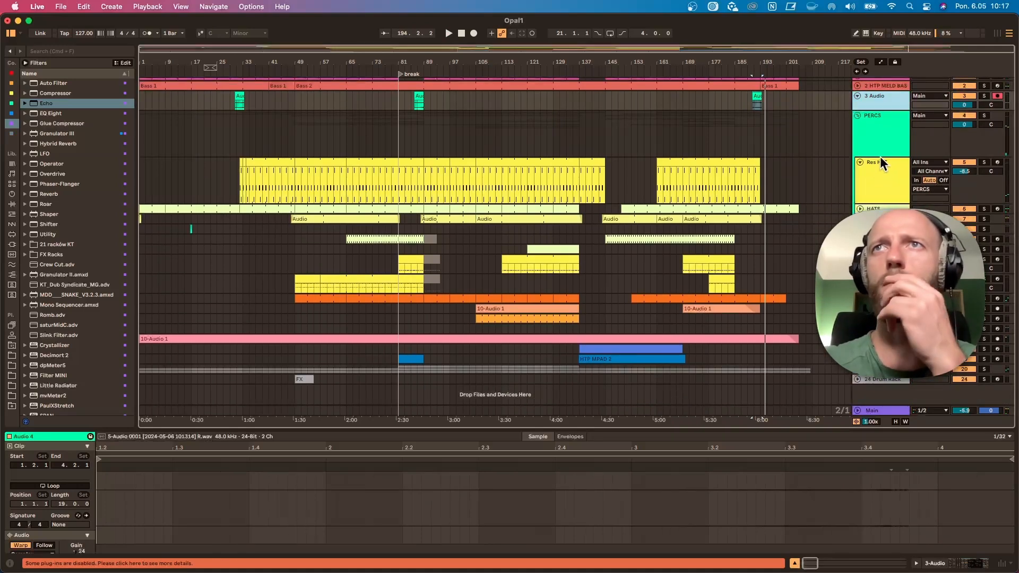
{"action": "left_click_drag", "start_coordinate": [867, 202], "coordinate": [879, 173]}
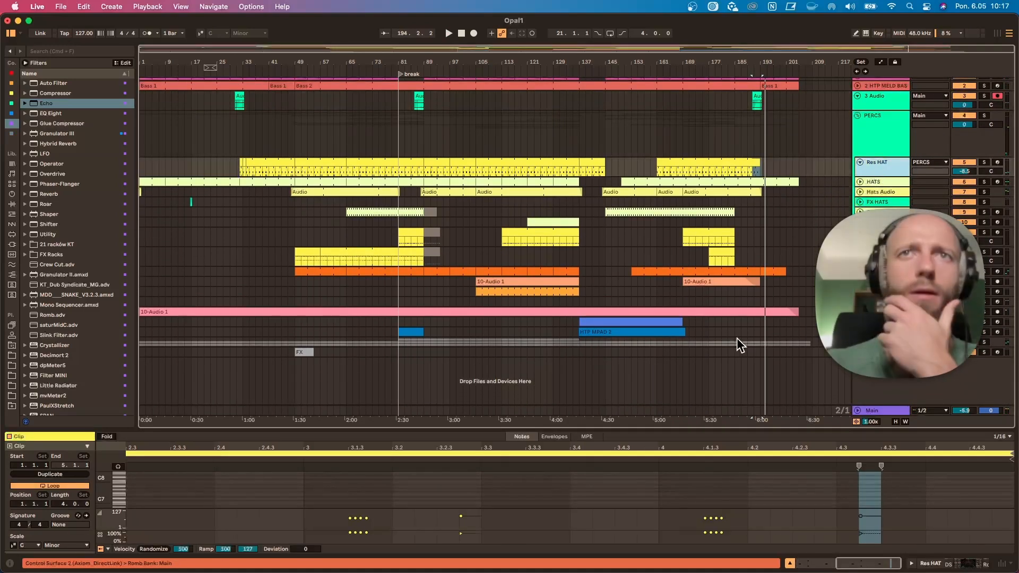
{"action": "left_click_drag", "start_coordinate": [859, 337], "coordinate": [859, 373]}
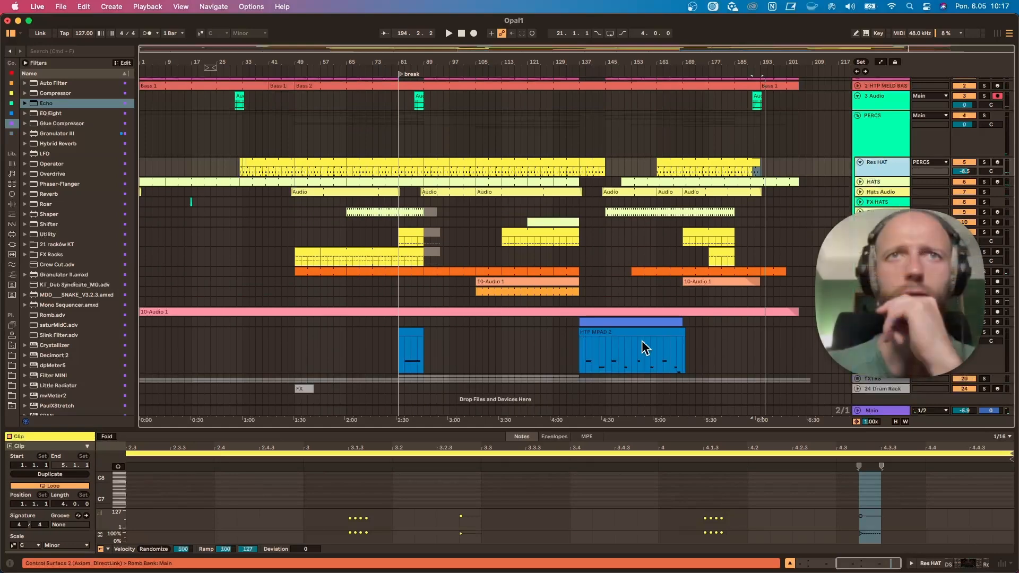
{"action": "scroll", "coordinate": [584, 345], "scroll_direction": "down", "scroll_amount": 2}
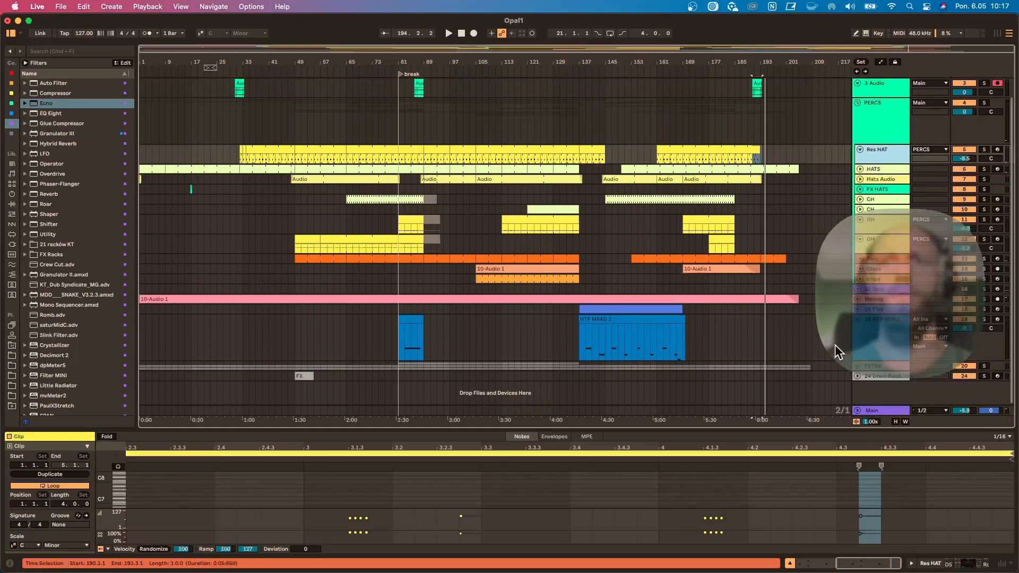
Audition the break's HTP MPAD clip soloed, and insert an audio track below it with 19-HTP MPAD as input, armed for recording.
{"action": "left_click", "coordinate": [405, 344]}
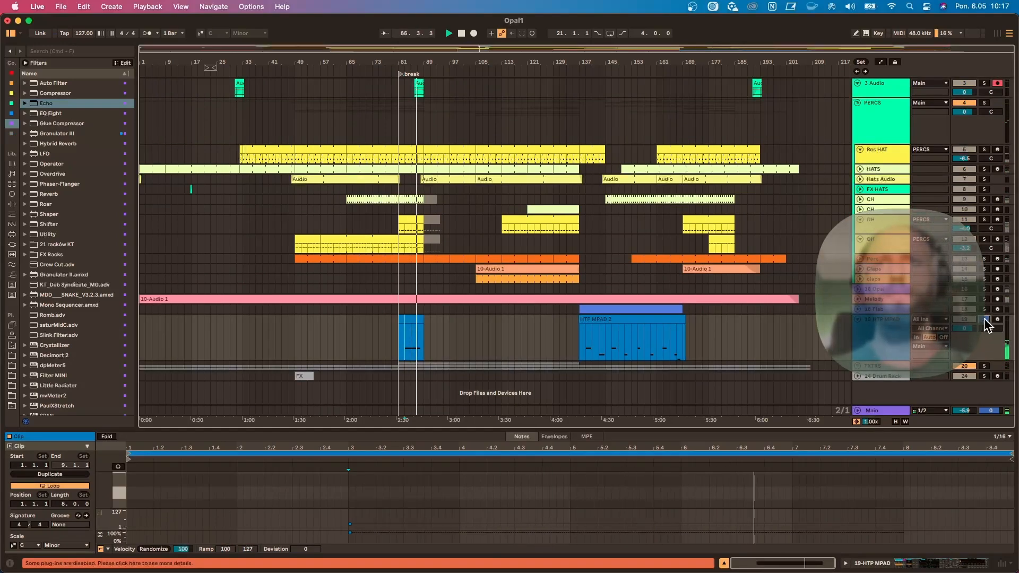
{"action": "left_click", "coordinate": [877, 334]}
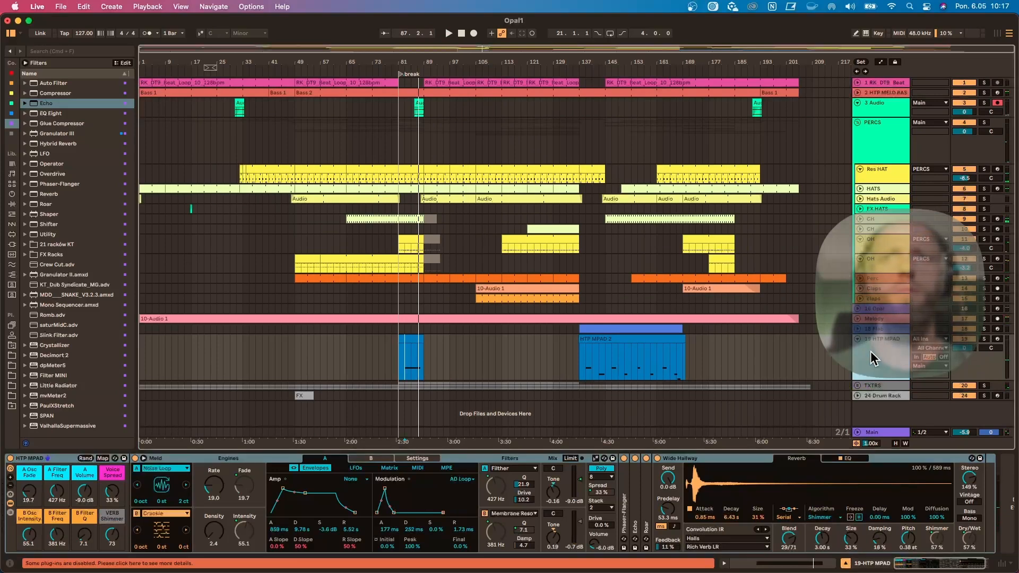
{"action": "key", "text": "super+t"}
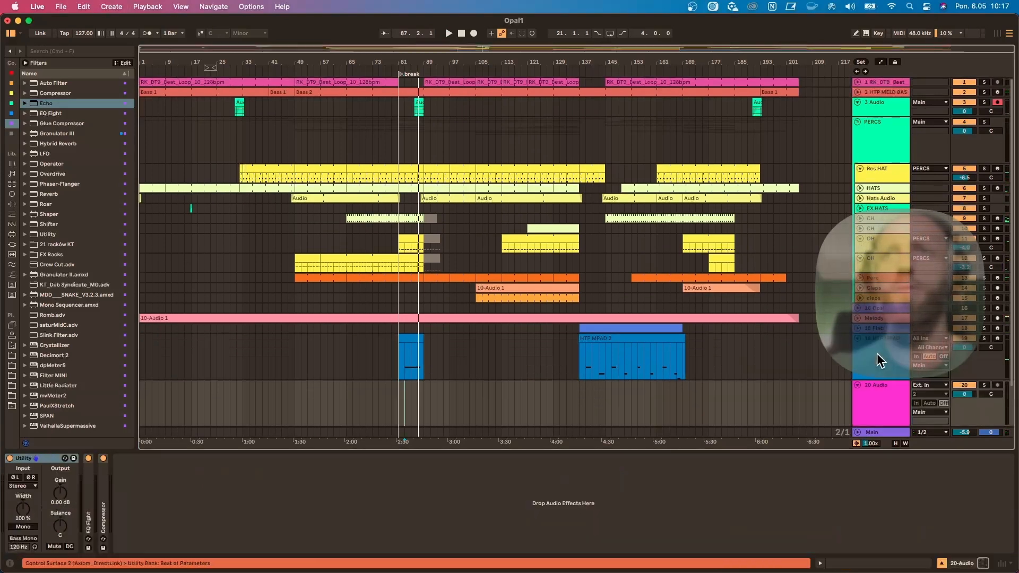
{"action": "left_click", "coordinate": [935, 386]}
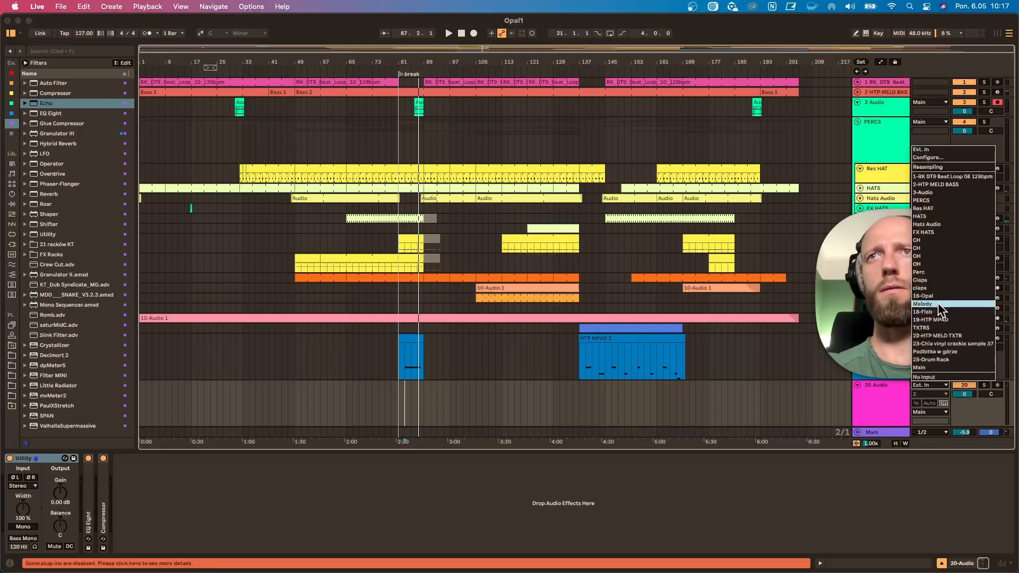
{"action": "key", "text": "Return"}
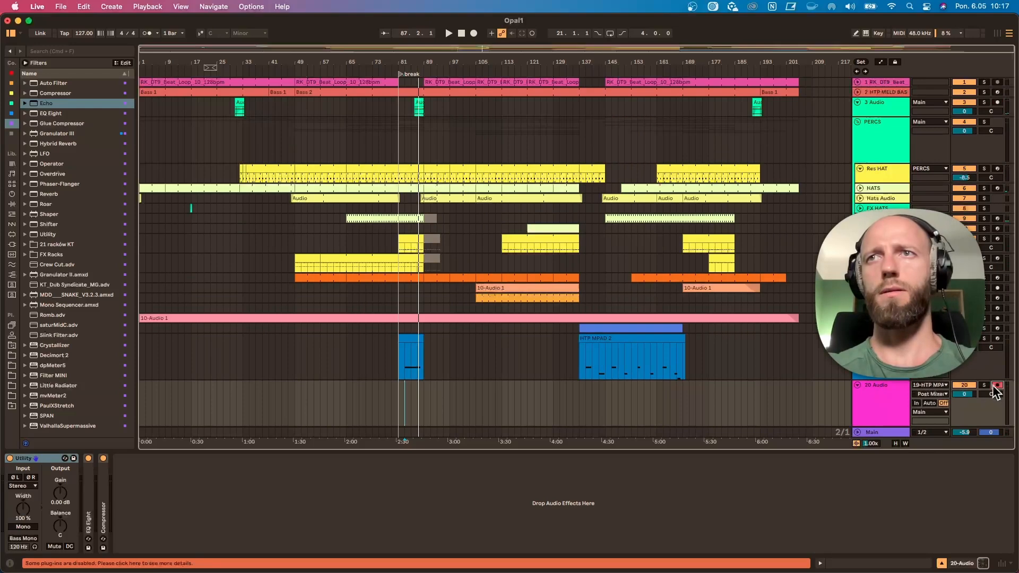
Record the HTP MPAD output onto 20 Audio from bar 83 to about 89.4.1.
{"action": "left_click", "coordinate": [402, 404]}
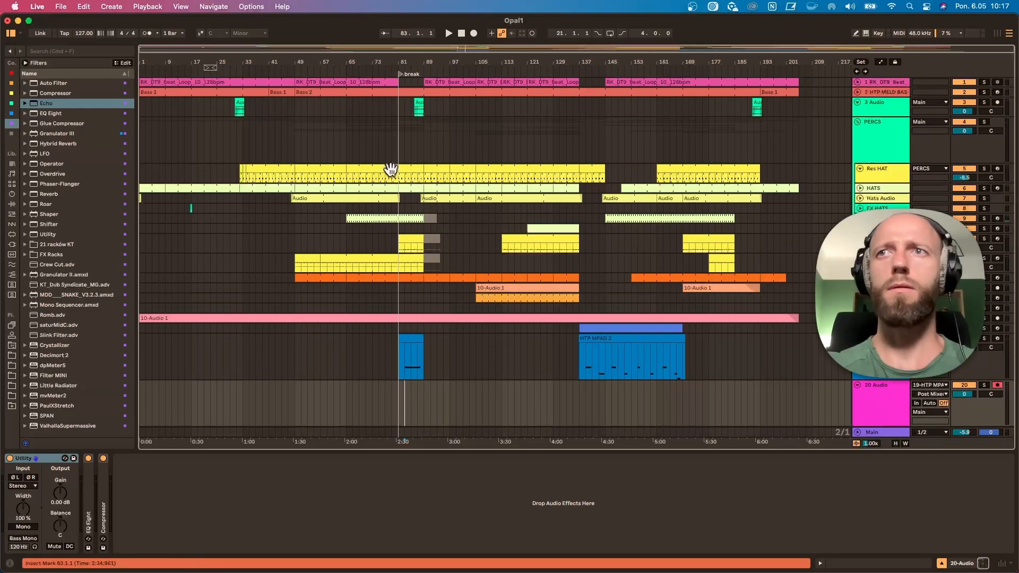
{"action": "left_click", "coordinate": [474, 33]}
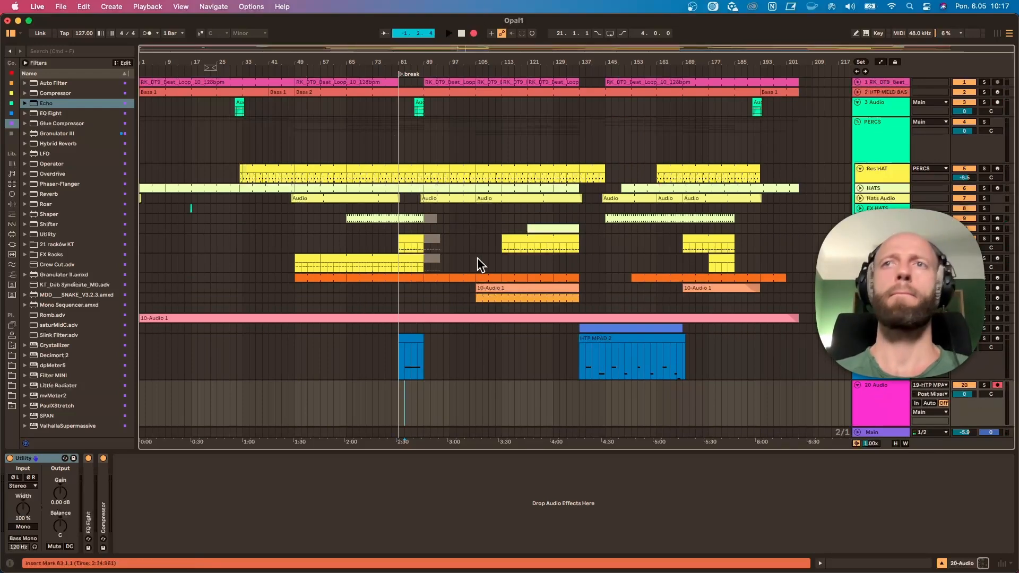
{"action": "scroll", "coordinate": [466, 419], "scroll_direction": "down", "scroll_amount": 2}
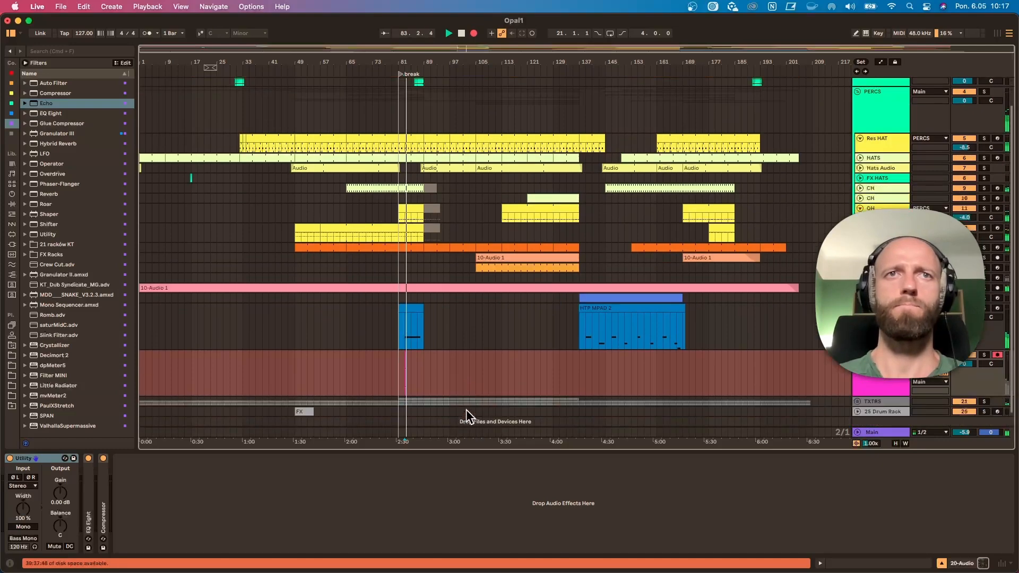
{"action": "left_click_drag", "start_coordinate": [421, 62], "coordinate": [482, 154]}
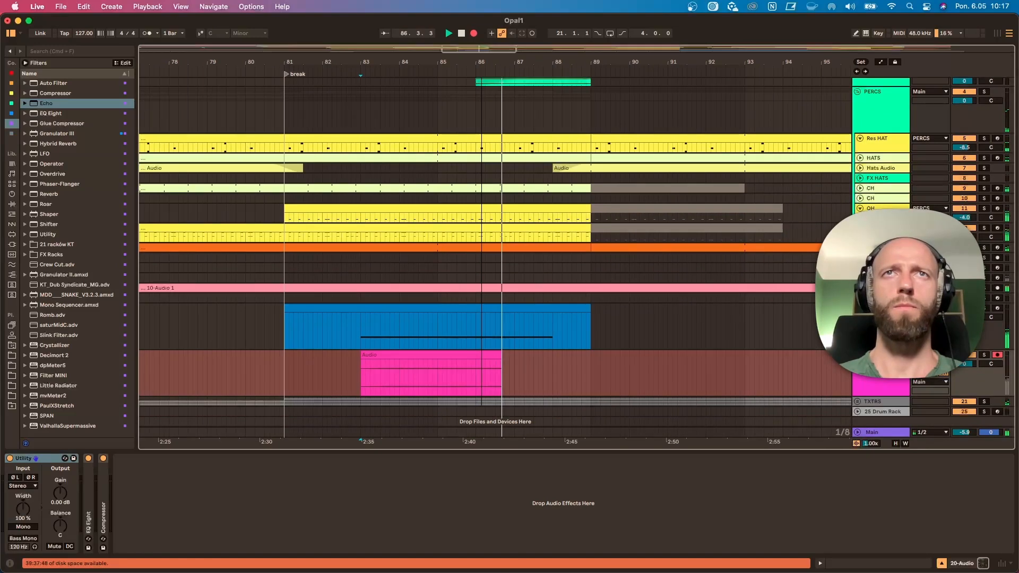
{"action": "left_click_drag", "start_coordinate": [481, 61], "coordinate": [481, 43]}
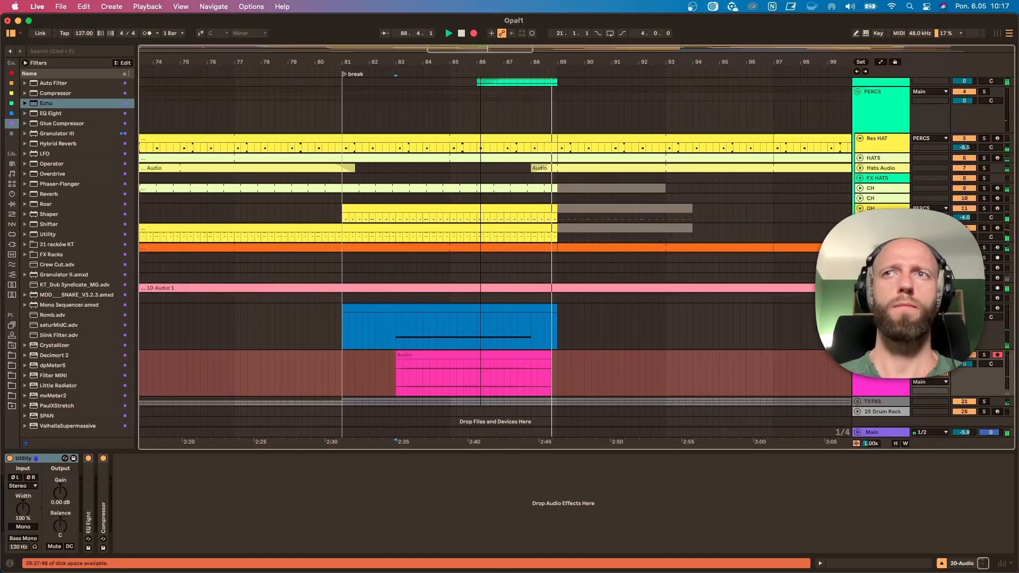
{"action": "key", "text": "space"}
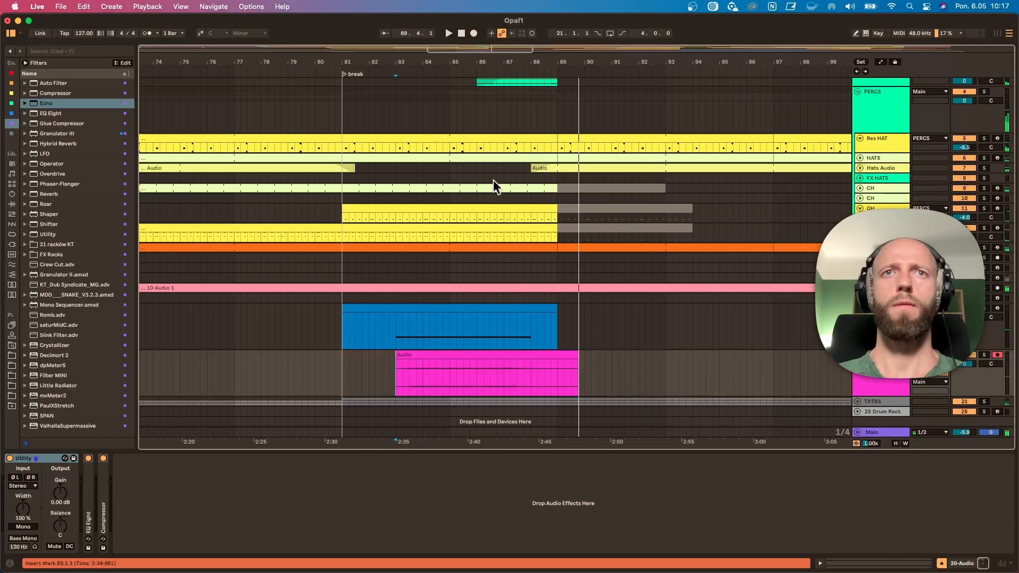
Move the recorded pad clip on 20 Audio to start at bar 47 and play it soloed.
{"action": "double_click", "coordinate": [474, 356]}
{"action": "left_click_drag", "start_coordinate": [443, 65], "coordinate": [444, 64]}
{"action": "left_click_drag", "start_coordinate": [445, 358], "coordinate": [309, 361]}
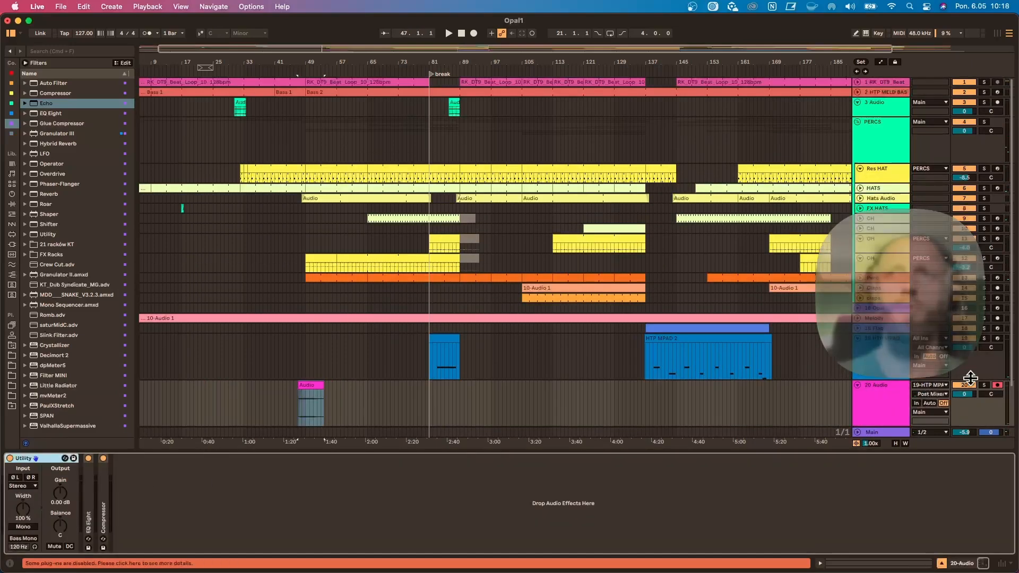
{"action": "key", "text": "space"}
{"action": "left_click", "coordinate": [312, 393]}
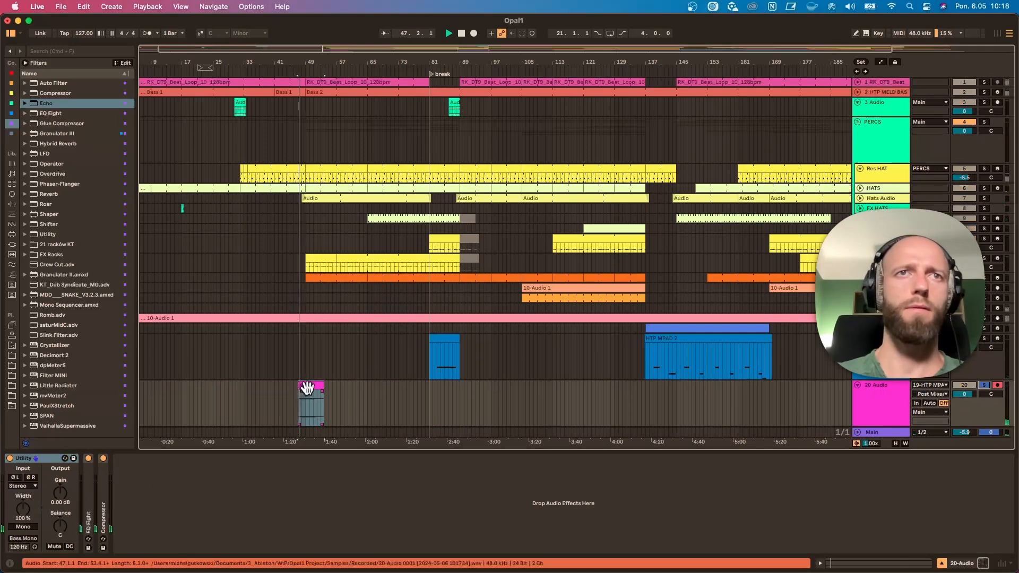
Add Shifter to the 20 Audio track's effects and switch it to Ring mode.
{"action": "double_click", "coordinate": [886, 387]}
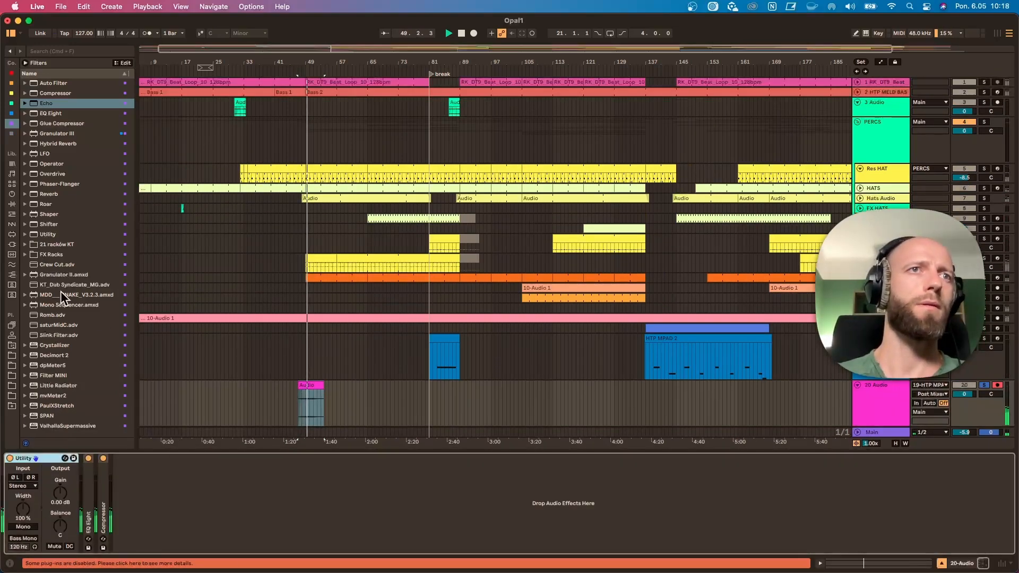
{"action": "left_click", "coordinate": [41, 223]}
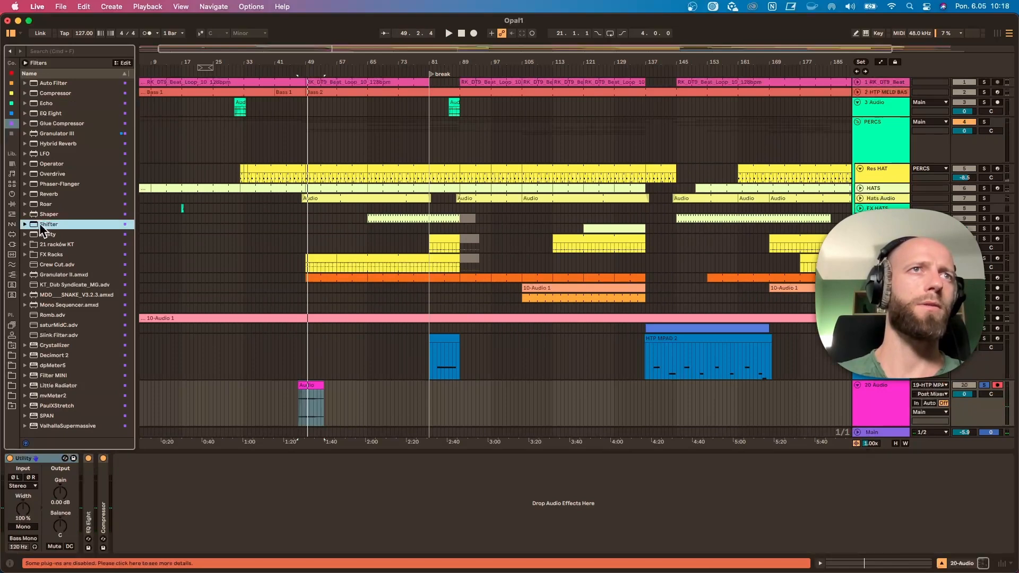
{"action": "double_click", "coordinate": [35, 228]}
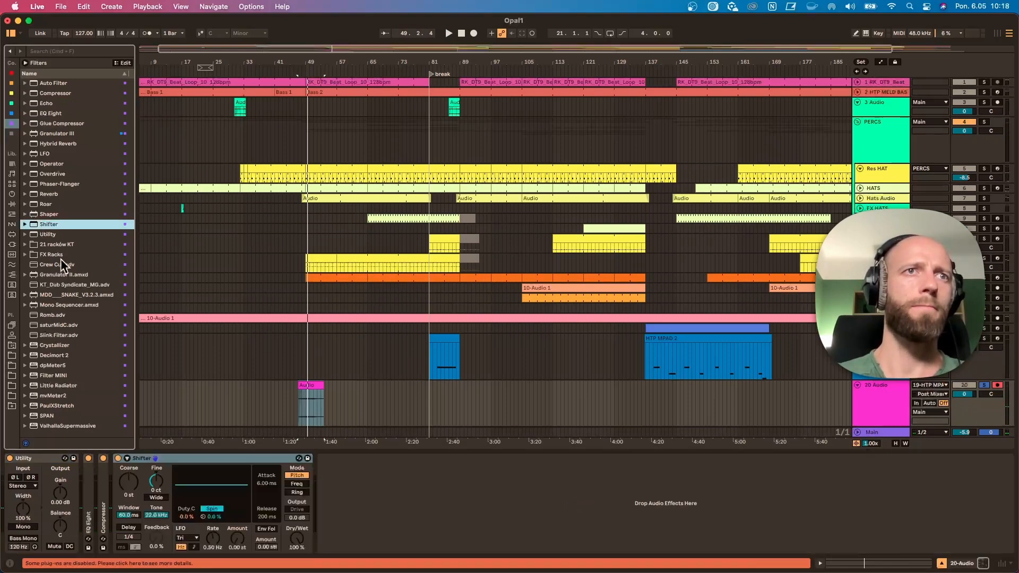
{"action": "left_click", "coordinate": [296, 493]}
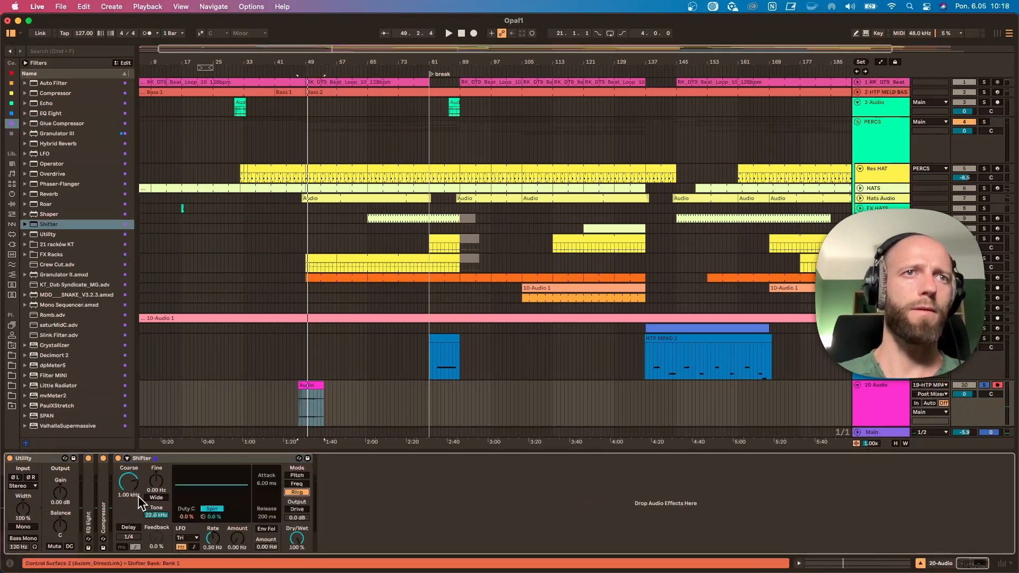
During playback, set Shifter's LFO amount to 26.5 Hz, Coarse to 6.45 kHz and Dry/Wet to 57 %.
{"action": "key", "text": "space"}
{"action": "mouse_move", "coordinate": [236, 540]}
{"action": "left_mouse_down"}
{"action": "mouse_move", "coordinate": [236, 528]}
{"action": "mouse_move", "coordinate": [236, 544]}
{"action": "left_mouse_up"}
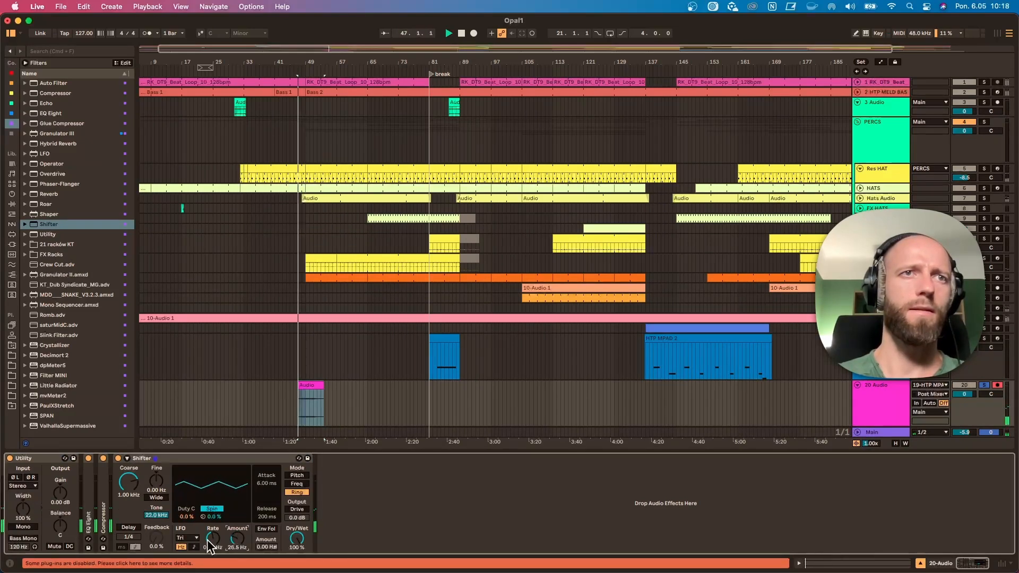
{"action": "left_click_drag", "start_coordinate": [137, 484], "coordinate": [137, 467]}
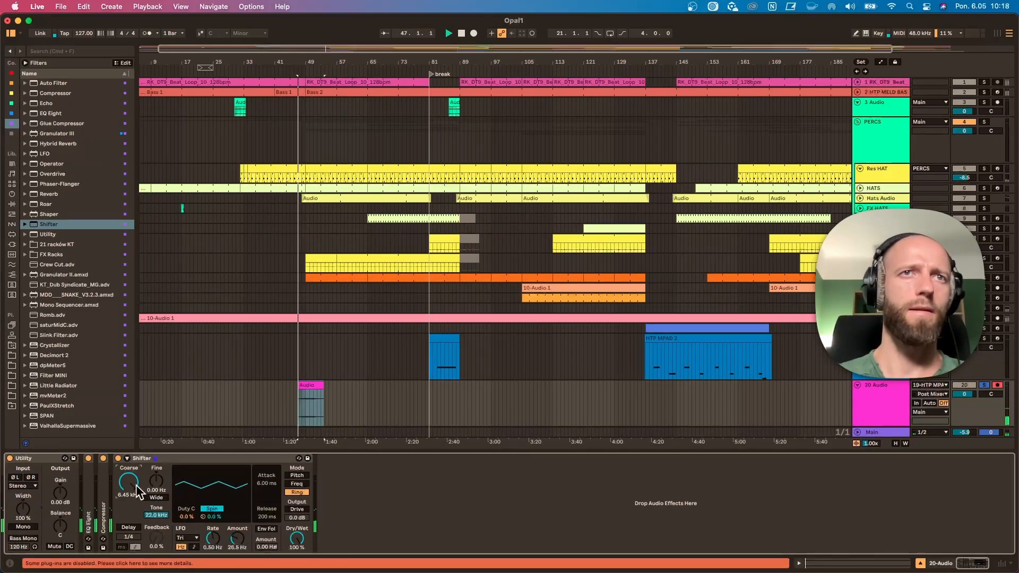
{"action": "left_click_drag", "start_coordinate": [297, 539], "coordinate": [297, 546]}
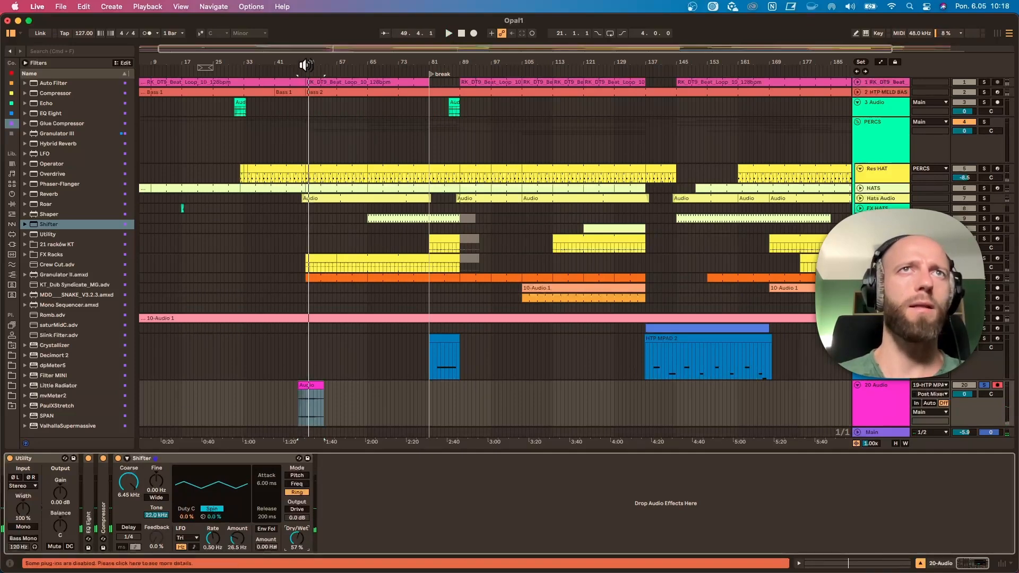
Trim the pad clip on 20 Audio to run from 48.2.4 to 49.3.2, with fades in and out meeting near its middle.
{"action": "left_click_drag", "start_coordinate": [305, 64], "coordinate": [251, 331]}
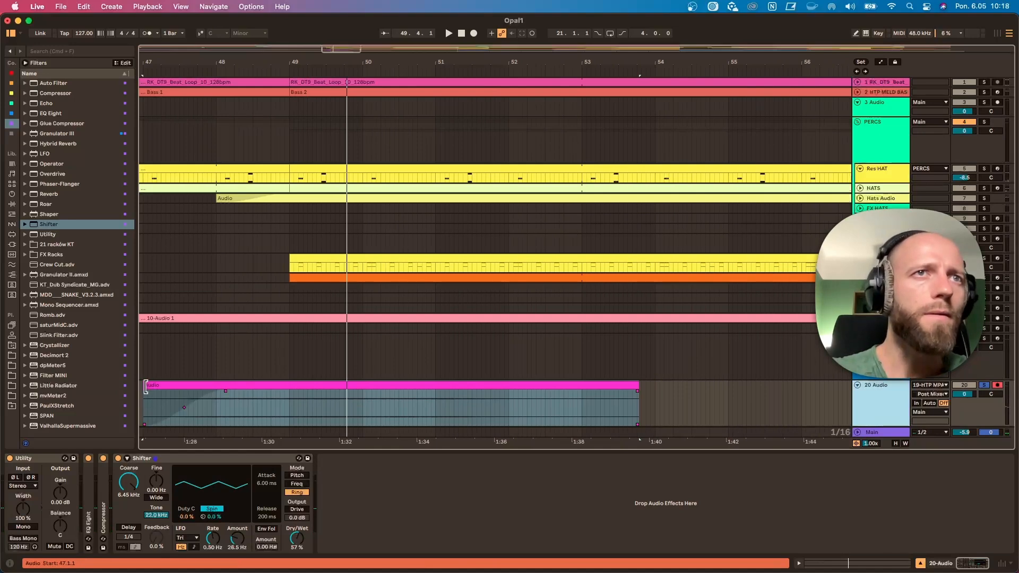
{"action": "left_click_drag", "start_coordinate": [146, 386], "coordinate": [248, 386]}
{"action": "left_click_drag", "start_coordinate": [640, 389], "coordinate": [331, 389]}
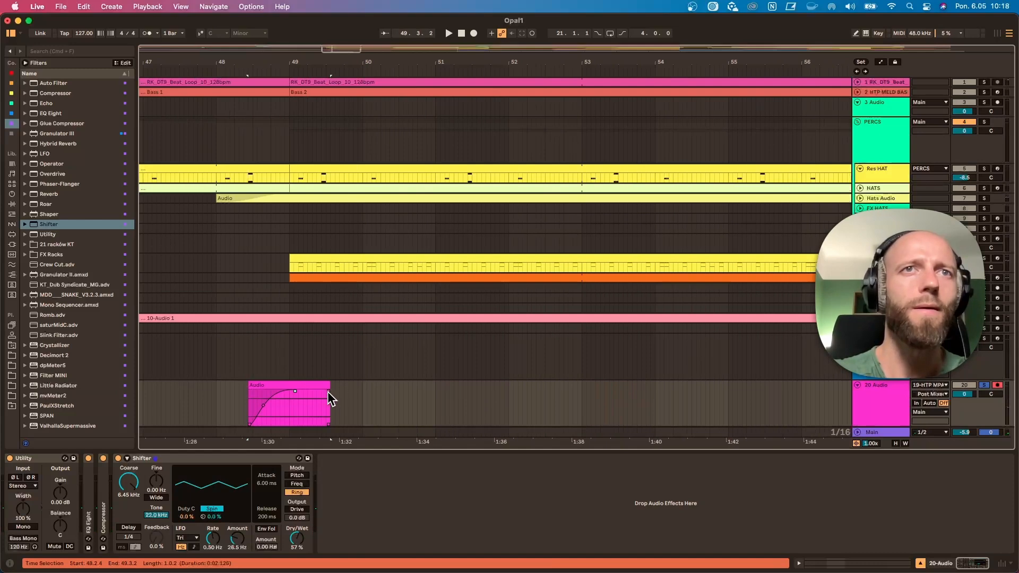
{"action": "left_click_drag", "start_coordinate": [330, 392], "coordinate": [285, 392]}
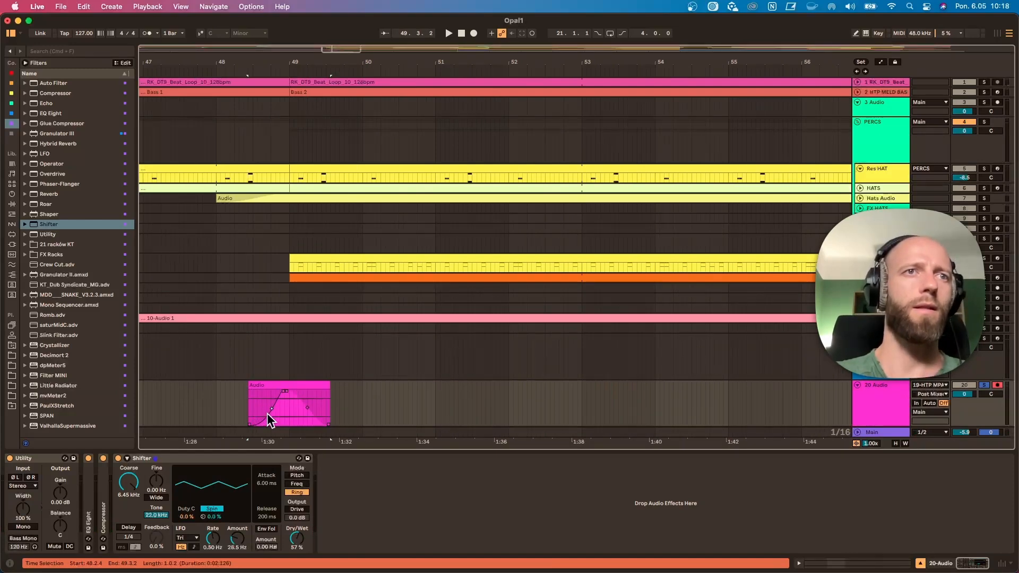
Add Echo after Shifter on the 20 Audio track and insert Amp ahead of Shifter.
{"action": "double_click", "coordinate": [42, 103]}
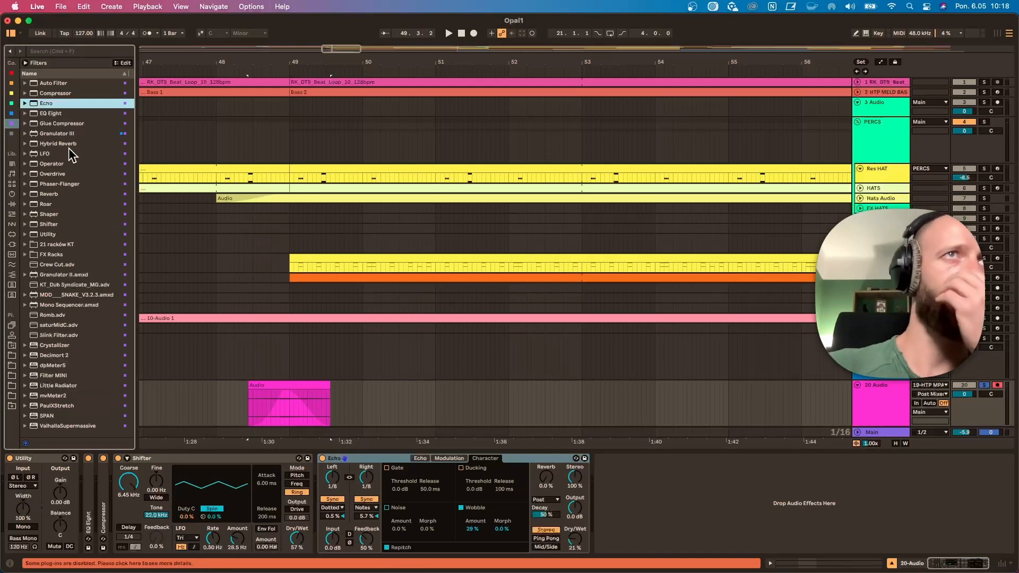
{"action": "left_click", "coordinate": [52, 54]}
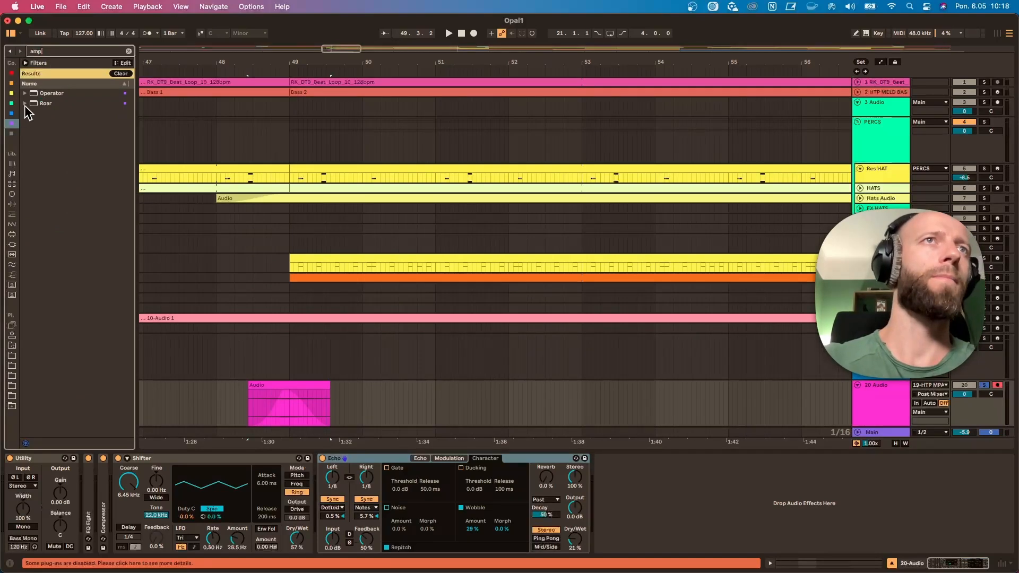
{"action": "left_click", "coordinate": [25, 93]}
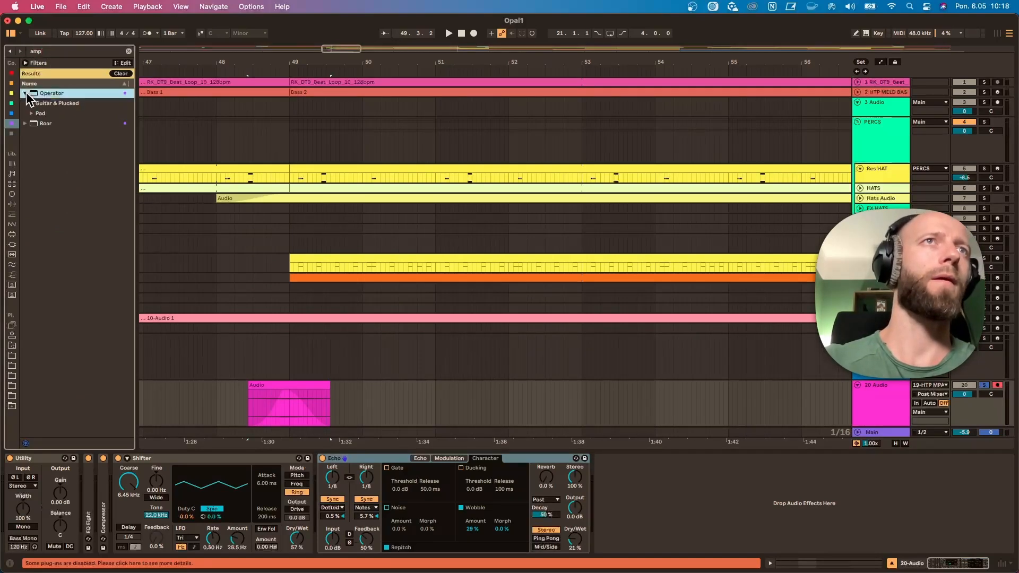
{"action": "left_click", "coordinate": [12, 194]}
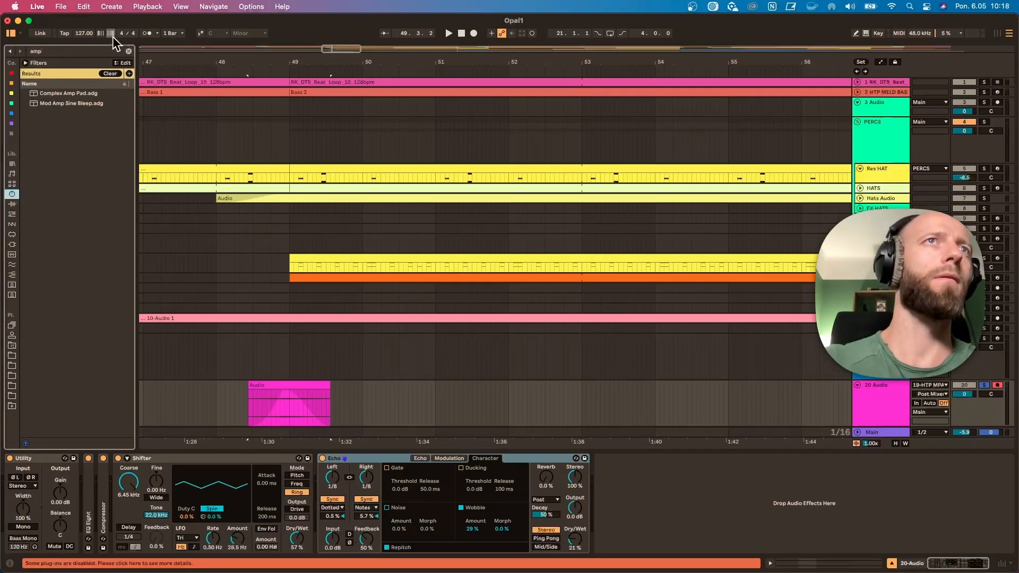
{"action": "left_click", "coordinate": [116, 73]}
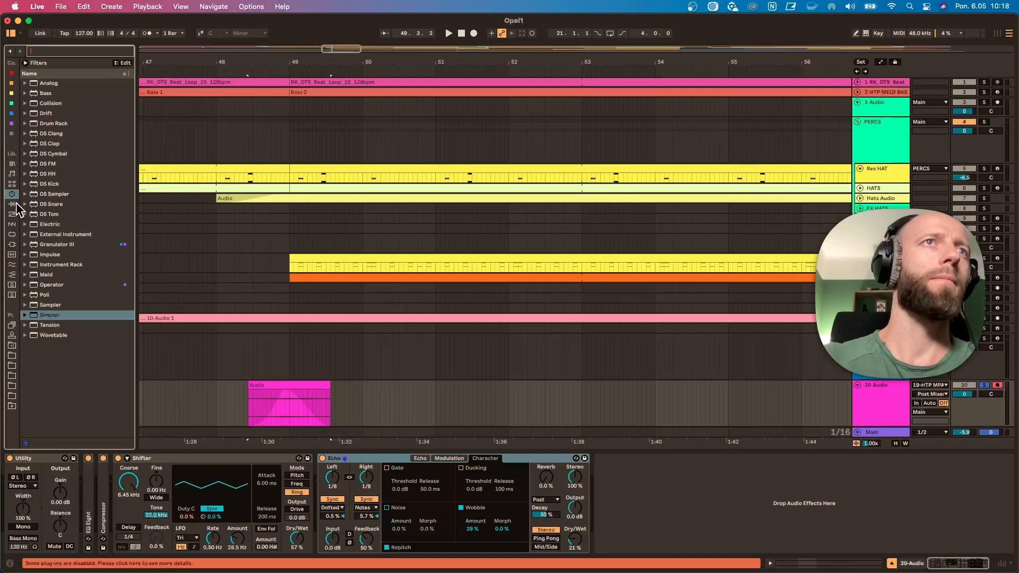
{"action": "left_click", "coordinate": [14, 204]}
{"action": "left_click", "coordinate": [38, 113]}
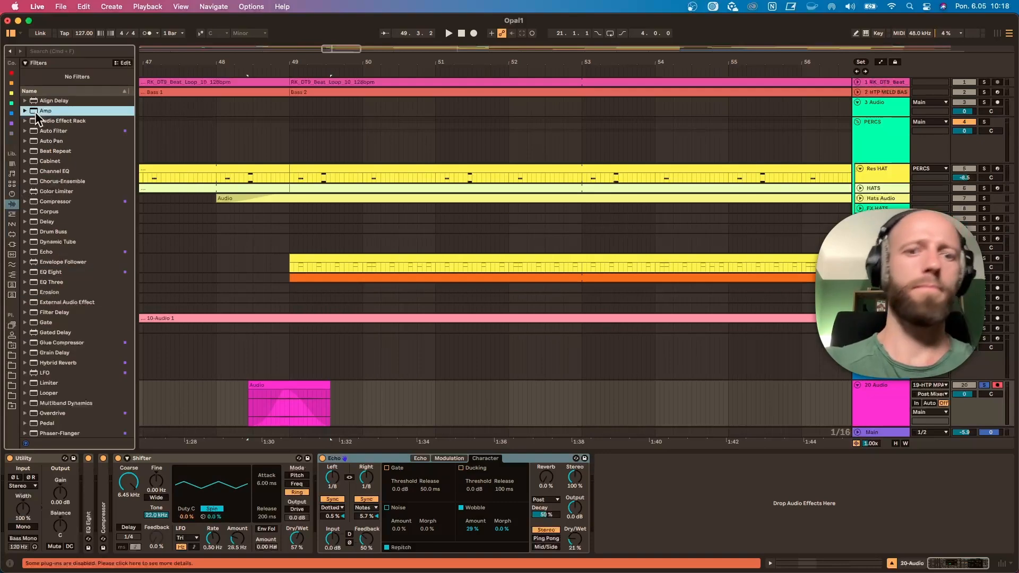
{"action": "left_click_drag", "start_coordinate": [225, 411], "coordinate": [154, 490]}
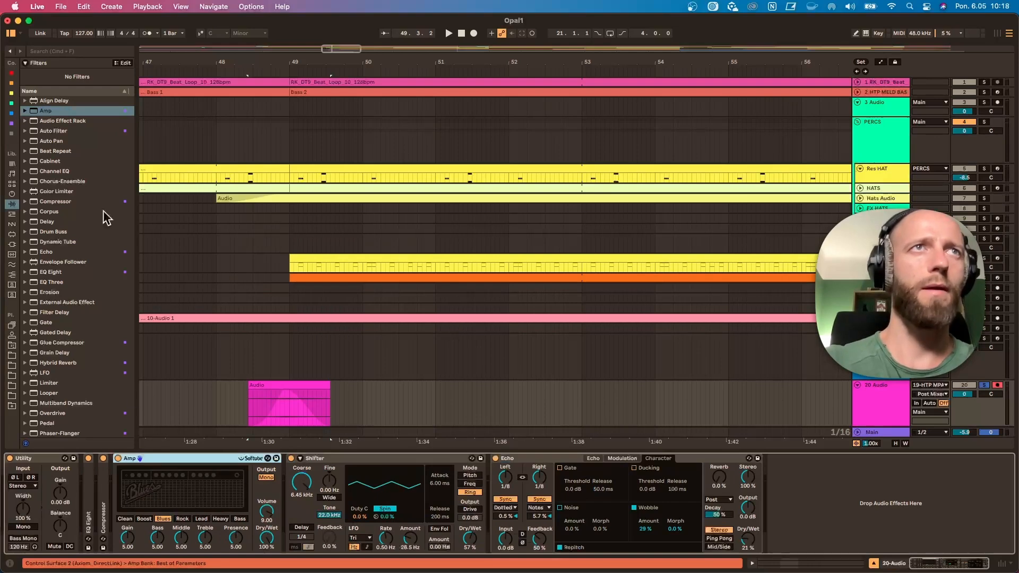
Load Amp's Discrete preset and play the pad clip, turning off solo on 20 Audio to hear it with the full arrangement.
{"action": "left_click", "coordinate": [32, 112]}
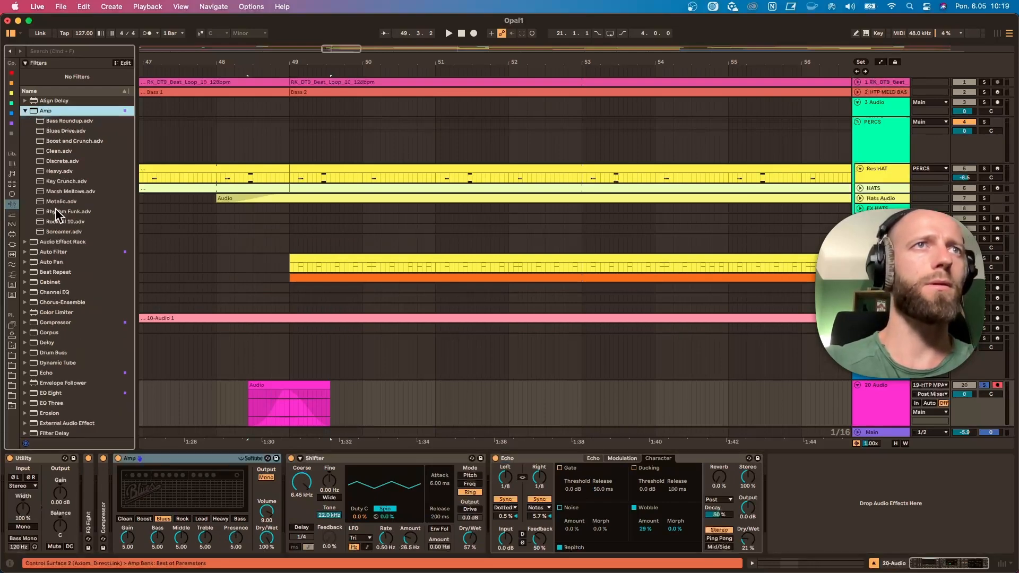
{"action": "double_click", "coordinate": [58, 162]}
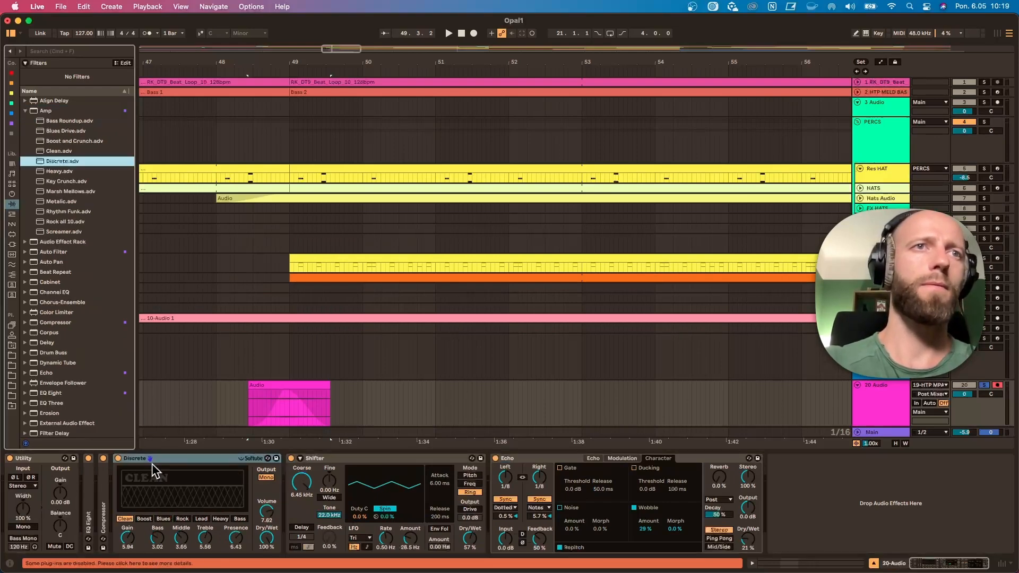
{"action": "key", "text": "space"}
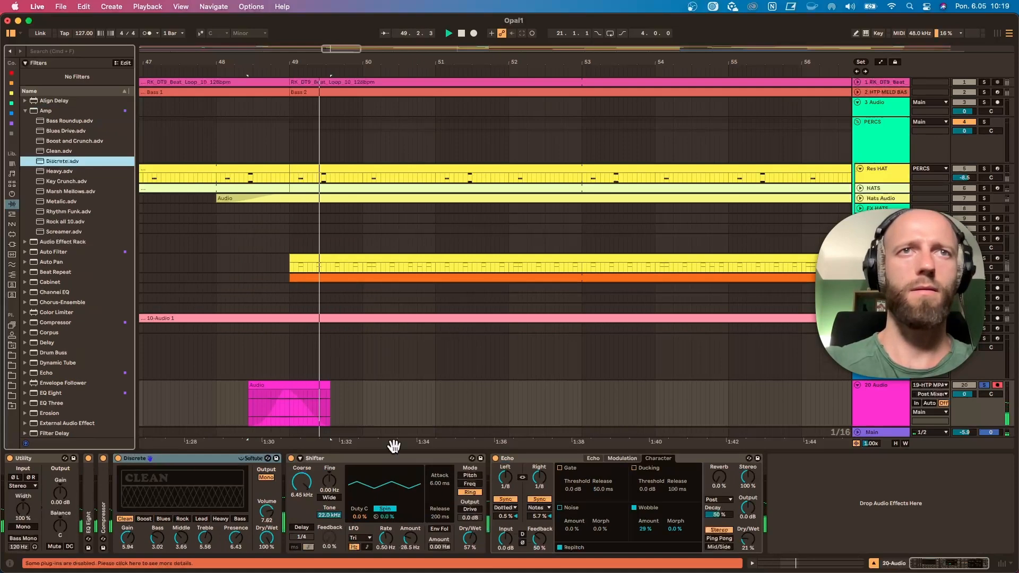
{"action": "left_click", "coordinate": [984, 385]}
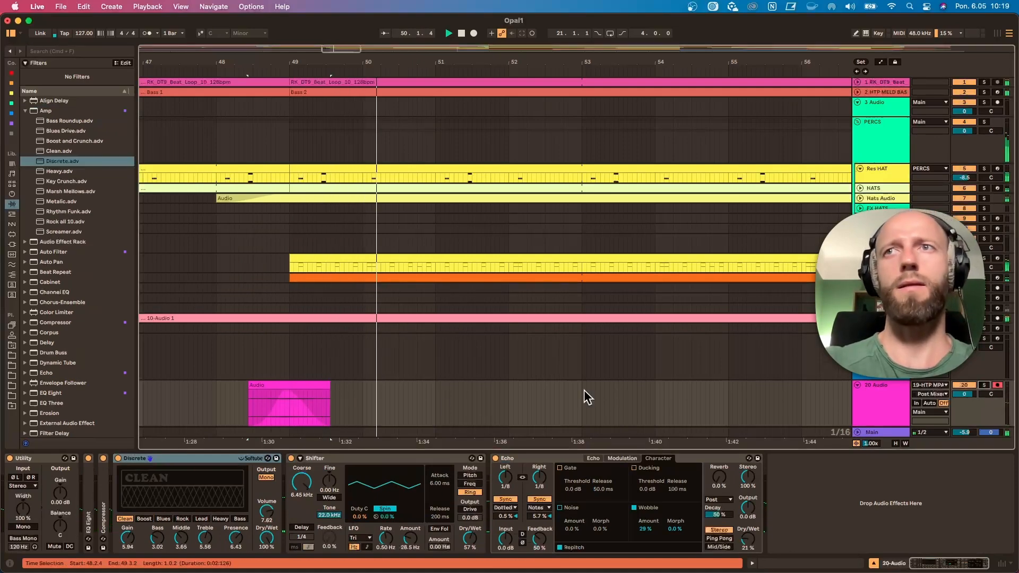
During playback, set Amp's Dry/Wet to 38.9 % and Shifter's Coarse to 1.49 kHz, LFO amount 897 Hz, rate 1.21 Hz and Dry/Wet 49 %.
{"action": "left_click", "coordinate": [244, 400]}
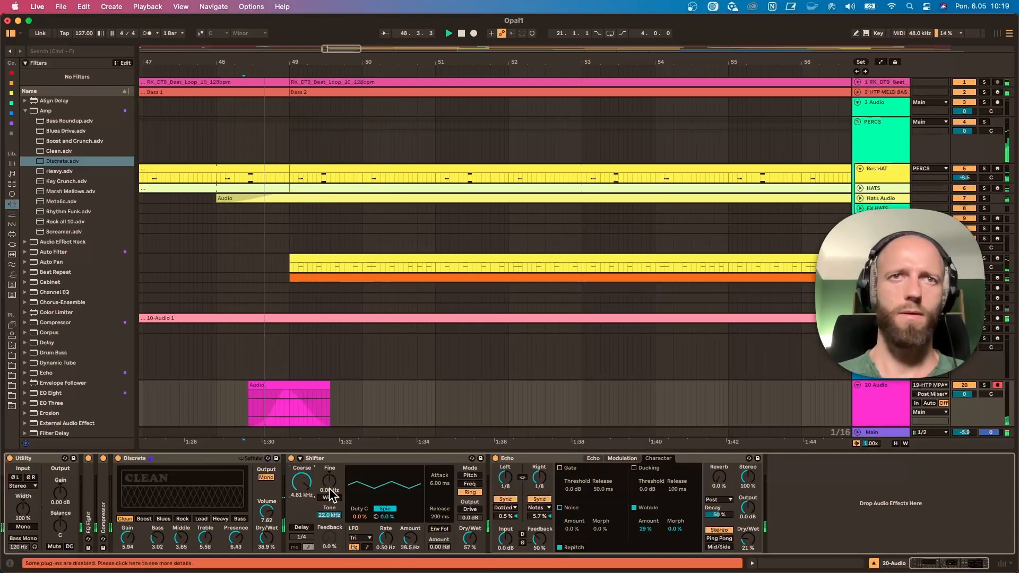
{"action": "left_click", "coordinate": [292, 459]}
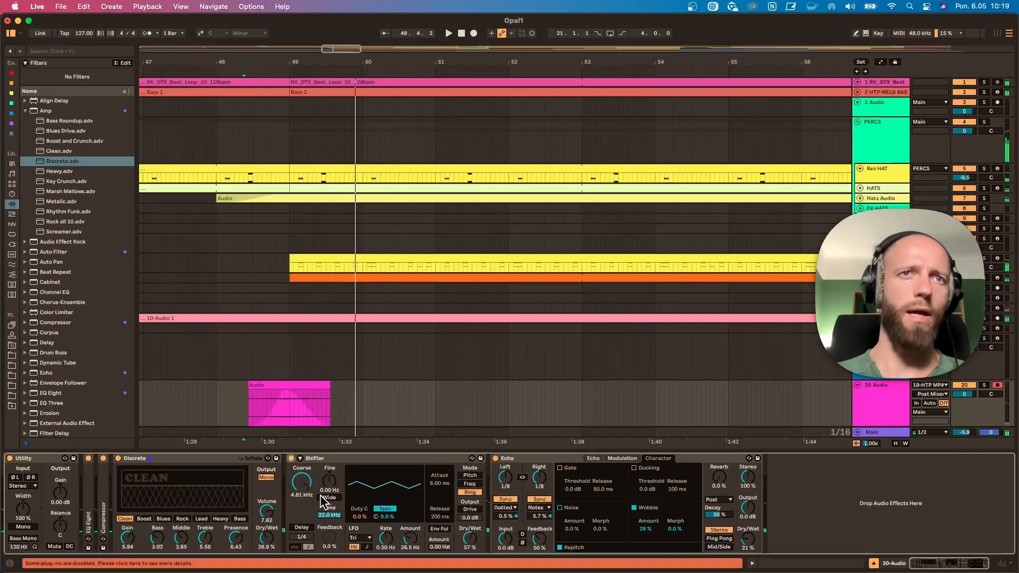
{"action": "left_click", "coordinate": [292, 458]}
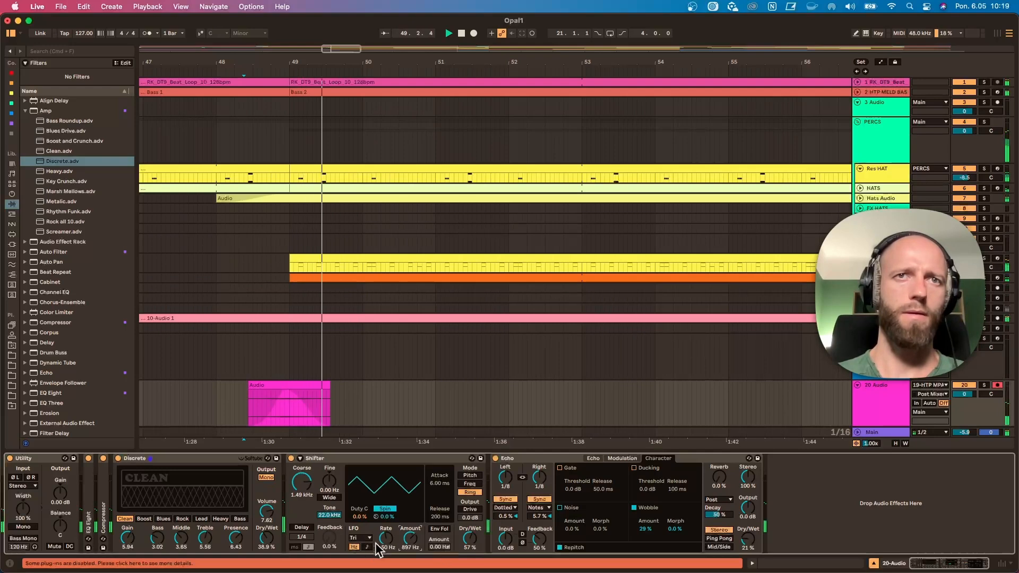
{"action": "mouse_move", "coordinate": [376, 544]}
{"action": "left_mouse_down"}
{"action": "mouse_move", "coordinate": [376, 531]}
{"action": "mouse_move", "coordinate": [386, 553]}
{"action": "left_mouse_up"}
{"action": "key", "text": "space"}
{"action": "key", "text": "space"}
{"action": "left_click_drag", "start_coordinate": [470, 539], "coordinate": [470, 509]}
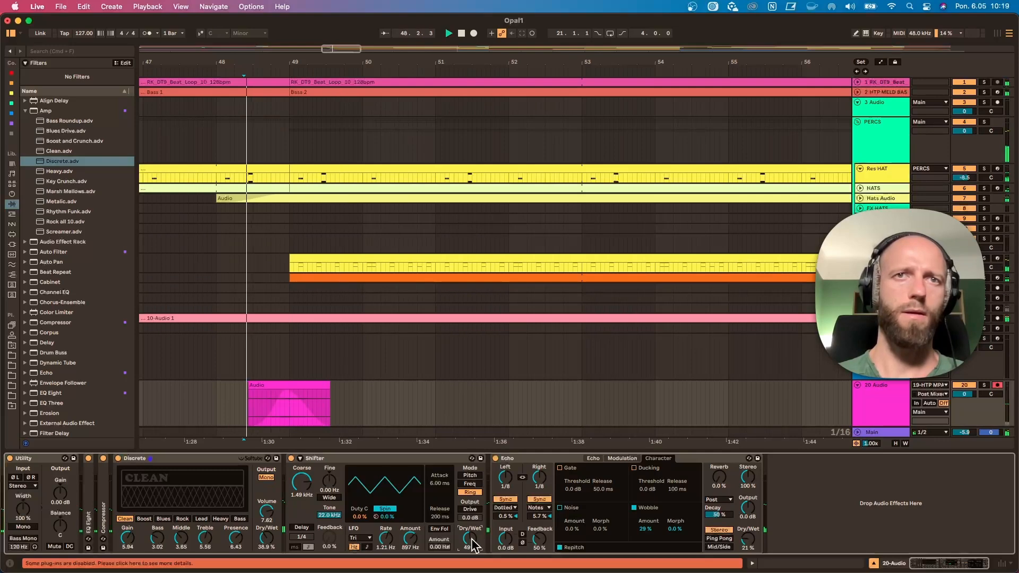
Bypass Shifter on 20 Audio and compare the pad clip with Amp switched off and on.
{"action": "left_click", "coordinate": [299, 391]}
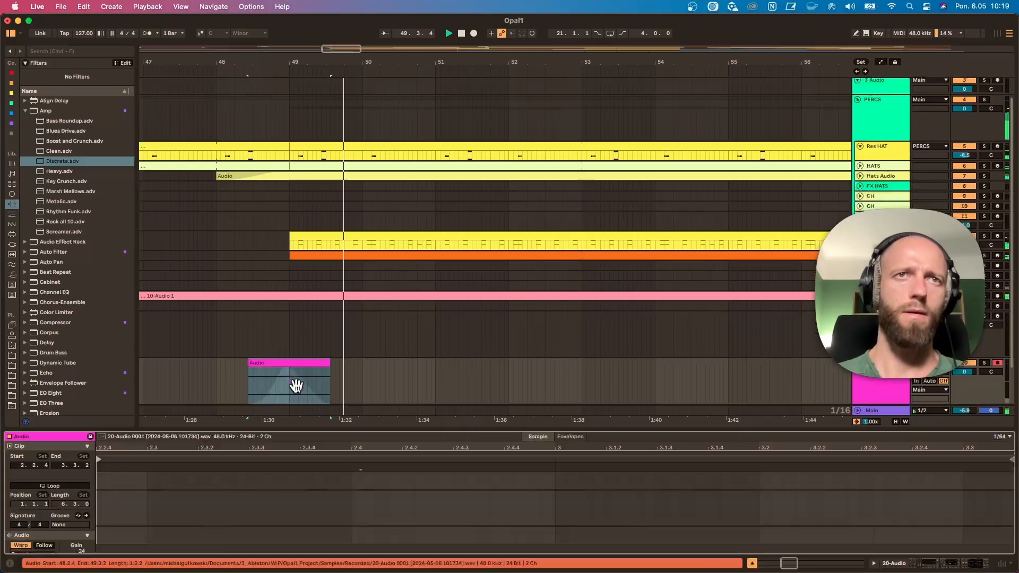
{"action": "left_click", "coordinate": [887, 387]}
{"action": "left_click", "coordinate": [291, 458]}
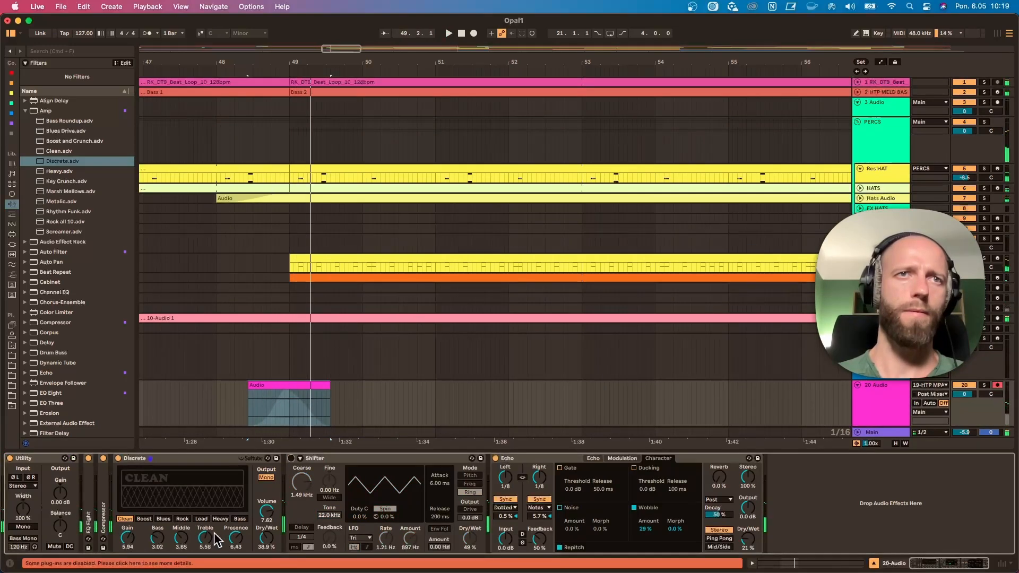
{"action": "left_click", "coordinate": [117, 459]}
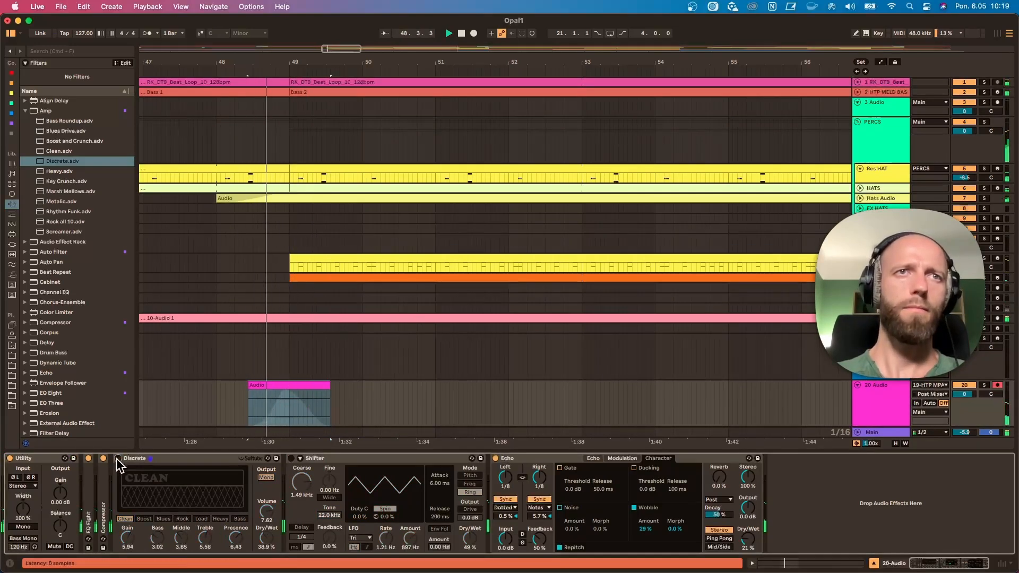
{"action": "left_click", "coordinate": [118, 459]}
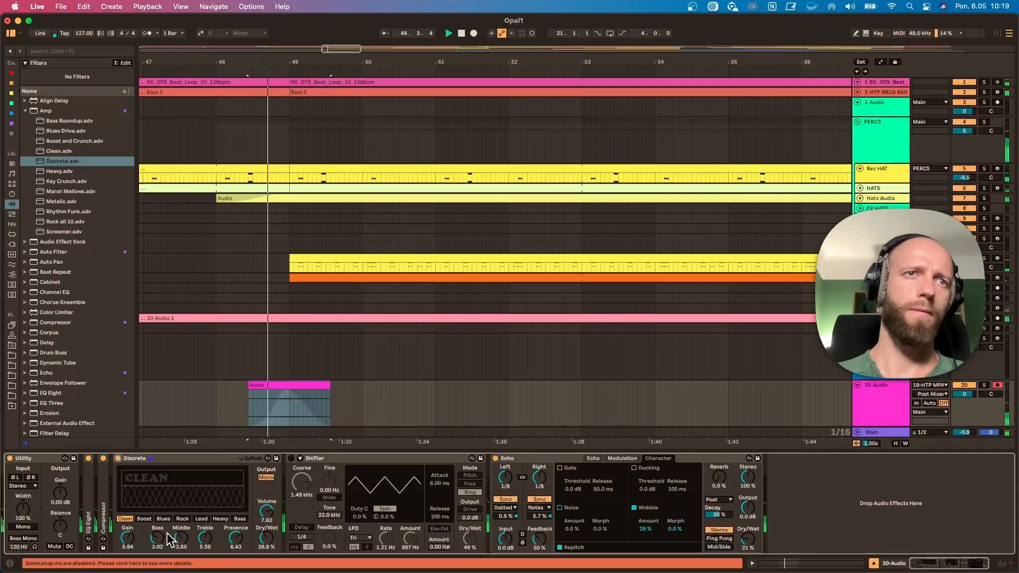
Set Amp's Bass to 2.86 and Treble to 6.83, and boost EQ Eight's second band by 2.85 dB at about 2.40 kHz.
{"action": "left_click_drag", "start_coordinate": [205, 538], "coordinate": [161, 541]}
{"action": "double_click", "coordinate": [94, 502]}
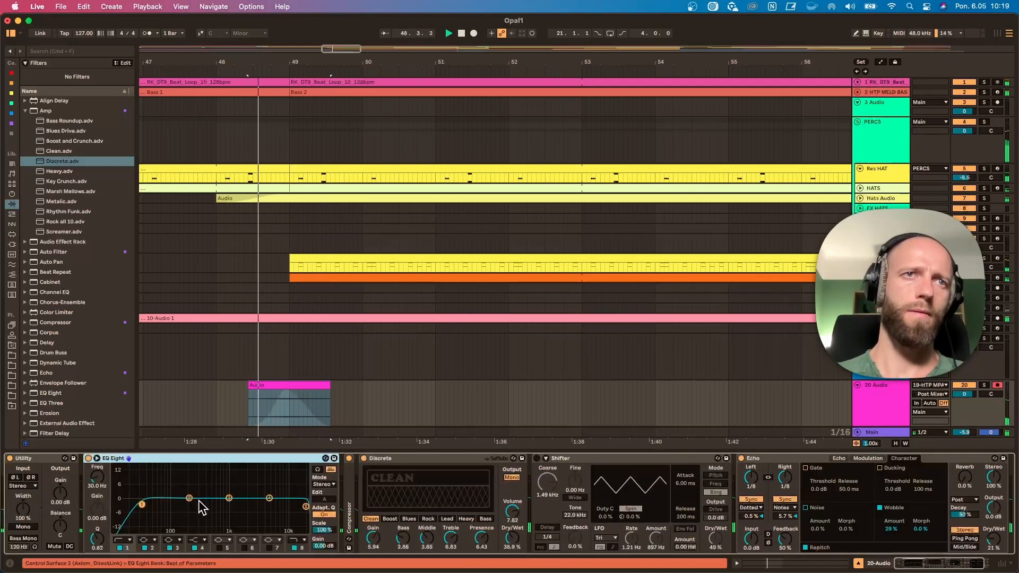
{"action": "left_click_drag", "start_coordinate": [190, 499], "coordinate": [250, 492]}
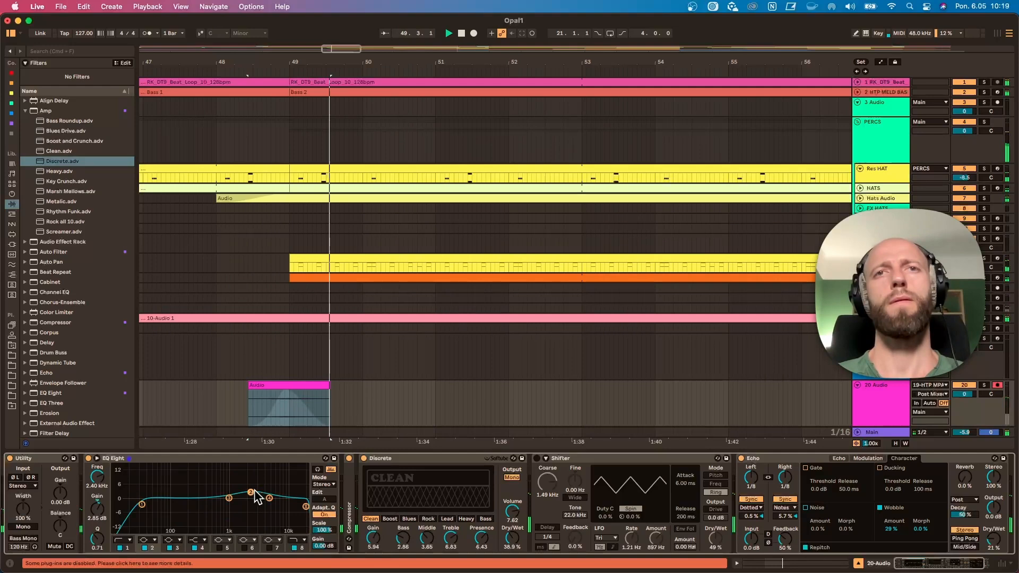
{"action": "double_click", "coordinate": [209, 457]}
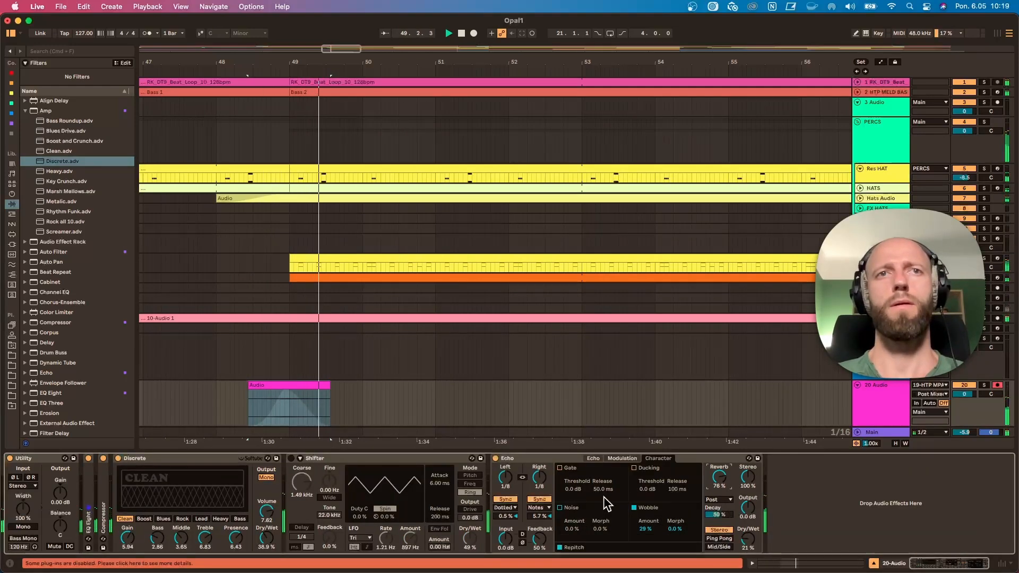
Re-enable Shifter and set its Coarse to 8.03 kHz, LFO amount to 114 Hz and Dry/Wet to 100 %.
{"action": "left_click", "coordinate": [291, 458]}
{"action": "left_click_drag", "start_coordinate": [301, 482], "coordinate": [302, 467]}
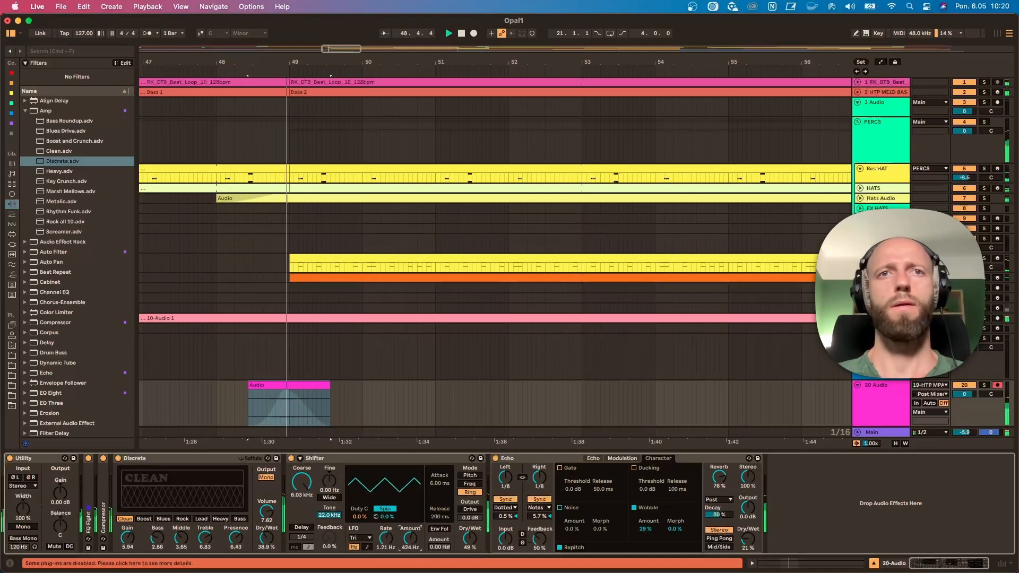
{"action": "left_click_drag", "start_coordinate": [409, 540], "coordinate": [410, 520]}
{"action": "left_click", "coordinate": [472, 541]}
{"action": "left_click_drag", "start_coordinate": [470, 539], "coordinate": [470, 518]}
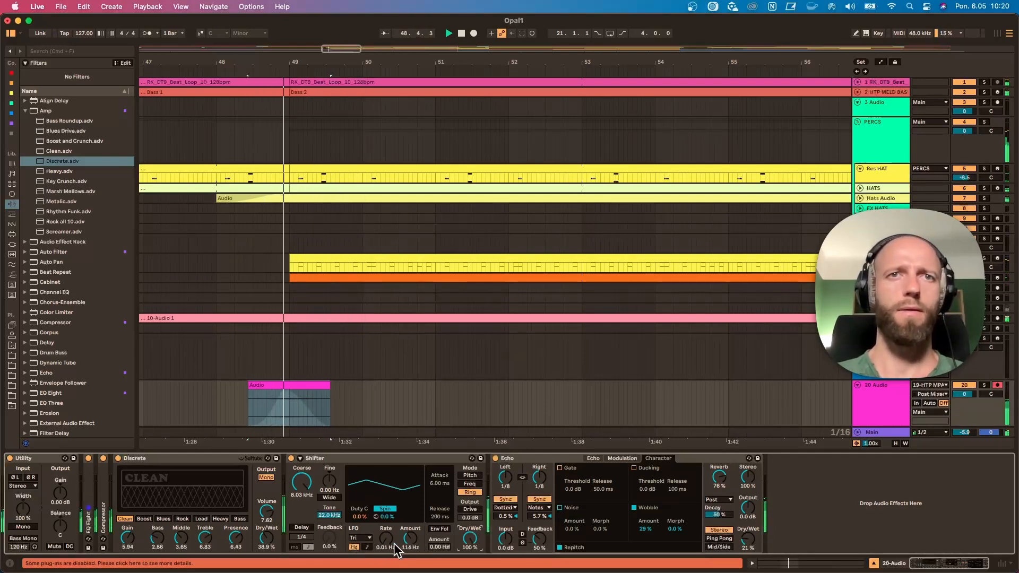
Set Shifter's LFO rate to 1.68 Hz and Coarse to 9.30 kHz, replaying the pad clip.
{"action": "left_click_drag", "start_coordinate": [391, 552], "coordinate": [390, 512]}
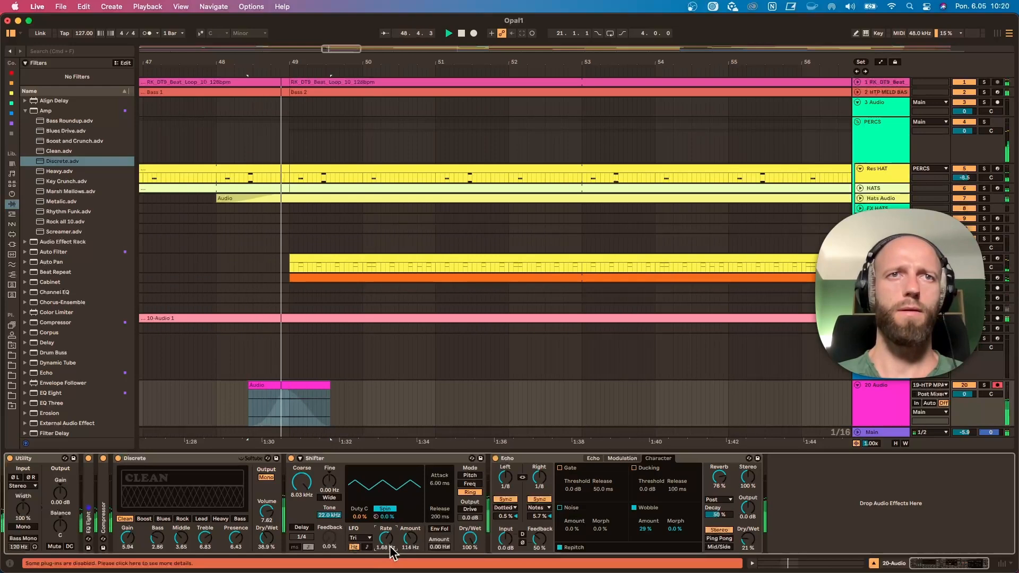
{"action": "left_click_drag", "start_coordinate": [303, 484], "coordinate": [303, 502]}
{"action": "key", "text": "space"}
{"action": "key", "text": "space"}
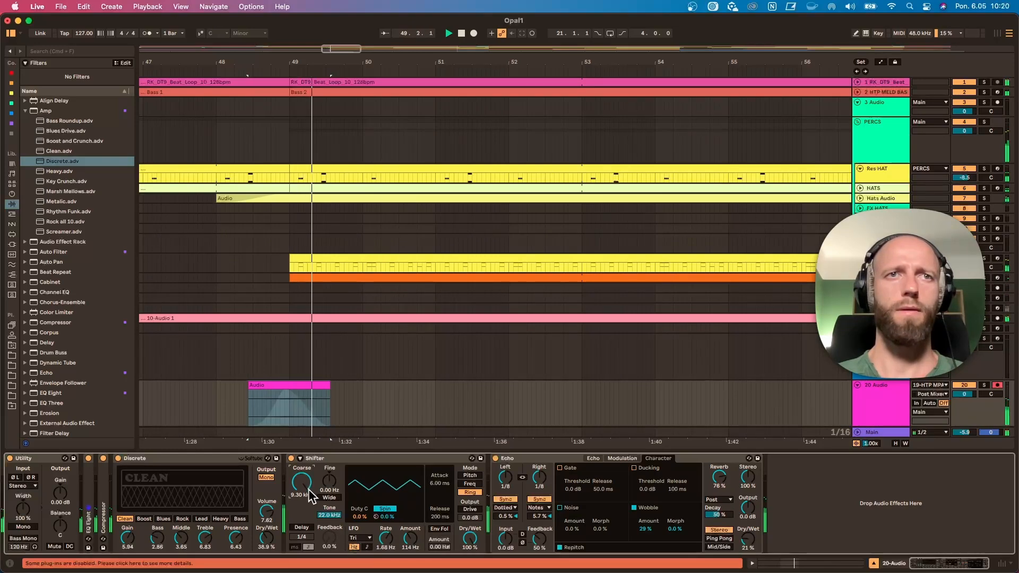
Bend the fade curves of the pad clip on 20 Audio into a rounder shape and replay it.
{"action": "key", "text": "space"}
{"action": "key", "text": "space"}
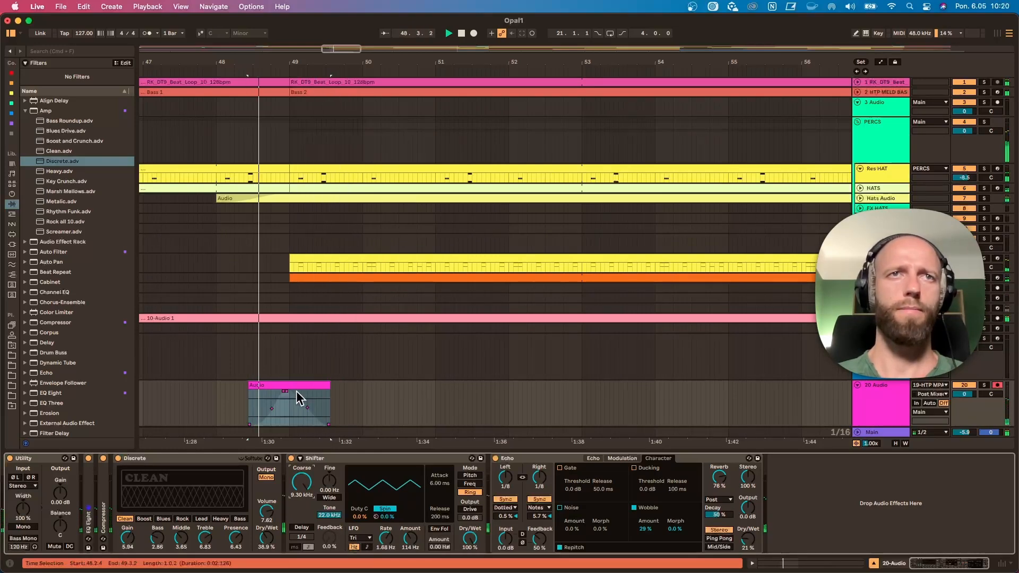
{"action": "left_click", "coordinate": [271, 403]}
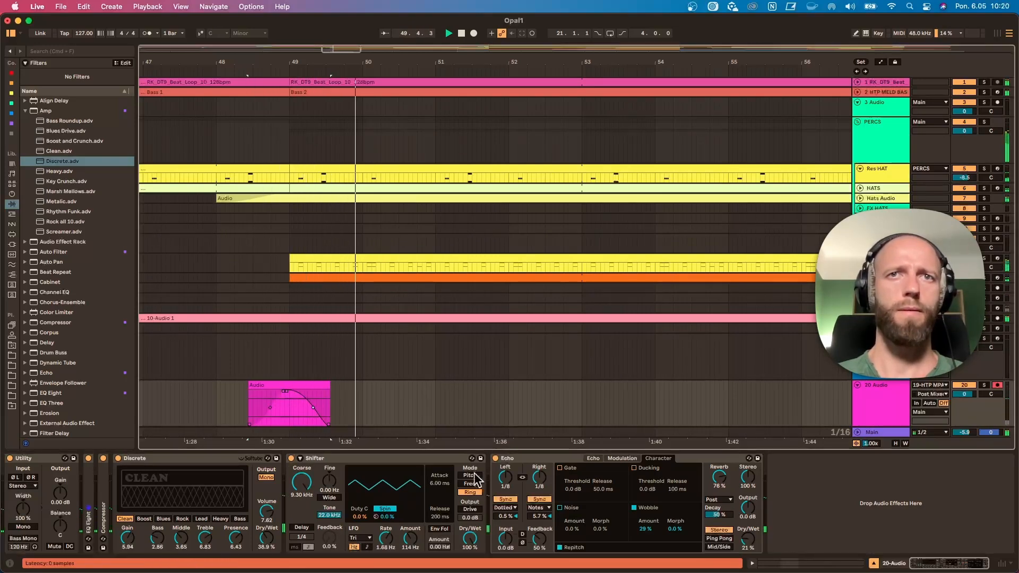
{"action": "key", "text": "space"}
{"action": "key", "text": "space"}
Set Echo's Feedback to 73 %, Reverb to 65 % and Dry/Wet to 52 % while replaying the clip.
{"action": "left_click_drag", "start_coordinate": [541, 540], "coordinate": [541, 517]}
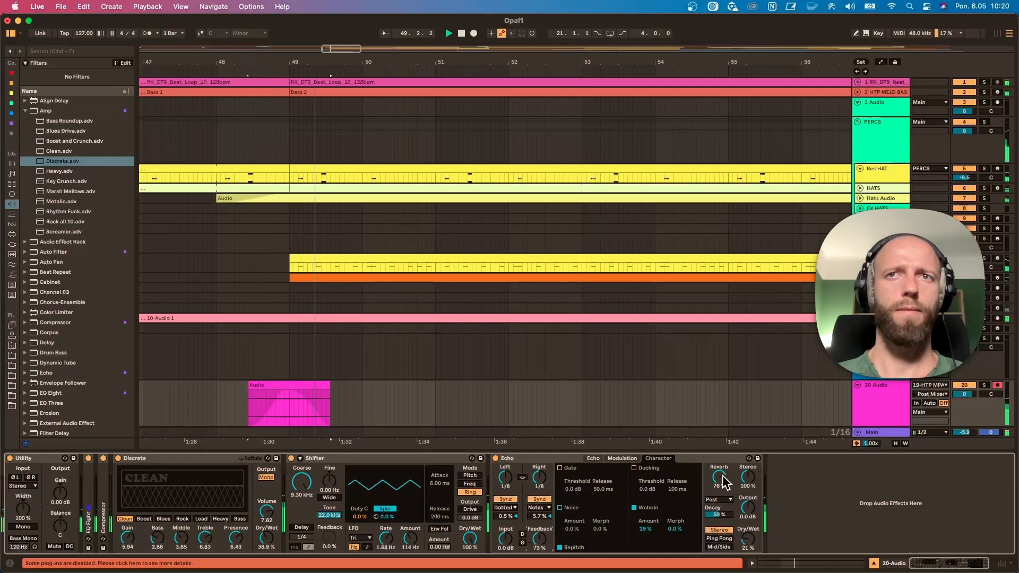
{"action": "left_click_drag", "start_coordinate": [720, 478], "coordinate": [720, 489]}
{"action": "key", "text": "space"}
{"action": "key", "text": "space"}
{"action": "left_click_drag", "start_coordinate": [747, 540], "coordinate": [746, 536]}
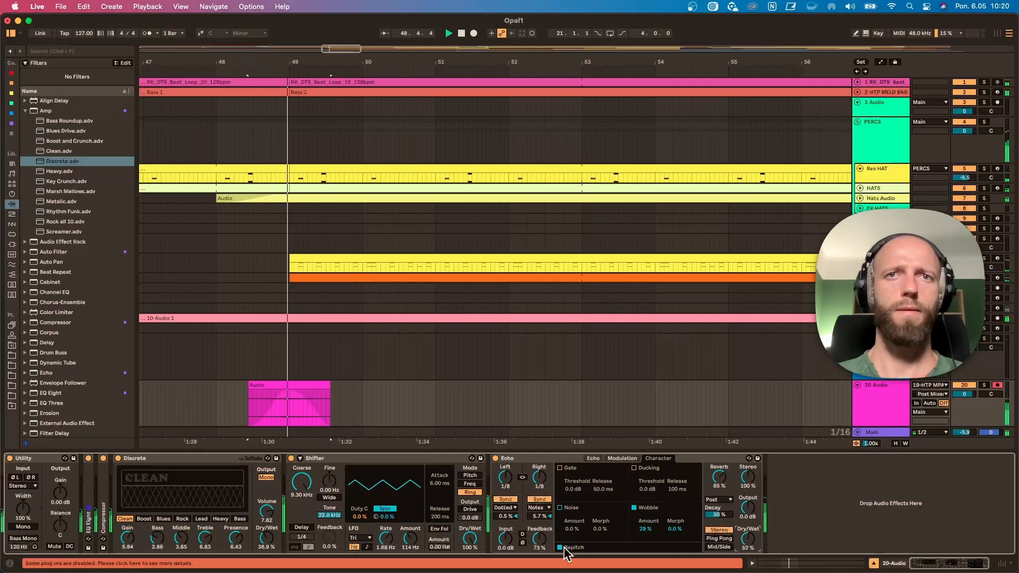
Set Echo's Feedback to 85 %, Reverb to 43 %, reverb Decay to 42 % and right-channel time offset to 1.0 %.
{"action": "key", "text": "space"}
{"action": "key", "text": "space"}
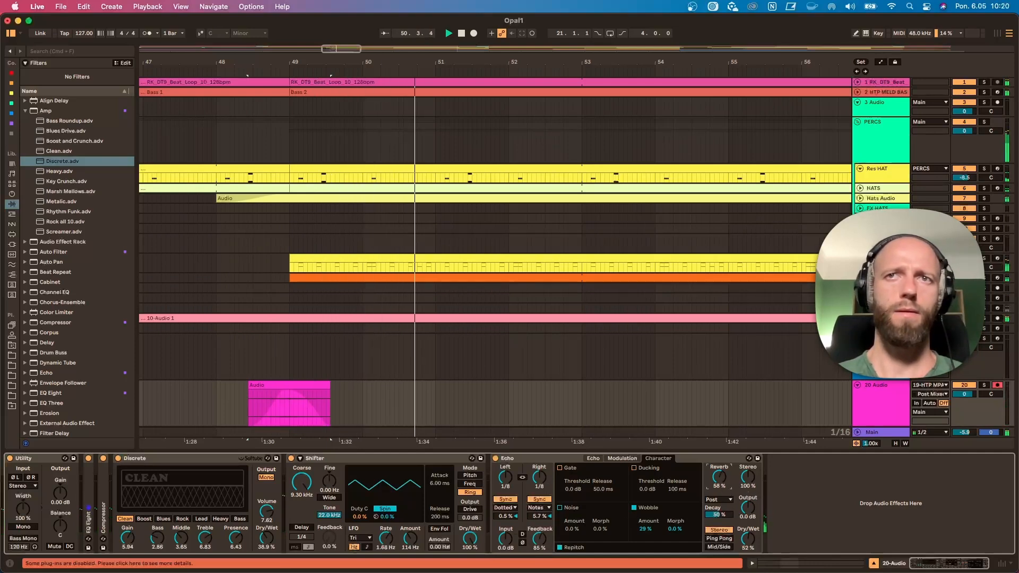
{"action": "left_click_drag", "start_coordinate": [723, 513], "coordinate": [724, 519]}
{"action": "key", "text": "space"}
{"action": "key", "text": "space"}
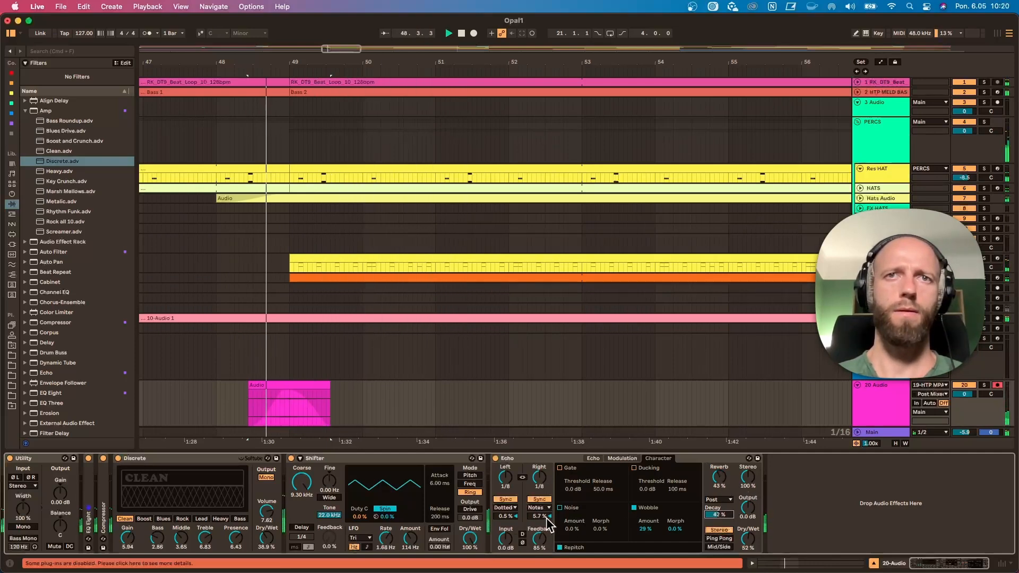
{"action": "left_click_drag", "start_coordinate": [543, 516], "coordinate": [544, 523]}
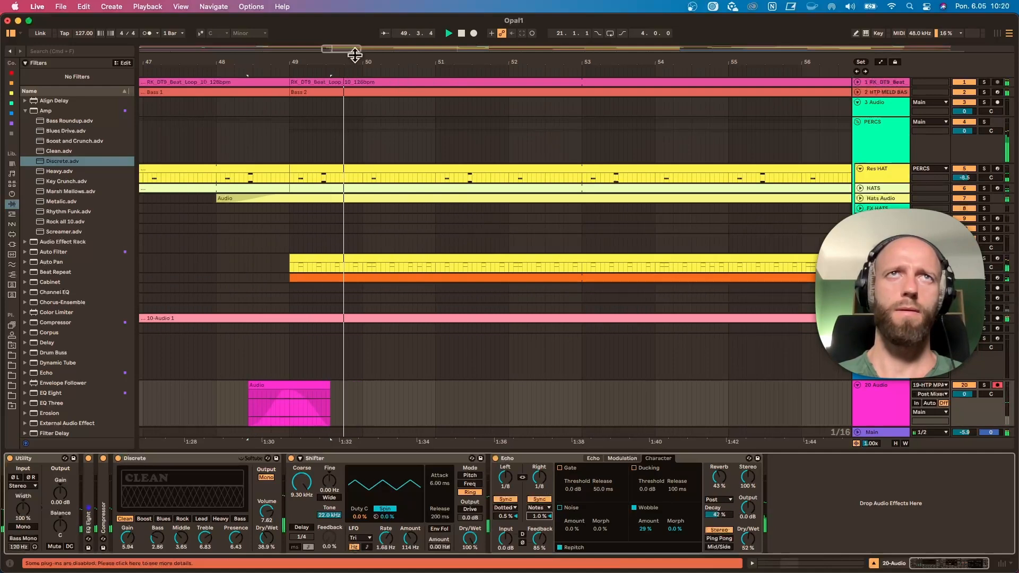
Play back the pad clip near bar 49 in the context of the full arrangement.
{"action": "left_click_drag", "start_coordinate": [357, 62], "coordinate": [377, 156]}
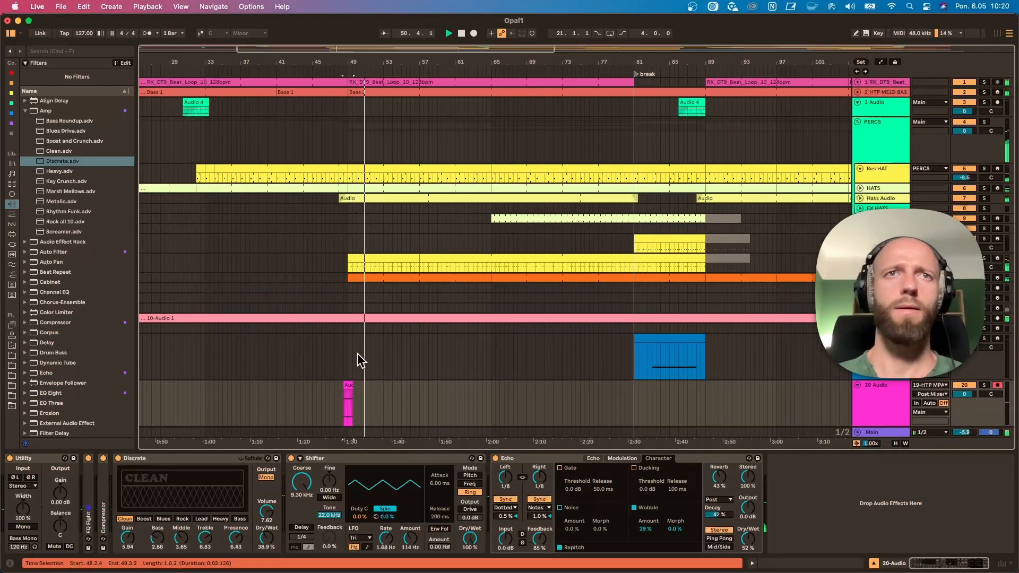
{"action": "left_click", "coordinate": [347, 395]}
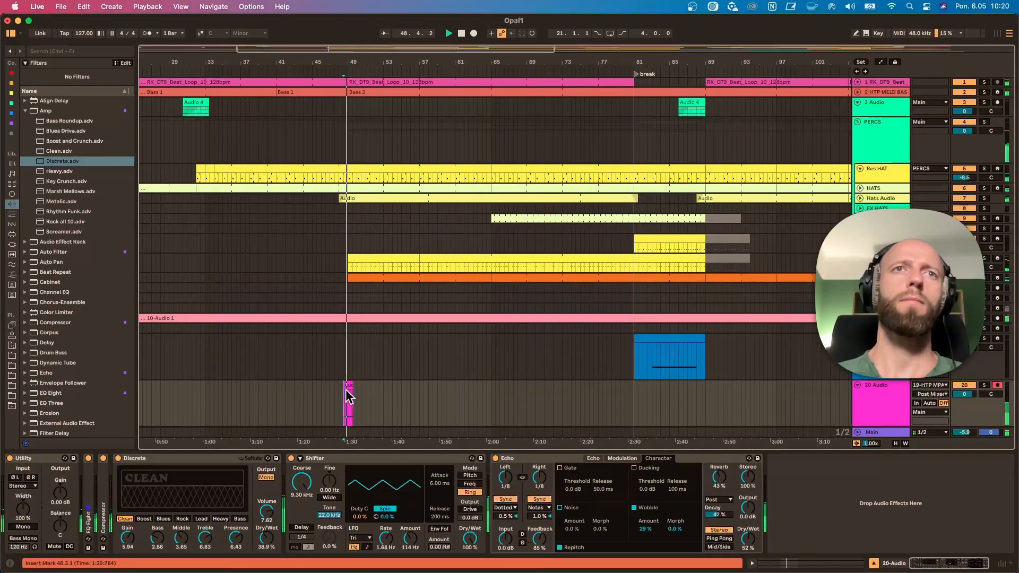
{"action": "left_click", "coordinate": [347, 386]}
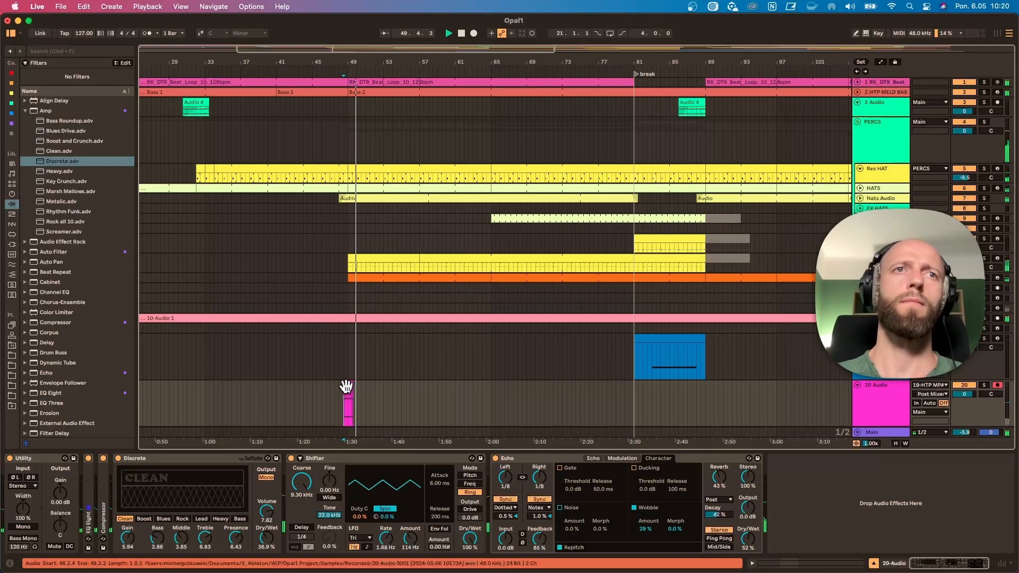
{"action": "left_click_drag", "start_coordinate": [286, 63], "coordinate": [349, 45]}
{"action": "key", "text": "space"}
Copy the pad clip from bar 49 to the transition at bar 105 on 20 Audio and transpose the copy to +3 semitones.
{"action": "left_click", "coordinate": [392, 387]}
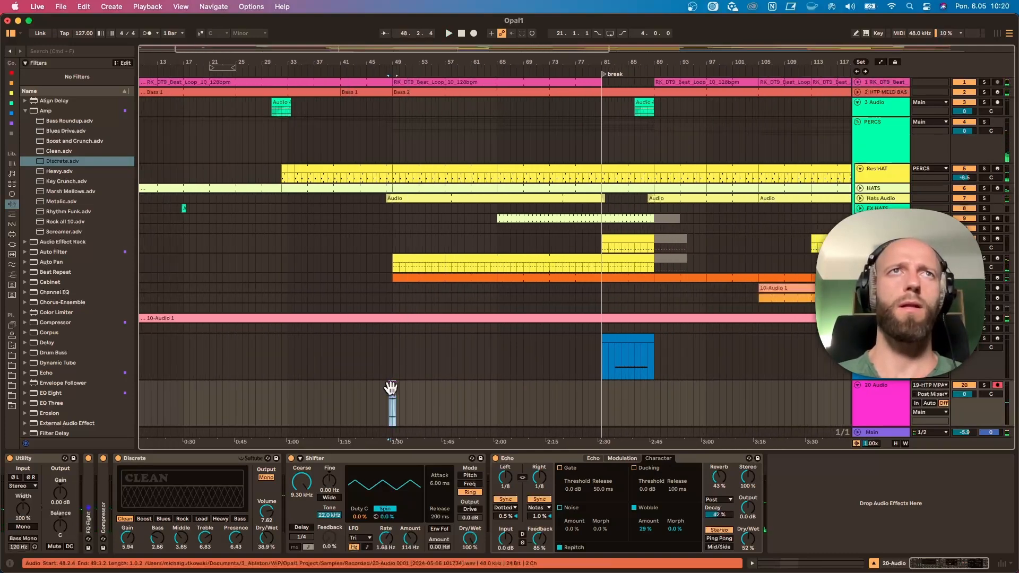
{"action": "left_click_drag", "start_coordinate": [390, 387], "coordinate": [759, 411]}
{"action": "double_click", "coordinate": [760, 383]}
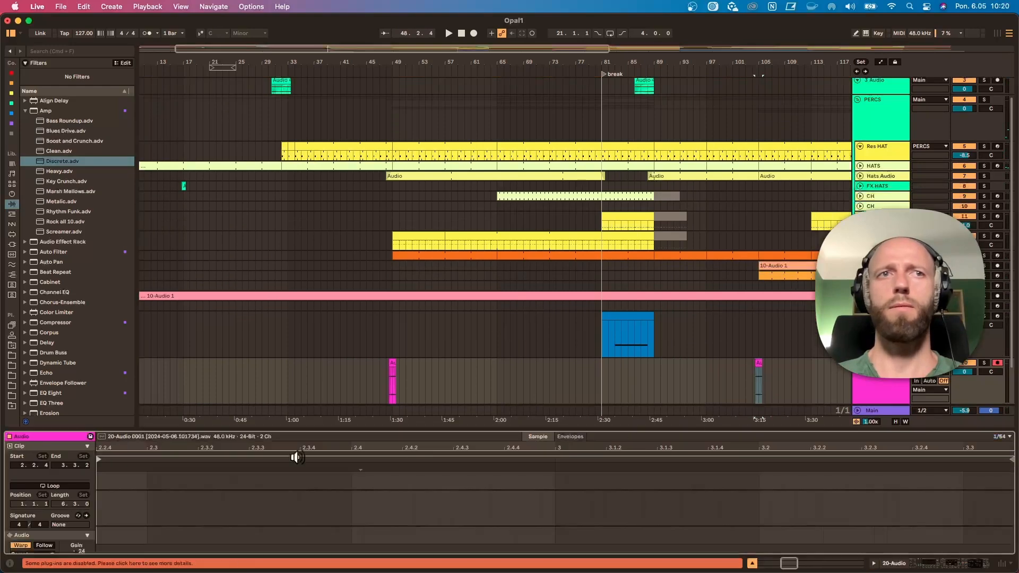
{"action": "scroll", "coordinate": [60, 507], "scroll_direction": "down", "scroll_amount": 5}
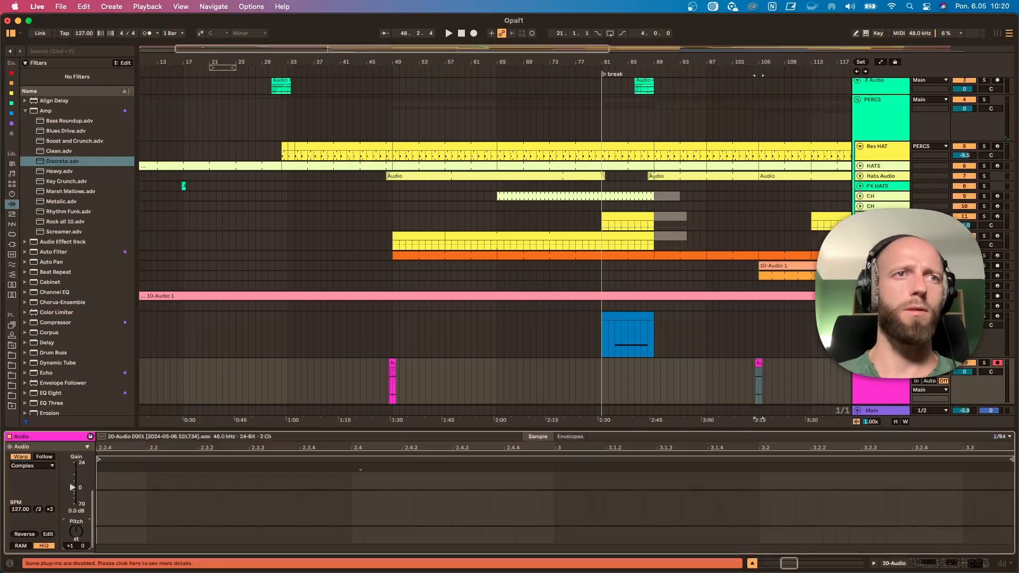
{"action": "key", "text": "space"}
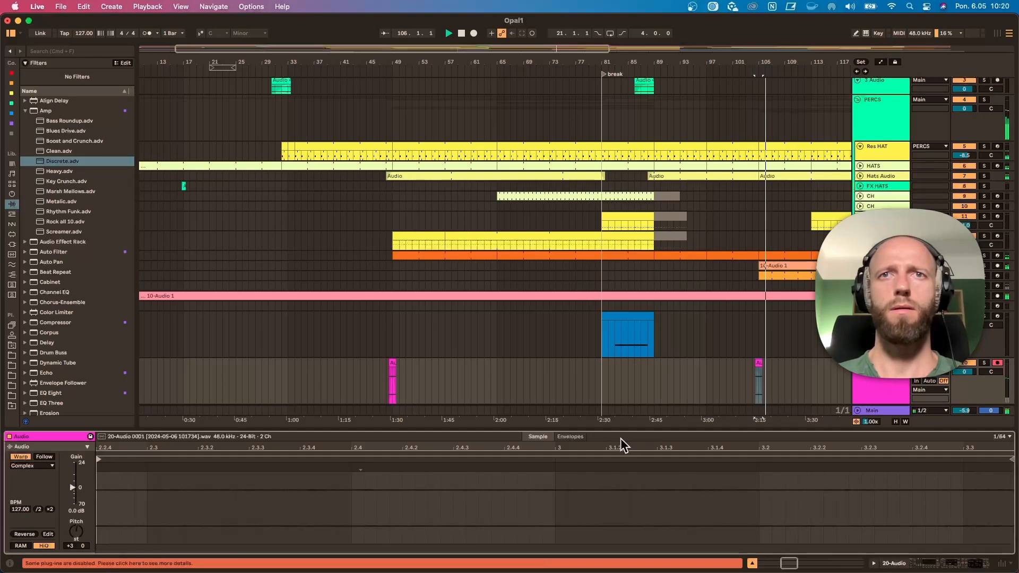
{"action": "key", "text": "space"}
Move the bar 105 clip's sample end to 5.4 and its sample start to 4.2, then play it.
{"action": "left_click_drag", "start_coordinate": [620, 448], "coordinate": [620, 398]}
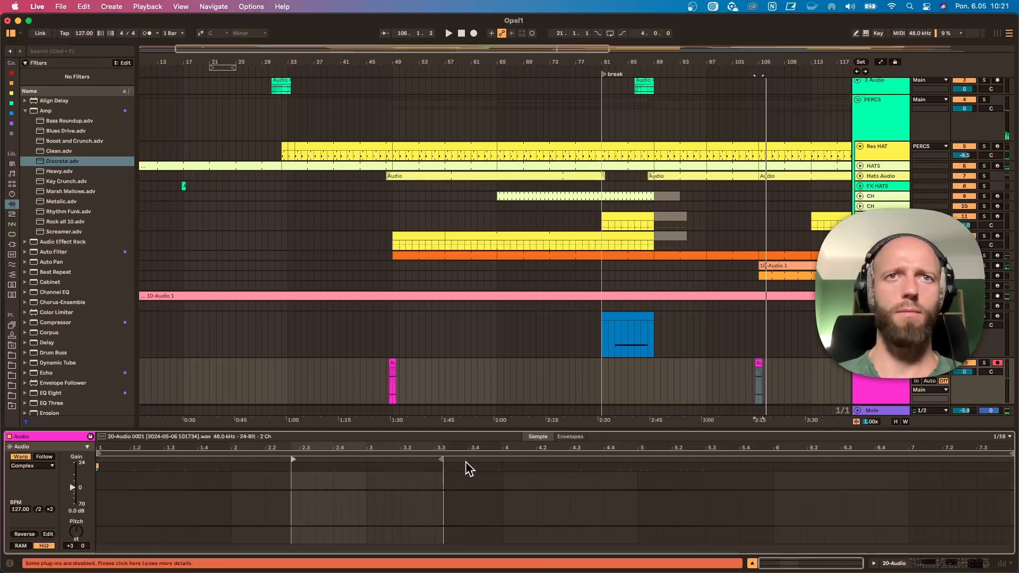
{"action": "left_click_drag", "start_coordinate": [438, 461], "coordinate": [736, 457]}
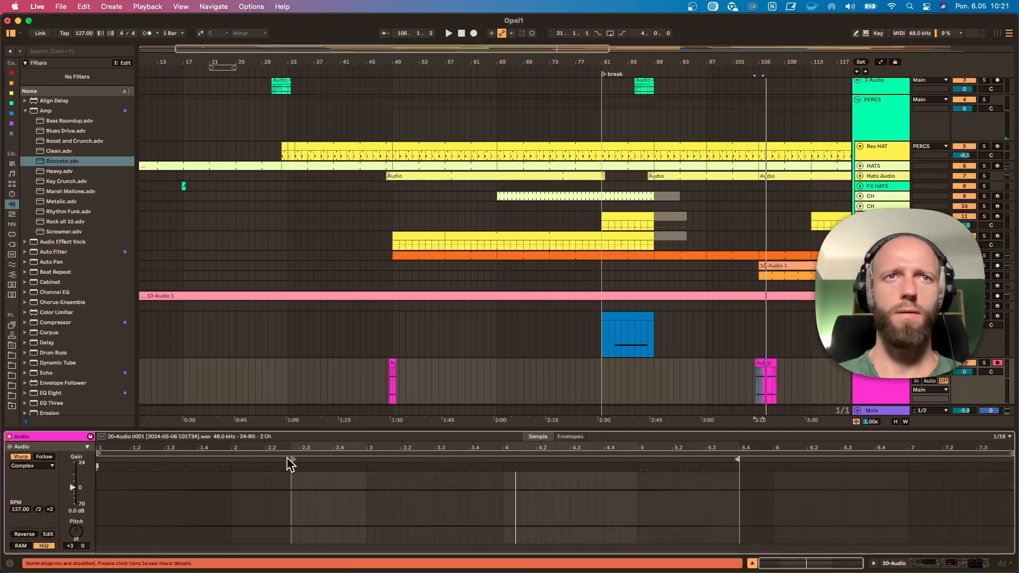
{"action": "left_click_drag", "start_coordinate": [296, 459], "coordinate": [537, 467]}
{"action": "key", "text": "space"}
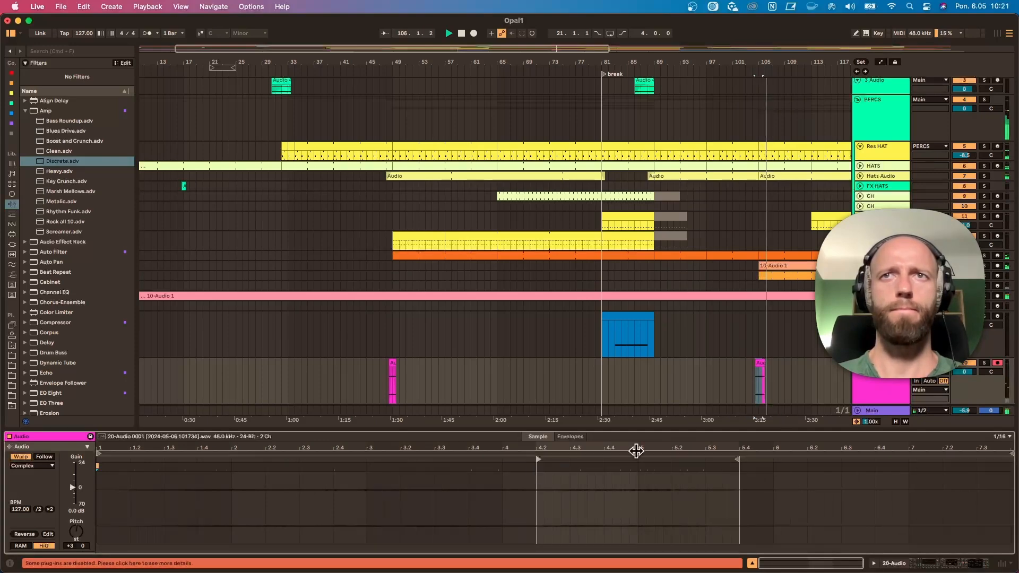
Reshape the bar 105 clip's fade-in curve and lengthen its fade-out so it begins right after the fade-in, auditioning the result.
{"action": "left_click_drag", "start_coordinate": [776, 60], "coordinate": [776, 128]}
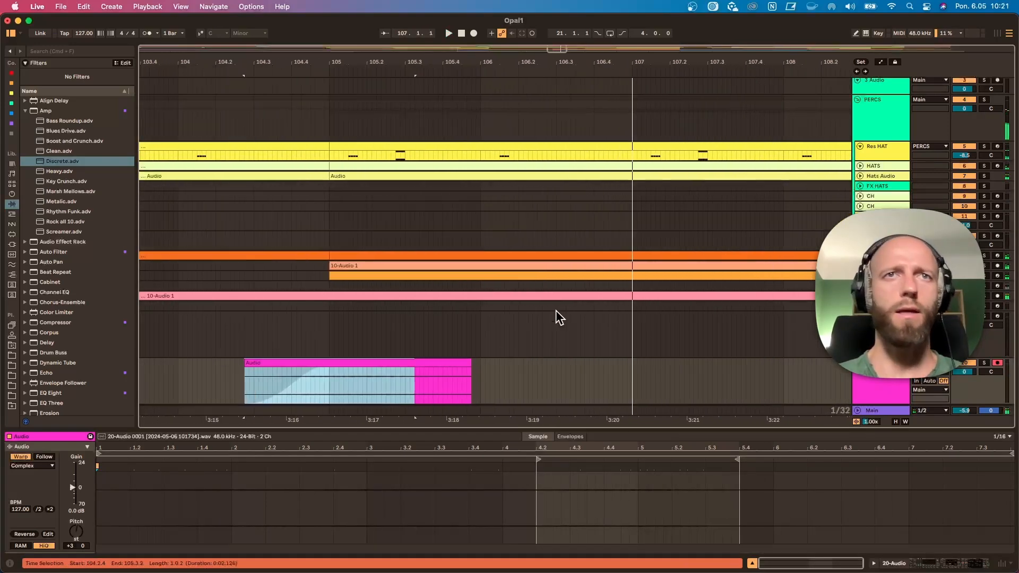
{"action": "left_click", "coordinate": [376, 382]}
{"action": "key", "text": "space"}
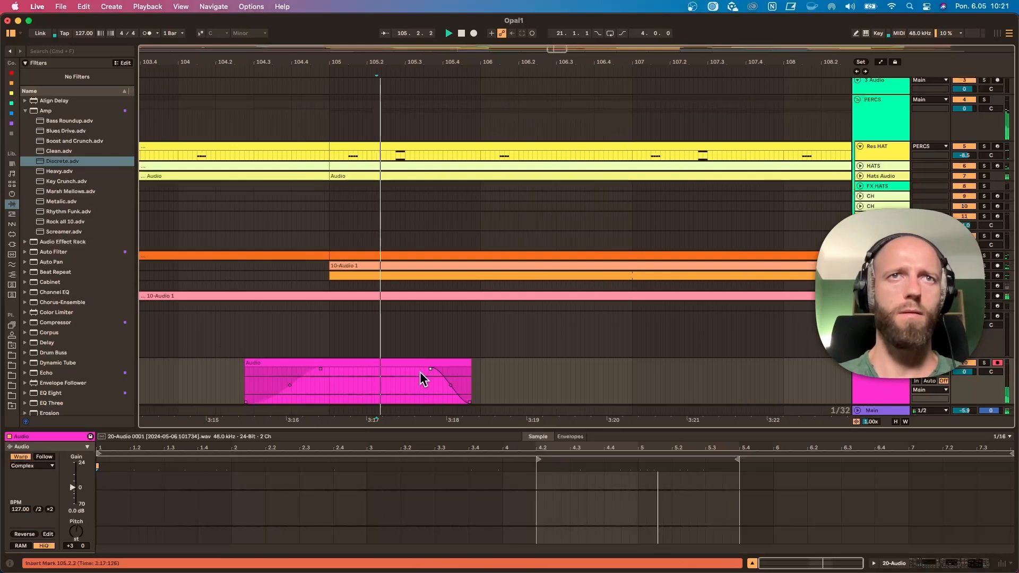
{"action": "left_click", "coordinate": [210, 383]}
{"action": "key", "text": "space"}
{"action": "key", "text": "space"}
{"action": "left_click_drag", "start_coordinate": [285, 386], "coordinate": [287, 383]}
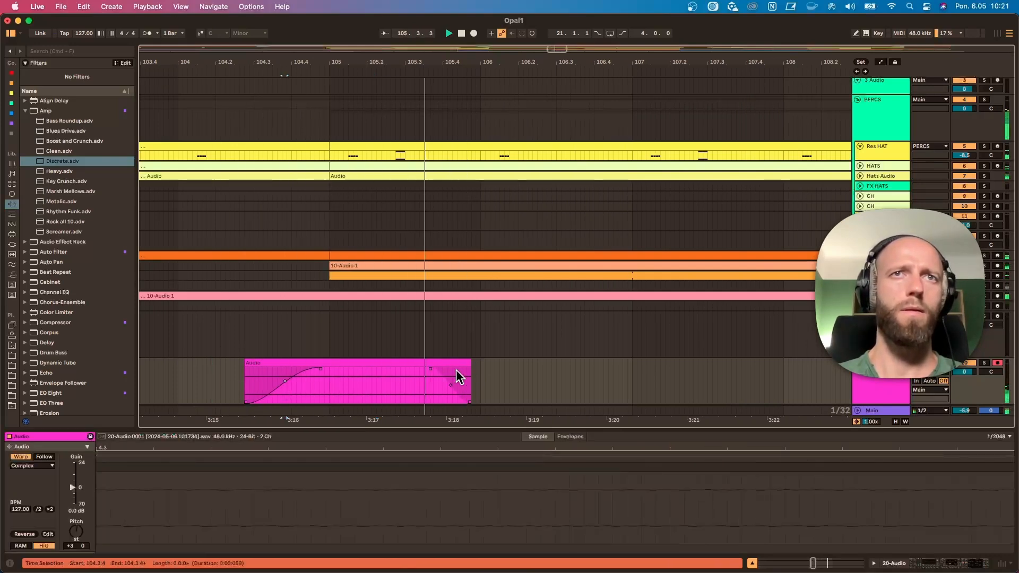
{"action": "left_click_drag", "start_coordinate": [429, 367], "coordinate": [324, 371]}
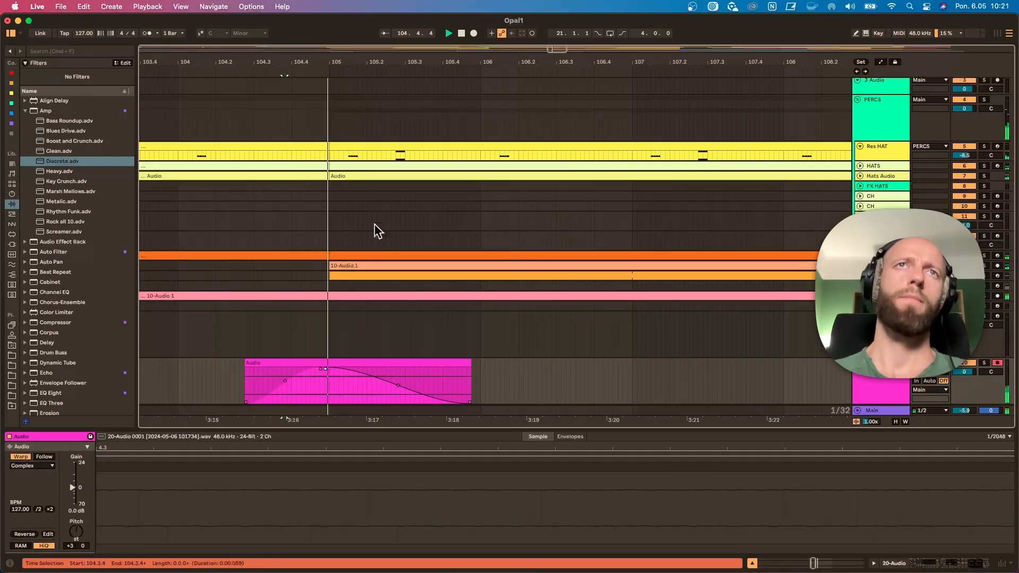
{"action": "left_click_drag", "start_coordinate": [418, 62], "coordinate": [424, 63]}
{"action": "key", "text": "space"}
Copy the bar 105 pad clip to the transition at bar 145, start it at 144.3.1 and listen to it.
{"action": "left_click_drag", "start_coordinate": [425, 368], "coordinate": [579, 375]}
{"action": "scroll", "coordinate": [588, 323], "scroll_direction": "up", "scroll_amount": 2}
{"action": "scroll", "coordinate": [588, 324], "scroll_direction": "down", "scroll_amount": 4}
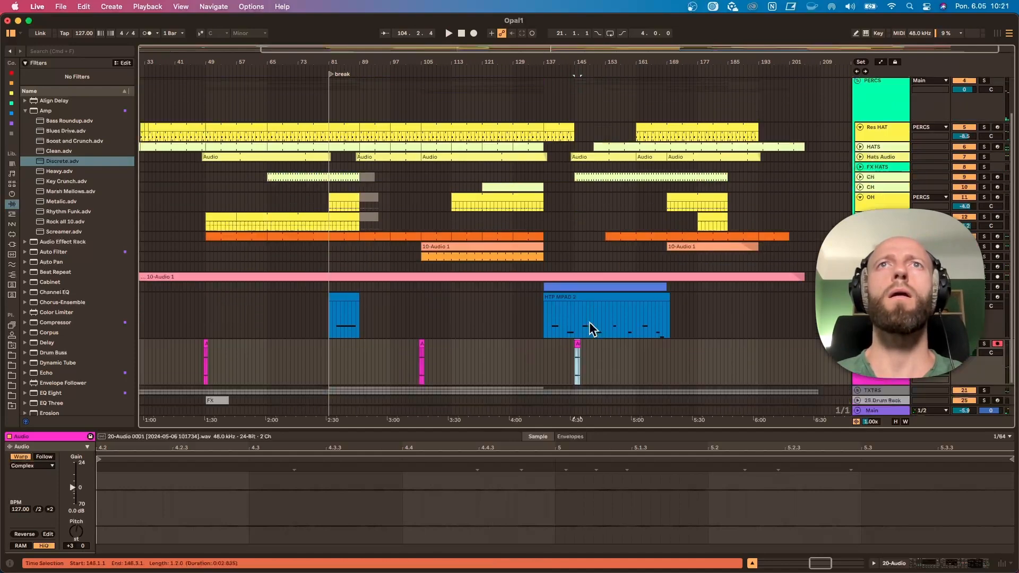
{"action": "left_click", "coordinate": [565, 182]}
{"action": "key", "text": "space"}
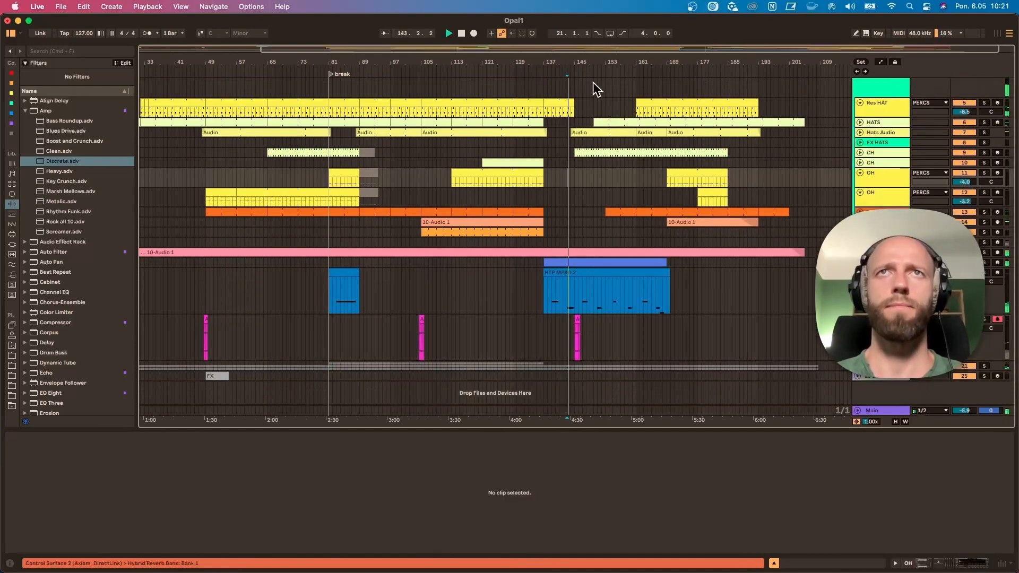
{"action": "left_click_drag", "start_coordinate": [586, 62], "coordinate": [549, 319]}
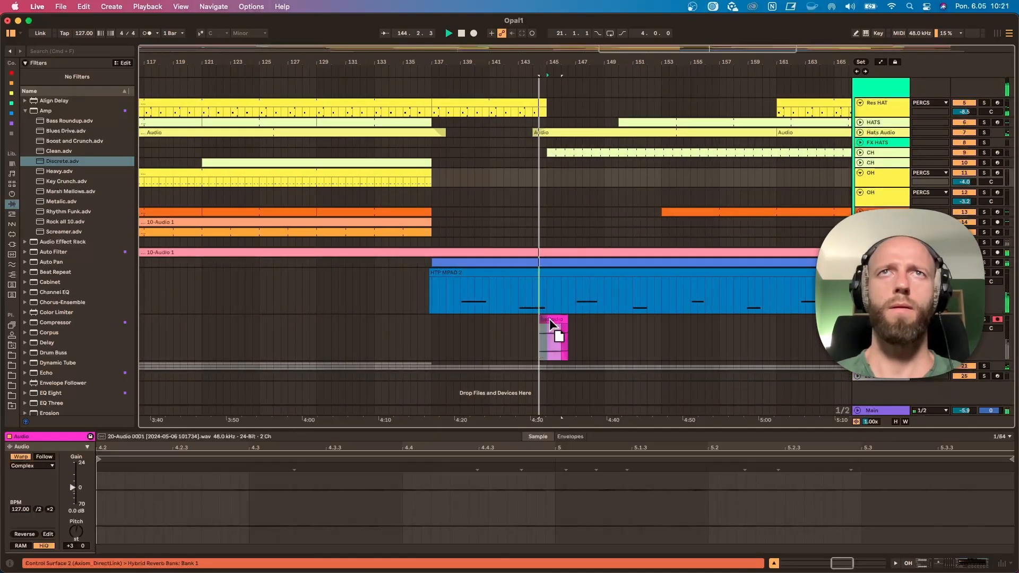
{"action": "left_click_drag", "start_coordinate": [549, 449], "coordinate": [639, 451]}
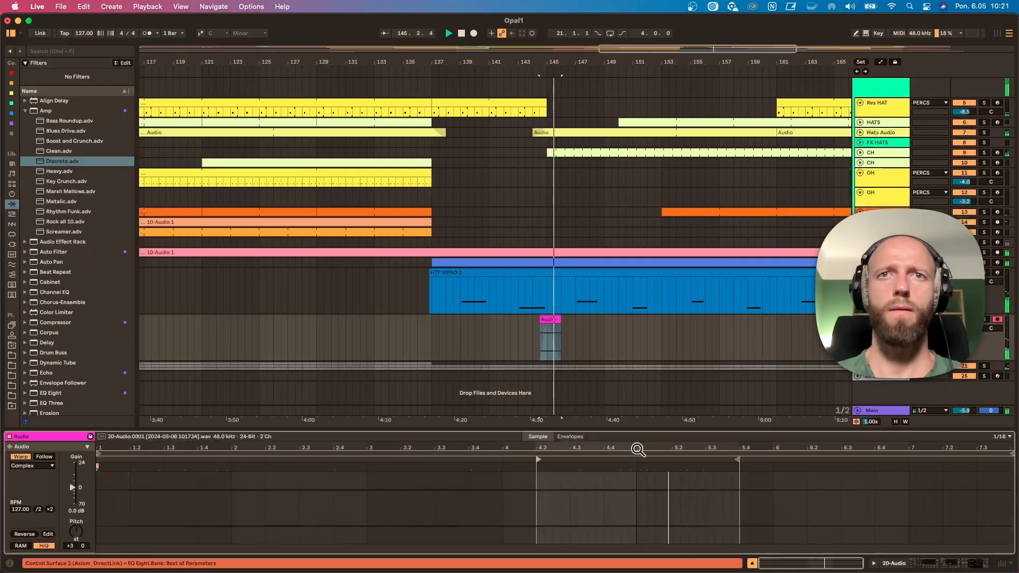
{"action": "key", "text": "space"}
Try an earlier sample region from about 3.1 to 4.3 for the bar 145 clip and audition it.
{"action": "mouse_move", "coordinate": [542, 459]}
{"action": "left_mouse_down"}
{"action": "mouse_move", "coordinate": [186, 464]}
{"action": "mouse_move", "coordinate": [439, 468]}
{"action": "mouse_move", "coordinate": [380, 483]}
{"action": "left_mouse_up"}
{"action": "left_click_drag", "start_coordinate": [727, 460], "coordinate": [493, 461]}
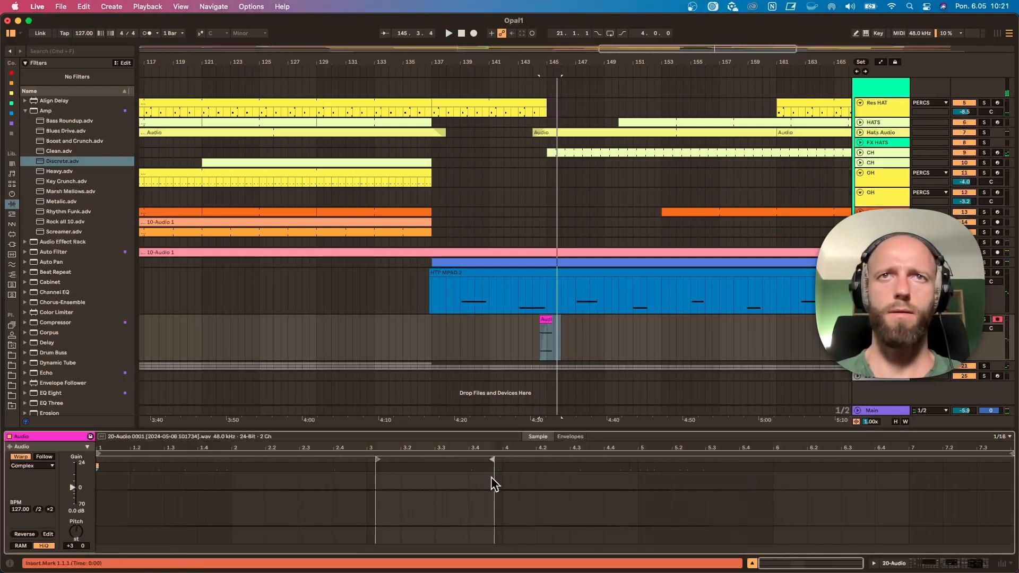
{"action": "key", "text": "space"}
{"action": "mouse_move", "coordinate": [550, 319]}
{"action": "left_mouse_down"}
{"action": "mouse_move", "coordinate": [562, 320]}
{"action": "mouse_move", "coordinate": [553, 326]}
{"action": "left_mouse_up"}
{"action": "key", "text": "space"}
{"action": "key", "text": "space"}
{"action": "key", "text": "space"}
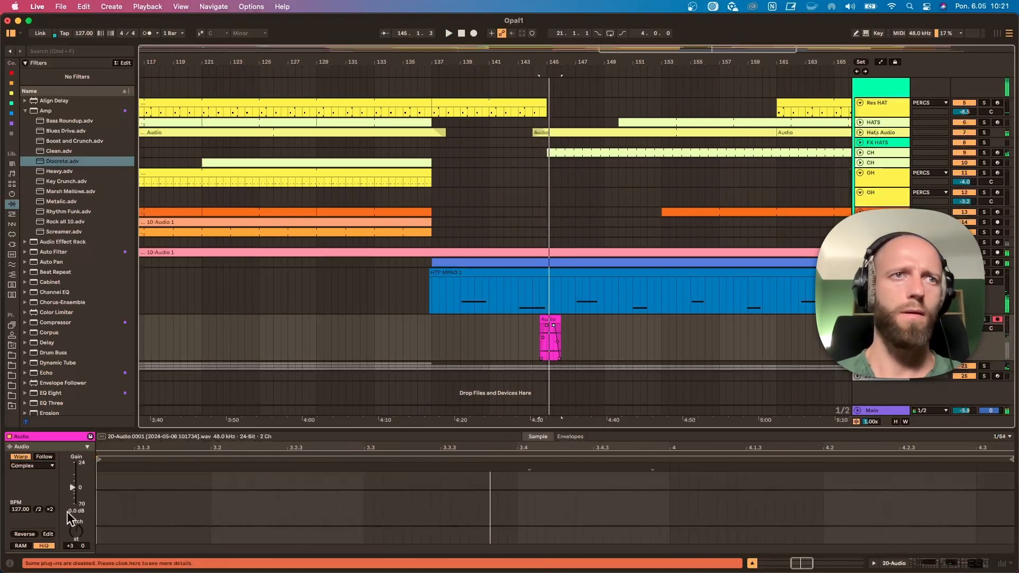
Set the bar 145 clip's transposition to 0 semitones and move its sample region to about 4.3 to 6.1, auditioning the change.
{"action": "left_click", "coordinate": [72, 540]}
{"action": "key", "text": "space"}
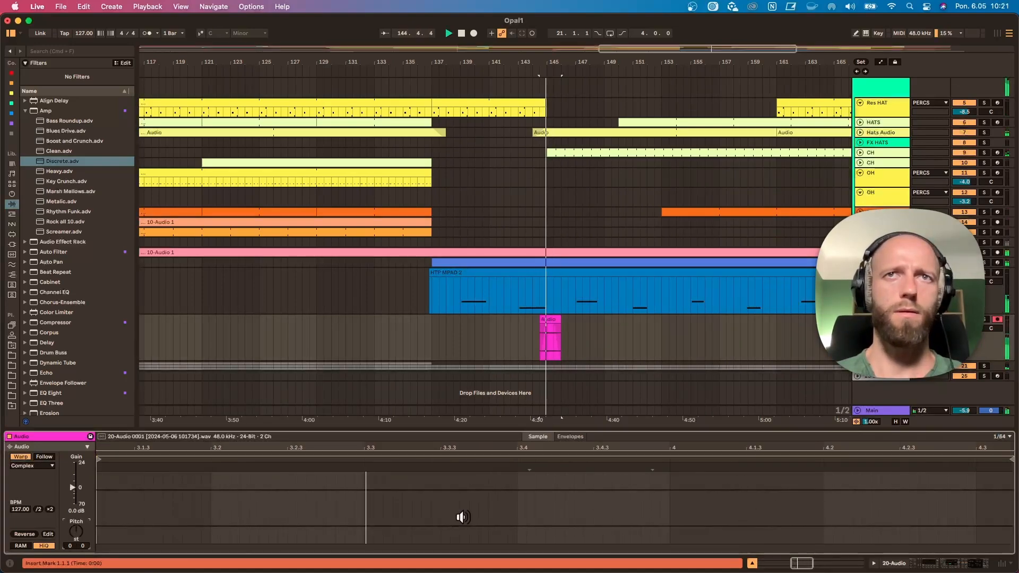
{"action": "double_click", "coordinate": [487, 448]}
{"action": "key", "text": "space"}
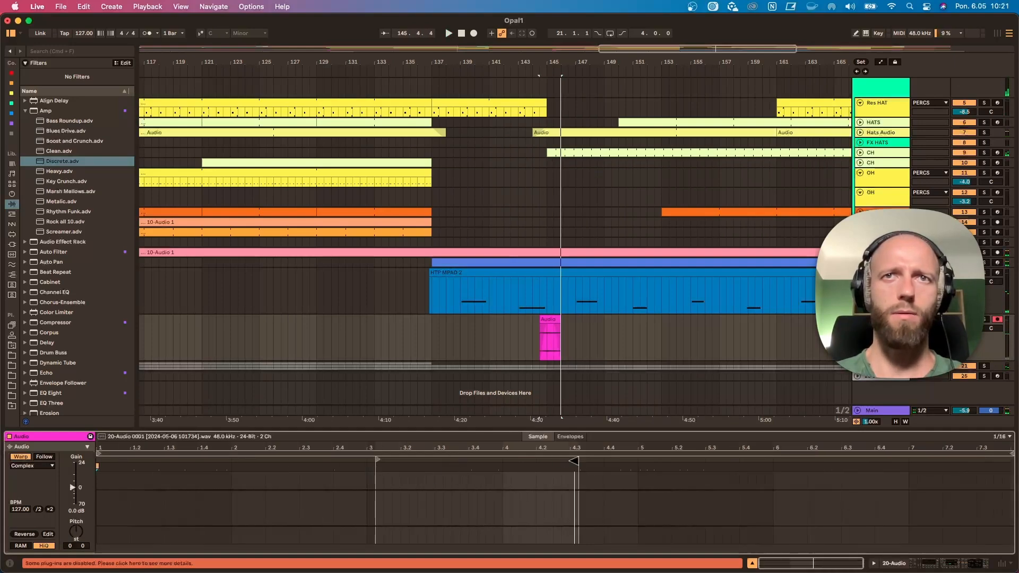
{"action": "left_click_drag", "start_coordinate": [573, 461], "coordinate": [790, 460]}
{"action": "left_click_drag", "start_coordinate": [380, 460], "coordinate": [580, 459]}
{"action": "key", "text": "space"}
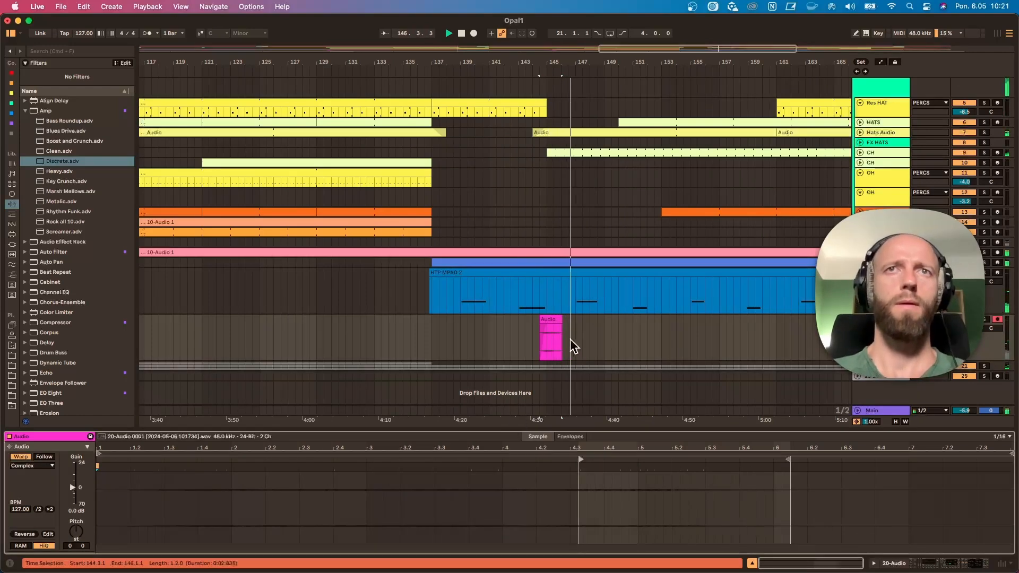
{"action": "left_click", "coordinate": [555, 332]}
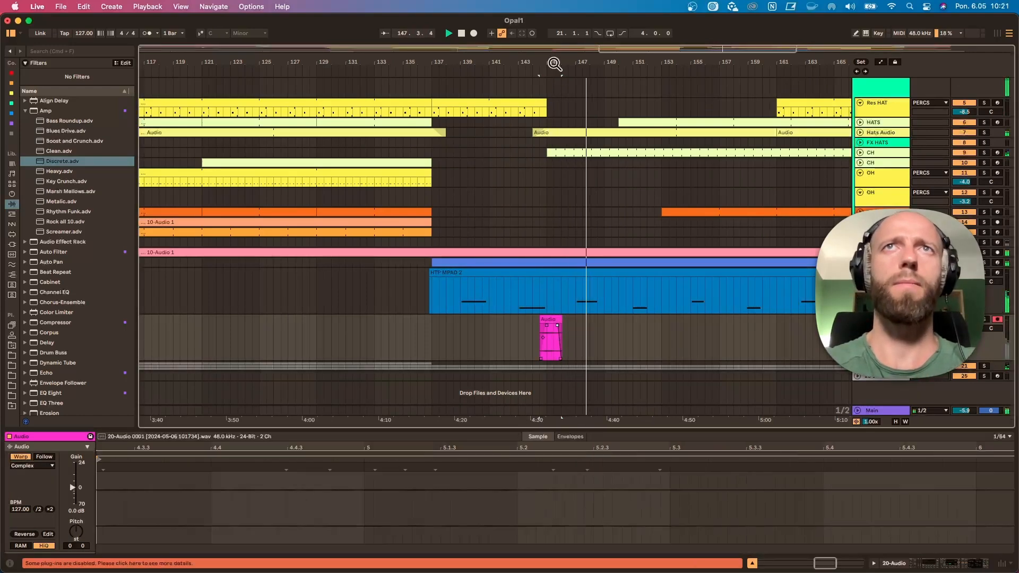
Copy the bar 105 pad clip to the transition at about bar 177 on 20 Audio and play it.
{"action": "left_click_drag", "start_coordinate": [555, 63], "coordinate": [556, 29]}
{"action": "left_click_drag", "start_coordinate": [475, 334], "coordinate": [707, 333]}
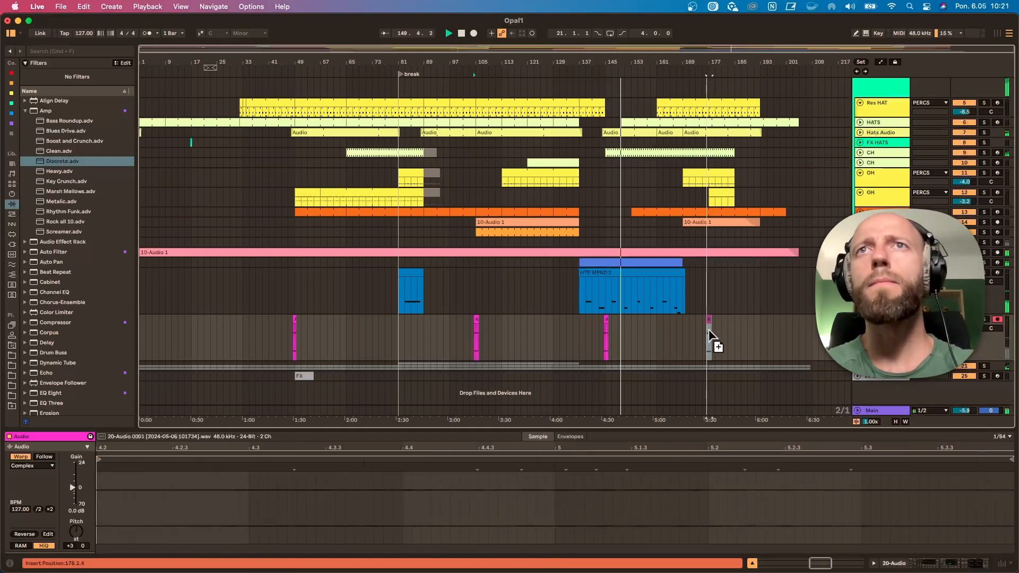
{"action": "left_click", "coordinate": [705, 337]}
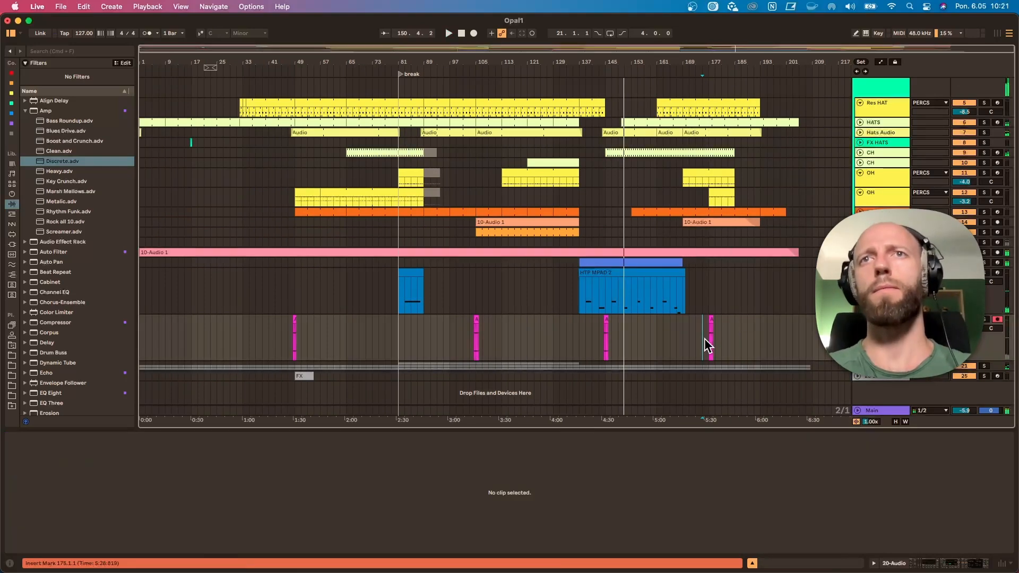
{"action": "key", "text": "space"}
{"action": "key", "text": "space"}
{"action": "left_click_drag", "start_coordinate": [724, 63], "coordinate": [723, 106]}
{"action": "left_click_drag", "start_coordinate": [655, 320], "coordinate": [653, 336]}
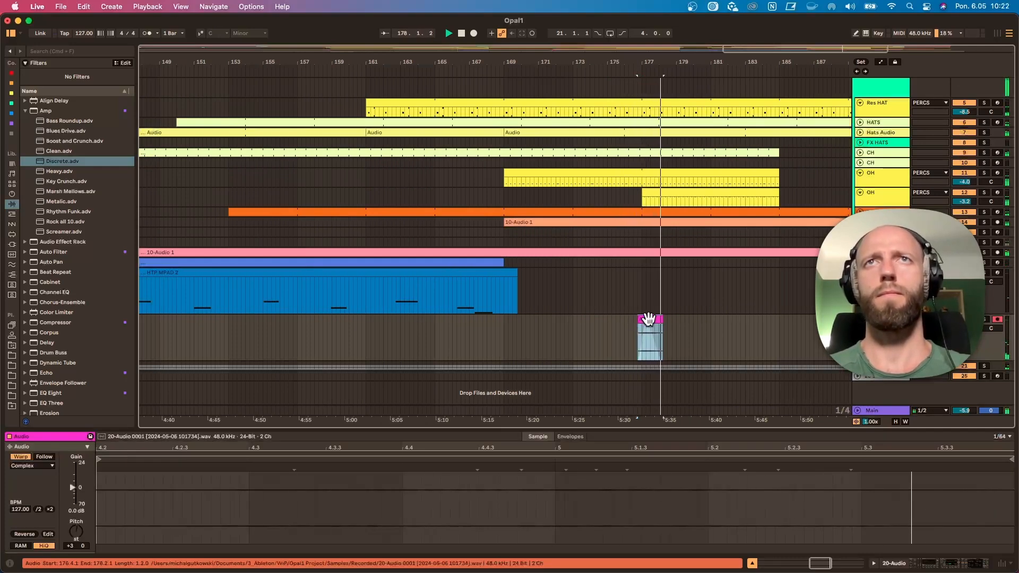
Move the pad clip from bar 177 to the bar 169 transition, starting at 168.3.1, and audition it.
{"action": "left_click_drag", "start_coordinate": [649, 322], "coordinate": [517, 331]}
{"action": "left_click", "coordinate": [548, 337]}
{"action": "left_click", "coordinate": [471, 346]}
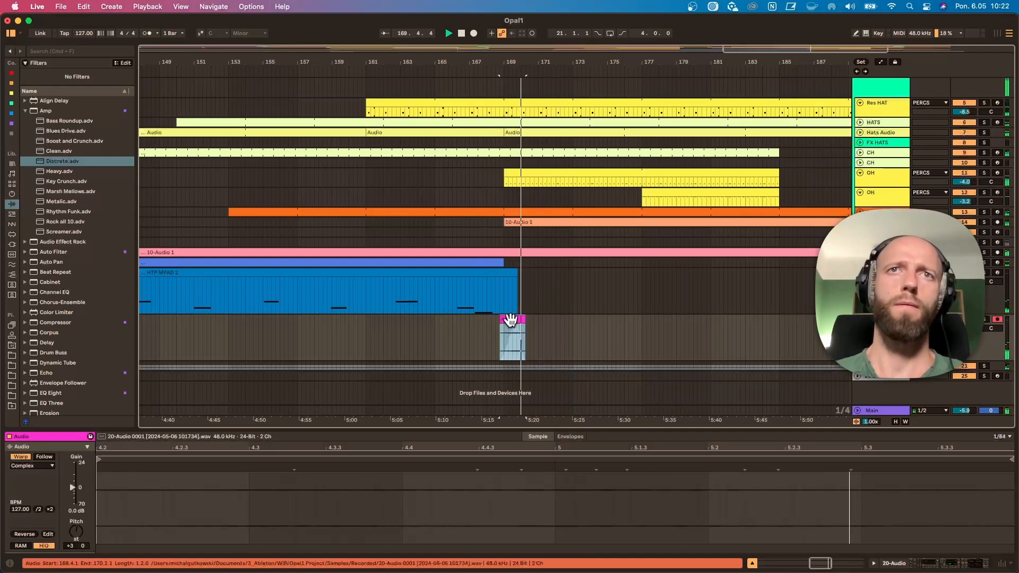
{"action": "left_click_drag", "start_coordinate": [510, 320], "coordinate": [507, 322]}
{"action": "left_click", "coordinate": [473, 346]}
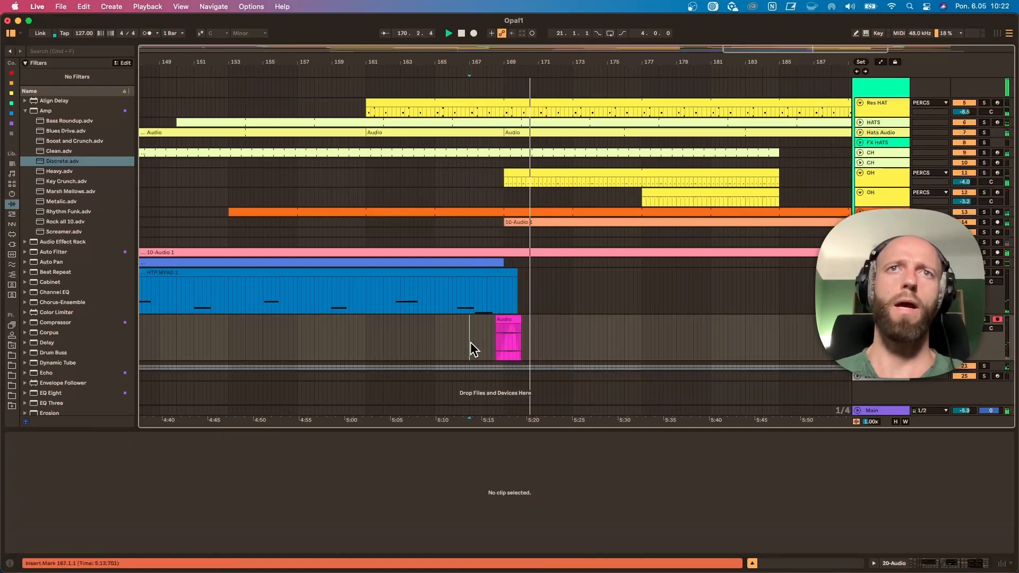
{"action": "left_click", "coordinate": [507, 340]}
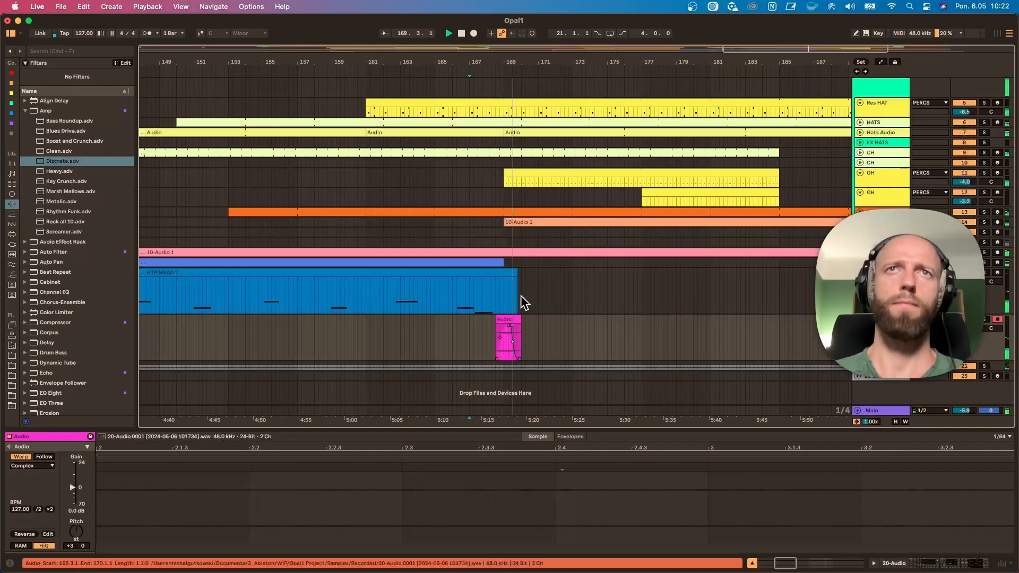
Automate Echo's Dry/Wet on 20 Audio with a rise peaking at bar 169 and falling to 51 % near bar 175, then fold the track.
{"action": "left_click_drag", "start_coordinate": [528, 60], "coordinate": [527, 34]}
{"action": "left_click", "coordinate": [876, 321]}
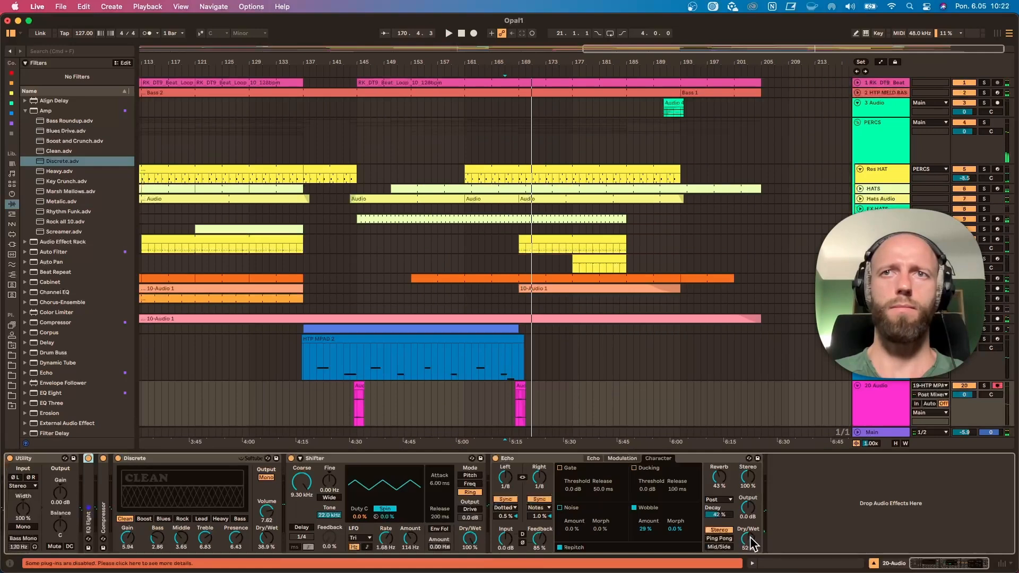
{"action": "right_click", "coordinate": [751, 540]}
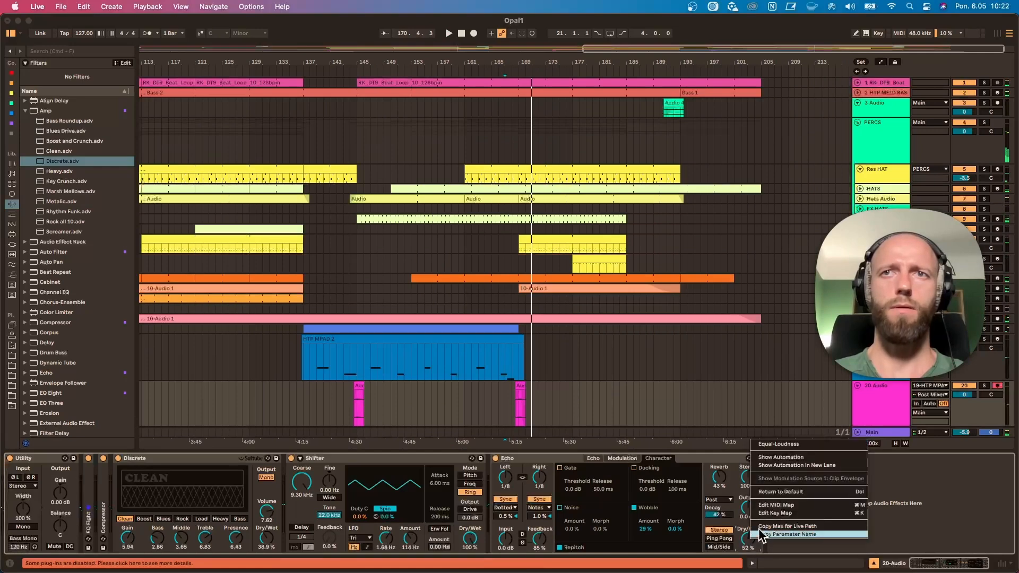
{"action": "left_click", "coordinate": [499, 407]}
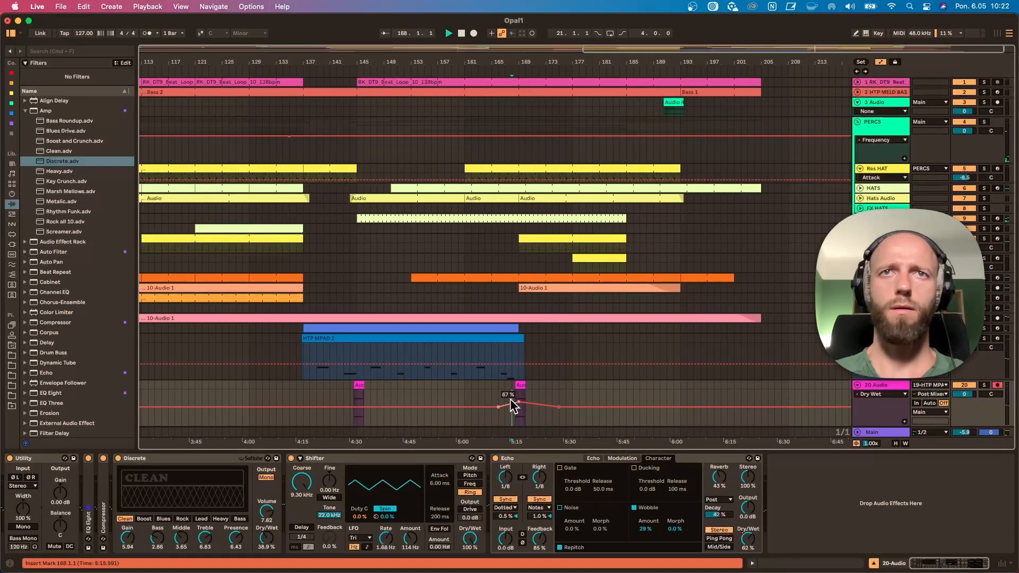
{"action": "left_click_drag", "start_coordinate": [515, 401], "coordinate": [498, 407]}
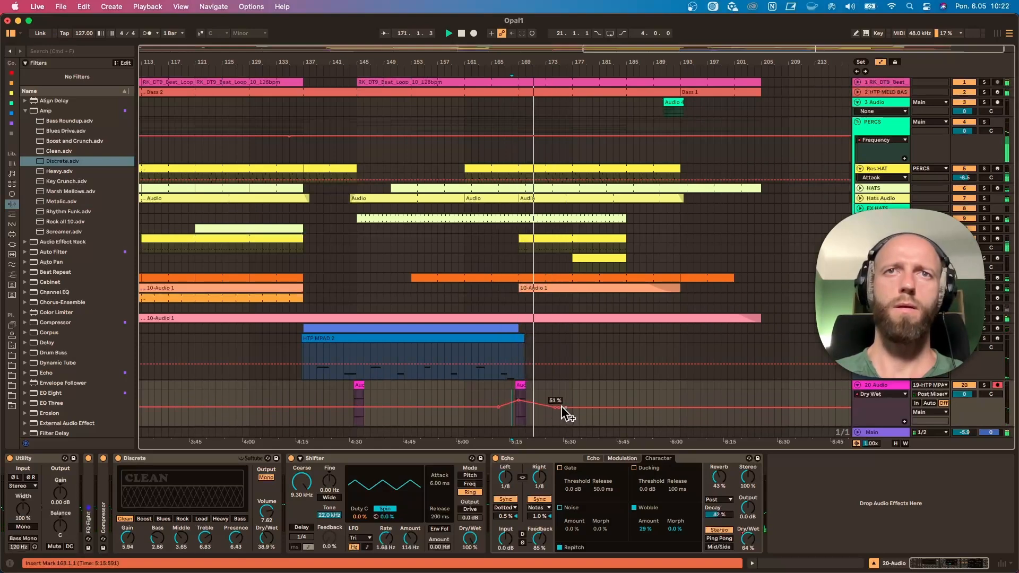
{"action": "left_click", "coordinate": [856, 385]}
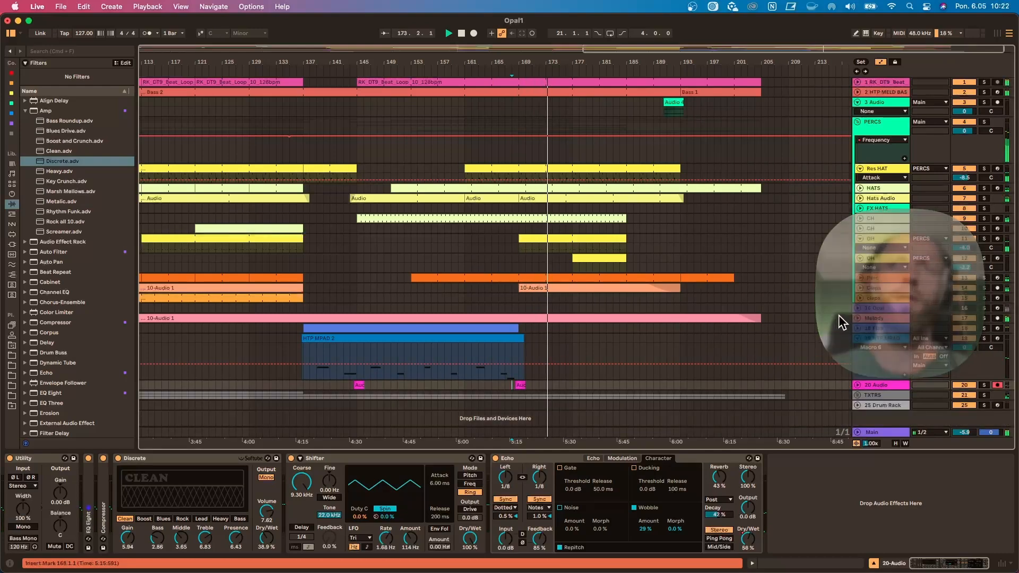
Unfold the Melody track, enlarge its waveform, and listen from bar 3 to find a short sound worth resampling.
{"action": "left_click", "coordinate": [856, 317]}
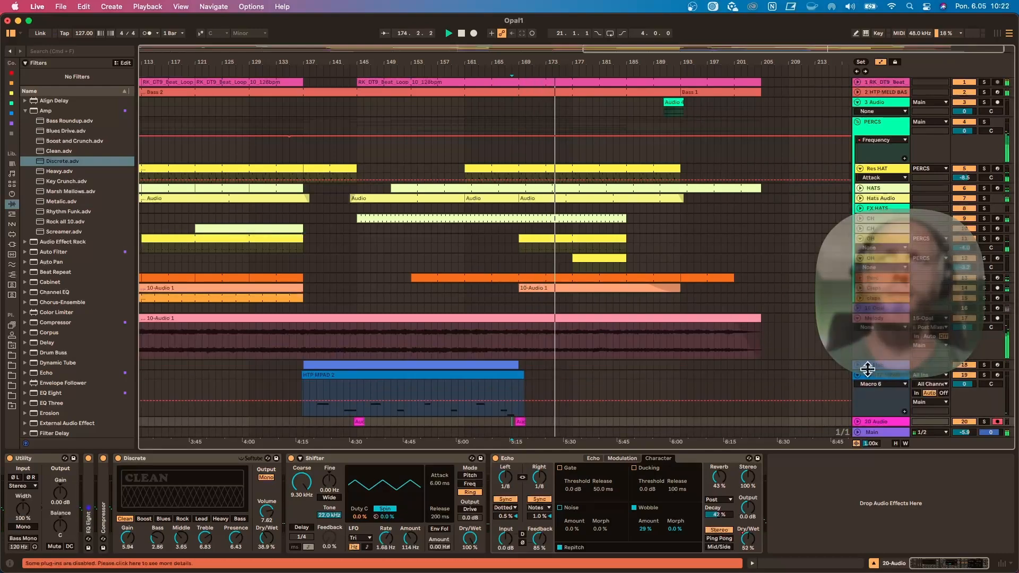
{"action": "left_click_drag", "start_coordinate": [868, 359], "coordinate": [868, 405]}
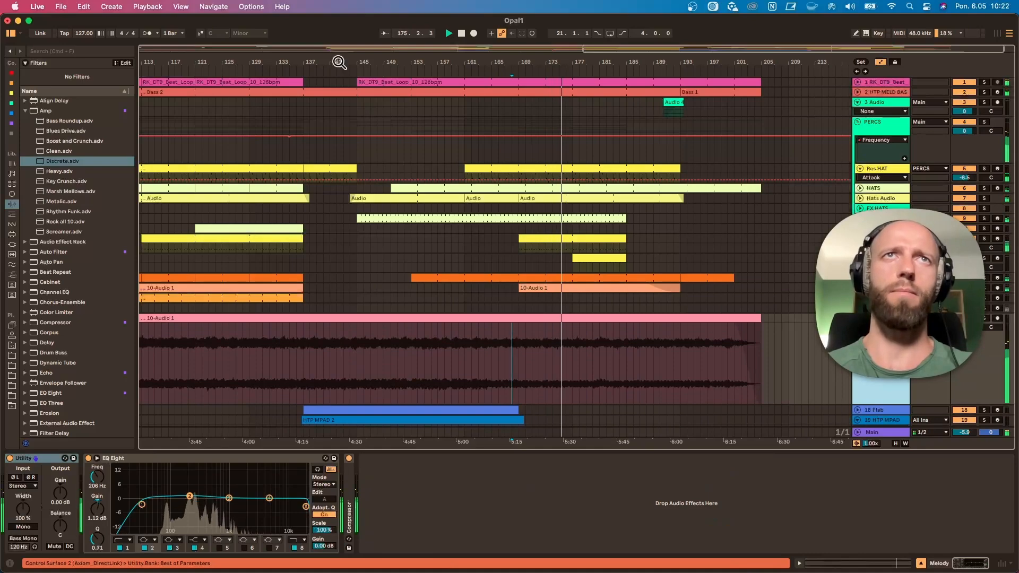
{"action": "left_click_drag", "start_coordinate": [338, 61], "coordinate": [712, 32]}
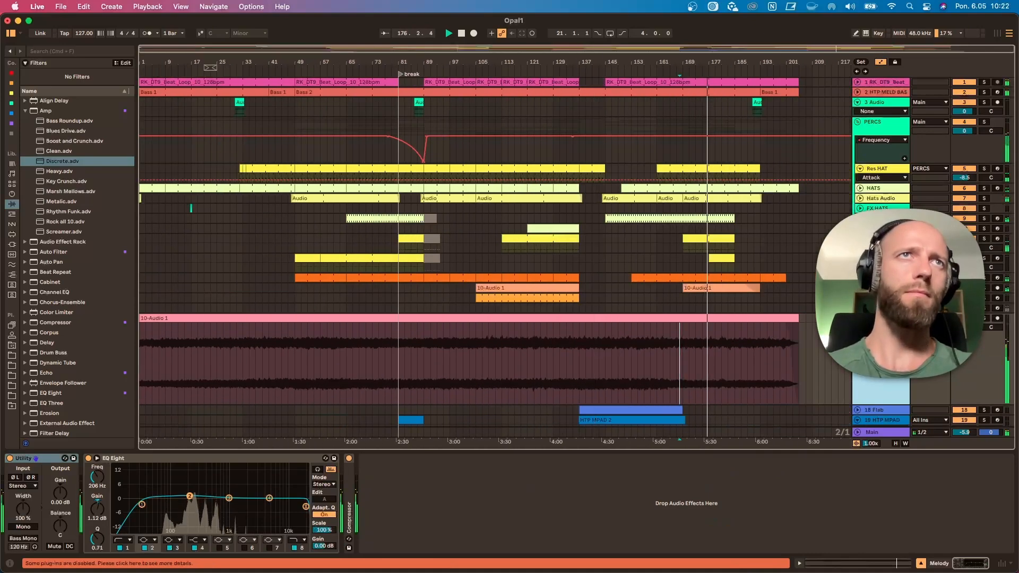
{"action": "left_click_drag", "start_coordinate": [151, 62], "coordinate": [155, 196]}
{"action": "key", "text": "space"}
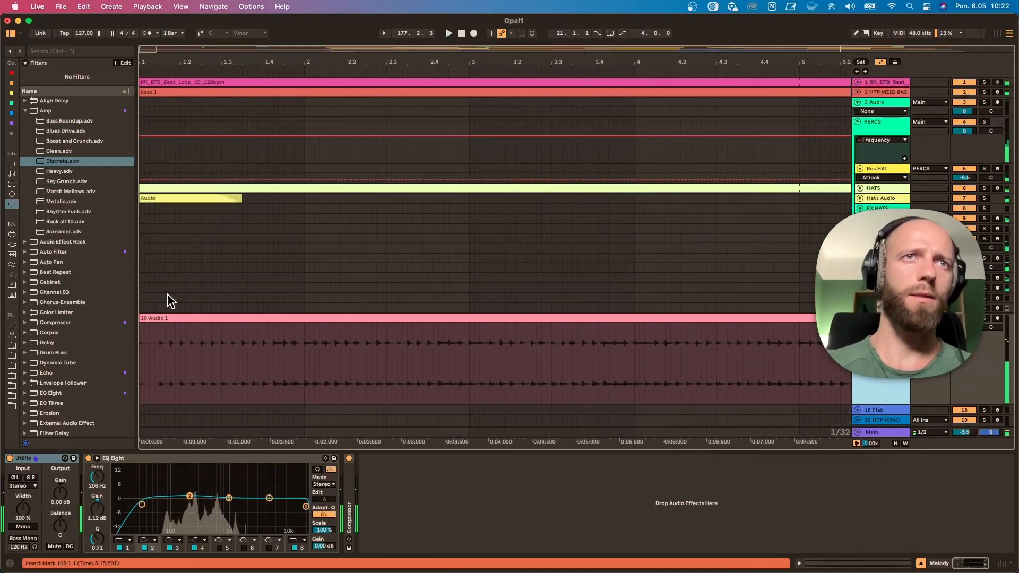
{"action": "left_click", "coordinate": [217, 355]}
{"action": "key", "text": "space"}
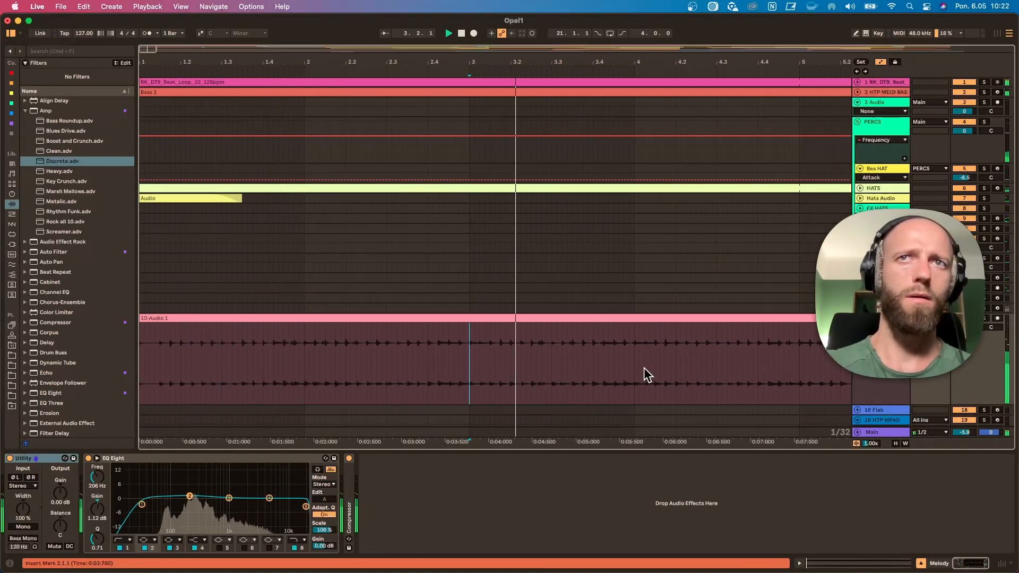
{"action": "left_click_drag", "start_coordinate": [628, 64], "coordinate": [386, 64]}
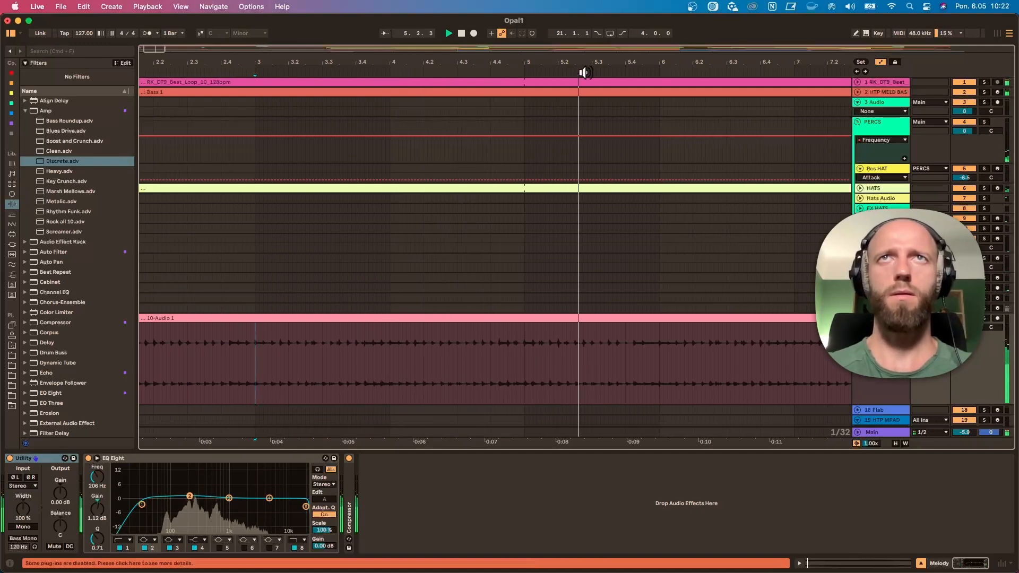
{"action": "scroll", "coordinate": [401, 287], "scroll_direction": "right", "scroll_amount": 10}
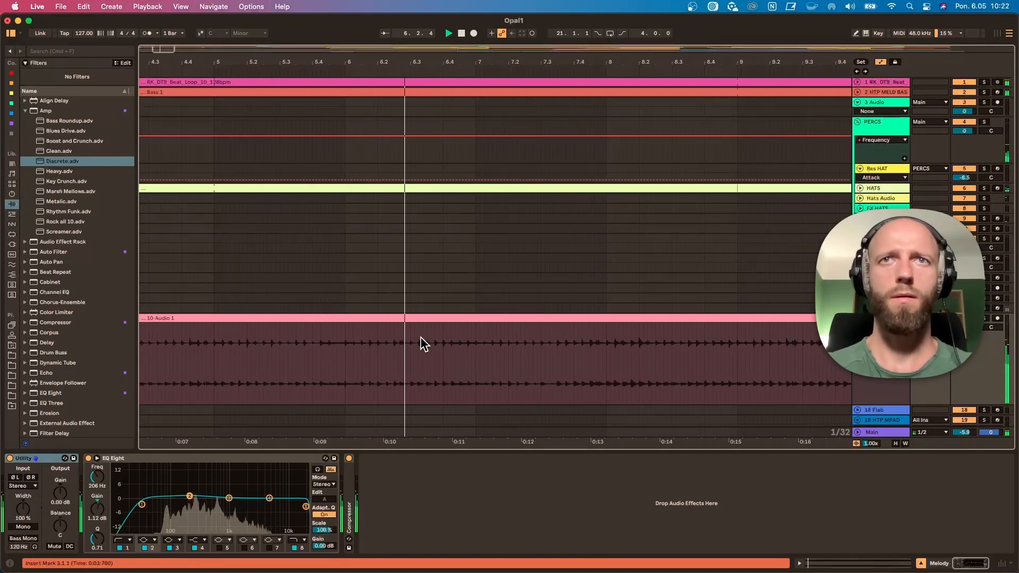
Split a short slice from 6.2.3 to 6.3.2 out of the Melody clip and fold the track.
{"action": "left_click", "coordinate": [374, 362]}
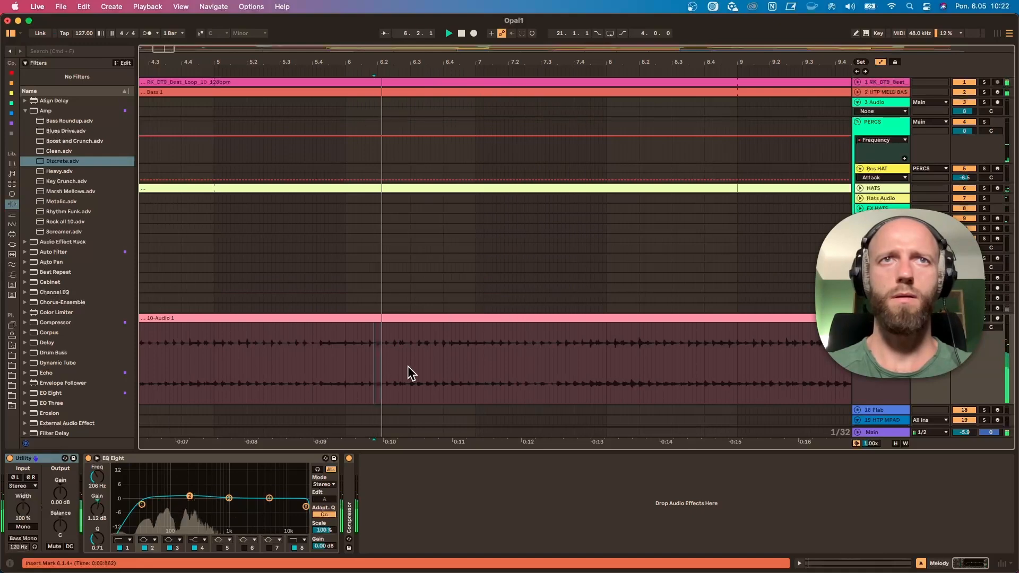
{"action": "left_click_drag", "start_coordinate": [394, 364], "coordinate": [417, 368]}
{"action": "key", "text": "super+e"}
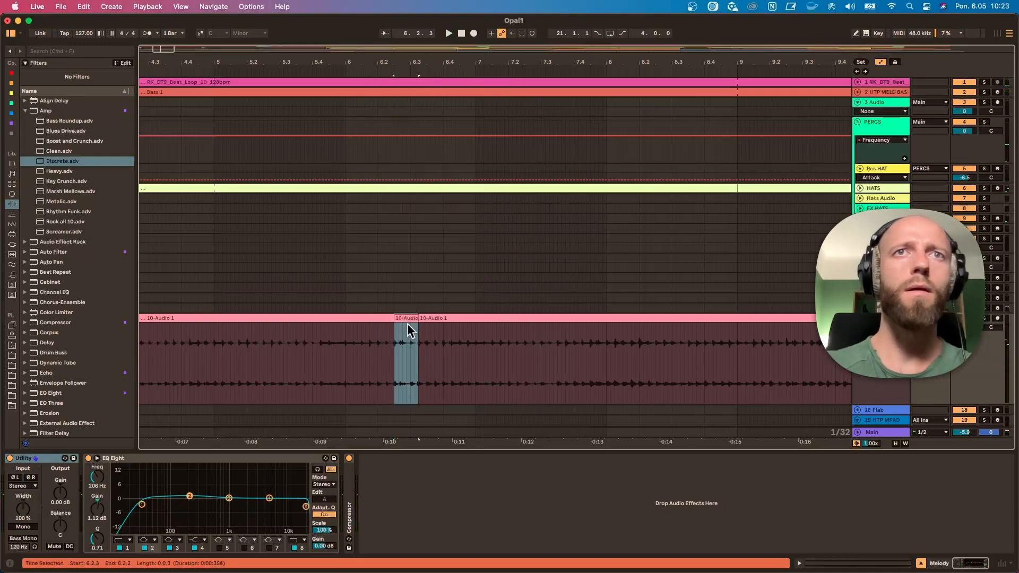
{"action": "scroll", "coordinate": [408, 335], "scroll_direction": "down", "scroll_amount": 3}
{"action": "key", "text": "u"}
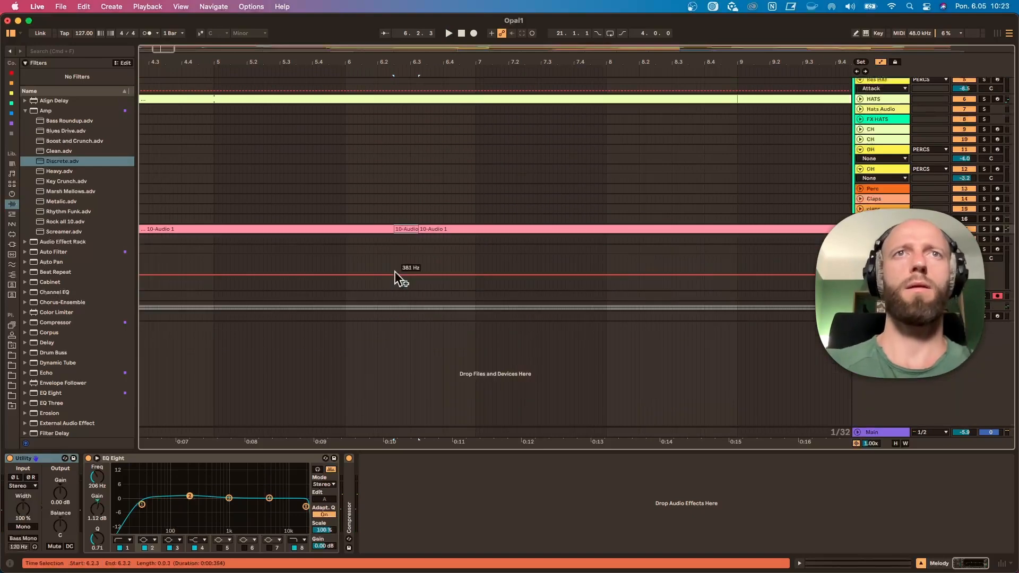
Unfold the 20 Audio track and hide the automation lanes in the arrangement.
{"action": "left_click_drag", "start_coordinate": [394, 63], "coordinate": [394, 26]}
{"action": "left_click_drag", "start_coordinate": [207, 26], "coordinate": [184, 16]}
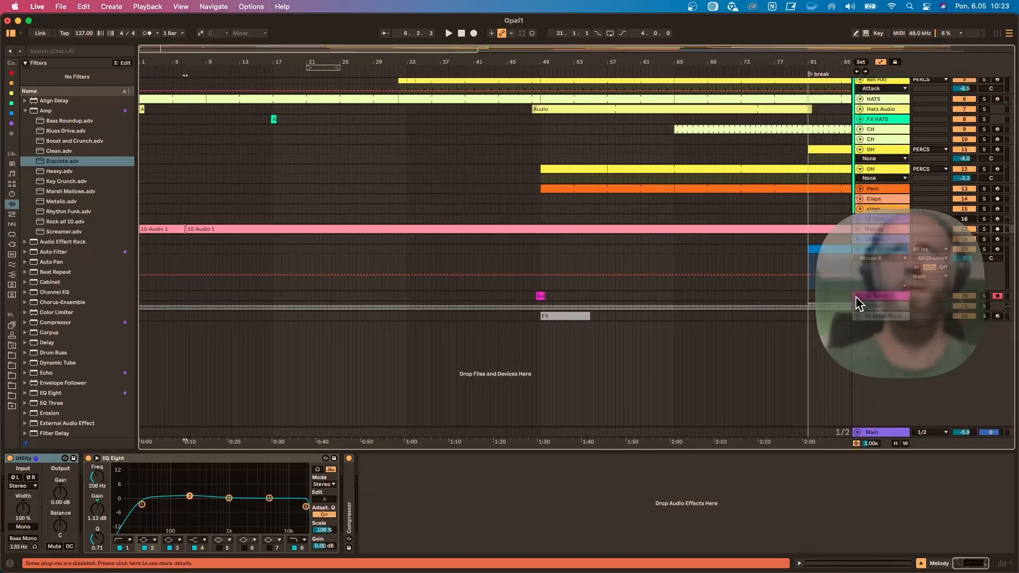
{"action": "left_click", "coordinate": [856, 297]}
{"action": "left_click_drag", "start_coordinate": [280, 63], "coordinate": [275, 57]}
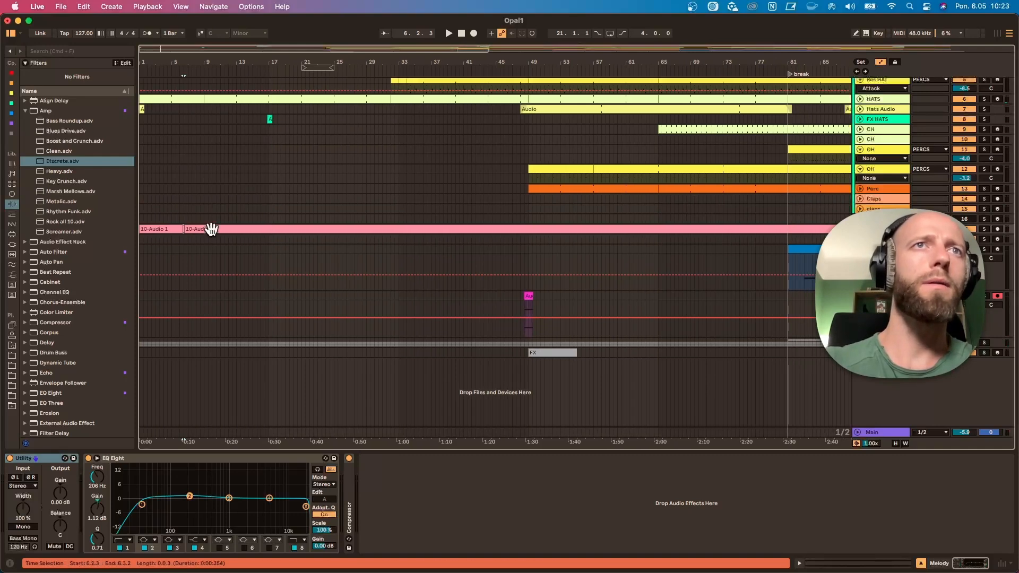
{"action": "left_click_drag", "start_coordinate": [179, 61], "coordinate": [179, 101]}
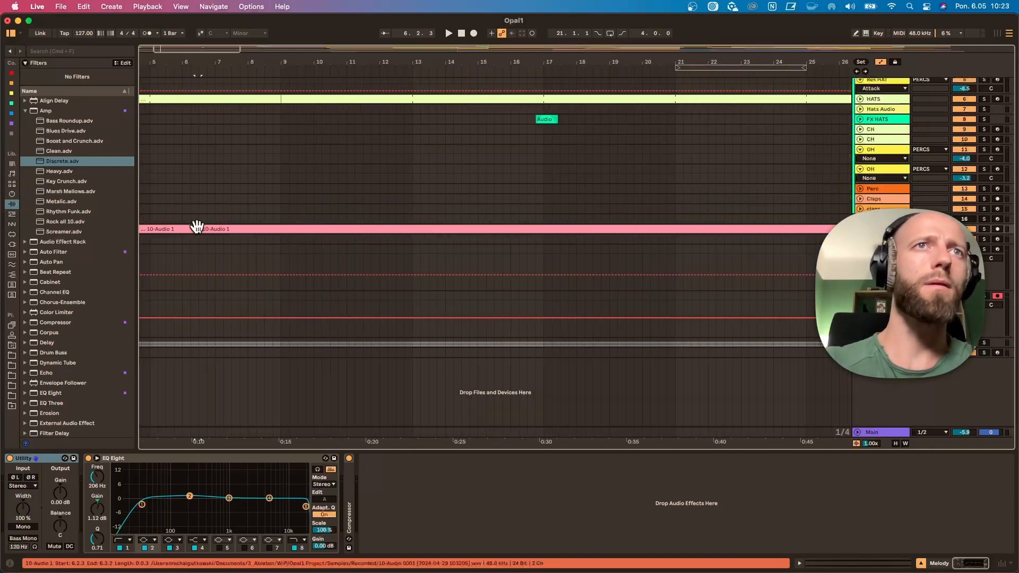
{"action": "left_click_drag", "start_coordinate": [428, 61], "coordinate": [292, 59]}
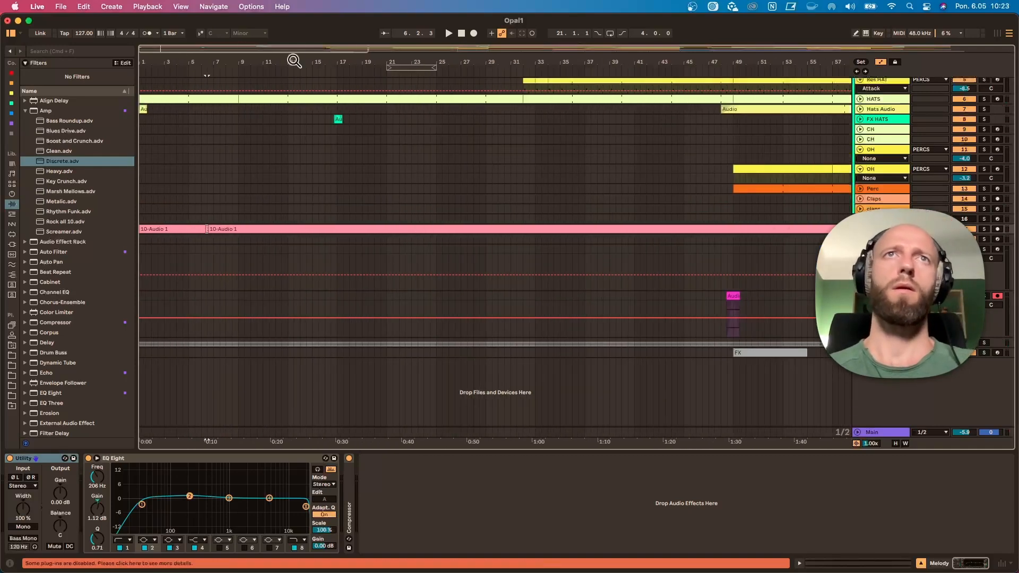
{"action": "key", "text": "a"}
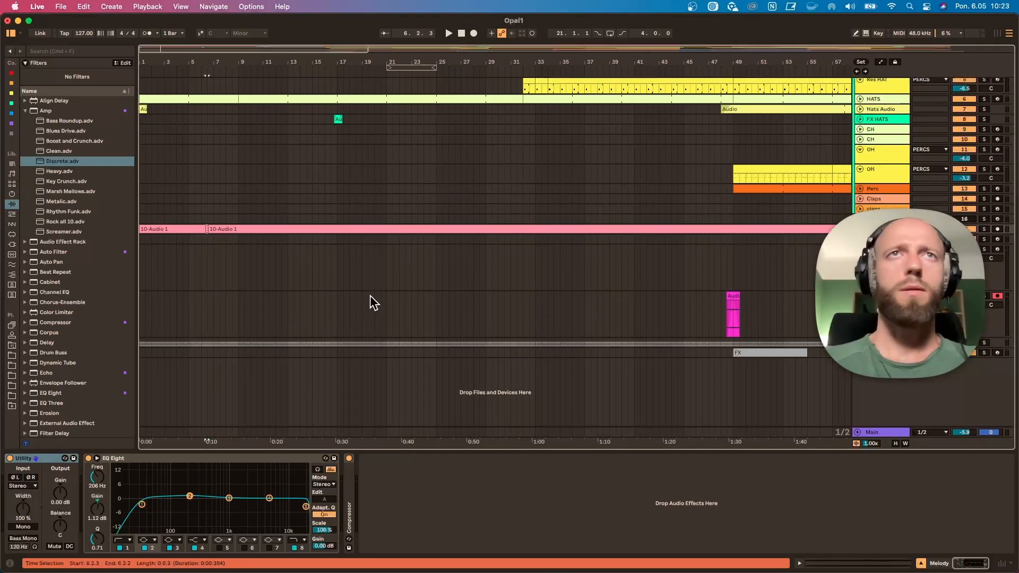
Copy the Melody slice from 6.2.3 onto 20 Audio at bar 25 and play it soloed.
{"action": "left_click", "coordinate": [371, 312]}
{"action": "left_click", "coordinate": [331, 313]}
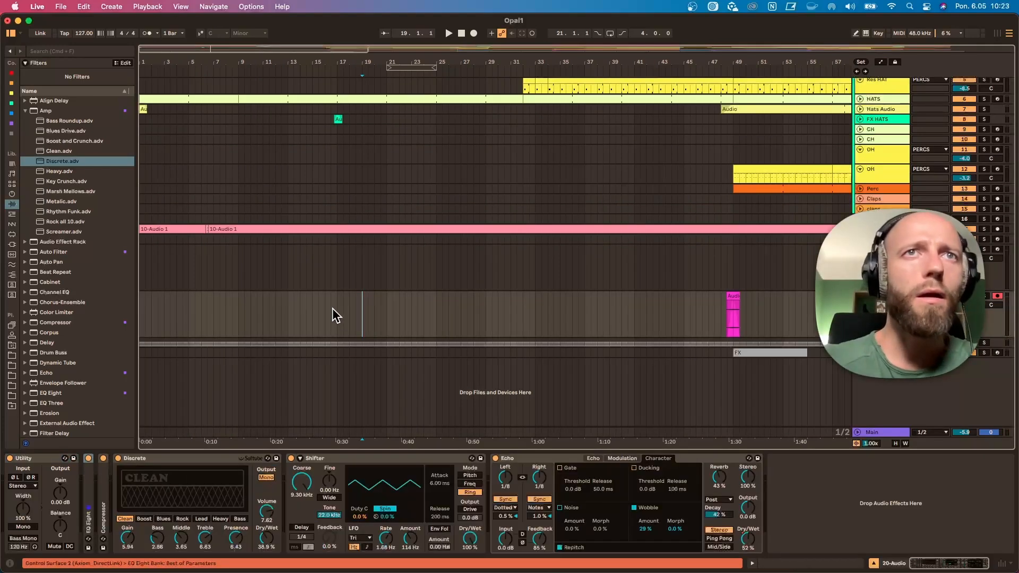
{"action": "left_click", "coordinate": [436, 316]}
{"action": "left_click", "coordinate": [436, 296]}
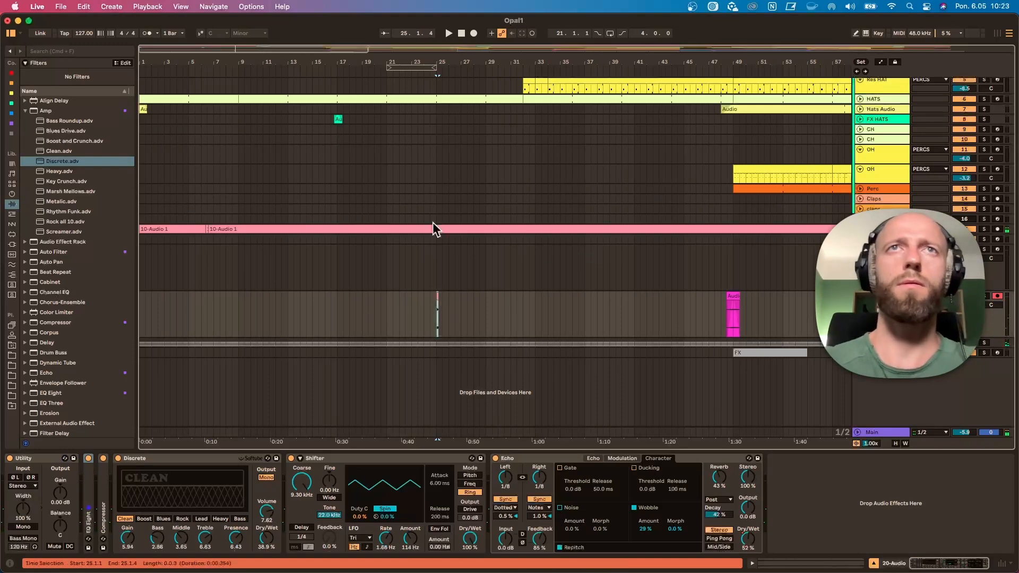
{"action": "left_click_drag", "start_coordinate": [441, 61], "coordinate": [481, 196]}
{"action": "key", "text": "space"}
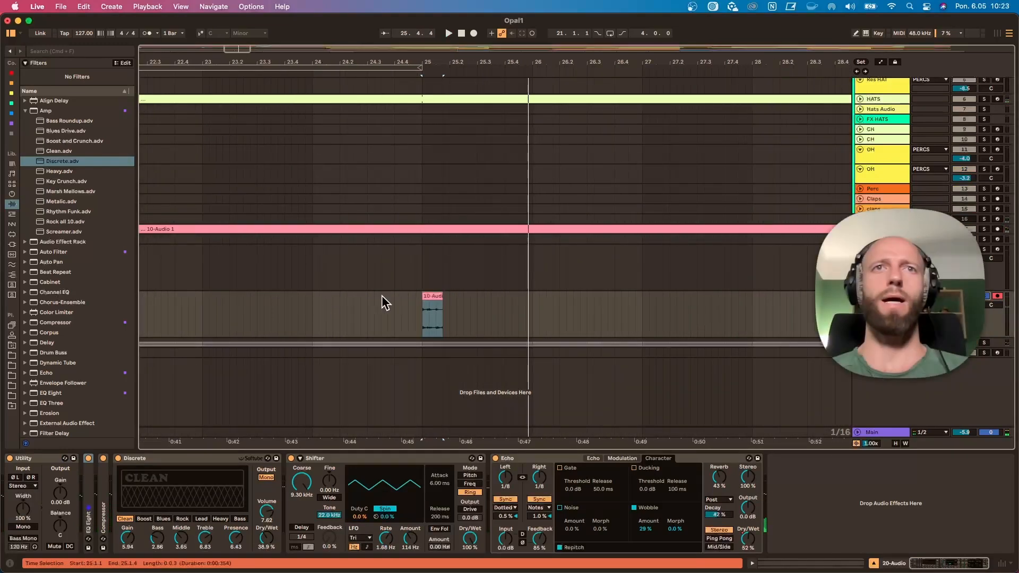
Audition the slice at bar 25 and set its clip gain to -13.1 dB.
{"action": "left_click", "coordinate": [408, 300]}
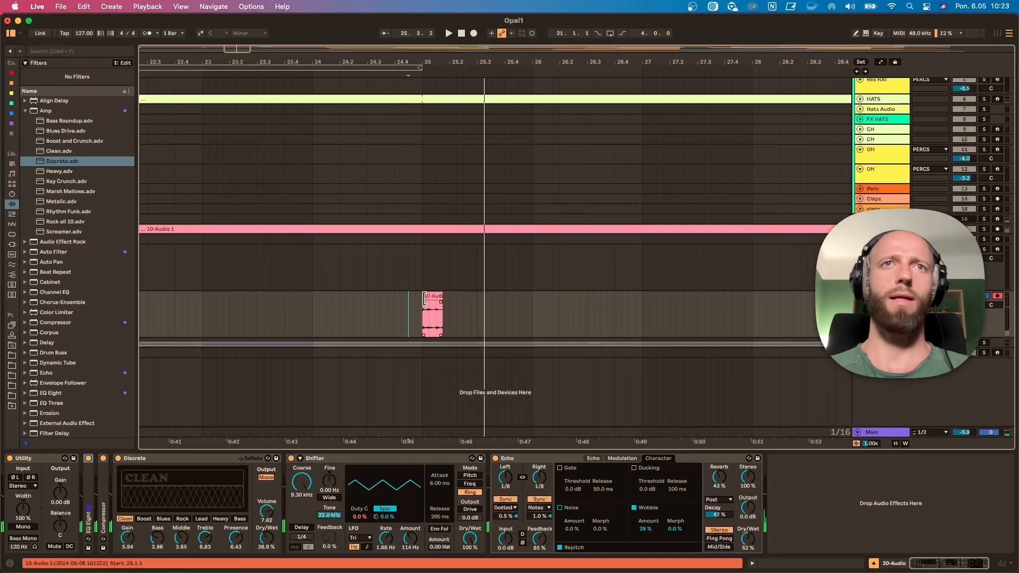
{"action": "left_click", "coordinate": [425, 296]}
{"action": "key", "text": "space"}
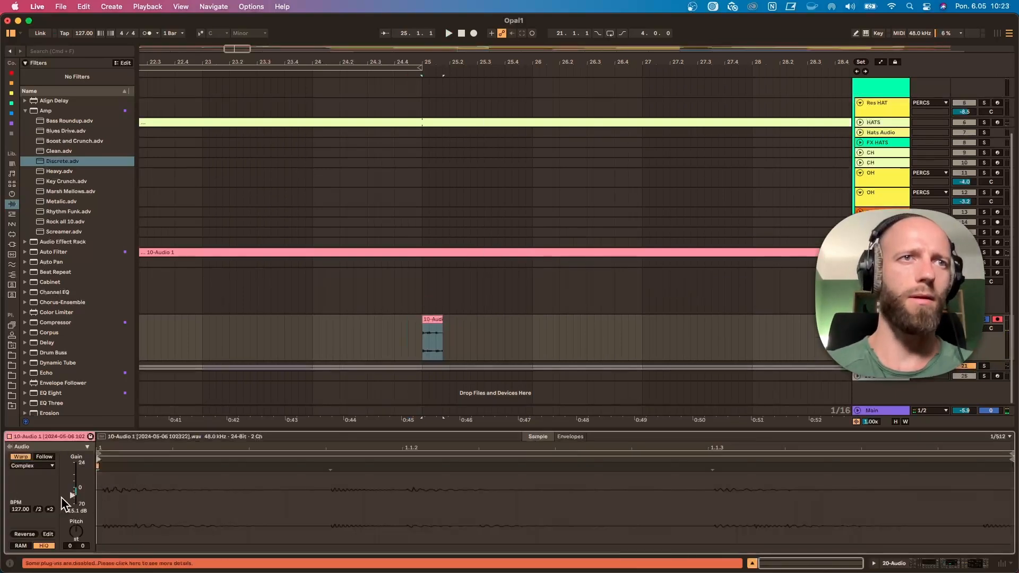
{"action": "left_click_drag", "start_coordinate": [73, 494], "coordinate": [73, 493]}
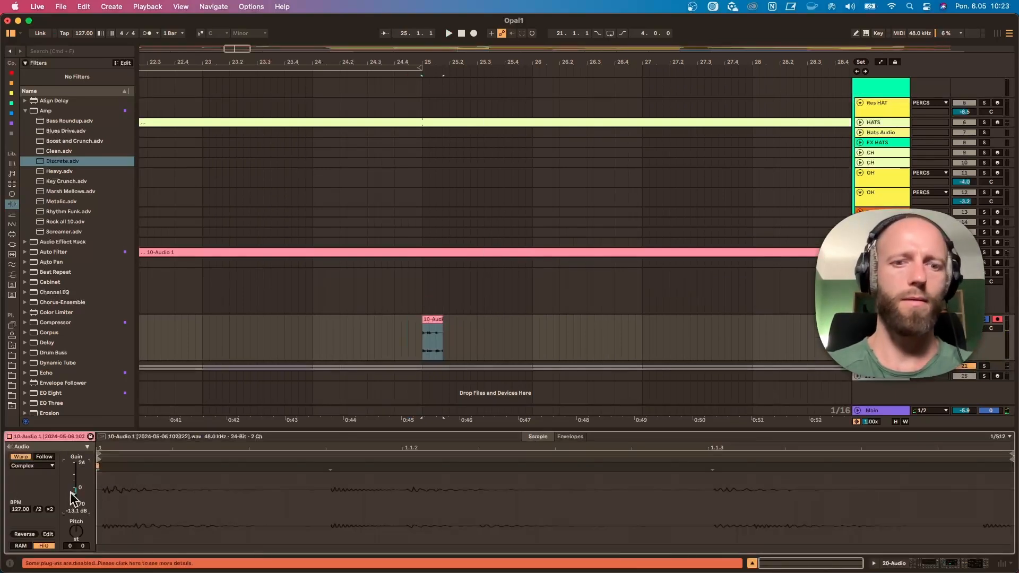
Reverse the slice, move it to end at bar 25, and audition it with the other tracks.
{"action": "mouse_move", "coordinate": [432, 319]}
{"action": "left_mouse_down"}
{"action": "mouse_move", "coordinate": [405, 327]}
{"action": "mouse_move", "coordinate": [416, 324]}
{"action": "left_mouse_up"}
{"action": "left_click", "coordinate": [366, 334]}
{"action": "key", "text": "space"}
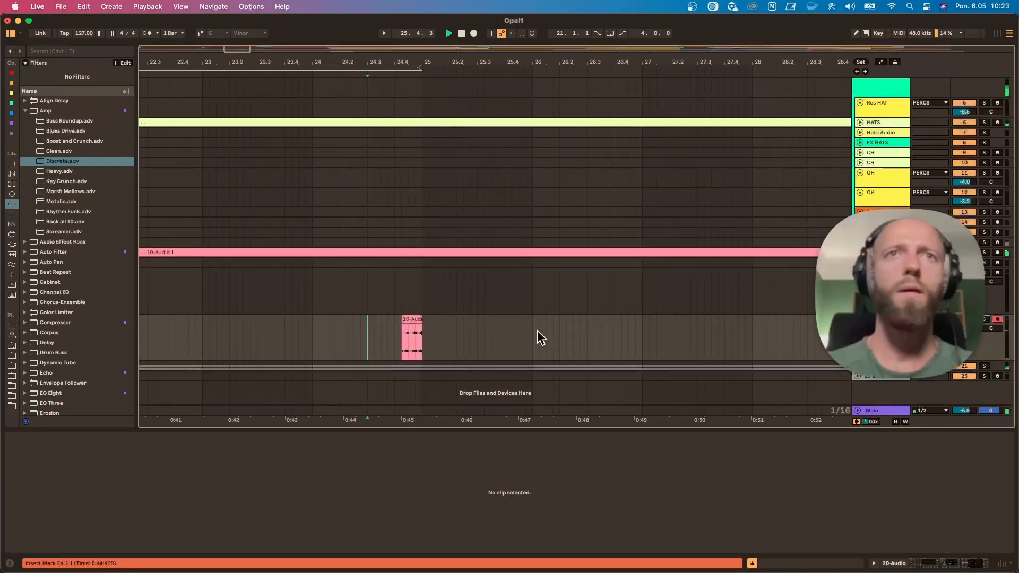
{"action": "left_click", "coordinate": [412, 333]}
{"action": "left_click", "coordinate": [388, 340]}
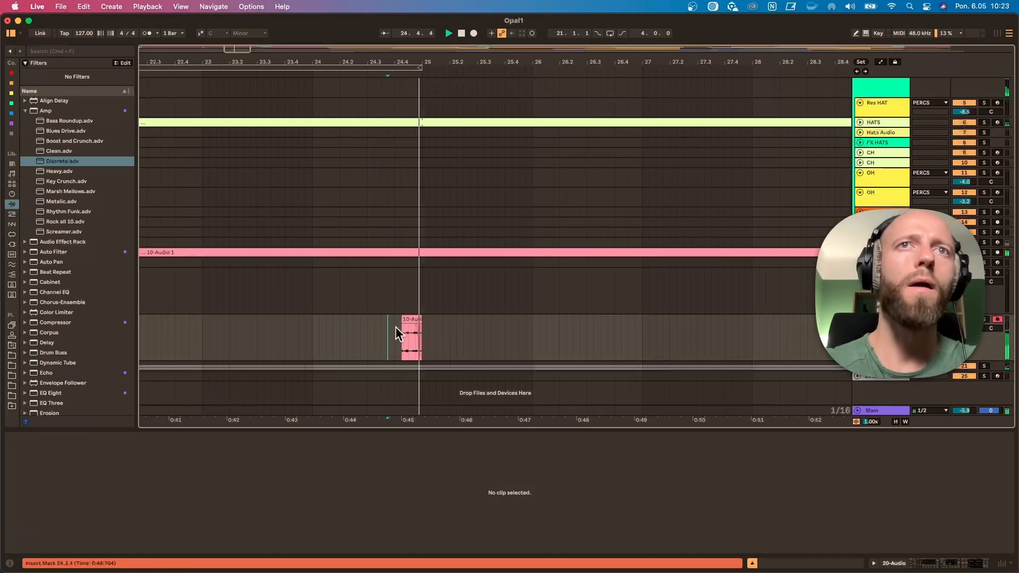
{"action": "left_click", "coordinate": [405, 335]}
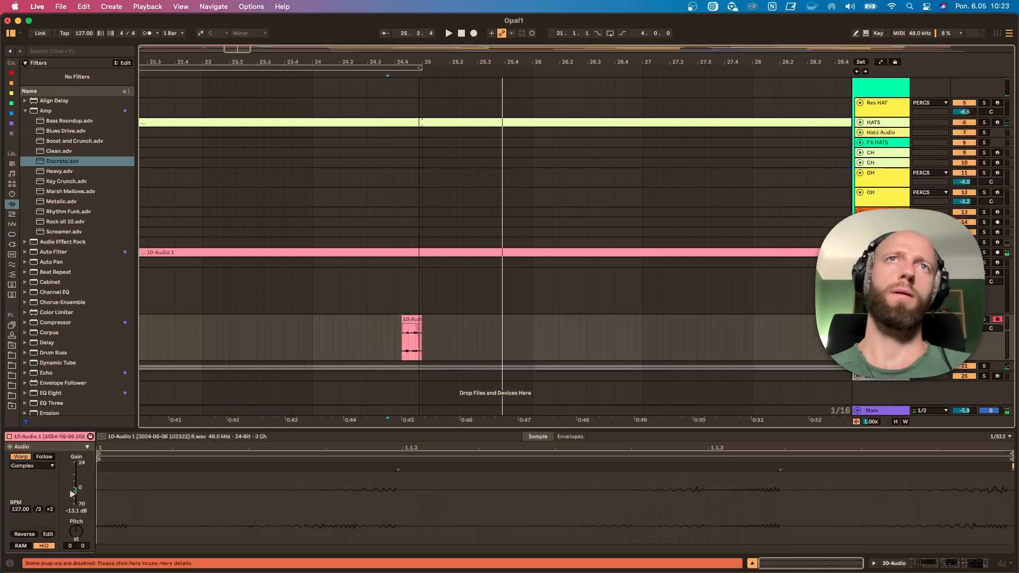
Replay the transition from about bar 24 to judge the reversed slice with the 20 Audio effects.
{"action": "left_click_drag", "start_coordinate": [419, 62], "coordinate": [419, 31]}
{"action": "key", "text": "space"}
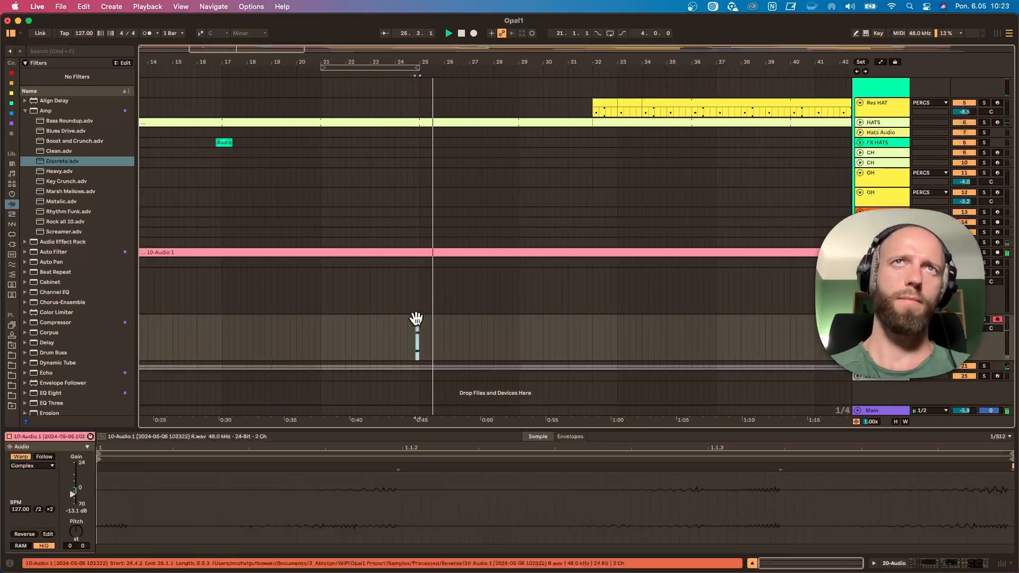
{"action": "left_click", "coordinate": [416, 319]}
{"action": "left_click", "coordinate": [879, 342]}
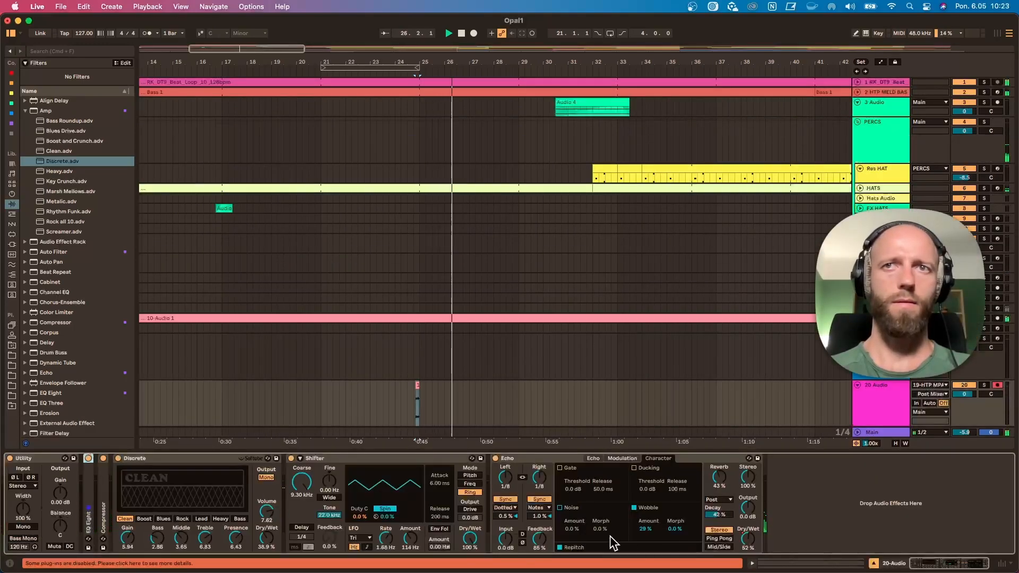
{"action": "left_click", "coordinate": [402, 402]}
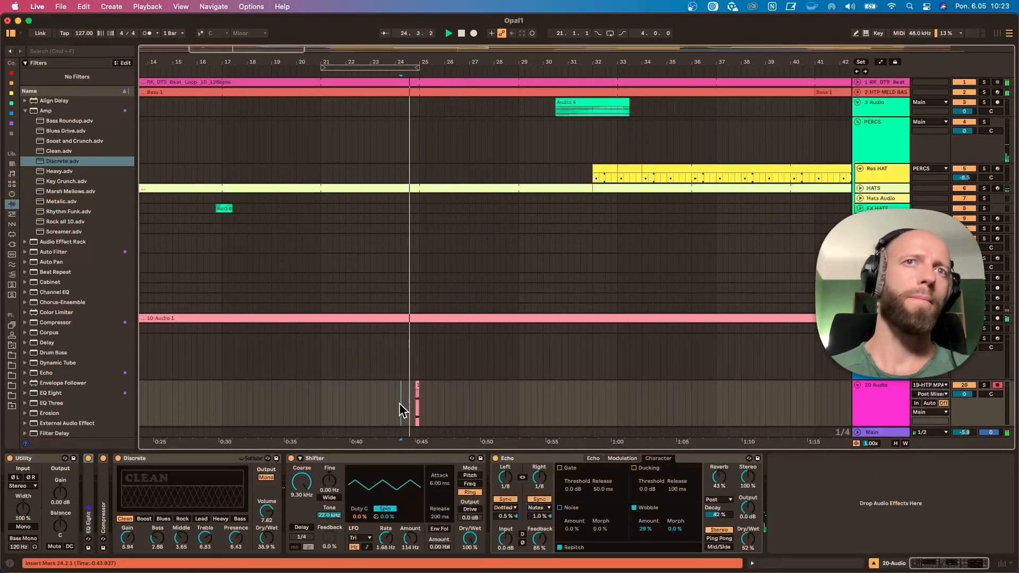
{"action": "left_click", "coordinate": [417, 403]}
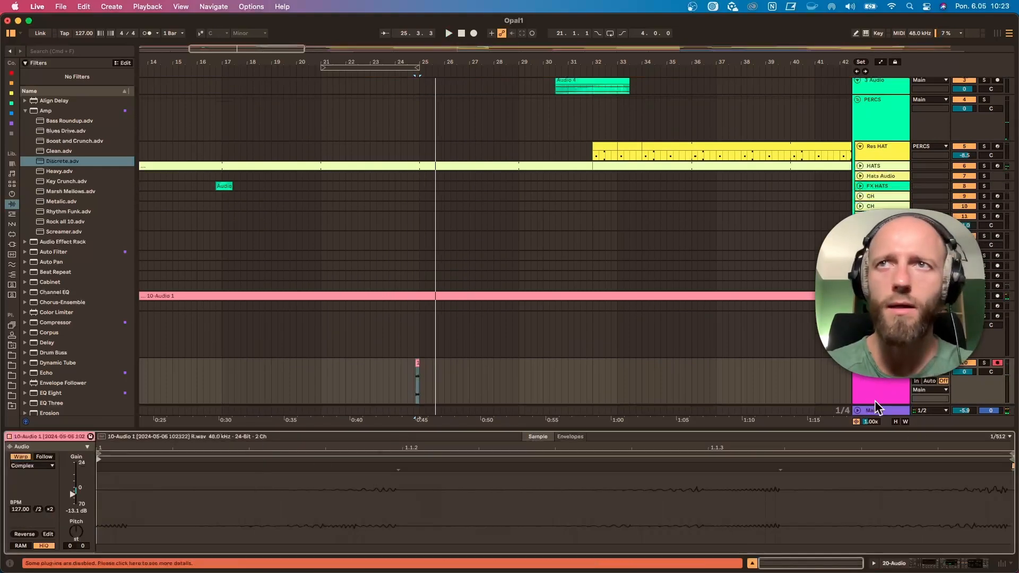
Shift the reversed slice slightly past bar 25, trim its start with fades at both ends, and play it.
{"action": "left_click_drag", "start_coordinate": [425, 62], "coordinate": [434, 62]}
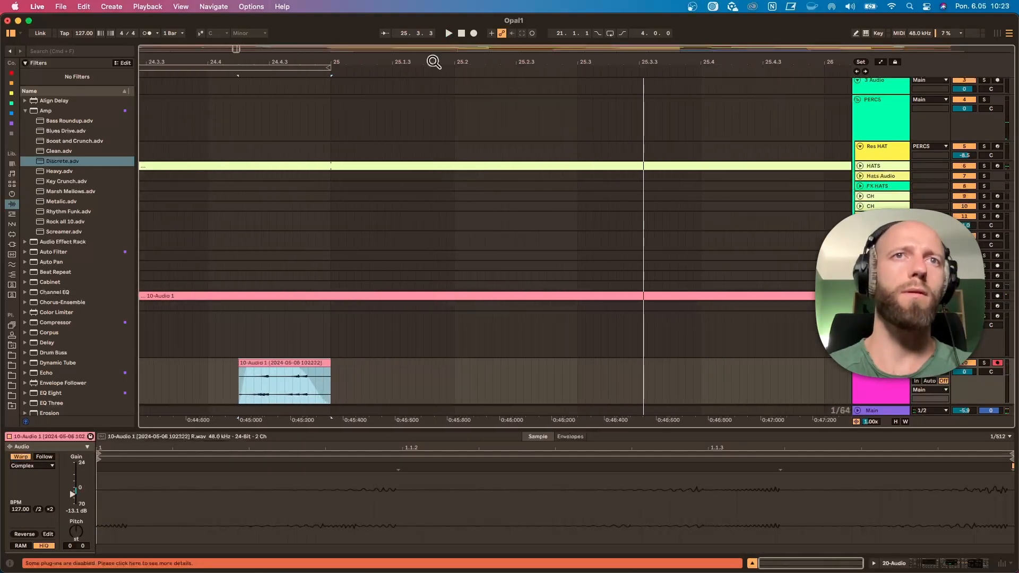
{"action": "left_click_drag", "start_coordinate": [308, 363], "coordinate": [330, 365]}
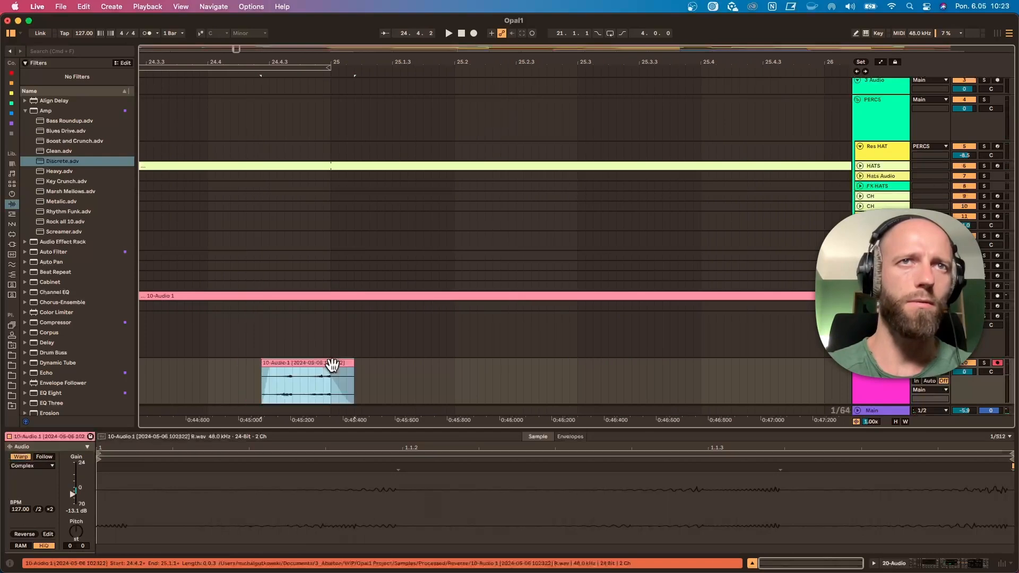
{"action": "left_click_drag", "start_coordinate": [267, 364], "coordinate": [319, 370]}
{"action": "key", "text": "super+z"}
{"action": "key", "text": "space"}
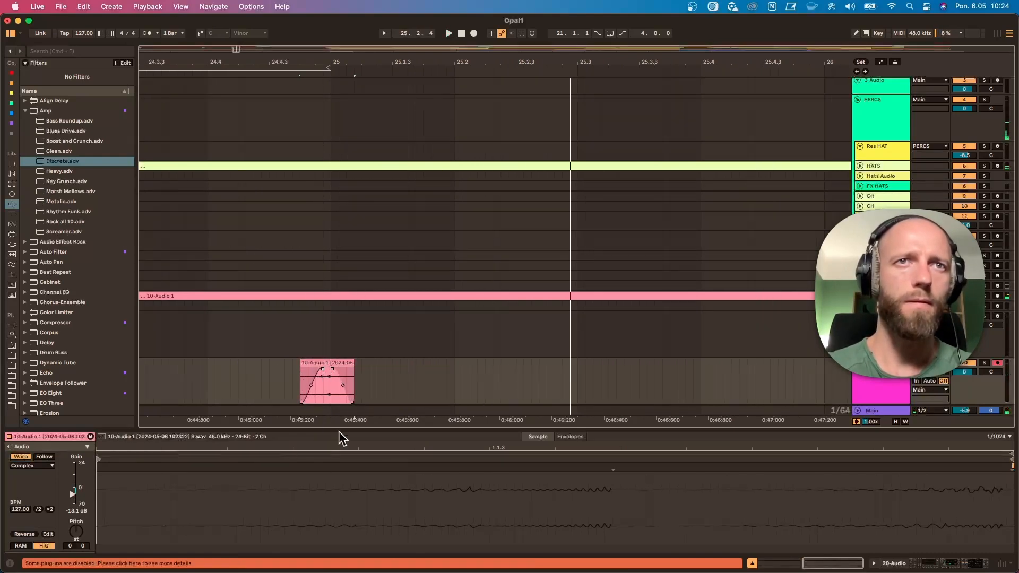
Add warp markers to the reversed slice and pull the end marker earlier, about midway between 1.1.3 and 1.1.4.
{"action": "left_click_drag", "start_coordinate": [529, 444], "coordinate": [529, 425]}
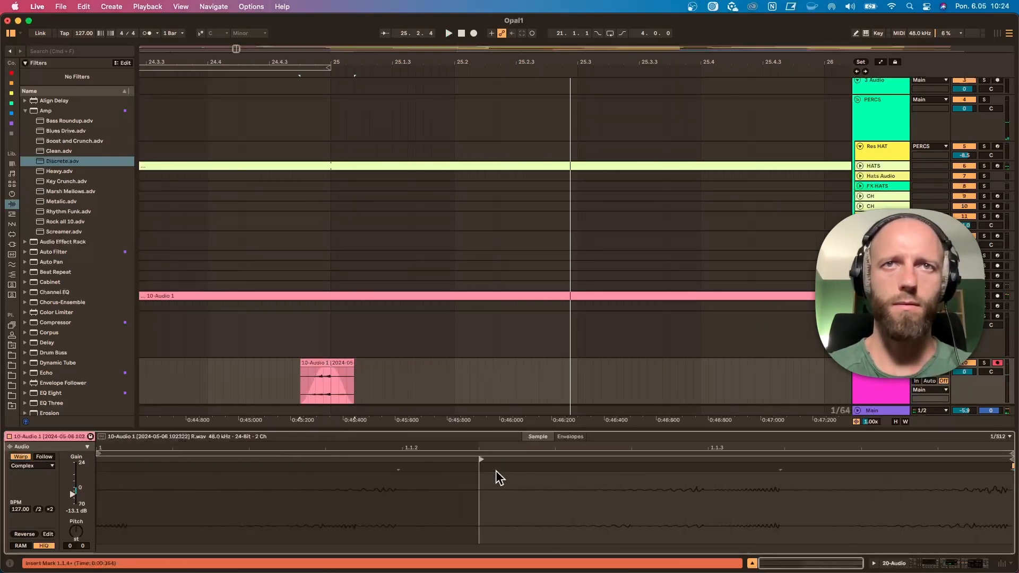
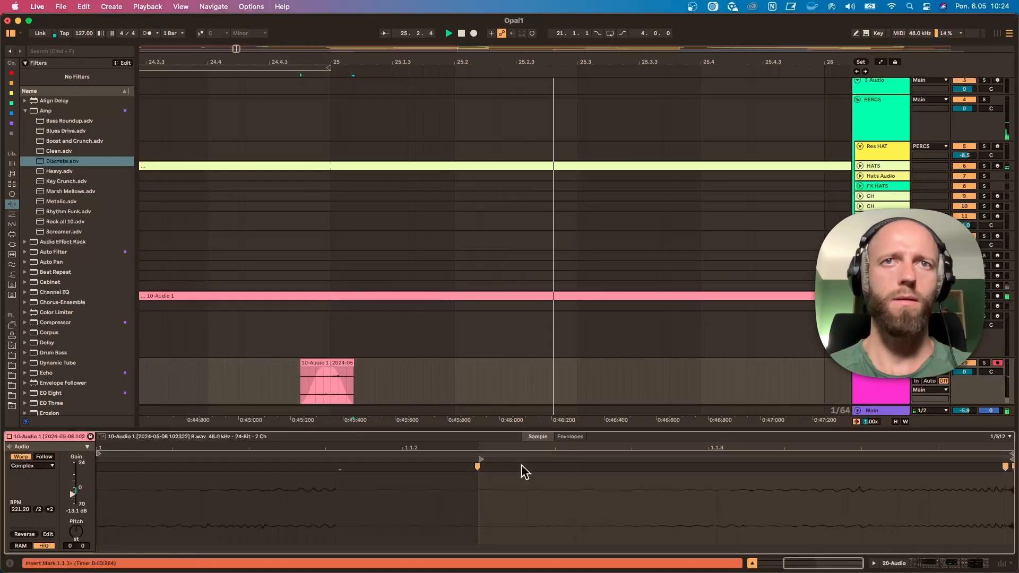
{"action": "mouse_move", "coordinate": [991, 469]}
{"action": "left_mouse_down"}
{"action": "mouse_move", "coordinate": [541, 477]}
{"action": "mouse_move", "coordinate": [765, 469]}
{"action": "mouse_move", "coordinate": [862, 479]}
{"action": "left_mouse_up"}
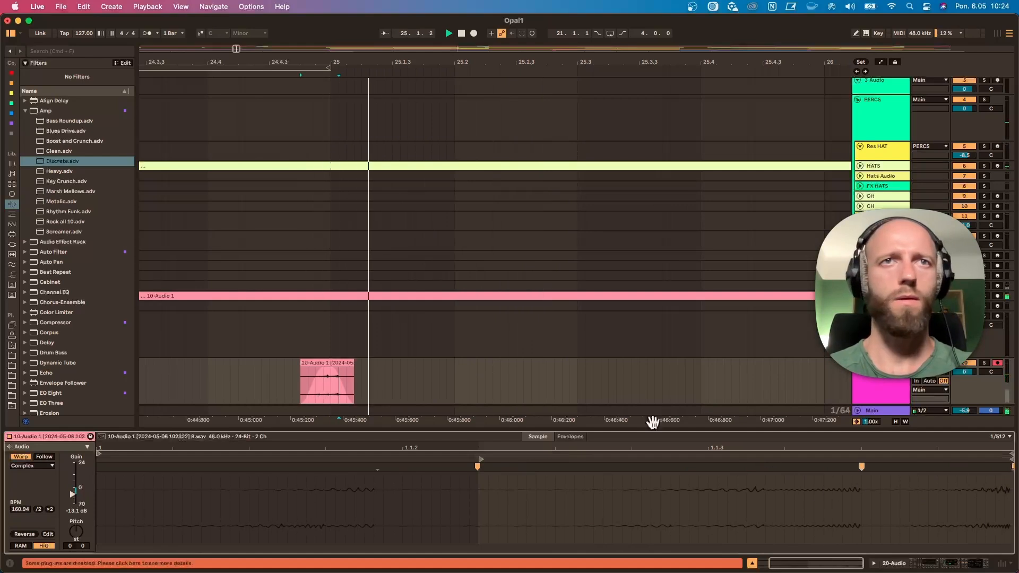
Move the short clip on the 20 Audio track slightly earlier, to about 24.4.3, and play from just before it.
{"action": "left_click_drag", "start_coordinate": [341, 364], "coordinate": [334, 368]}
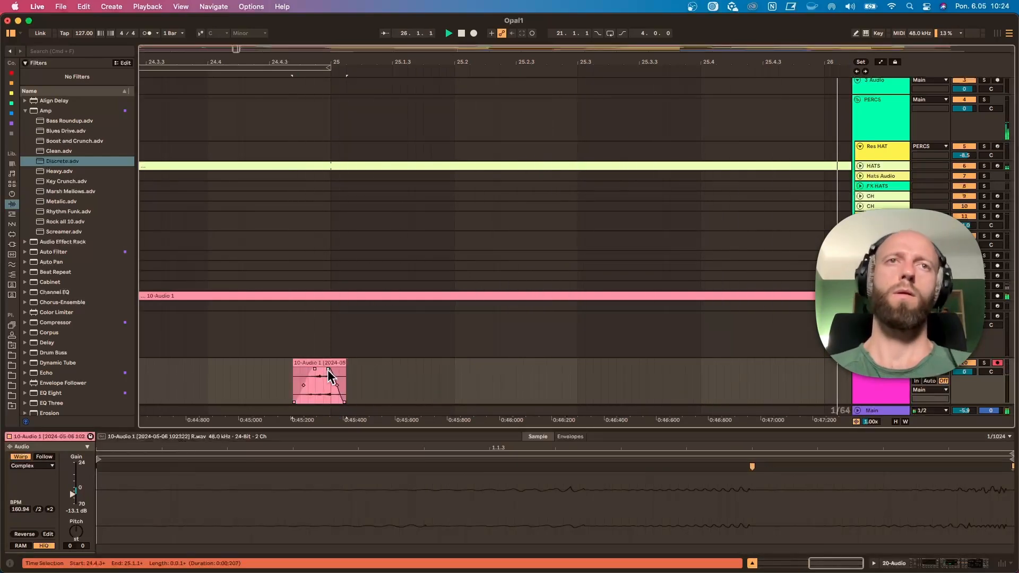
{"action": "left_click_drag", "start_coordinate": [416, 63], "coordinate": [416, 55]}
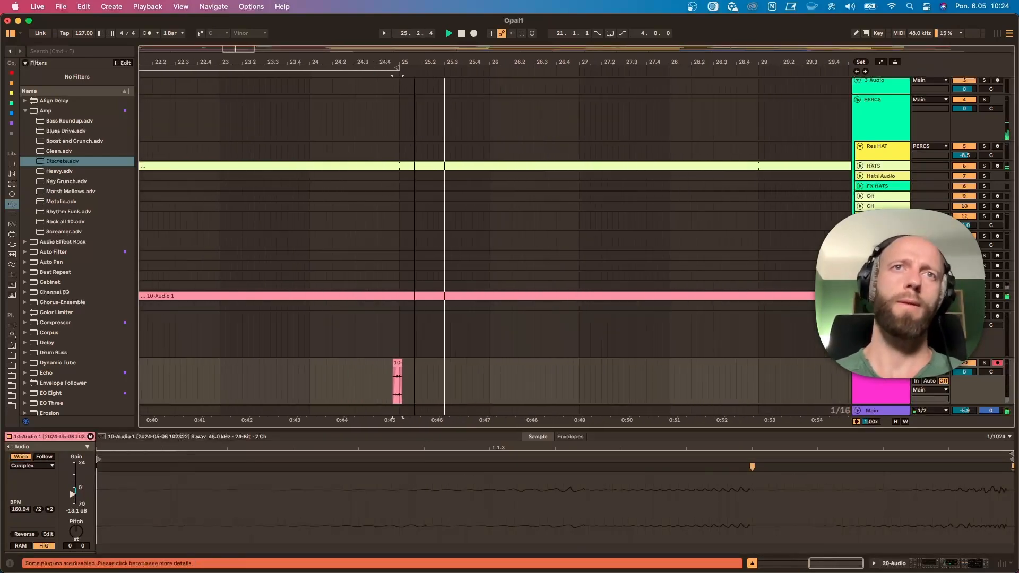
{"action": "left_click", "coordinate": [383, 370]}
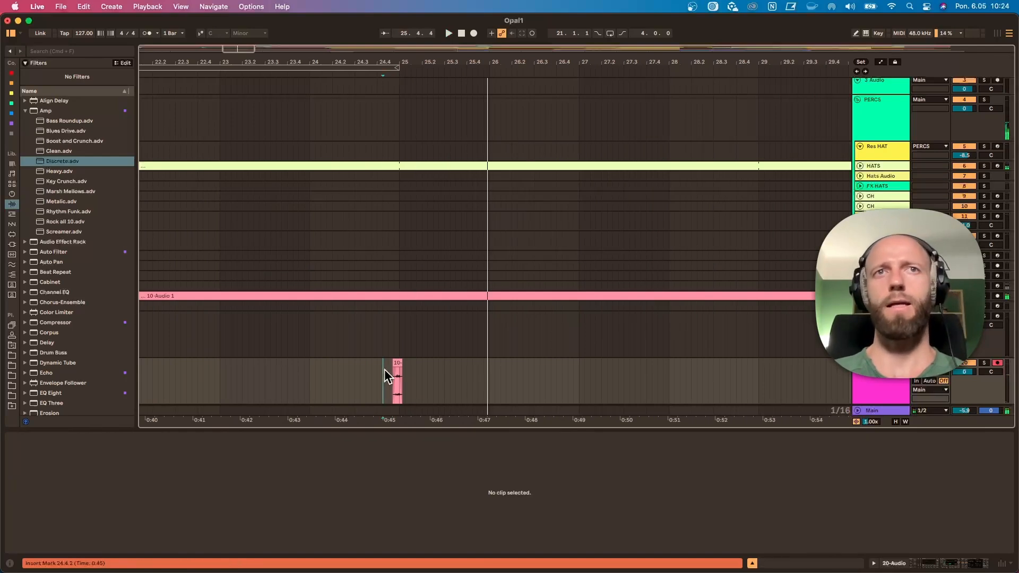
Bypass the Shifter on the 20 Audio track and play from just before the short clip.
{"action": "left_click", "coordinate": [869, 388]}
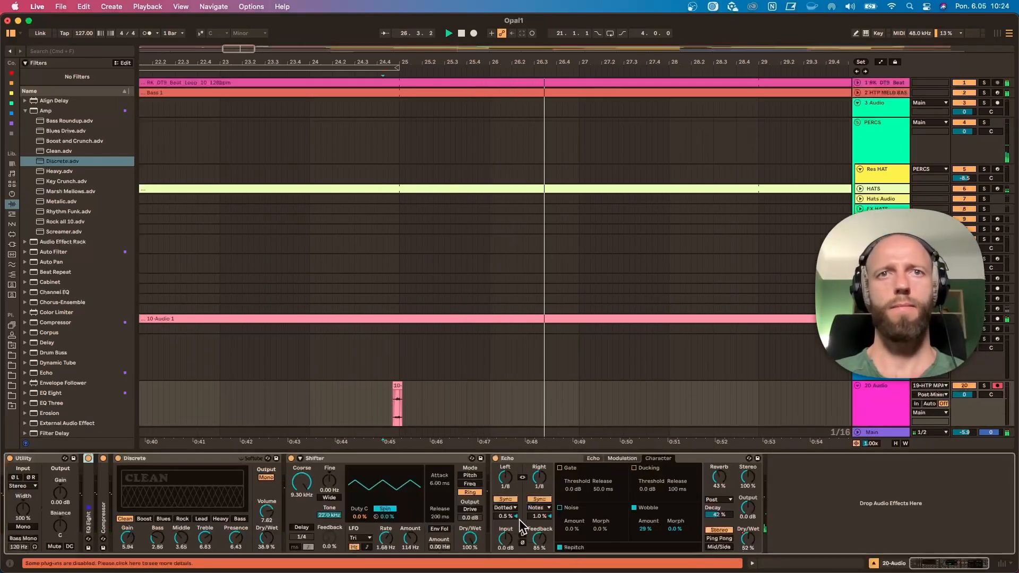
{"action": "right_click", "coordinate": [292, 460]}
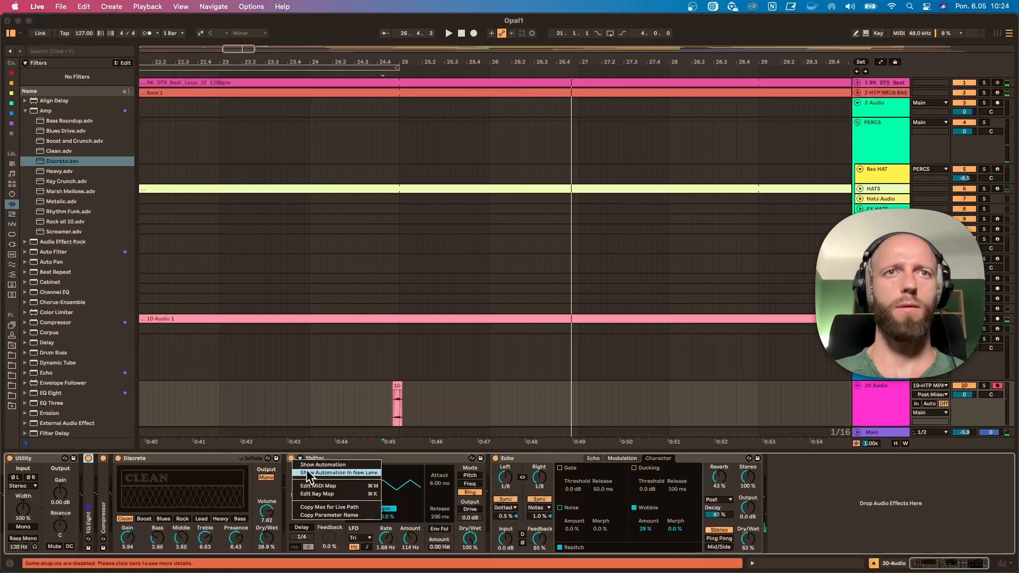
{"action": "left_click", "coordinate": [291, 458]}
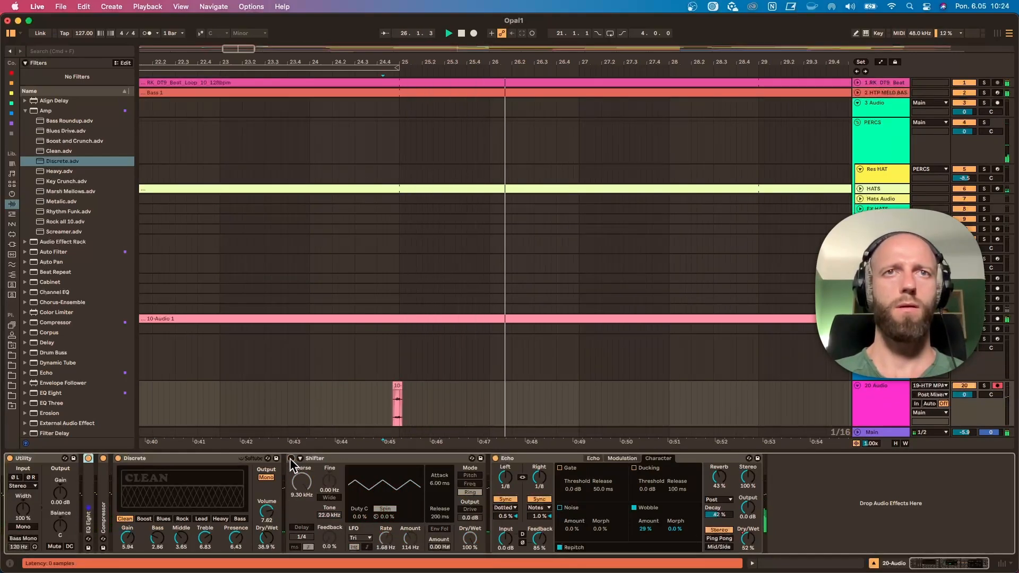
{"action": "scroll", "coordinate": [725, 398], "scroll_direction": "down", "scroll_amount": 3}
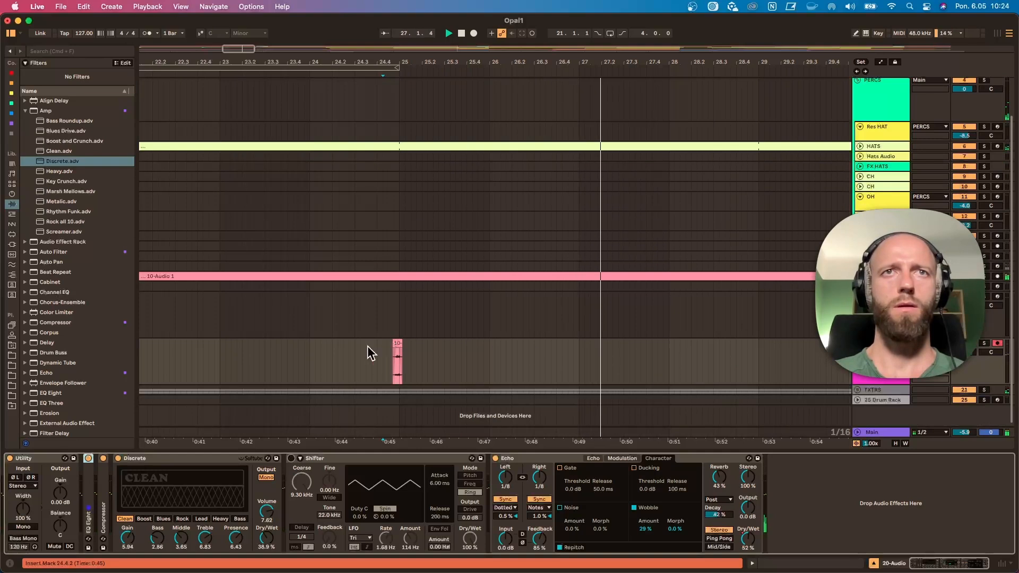
{"action": "left_click", "coordinate": [376, 358]}
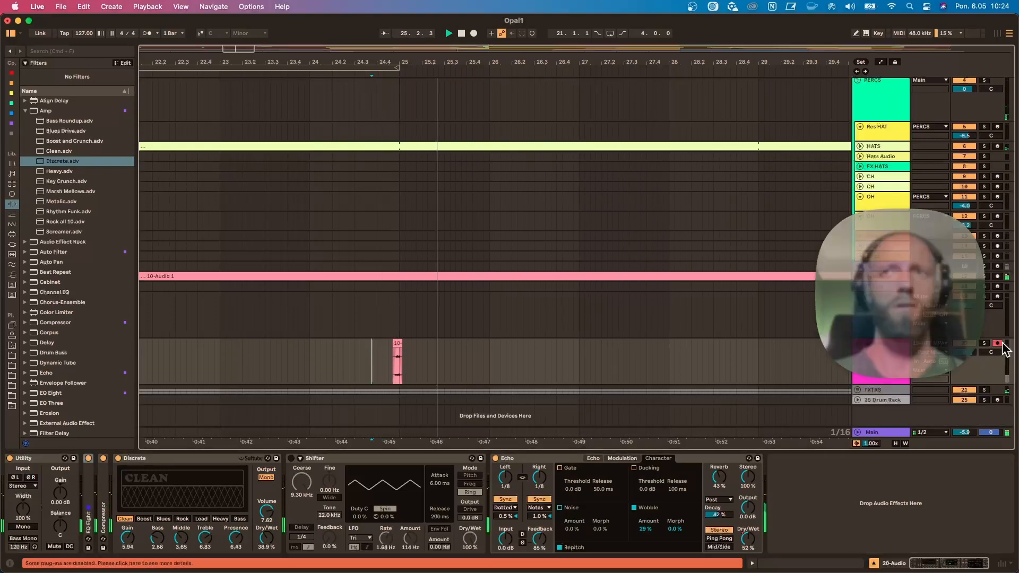
Briefly solo the 20 Audio track, reactivate its Shifter and replay the short clip for comparison.
{"action": "left_click", "coordinate": [984, 344]}
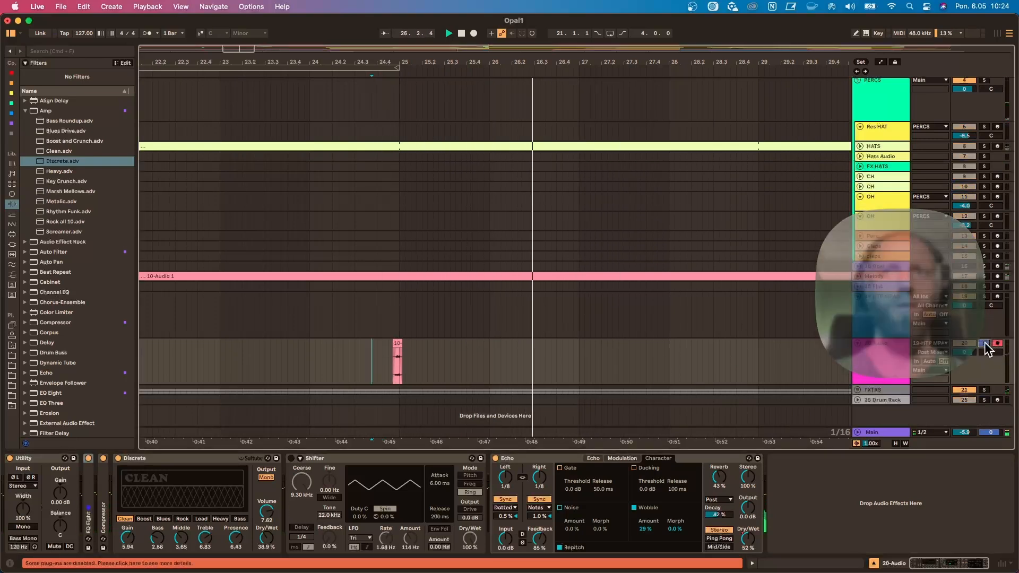
{"action": "left_click", "coordinate": [984, 344]}
{"action": "scroll", "coordinate": [867, 372], "scroll_direction": "down", "scroll_amount": 1}
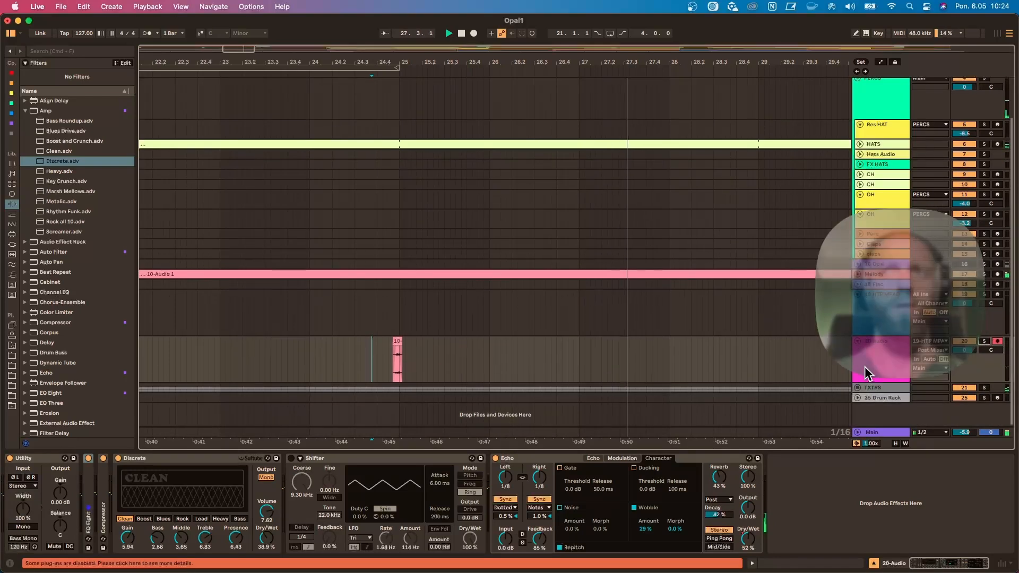
{"action": "left_click", "coordinate": [378, 352]}
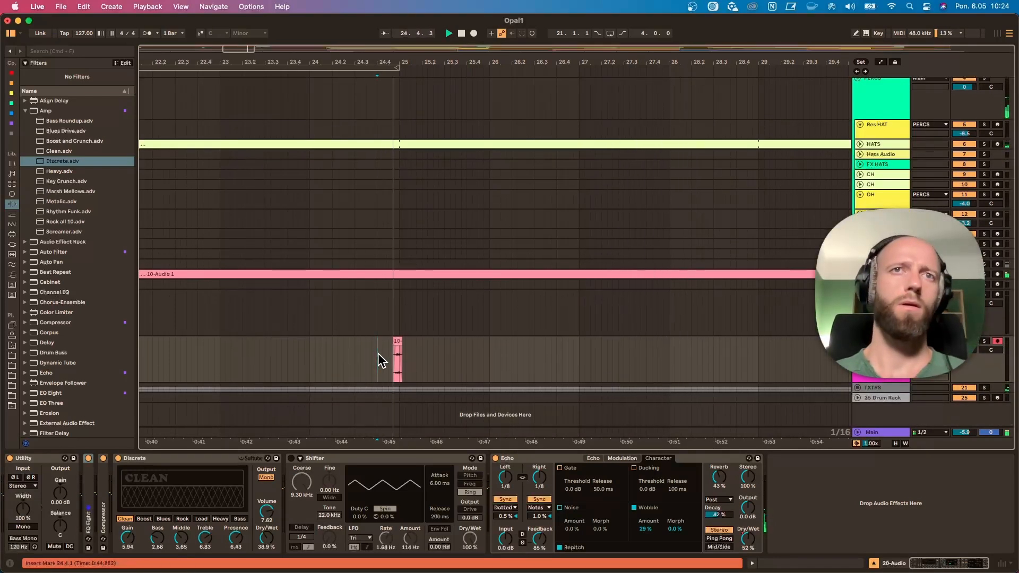
{"action": "left_click", "coordinate": [291, 458]}
{"action": "key", "text": "space"}
{"action": "key", "text": "space"}
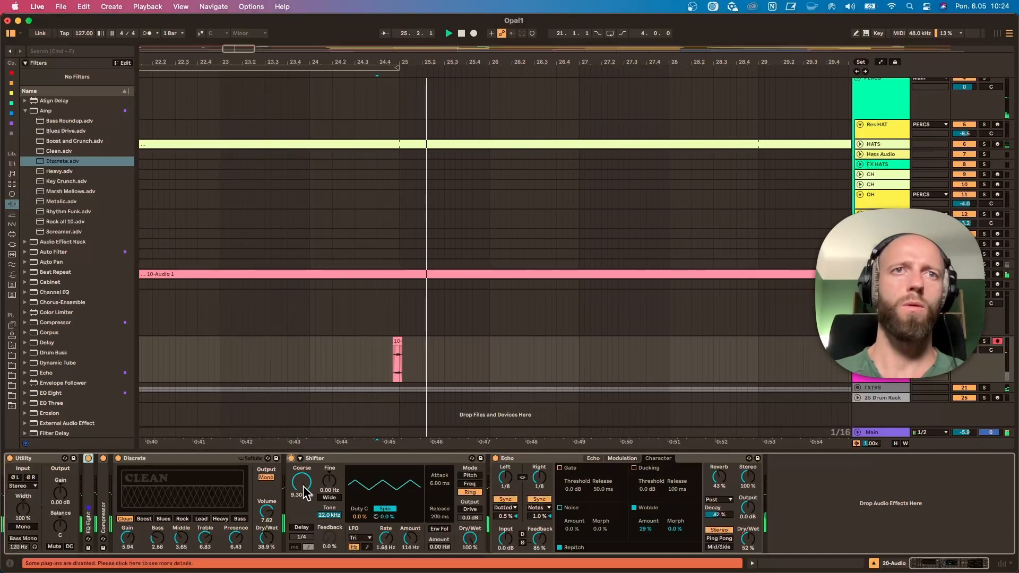
Show the Shifter's on/off automation on the 20 Audio track.
{"action": "right_click", "coordinate": [305, 493]}
{"action": "left_click", "coordinate": [346, 402]}
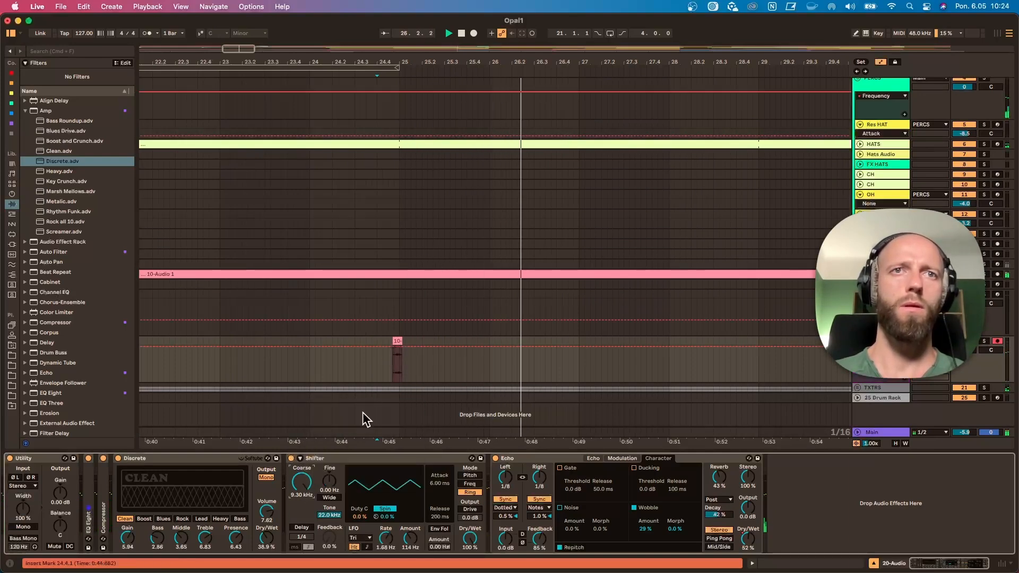
{"action": "right_click", "coordinate": [292, 458]}
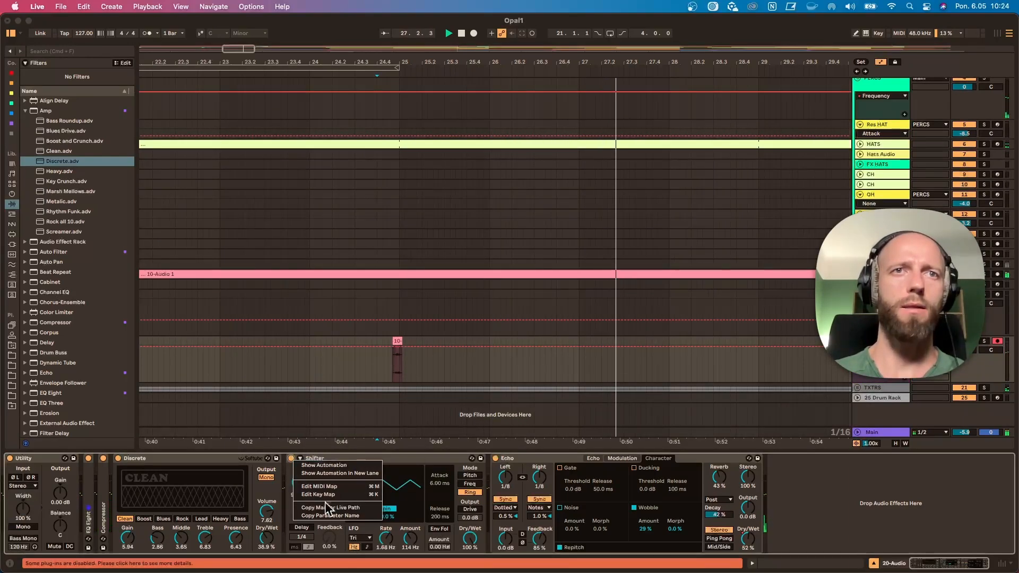
{"action": "left_click", "coordinate": [329, 464]}
Automate the Shifter off around the short clip at bar 25, back on around 25.3, and play from 24.1.
{"action": "left_click", "coordinate": [357, 353]}
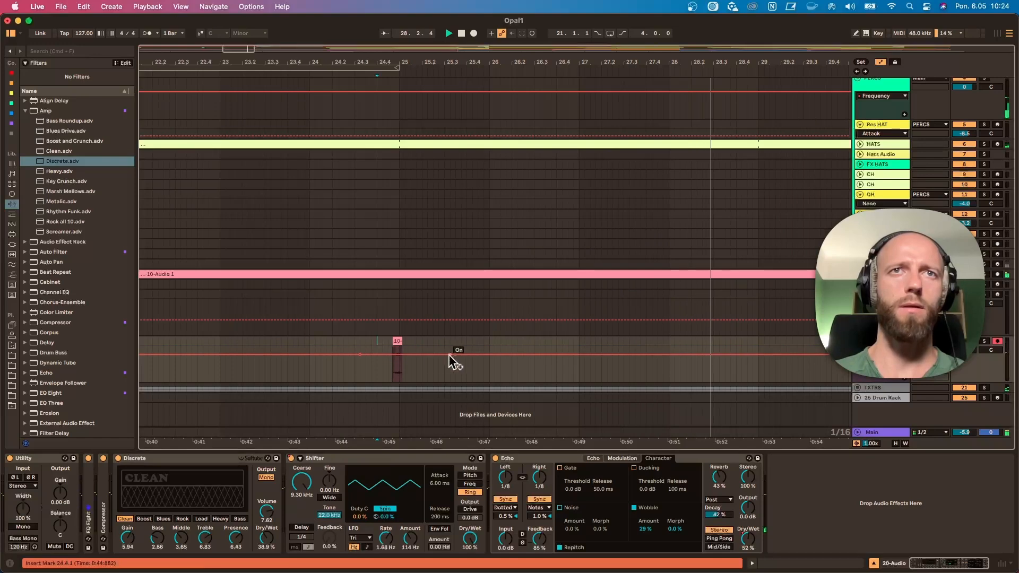
{"action": "left_click_drag", "start_coordinate": [449, 355], "coordinate": [439, 373]}
{"action": "key", "text": "super+z"}
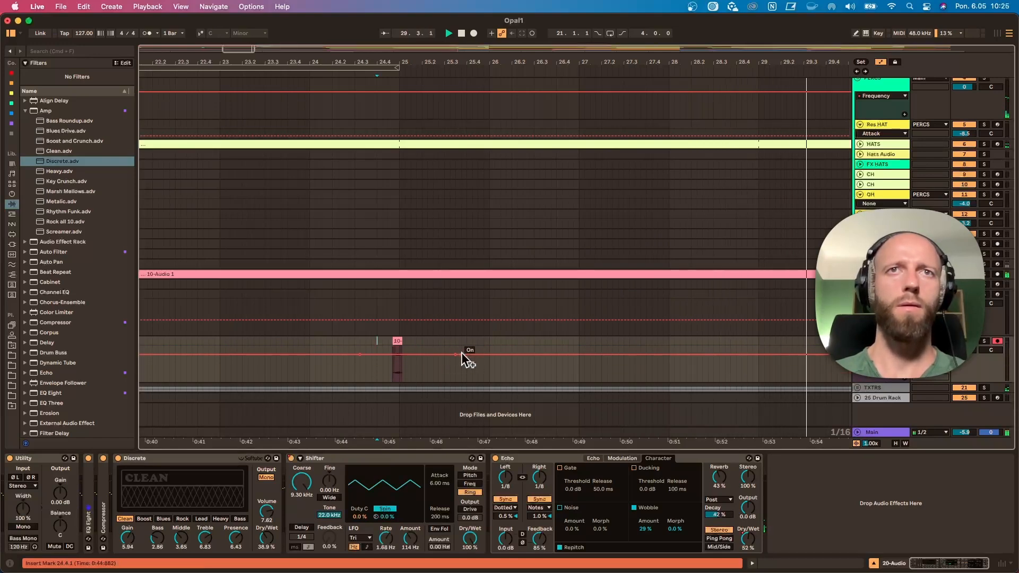
{"action": "left_click_drag", "start_coordinate": [378, 354], "coordinate": [376, 372]}
{"action": "left_click", "coordinate": [316, 375]}
{"action": "key", "text": "space"}
{"action": "key", "text": "space"}
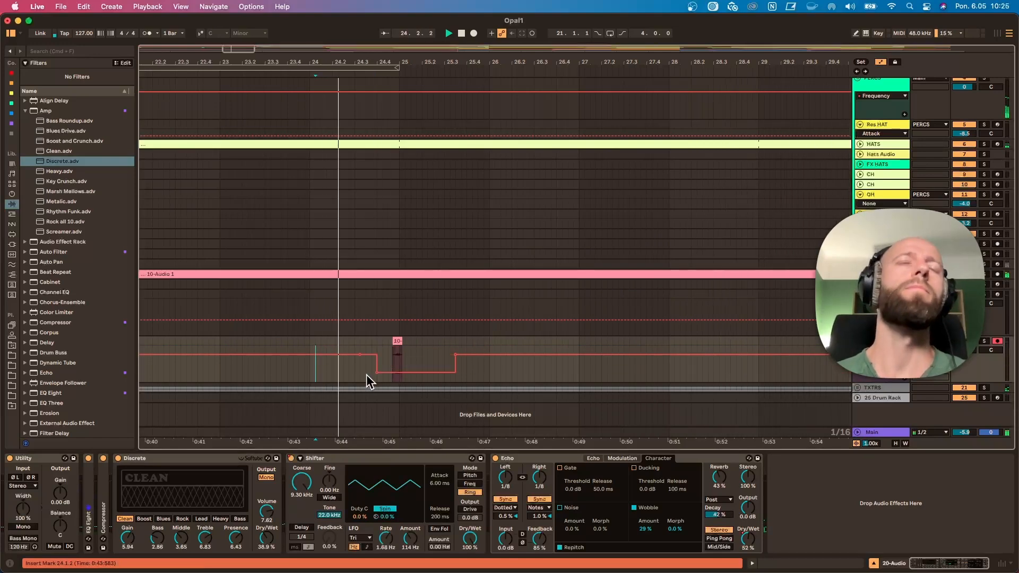
Copy the two-bar section with the short clip and its Shifter automation from bar 24 to bar 64.
{"action": "left_click_drag", "start_coordinate": [444, 65], "coordinate": [404, 5]}
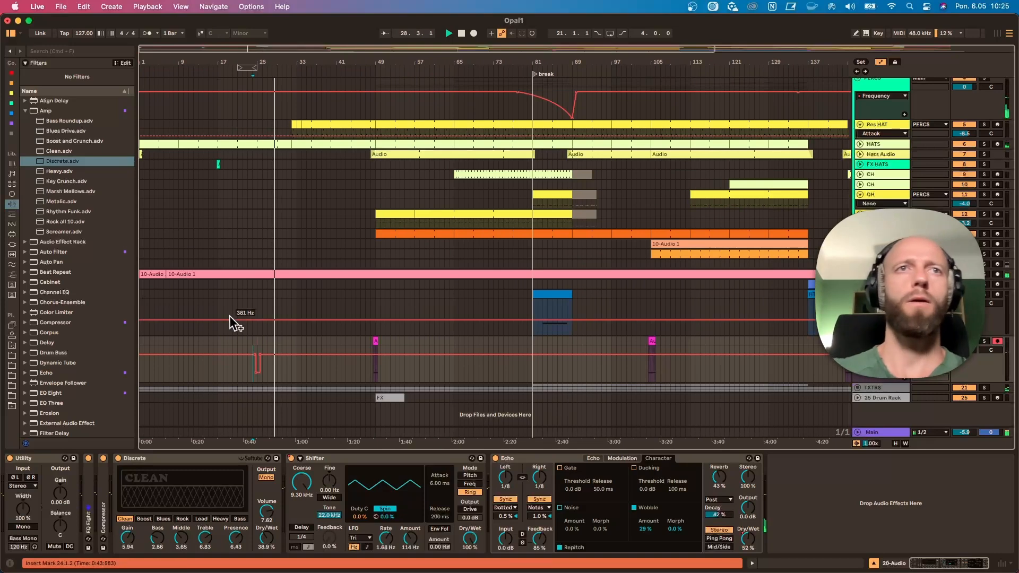
{"action": "left_click_drag", "start_coordinate": [398, 63], "coordinate": [398, 85]}
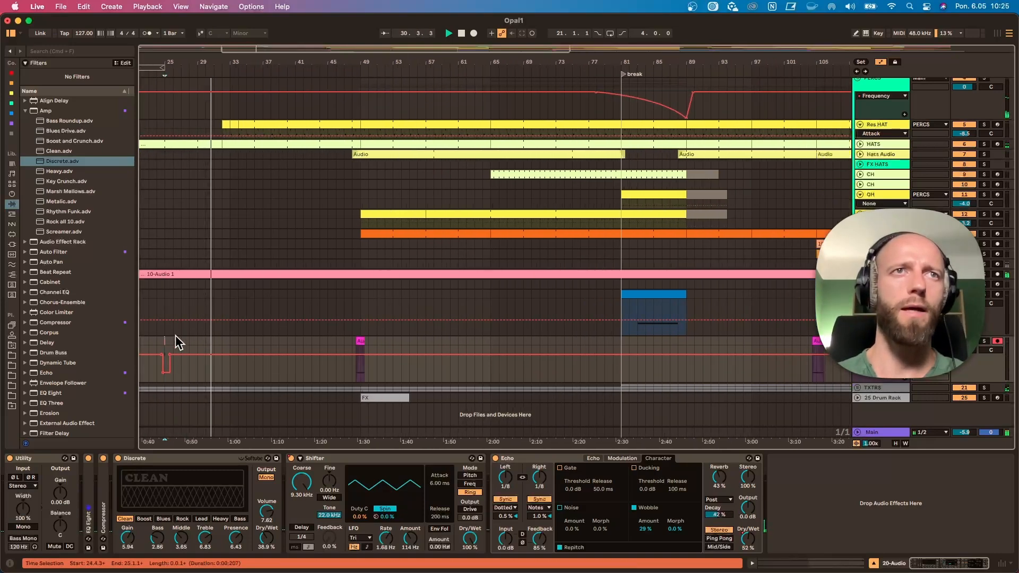
{"action": "mouse_move", "coordinate": [174, 341]}
{"action": "left_mouse_down"}
{"action": "mouse_move", "coordinate": [144, 353]}
{"action": "mouse_move", "coordinate": [165, 357]}
{"action": "left_mouse_up"}
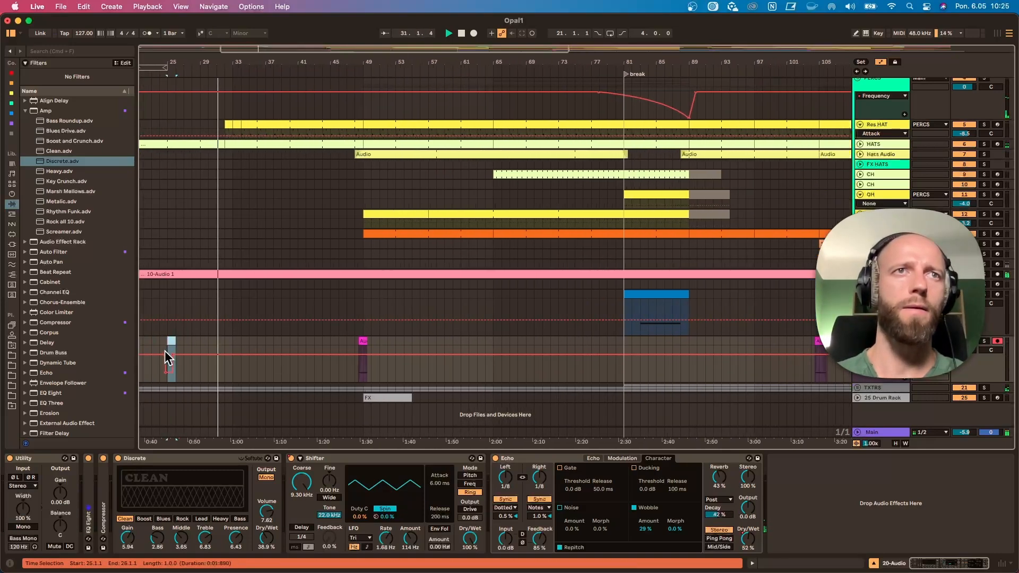
{"action": "left_click", "coordinate": [488, 344]}
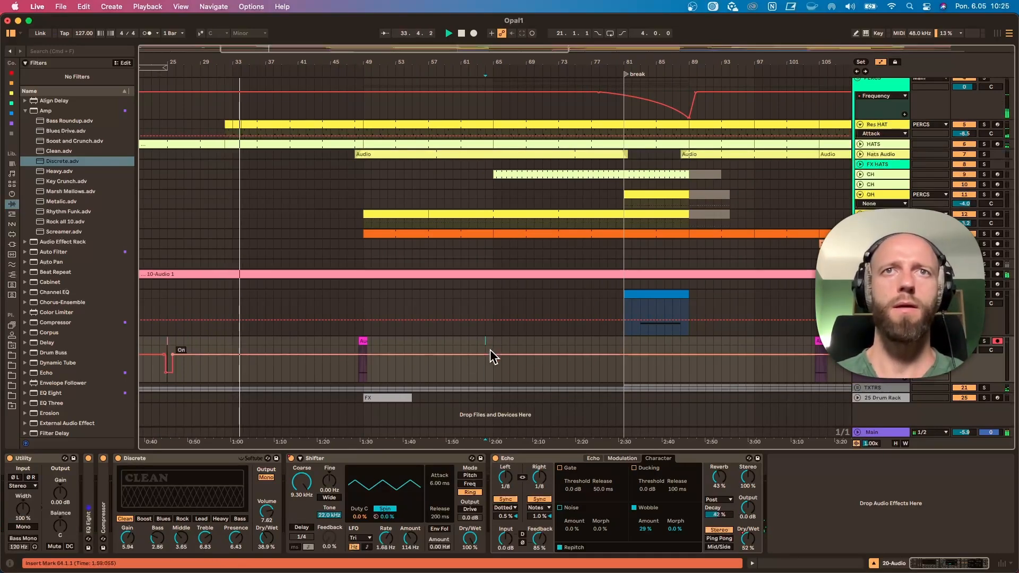
{"action": "key", "text": "cmd+v"}
{"action": "left_click_drag", "start_coordinate": [493, 59], "coordinate": [504, 117]}
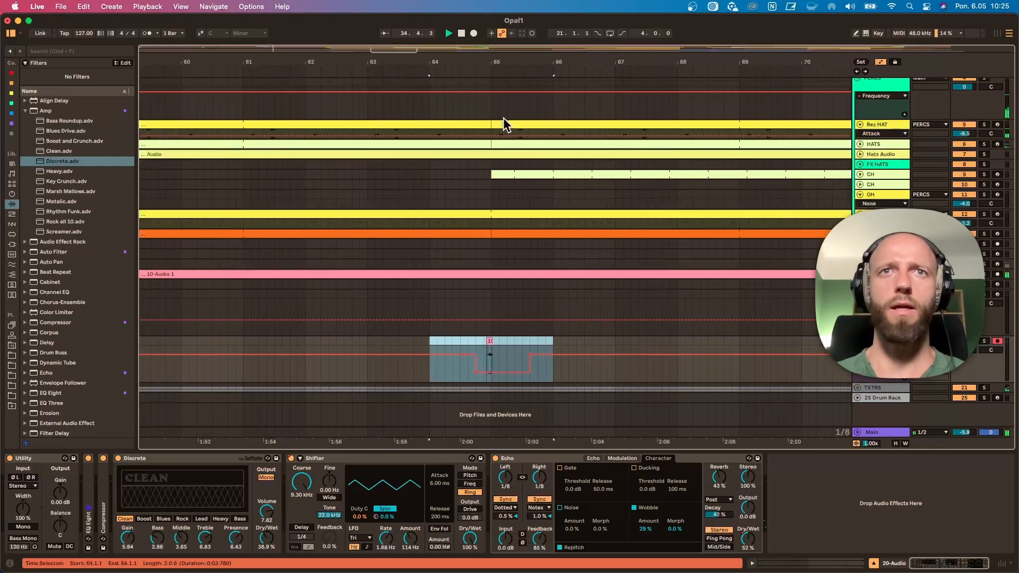
Open the clip copied near bar 65, extend its end to about 65.1.2 and play it.
{"action": "double_click", "coordinate": [489, 341]}
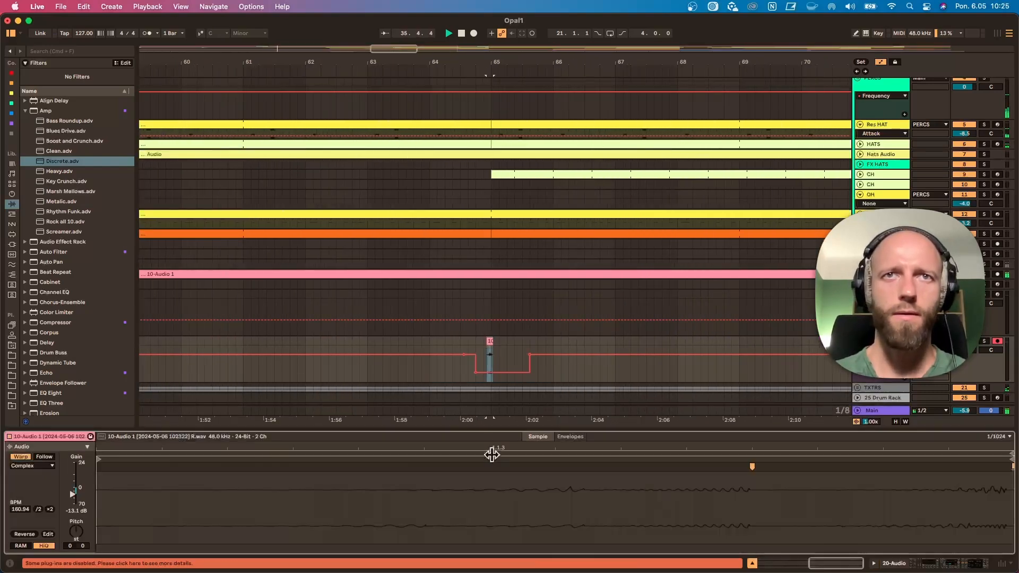
{"action": "left_click_drag", "start_coordinate": [498, 449], "coordinate": [741, 433]}
{"action": "left_click_drag", "start_coordinate": [536, 460], "coordinate": [199, 470]}
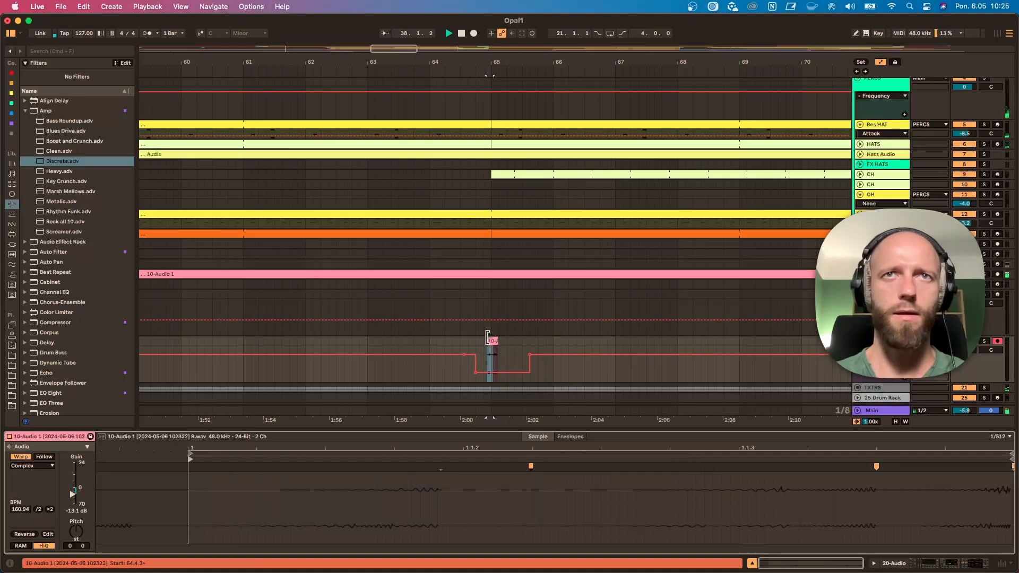
{"action": "left_click_drag", "start_coordinate": [495, 341], "coordinate": [495, 341]}
{"action": "left_click", "coordinate": [483, 357]}
{"action": "key", "text": "space"}
{"action": "key", "text": "space"}
{"action": "key", "text": "space"}
{"action": "key", "text": "space"}
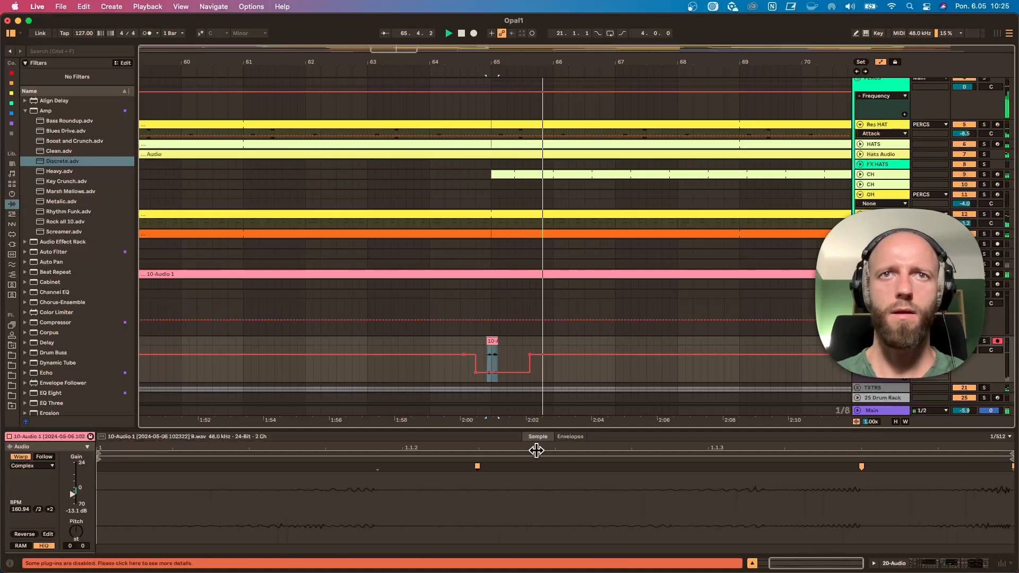
Remove the Shifter's off section around bar 65 and play from just before the copied clip.
{"action": "left_click_drag", "start_coordinate": [537, 448], "coordinate": [537, 436]}
{"action": "left_click", "coordinate": [475, 373]}
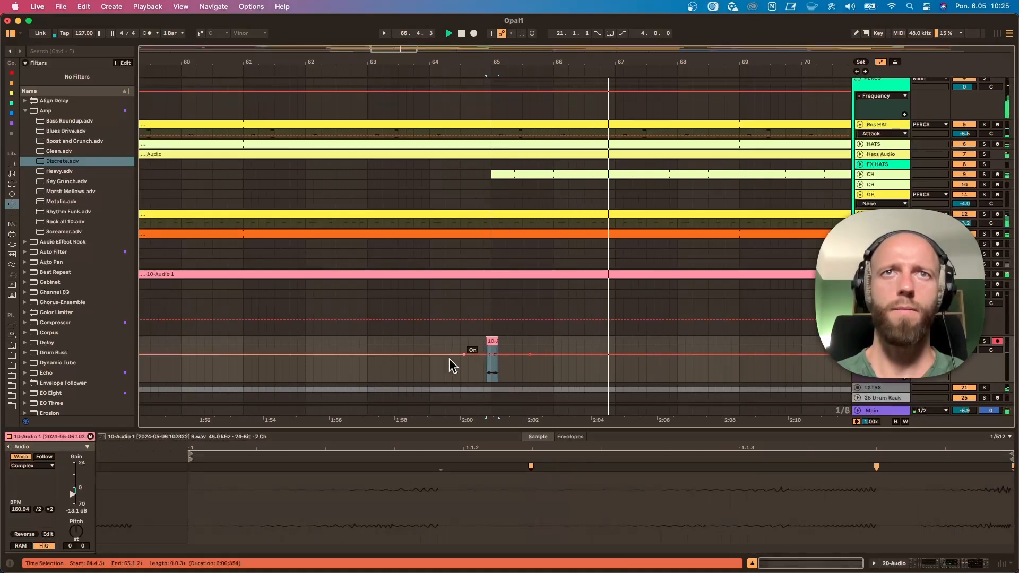
{"action": "left_click", "coordinate": [461, 369]}
{"action": "key", "text": "space"}
{"action": "key", "text": "space"}
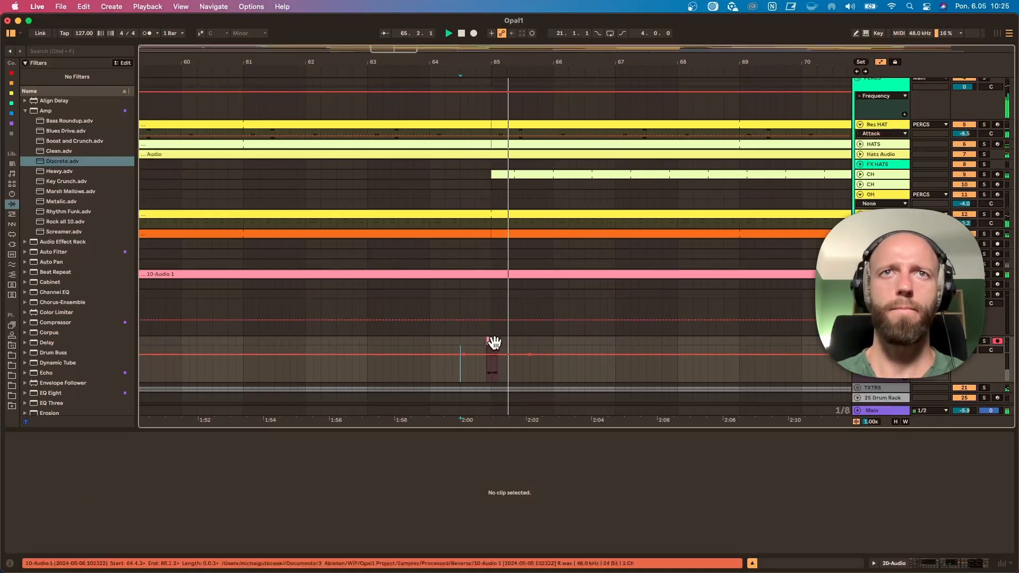
Shorten the copied clip so it ends at 65.1.1 and play from just before it.
{"action": "left_click_drag", "start_coordinate": [496, 341], "coordinate": [490, 341]}
{"action": "left_click", "coordinate": [491, 343]}
{"action": "key", "text": "space"}
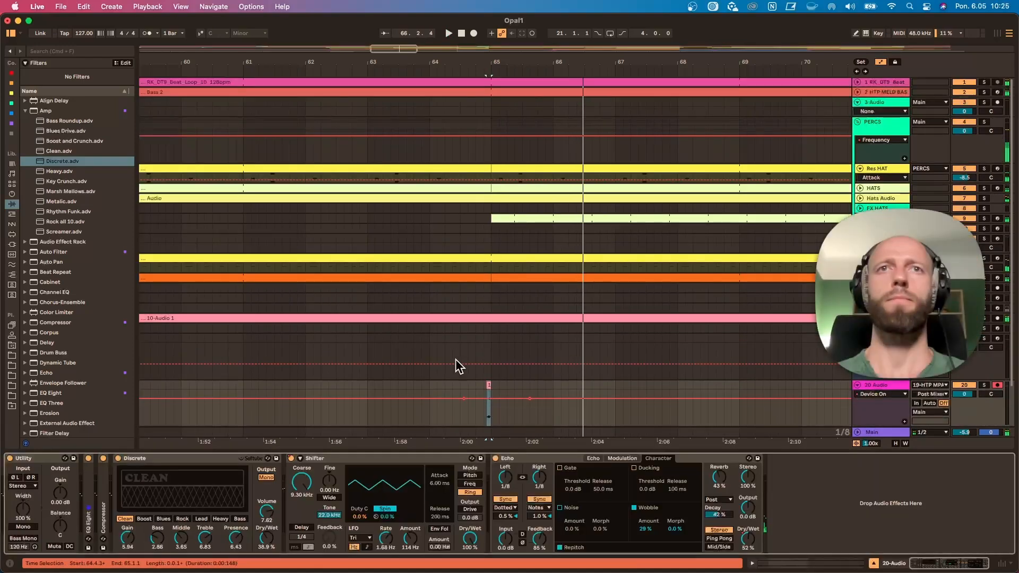
{"action": "left_click", "coordinate": [454, 391]}
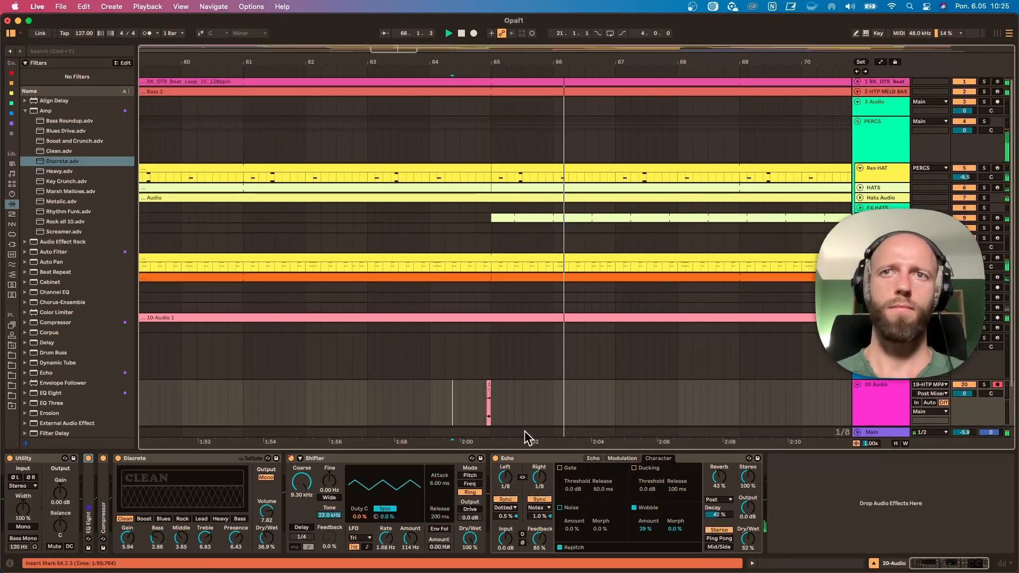
{"action": "key", "text": "space"}
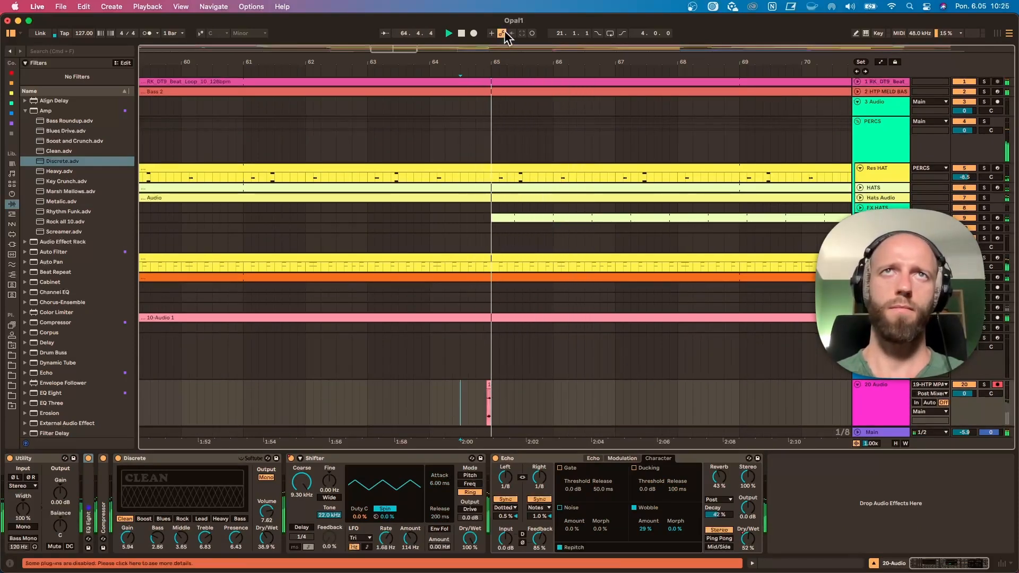
Adjust the copied clip to span from about 64.4.4 to just past 65.1.2, and play it.
{"action": "left_click_drag", "start_coordinate": [487, 68], "coordinate": [496, 186]}
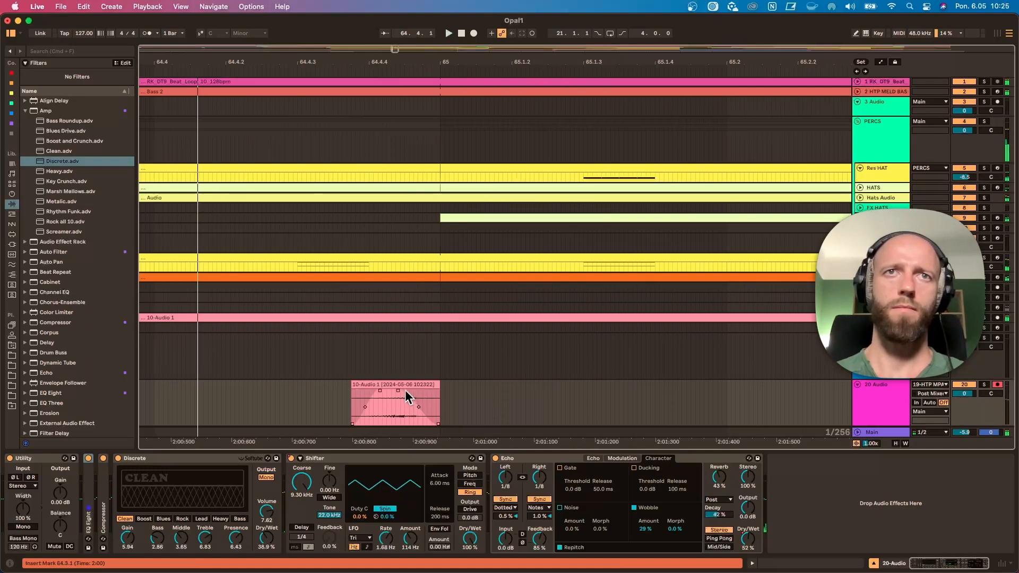
{"action": "left_click_drag", "start_coordinate": [408, 398], "coordinate": [521, 383]}
{"action": "key", "text": "space"}
{"action": "key", "text": "space"}
Play from just before the copied clip and extend its sample end so the clip runs nearly to 65.1.3.
{"action": "left_click", "coordinate": [329, 402]}
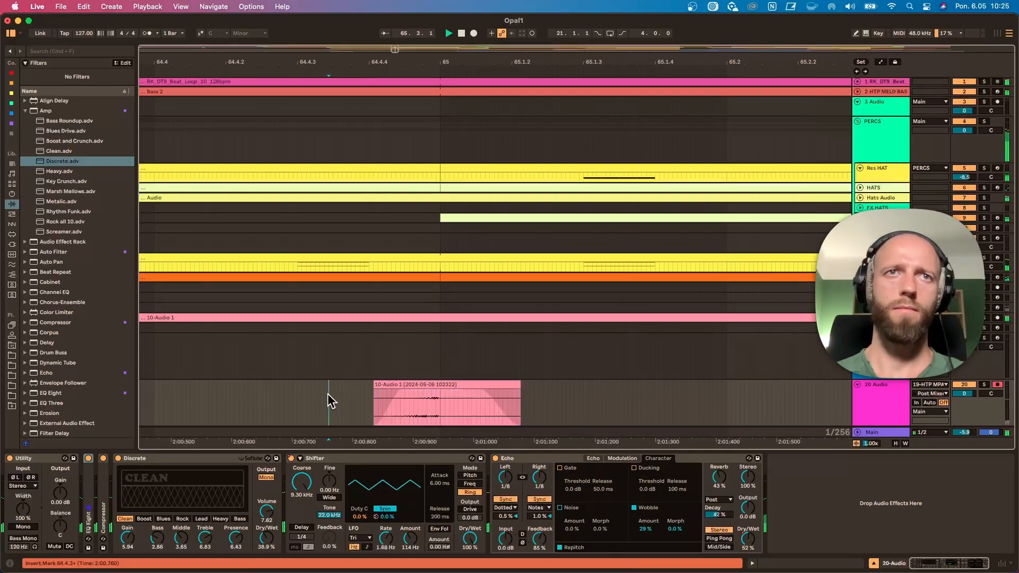
{"action": "left_click", "coordinate": [414, 395]}
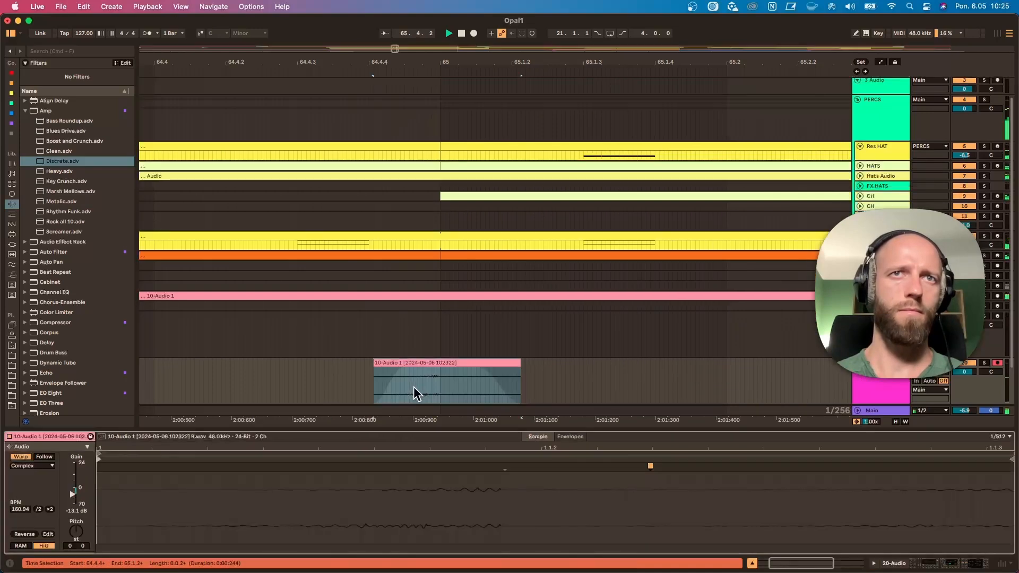
{"action": "left_click_drag", "start_coordinate": [486, 443], "coordinate": [483, 411]}
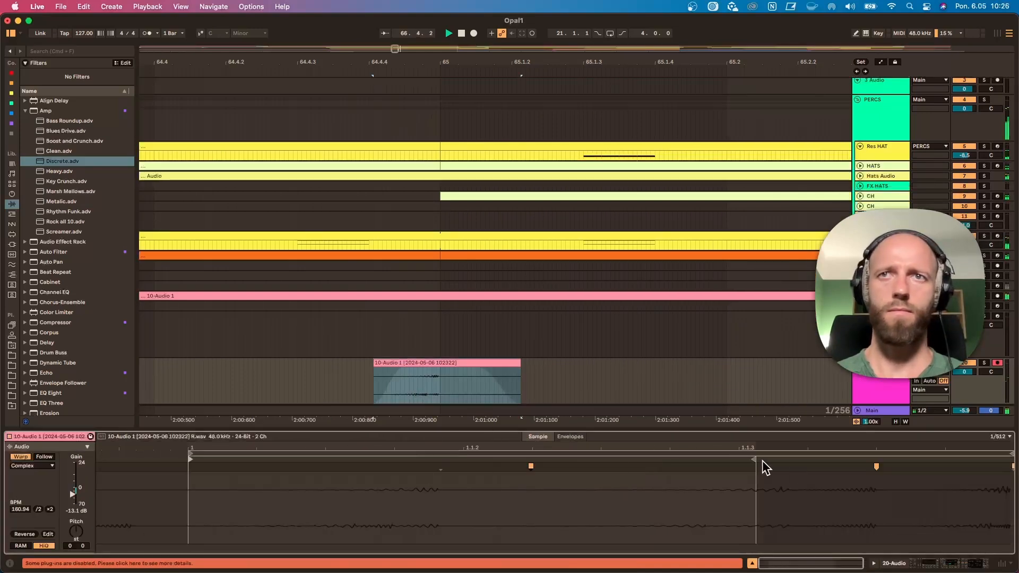
{"action": "left_click_drag", "start_coordinate": [746, 459], "coordinate": [961, 459]}
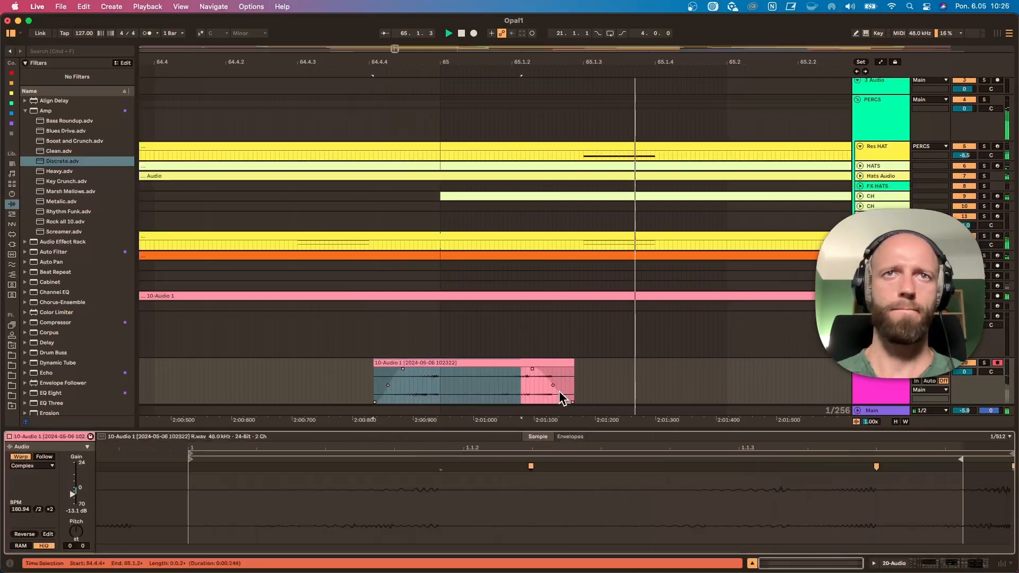
Move the copied clip to start just after 64.4.3 and pull its later warp marker to just before 1.1.3.
{"action": "left_click_drag", "start_coordinate": [561, 364], "coordinate": [489, 376]}
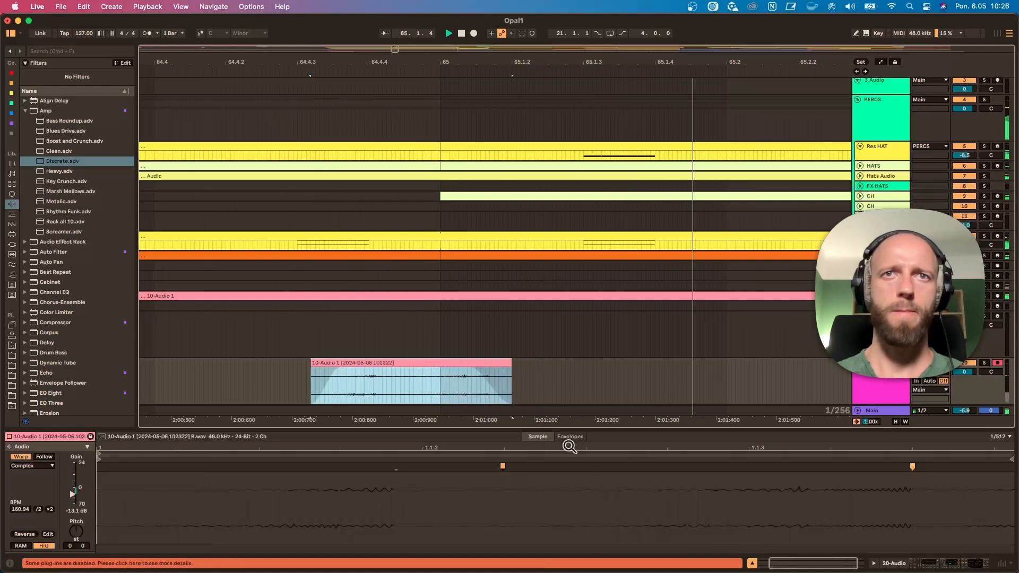
{"action": "left_click", "coordinate": [542, 478]}
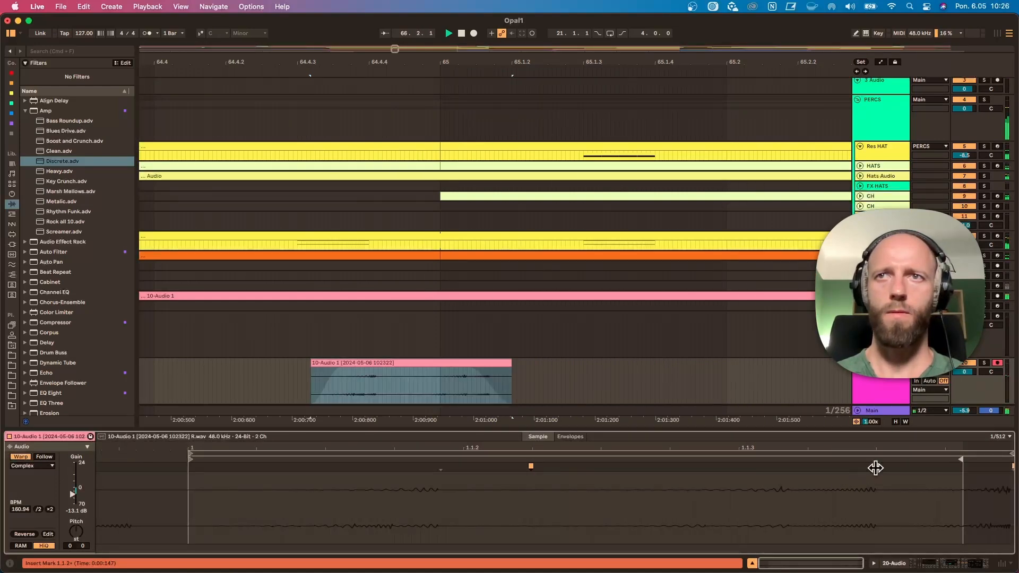
{"action": "left_click", "coordinate": [789, 469]}
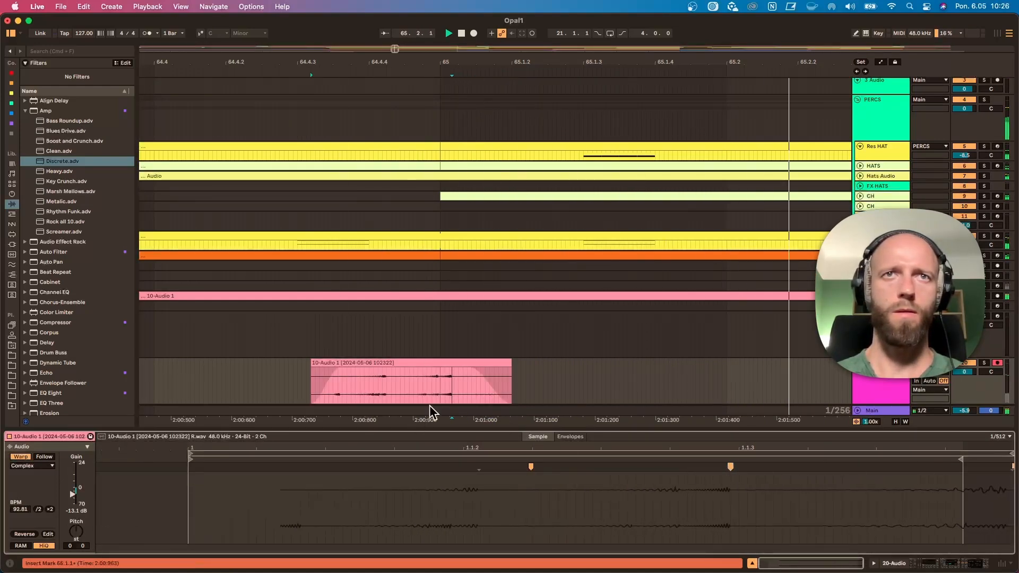
Pull the copied clip's later warp marker further toward 1.1.2 and nudge the clip to start just after 64.4.3, playing it to check.
{"action": "left_click_drag", "start_coordinate": [444, 365], "coordinate": [431, 368]}
{"action": "key", "text": "space"}
{"action": "key", "text": "space"}
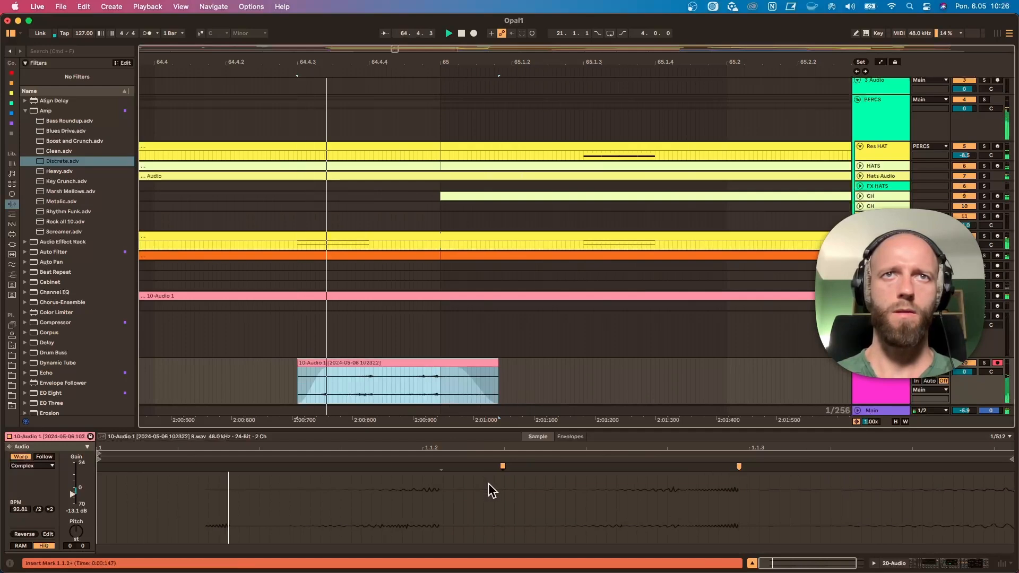
{"action": "left_click_drag", "start_coordinate": [741, 470], "coordinate": [667, 468]}
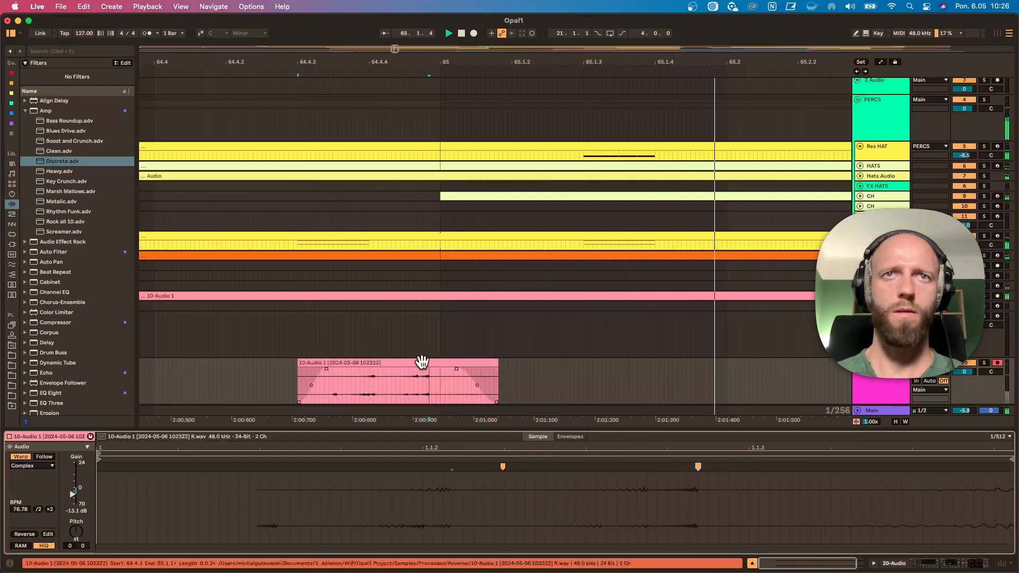
{"action": "left_click_drag", "start_coordinate": [425, 366], "coordinate": [444, 374]}
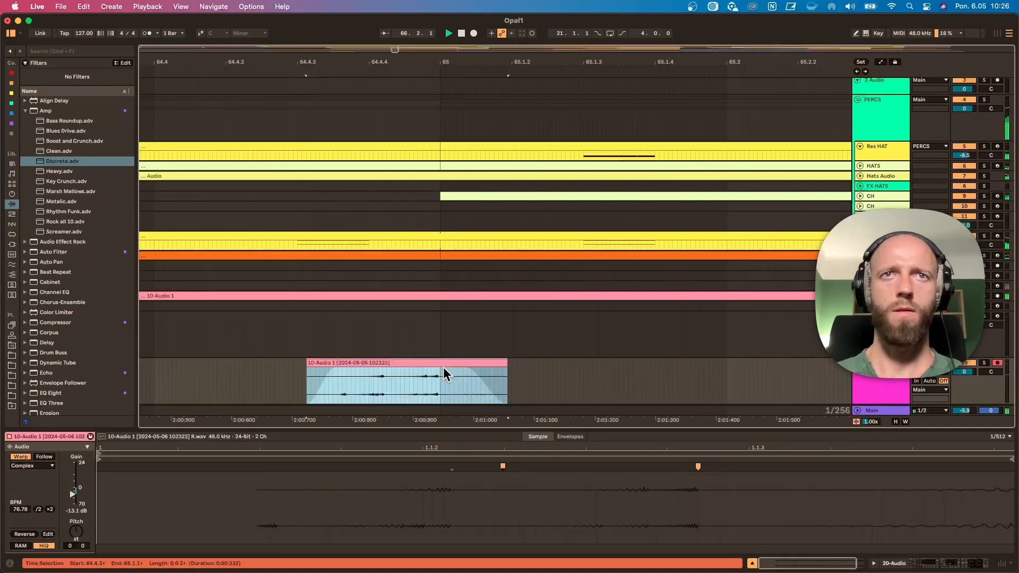
Lower the copied clip's gain to -23.2 dB.
{"action": "double_click", "coordinate": [884, 386]}
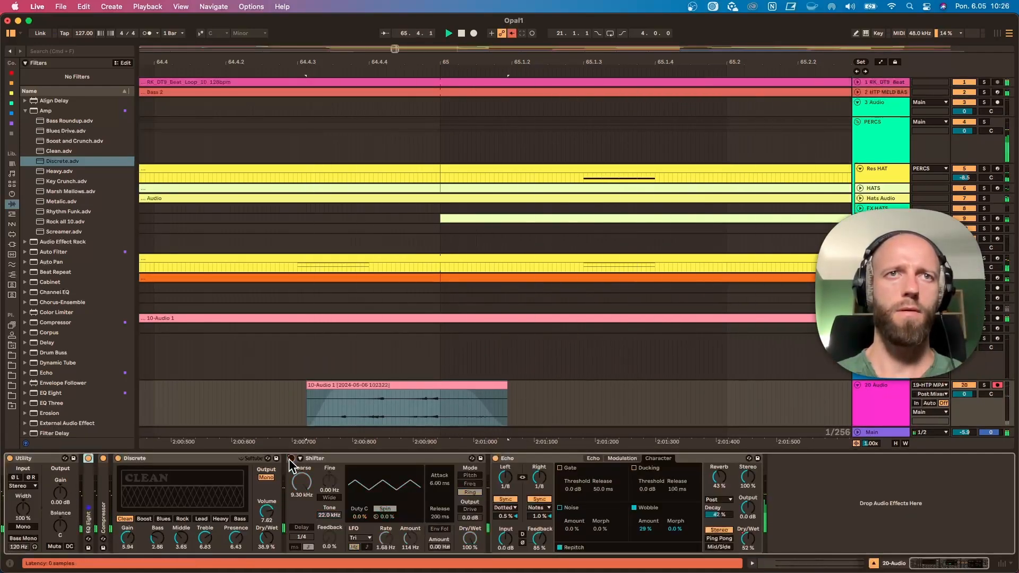
{"action": "left_click", "coordinate": [341, 408]}
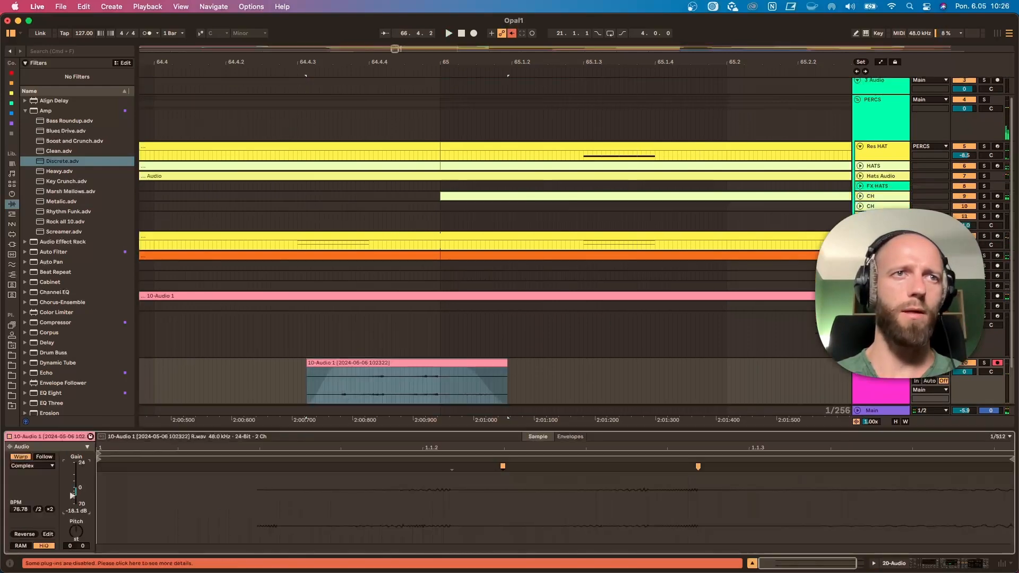
{"action": "double_click", "coordinate": [416, 370]}
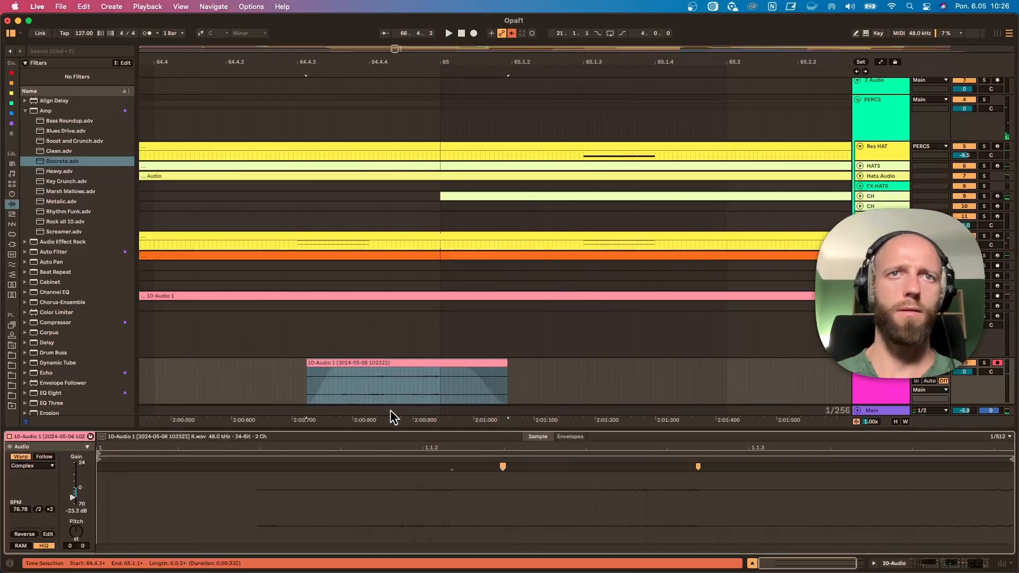
Automate the 20 Audio track's Shifter off from just before the copied clip to beyond 65.1.3, with automation arm disabled, and play the passage.
{"action": "left_click", "coordinate": [872, 389]}
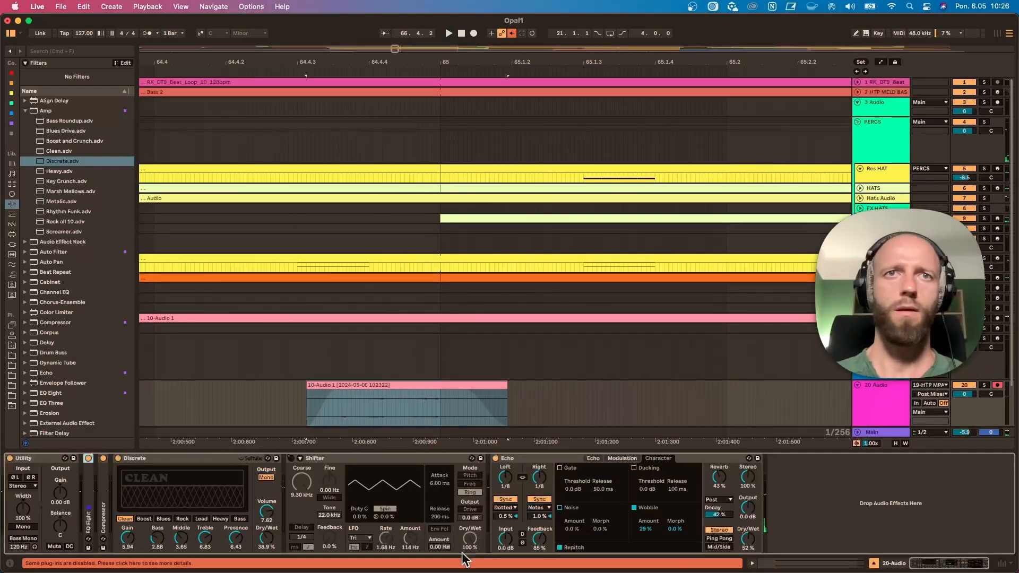
{"action": "right_click", "coordinate": [291, 463]}
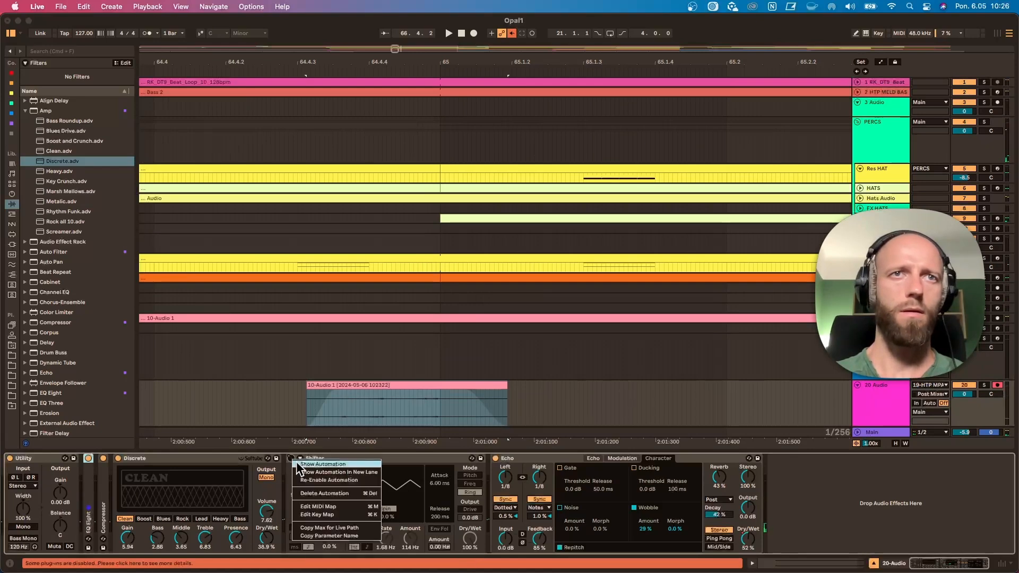
{"action": "left_click", "coordinate": [329, 465]}
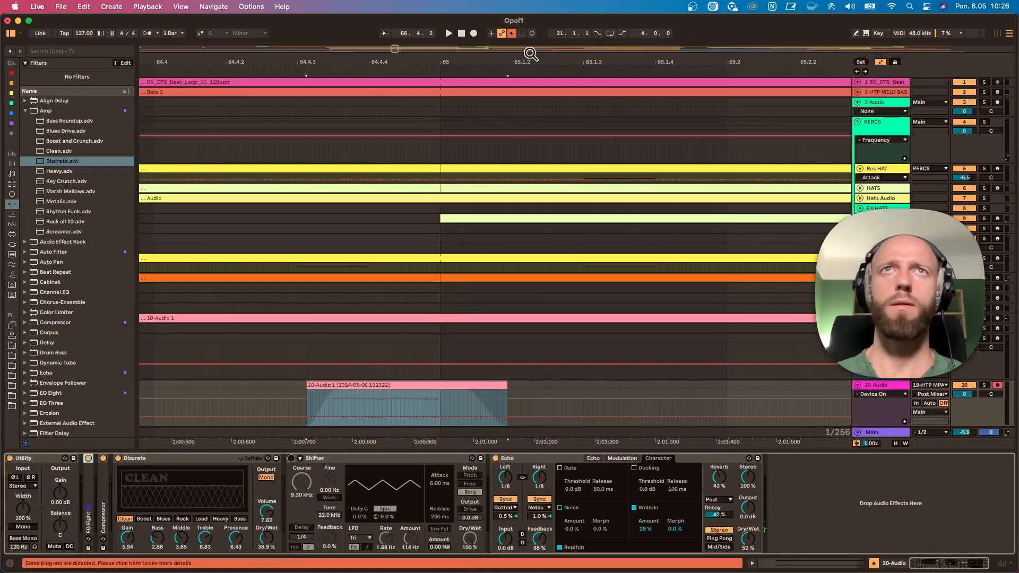
{"action": "left_click", "coordinate": [513, 33]}
{"action": "left_click", "coordinate": [274, 399]}
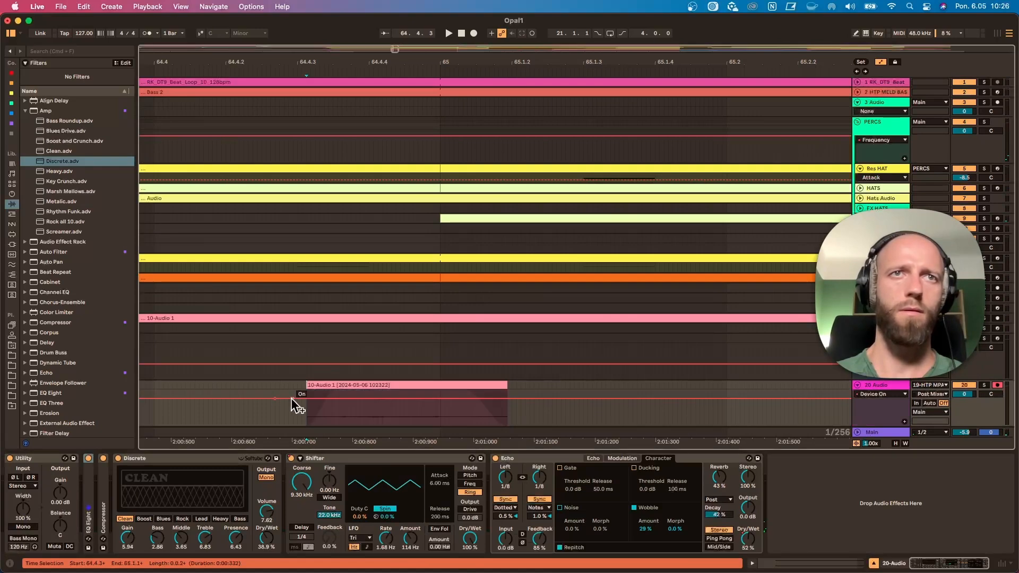
{"action": "left_click_drag", "start_coordinate": [293, 399], "coordinate": [294, 417]}
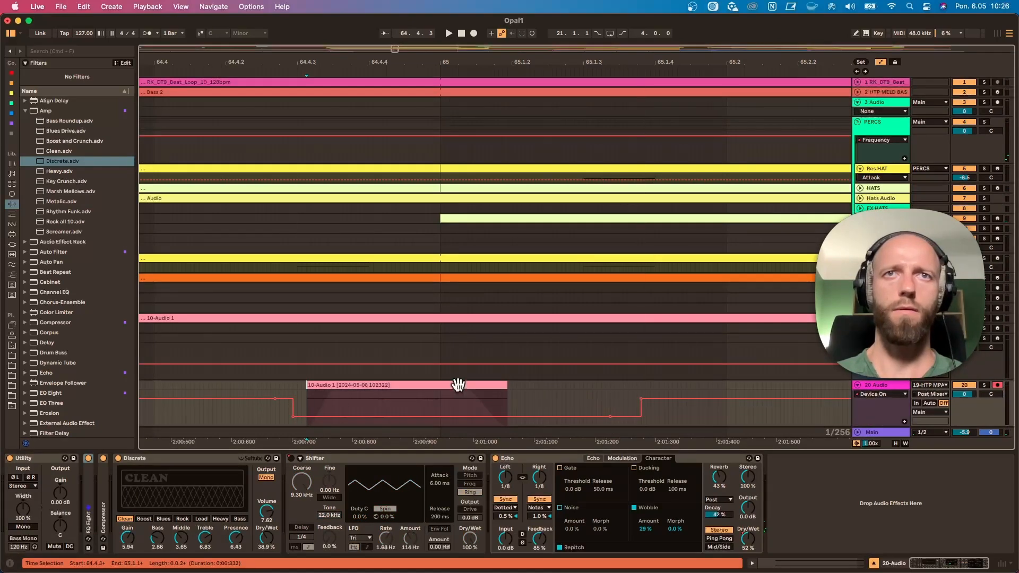
{"action": "left_click", "coordinate": [168, 412]}
{"action": "key", "text": "space"}
{"action": "mouse_move", "coordinate": [341, 63]}
{"action": "left_mouse_down"}
{"action": "mouse_move", "coordinate": [355, 4]}
{"action": "mouse_move", "coordinate": [355, 24]}
{"action": "mouse_move", "coordinate": [437, 18]}
{"action": "mouse_move", "coordinate": [448, 2]}
{"action": "left_mouse_up"}
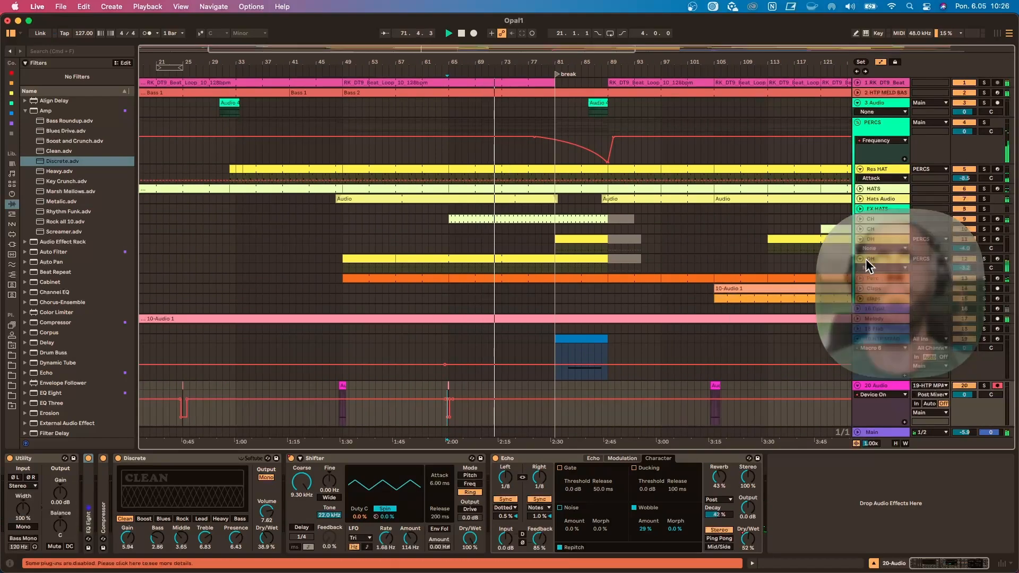
Unfold the Hats Audio track, enlarge the Res HAT track, and hide the automation across the wider arrangement.
{"action": "left_click", "coordinate": [865, 259]}
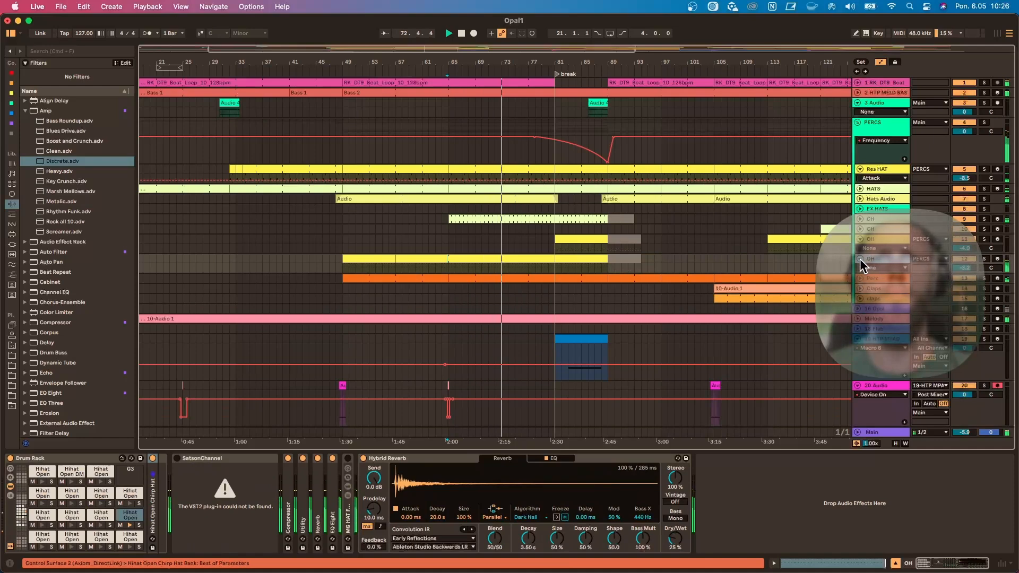
{"action": "left_click", "coordinate": [860, 200]}
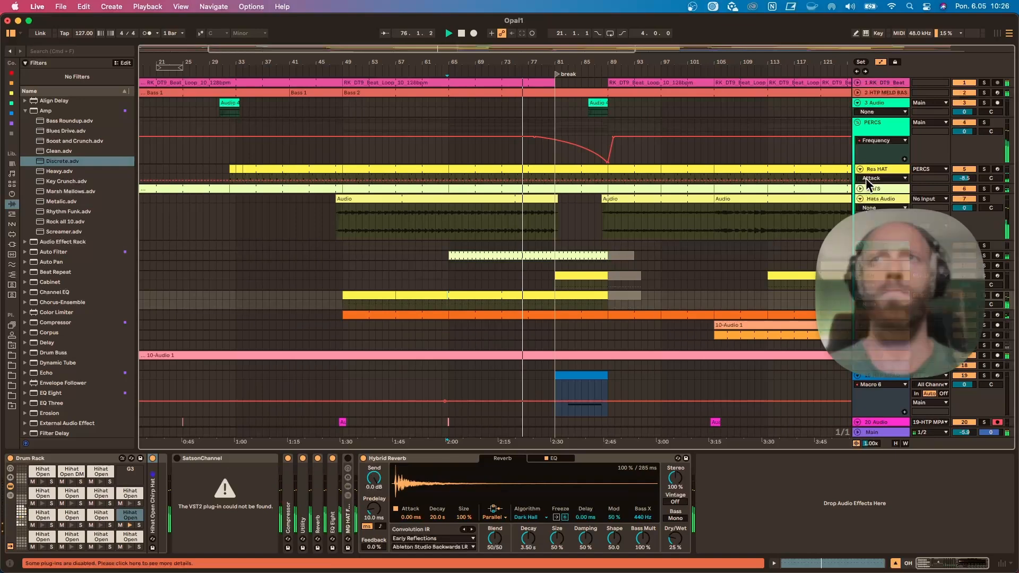
{"action": "left_click_drag", "start_coordinate": [871, 184], "coordinate": [850, 269]}
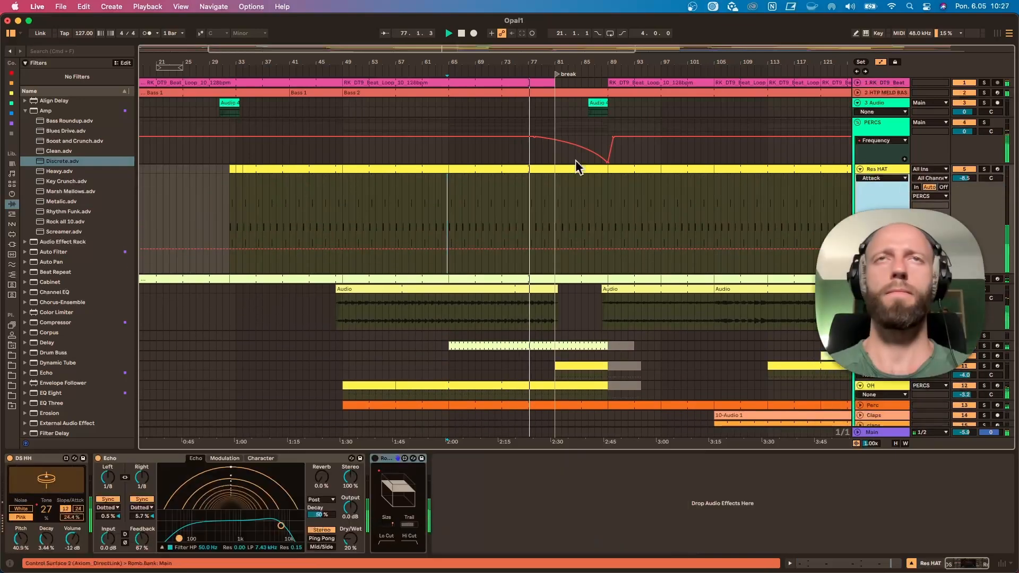
{"action": "left_click_drag", "start_coordinate": [528, 64], "coordinate": [531, 51]}
{"action": "key", "text": "a"}
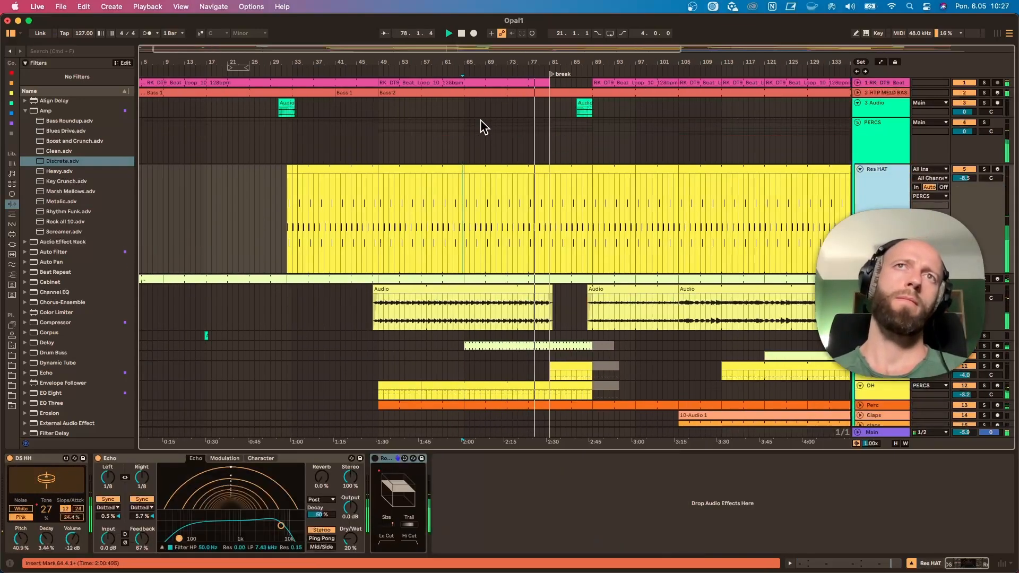
{"action": "left_click_drag", "start_coordinate": [307, 64], "coordinate": [329, 52]}
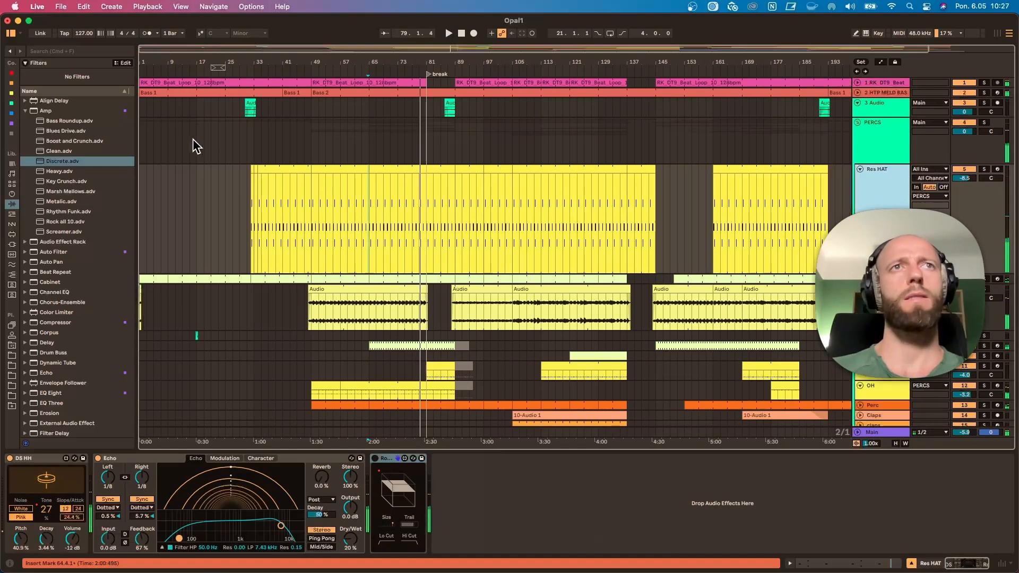
Stop playback and play the arrangement from its beginning, with the opening bars in view.
{"action": "left_click", "coordinate": [461, 33]}
{"action": "left_click", "coordinate": [462, 33]}
{"action": "key", "text": "space"}
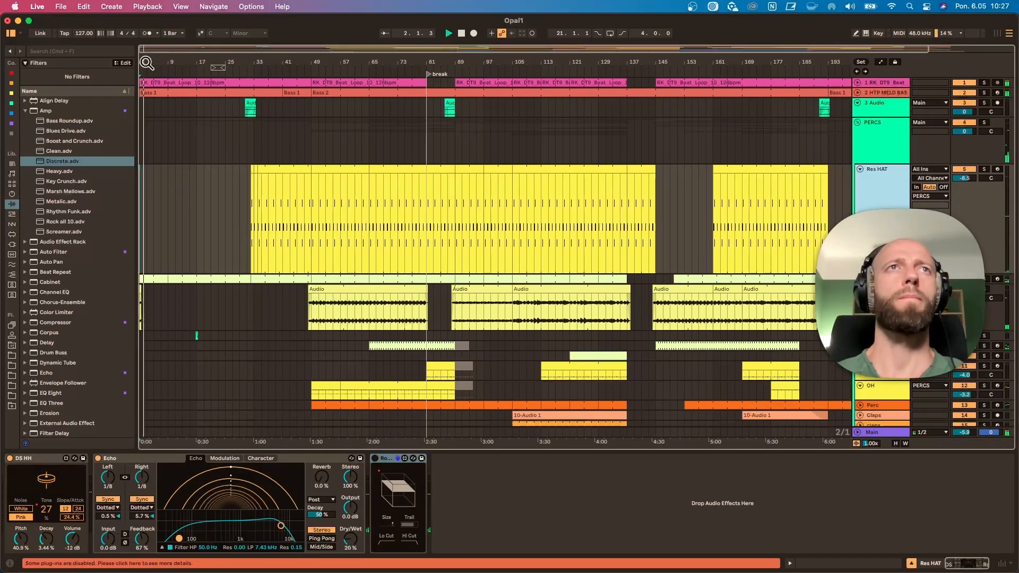
{"action": "left_click_drag", "start_coordinate": [145, 64], "coordinate": [214, 292]}
{"action": "key", "text": "space"}
{"action": "key", "text": "space"}
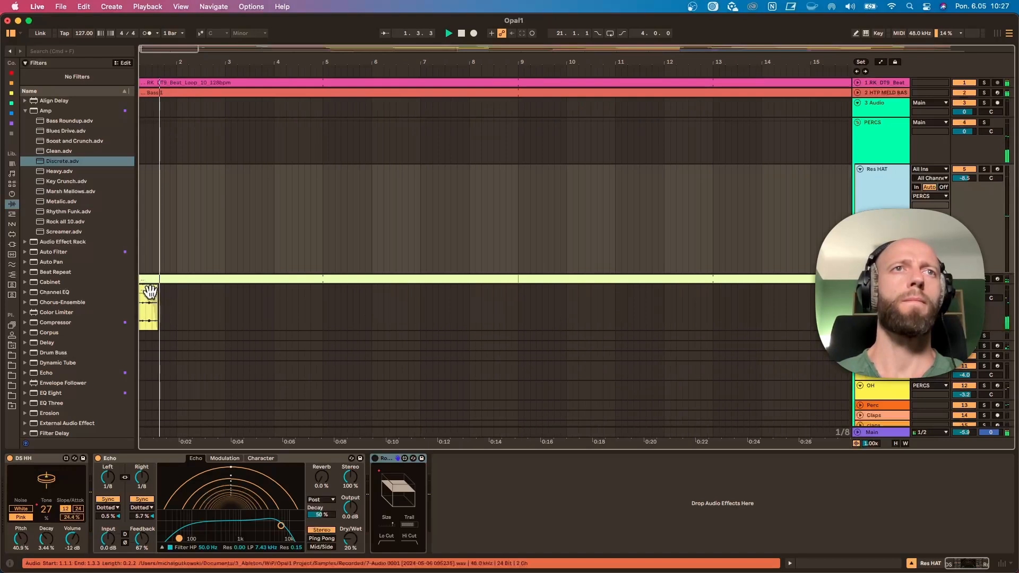
Shorten the opening Hats Audio clip to one beat, ending at 1.2.1, and move it to 9.1.1.
{"action": "left_click", "coordinate": [147, 298]}
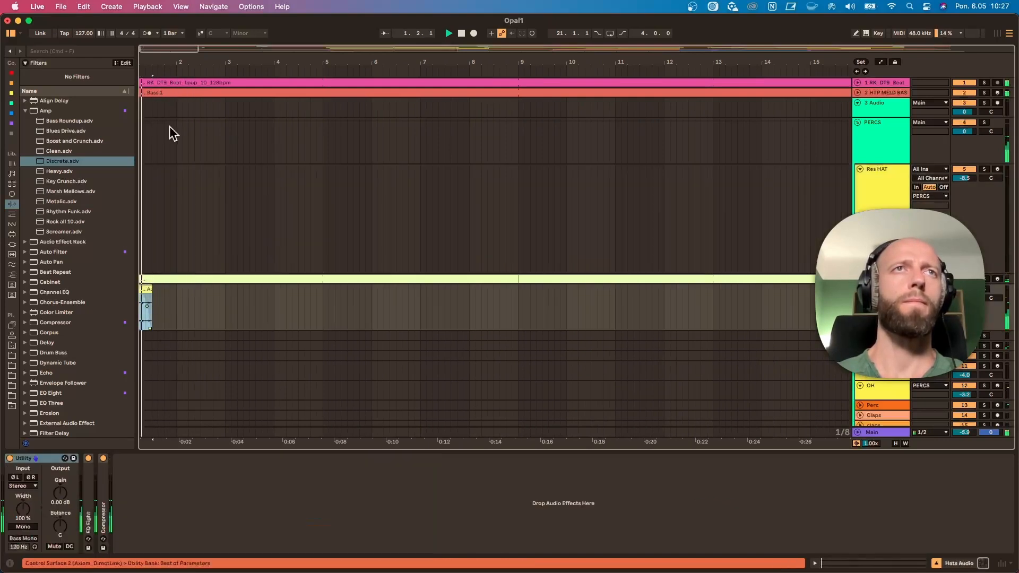
{"action": "left_click_drag", "start_coordinate": [157, 60], "coordinate": [167, 52]}
{"action": "key", "text": "space"}
{"action": "key", "text": "space"}
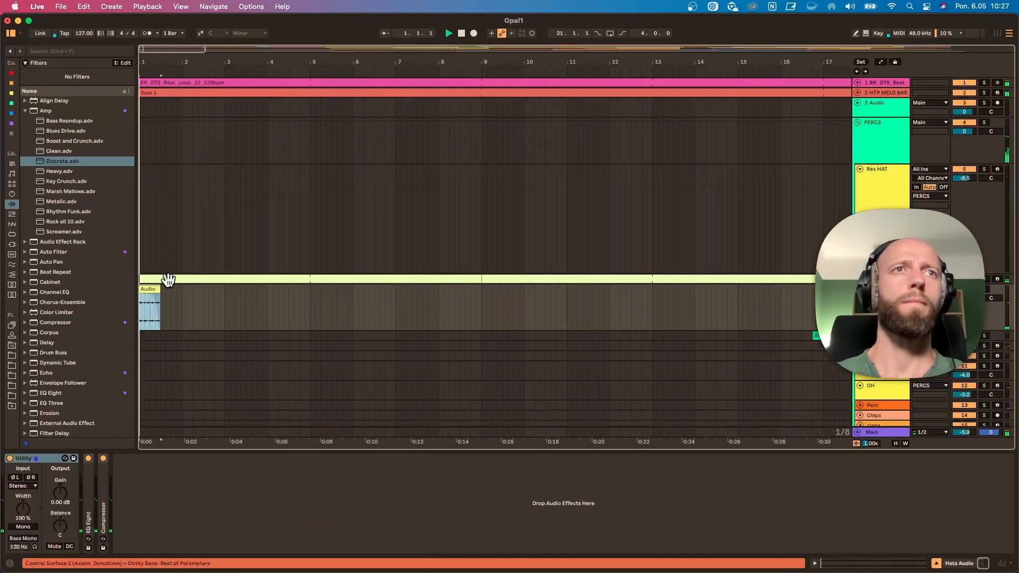
{"action": "double_click", "coordinate": [145, 293]}
{"action": "left_click_drag", "start_coordinate": [153, 300], "coordinate": [150, 301]}
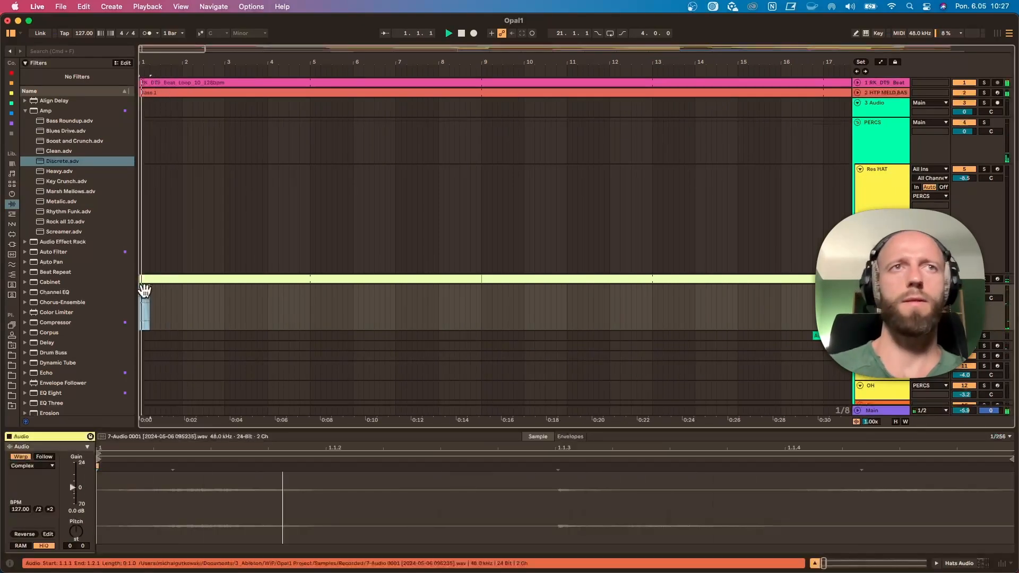
{"action": "left_click_drag", "start_coordinate": [144, 291], "coordinate": [487, 296]}
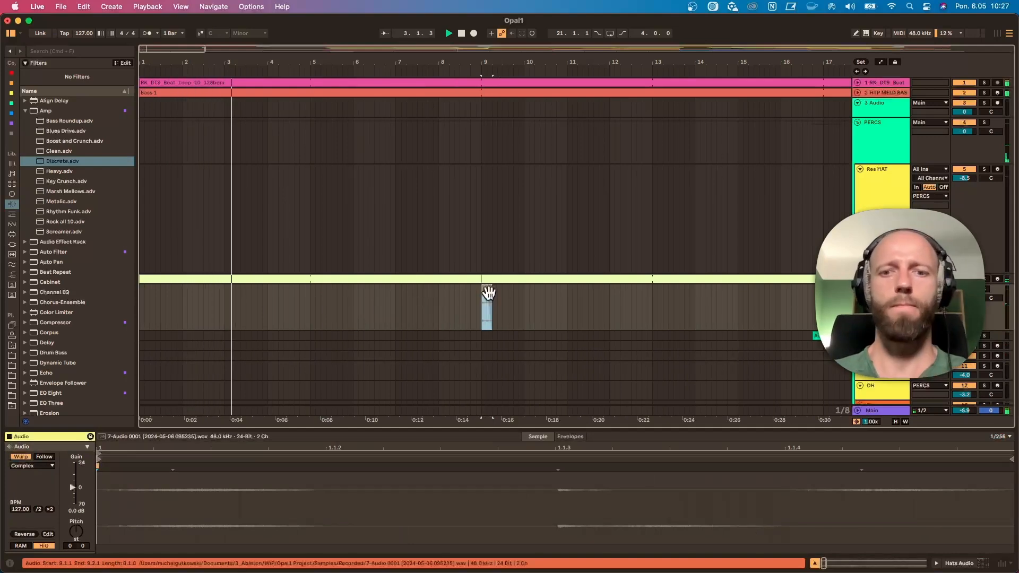
Add Echo to the Hats Audio track with Feedback at 77% and Dry/Wet at 28%.
{"action": "left_click", "coordinate": [875, 292]}
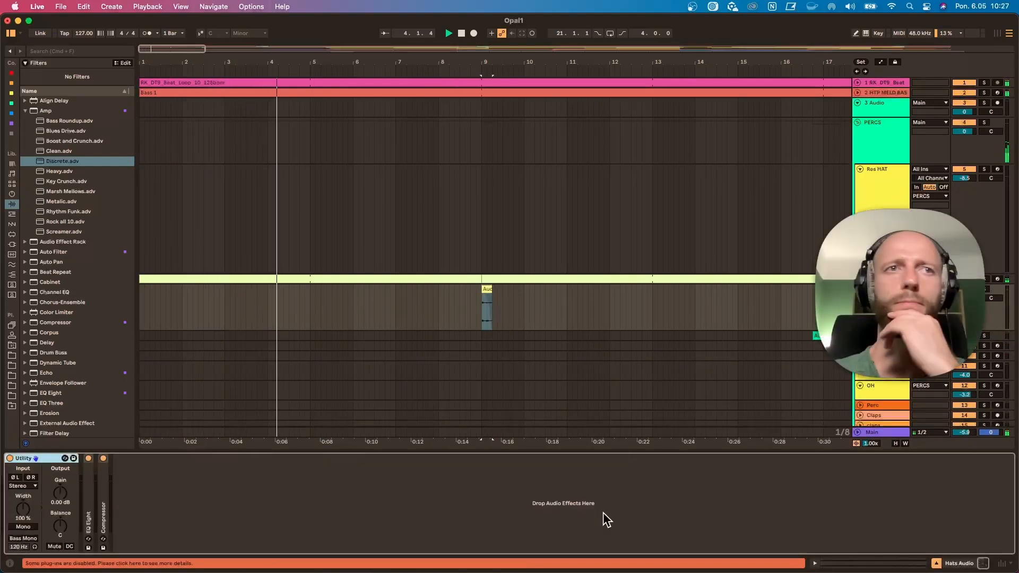
{"action": "left_click", "coordinate": [12, 124]}
{"action": "left_click_drag", "start_coordinate": [46, 113], "coordinate": [159, 499]}
{"action": "left_click_drag", "start_coordinate": [161, 540], "coordinate": [160, 511]}
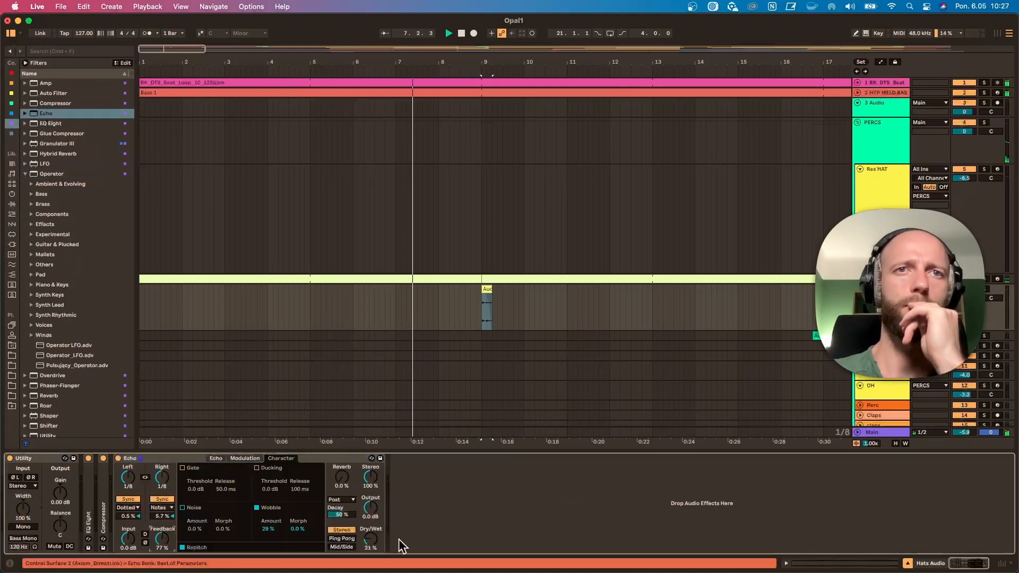
{"action": "left_click_drag", "start_coordinate": [374, 551], "coordinate": [373, 545]}
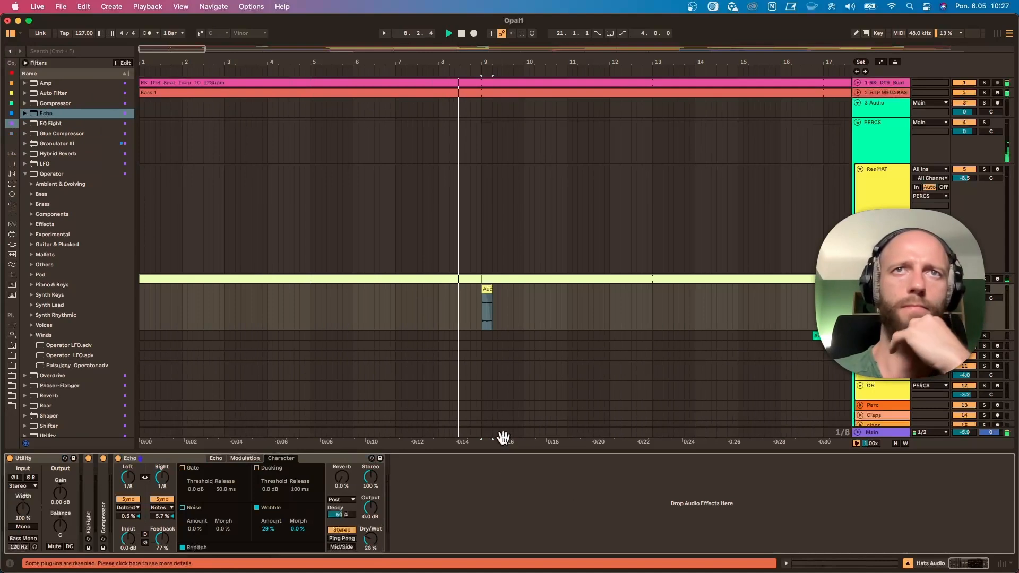
Shift the Hats Audio clip's sample start to 1.2 and resize the clip to span 8.4.1 to 9.2.1.
{"action": "left_click", "coordinate": [486, 289]}
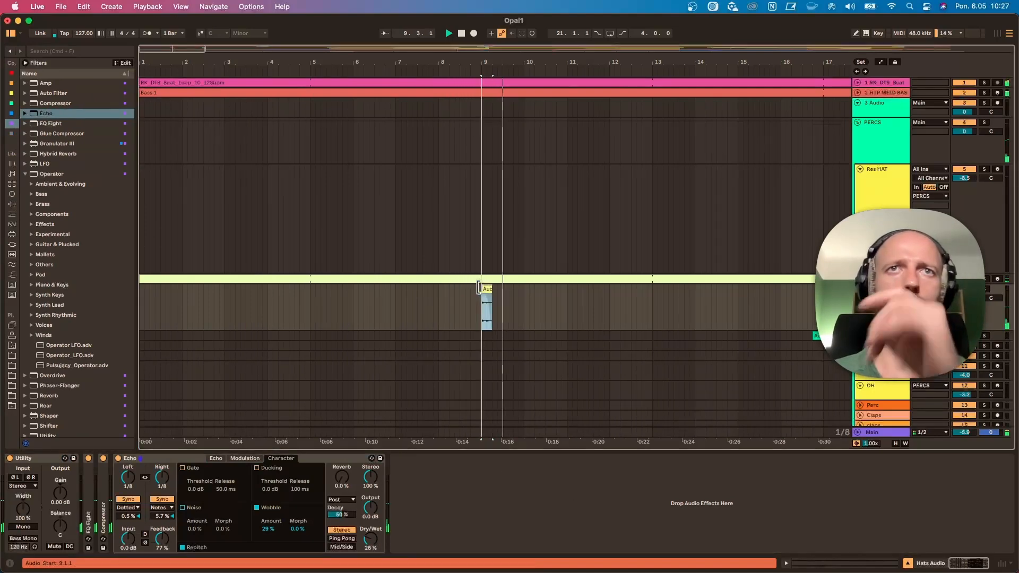
{"action": "double_click", "coordinate": [483, 296]}
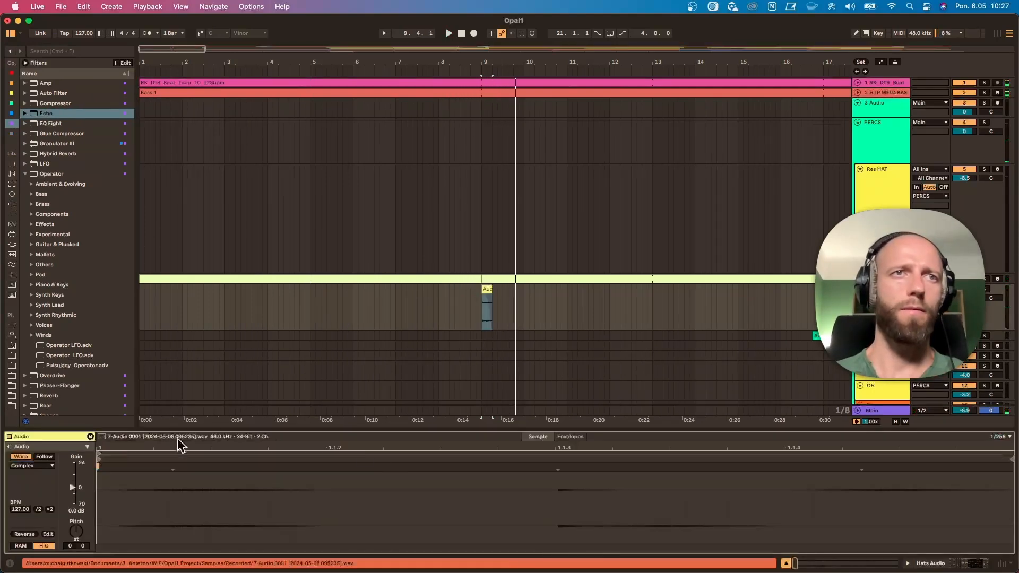
{"action": "left_click_drag", "start_coordinate": [103, 459], "coordinate": [458, 459]}
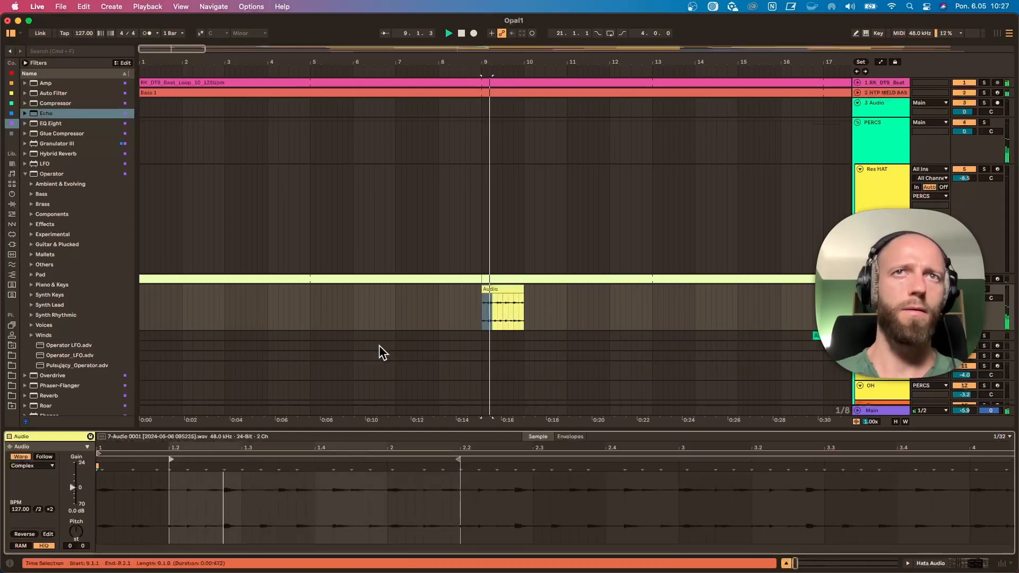
{"action": "left_click_drag", "start_coordinate": [500, 289], "coordinate": [489, 288]}
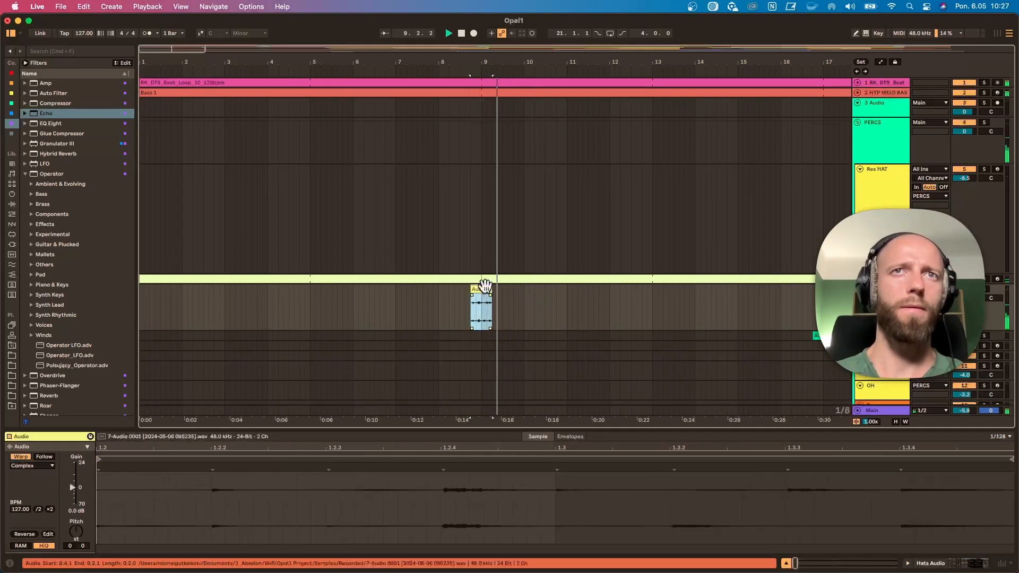
Extend the Hats Audio clip to 9.2.3, add a short fade-in, and play it from 8.4.1.
{"action": "left_click_drag", "start_coordinate": [479, 64], "coordinate": [480, 133]}
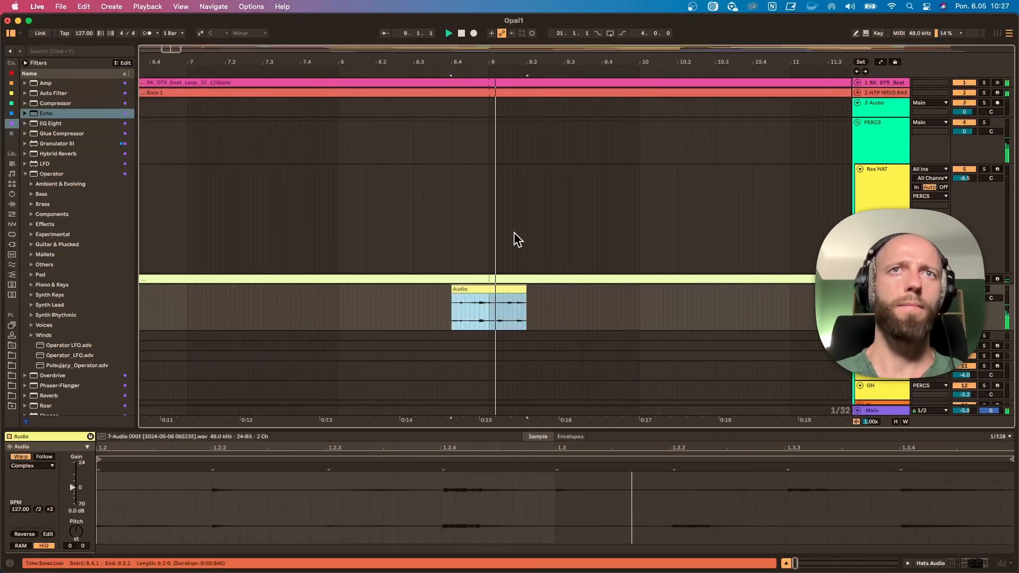
{"action": "mouse_move", "coordinate": [452, 289]}
{"action": "left_mouse_down"}
{"action": "mouse_move", "coordinate": [416, 289]}
{"action": "mouse_move", "coordinate": [479, 295]}
{"action": "mouse_move", "coordinate": [452, 291]}
{"action": "left_mouse_up"}
{"action": "key", "text": "space"}
{"action": "key", "text": "space"}
{"action": "left_click", "coordinate": [453, 292]}
{"action": "key", "text": "space"}
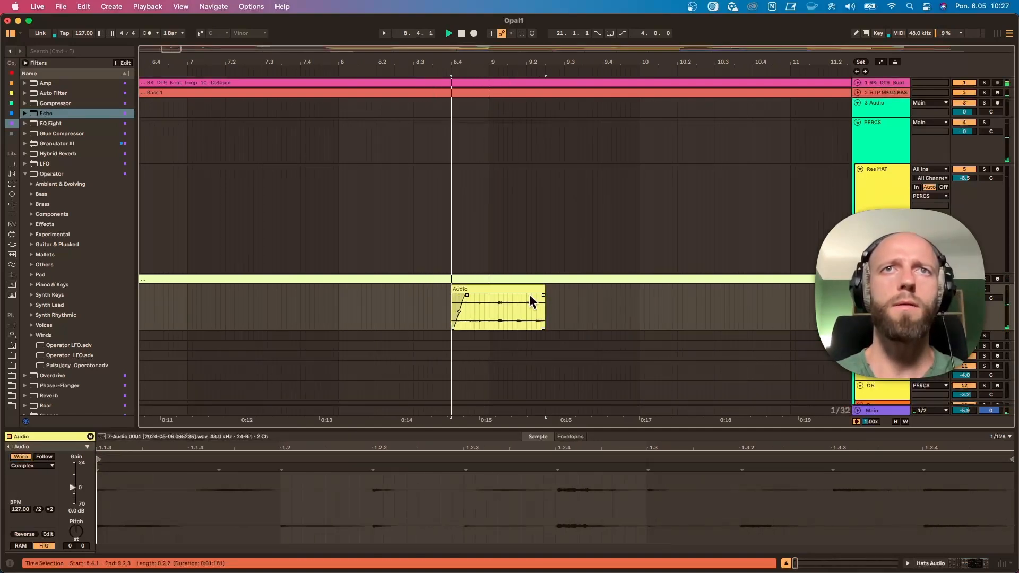
Trim the short Hats Audio clip to run from 8.3.4 to about 9.1.2 and play it back.
{"action": "left_click_drag", "start_coordinate": [544, 300], "coordinate": [500, 291]}
{"action": "key", "text": "super+z"}
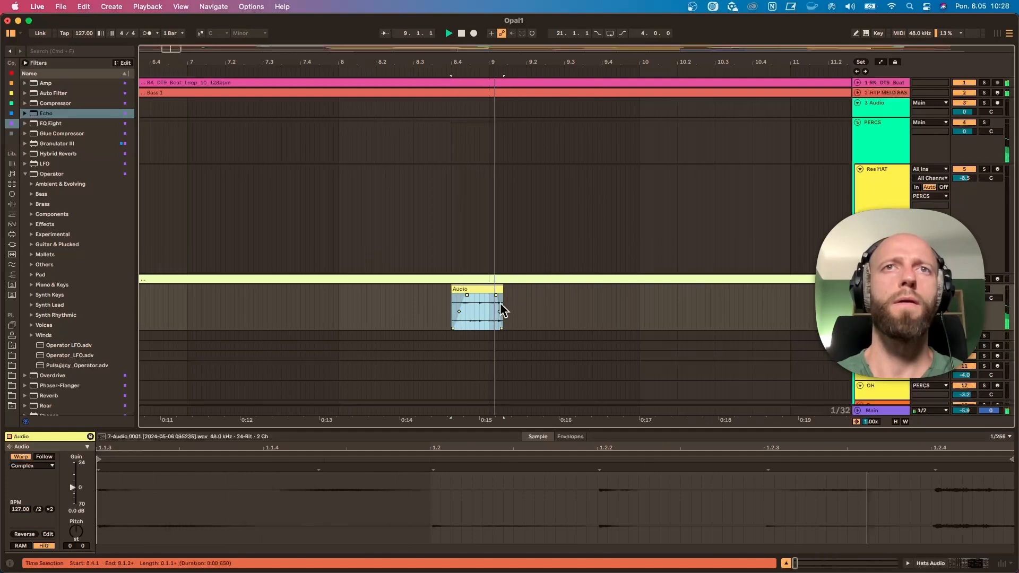
{"action": "left_click", "coordinate": [438, 304]}
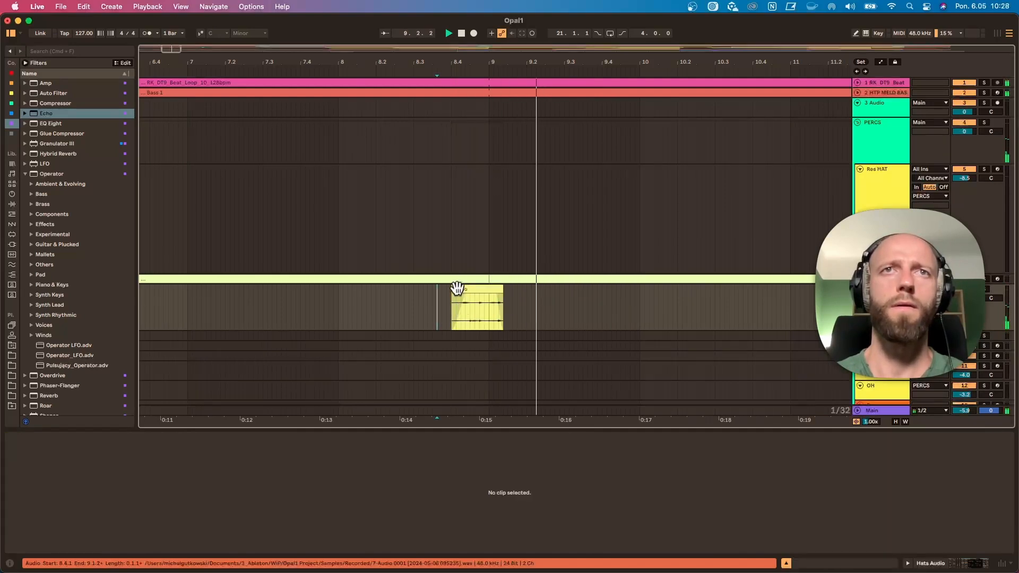
{"action": "mouse_move", "coordinate": [452, 290]}
{"action": "left_mouse_down"}
{"action": "mouse_move", "coordinate": [434, 290]}
{"action": "mouse_move", "coordinate": [449, 308]}
{"action": "left_mouse_up"}
{"action": "key", "text": "space"}
{"action": "key", "text": "space"}
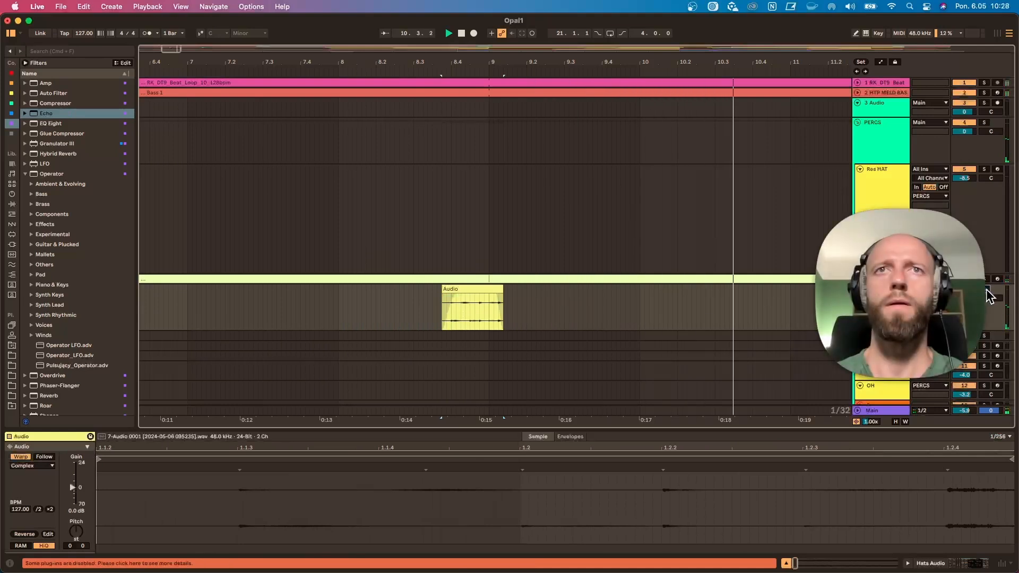
Play the arrangement from about 7.2.3 to check the short Hats Audio clip in context.
{"action": "left_click", "coordinate": [249, 335]}
{"action": "key", "text": "space"}
{"action": "key", "text": "space"}
{"action": "left_click_drag", "start_coordinate": [360, 63], "coordinate": [362, 11]}
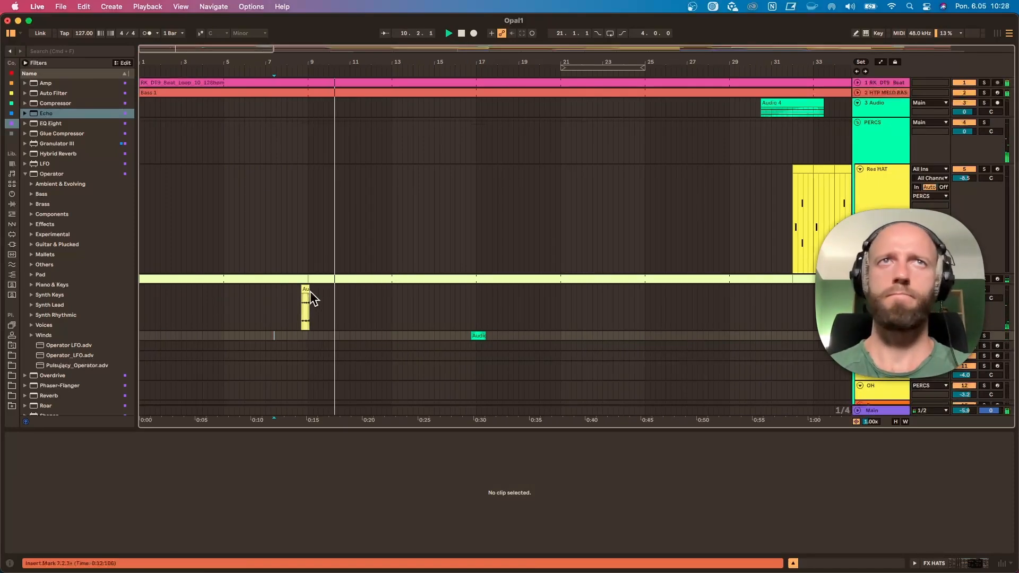
{"action": "scroll", "coordinate": [353, 305], "scroll_direction": "down", "scroll_amount": 1}
{"action": "left_click_drag", "start_coordinate": [405, 60], "coordinate": [405, 32]}
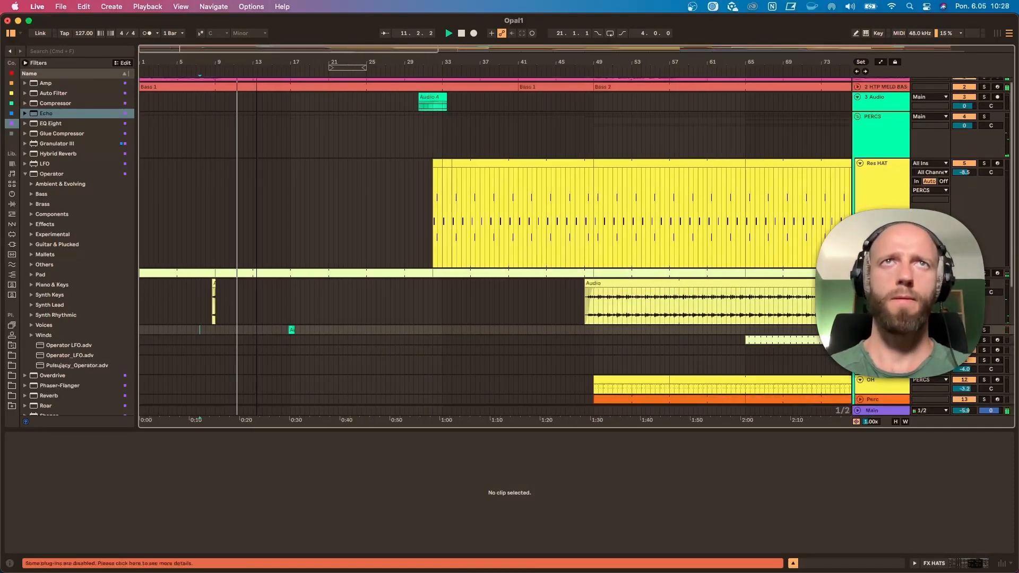
Show the Echo Dry/Wet automation on Hats Audio and drop it from 28% at about bar 31 to 0% by bar 32.
{"action": "left_click", "coordinate": [212, 291]}
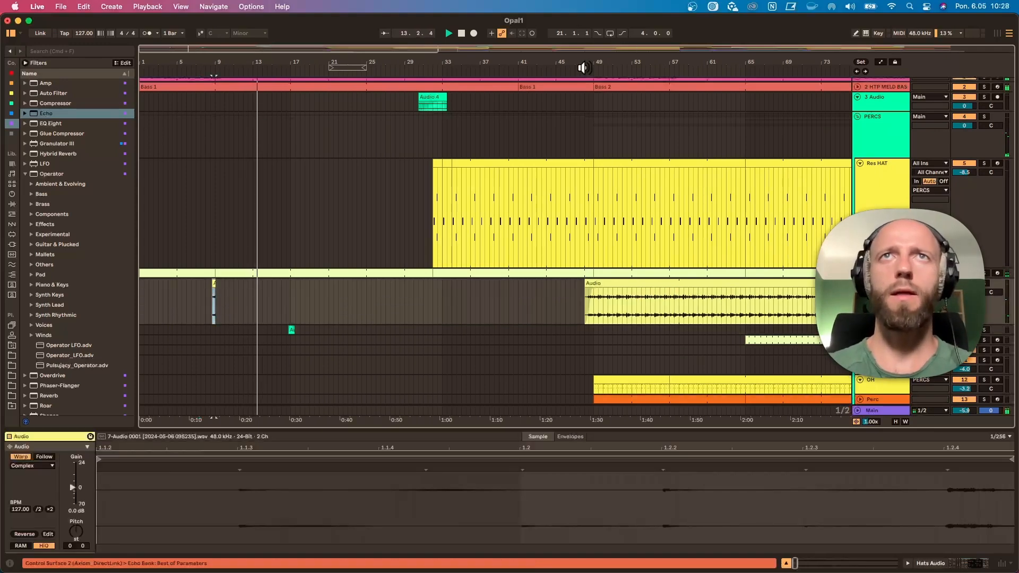
{"action": "left_click_drag", "start_coordinate": [584, 62], "coordinate": [534, 58]}
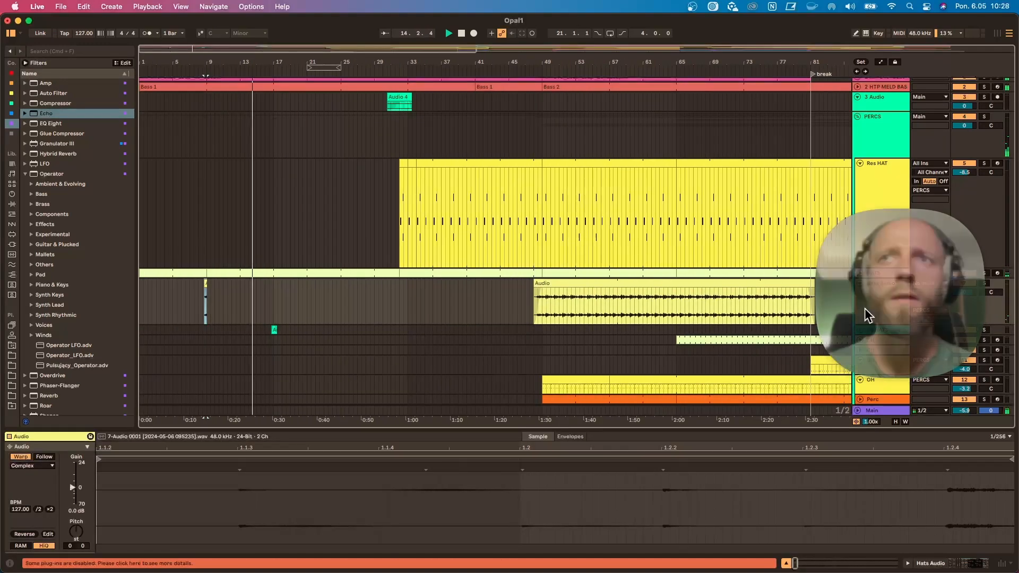
{"action": "left_click", "coordinate": [894, 298]}
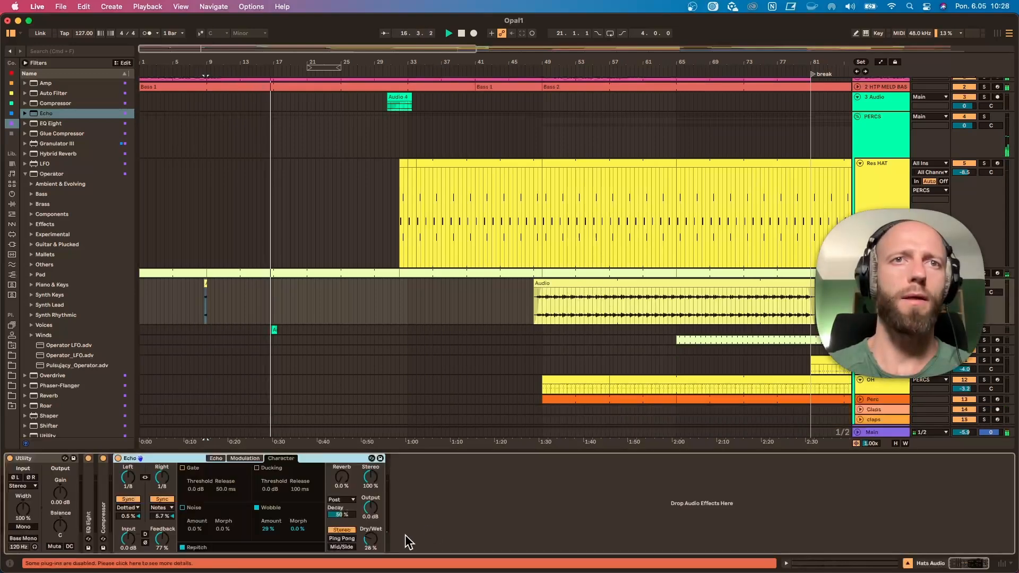
{"action": "right_click", "coordinate": [363, 542]}
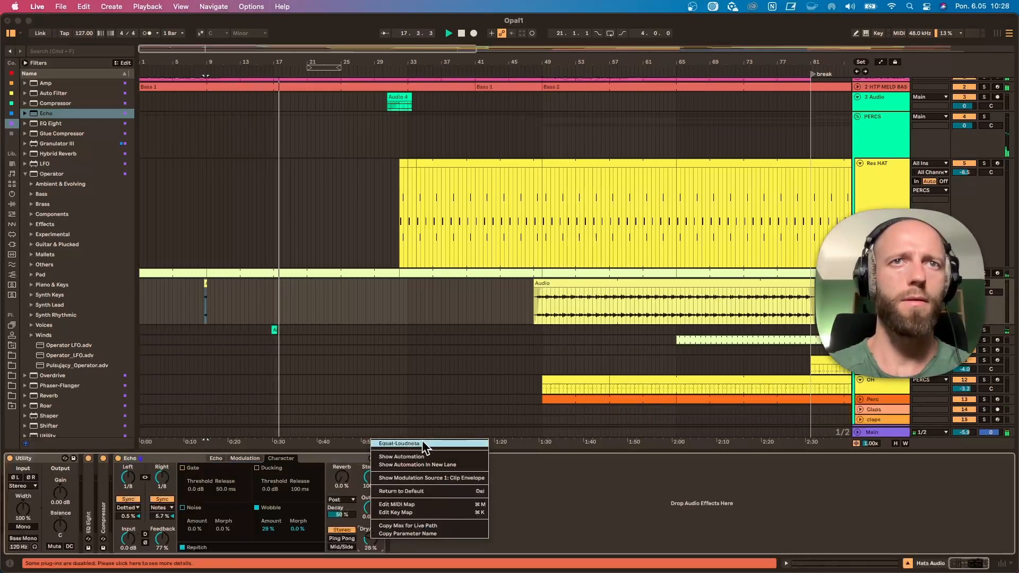
{"action": "left_click", "coordinate": [415, 456]}
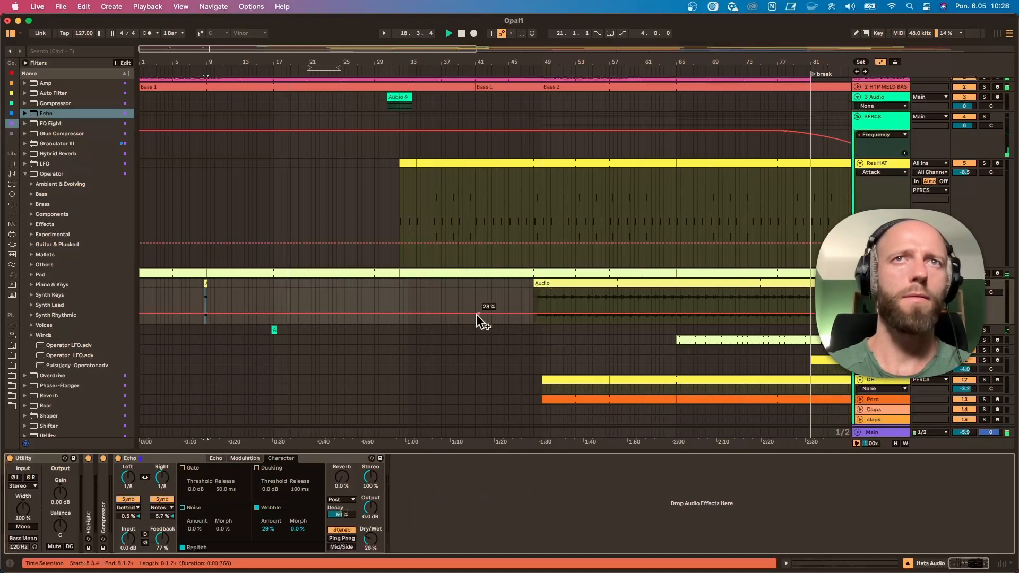
{"action": "left_click", "coordinate": [390, 314]}
{"action": "left_click_drag", "start_coordinate": [399, 314], "coordinate": [400, 323]}
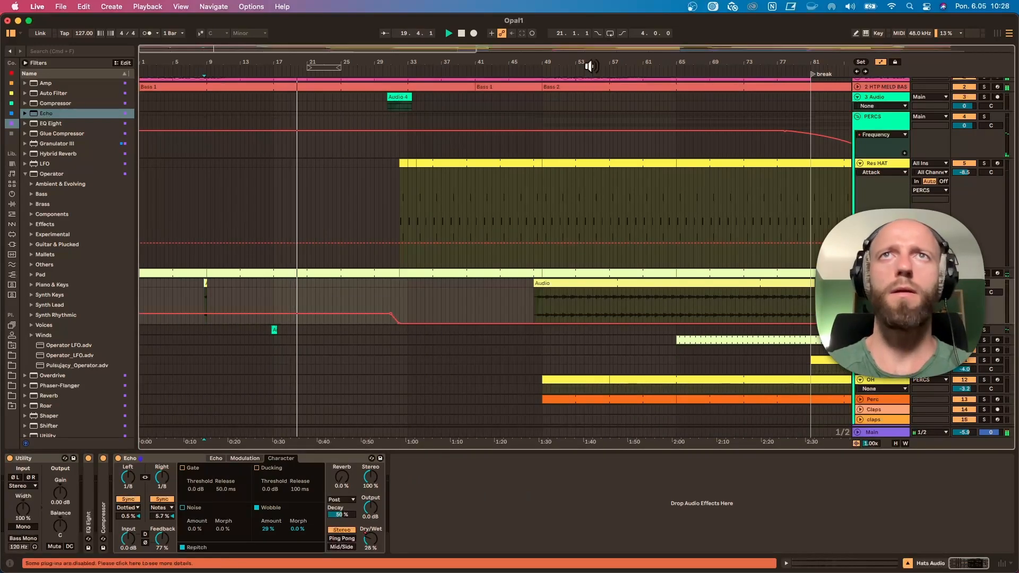
Duplicate the short Hats Audio clip near bar 9 into the break at 85.1.1.
{"action": "left_click_drag", "start_coordinate": [593, 64], "coordinate": [302, 48]}
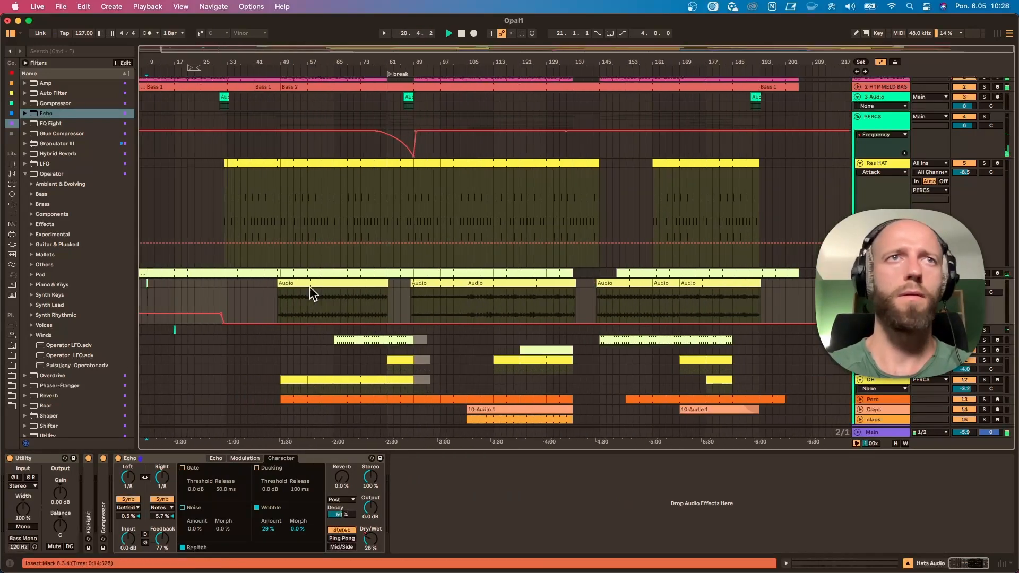
{"action": "left_click_drag", "start_coordinate": [181, 62], "coordinate": [236, 67]}
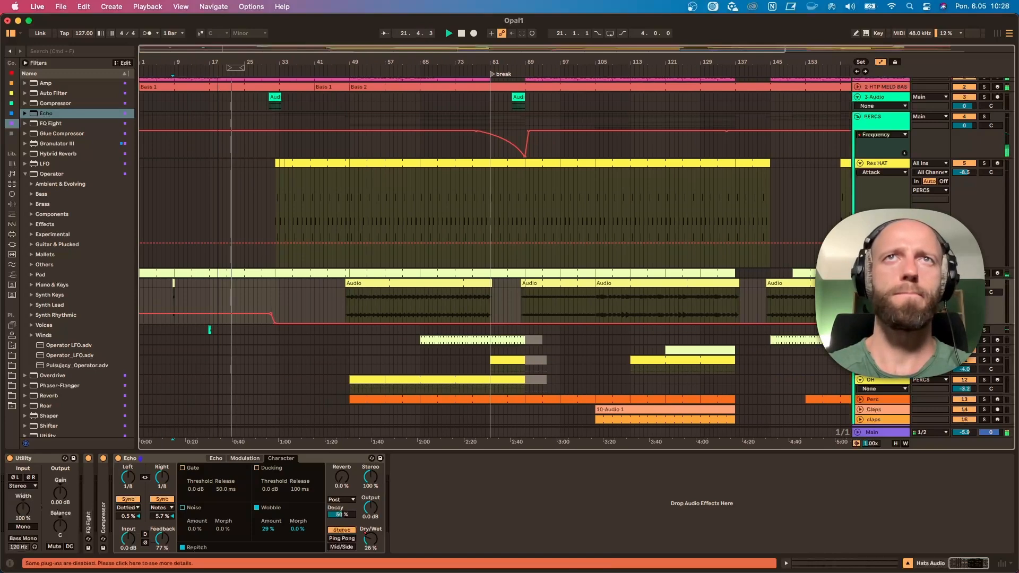
{"action": "left_click", "coordinate": [174, 284]}
{"action": "left_click_drag", "start_coordinate": [173, 284], "coordinate": [508, 292]}
{"action": "left_click_drag", "start_coordinate": [511, 64], "coordinate": [530, 225]}
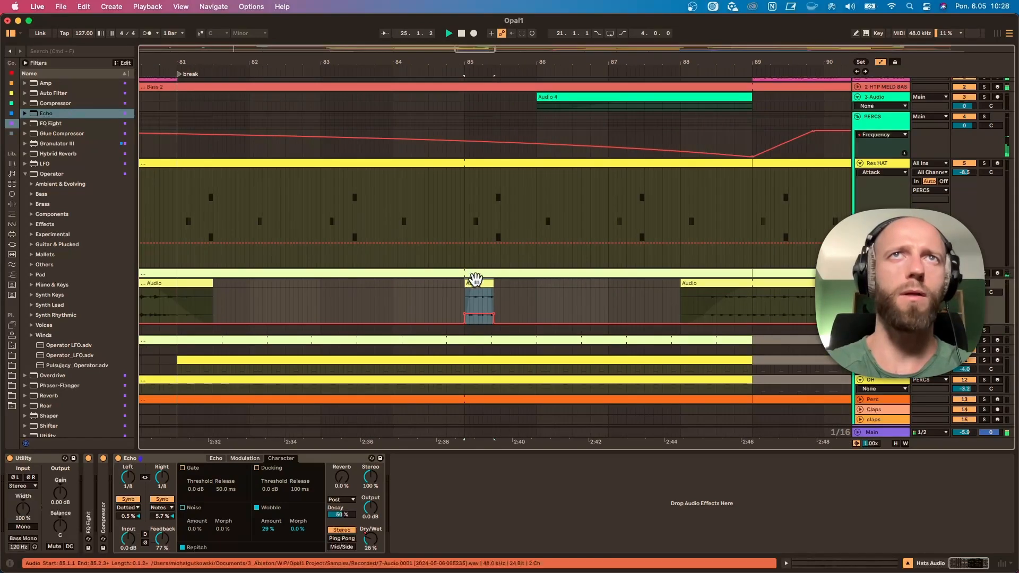
Move the break clip to 84.4.1 and shape its Echo Dry/Wet automation to rise across the clip and fade to 0% after bar 87.
{"action": "left_click_drag", "start_coordinate": [478, 284], "coordinate": [468, 291]}
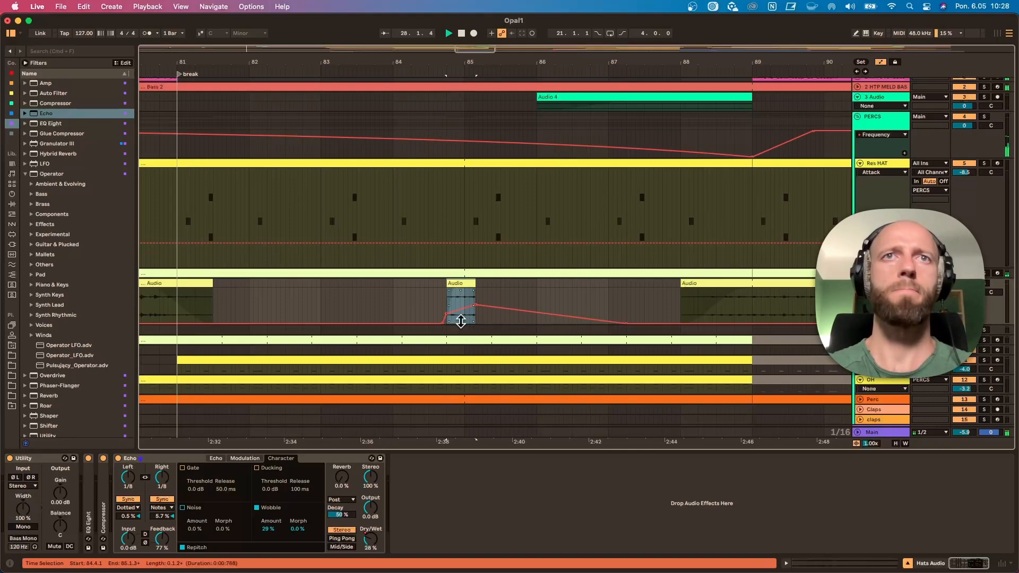
{"action": "left_click", "coordinate": [415, 324]}
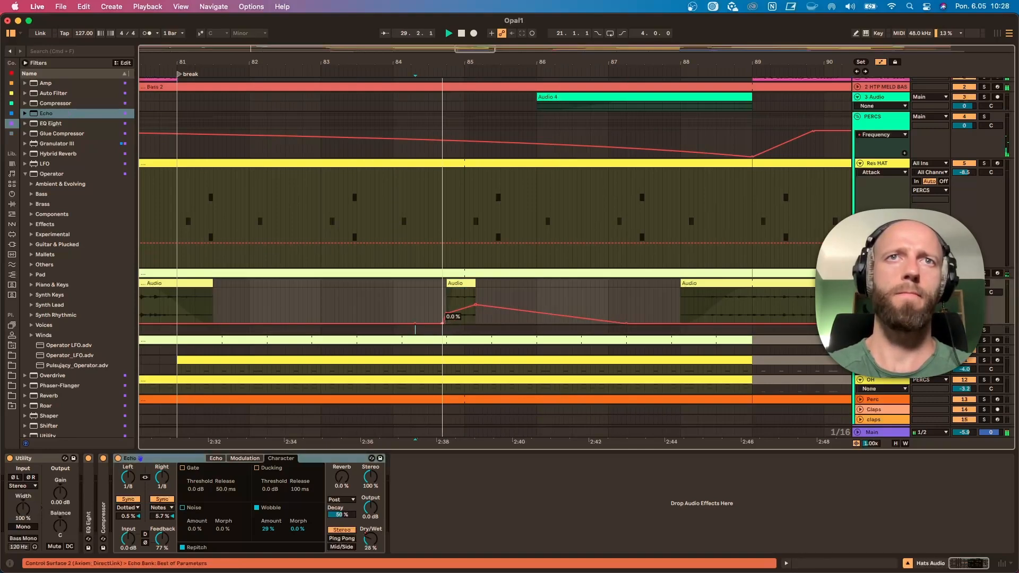
{"action": "scroll", "coordinate": [646, 205], "scroll_direction": "up", "scroll_amount": 1}
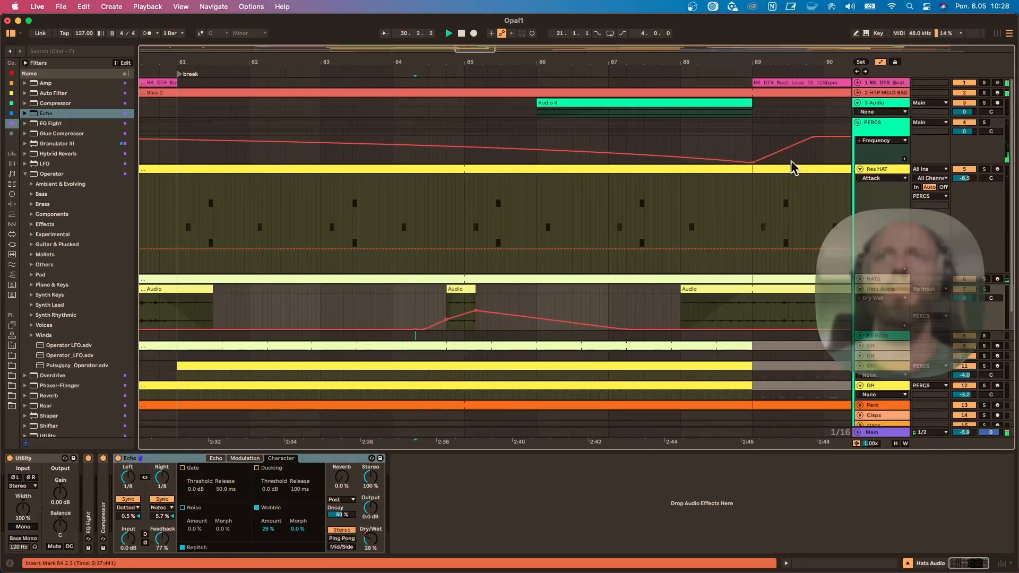
Duplicate the short Hats Audio clip near bar 9 to 40.3.4, just before bar 41.
{"action": "left_click_drag", "start_coordinate": [662, 61], "coordinate": [664, 24]}
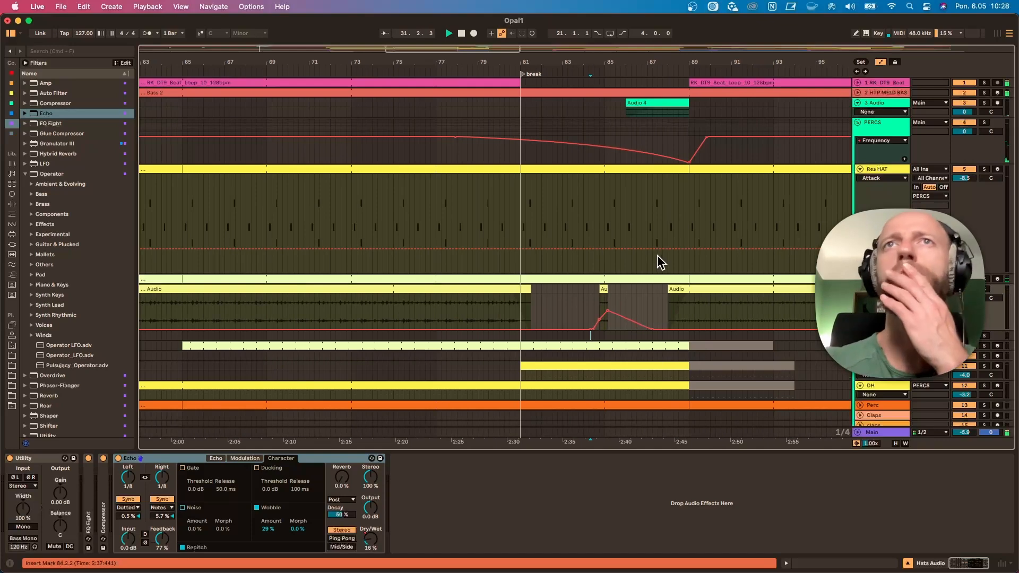
{"action": "left_click_drag", "start_coordinate": [633, 61], "coordinate": [634, 26]}
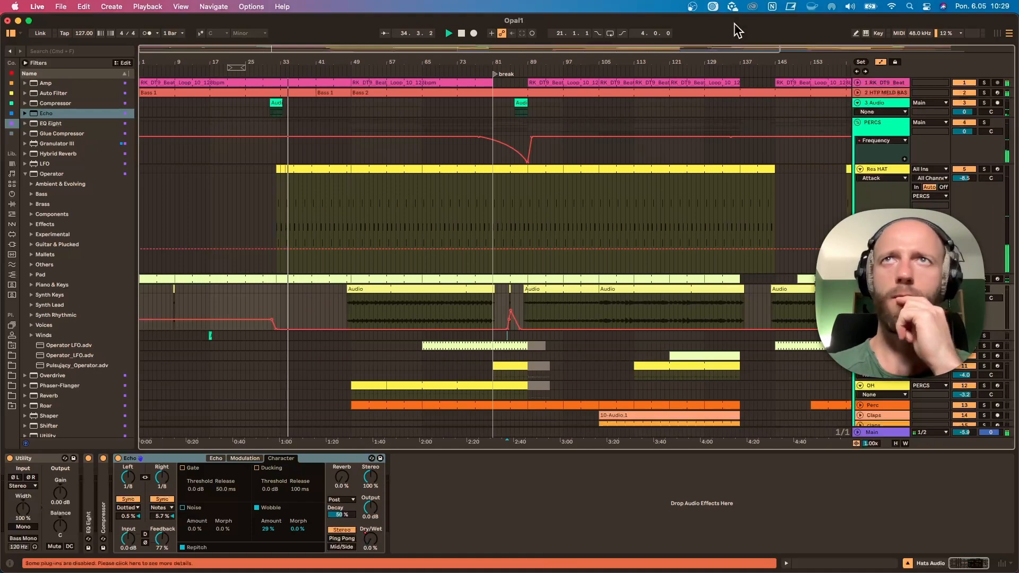
{"action": "left_click_drag", "start_coordinate": [716, 60], "coordinate": [616, 55]}
{"action": "scroll", "coordinate": [323, 349], "scroll_direction": "down", "scroll_amount": 5}
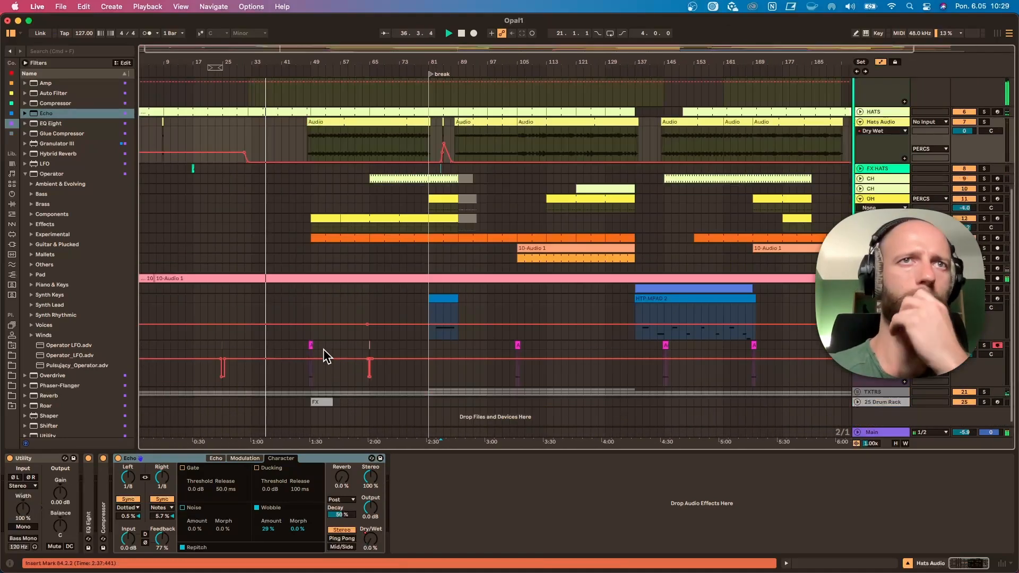
{"action": "scroll", "coordinate": [316, 343], "scroll_direction": "up", "scroll_amount": 4}
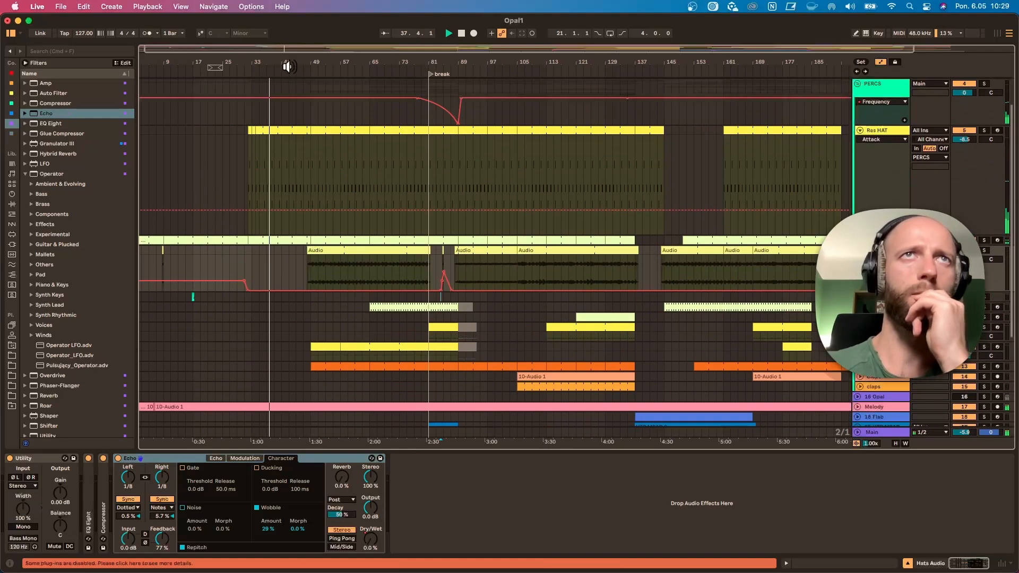
{"action": "left_click_drag", "start_coordinate": [284, 62], "coordinate": [328, 71]}
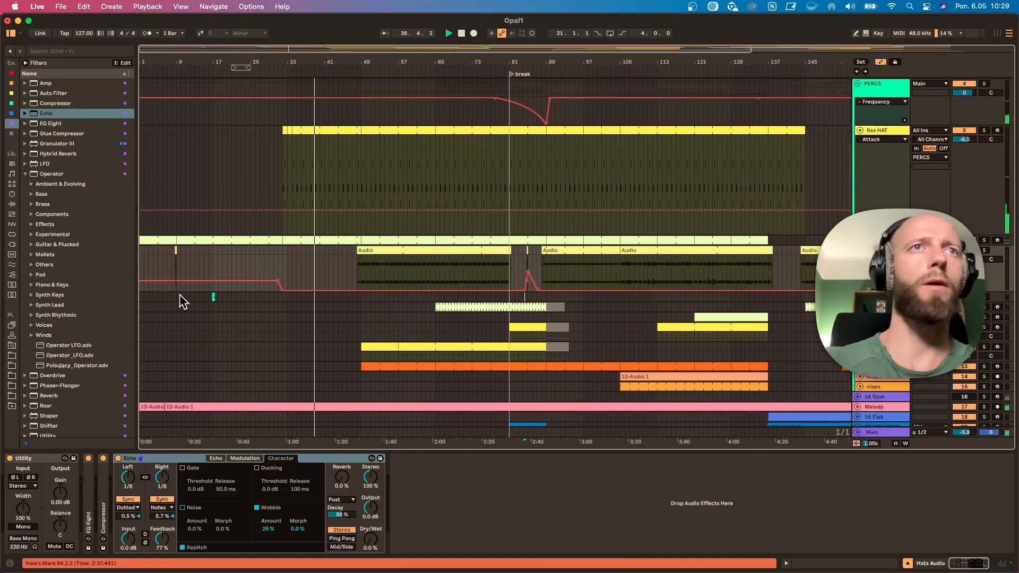
{"action": "left_click_drag", "start_coordinate": [176, 250], "coordinate": [324, 259]}
{"action": "left_click_drag", "start_coordinate": [323, 60], "coordinate": [323, 91]}
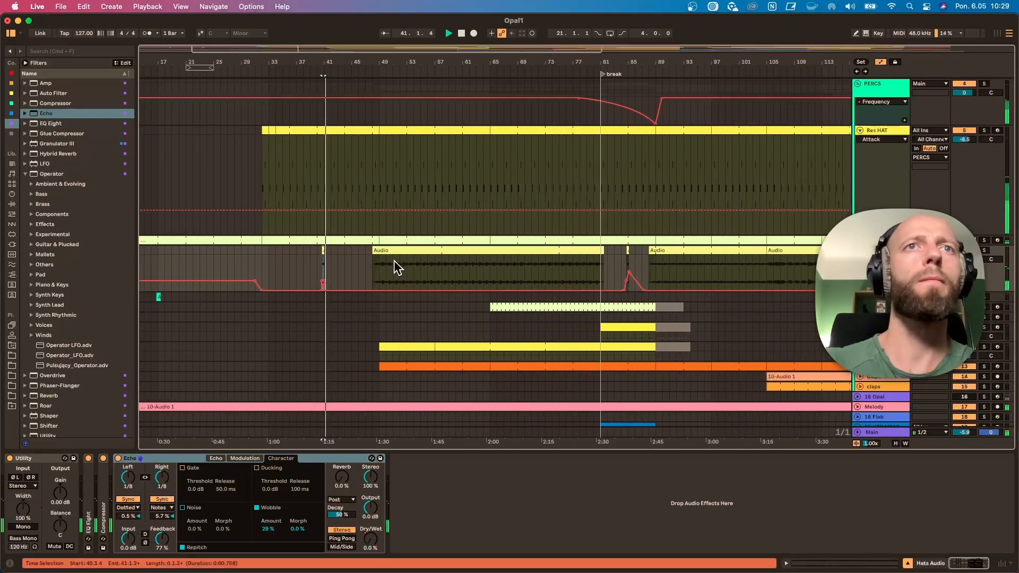
Audition different sample regions for the Hats Audio clip at bar 41 and set its start to 7 and end to about 7.4.
{"action": "left_click", "coordinate": [322, 250]}
{"action": "left_click", "coordinate": [101, 490]}
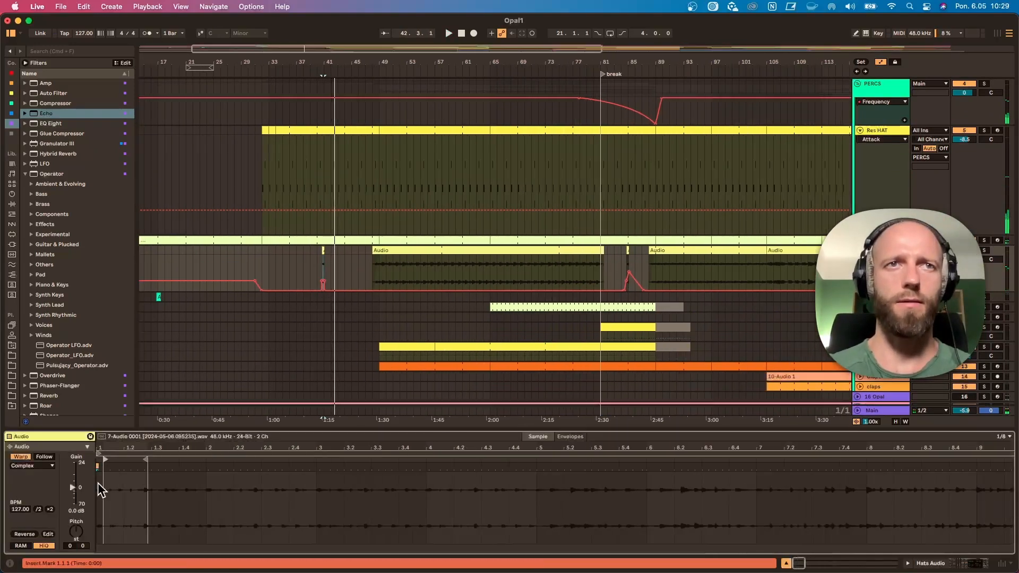
{"action": "left_click_drag", "start_coordinate": [143, 459], "coordinate": [624, 459]}
{"action": "left_click_drag", "start_coordinate": [108, 457], "coordinate": [642, 463]}
{"action": "key", "text": "space"}
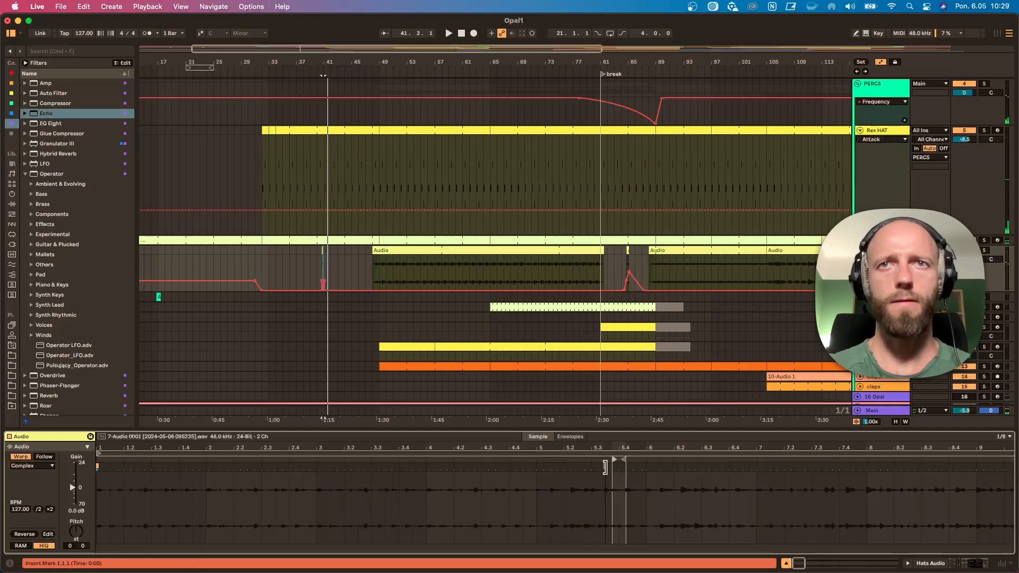
{"action": "left_click_drag", "start_coordinate": [630, 468], "coordinate": [815, 457]}
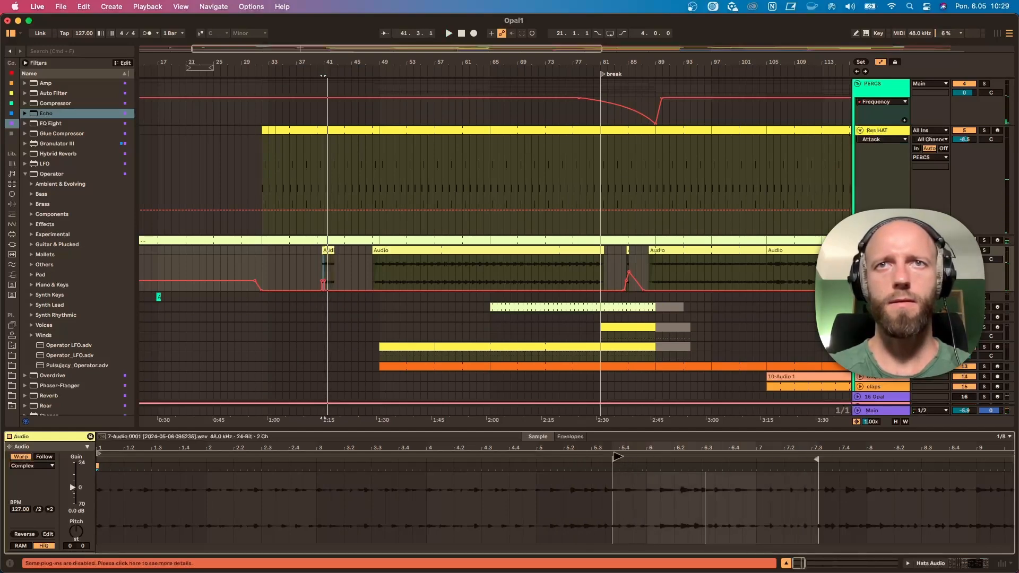
{"action": "left_click_drag", "start_coordinate": [617, 457], "coordinate": [751, 466]}
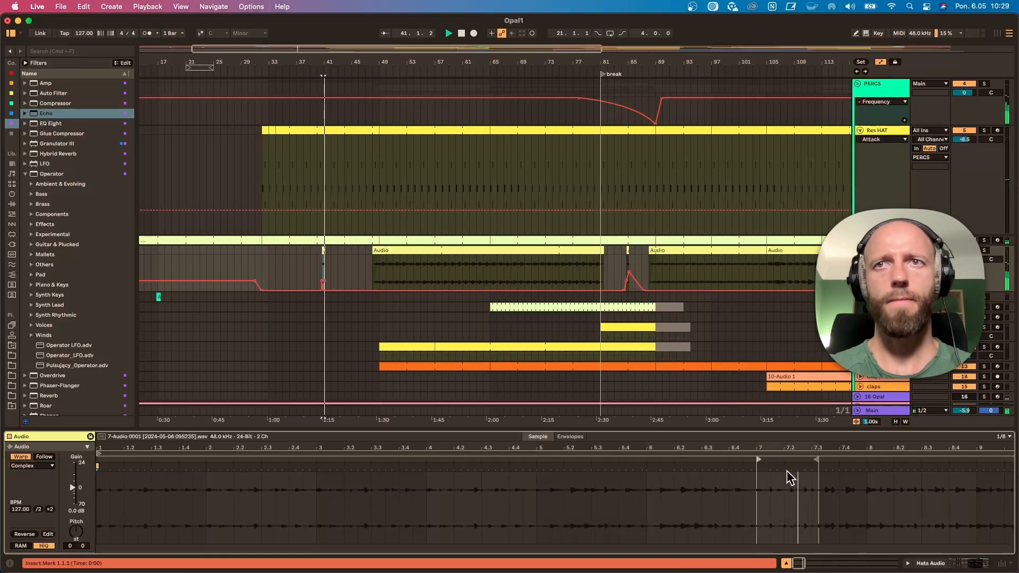
{"action": "left_click_drag", "start_coordinate": [818, 459], "coordinate": [812, 461]}
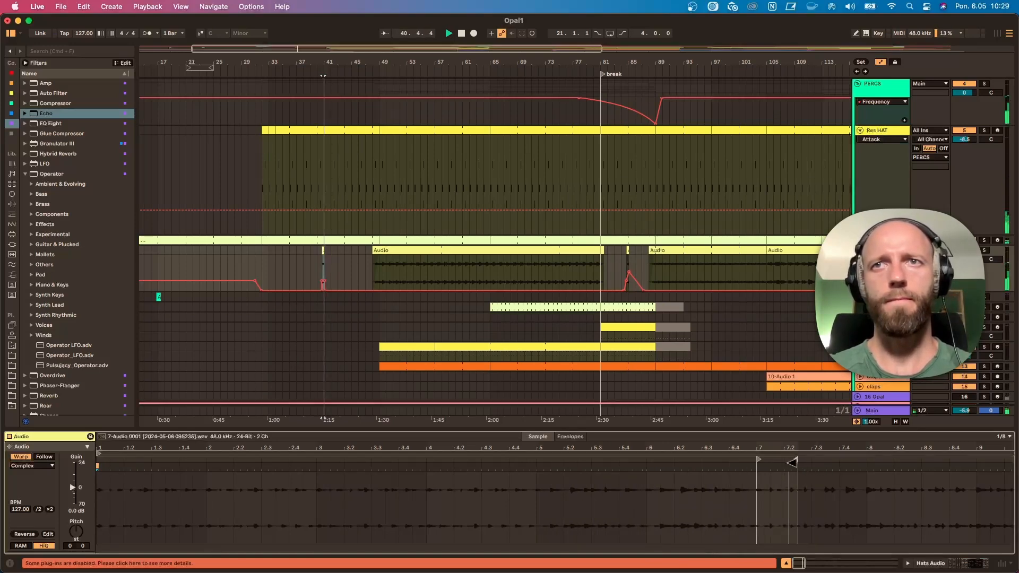
{"action": "left_click_drag", "start_coordinate": [759, 460], "coordinate": [738, 461]}
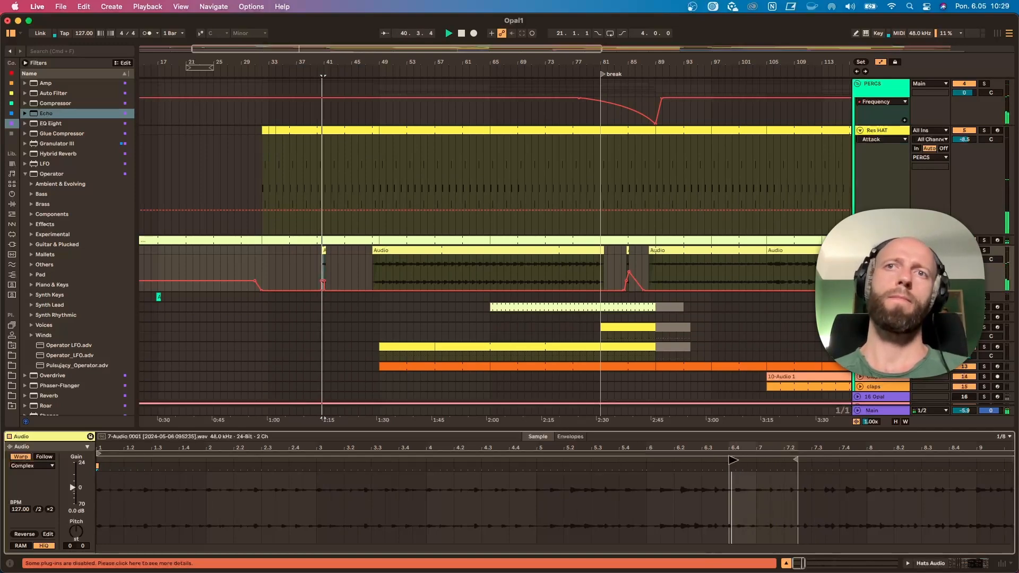
{"action": "mouse_move", "coordinate": [736, 461]}
{"action": "left_mouse_down"}
{"action": "mouse_move", "coordinate": [861, 460]}
{"action": "mouse_move", "coordinate": [812, 460]}
{"action": "mouse_move", "coordinate": [834, 464]}
{"action": "left_mouse_up"}
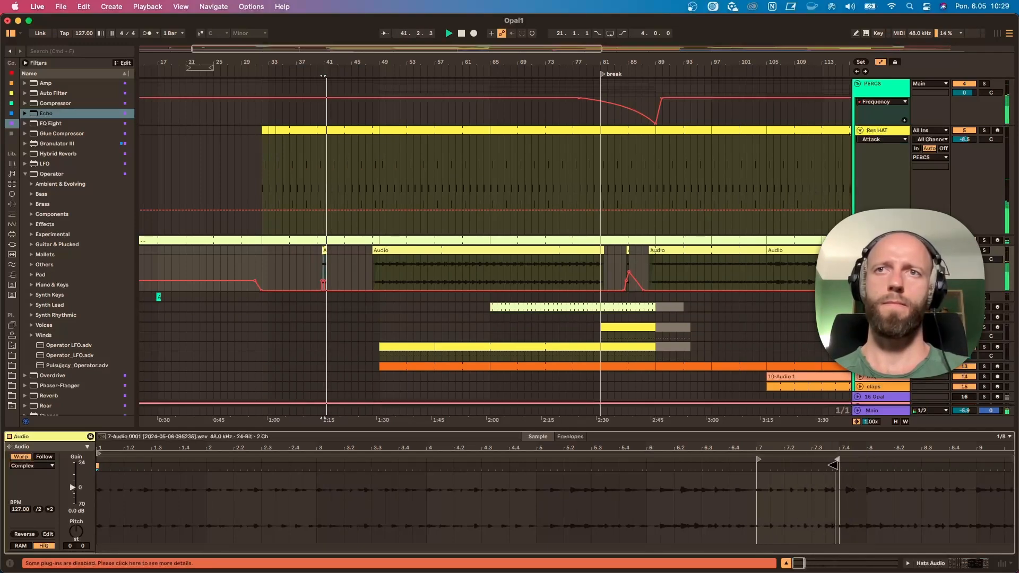
Shape the Echo Dry/Wet automation around the bar 41 clip to peak at bar 41 and fade to 0% at about bar 46.
{"action": "left_click", "coordinate": [324, 291]}
{"action": "left_click", "coordinate": [308, 250]}
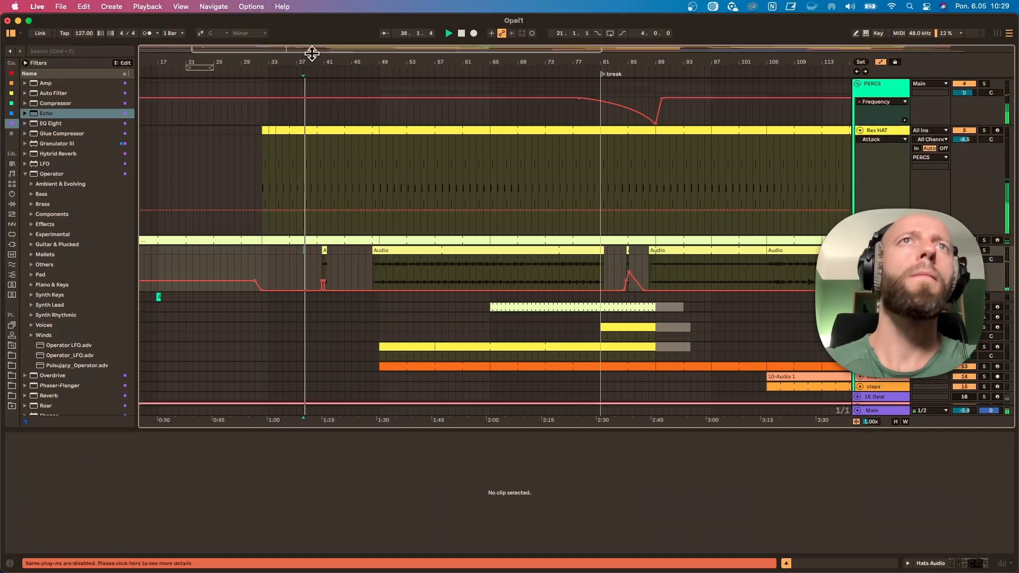
{"action": "left_click_drag", "start_coordinate": [312, 51], "coordinate": [338, 271]}
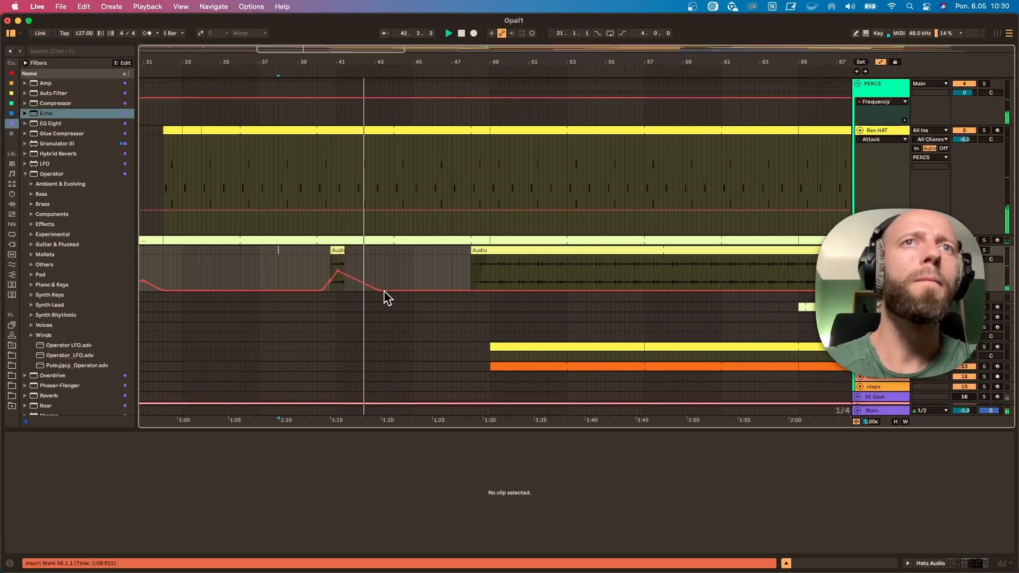
{"action": "left_click", "coordinate": [380, 289]}
Play the bar 41 transition from 40.3.1 to check the Echo tail.
{"action": "left_click", "coordinate": [328, 270]}
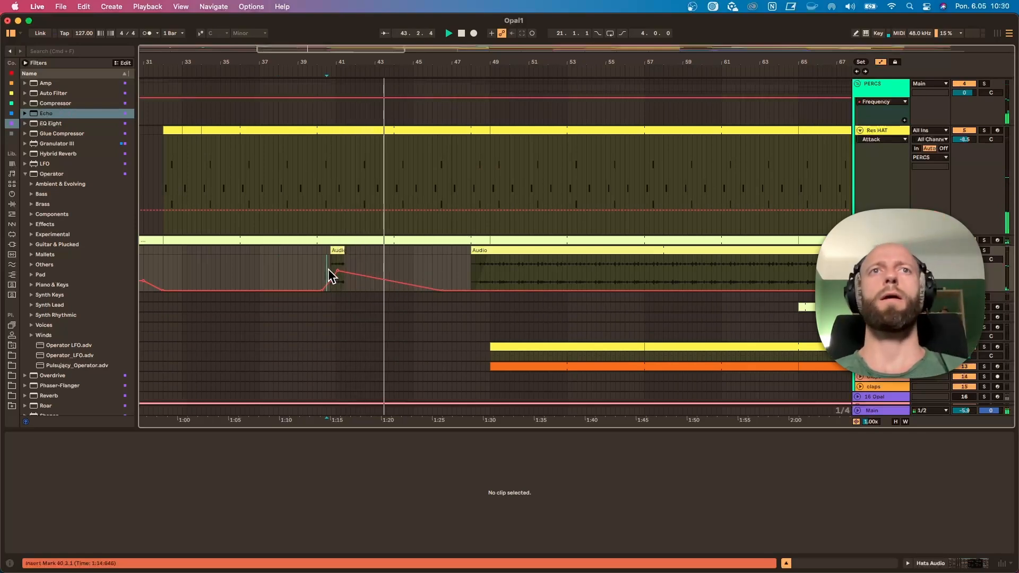
{"action": "key", "text": "space"}
{"action": "key", "text": "space"}
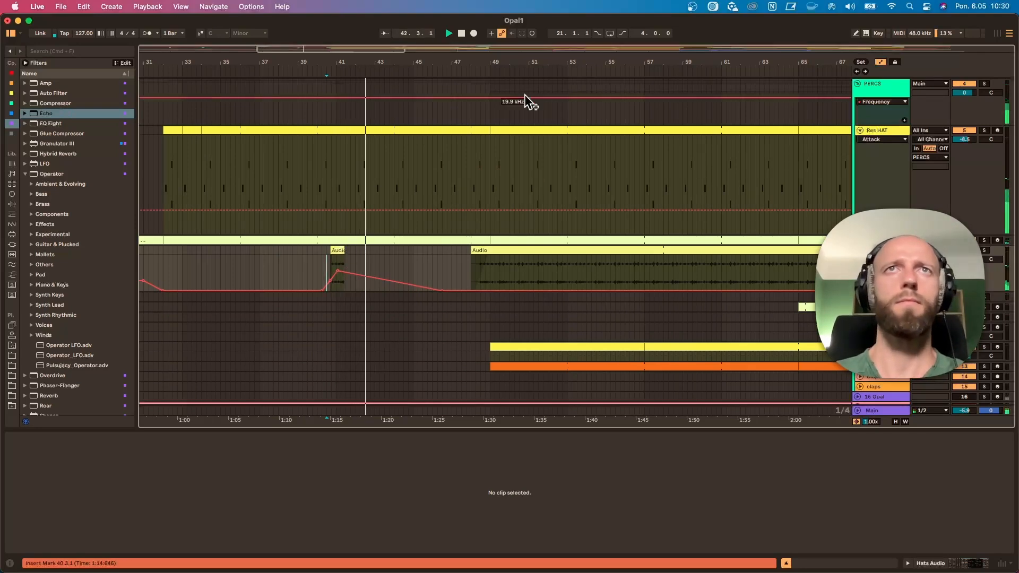
{"action": "left_click_drag", "start_coordinate": [519, 62], "coordinate": [468, 64]}
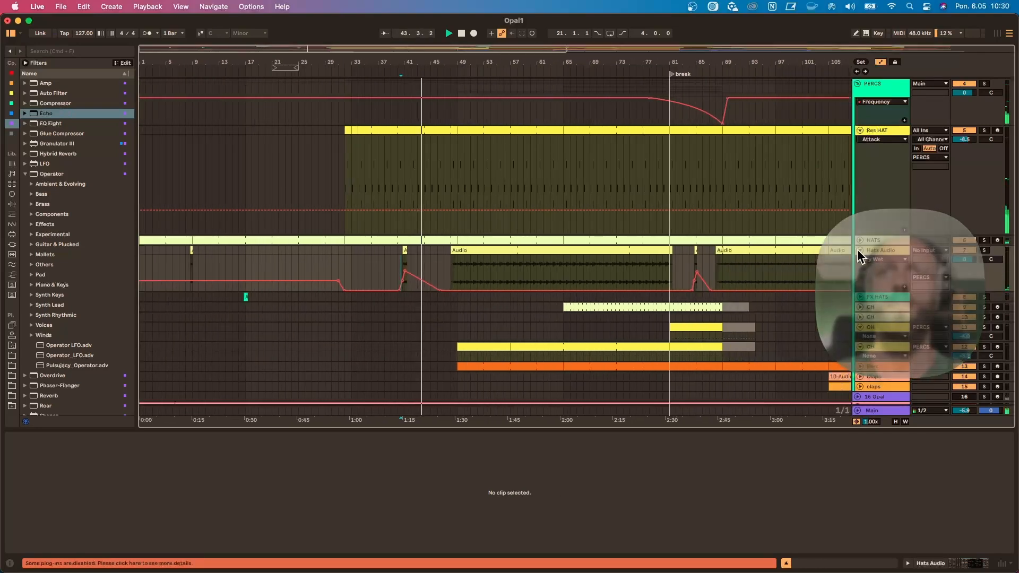
Mute and reactivate the Hats Audio clip spanning bars 48 to 81 during playback to compare the groove.
{"action": "scroll", "coordinate": [860, 257], "scroll_direction": "up", "scroll_amount": 2}
{"action": "scroll", "coordinate": [860, 256], "scroll_direction": "right", "scroll_amount": 3}
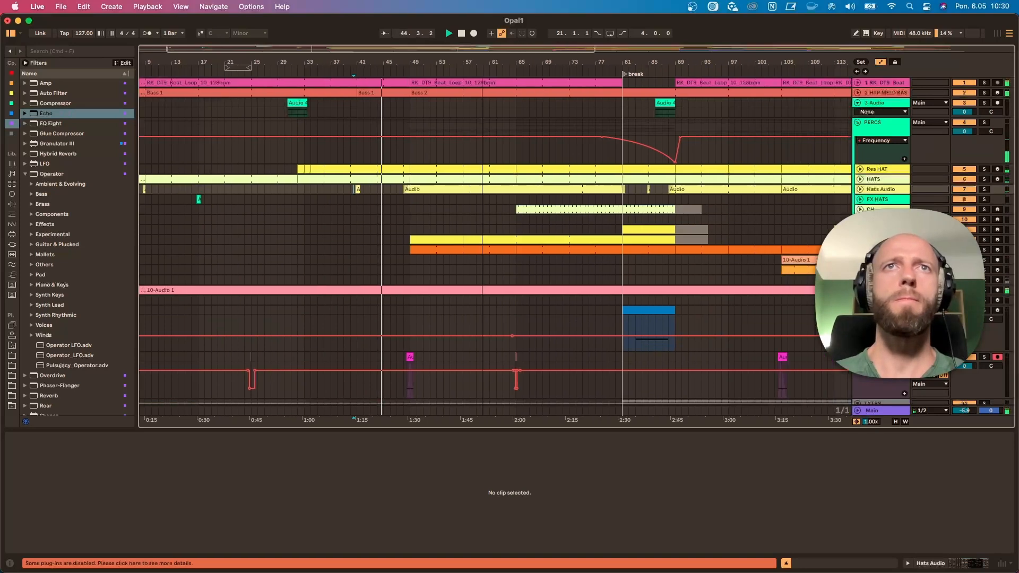
{"action": "left_click_drag", "start_coordinate": [482, 63], "coordinate": [457, 63]}
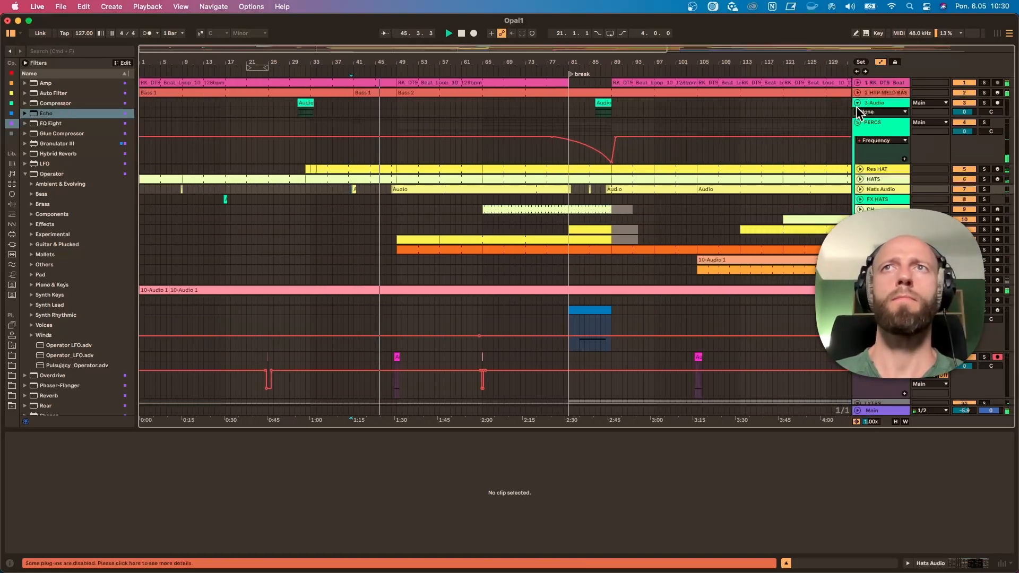
{"action": "left_click", "coordinate": [858, 122]}
{"action": "left_click_drag", "start_coordinate": [395, 62], "coordinate": [346, 62]}
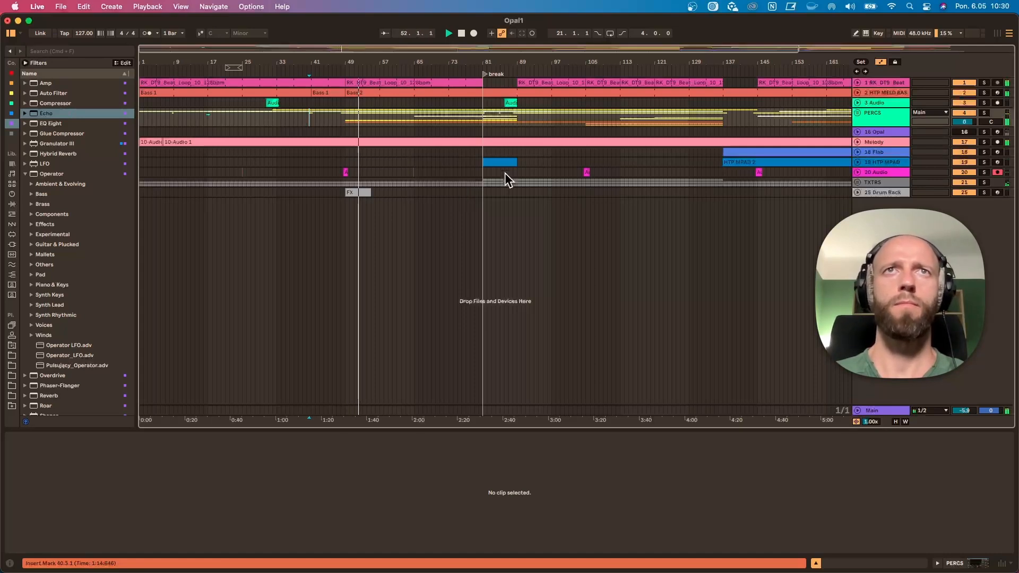
{"action": "left_click", "coordinate": [858, 113]}
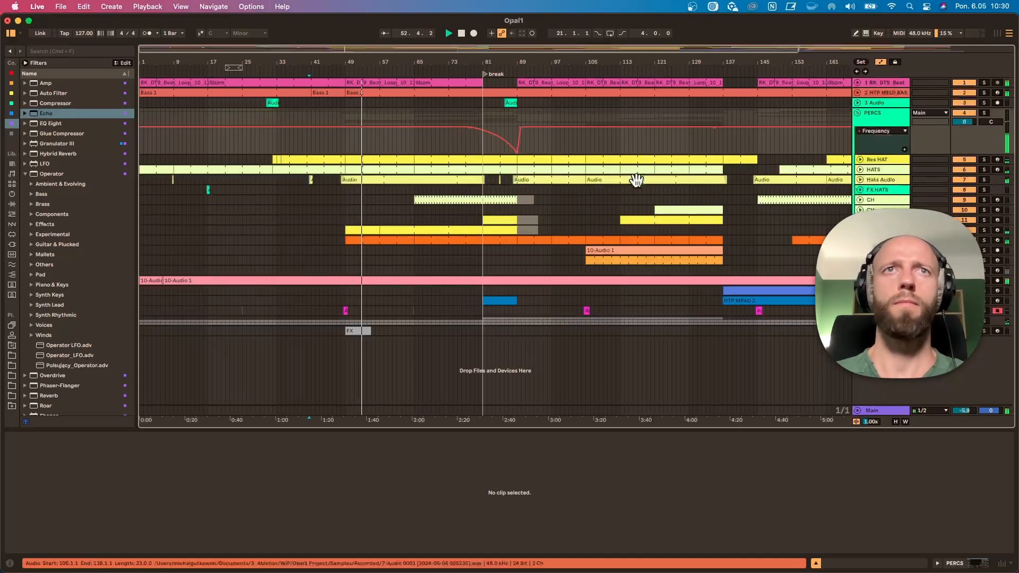
{"action": "left_click", "coordinate": [399, 178]}
{"action": "key", "text": "0"}
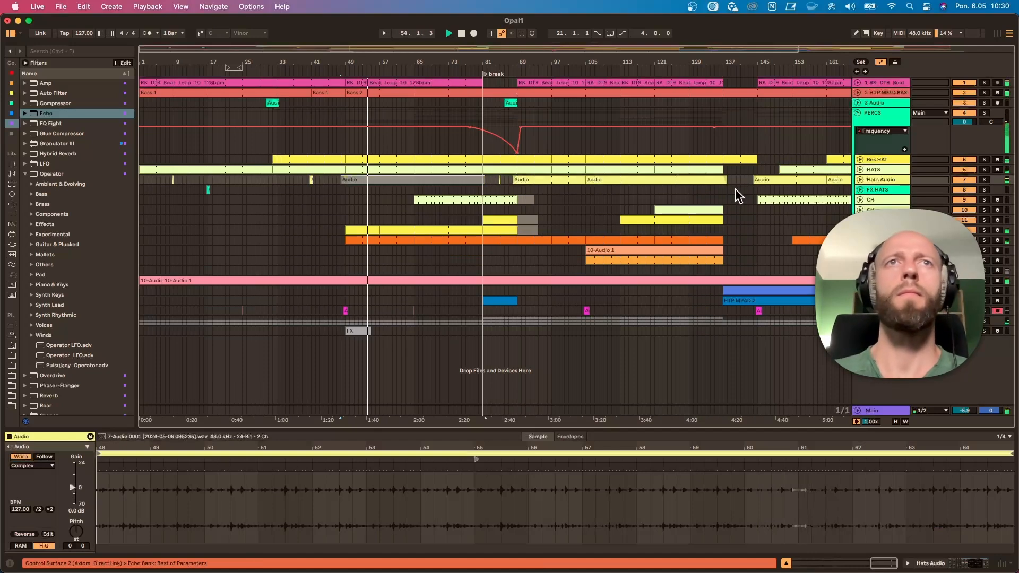
{"action": "key", "text": "0"}
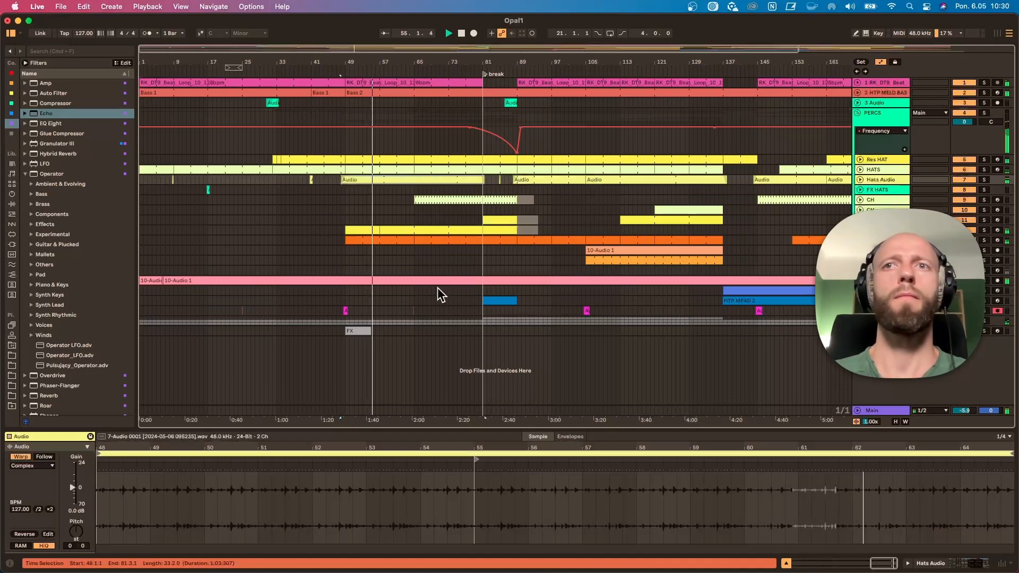
Set the Hats Audio clip at bar 48 to Beats warp mode, preserving 1/16, with transient looping off and an envelope of 25.
{"action": "left_click_drag", "start_coordinate": [479, 447], "coordinate": [838, 445]}
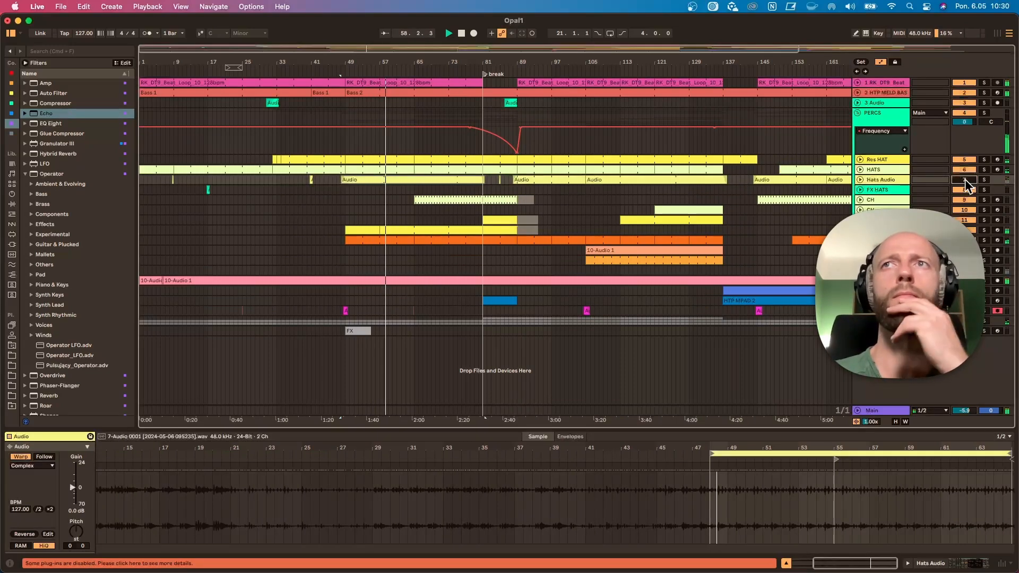
{"action": "left_click", "coordinate": [33, 466]}
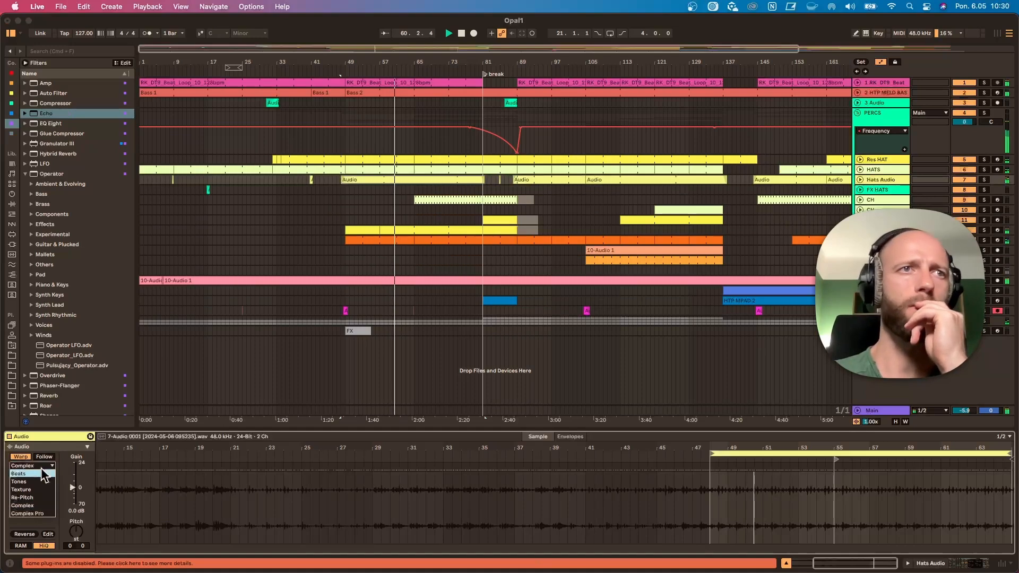
{"action": "left_click", "coordinate": [27, 474]}
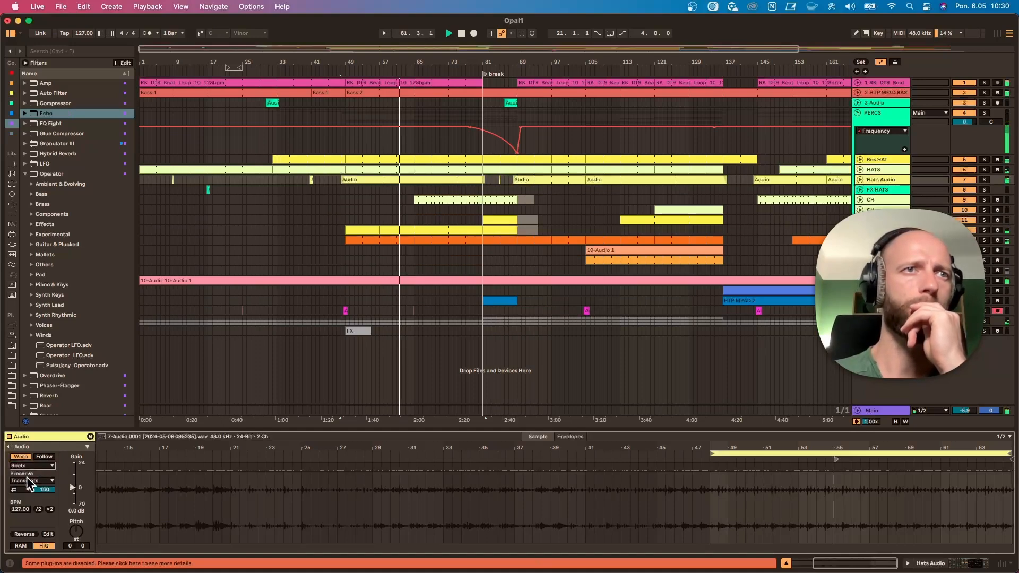
{"action": "left_click", "coordinate": [26, 489]}
{"action": "left_click", "coordinate": [33, 481]}
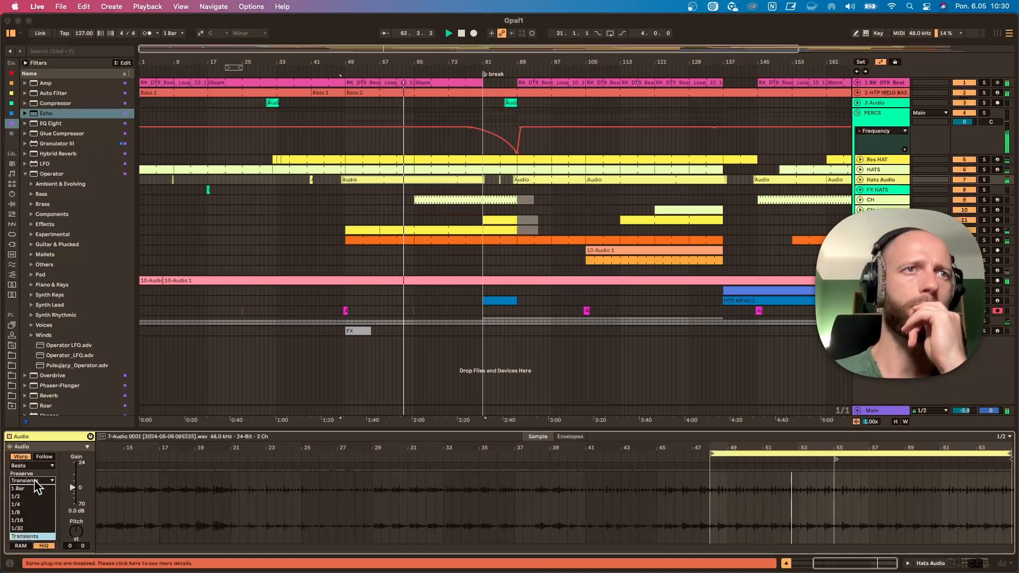
{"action": "left_click", "coordinate": [31, 501]}
{"action": "left_click_drag", "start_coordinate": [45, 489], "coordinate": [45, 530]}
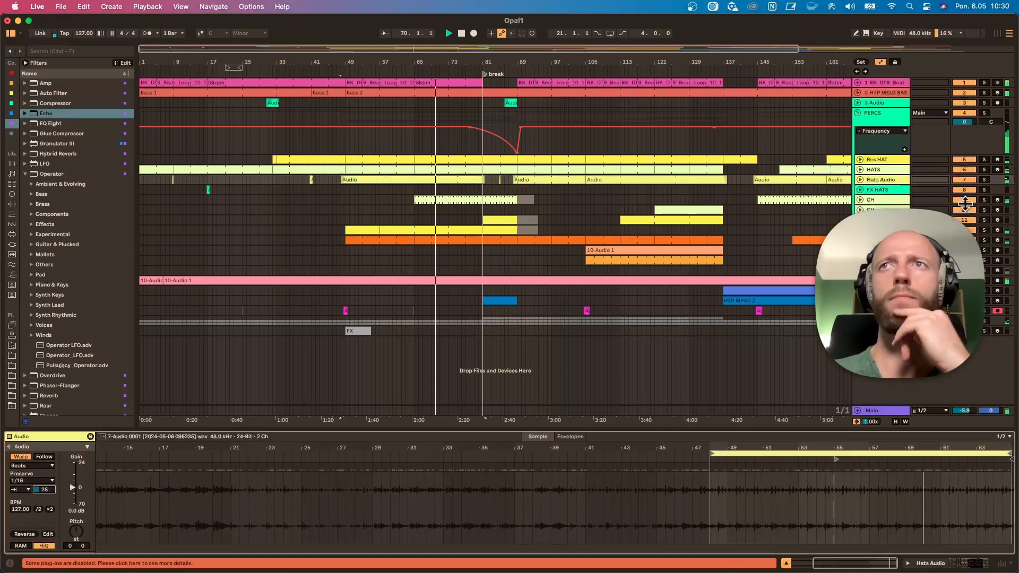
Pan the CH track to 14R and the Hats Audio track to 14L.
{"action": "left_click", "coordinate": [860, 200]}
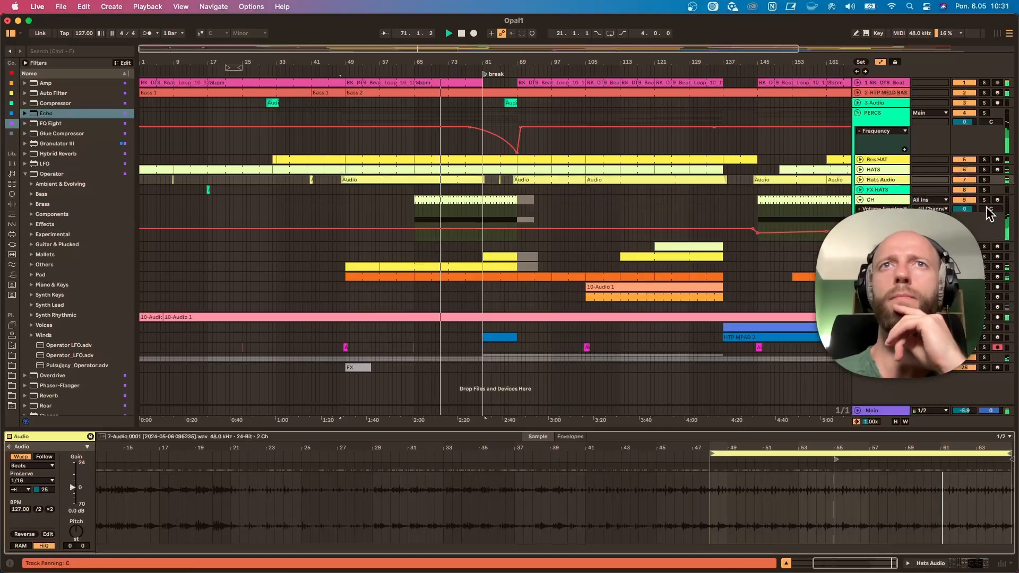
{"action": "left_click_drag", "start_coordinate": [987, 208], "coordinate": [985, 193]}
{"action": "left_click", "coordinate": [861, 180]}
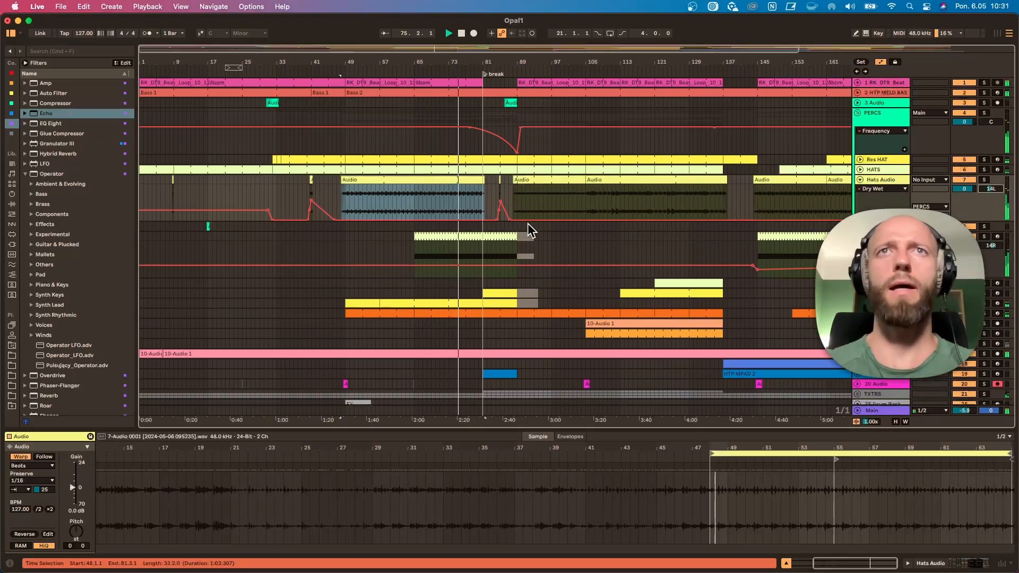
{"action": "left_click", "coordinate": [861, 180]}
{"action": "left_click", "coordinate": [860, 200]}
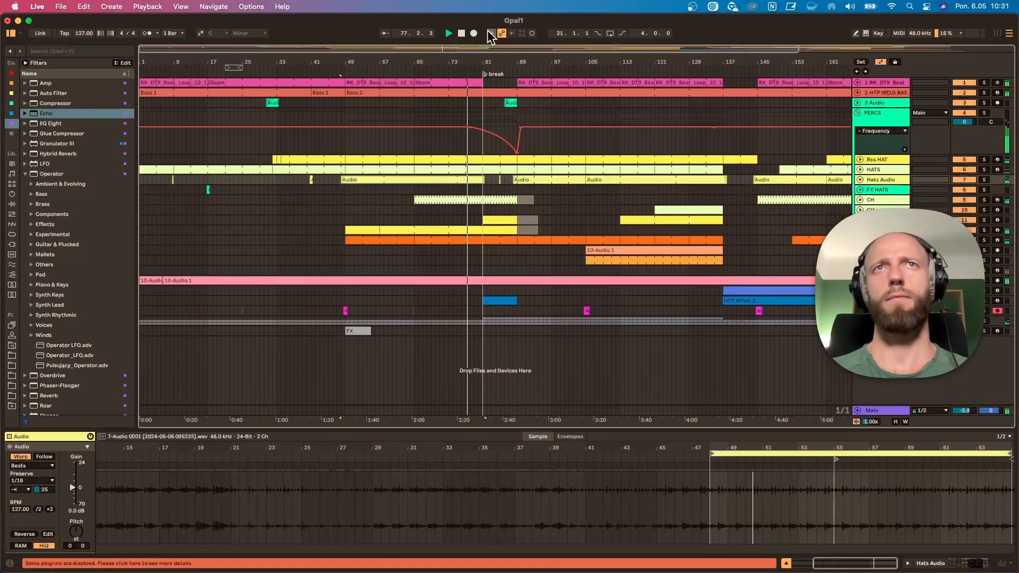
Move the short Hats Audio clip just before bar 85 onto the 3 Audio track and play it from 84.3.1.
{"action": "left_click_drag", "start_coordinate": [480, 62], "coordinate": [445, 63]}
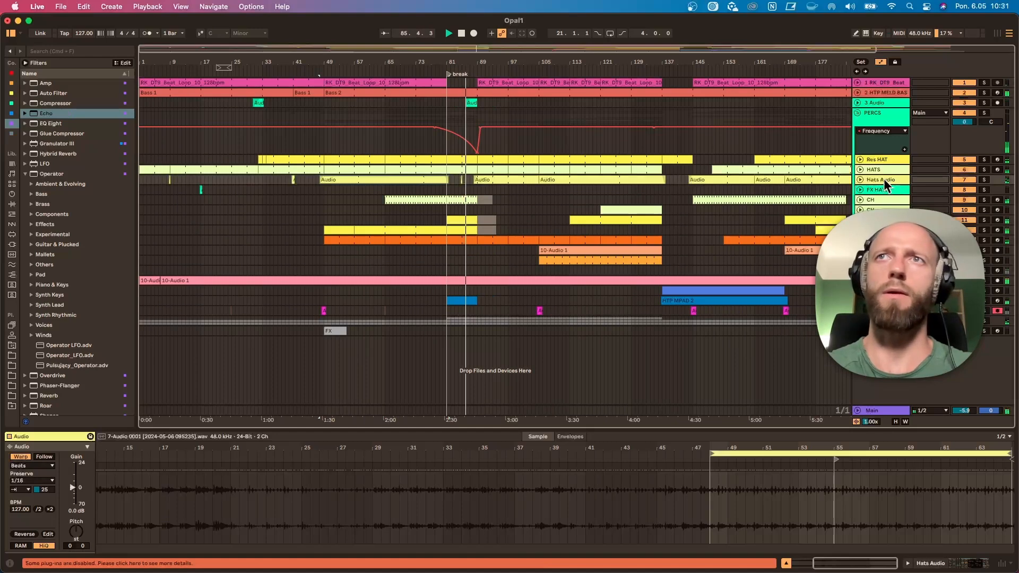
{"action": "left_click", "coordinate": [860, 180]}
{"action": "left_click", "coordinate": [470, 189]}
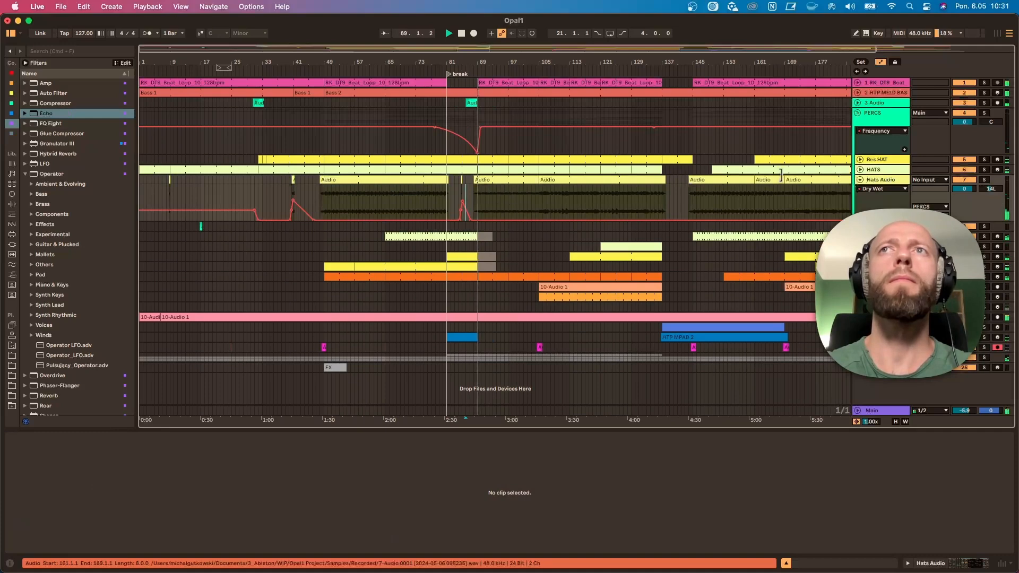
{"action": "left_click_drag", "start_coordinate": [463, 64], "coordinate": [425, 133]}
{"action": "left_click", "coordinate": [418, 181]}
{"action": "left_click_drag", "start_coordinate": [417, 94], "coordinate": [417, 103]}
{"action": "left_click", "coordinate": [408, 103]}
{"action": "key", "text": "space"}
{"action": "key", "text": "space"}
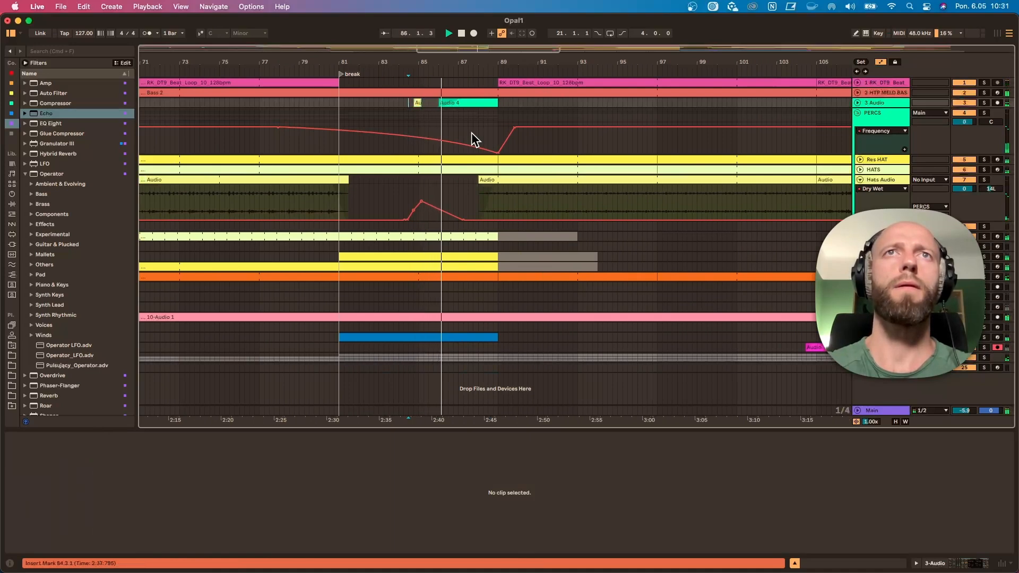
Duplicate the short FX HATS clip near bar 17 to 120.4.1, just before bar 121.
{"action": "left_click_drag", "start_coordinate": [491, 63], "coordinate": [440, 14]}
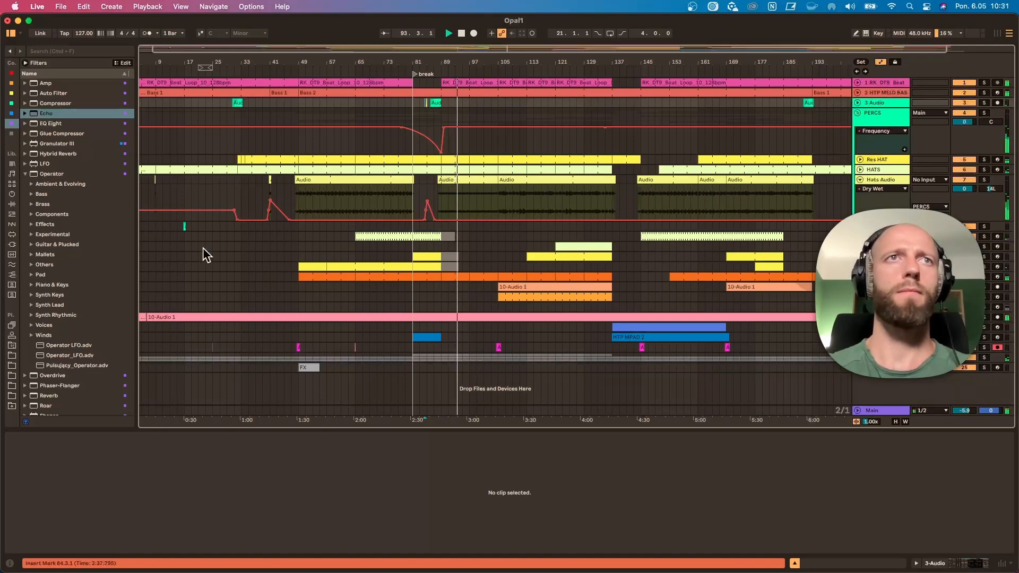
{"action": "left_click", "coordinate": [183, 228]}
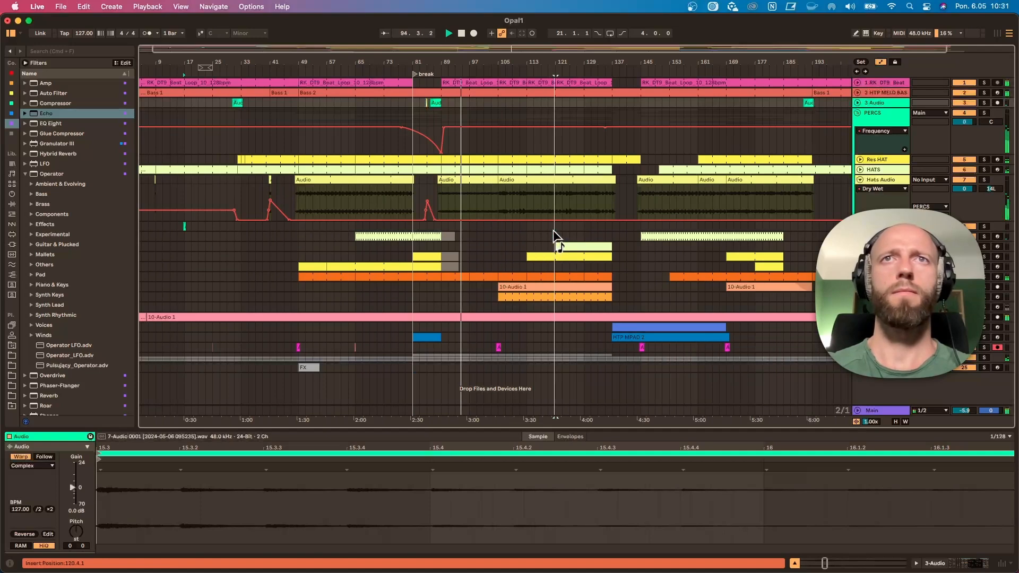
{"action": "left_click_drag", "start_coordinate": [554, 230], "coordinate": [555, 229]}
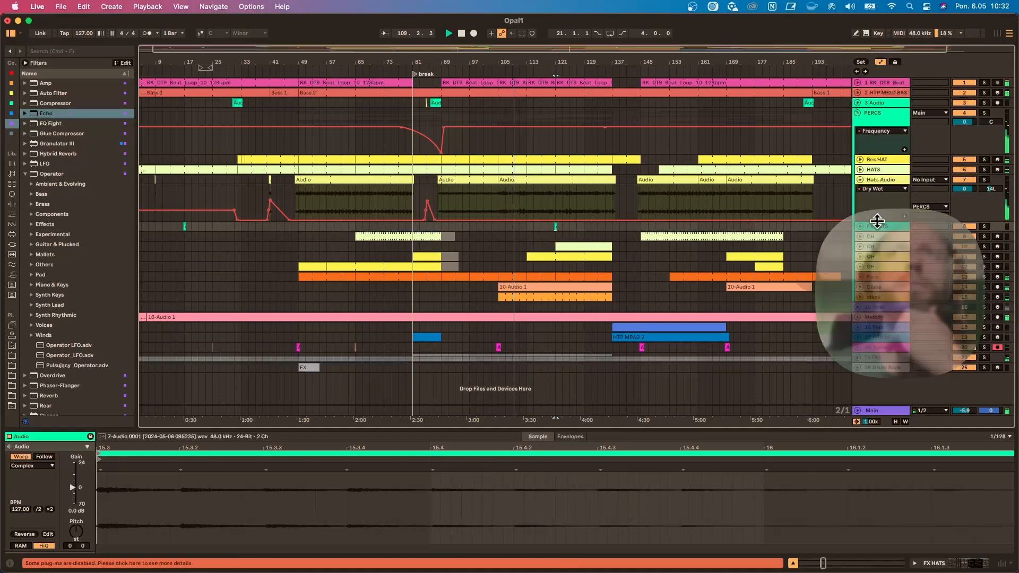
Set the transient envelope of the Hats Audio clip at bar 105 to 17 and lower its gain slightly.
{"action": "left_click", "coordinate": [858, 113]}
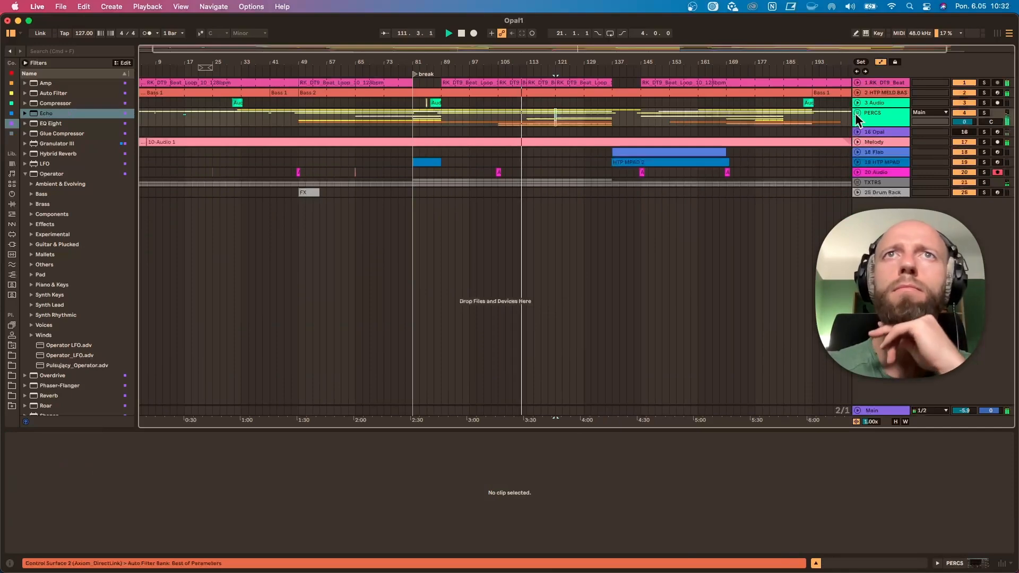
{"action": "left_click", "coordinate": [857, 113]}
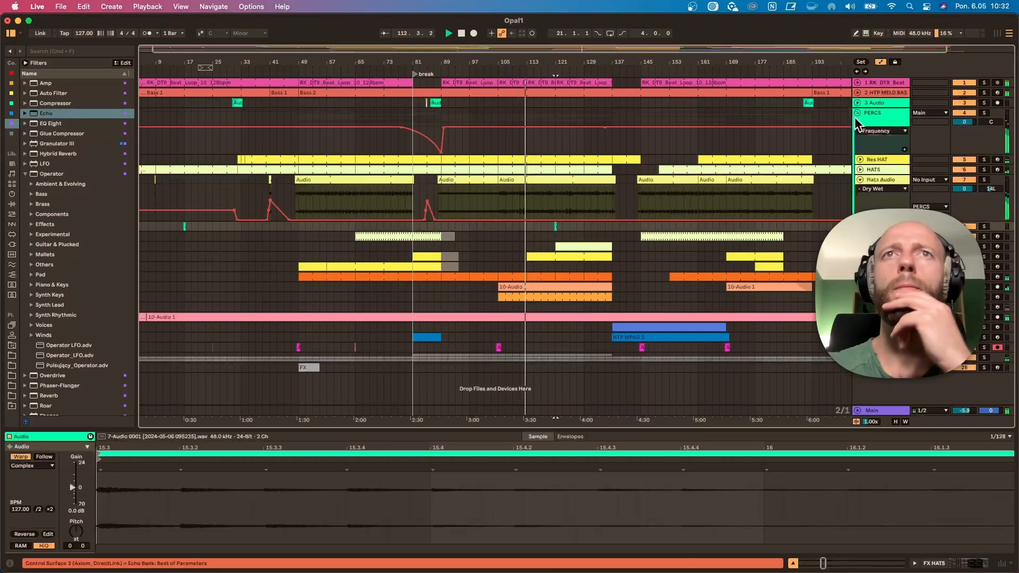
{"action": "left_click", "coordinate": [577, 180]}
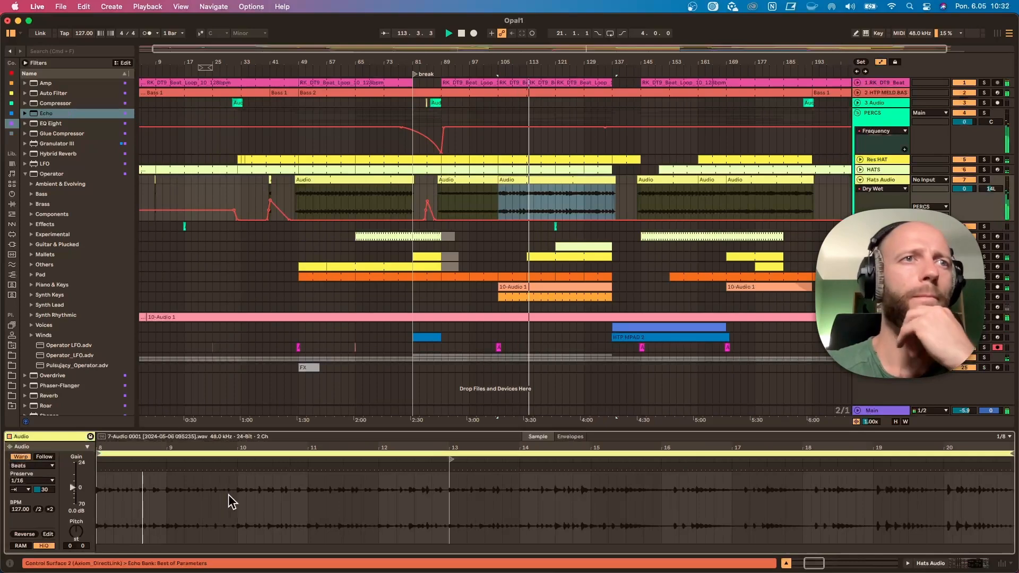
{"action": "left_click_drag", "start_coordinate": [50, 489], "coordinate": [50, 496]}
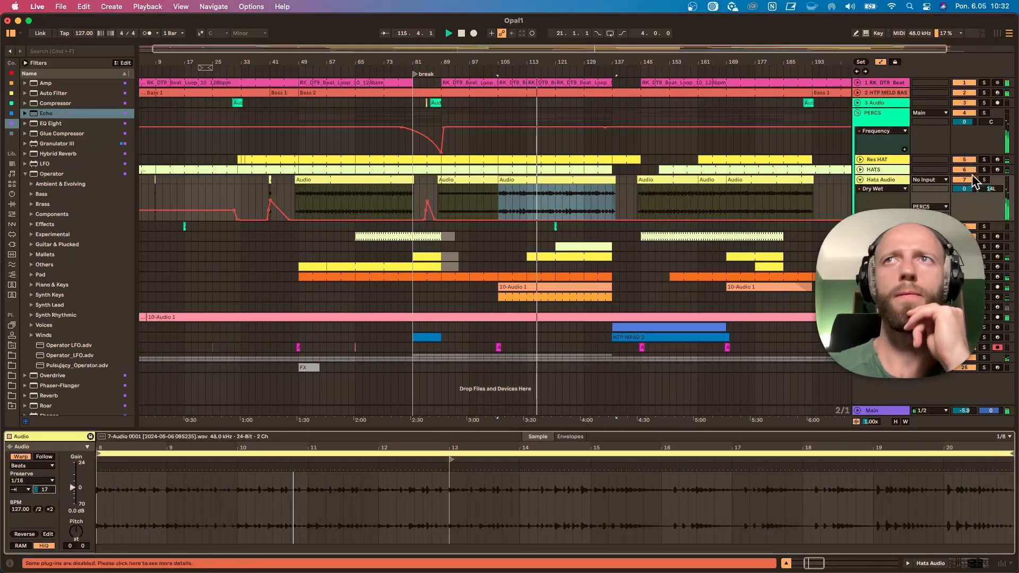
{"action": "left_click_drag", "start_coordinate": [73, 488], "coordinate": [73, 492]}
Lower the gain of the three Hats Audio clips from bar 144 onward to -1.9 dB and the bar 48 clip to -1.0 dB.
{"action": "left_click", "coordinate": [683, 191]}
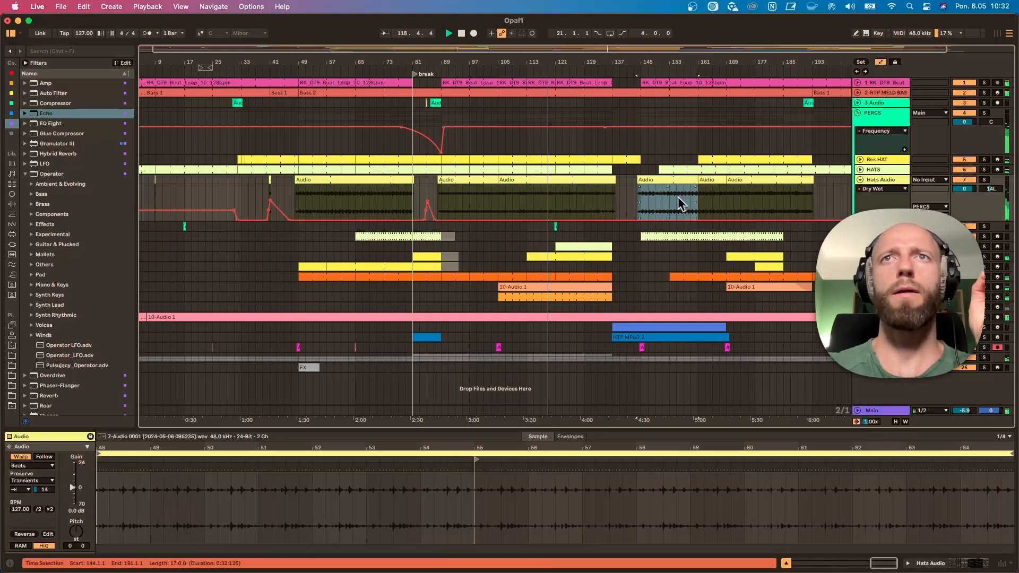
{"action": "left_click", "coordinate": [762, 180], "text": "shift"}
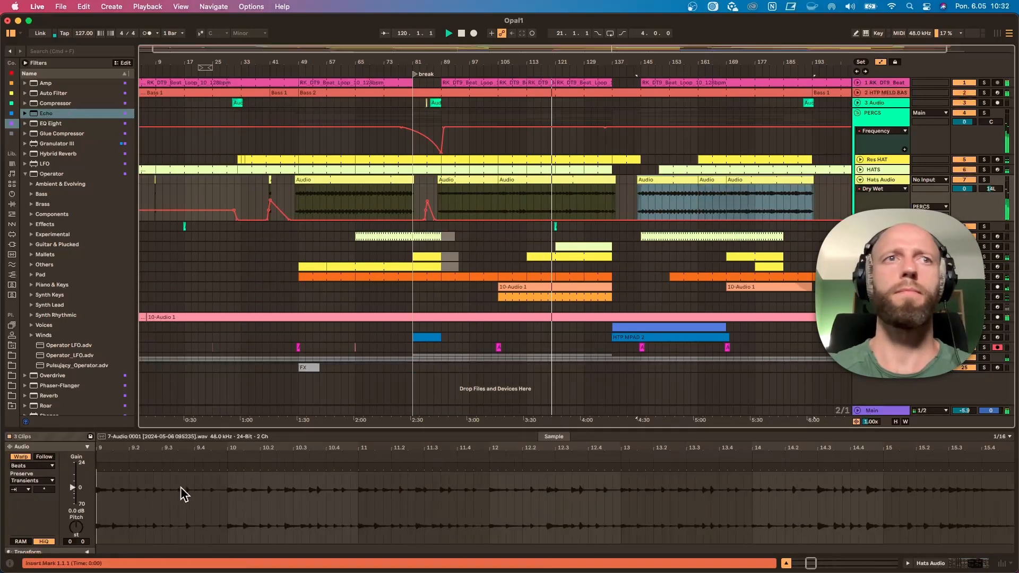
{"action": "left_click_drag", "start_coordinate": [73, 491], "coordinate": [73, 492]}
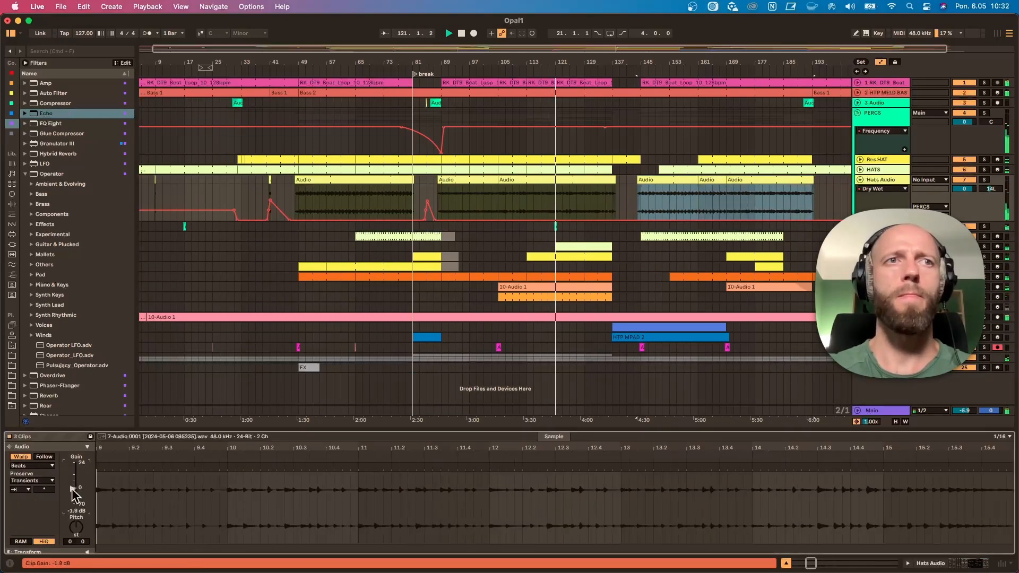
{"action": "left_click", "coordinate": [390, 196]}
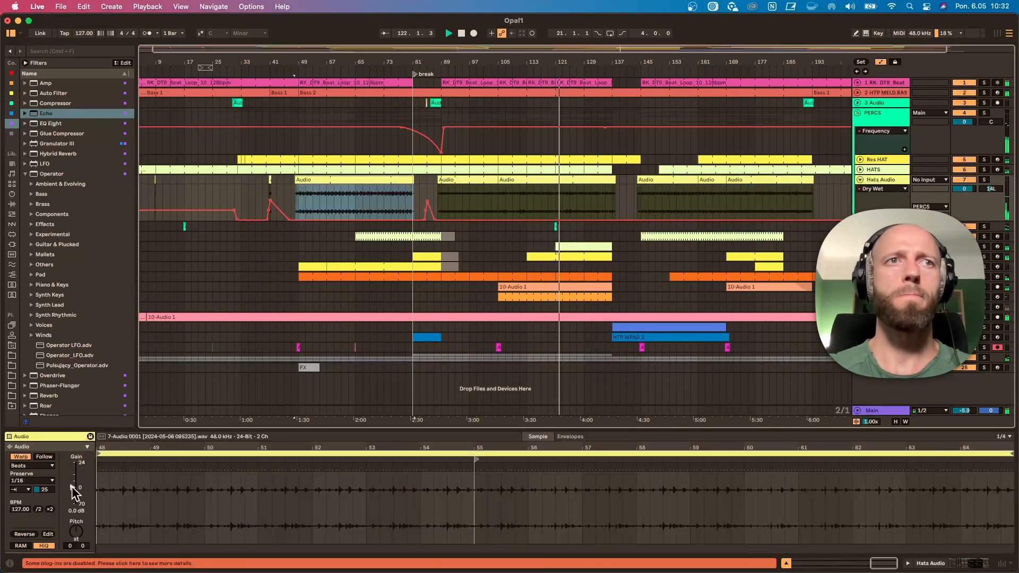
{"action": "left_click_drag", "start_coordinate": [73, 486], "coordinate": [73, 489]}
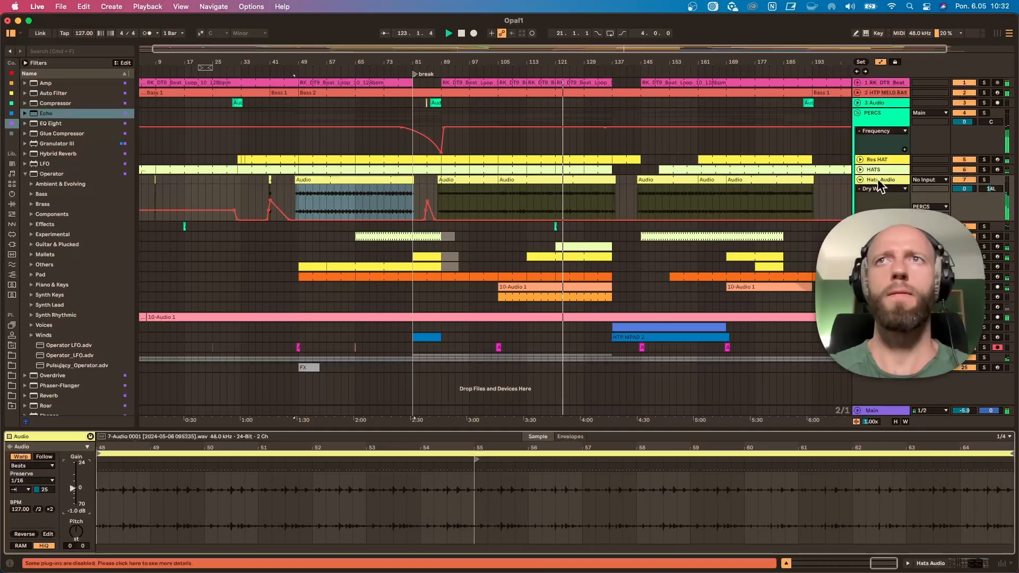
{"action": "left_click", "coordinate": [860, 181]}
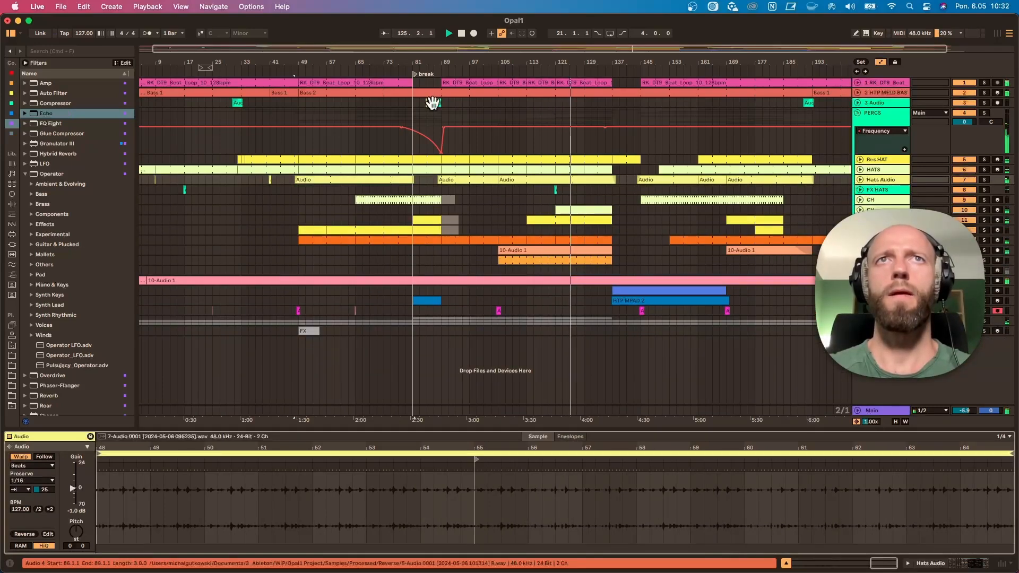
Duplicate the reversed Audio 4 clip before bar 89 on 3 Audio and align the copy from 134.1.1 to 137.1.1.
{"action": "left_click_drag", "start_coordinate": [432, 103], "coordinate": [608, 113]}
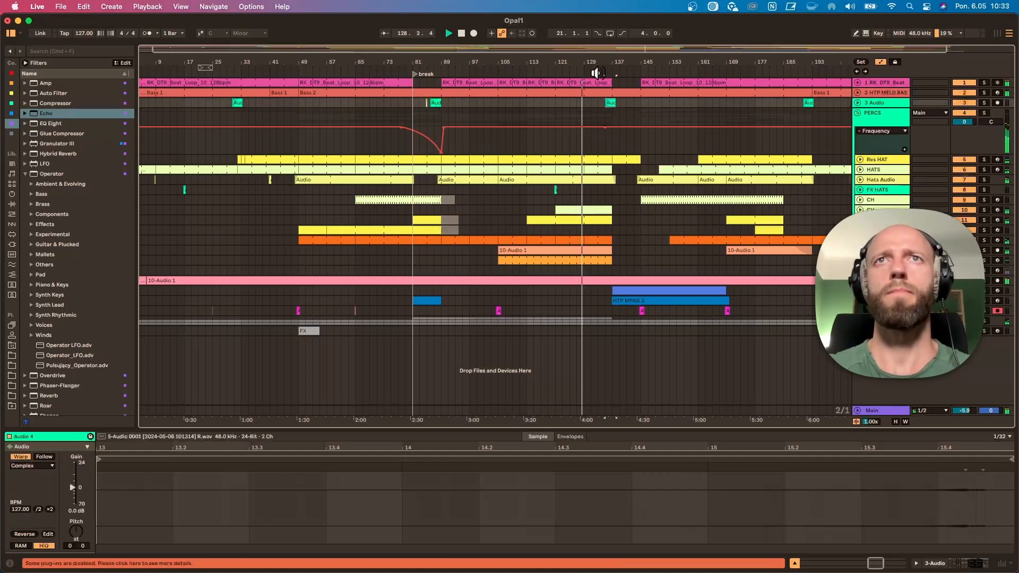
{"action": "left_click", "coordinate": [854, 103]}
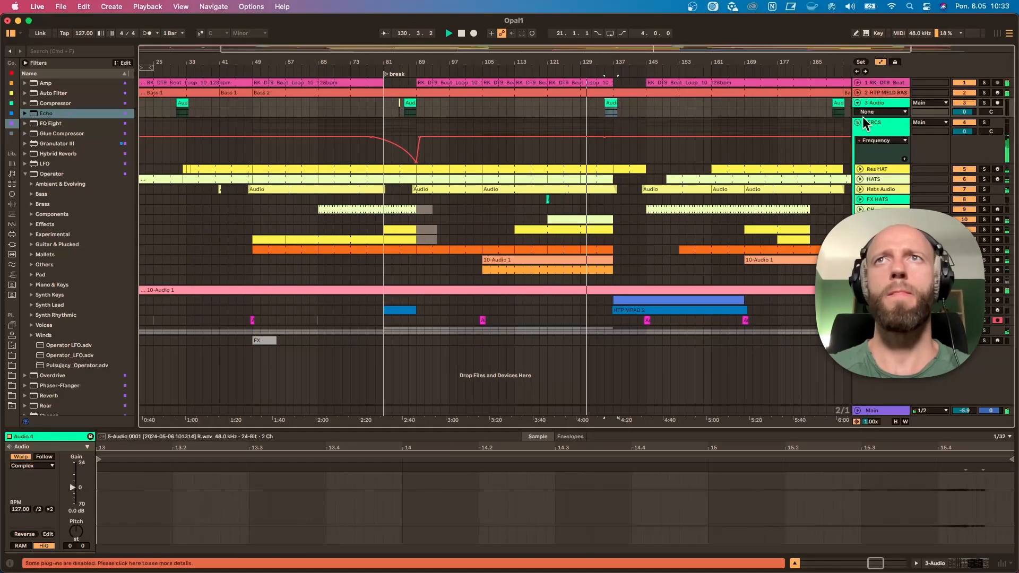
{"action": "left_click_drag", "start_coordinate": [860, 118], "coordinate": [858, 207]}
{"action": "left_click_drag", "start_coordinate": [610, 62], "coordinate": [613, 103]}
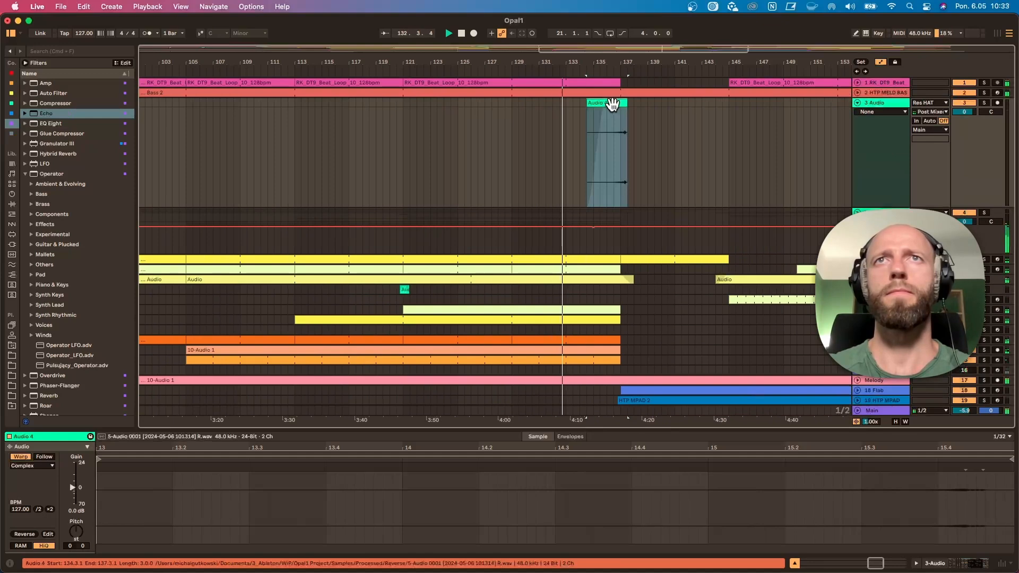
{"action": "left_click_drag", "start_coordinate": [611, 103], "coordinate": [607, 106]}
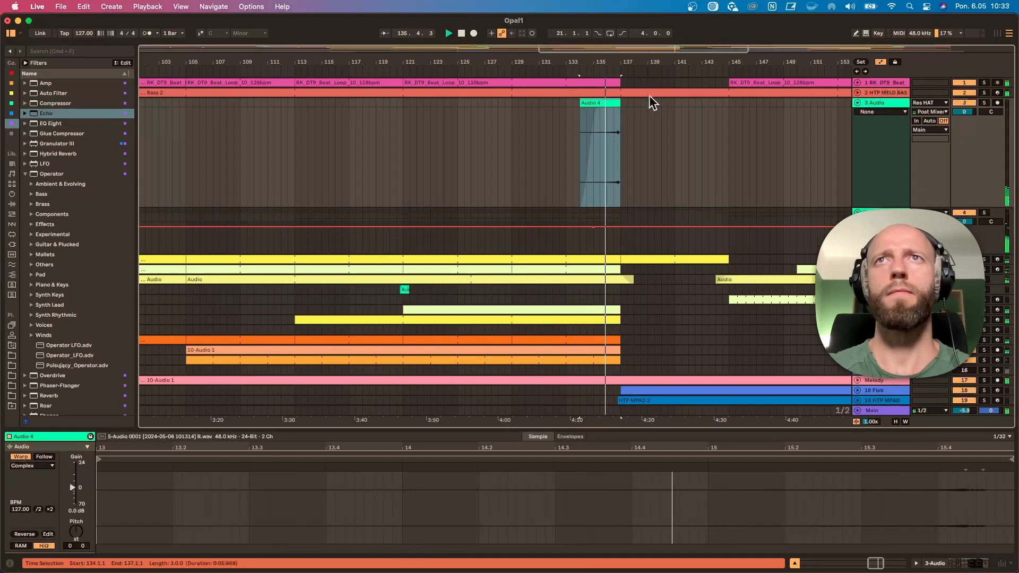
{"action": "left_click_drag", "start_coordinate": [653, 62], "coordinate": [584, 63]}
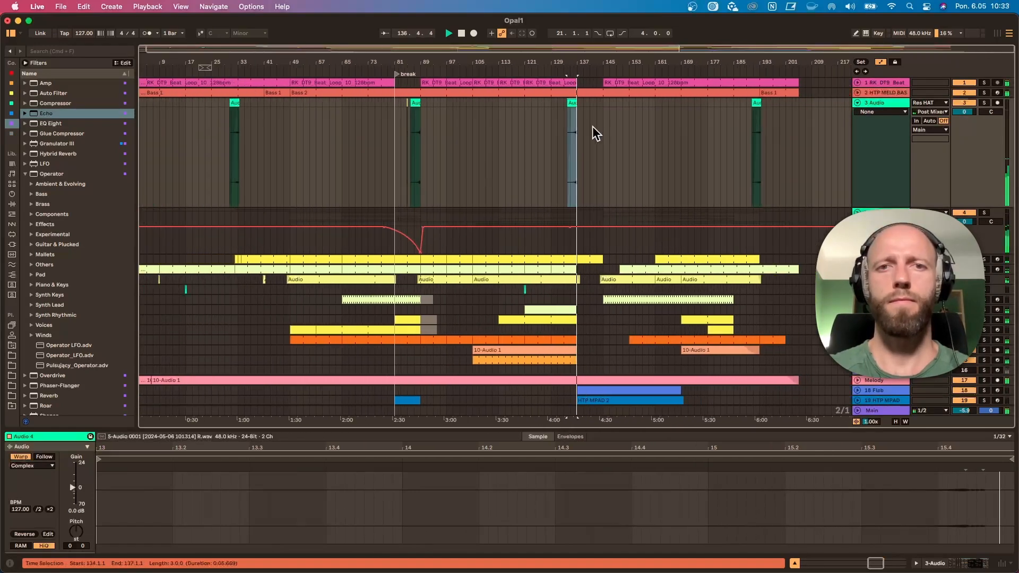
Listen through the section from bar 137 and examine the tracks in the PERCS and TXTRS groups.
{"action": "scroll", "coordinate": [653, 159], "scroll_direction": "down", "scroll_amount": 2}
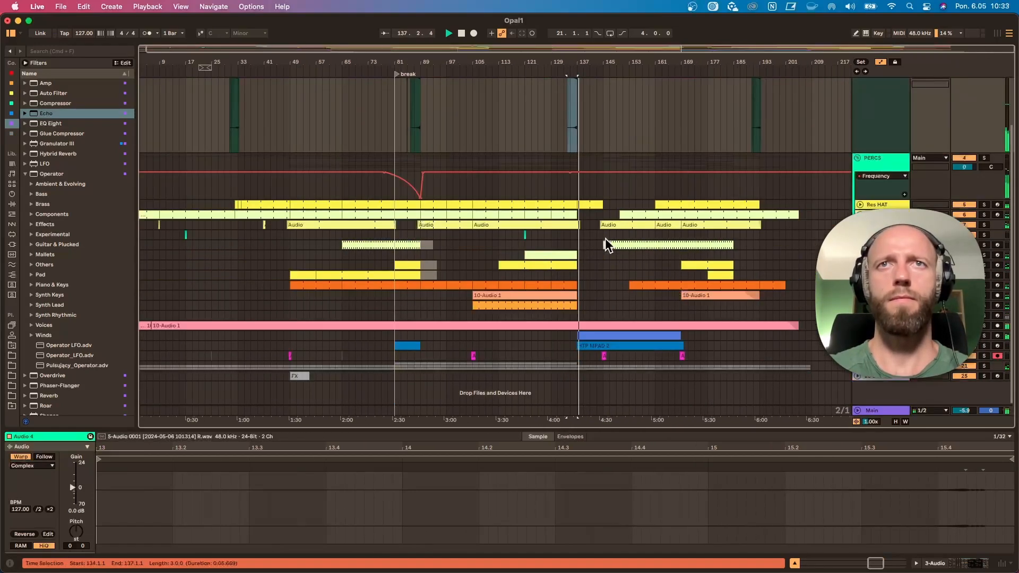
{"action": "scroll", "coordinate": [864, 171], "scroll_direction": "up", "scroll_amount": 1}
{"action": "left_click", "coordinate": [858, 180]}
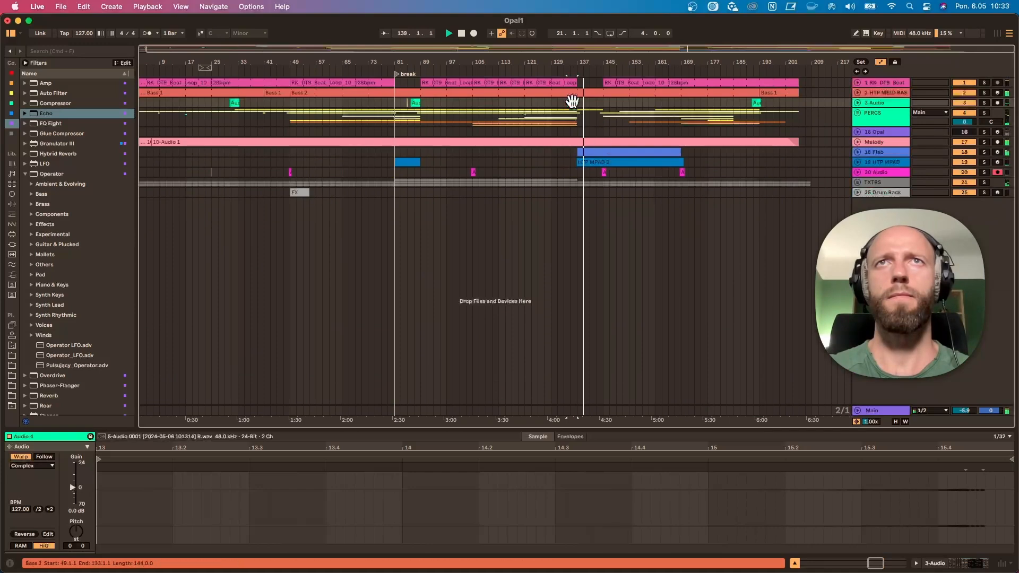
{"action": "left_click", "coordinate": [856, 112]}
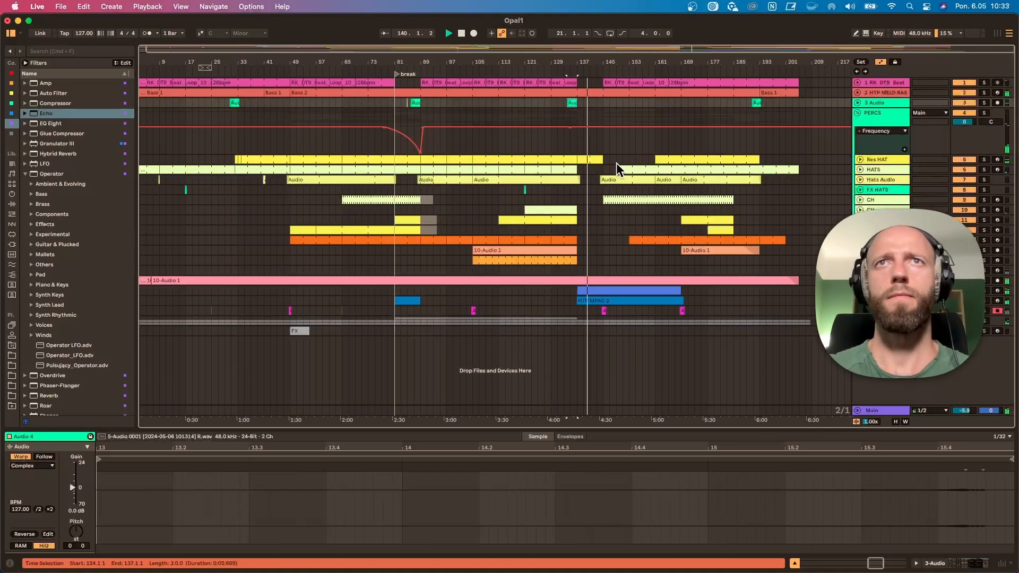
{"action": "left_click", "coordinate": [596, 160]}
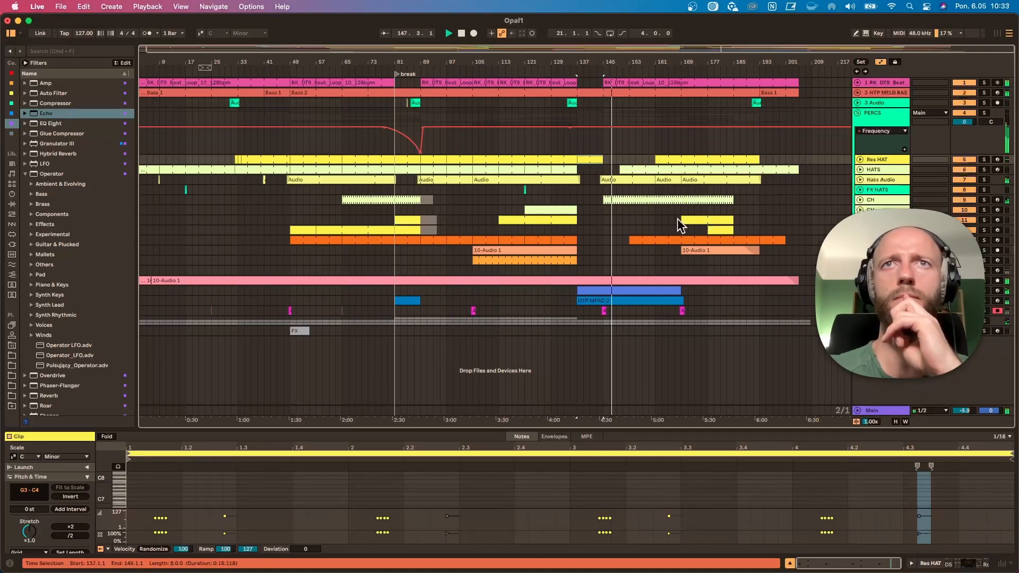
{"action": "left_click", "coordinate": [859, 323]}
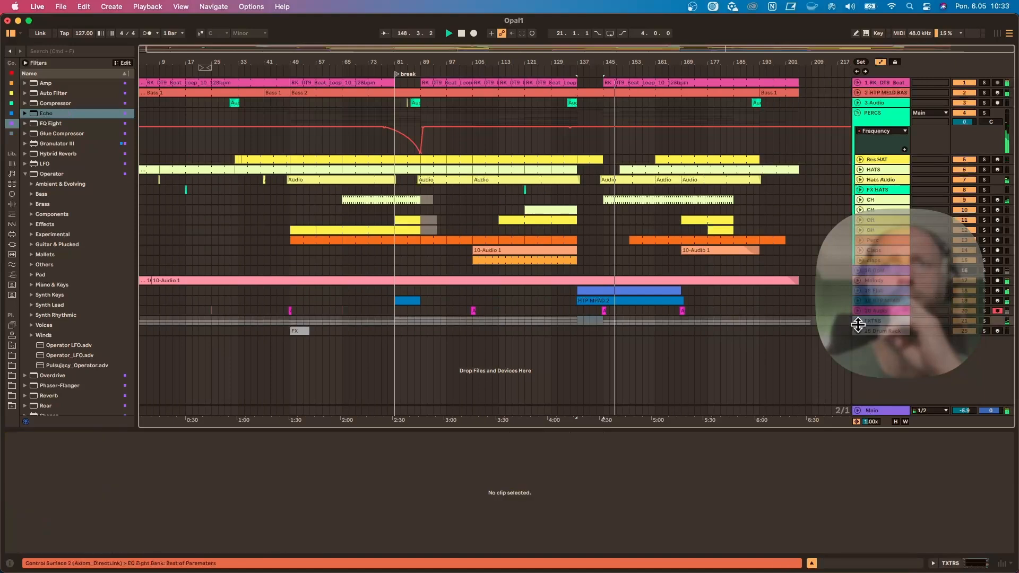
{"action": "left_click", "coordinate": [858, 320]}
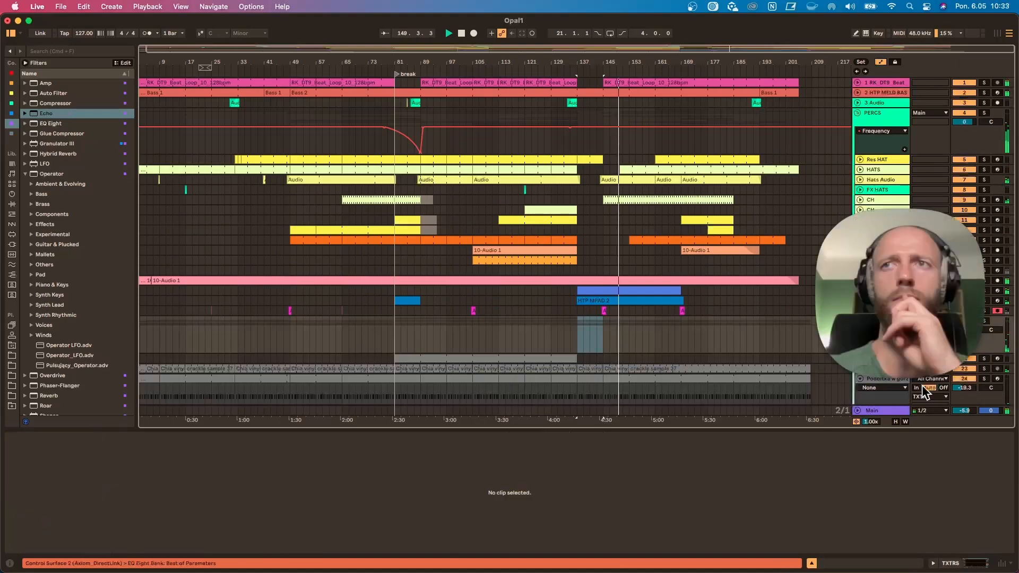
{"action": "scroll", "coordinate": [960, 386], "scroll_direction": "up", "scroll_amount": 3}
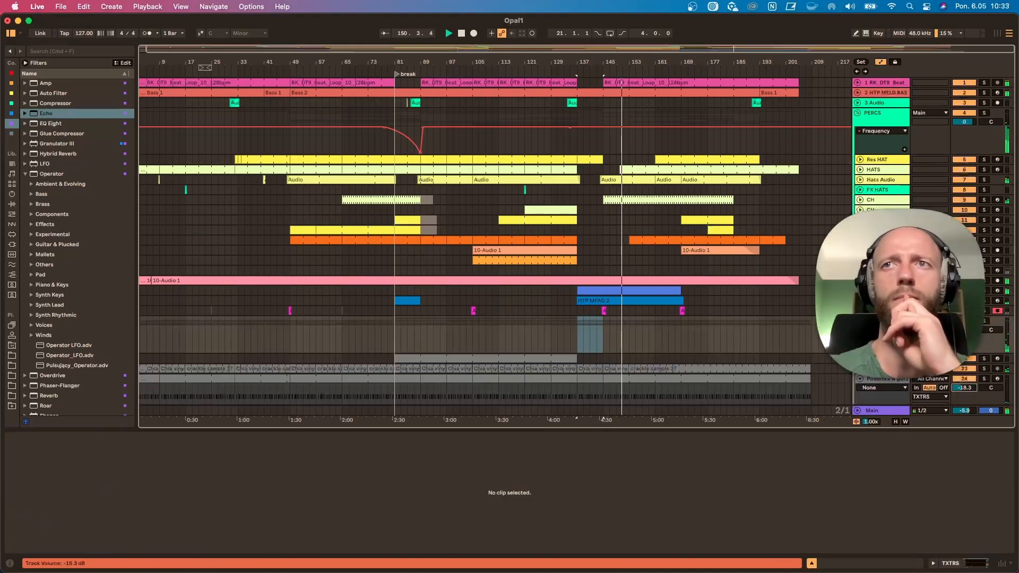
{"action": "left_click", "coordinate": [857, 378]}
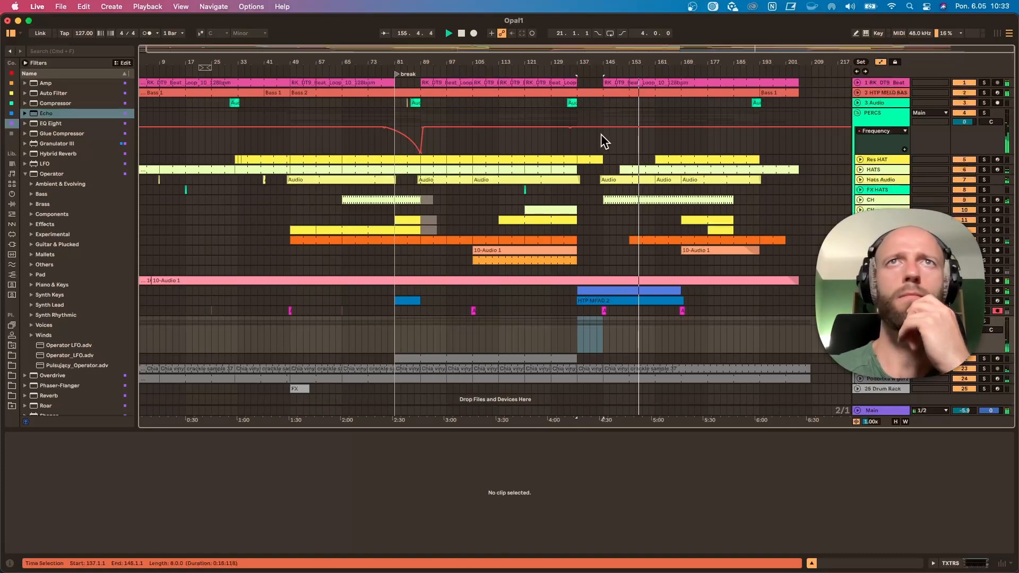
Try a copy of the short FX HATS clip near bar 17 just before bar 169 and audition it.
{"action": "left_click_drag", "start_coordinate": [646, 63], "coordinate": [646, 57]}
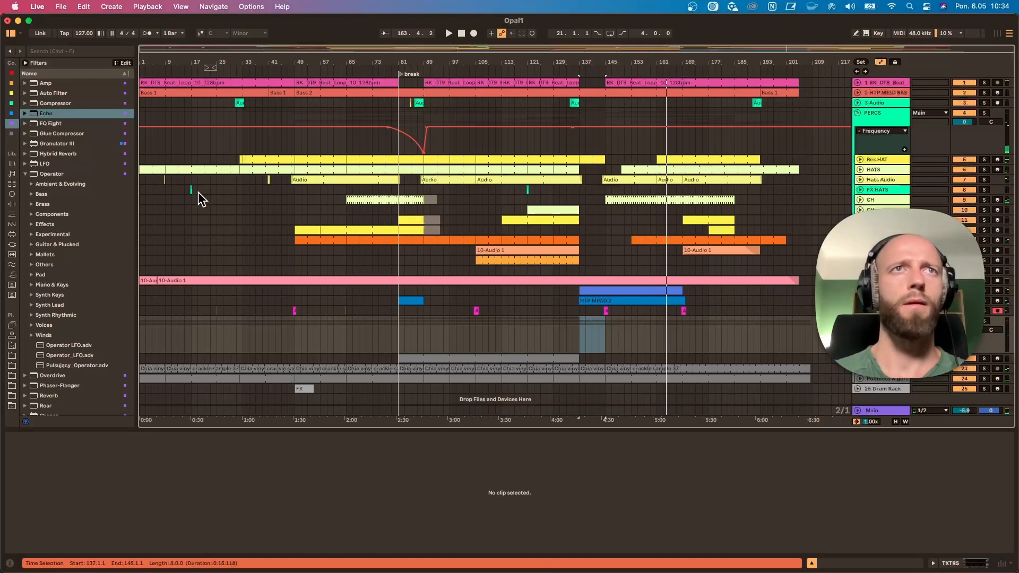
{"action": "left_click_drag", "start_coordinate": [191, 188], "coordinate": [682, 190]}
{"action": "left_click", "coordinate": [680, 190]}
{"action": "key", "text": "space"}
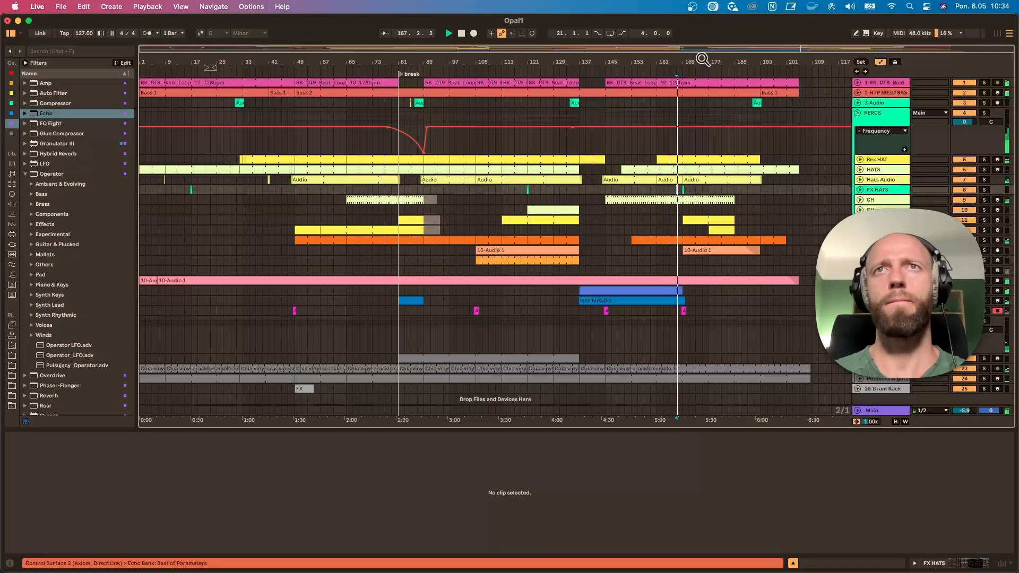
{"action": "left_click", "coordinate": [682, 191]}
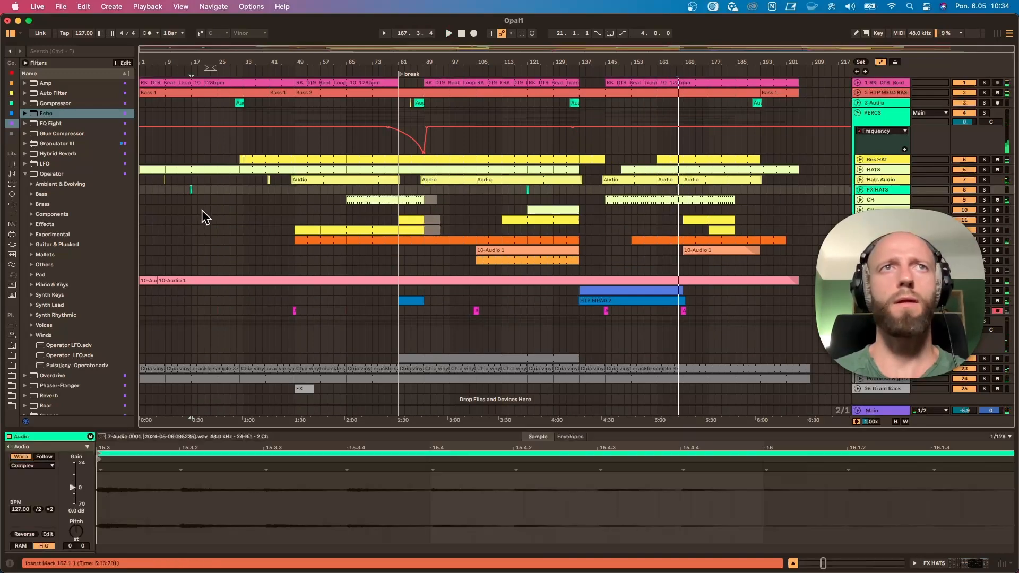
Duplicate the short FX HATS clip near bar 17 to 160.4.1, just before bar 161, and audition the transition.
{"action": "left_click_drag", "start_coordinate": [190, 189], "coordinate": [677, 186]}
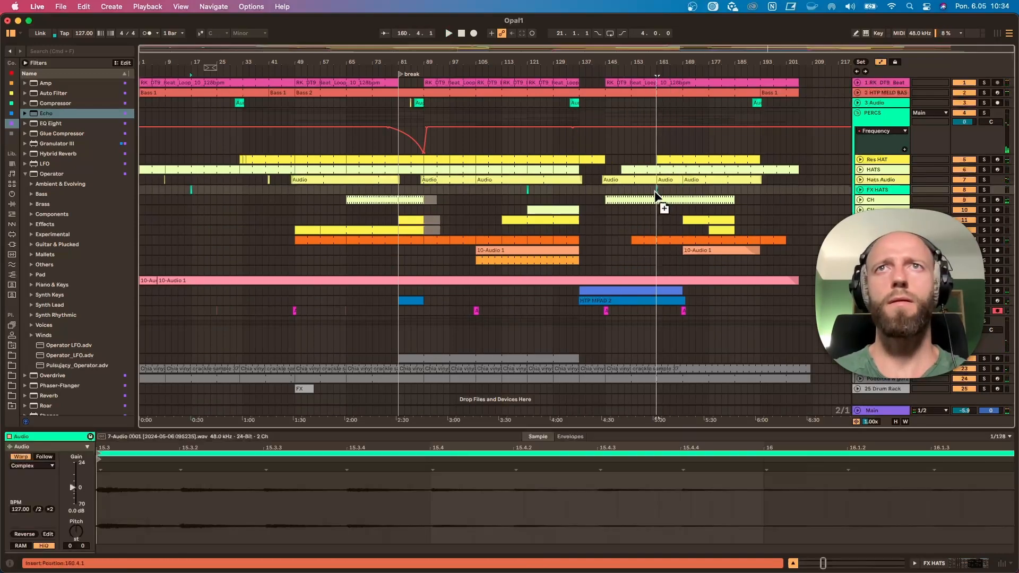
{"action": "left_click", "coordinate": [654, 195]}
{"action": "key", "text": "space"}
{"action": "left_click_drag", "start_coordinate": [658, 60], "coordinate": [646, 133]}
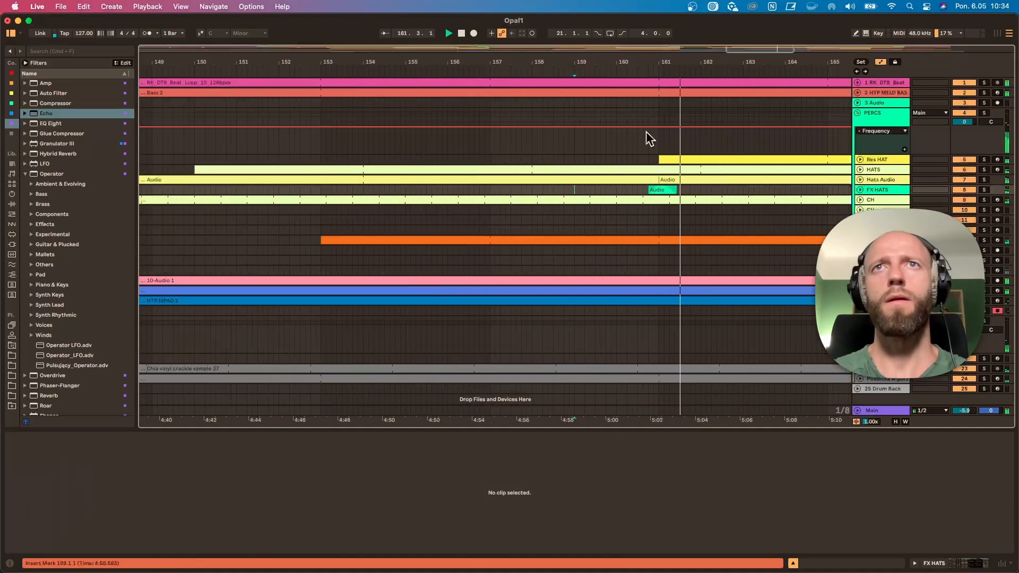
{"action": "left_click", "coordinate": [563, 190]}
{"action": "key", "text": "space"}
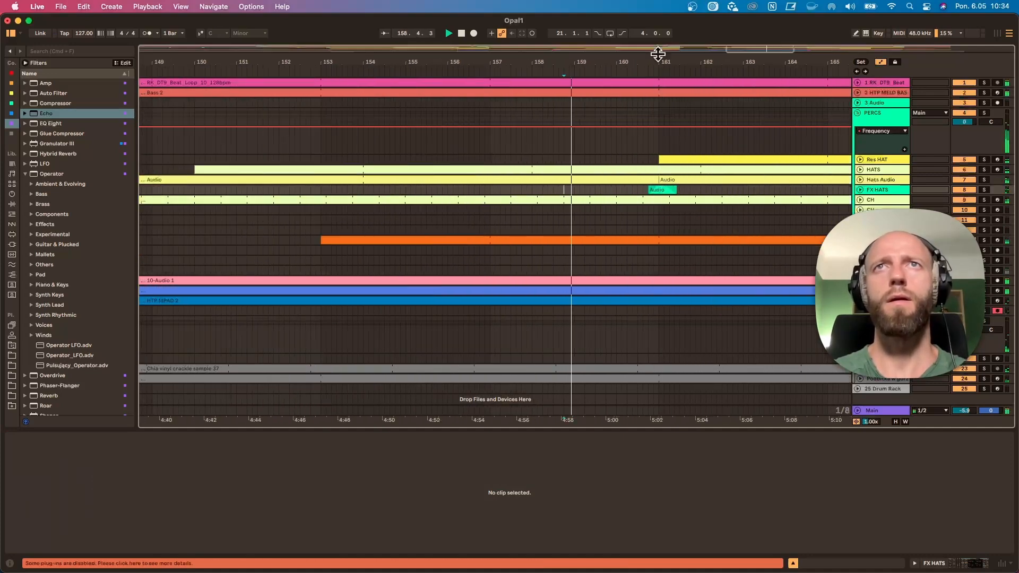
{"action": "left_click_drag", "start_coordinate": [658, 56], "coordinate": [670, 166]}
{"action": "left_click", "coordinate": [657, 189]}
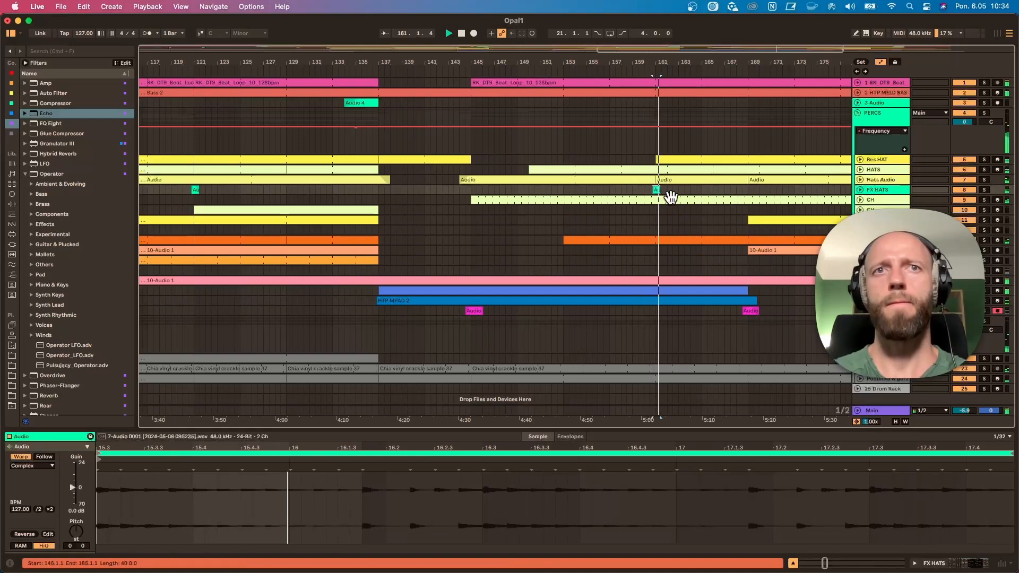
Examine the Res HAT clips and the other tracks after bar 161 during playback.
{"action": "left_click_drag", "start_coordinate": [685, 60], "coordinate": [536, 36]}
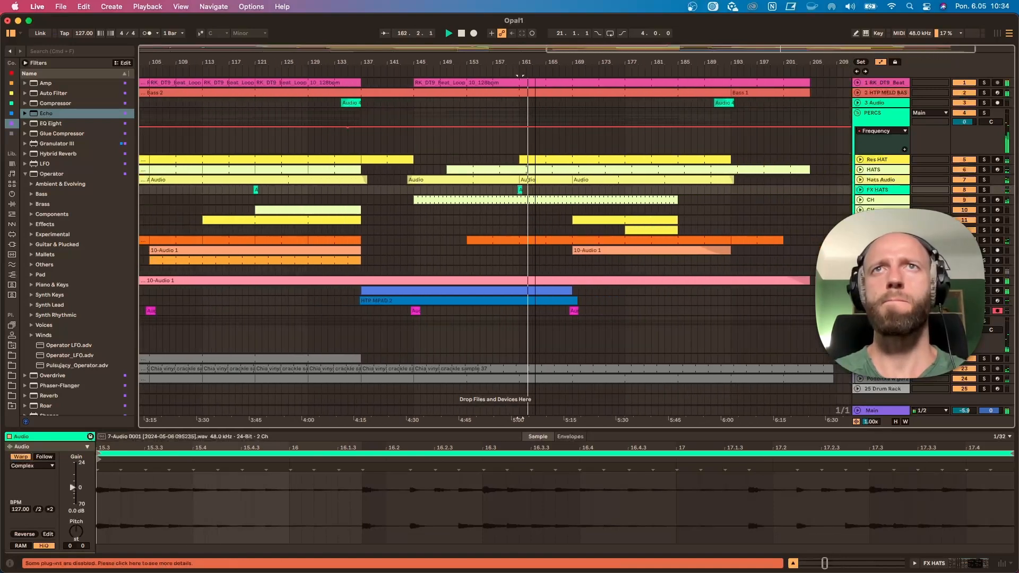
{"action": "left_click", "coordinate": [860, 160]}
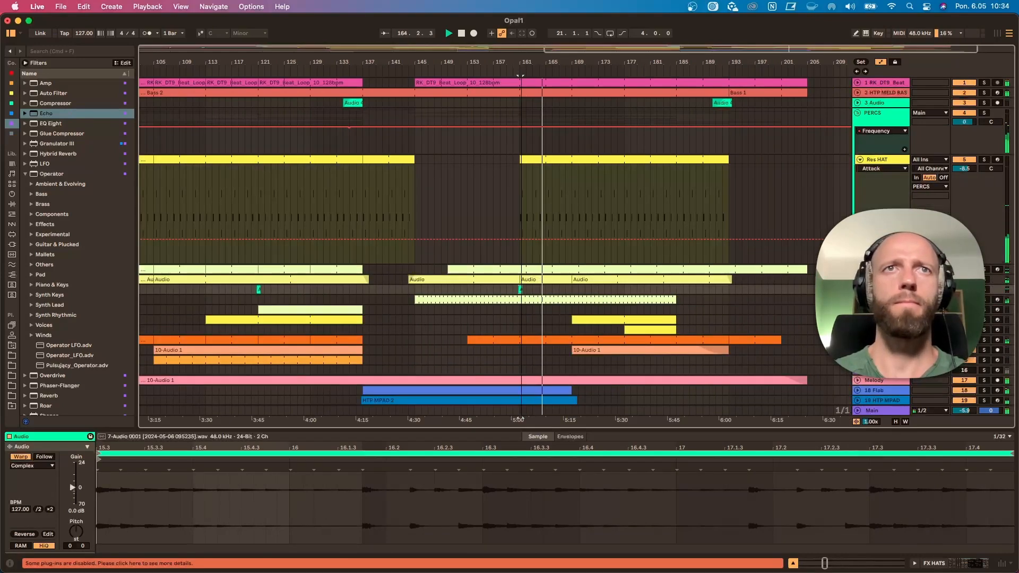
{"action": "left_click_drag", "start_coordinate": [522, 58], "coordinate": [635, 37]}
{"action": "scroll", "coordinate": [755, 297], "scroll_direction": "down", "scroll_amount": 5}
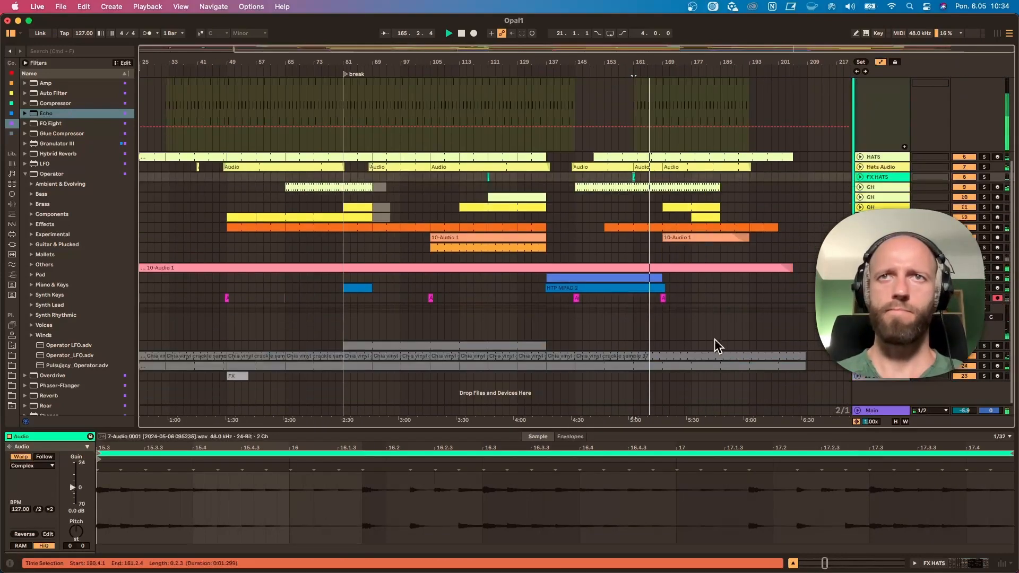
{"action": "scroll", "coordinate": [701, 291], "scroll_direction": "up", "scroll_amount": 3}
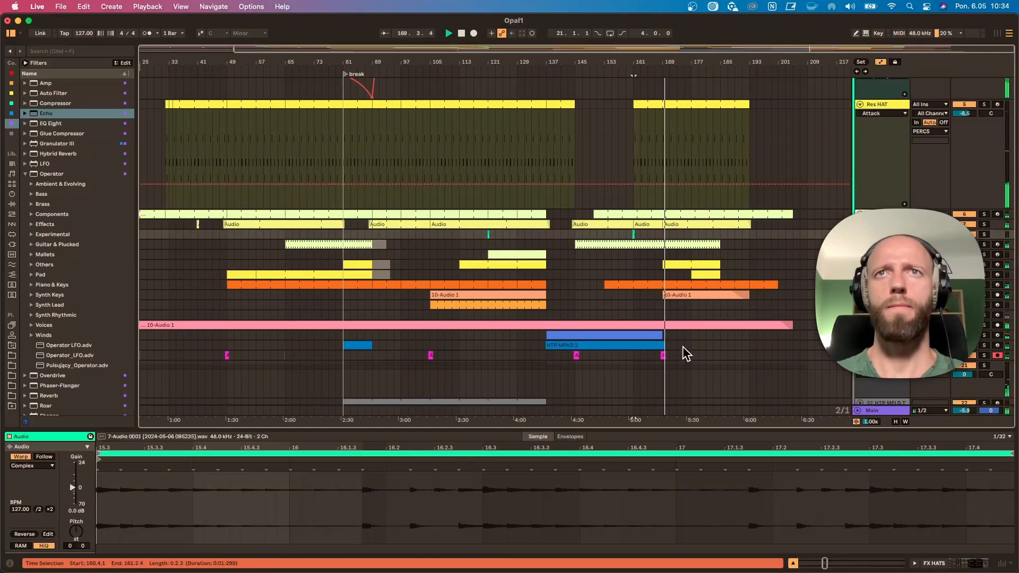
{"action": "scroll", "coordinate": [682, 347], "scroll_direction": "up", "scroll_amount": 3}
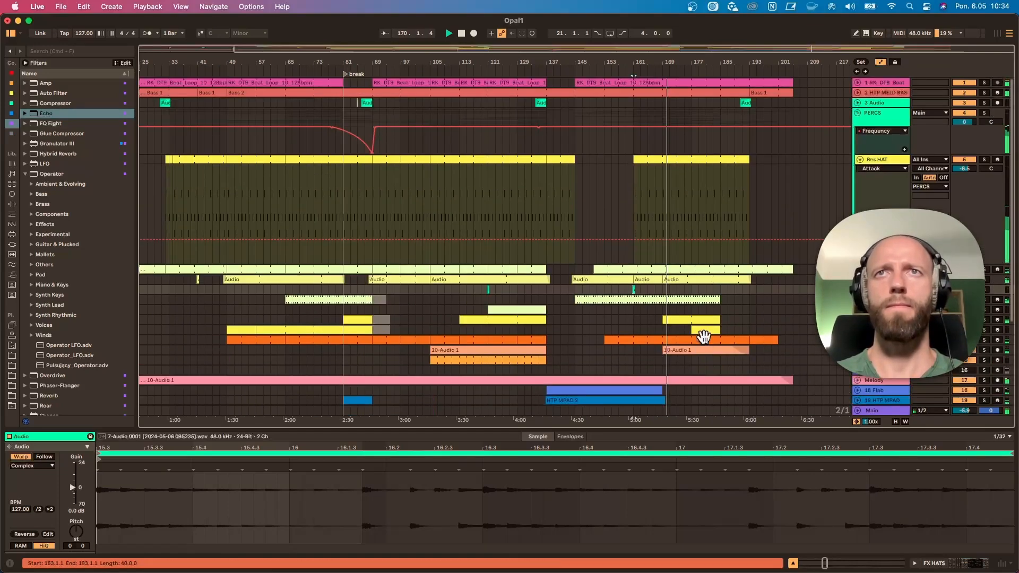
{"action": "left_click", "coordinate": [860, 159]}
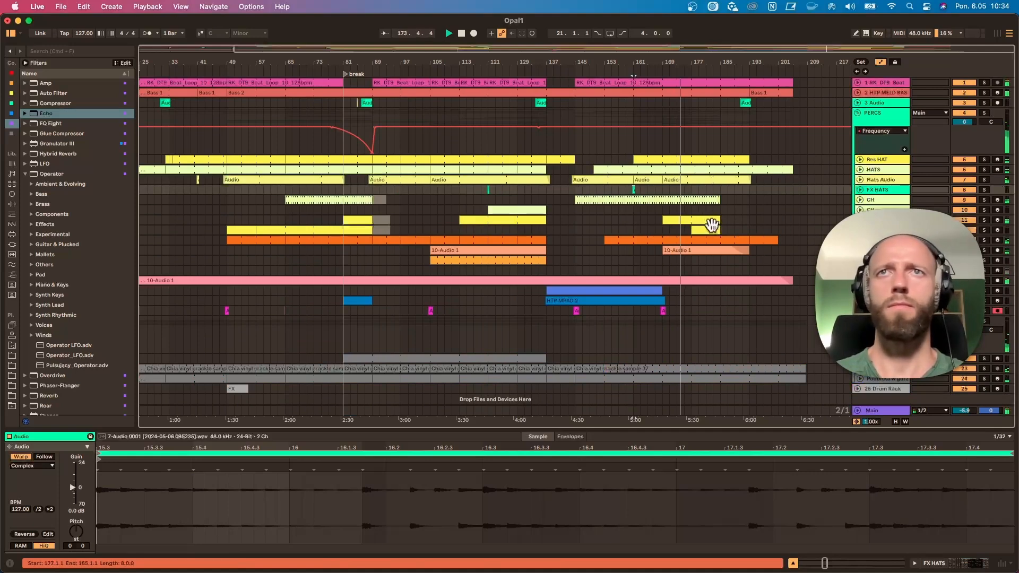
Duplicate the claps clips starting at bar 105 to fill bars 185 to 193 and bars 73 to 81.
{"action": "left_click", "coordinate": [860, 262]}
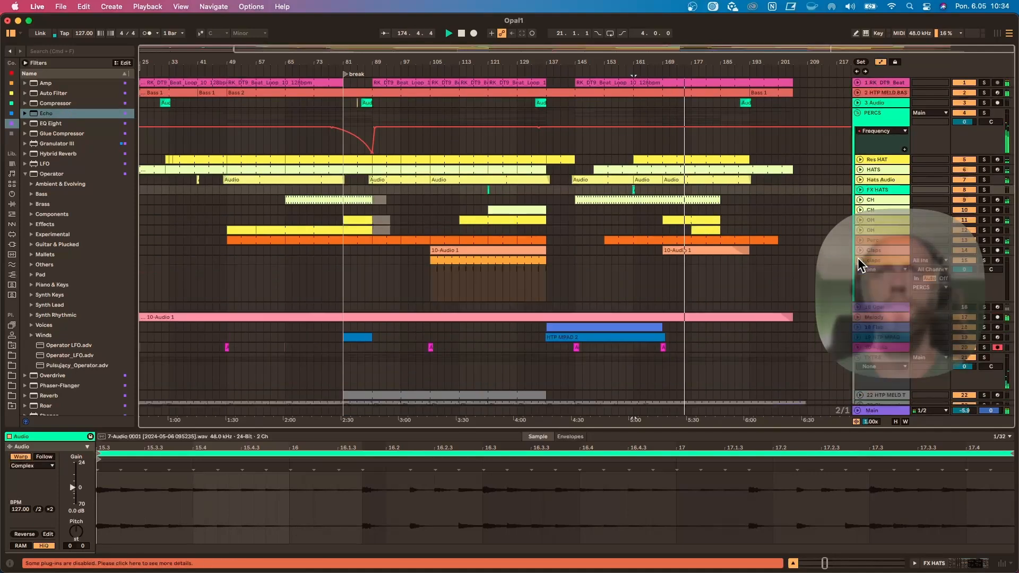
{"action": "left_click", "coordinate": [431, 275]}
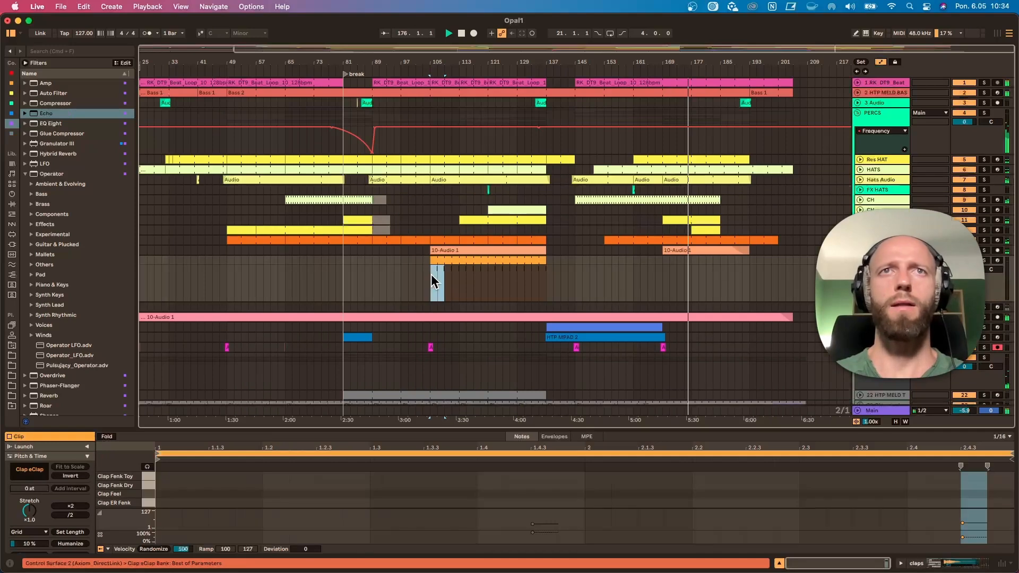
{"action": "left_click_drag", "start_coordinate": [435, 262], "coordinate": [725, 272]}
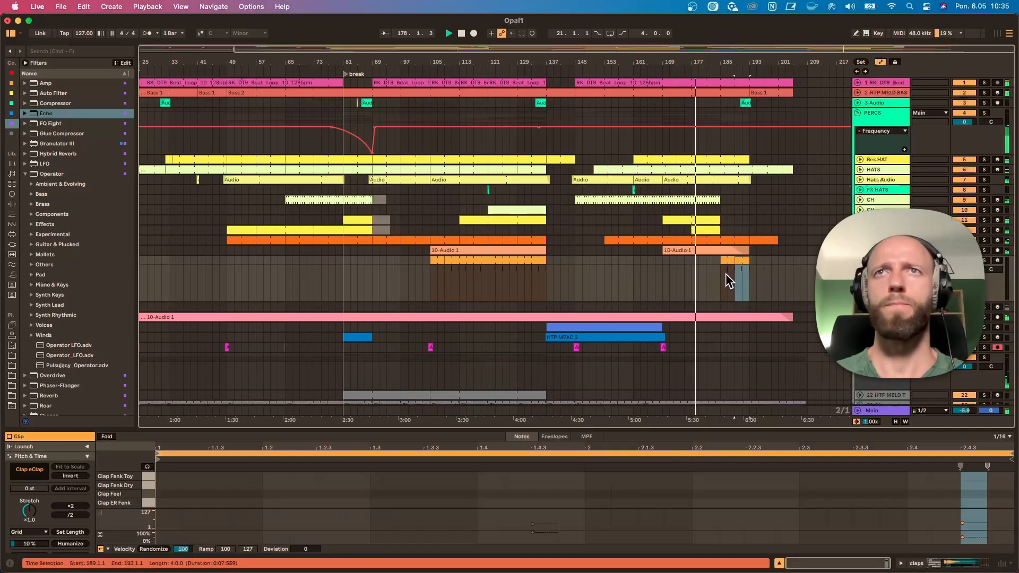
{"action": "mouse_move", "coordinate": [726, 275]}
{"action": "left_mouse_down"}
{"action": "mouse_move", "coordinate": [674, 268]}
{"action": "mouse_move", "coordinate": [320, 292]}
{"action": "left_mouse_up"}
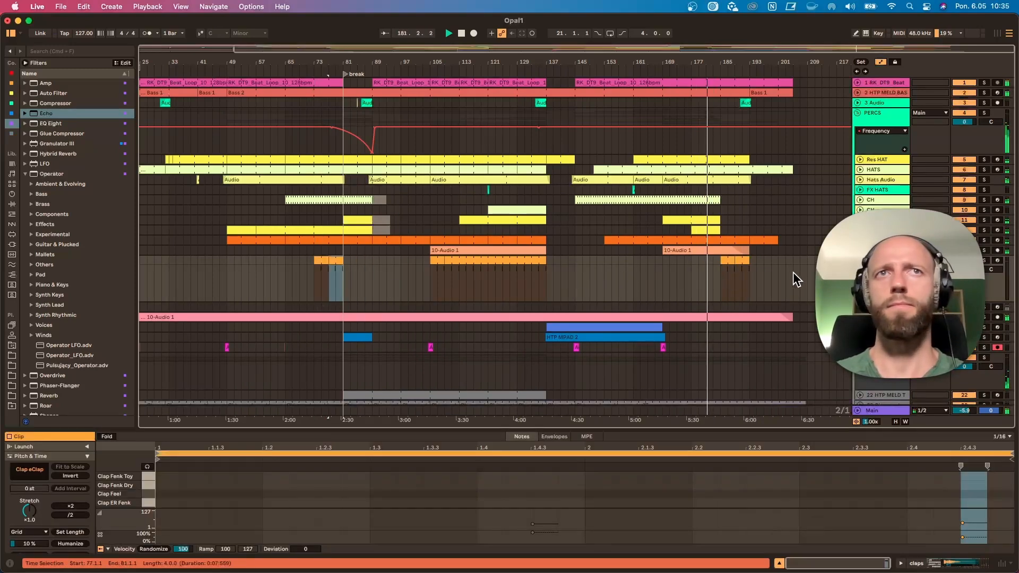
{"action": "left_click", "coordinate": [860, 260]}
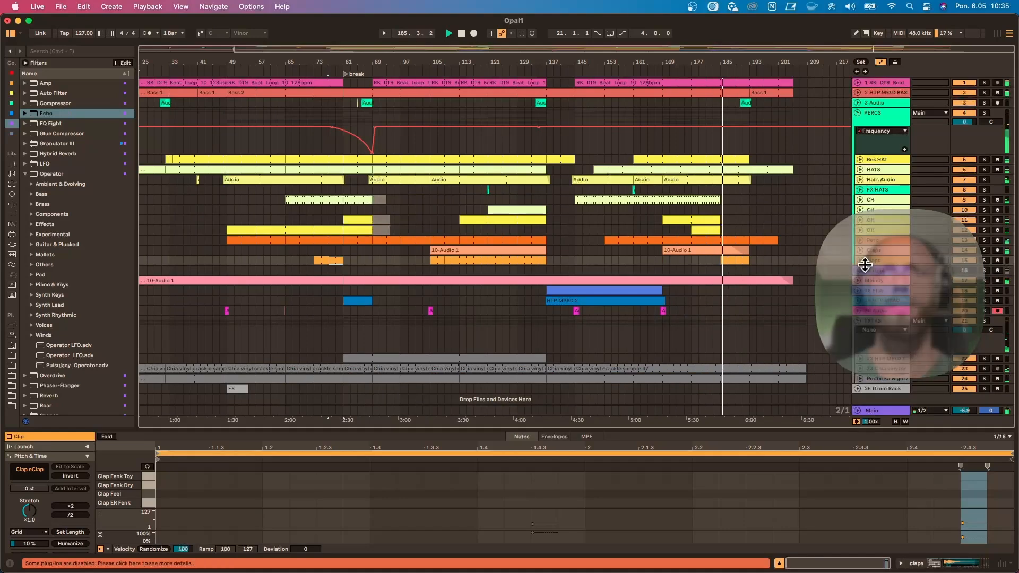
Open the claps clip at bar 127 for note editing and enlarge the clip view.
{"action": "left_click", "coordinate": [860, 261]}
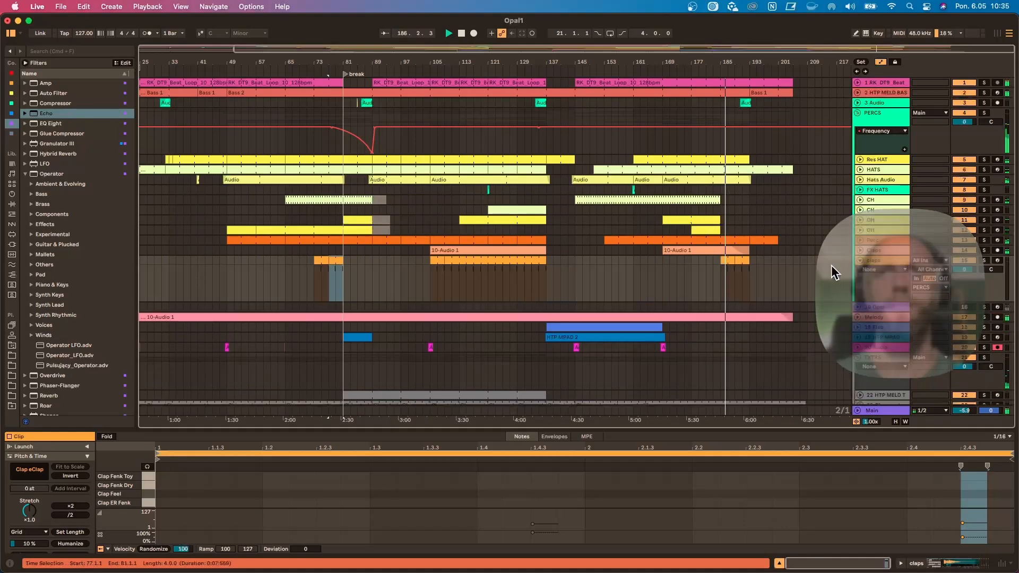
{"action": "left_click", "coordinate": [726, 260]}
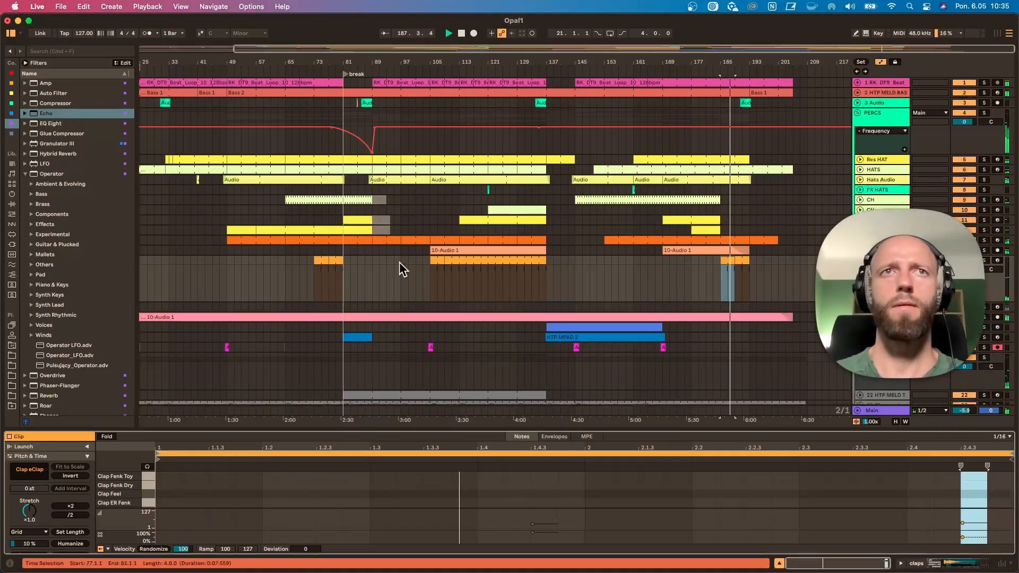
{"action": "left_click_drag", "start_coordinate": [517, 63], "coordinate": [518, 106]}
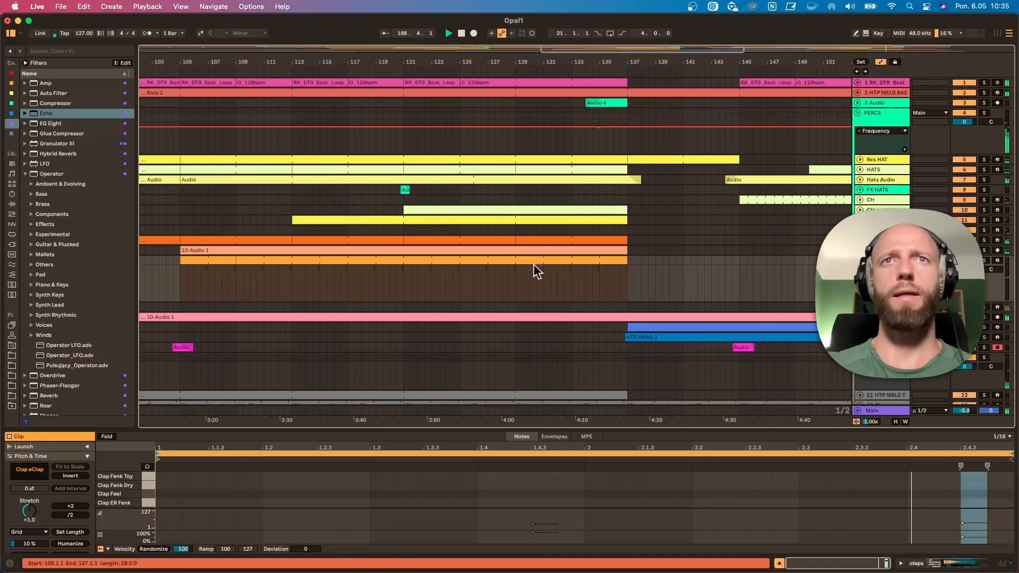
{"action": "left_click", "coordinate": [500, 282]}
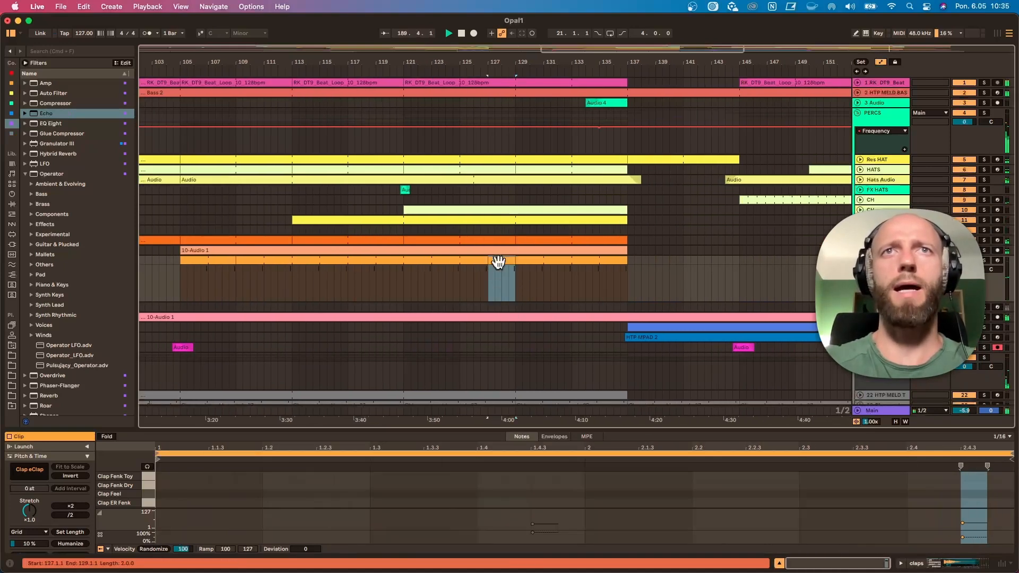
{"action": "double_click", "coordinate": [499, 260]}
{"action": "key", "text": "space"}
{"action": "left_click_drag", "start_coordinate": [865, 431], "coordinate": [865, 246]}
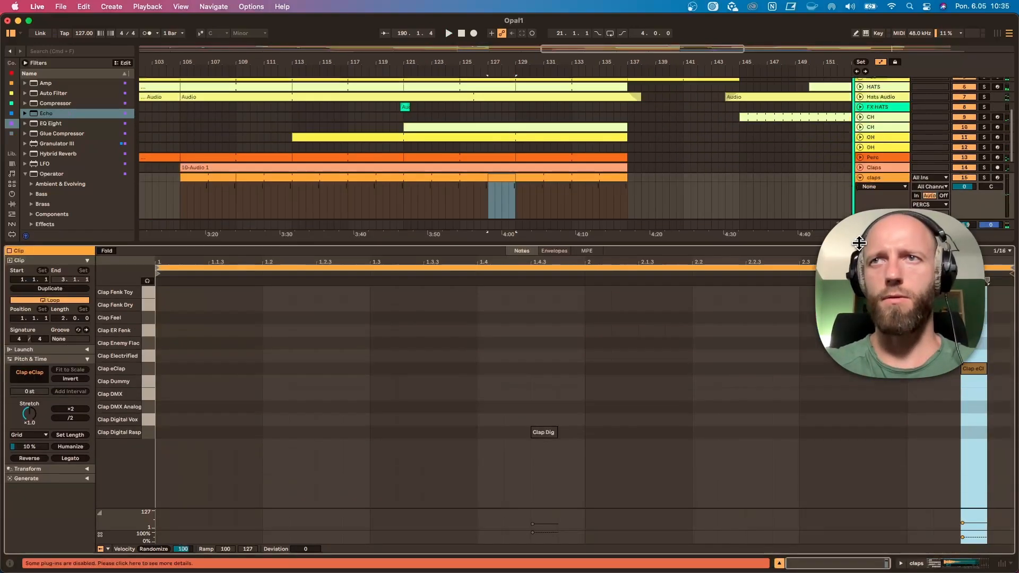
Add Clap eClap notes at 2.3.4 and 2.3.2, and place the 2.4.1 note on the Clap Digital Rasp row.
{"action": "double_click", "coordinate": [894, 372]}
{"action": "double_click", "coordinate": [843, 369]}
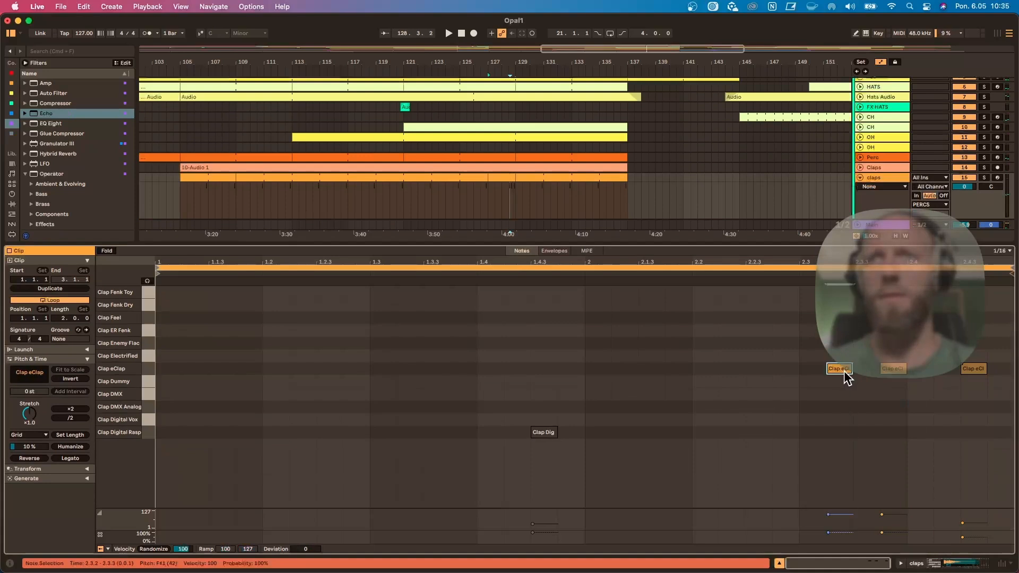
{"action": "key", "text": "space"}
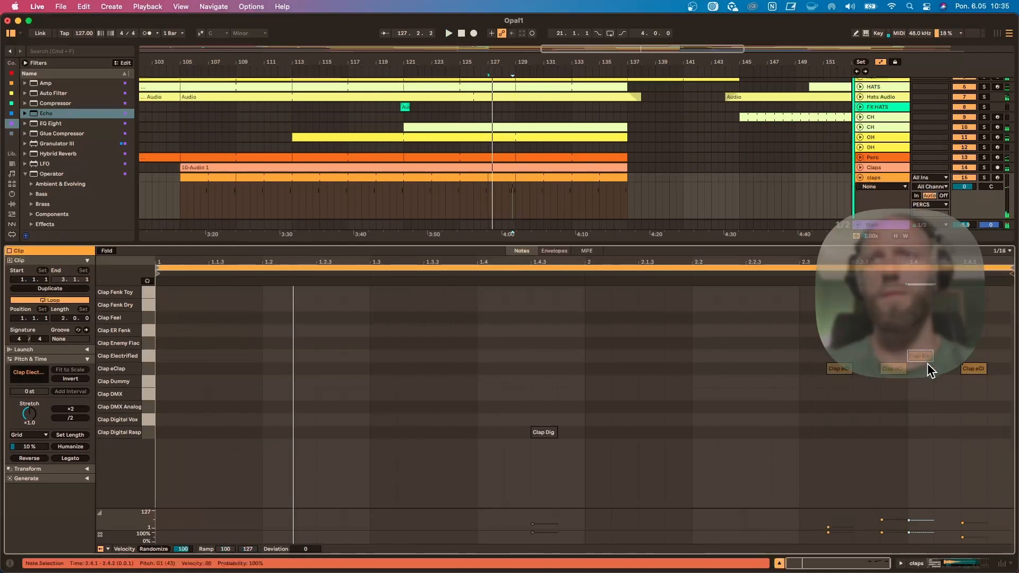
{"action": "double_click", "coordinate": [914, 356]}
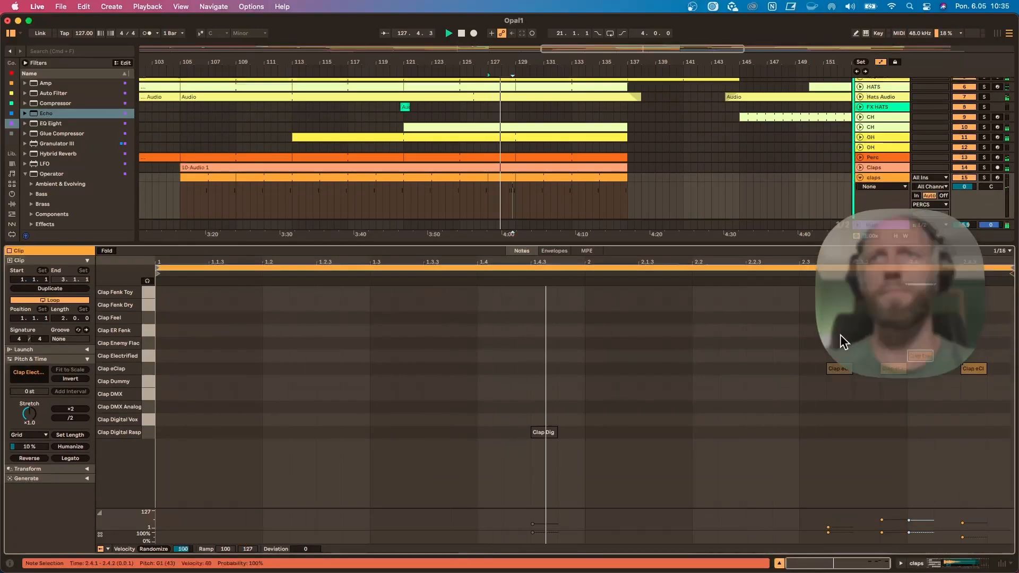
{"action": "left_click_drag", "start_coordinate": [921, 355], "coordinate": [923, 430]}
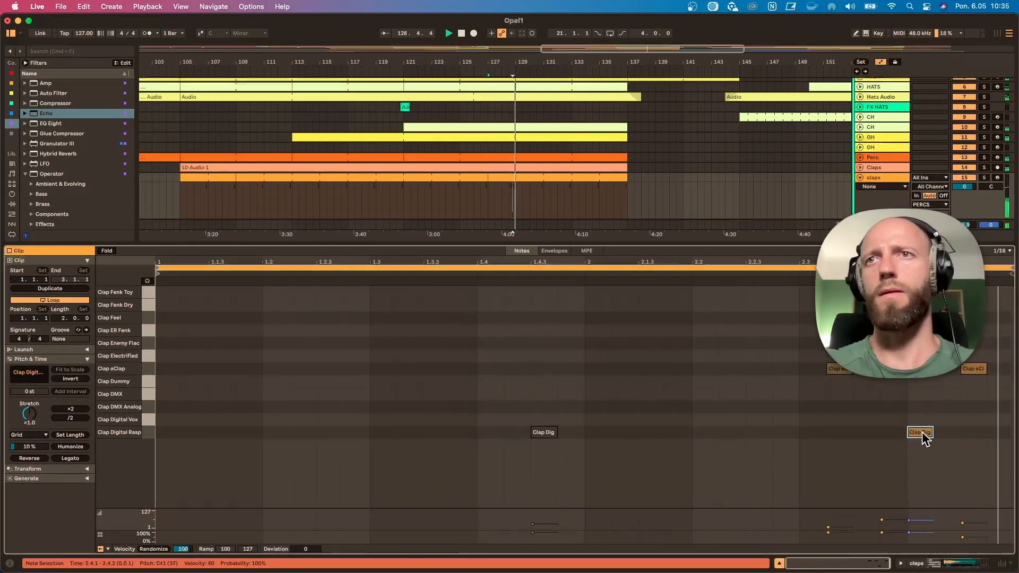
Add a clap note at 2.4.4, move it to the Clap Digital Vox row at 2.4.2, and audition the pattern.
{"action": "double_click", "coordinate": [1001, 432]}
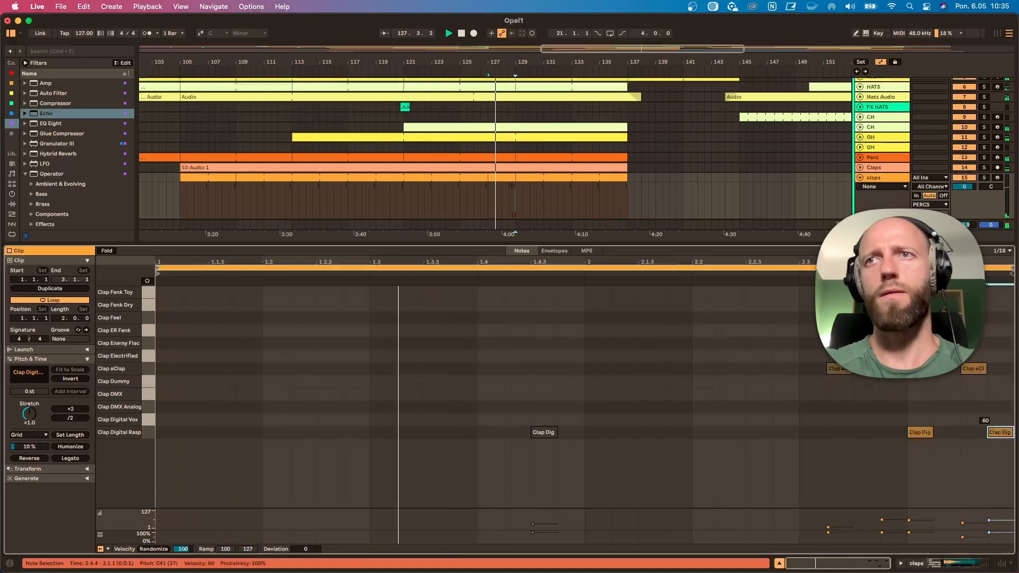
{"action": "left_click_drag", "start_coordinate": [1001, 432], "coordinate": [1005, 419]}
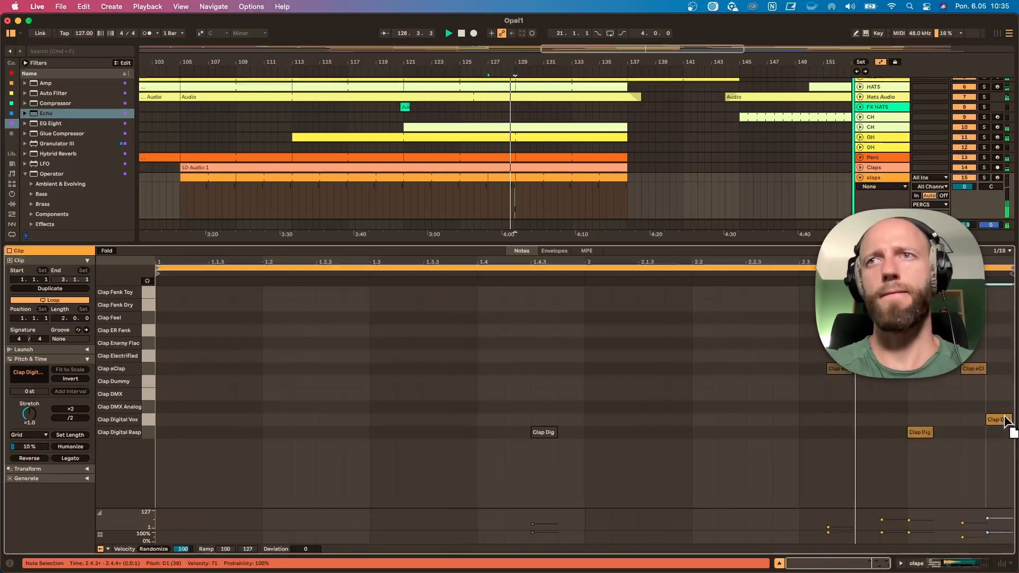
{"action": "left_click_drag", "start_coordinate": [997, 425], "coordinate": [946, 426]}
{"action": "left_click", "coordinate": [796, 273]}
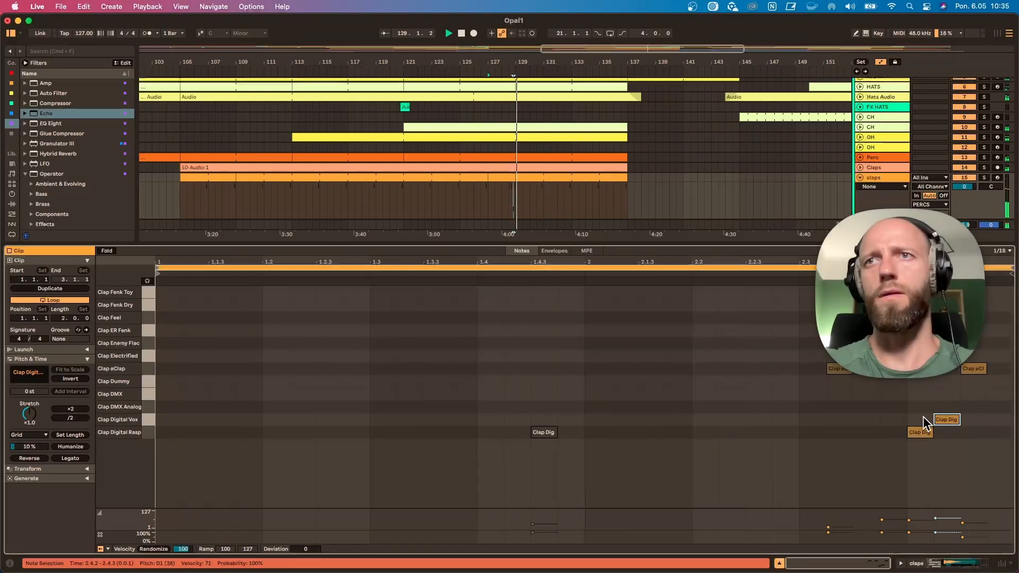
{"action": "left_click", "coordinate": [487, 196]}
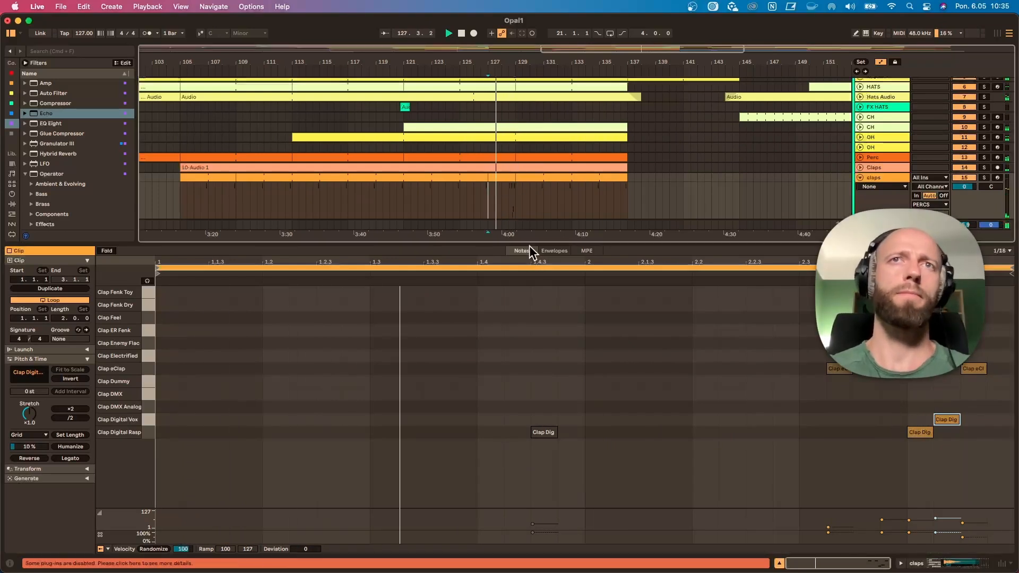
{"action": "left_click_drag", "start_coordinate": [525, 243], "coordinate": [526, 271]}
Shift the first two Clap eClap notes to 2.2.4 and 2.3.3, and adjust the velocities of the clap notes around them.
{"action": "left_click_drag", "start_coordinate": [918, 457], "coordinate": [942, 453]}
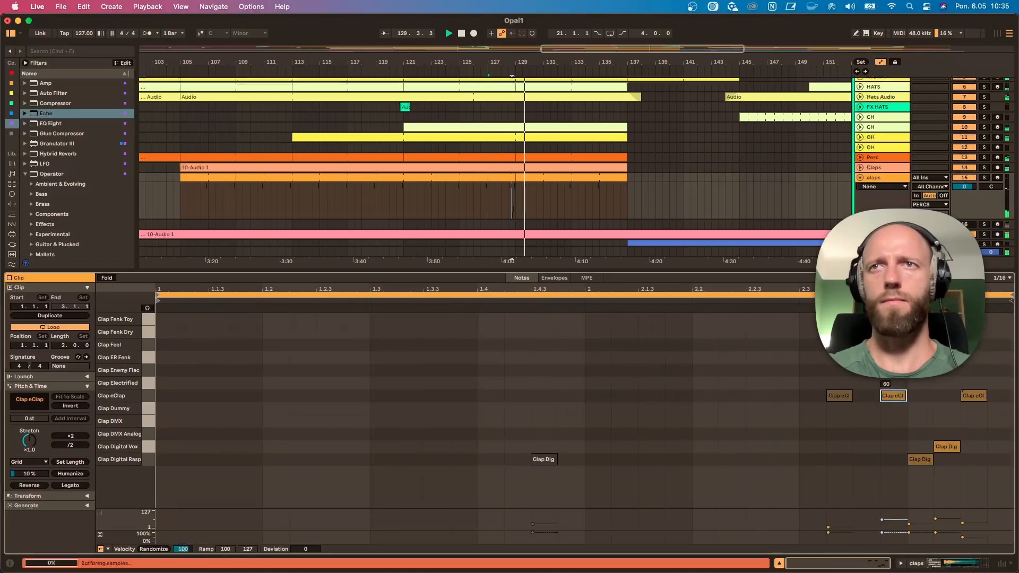
{"action": "left_click", "coordinate": [894, 396]}
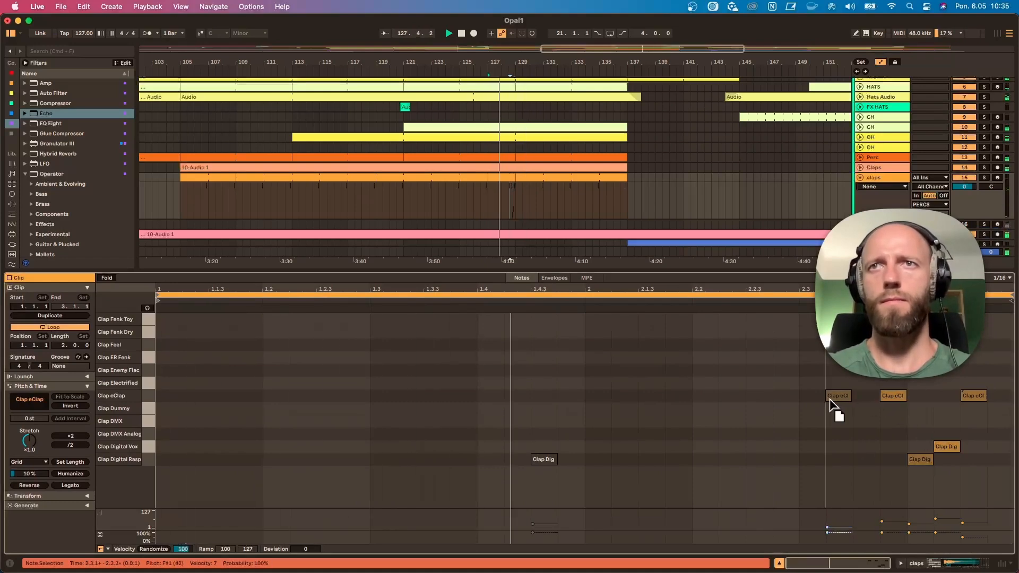
{"action": "left_click_drag", "start_coordinate": [832, 402], "coordinate": [779, 402]}
{"action": "left_click_drag", "start_coordinate": [898, 396], "coordinate": [869, 396]}
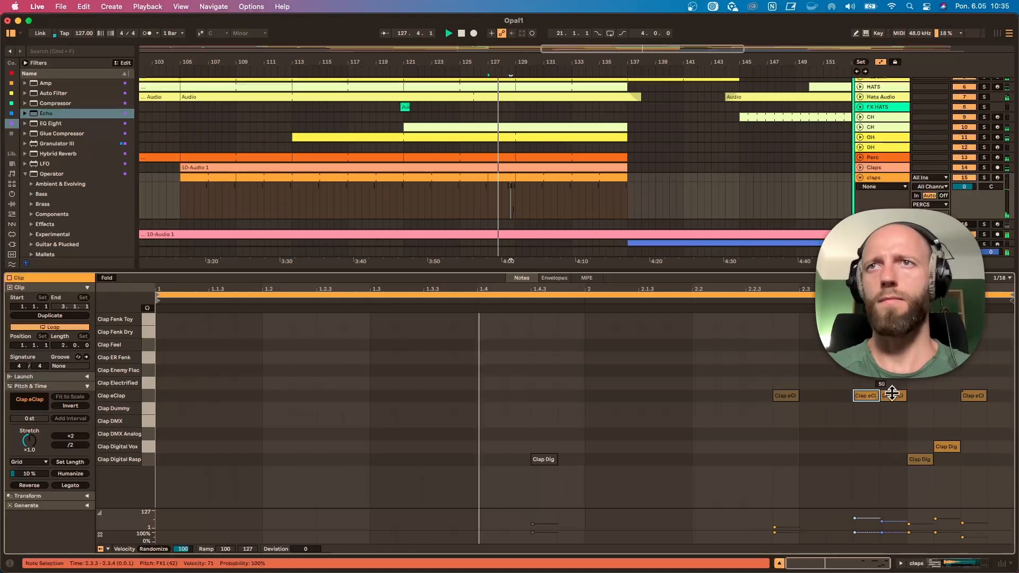
{"action": "left_click", "coordinate": [894, 403]}
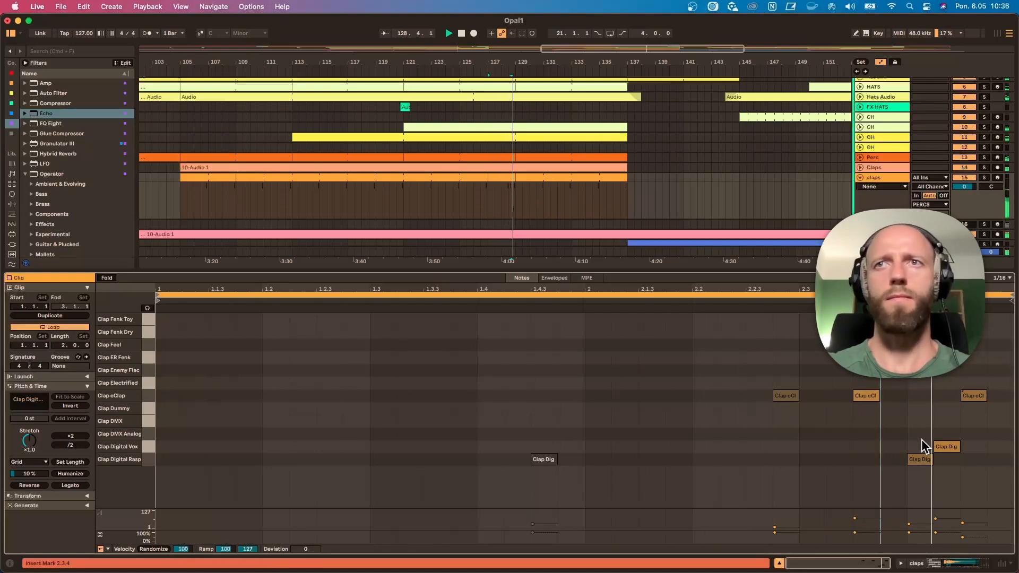
{"action": "left_click", "coordinate": [953, 446]}
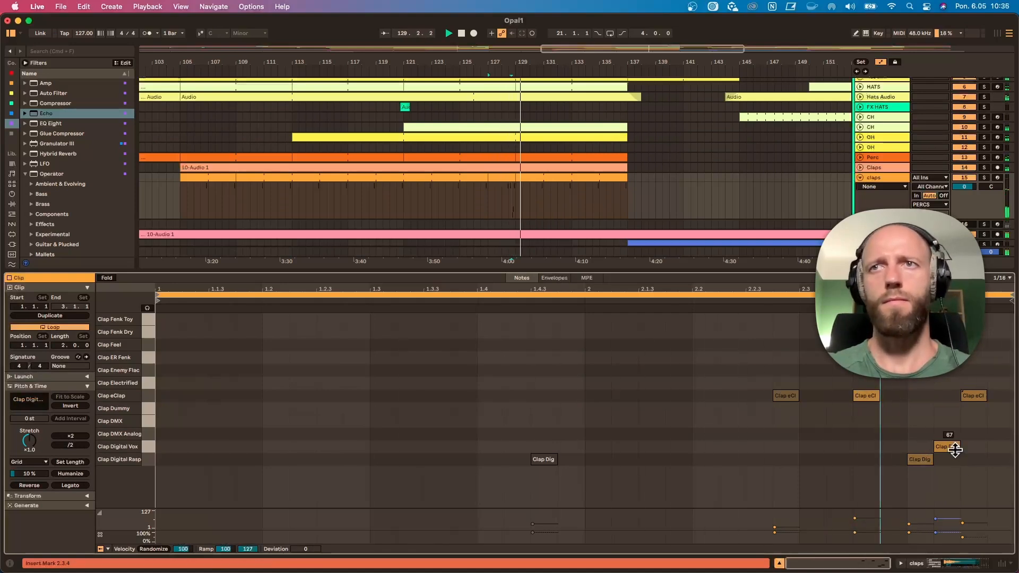
Try the 2.2.4 note on the Clap Digital Vox row, and replace it with a new Clap eClap note.
{"action": "left_click", "coordinate": [781, 399]}
{"action": "left_click_drag", "start_coordinate": [787, 405], "coordinate": [782, 445]}
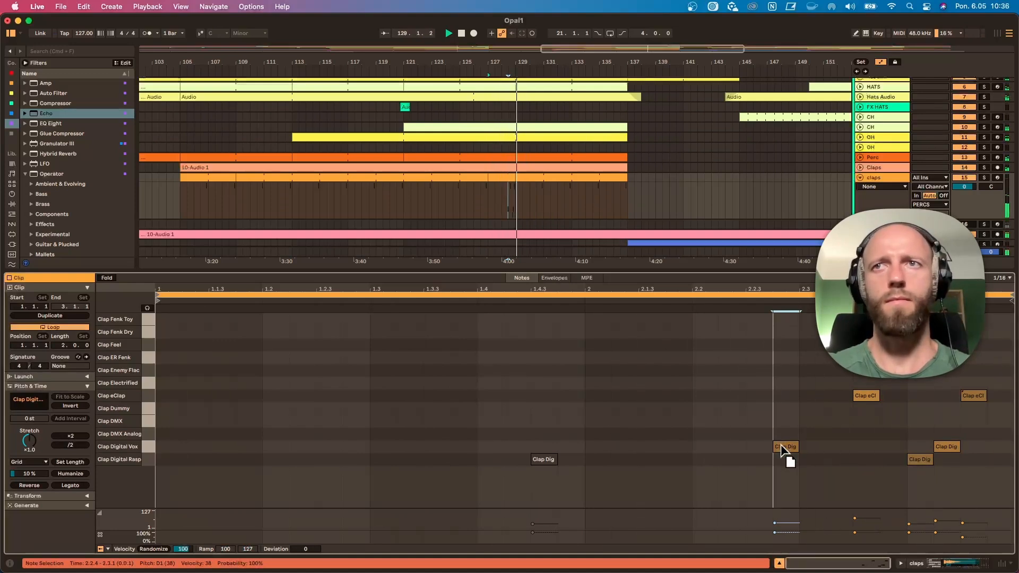
{"action": "double_click", "coordinate": [784, 448]}
{"action": "double_click", "coordinate": [787, 397]}
{"action": "key", "text": "space"}
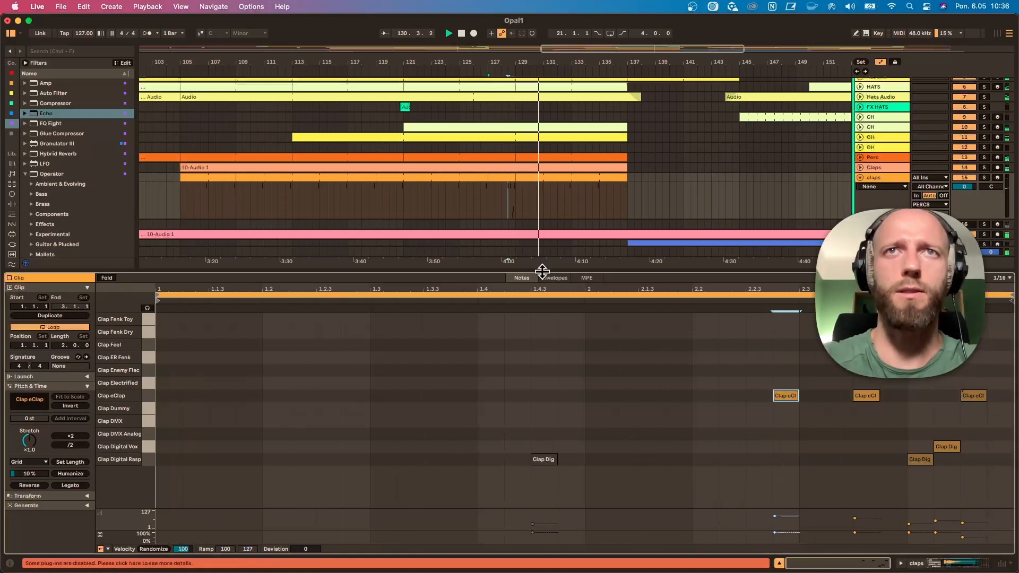
Examine the claps against the other tracks while playing the arrangement from bar 110.
{"action": "left_click_drag", "start_coordinate": [542, 272], "coordinate": [541, 433]}
{"action": "left_click_drag", "start_coordinate": [489, 59], "coordinate": [630, 29]}
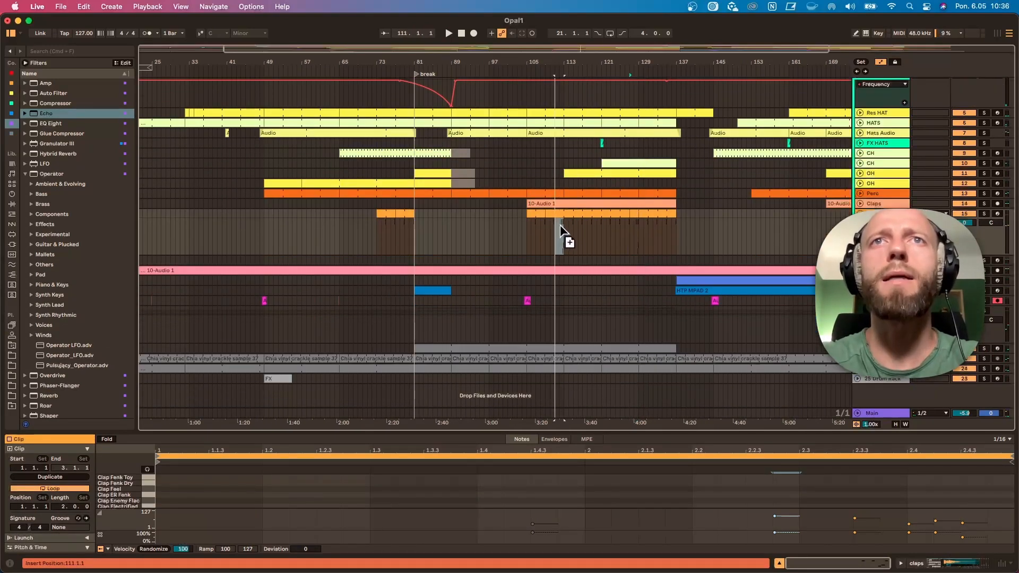
{"action": "left_click", "coordinate": [550, 234]}
{"action": "key", "text": "space"}
{"action": "scroll", "coordinate": [555, 233], "scroll_direction": "up", "scroll_amount": 2}
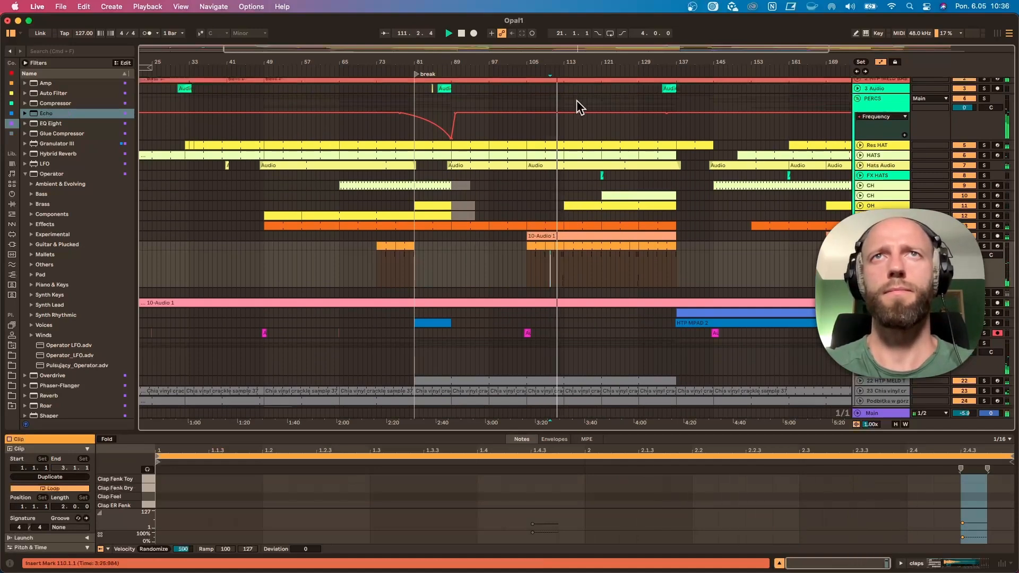
{"action": "key", "text": "plus"}
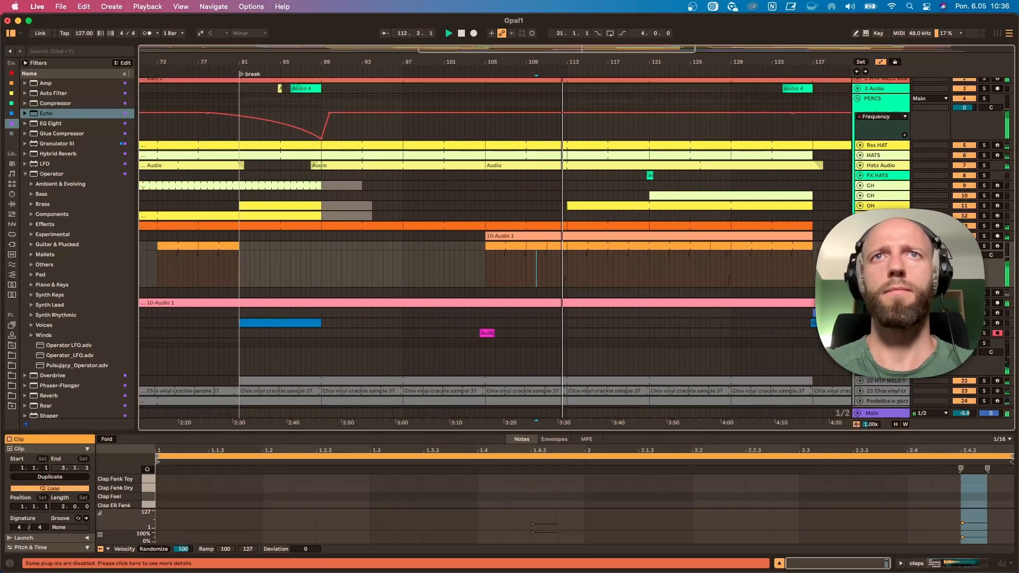
{"action": "key", "text": "minus"}
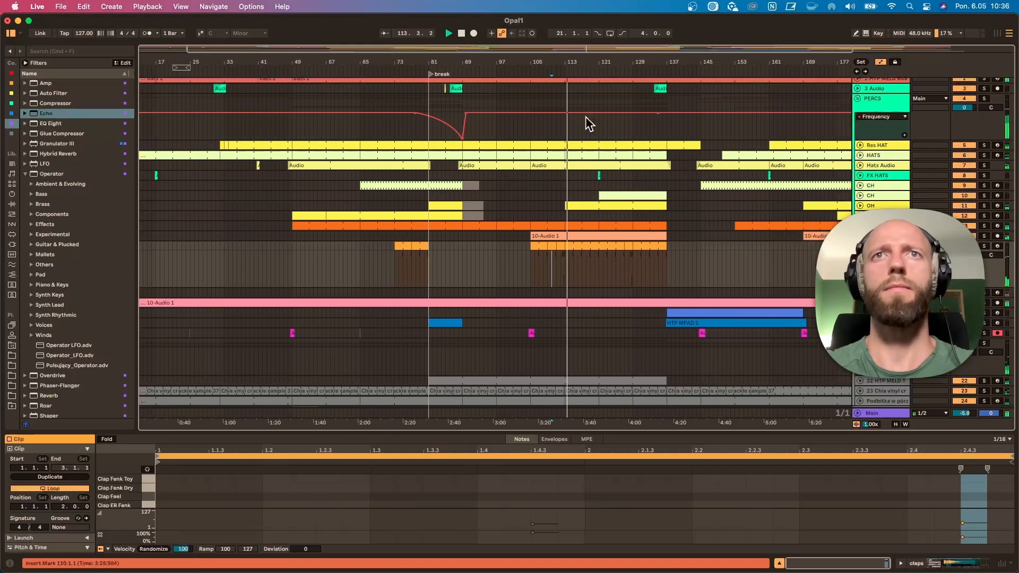
{"action": "scroll", "coordinate": [558, 253], "scroll_direction": "up", "scroll_amount": 1}
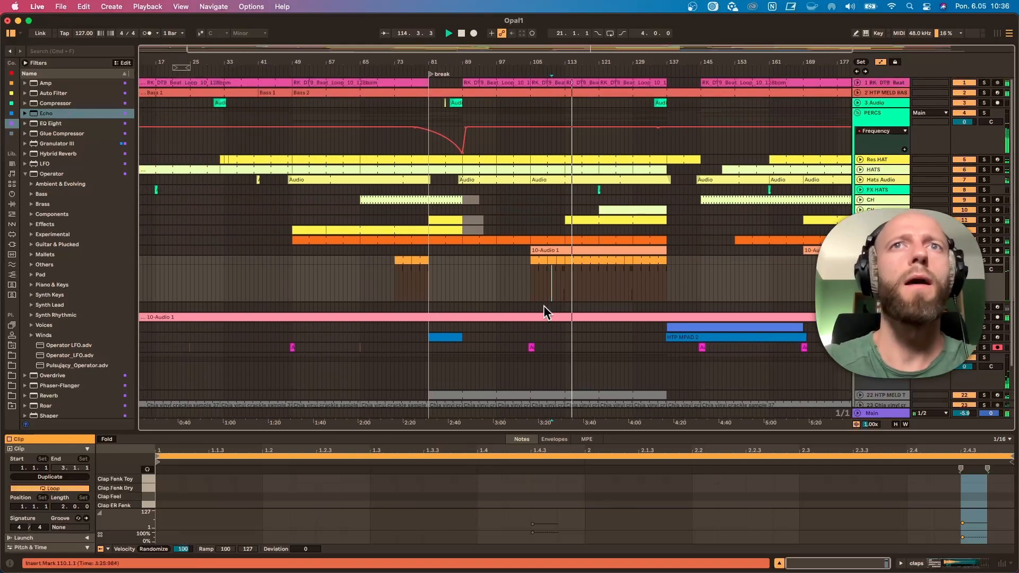
Copy the varied claps clip ahead of the claps at bar 73 and trim it to start at bar 72.
{"action": "left_click_drag", "start_coordinate": [559, 260], "coordinate": [387, 274]}
{"action": "left_click", "coordinate": [375, 67]}
{"action": "left_click_drag", "start_coordinate": [390, 55], "coordinate": [444, 313]}
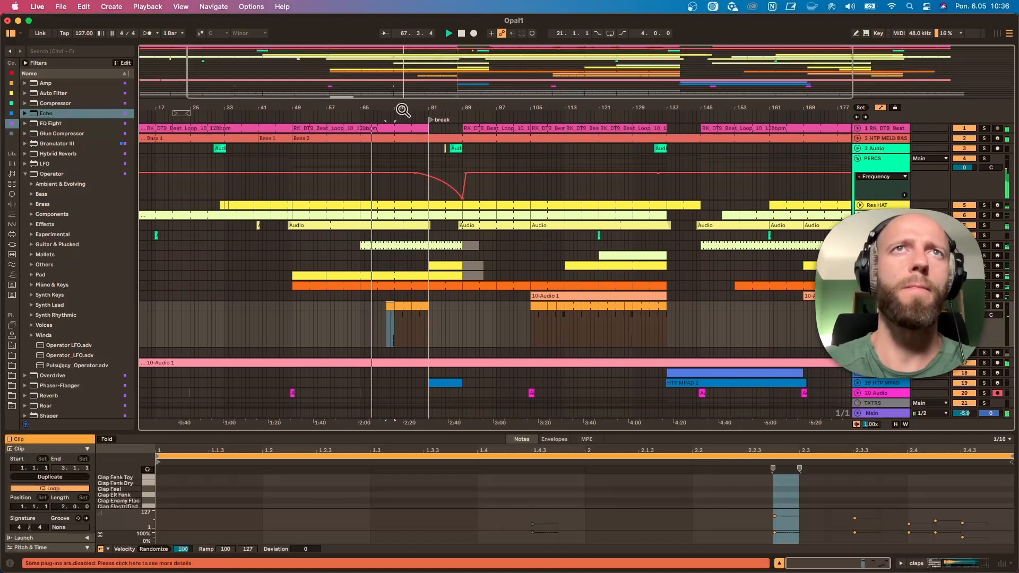
{"action": "left_click_drag", "start_coordinate": [396, 108], "coordinate": [403, 130]}
{"action": "left_click_drag", "start_coordinate": [362, 306], "coordinate": [385, 307]}
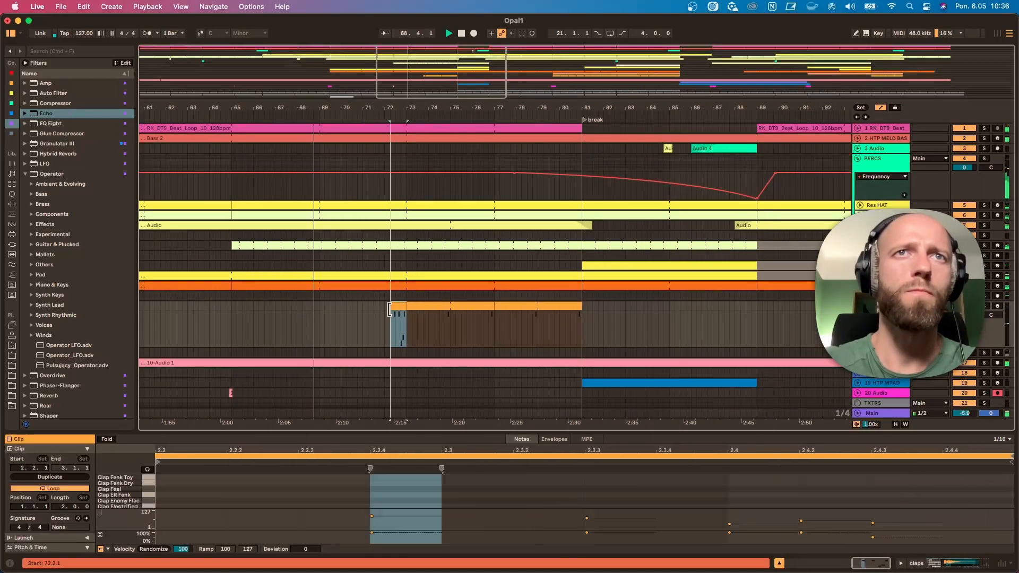
{"action": "left_click_drag", "start_coordinate": [649, 431], "coordinate": [664, 348]}
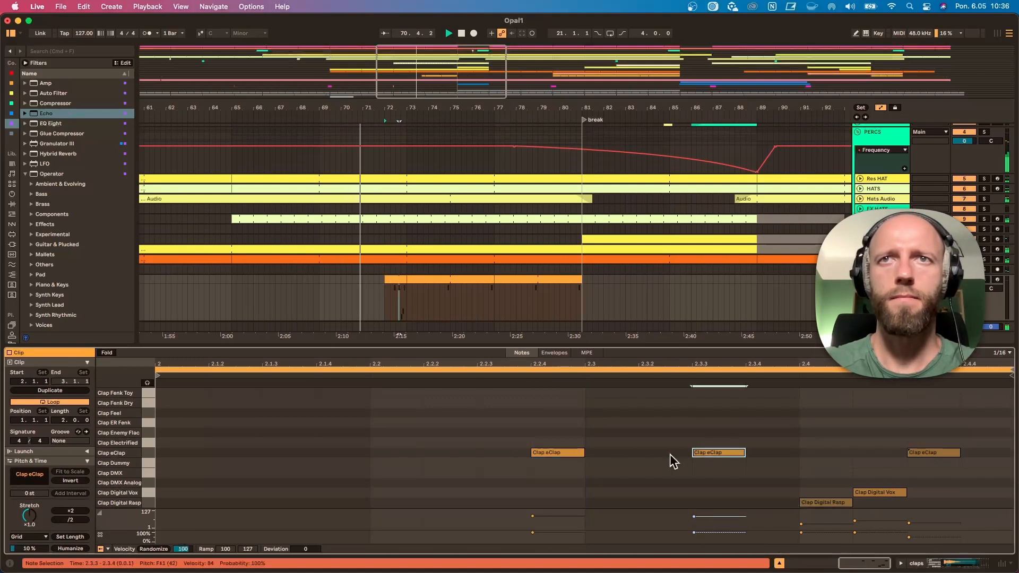
Try the 2.2.4 note on the Clap DMX Analog row, and delete it from the bar 72 clip.
{"action": "left_click", "coordinate": [557, 453]}
{"action": "left_click_drag", "start_coordinate": [568, 455], "coordinate": [572, 485]}
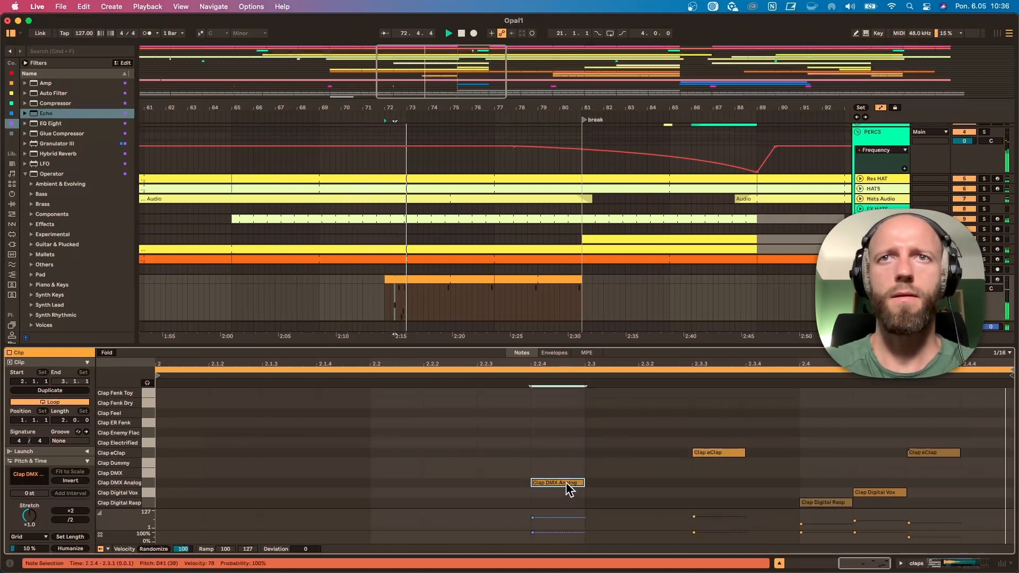
{"action": "key", "text": "Delete"}
{"action": "mouse_move", "coordinate": [714, 455]}
{"action": "left_mouse_down"}
{"action": "mouse_move", "coordinate": [713, 490]}
{"action": "mouse_move", "coordinate": [710, 456]}
{"action": "left_mouse_up"}
{"action": "key", "text": "space"}
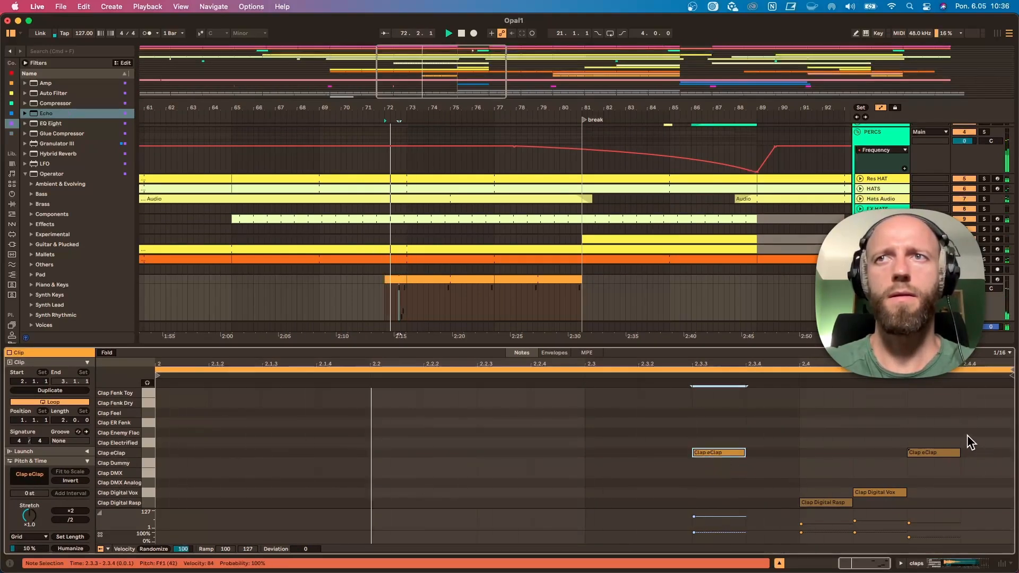
Try a Clap ER Fenk note at 2.3.4, and rebalance the neighbouring velocities, setting the 2.3.3 Clap eClap note to 48.
{"action": "double_click", "coordinate": [772, 424]}
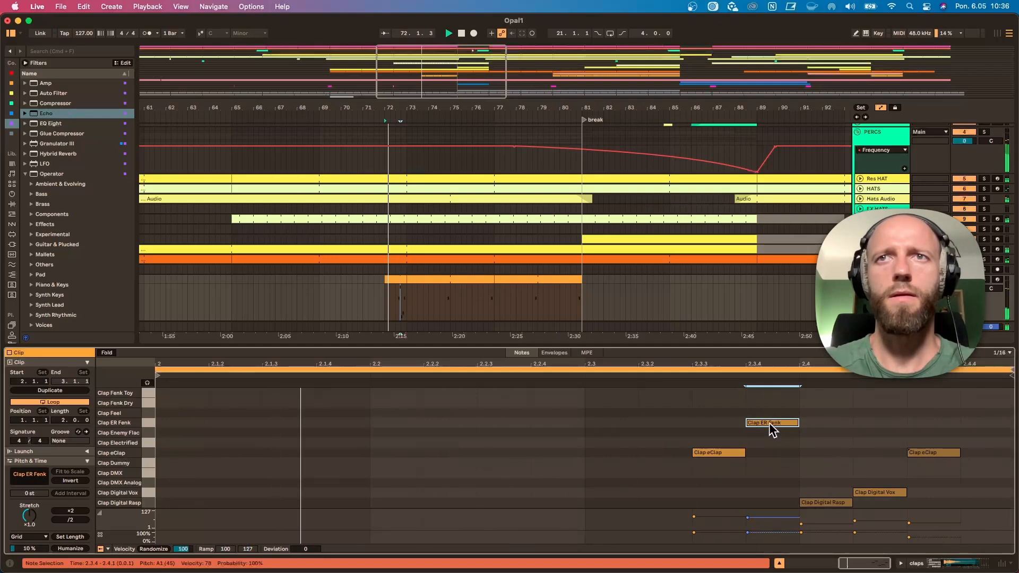
{"action": "double_click", "coordinate": [773, 423]}
{"action": "left_click", "coordinate": [731, 454]}
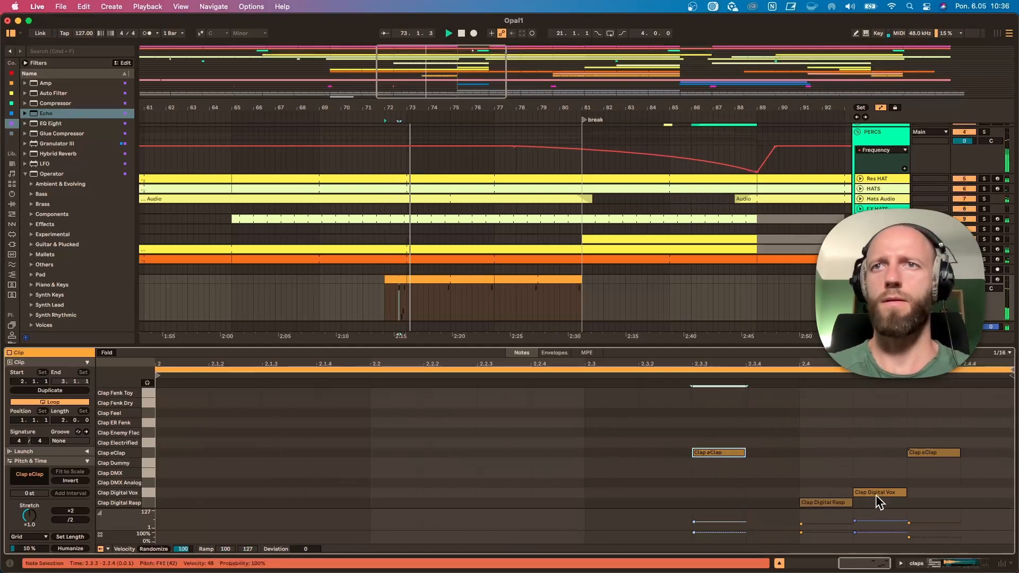
{"action": "left_click", "coordinate": [877, 494]}
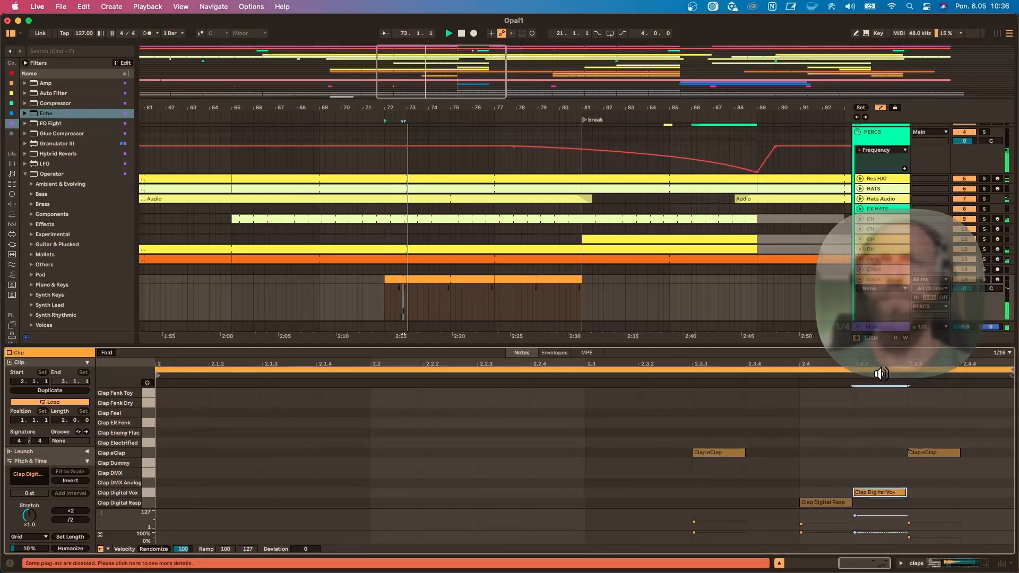
Add a Clap eClap note at 1.4.1 in the claps clip at bar 73 and duplicate the clip to bar 77.
{"action": "left_click", "coordinate": [430, 278]}
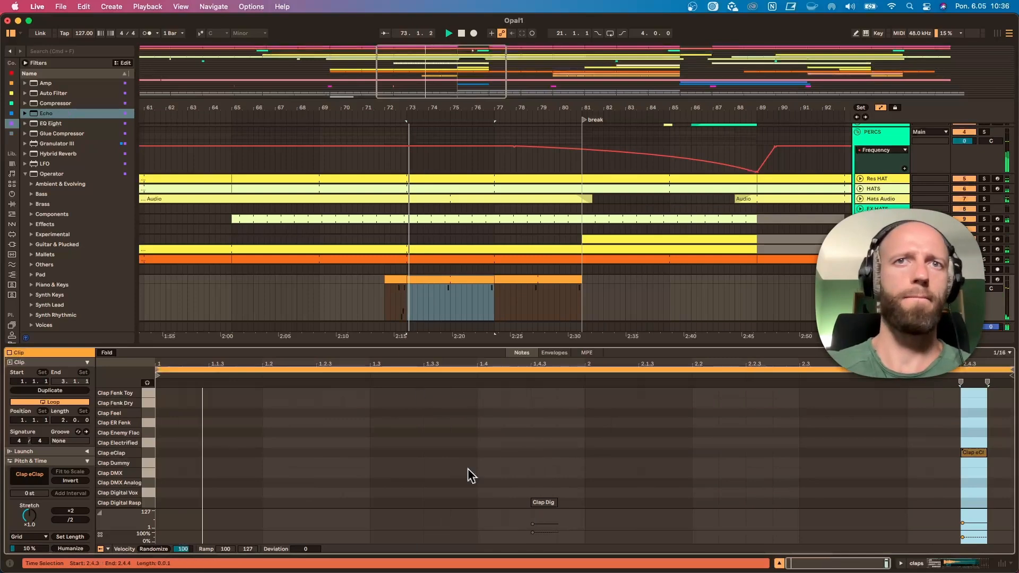
{"action": "double_click", "coordinate": [374, 454]}
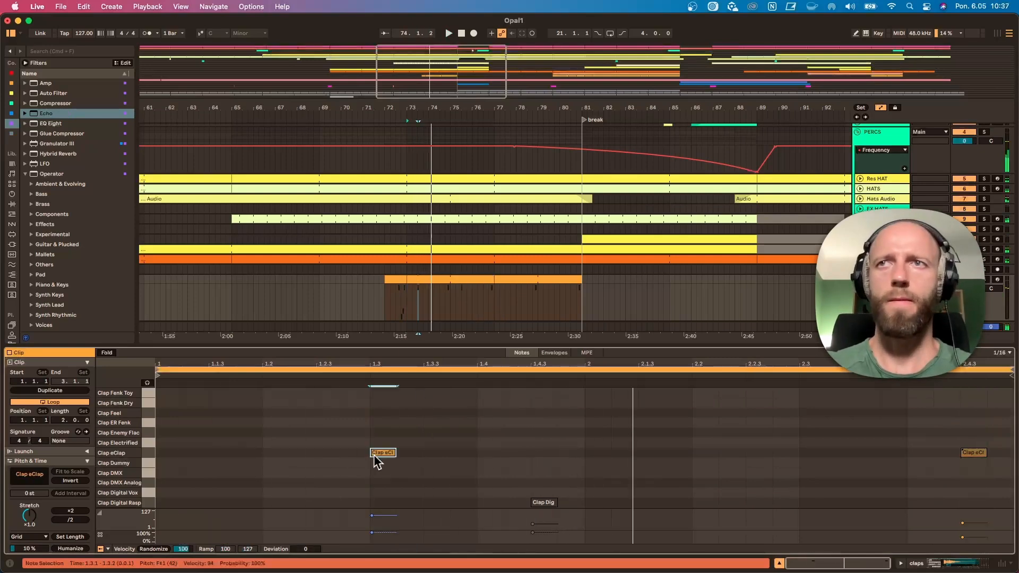
{"action": "key", "text": "space"}
{"action": "left_click_drag", "start_coordinate": [376, 456], "coordinate": [482, 461]}
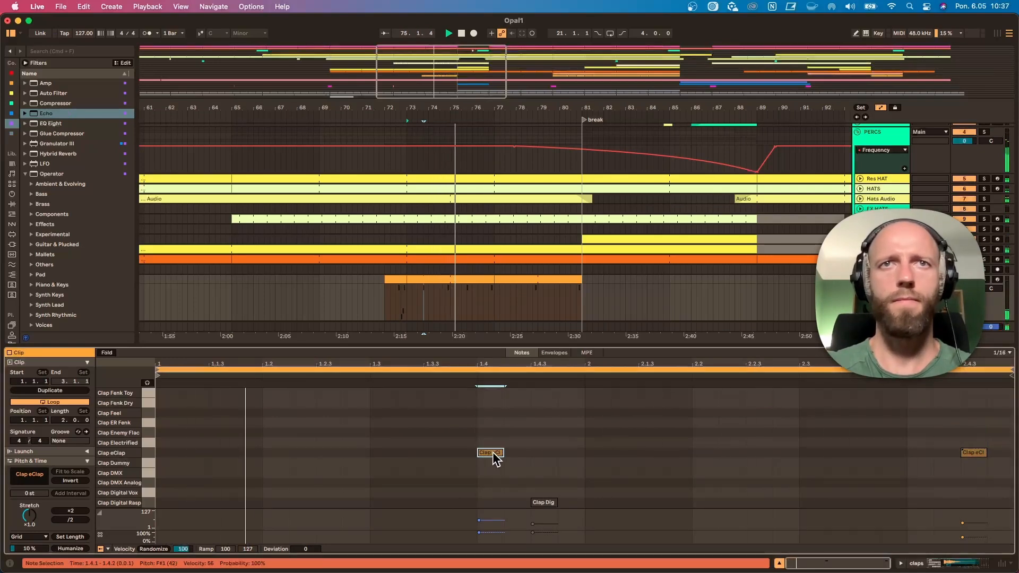
{"action": "key", "text": "super+d"}
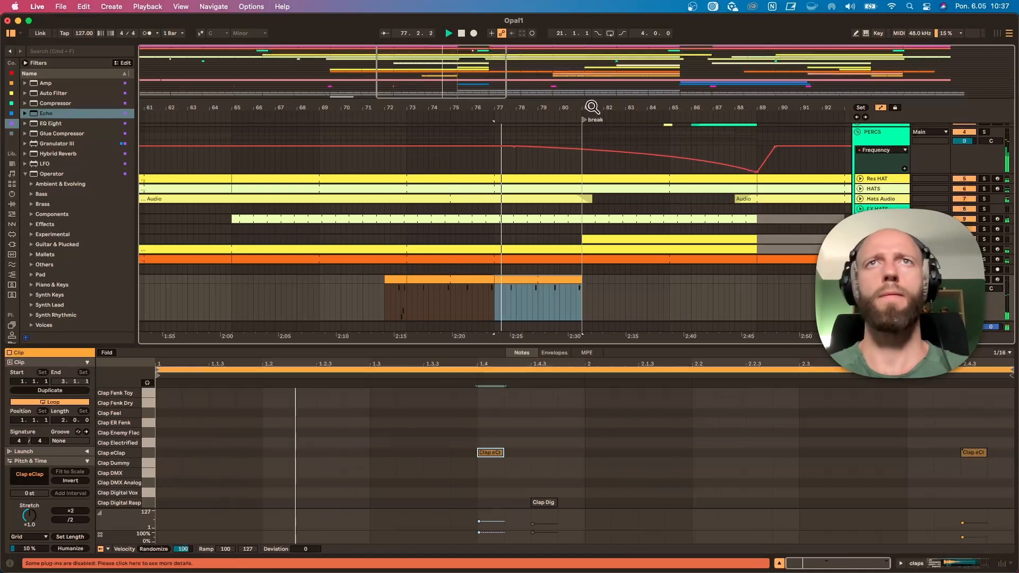
Copy the four-bar claps clip from bar 73 into the section after bar 113, and duplicate the bar 129 clip up to bar 137.
{"action": "left_click_drag", "start_coordinate": [592, 106], "coordinate": [360, 63]}
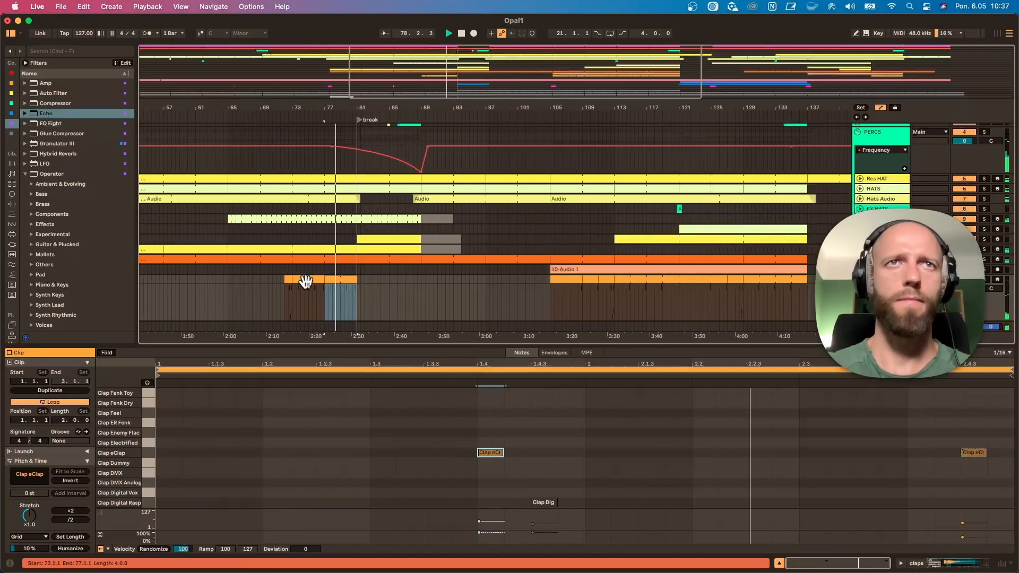
{"action": "left_click_drag", "start_coordinate": [307, 280], "coordinate": [726, 279]}
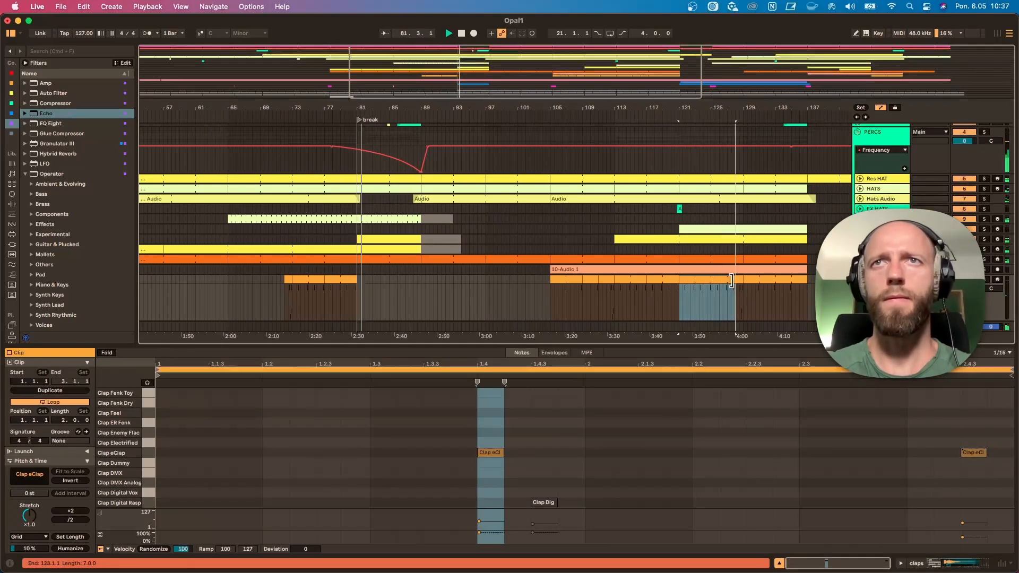
{"action": "left_click", "coordinate": [658, 279]}
{"action": "left_click_drag", "start_coordinate": [632, 280], "coordinate": [757, 285]}
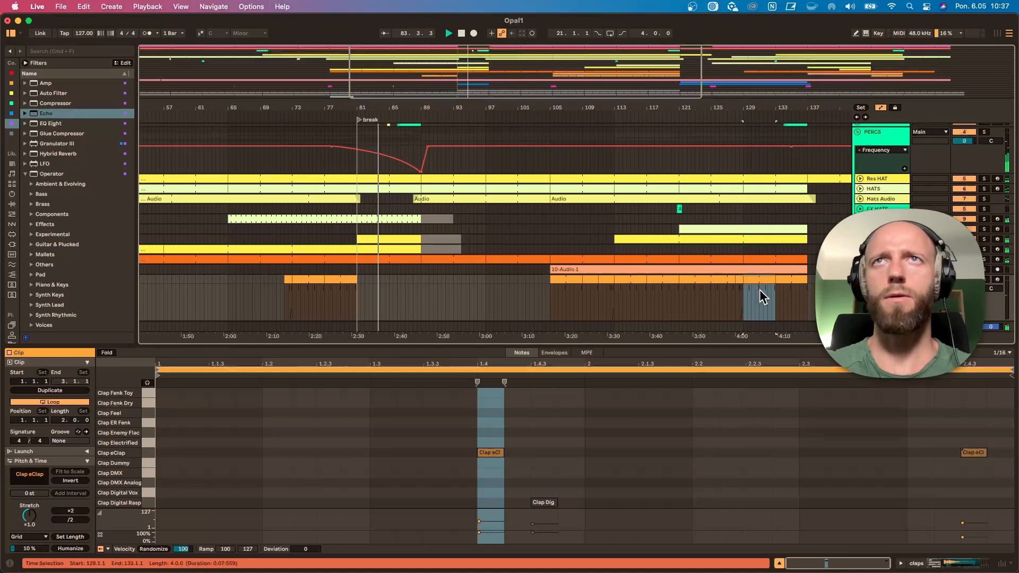
{"action": "key", "text": "super+d"}
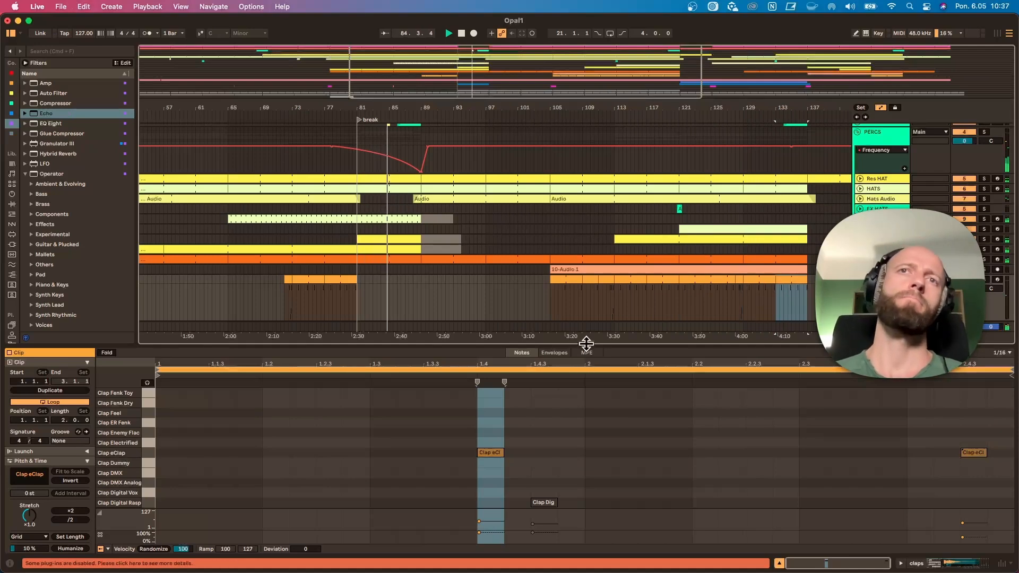
Play the arrangement from bar 113 to check the copied claps against the other tracks.
{"action": "left_click_drag", "start_coordinate": [586, 344], "coordinate": [587, 430]}
{"action": "scroll", "coordinate": [667, 292], "scroll_direction": "up", "scroll_amount": 2}
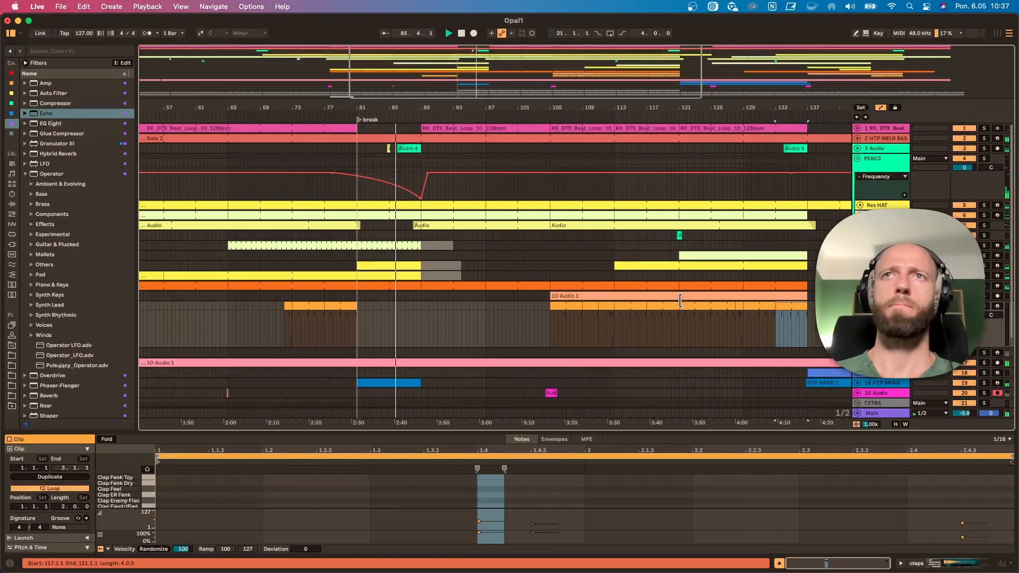
{"action": "scroll", "coordinate": [461, 326], "scroll_direction": "right", "scroll_amount": 5}
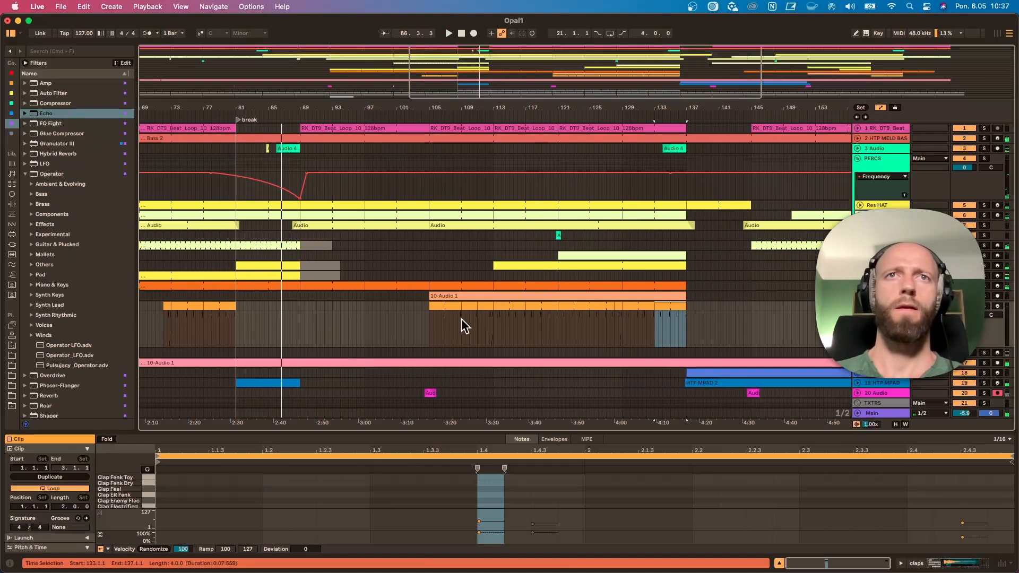
{"action": "left_click", "coordinate": [492, 319]}
{"action": "key", "text": "space"}
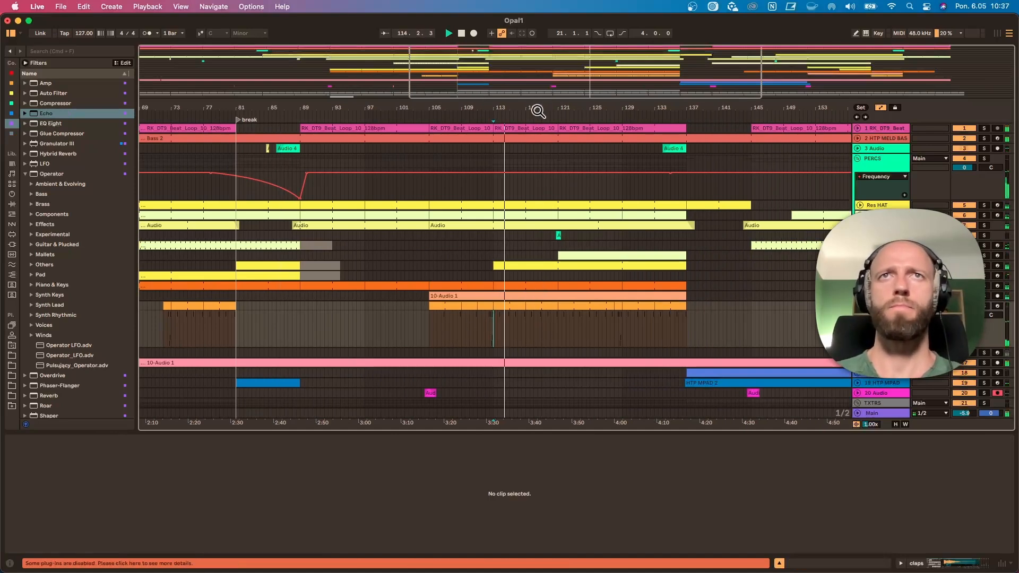
Copy the two-bar claps clip from bar 111 to bar 151 and trim its start to 152.2.3.
{"action": "left_click_drag", "start_coordinate": [539, 107], "coordinate": [538, 93]}
{"action": "left_click_drag", "start_coordinate": [466, 93], "coordinate": [434, 89]}
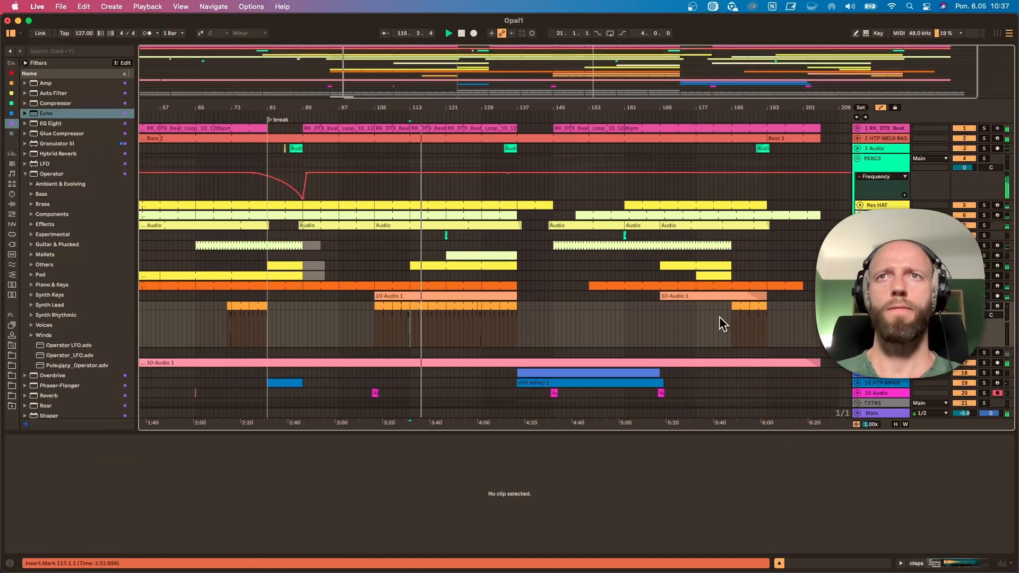
{"action": "left_click", "coordinate": [484, 306]}
{"action": "left_click_drag", "start_coordinate": [486, 314], "coordinate": [741, 318]}
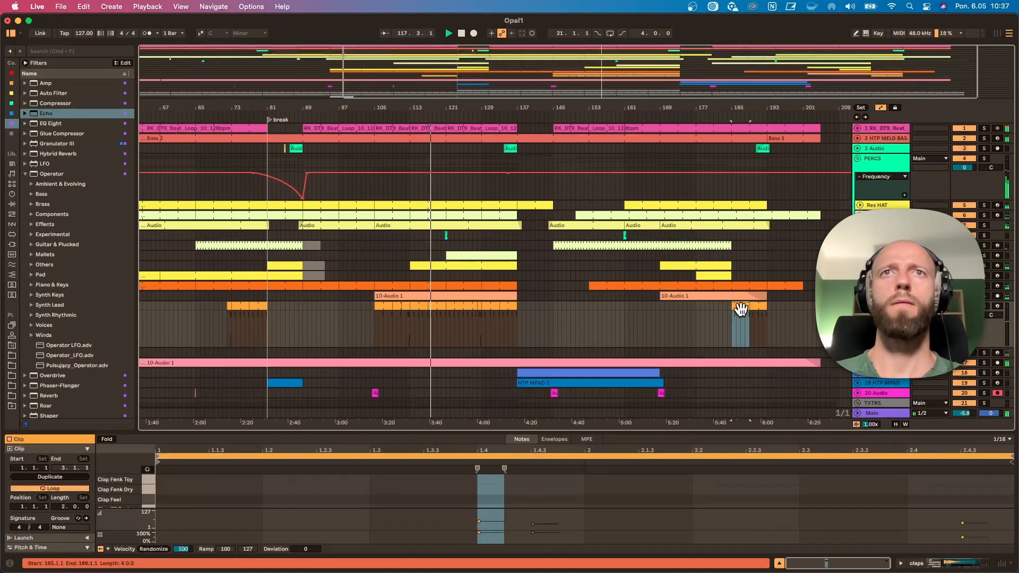
{"action": "left_click", "coordinate": [405, 306]}
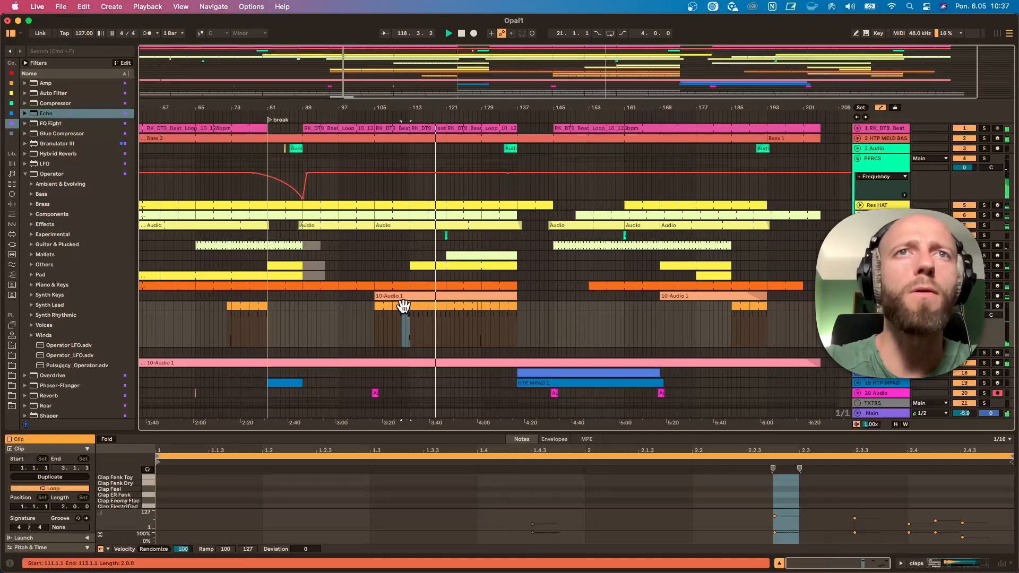
{"action": "left_click_drag", "start_coordinate": [405, 306], "coordinate": [584, 309]}
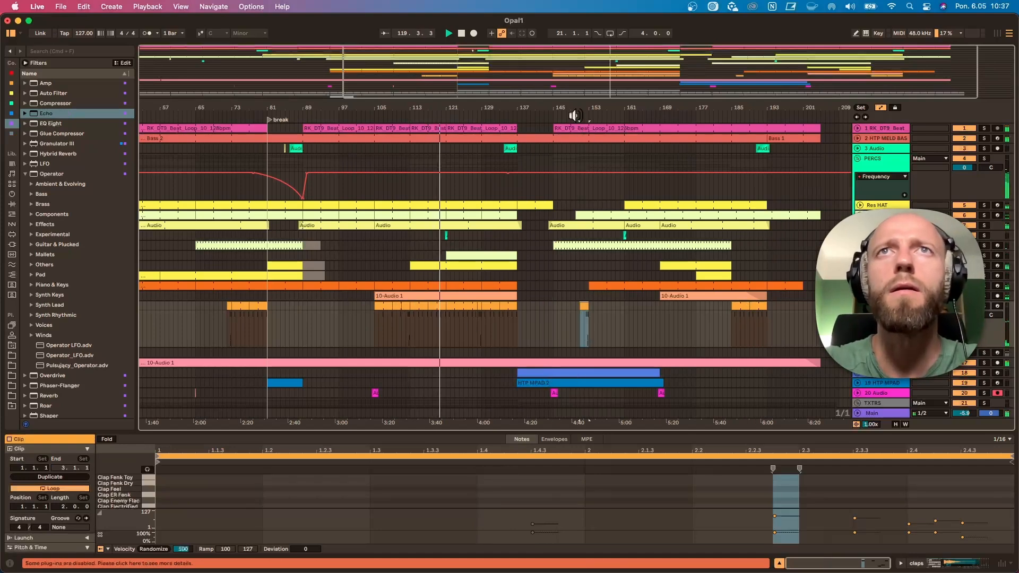
{"action": "left_click_drag", "start_coordinate": [592, 107], "coordinate": [556, 250]}
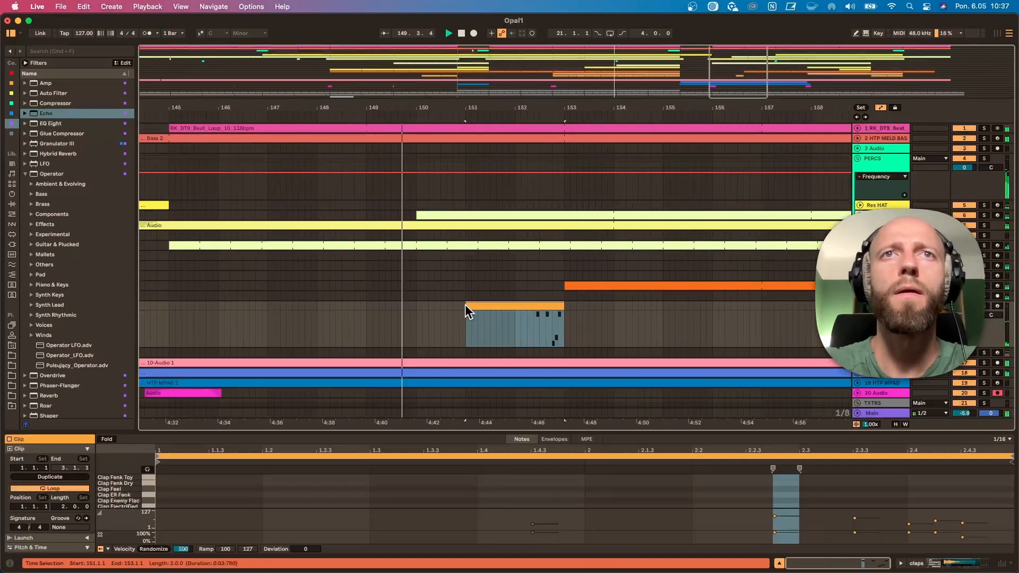
{"action": "left_click", "coordinate": [516, 304]}
{"action": "left_click_drag", "start_coordinate": [516, 304], "coordinate": [534, 305]}
Show the Feedback automation of the claps track's Echo and shape a rise from 60% that peaks just after bar 153.
{"action": "left_click", "coordinate": [884, 301]}
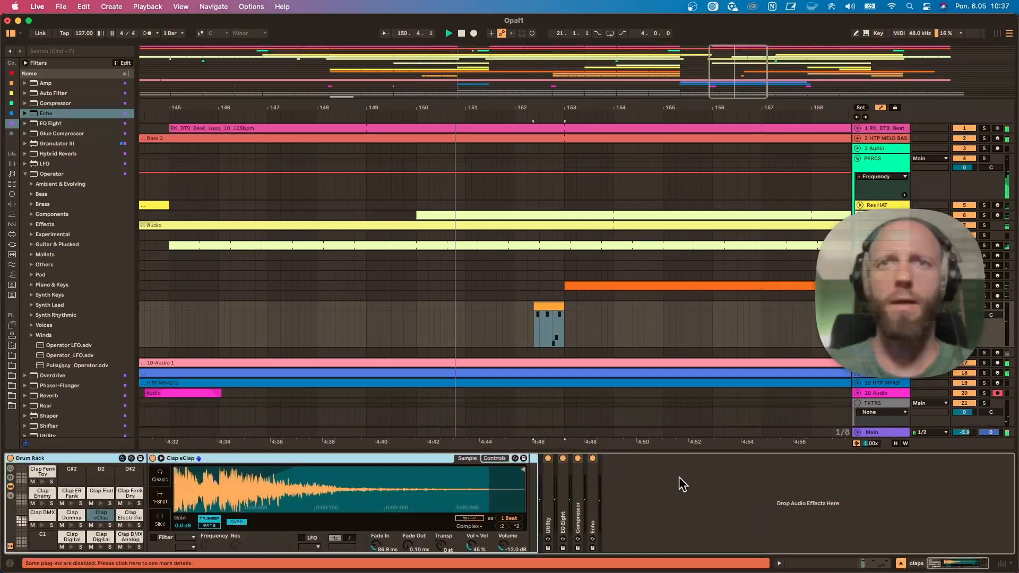
{"action": "double_click", "coordinate": [592, 508]}
{"action": "right_click", "coordinate": [640, 541]}
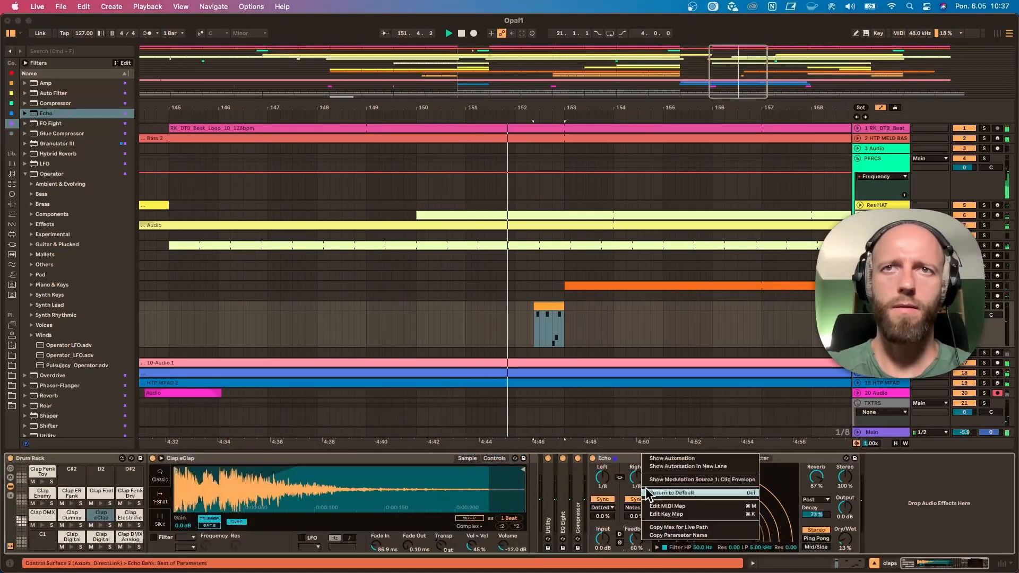
{"action": "left_click", "coordinate": [649, 461]}
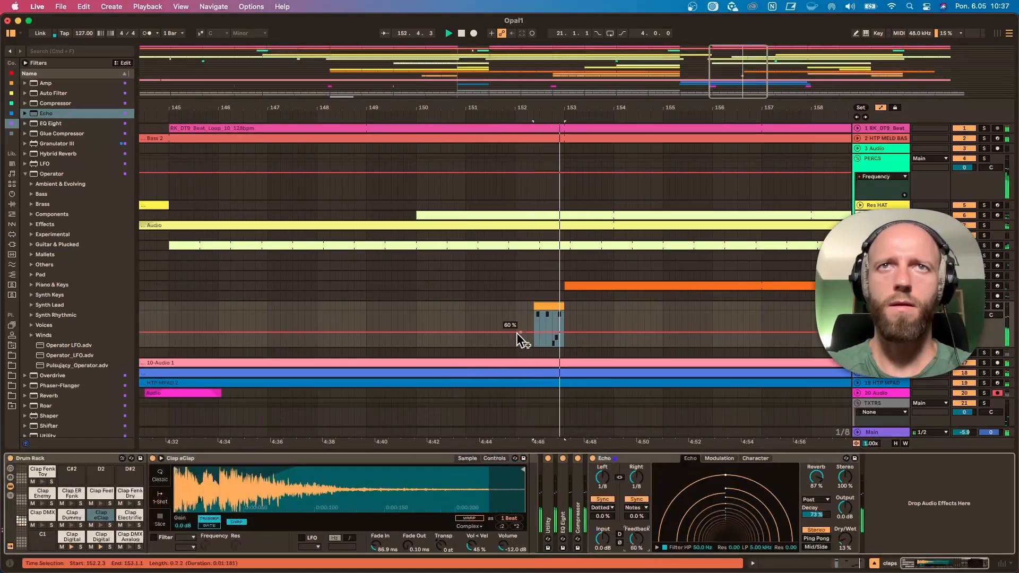
{"action": "left_click_drag", "start_coordinate": [579, 331], "coordinate": [576, 325]}
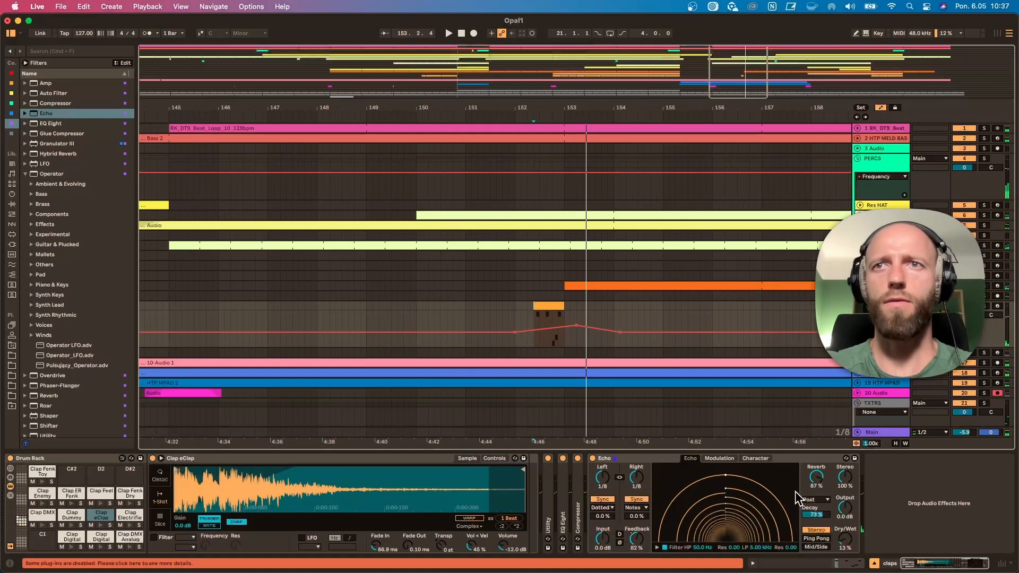
Automate the Echo Dry/Wet to rise from 11% to about 65% just after bar 153, and fall back.
{"action": "right_click", "coordinate": [845, 539]}
{"action": "left_click", "coordinate": [861, 460]}
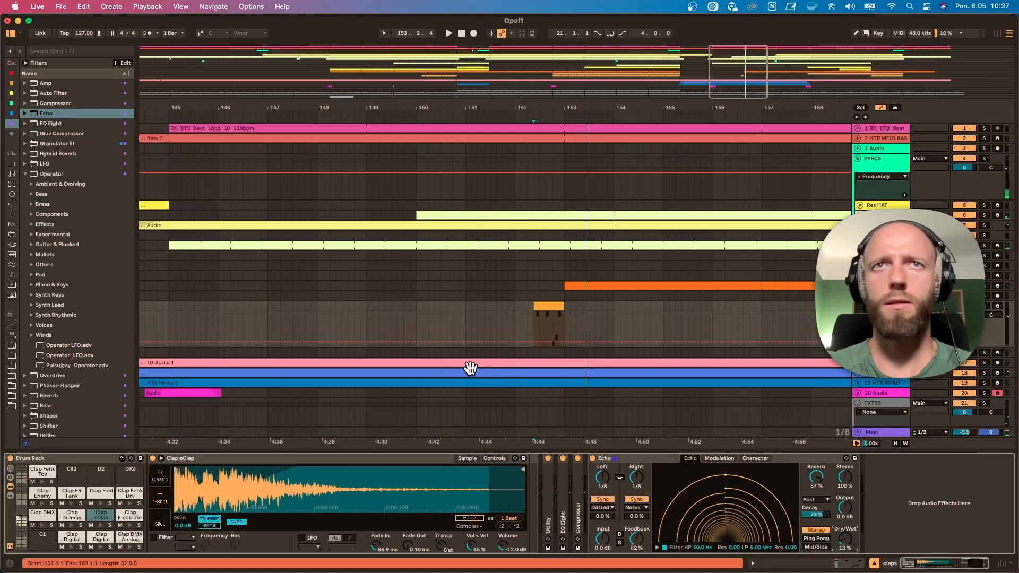
{"action": "left_click", "coordinate": [623, 341]}
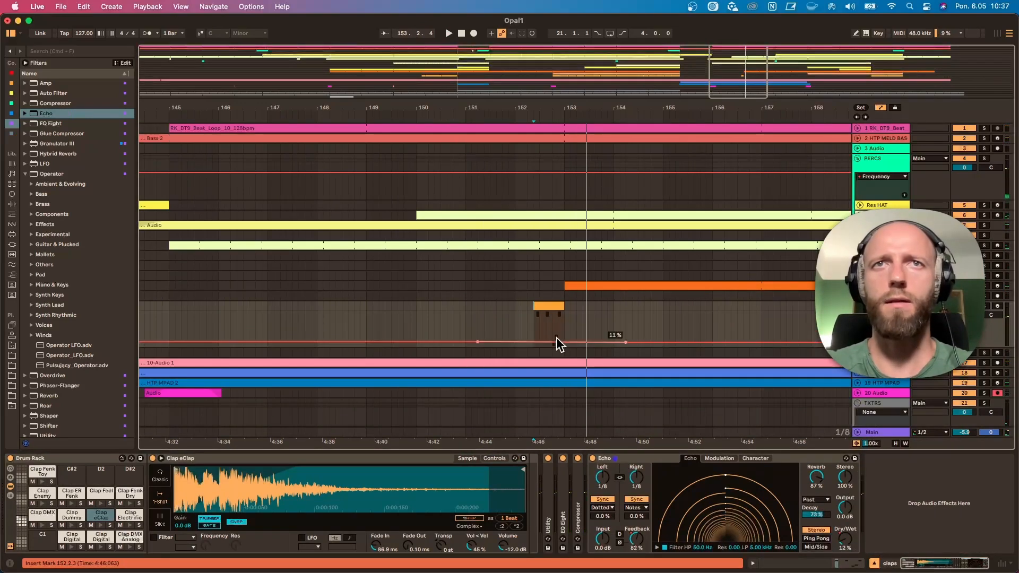
{"action": "left_click_drag", "start_coordinate": [586, 342], "coordinate": [588, 323]}
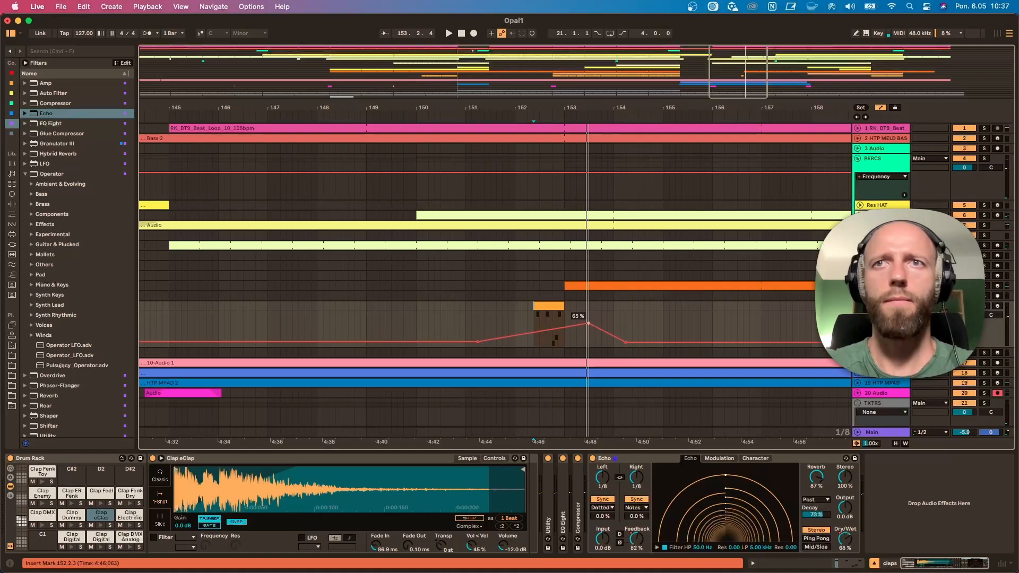
Automate the Echo reverb amount to dip to about 24% just after bar 153, and play the passage.
{"action": "right_click", "coordinate": [816, 476]}
{"action": "left_click", "coordinate": [828, 483]}
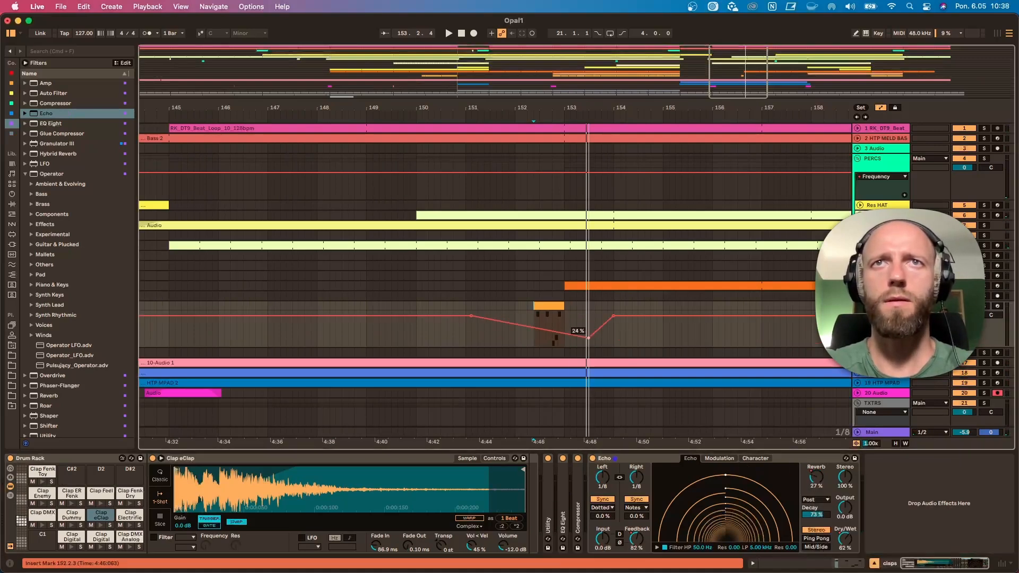
{"action": "left_click", "coordinate": [489, 344]}
{"action": "key", "text": "space"}
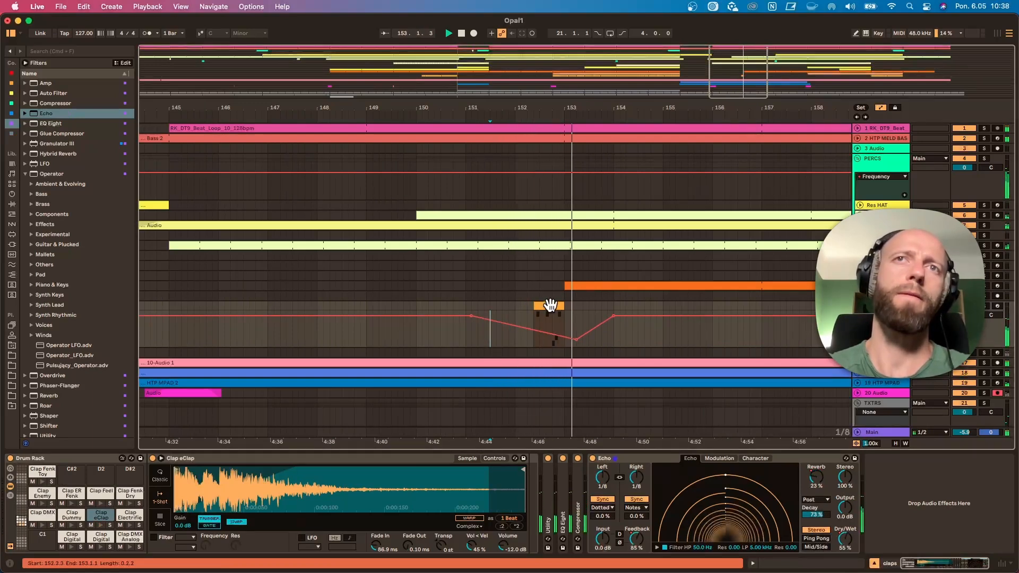
In the claps fill clip, delete the 2.2.4 note and move the 2.3.3 Clap eClap note to Clap Digital Rasp.
{"action": "left_click", "coordinate": [558, 320]}
{"action": "left_click_drag", "start_coordinate": [641, 432], "coordinate": [641, 281]}
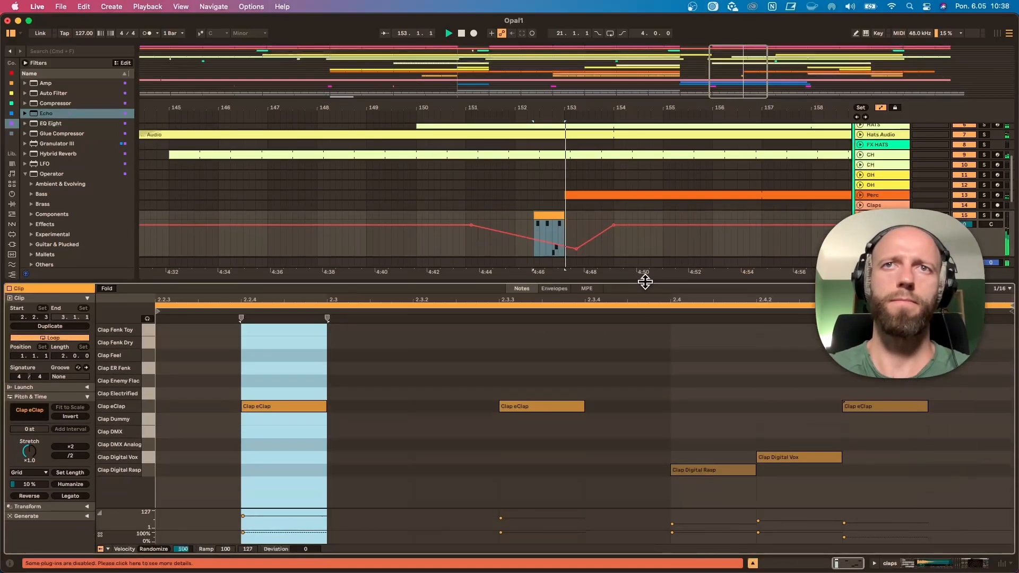
{"action": "left_click_drag", "start_coordinate": [612, 402], "coordinate": [303, 414]}
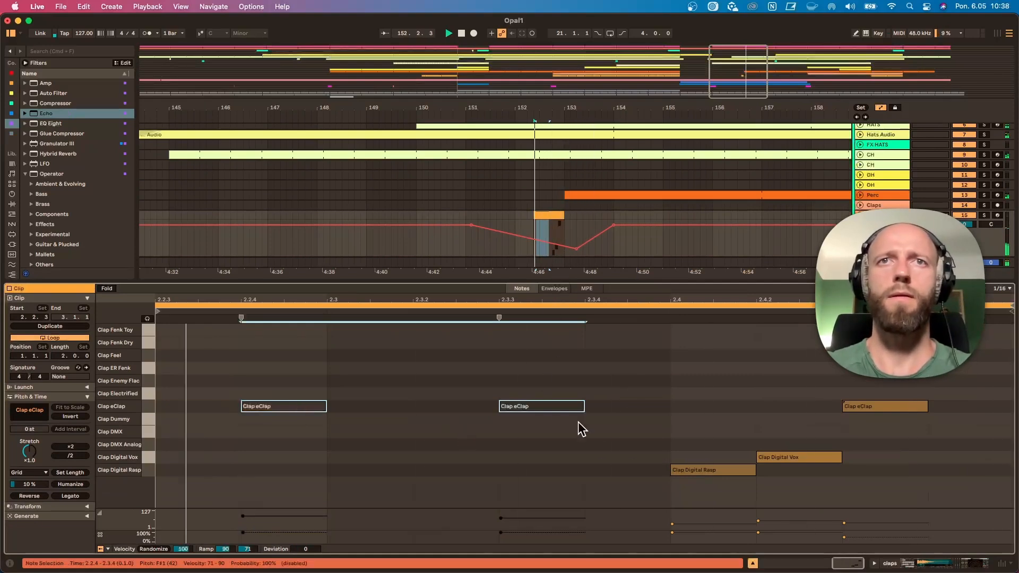
{"action": "left_click_drag", "start_coordinate": [553, 409], "coordinate": [549, 462]}
{"action": "double_click", "coordinate": [268, 459]}
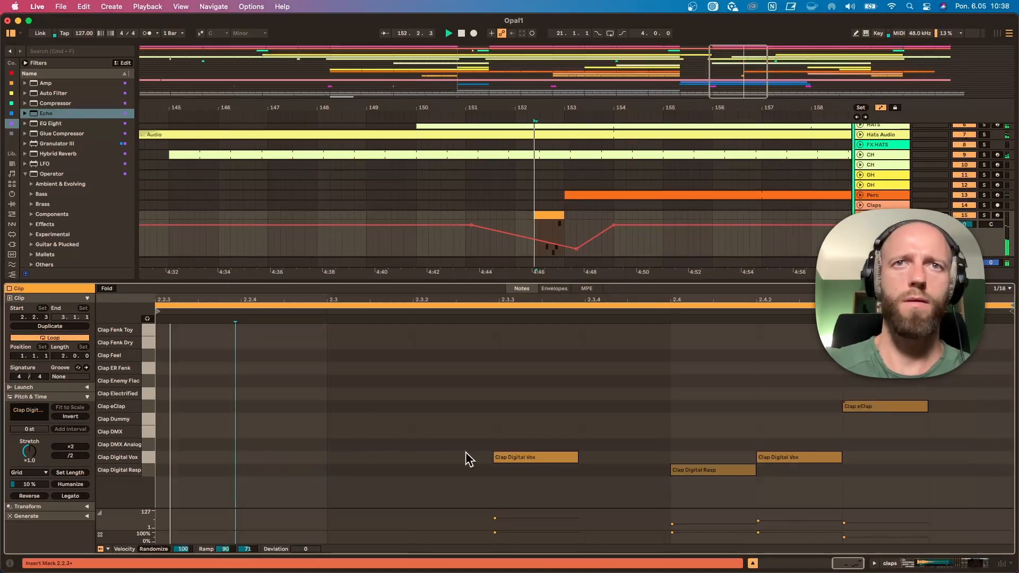
{"action": "left_click_drag", "start_coordinate": [544, 457], "coordinate": [554, 473]}
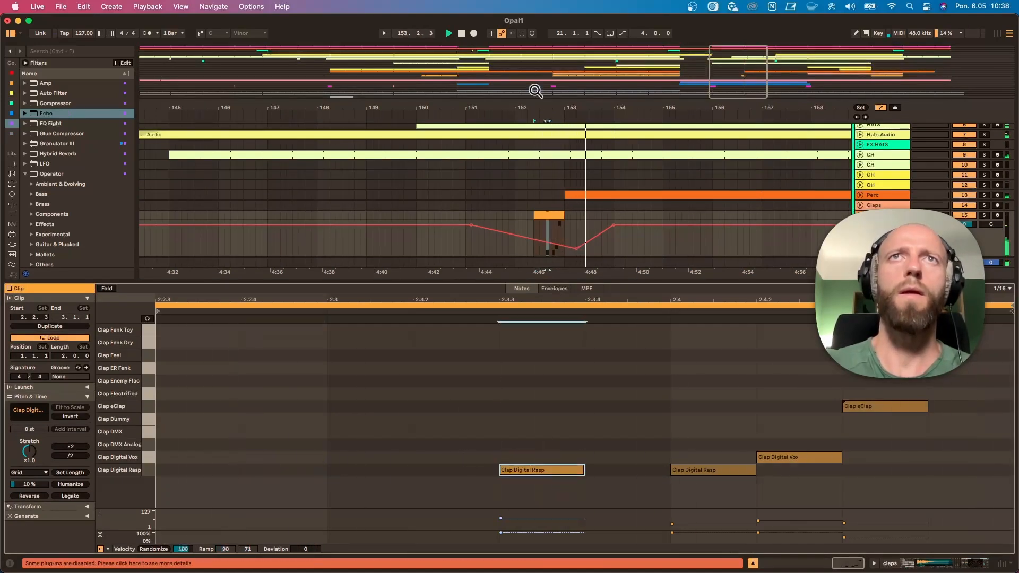
Copy the claps section from bar 151 to bar 153, including its Echo automation.
{"action": "left_click", "coordinate": [538, 115]}
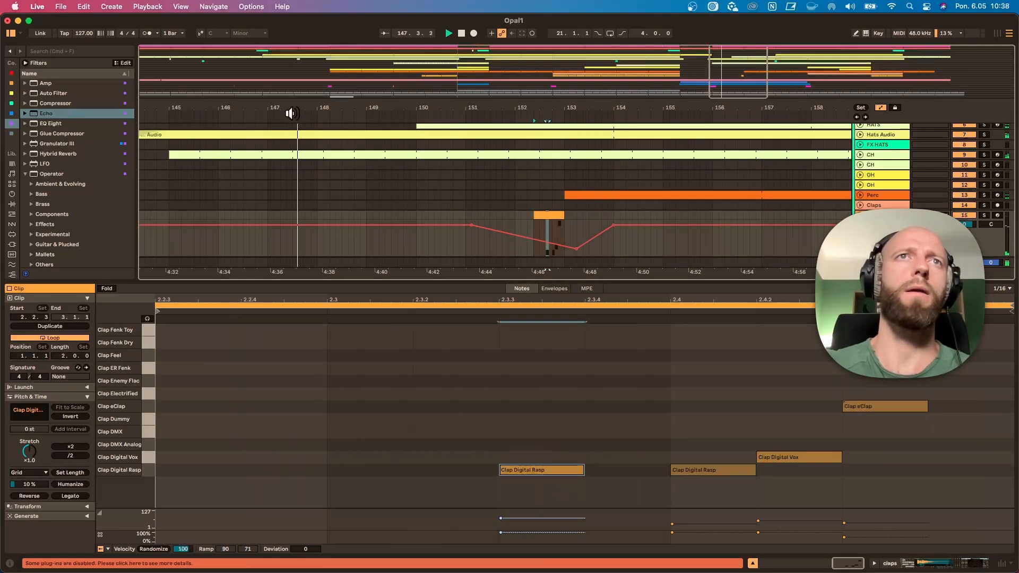
{"action": "left_click_drag", "start_coordinate": [297, 108], "coordinate": [296, 59]}
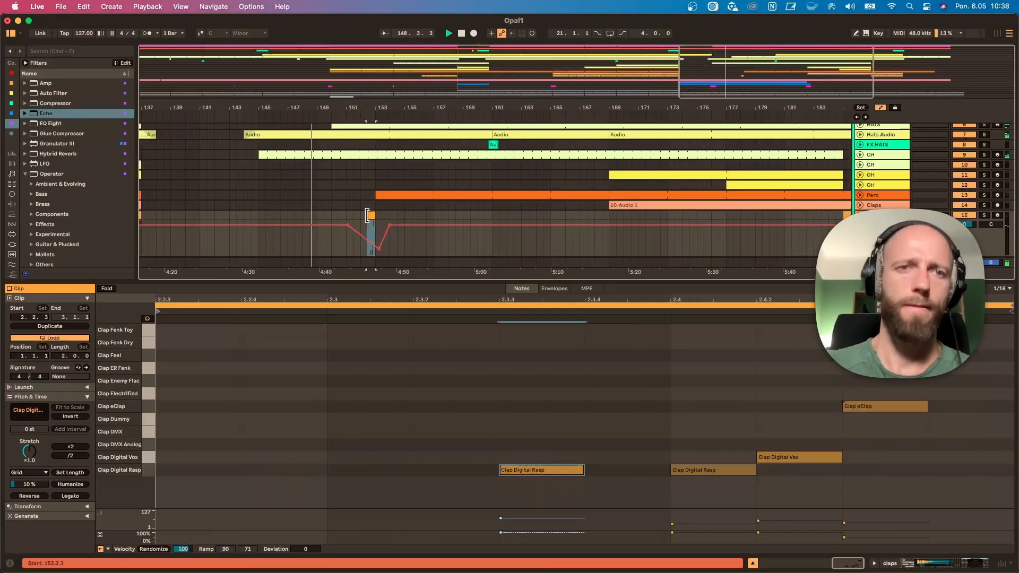
{"action": "left_click_drag", "start_coordinate": [348, 246], "coordinate": [375, 215]}
{"action": "key", "text": "super+c"}
{"action": "left_click_drag", "start_coordinate": [382, 103], "coordinate": [632, 51]}
{"action": "left_click_drag", "start_coordinate": [368, 111], "coordinate": [369, 183]}
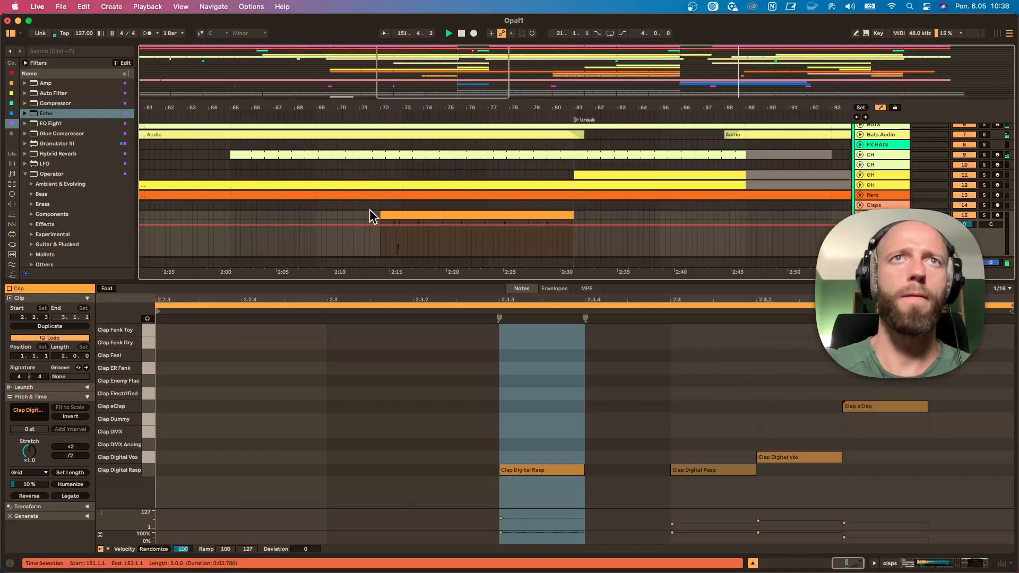
{"action": "left_click", "coordinate": [388, 214]}
{"action": "key", "text": "super+v"}
{"action": "key", "text": "super+z"}
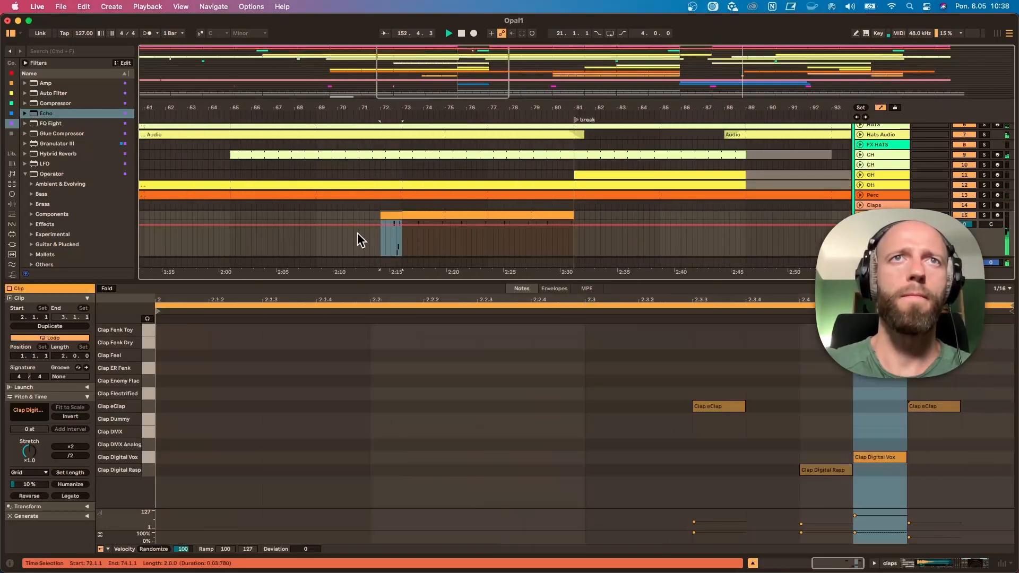
Paste the copied claps section at bar 71 and play the arrangement from 69.2.1.
{"action": "left_click", "coordinate": [360, 240]}
{"action": "key", "text": "super+v"}
{"action": "left_click", "coordinate": [320, 243]}
{"action": "key", "text": "space"}
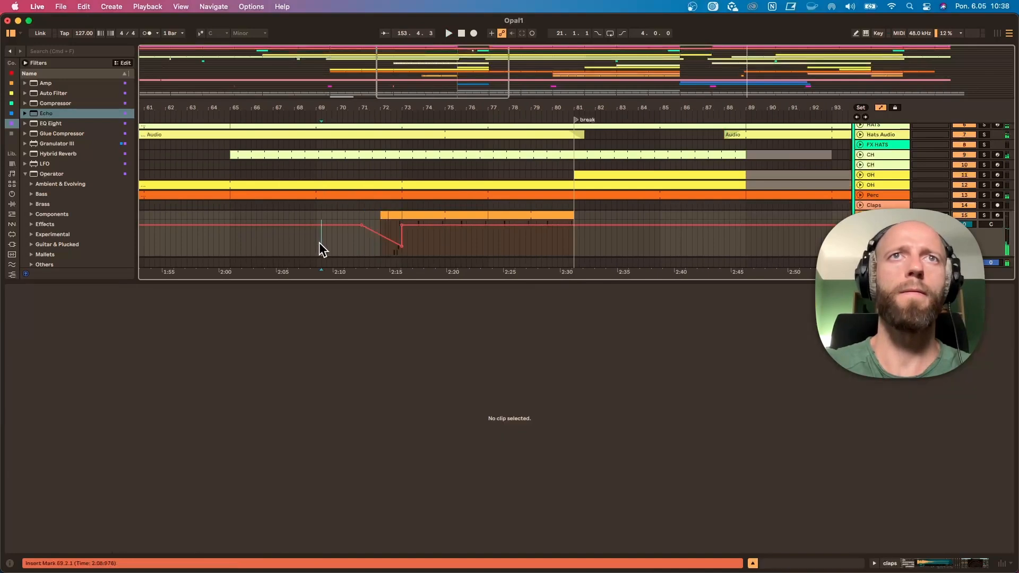
{"action": "left_click_drag", "start_coordinate": [567, 112], "coordinate": [270, 62]}
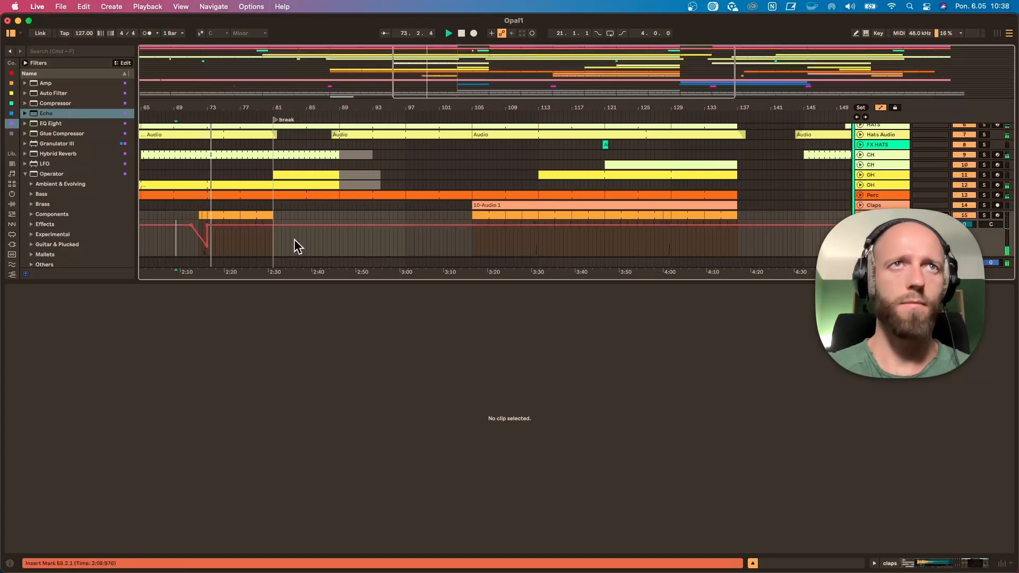
Place a Clap Digital Rasp note at 2.4.3 in the pasted claps fill with a velocity of 76.
{"action": "left_click", "coordinate": [204, 214]}
{"action": "left_click", "coordinate": [962, 470]}
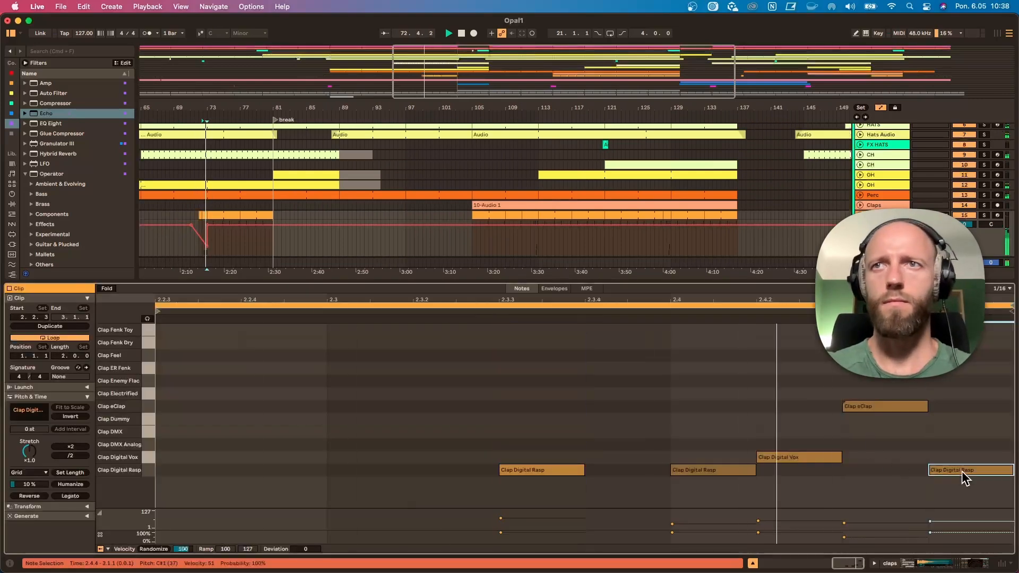
{"action": "left_click_drag", "start_coordinate": [963, 472], "coordinate": [860, 474]}
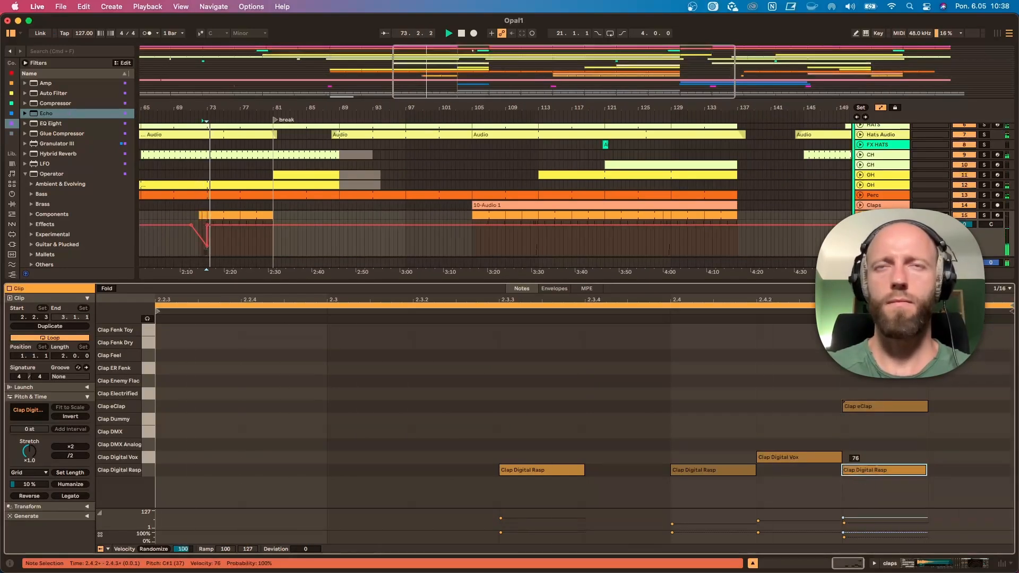
Try extra Clap Digital Rasp notes at 2.4.4 and 2.3.4, and delete both.
{"action": "left_click", "coordinate": [949, 482]}
{"action": "double_click", "coordinate": [951, 473]}
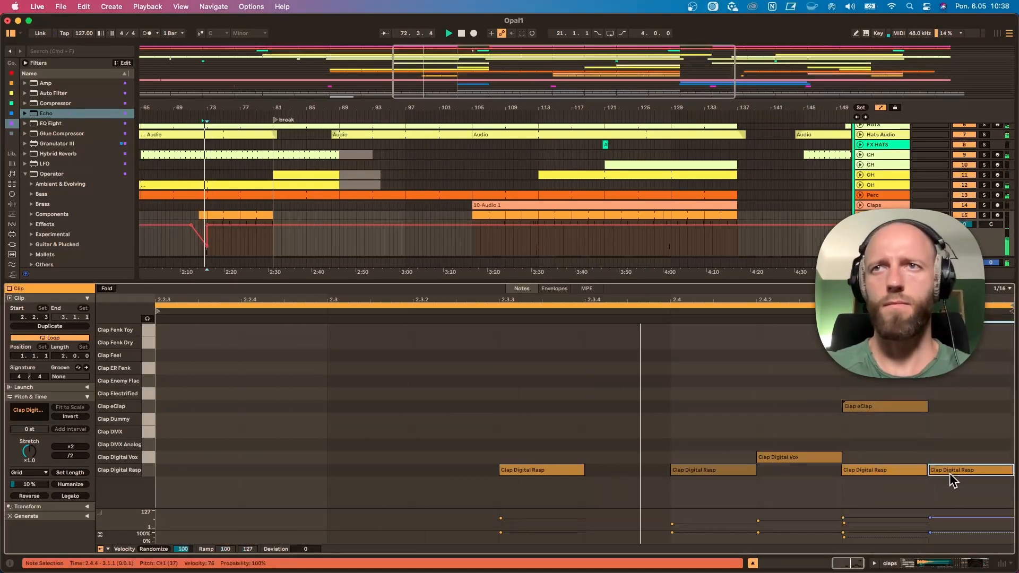
{"action": "double_click", "coordinate": [949, 470]}
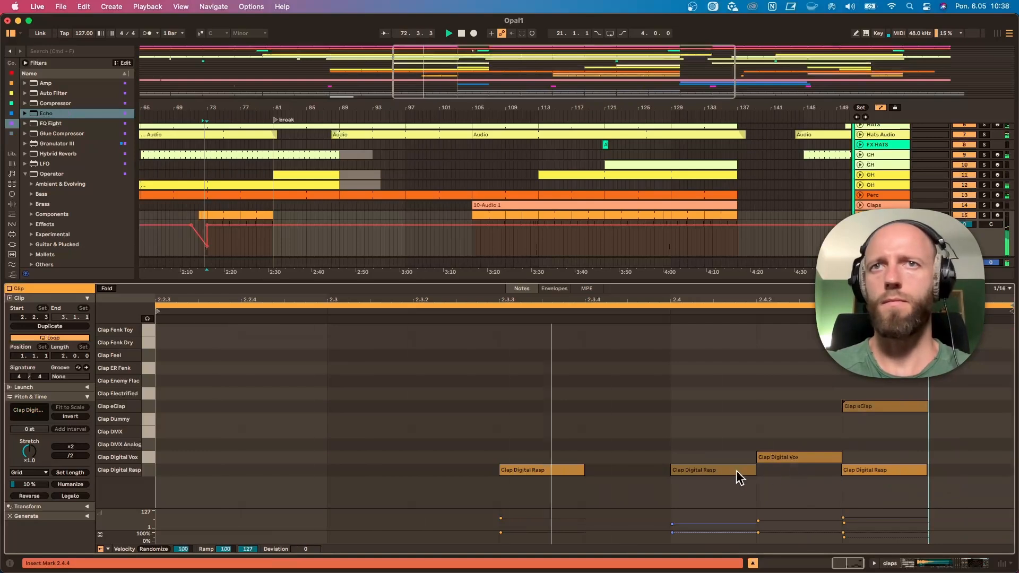
{"action": "double_click", "coordinate": [625, 471]}
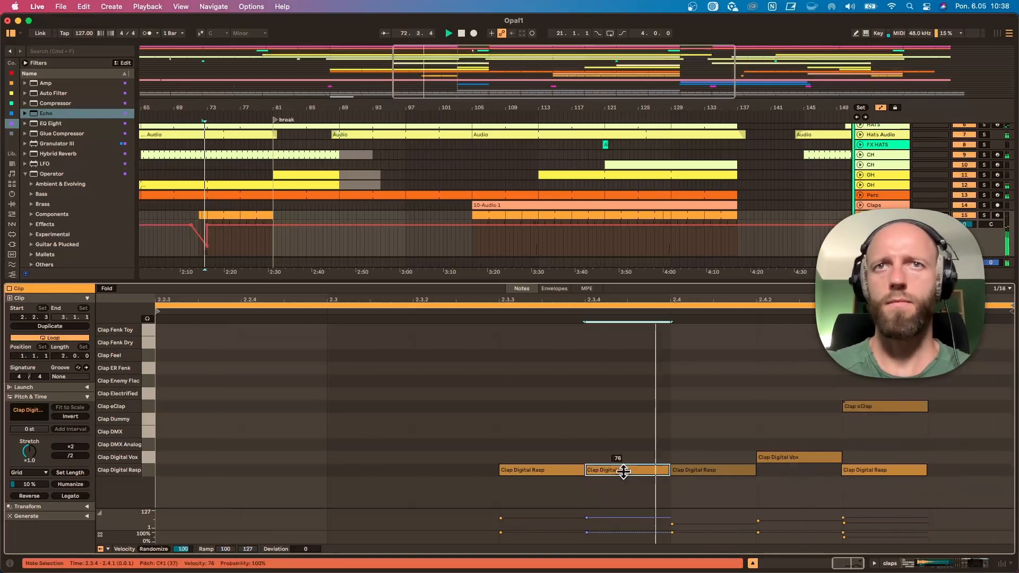
{"action": "double_click", "coordinate": [624, 472]}
Move the 2.4.1 Clap Digital Rasp note to 2.4.2 with velocity 72, and the 2.4.3 one to 2.4.4.
{"action": "left_click", "coordinate": [709, 472]}
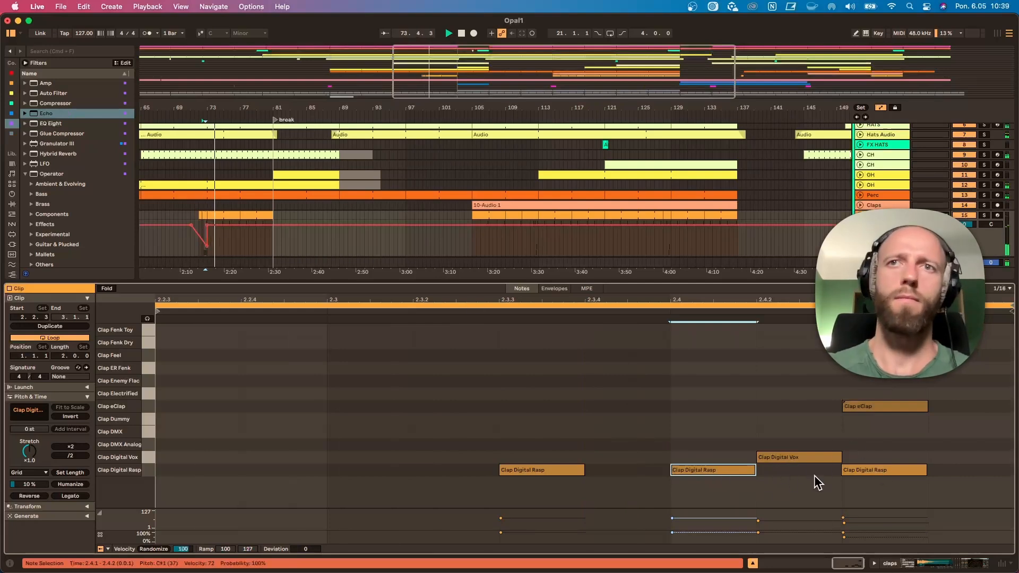
{"action": "left_click_drag", "start_coordinate": [719, 471], "coordinate": [805, 470]}
{"action": "left_click", "coordinate": [925, 472]}
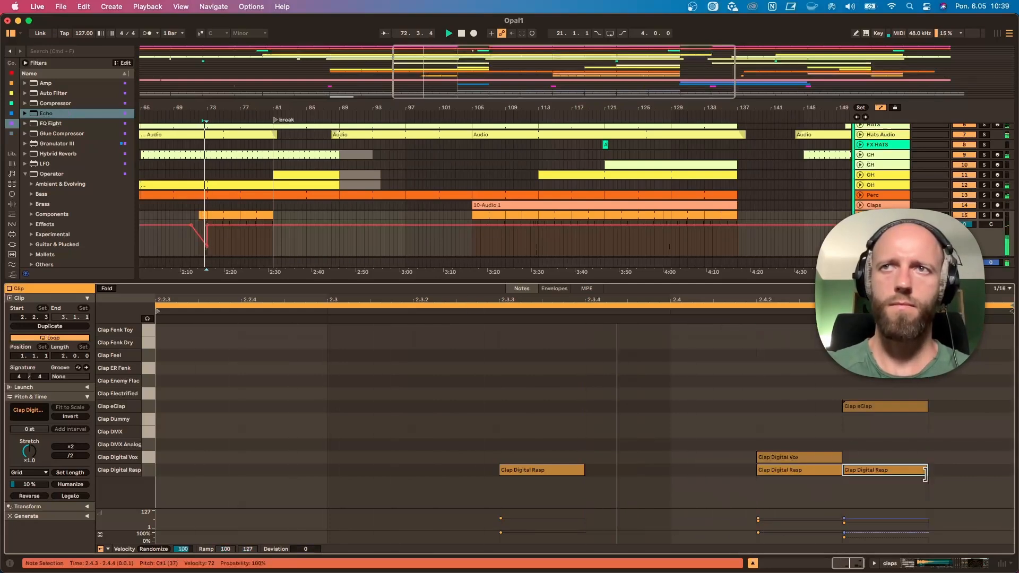
{"action": "left_click_drag", "start_coordinate": [911, 472], "coordinate": [971, 470]}
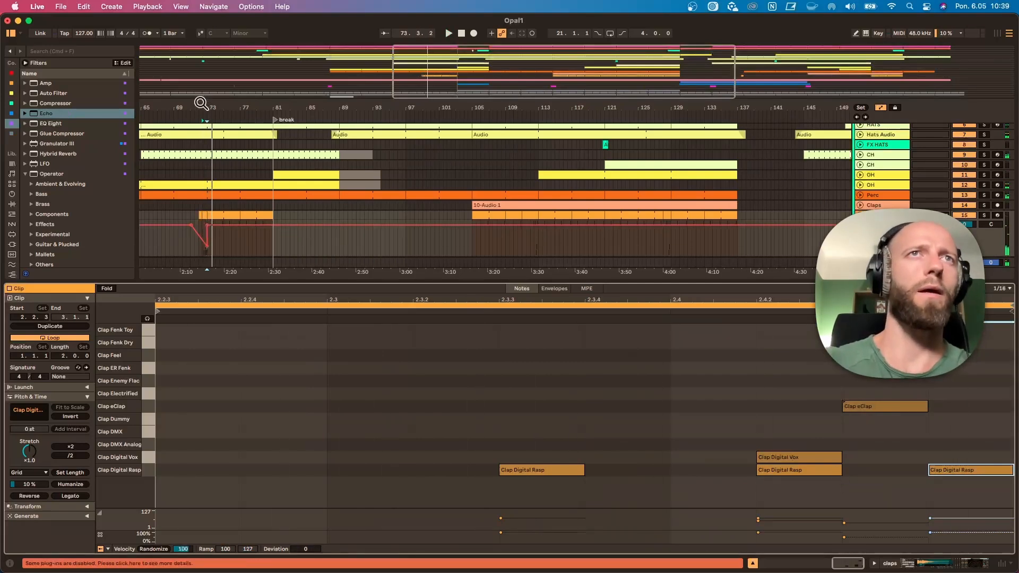
Extend the start of the claps fill clip before bar 73 back to 71.1.1.
{"action": "left_click_drag", "start_coordinate": [201, 103], "coordinate": [207, 114]}
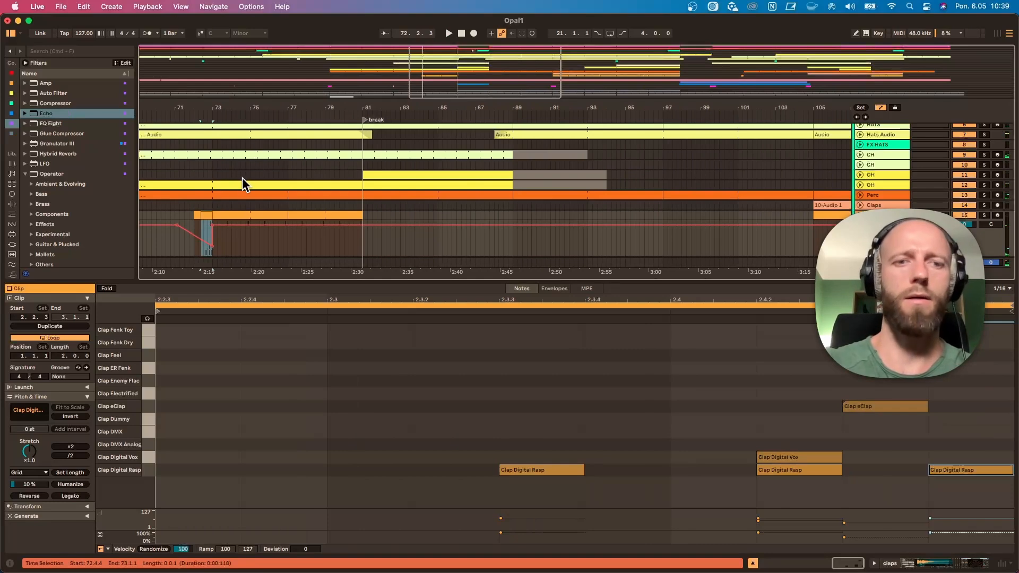
{"action": "left_click_drag", "start_coordinate": [195, 215], "coordinate": [175, 215]}
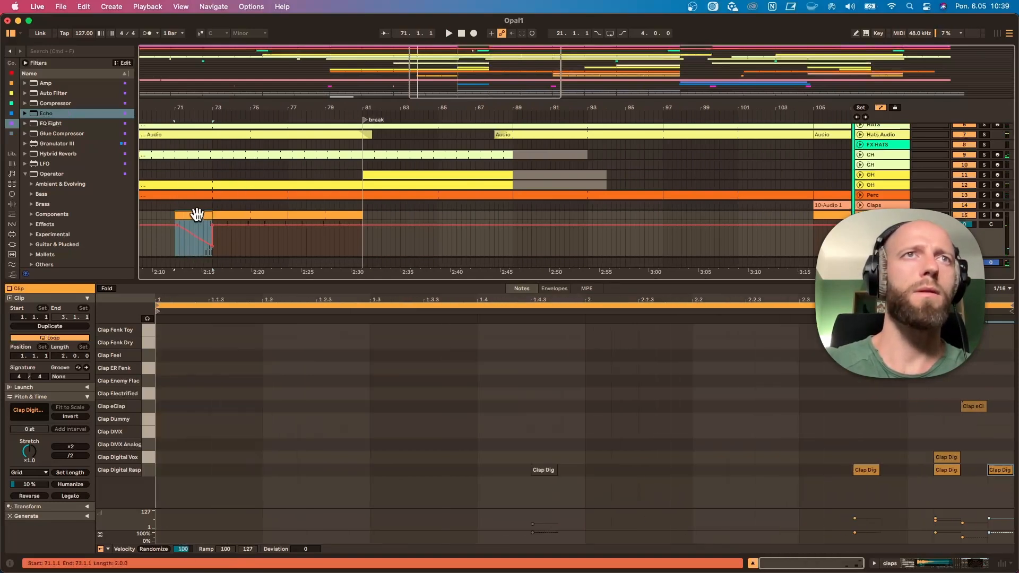
{"action": "left_click_drag", "start_coordinate": [339, 106], "coordinate": [395, 105]}
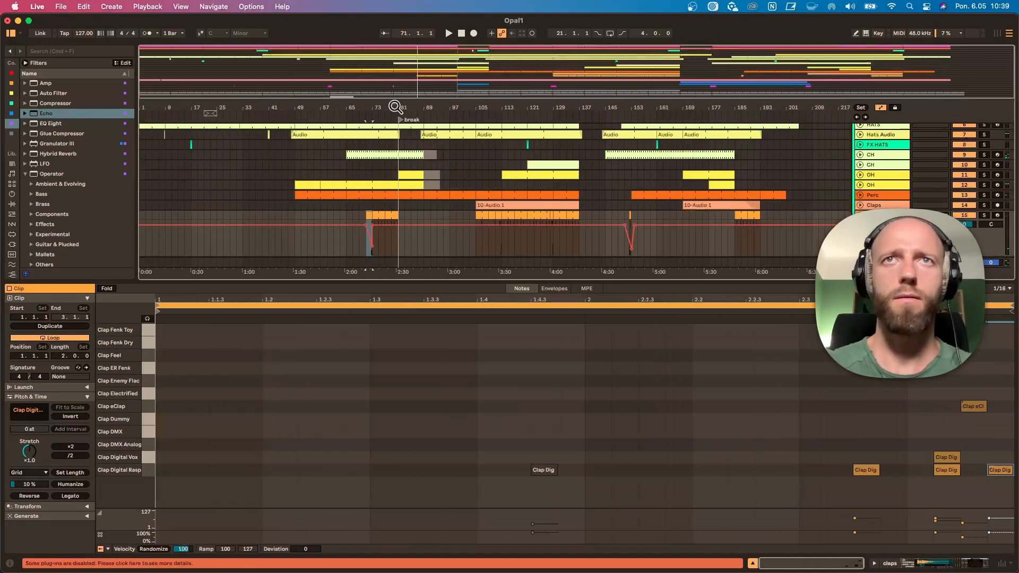
Place the two-bar claps fill at bars 151 to 153 on the claps track and play it from bar 150.
{"action": "left_click_drag", "start_coordinate": [646, 107], "coordinate": [639, 119]}
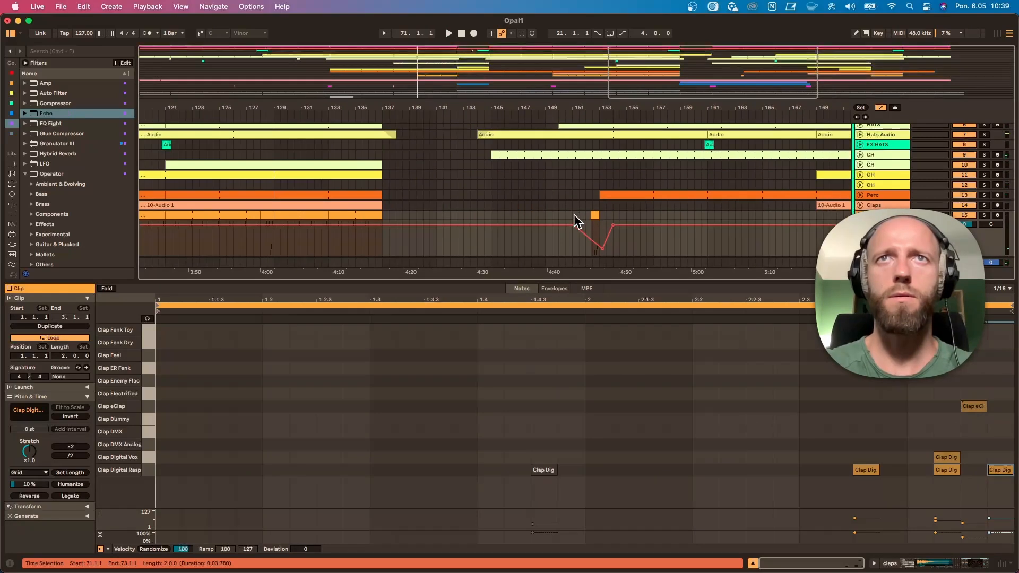
{"action": "left_click_drag", "start_coordinate": [574, 221], "coordinate": [601, 227]}
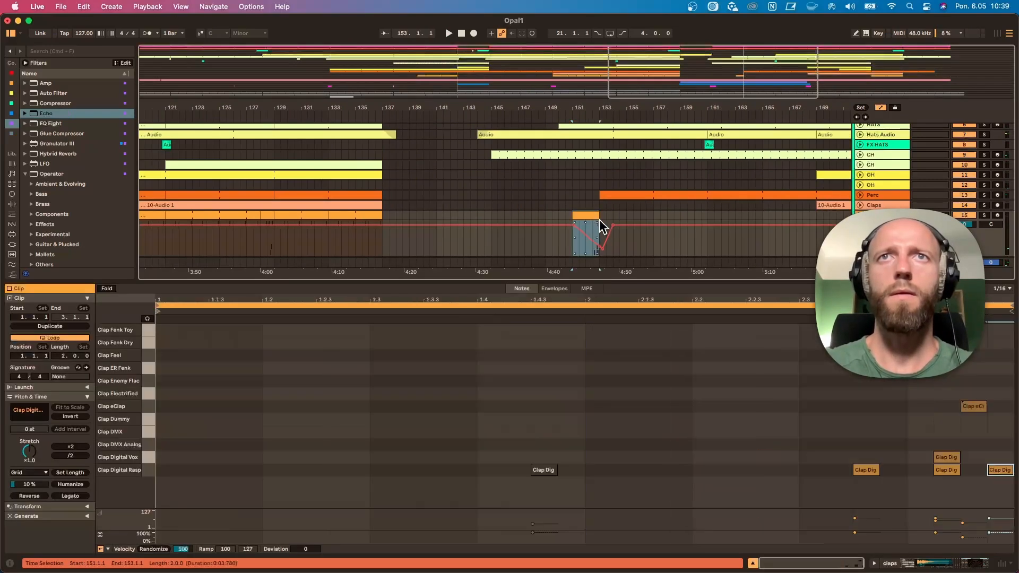
{"action": "left_click", "coordinate": [559, 253]}
{"action": "key", "text": "space"}
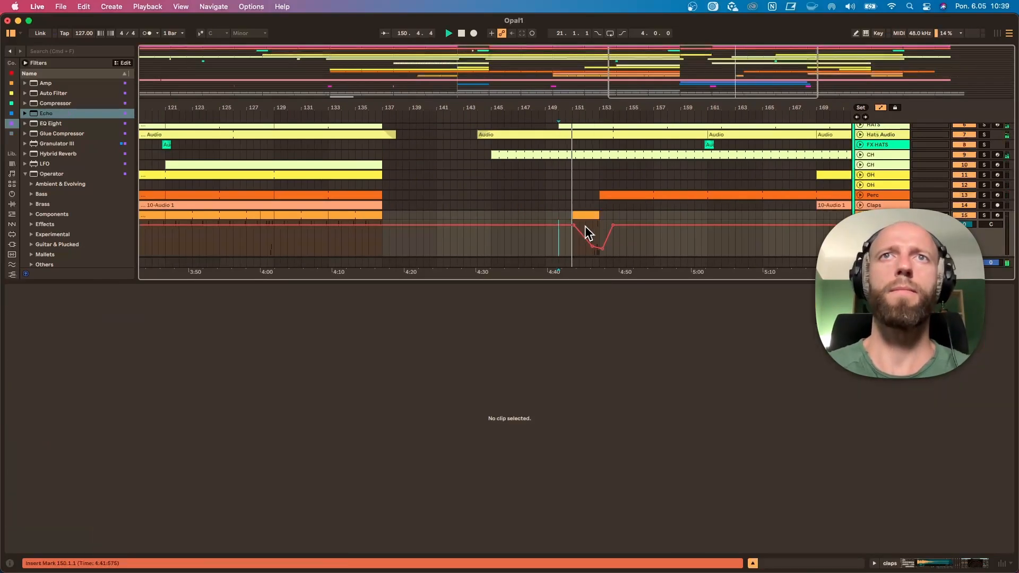
{"action": "left_click", "coordinate": [586, 215]}
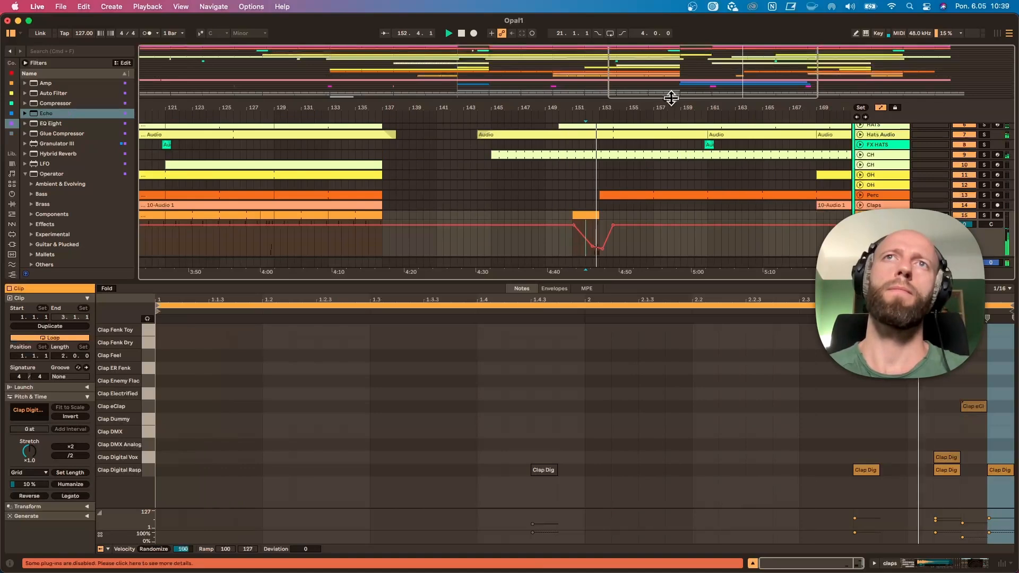
Copy the claps fill with its automation dip to 183.1.1, ahead of the last claps section, and play it.
{"action": "left_click_drag", "start_coordinate": [671, 107], "coordinate": [584, 108]}
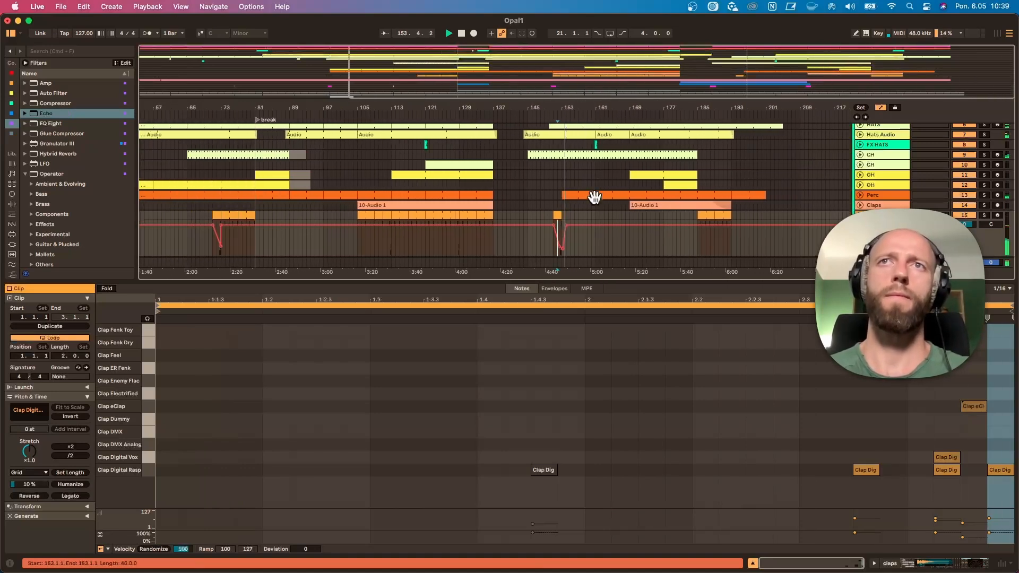
{"action": "left_click_drag", "start_coordinate": [558, 218], "coordinate": [693, 223]}
{"action": "key", "text": "space"}
{"action": "scroll", "coordinate": [682, 218], "scroll_direction": "up", "scroll_amount": 5}
{"action": "scroll", "coordinate": [683, 219], "scroll_direction": "down", "scroll_amount": 6}
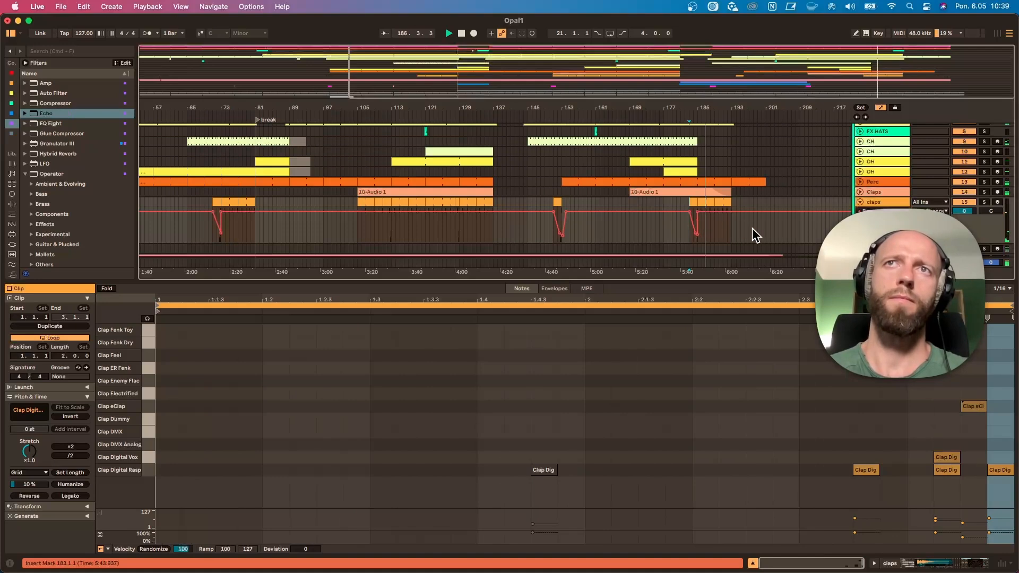
Lower the level stretches of the claps Reverb Level automation before and between the dips at the three fills.
{"action": "left_click_drag", "start_coordinate": [752, 227], "coordinate": [222, 219]}
{"action": "left_click", "coordinate": [223, 219]}
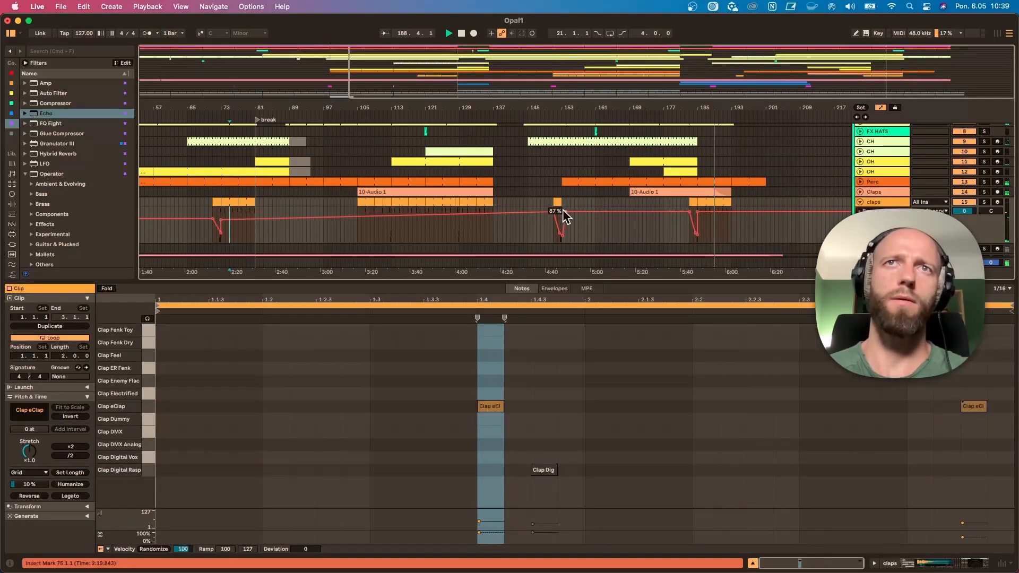
{"action": "left_click_drag", "start_coordinate": [554, 213], "coordinate": [566, 224]}
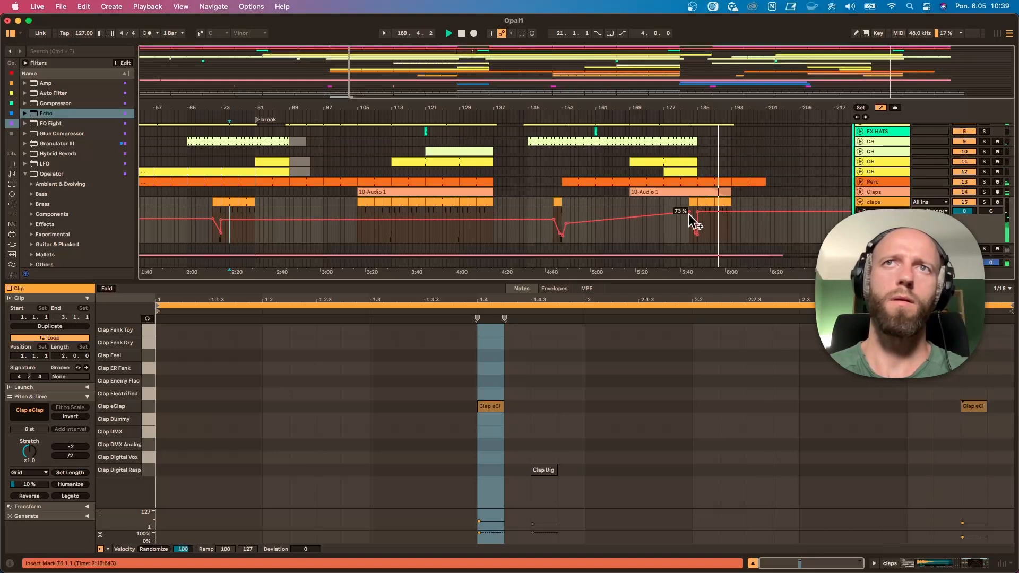
{"action": "left_click_drag", "start_coordinate": [698, 212], "coordinate": [698, 218]}
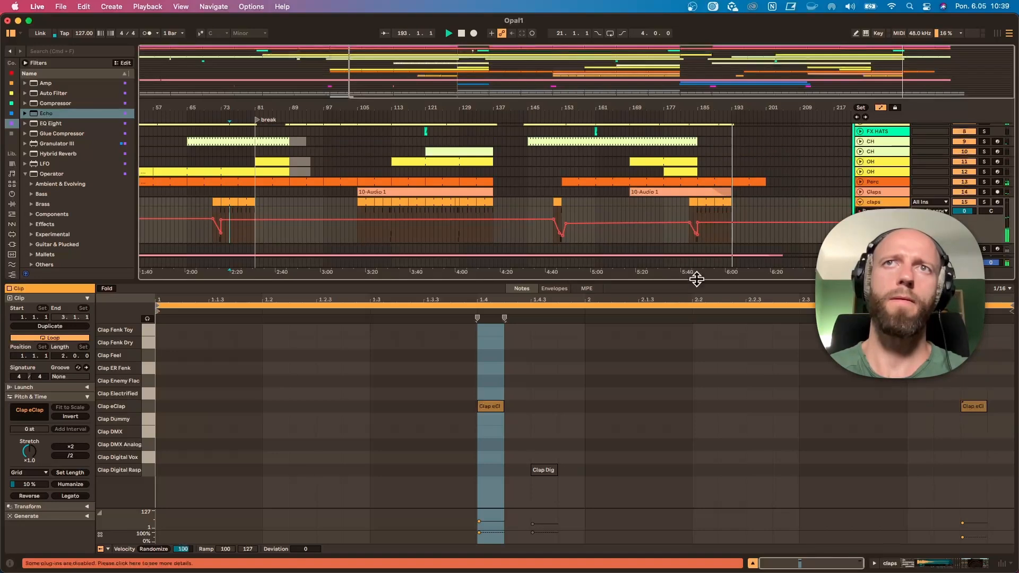
Enlarge the arrangement area, fold the PERCS group and show the whole song.
{"action": "left_click_drag", "start_coordinate": [695, 280], "coordinate": [691, 421]}
{"action": "scroll", "coordinate": [742, 286], "scroll_direction": "up", "scroll_amount": 6}
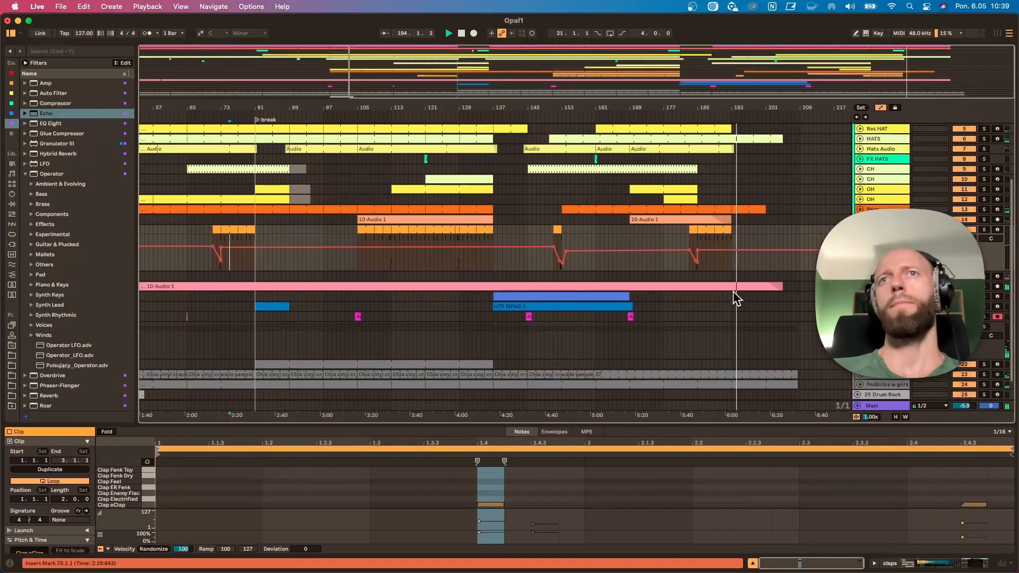
{"action": "left_click", "coordinate": [857, 157]}
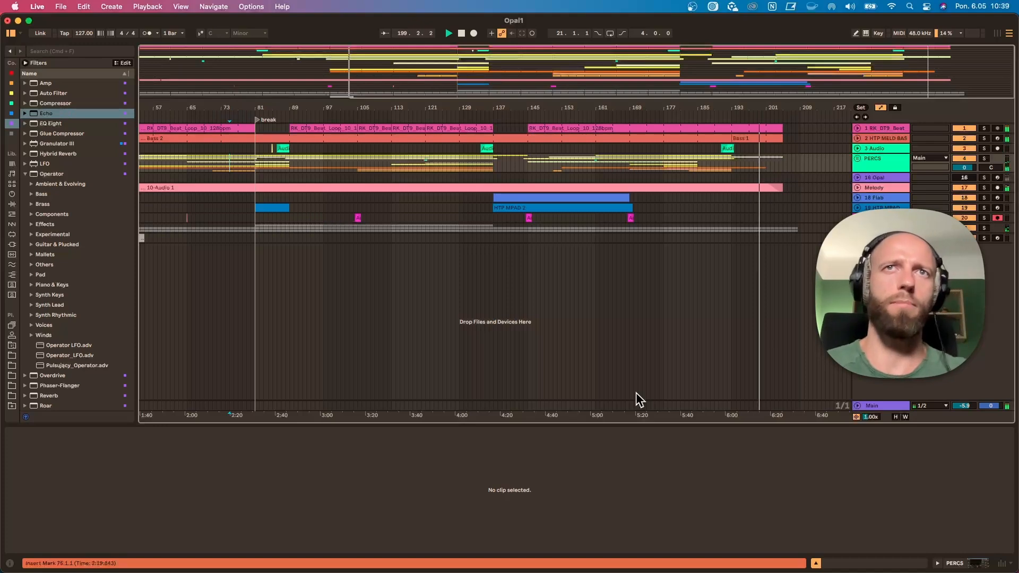
{"action": "left_click_drag", "start_coordinate": [405, 102], "coordinate": [211, 113]}
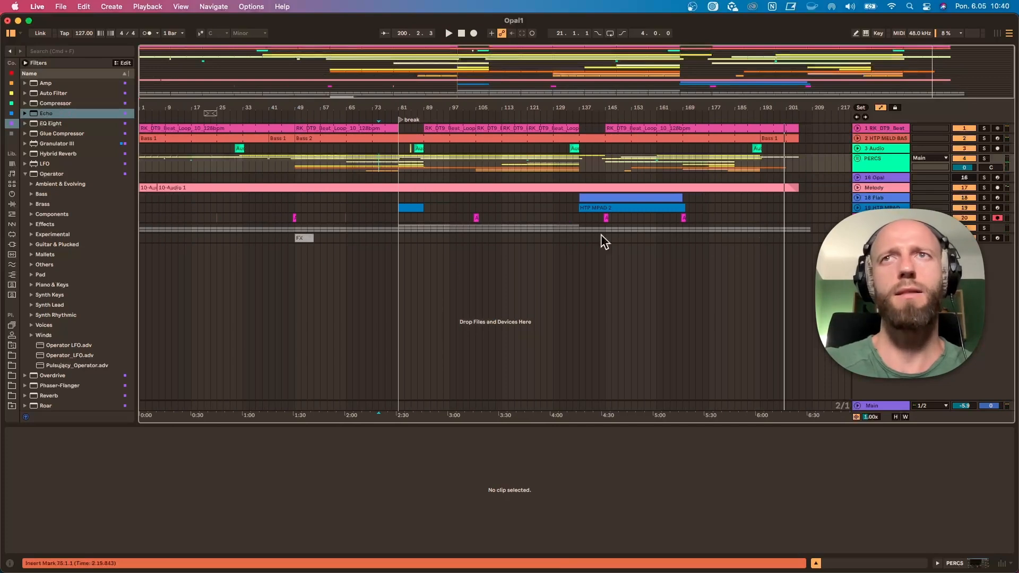
Unfold the 20 Audio, 3 Audio and PERCS tracks and look over the pad and transition clips.
{"action": "left_click", "coordinate": [859, 218]}
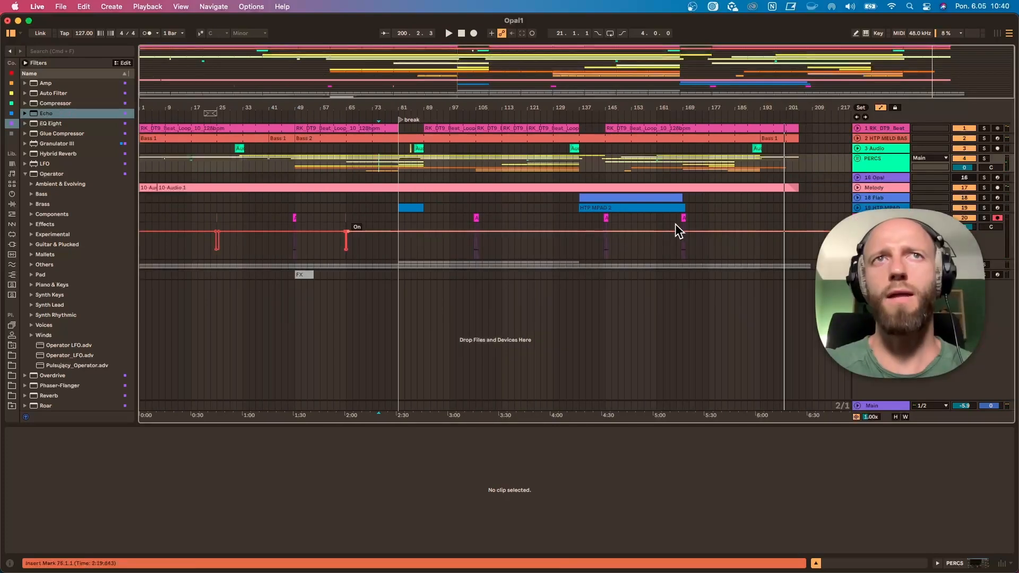
{"action": "left_click", "coordinate": [402, 207]}
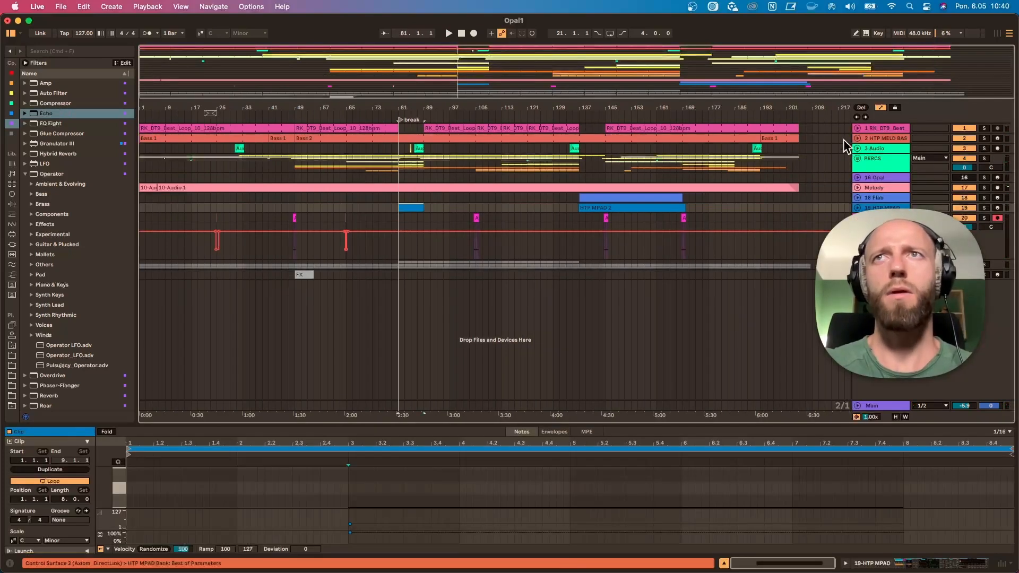
{"action": "left_click", "coordinate": [857, 148]}
{"action": "left_click", "coordinate": [574, 200]}
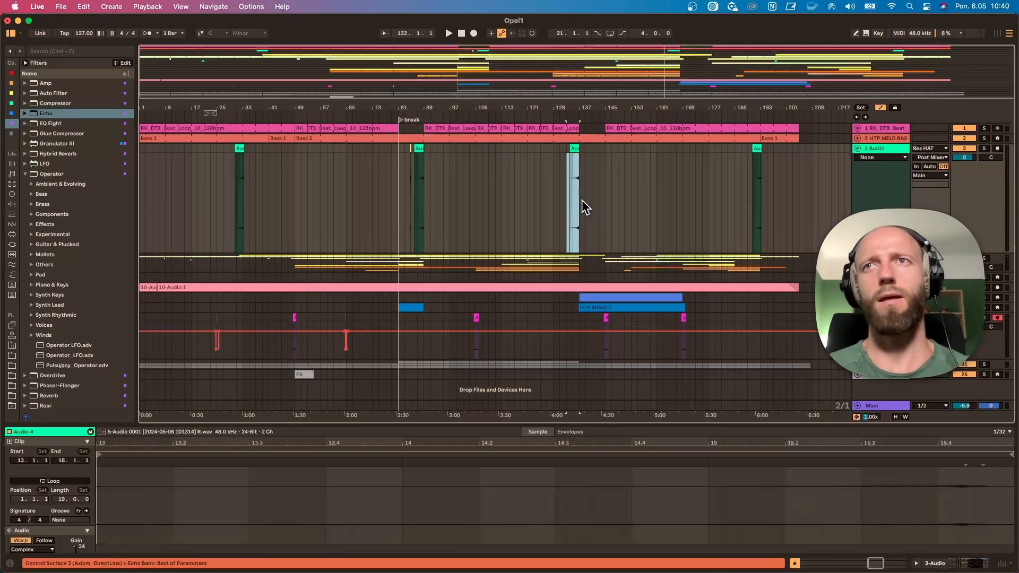
{"action": "left_click", "coordinate": [861, 260]}
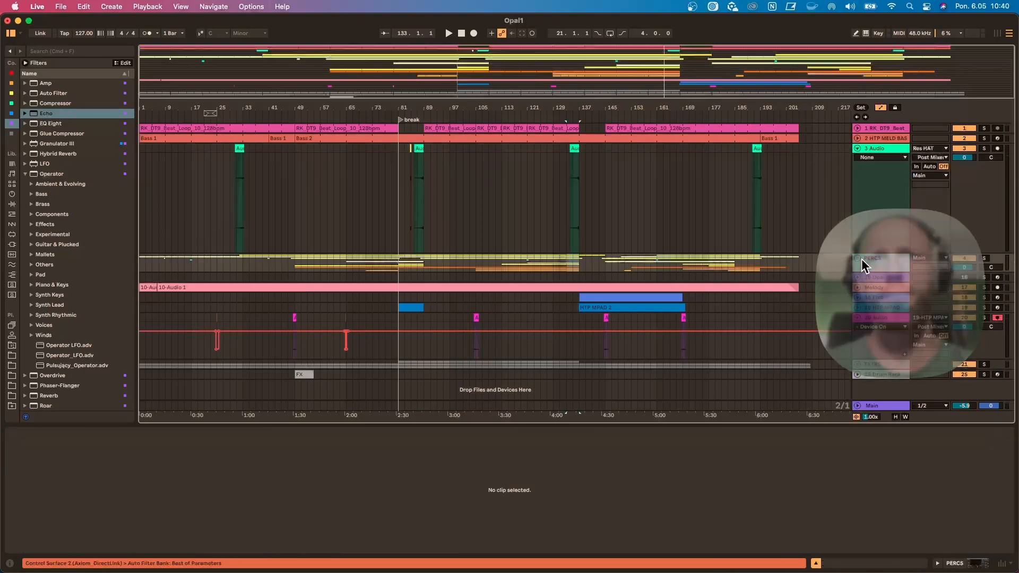
{"action": "left_click", "coordinate": [858, 258]}
{"action": "scroll", "coordinate": [863, 268], "scroll_direction": "down", "scroll_amount": 3}
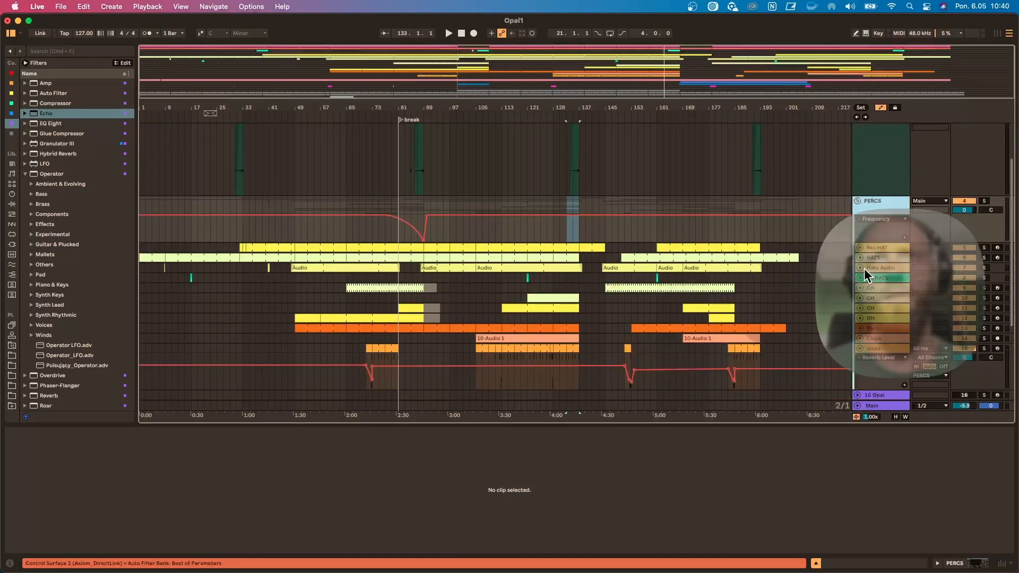
Review the Res HAT, hats audio and claps parts across the arrangement along with their effects.
{"action": "left_click", "coordinate": [881, 247]}
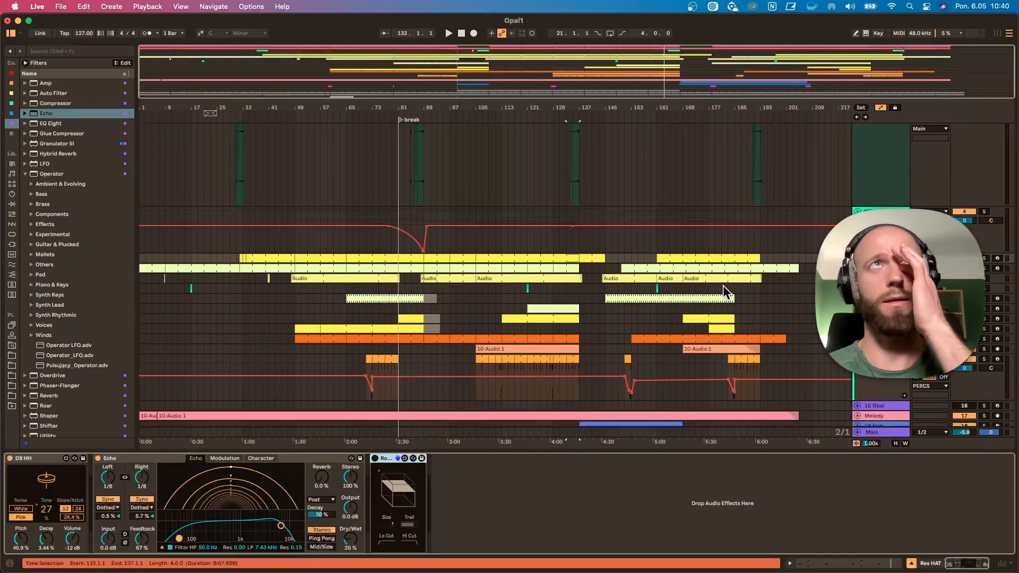
{"action": "scroll", "coordinate": [604, 314], "scroll_direction": "down", "scroll_amount": 3}
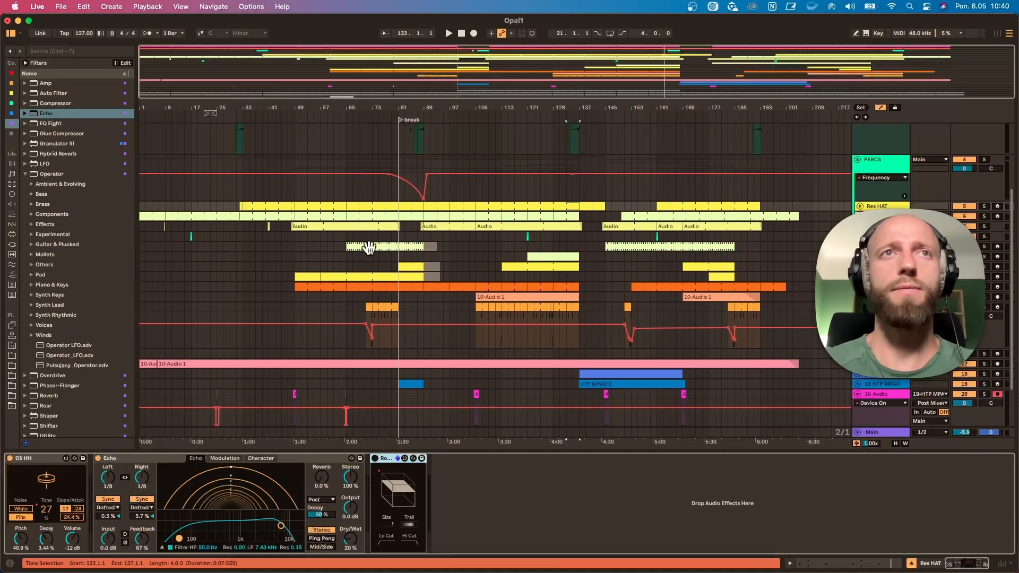
{"action": "left_click_drag", "start_coordinate": [249, 246], "coordinate": [153, 226]}
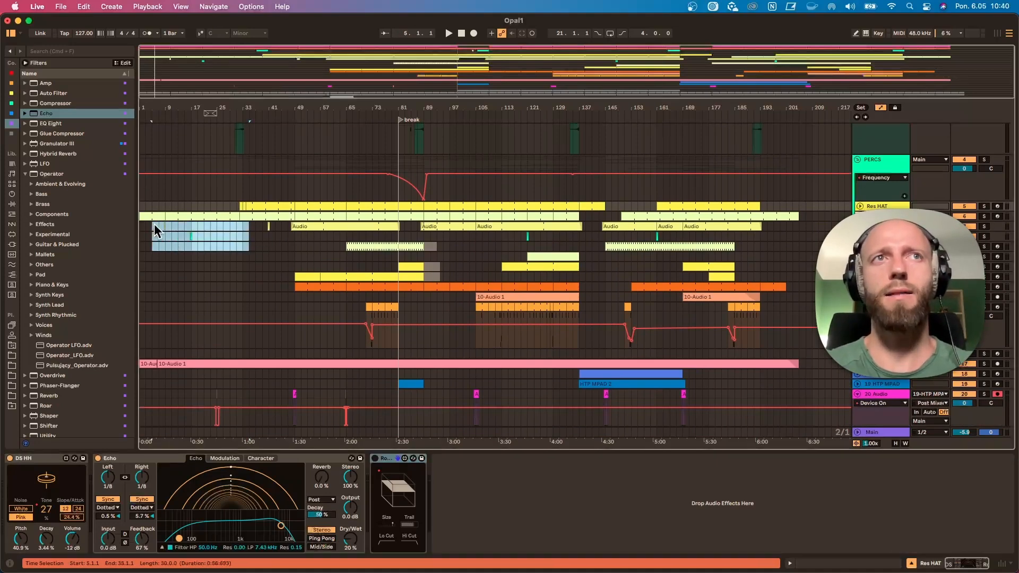
{"action": "left_click_drag", "start_coordinate": [278, 236], "coordinate": [412, 225]}
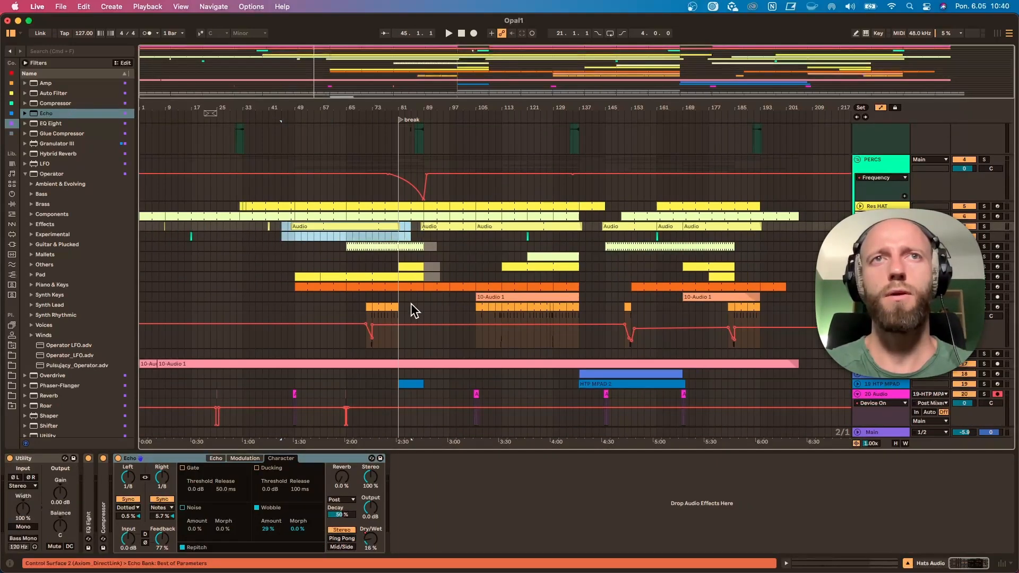
{"action": "left_click", "coordinate": [370, 310]}
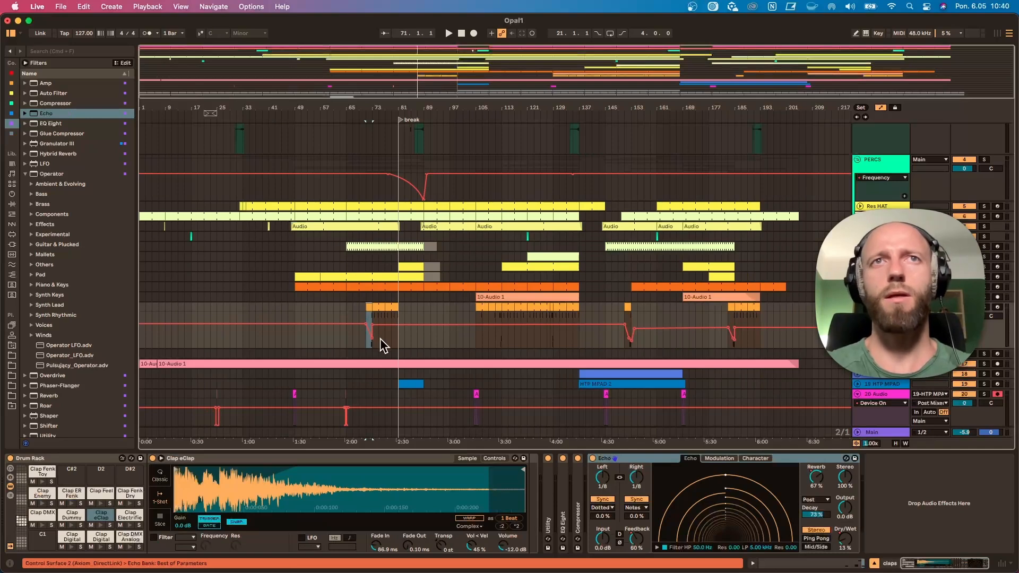
{"action": "scroll", "coordinate": [579, 343], "scroll_direction": "down", "scroll_amount": 3}
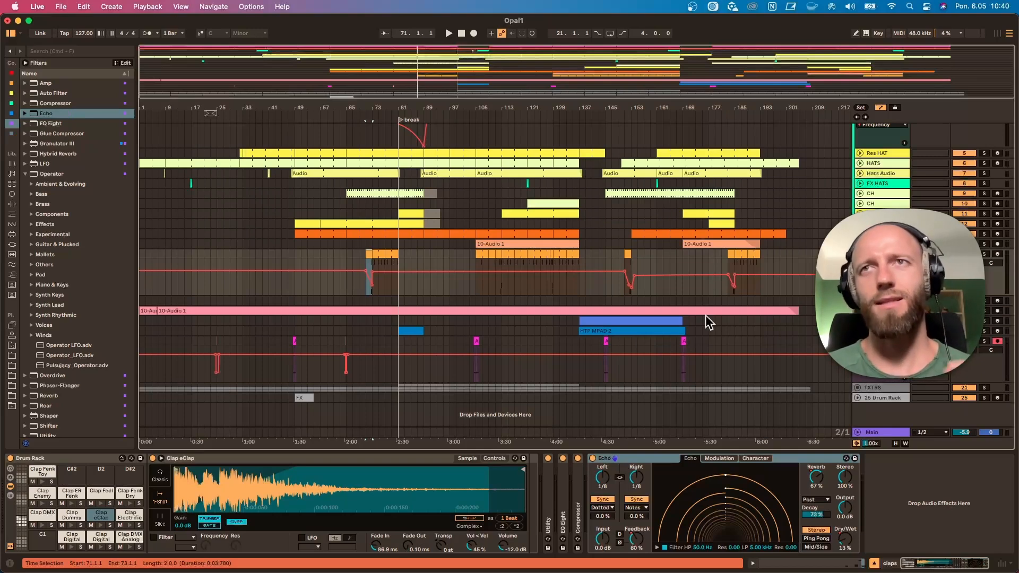
{"action": "left_click", "coordinate": [625, 317]}
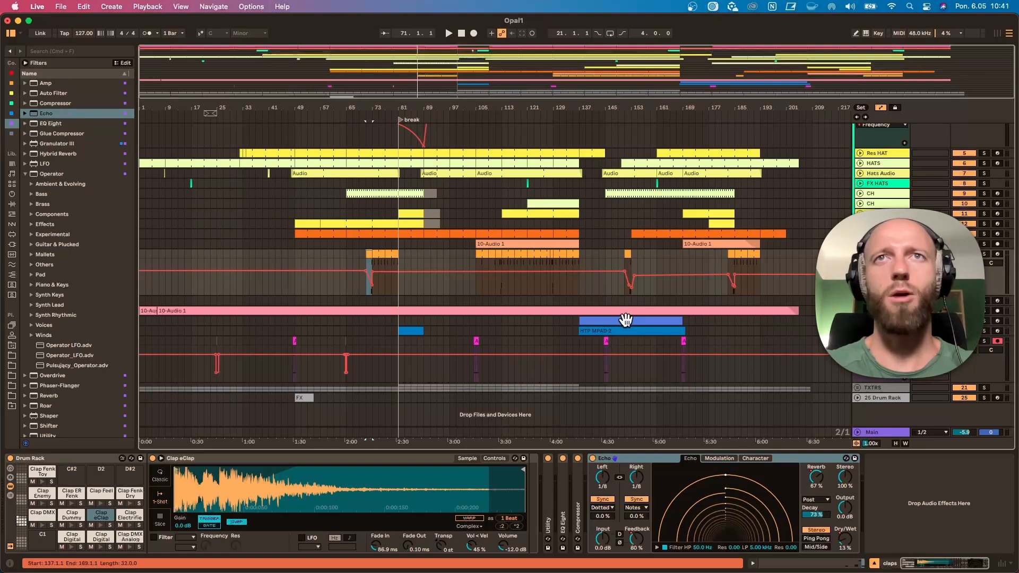
Reduce the heights of the 3 Audio and claps tracks and fold the PERCS group.
{"action": "scroll", "coordinate": [582, 300], "scroll_direction": "up", "scroll_amount": 4}
{"action": "scroll", "coordinate": [897, 183], "scroll_direction": "up", "scroll_amount": 1}
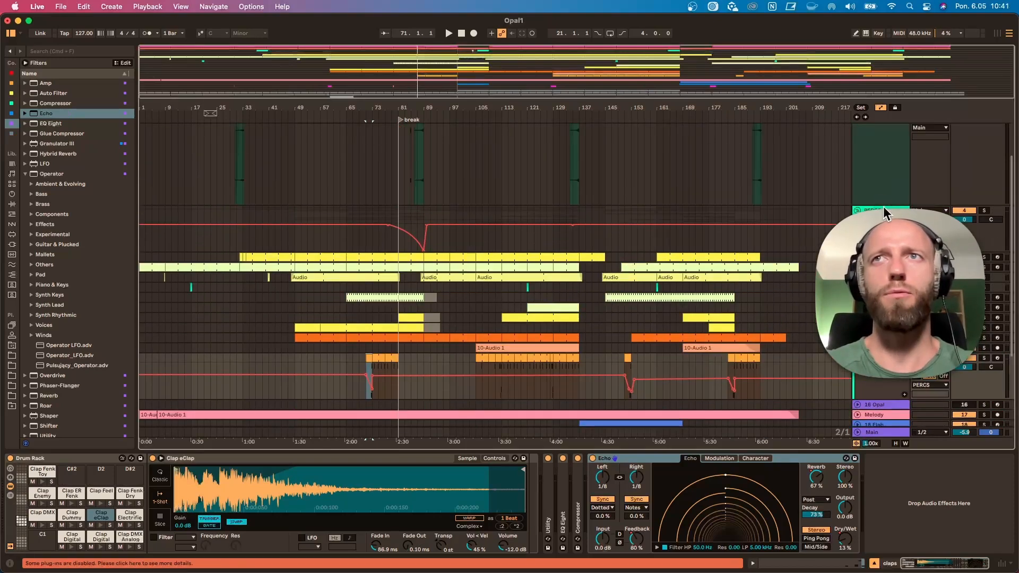
{"action": "left_click", "coordinate": [881, 181]}
{"action": "scroll", "coordinate": [880, 183], "scroll_direction": "down", "scroll_amount": 3}
{"action": "scroll", "coordinate": [844, 199], "scroll_direction": "up", "scroll_amount": 2}
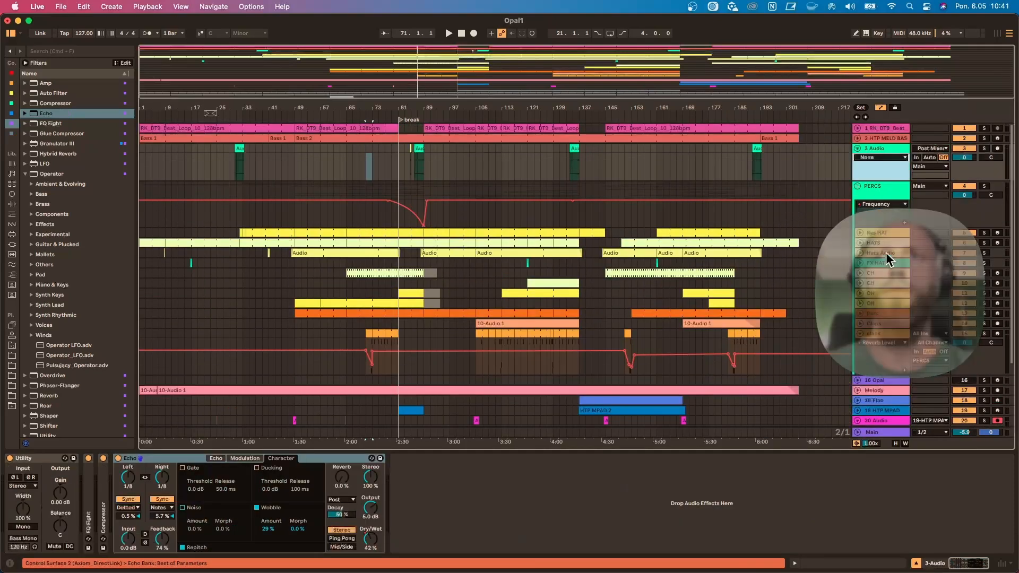
{"action": "left_click_drag", "start_coordinate": [891, 373], "coordinate": [894, 319]}
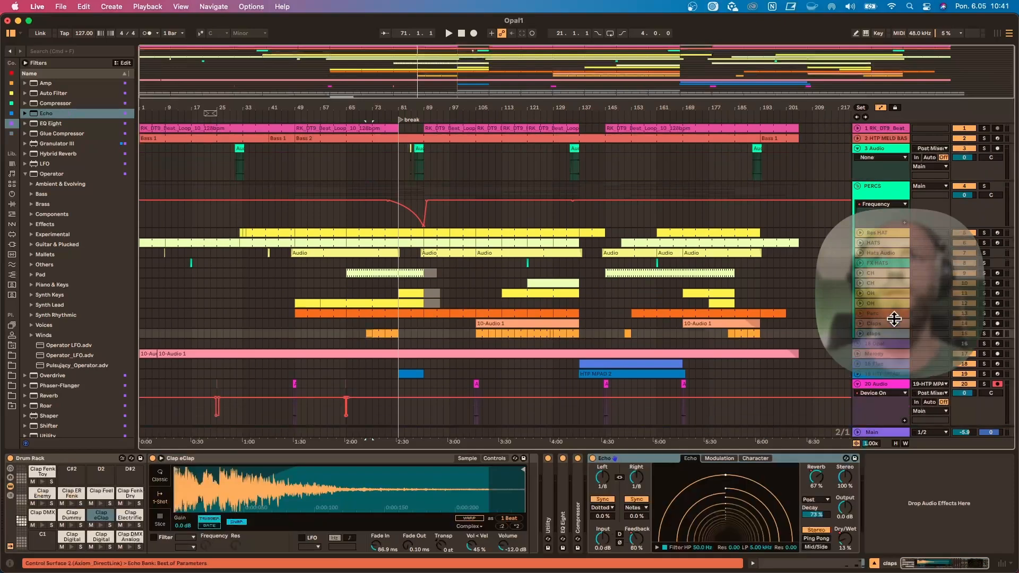
{"action": "left_click", "coordinate": [858, 186]}
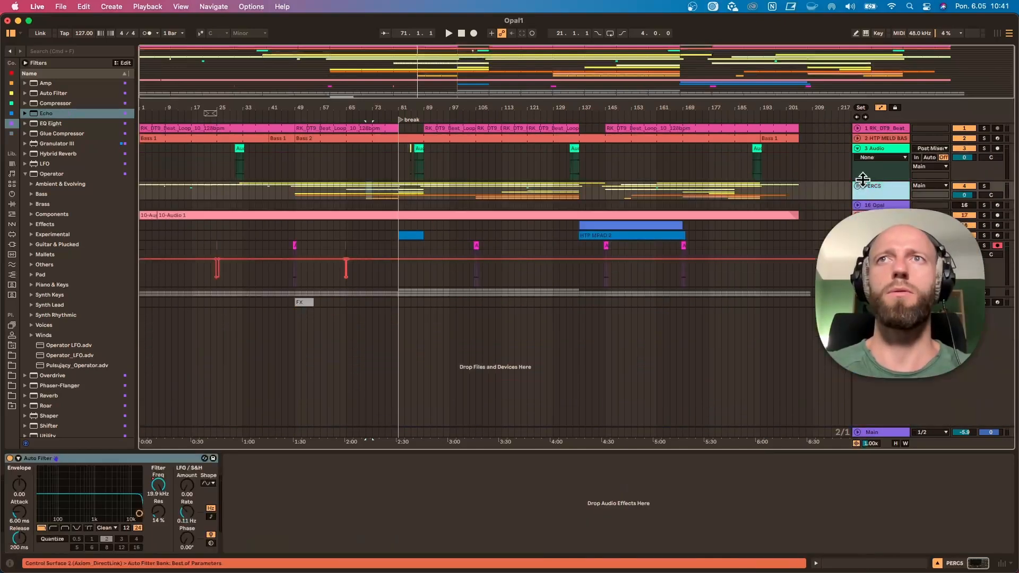
{"action": "left_click_drag", "start_coordinate": [863, 181], "coordinate": [864, 167]}
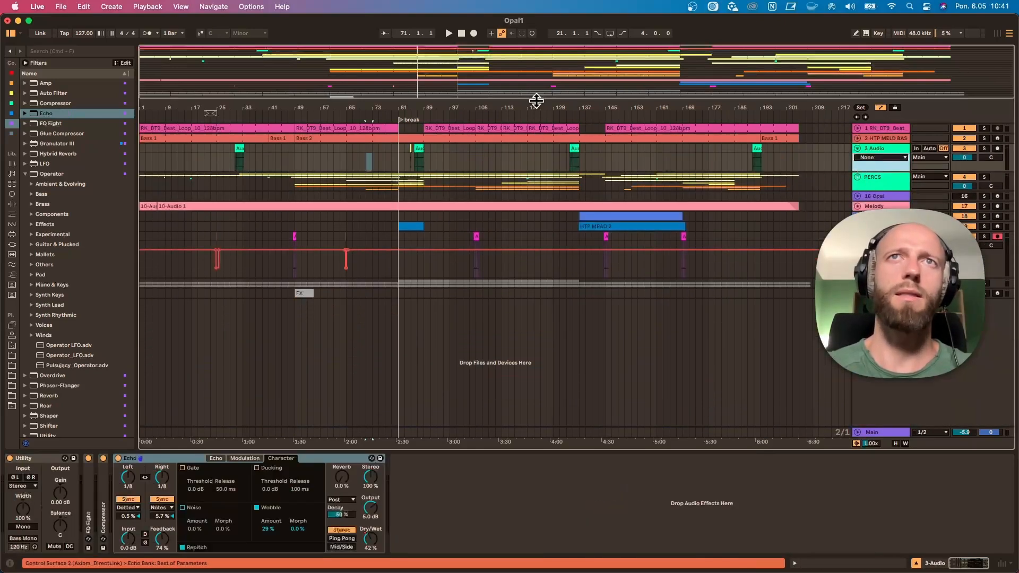
{"action": "left_click_drag", "start_coordinate": [537, 107], "coordinate": [537, 108]}
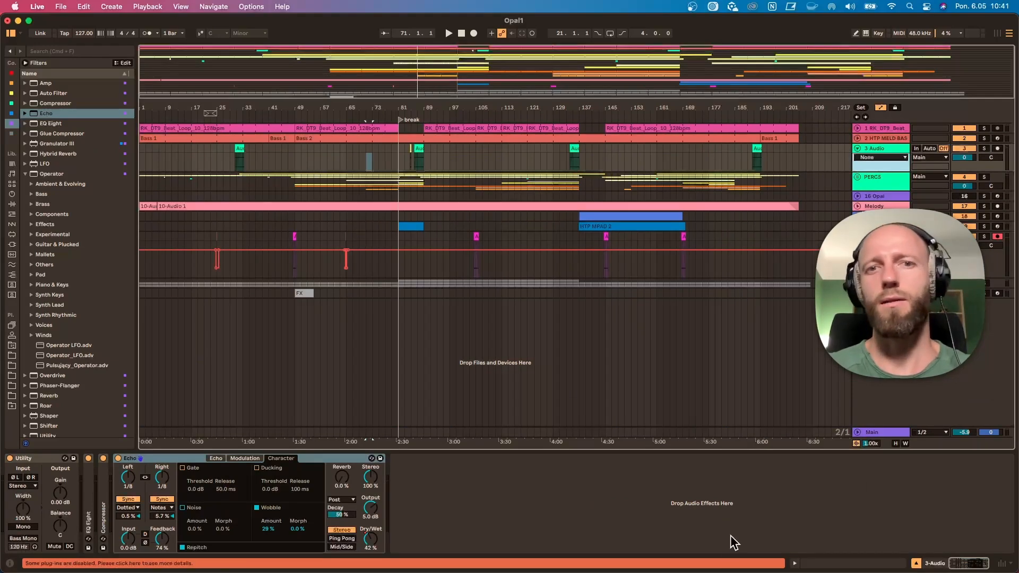